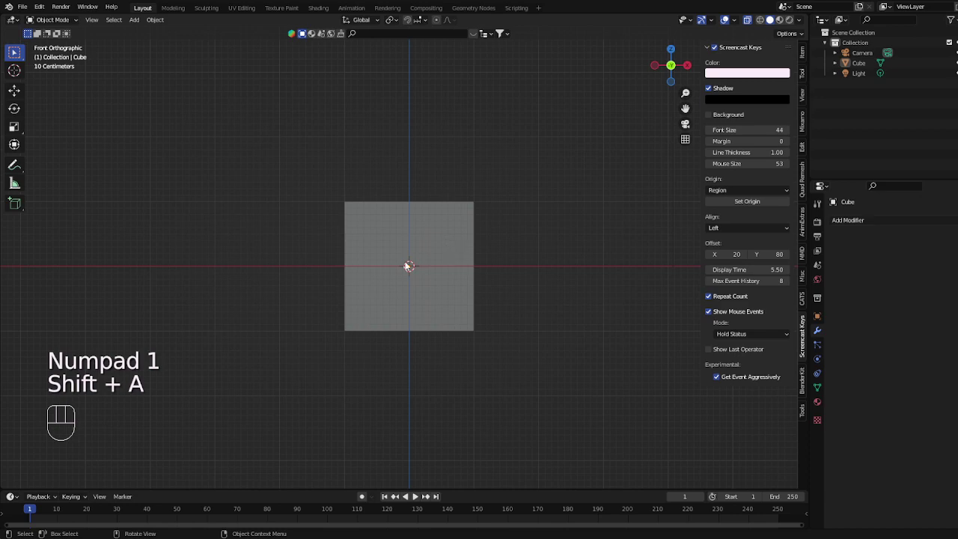
# Scale the reference image to about 1.73 and position it so the rabbit's face sits over the cube
pyautogui.press('s')
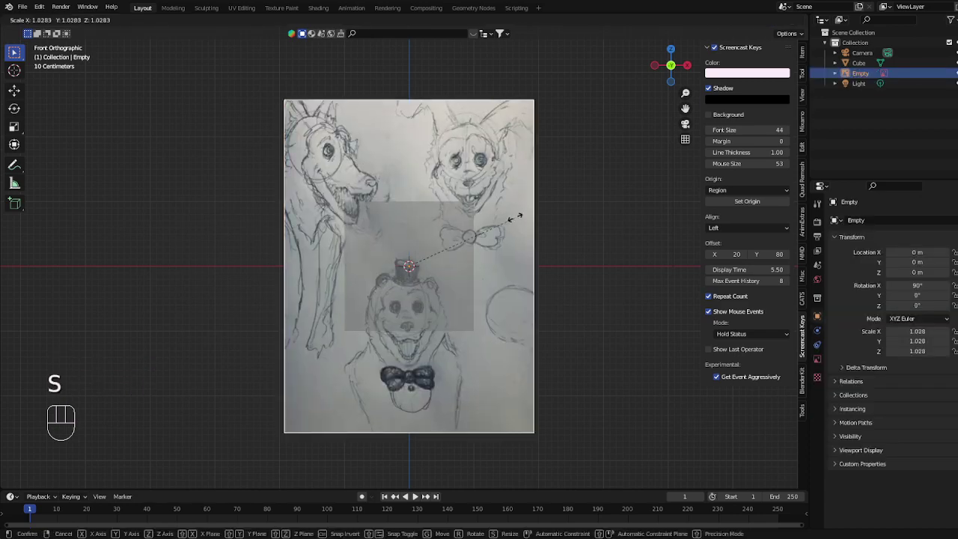
pyautogui.click(561, 203)
pyautogui.scroll(-4, 561, 203)
pyautogui.press('g')
pyautogui.click(473, 301)
pyautogui.scroll(4, 485, 291)
pyautogui.press('s')
pyautogui.click(507, 284)
pyautogui.press('g')
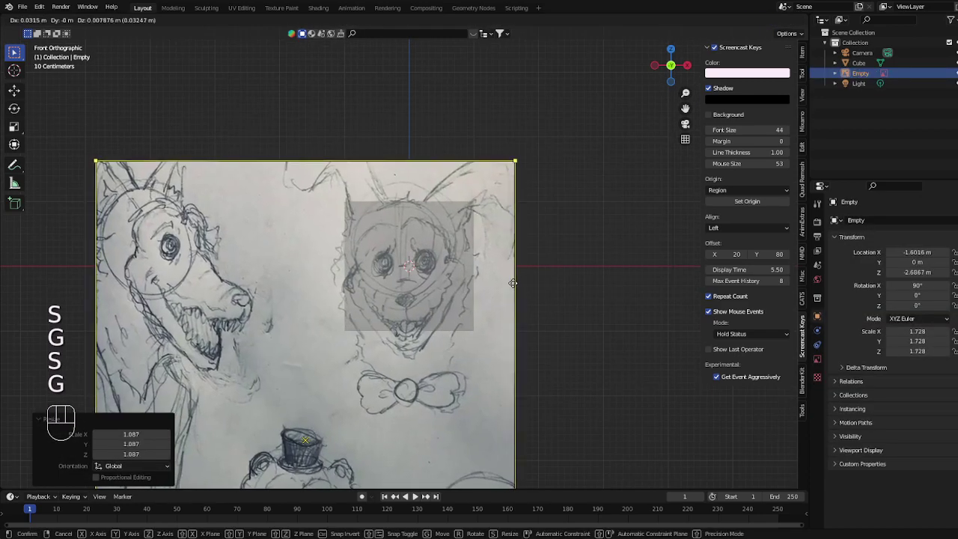
pyautogui.click(515, 280)
pyautogui.scroll(3, 475, 255)
pyautogui.scroll(-3, 467, 262)
# Adjust the reference image's height and move it about 2.96 m back along Y, behind the cube
pyautogui.moveTo(459, 278); pyautogui.dragTo(380, 268, button='middle')
pyautogui.press('g')
pyautogui.press('z')
pyautogui.click(421, 270)
pyautogui.press('g')
pyautogui.press('y')
pyautogui.click(461, 260)
pyautogui.moveTo(460, 261); pyautogui.dragTo(522, 253, button='middle')
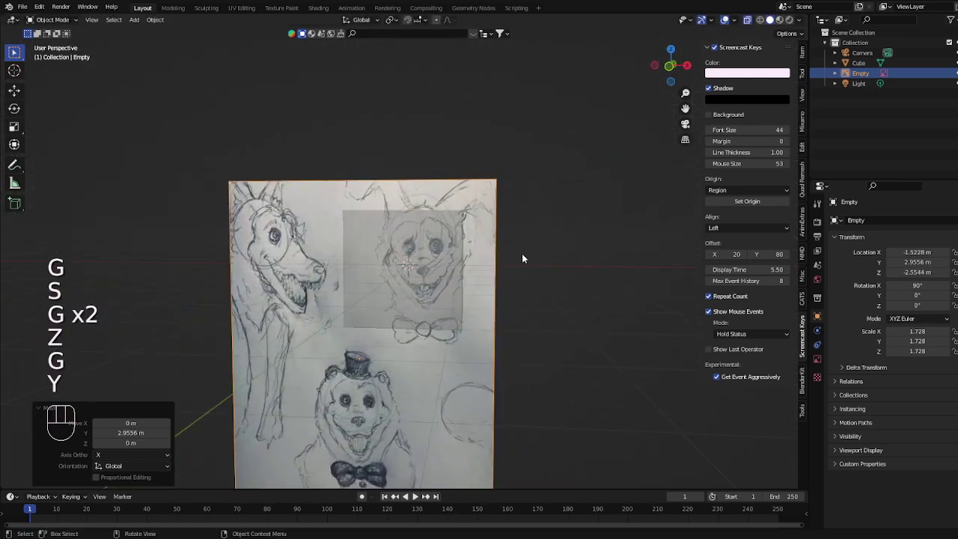
pyautogui.press('KP_1')
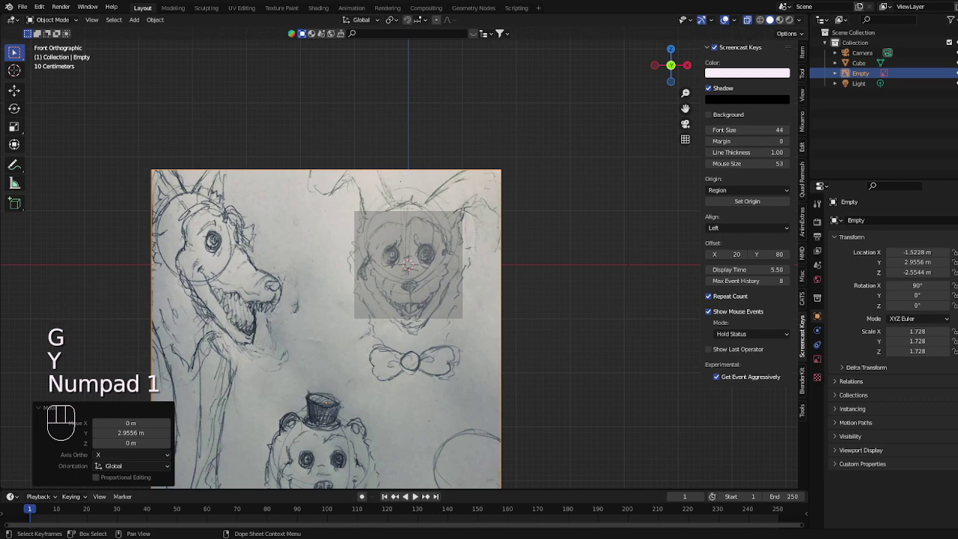
# Add a level 2 Subdivision modifier to the cube
pyautogui.click(462, 251)
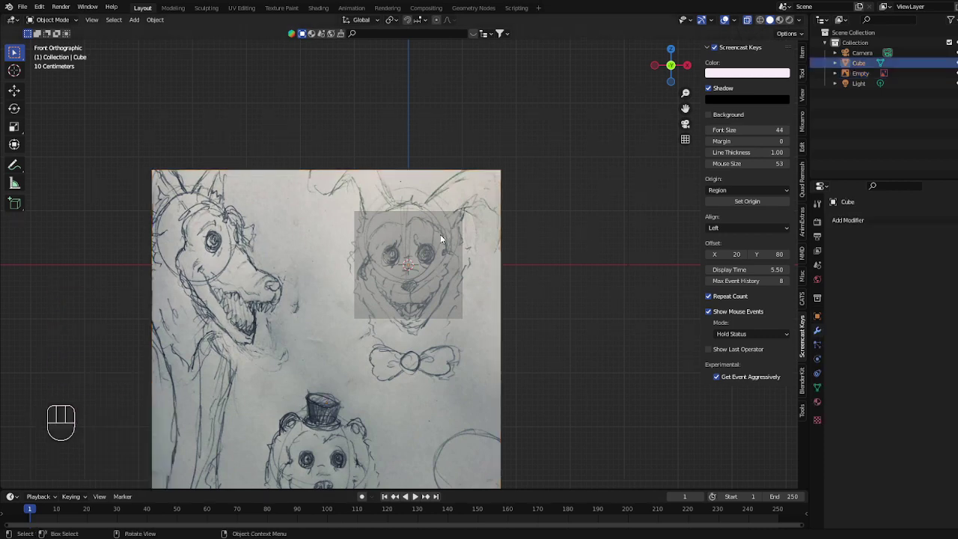
pyautogui.scroll(3, 467, 251)
pyautogui.hotkey('ctrl', '2')
pyautogui.moveTo(438, 262); pyautogui.dragTo(500, 288, button='middle')
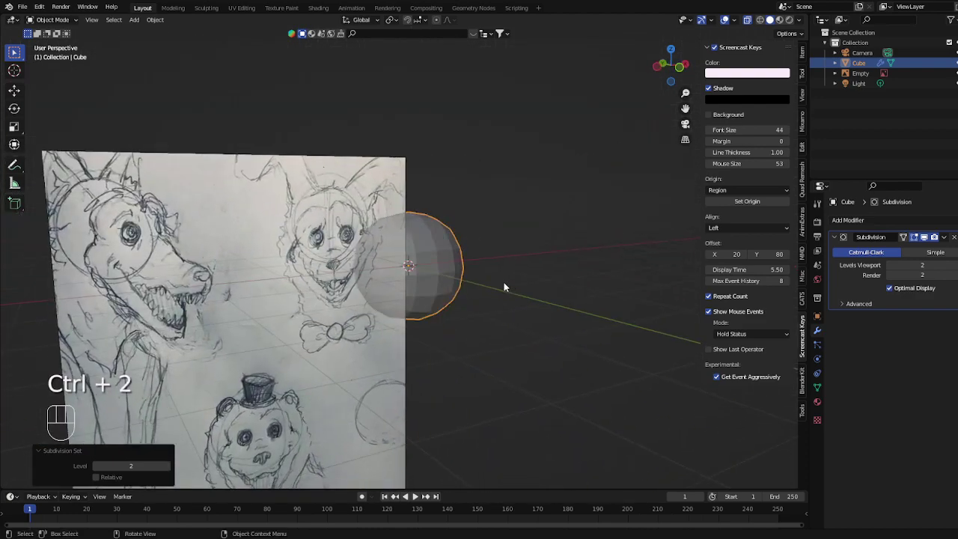
pyautogui.press('KP_4')
pyautogui.press('KP_1')
# Sketch a side profile of an animal head with an open jaw as annotation strokes beside the reference image
pyautogui.keyDown('shift'); pyautogui.moveTo(430, 254); pyautogui.dragTo(706, 75, button='middle'); pyautogui.keyUp('shift')
pyautogui.click(724, 21)
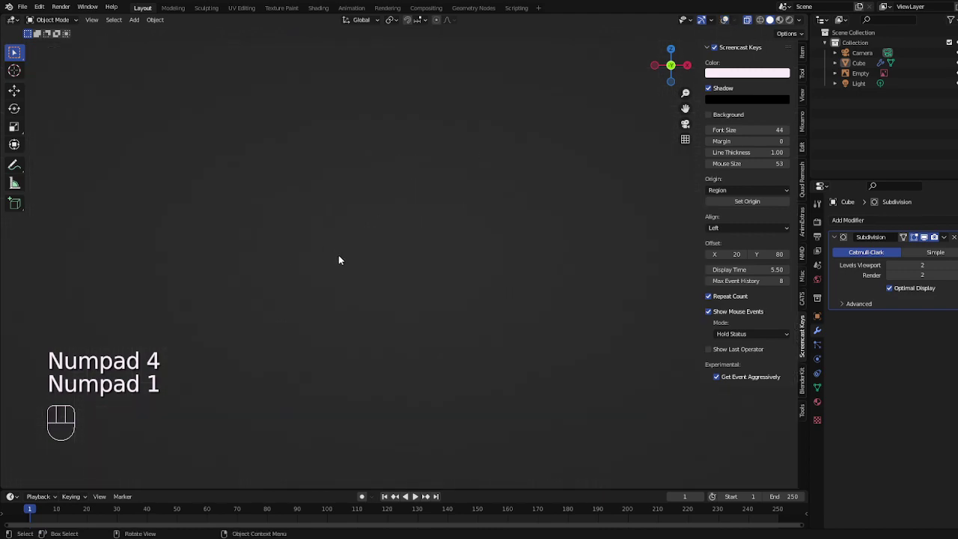
pyautogui.click(724, 20)
pyautogui.moveTo(262, 214); pyautogui.dragTo(277, 178)
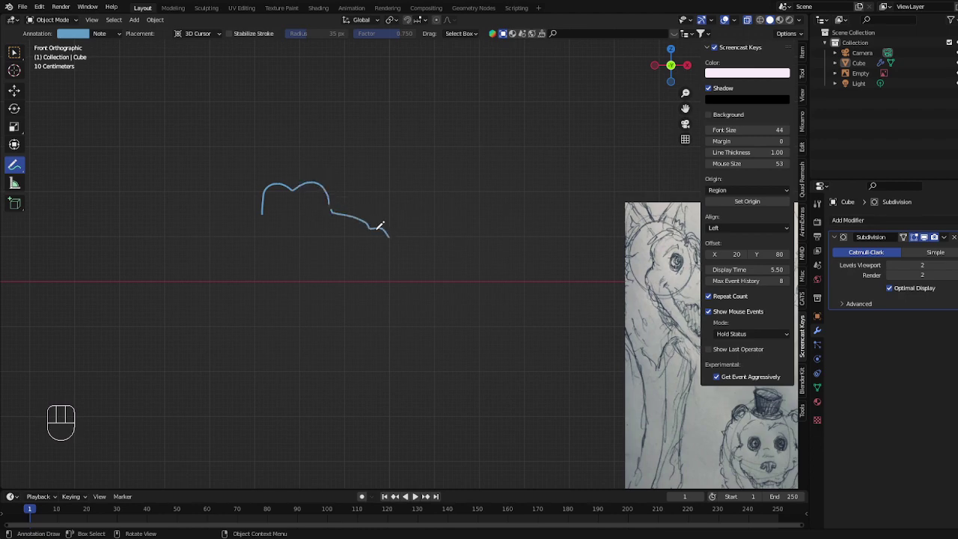
pyautogui.hotkey('ctrl', 'z')
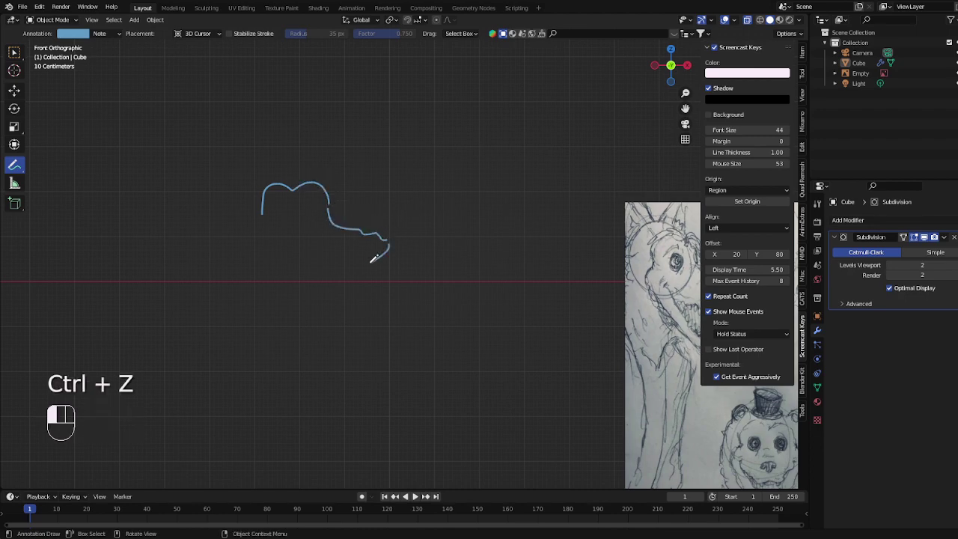
pyautogui.hotkey('ctrl', 'z')
pyautogui.moveTo(387, 246); pyautogui.dragTo(388, 260)
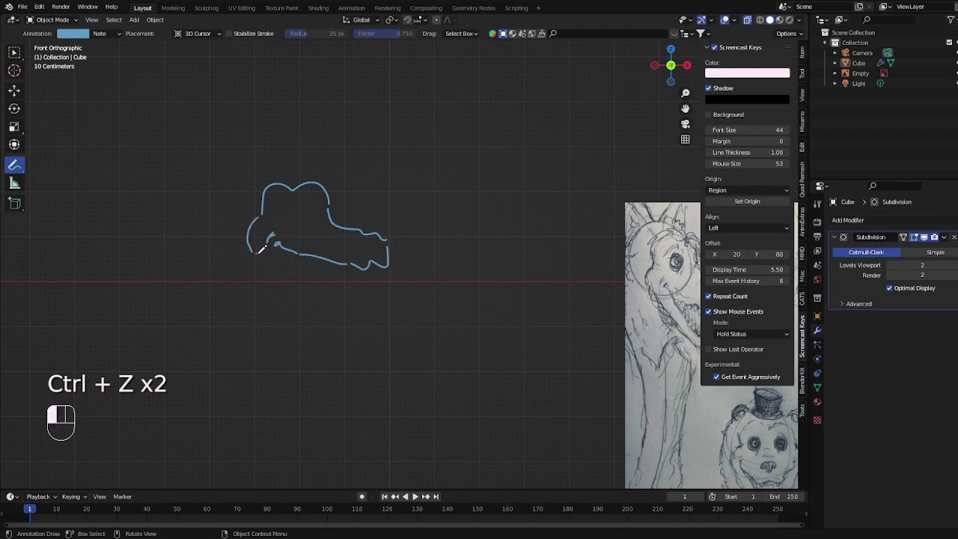
pyautogui.moveTo(260, 249); pyautogui.dragTo(289, 272)
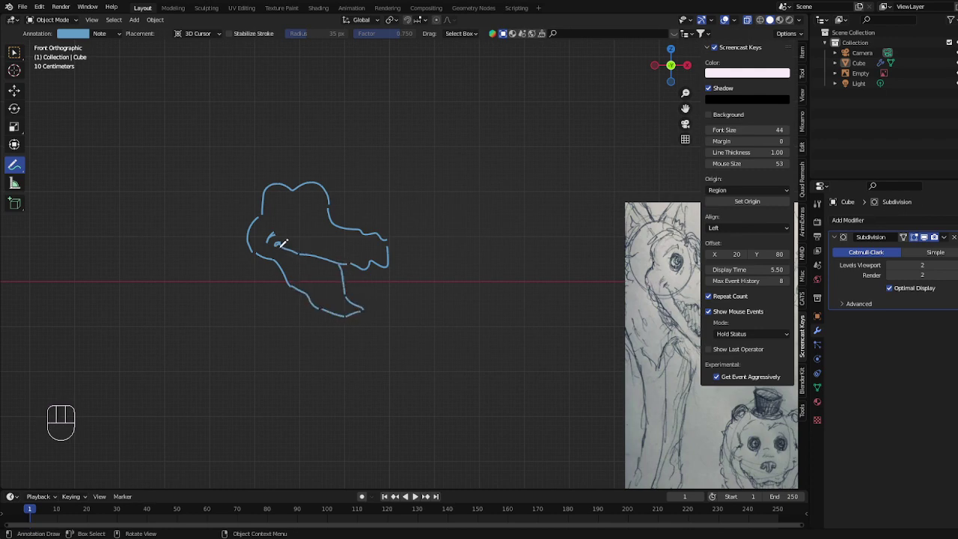
# Undo all annotation strokes of the head profile and switch to the Move tool
pyautogui.hotkey('ctrl', 'z')
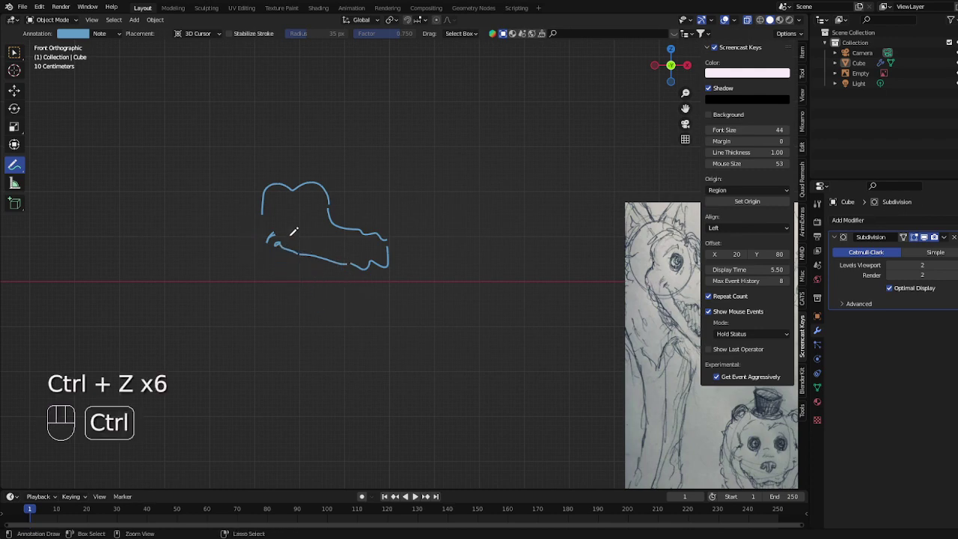
pyautogui.hotkey('ctrl', 'z')
pyautogui.hotkey('ctrl', 'z')
pyautogui.click(14, 92)
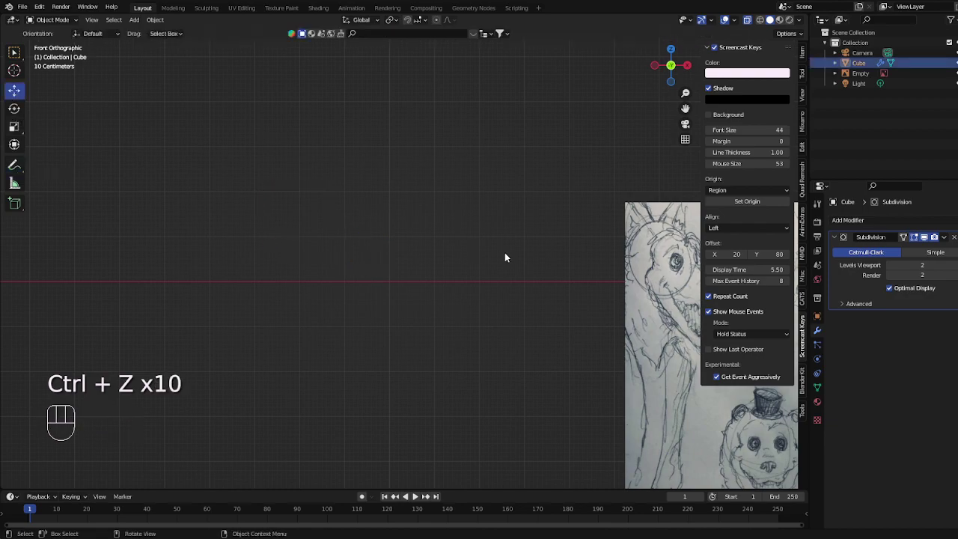
# Turn off X-ray and shade the subdivided cube smooth
pyautogui.keyDown('shift'); pyautogui.moveTo(599, 292); pyautogui.dragTo(350, 265, button='middle'); pyautogui.keyUp('shift')
pyautogui.keyDown('shift'); pyautogui.moveTo(674, 287); pyautogui.dragTo(385, 275, button='middle'); pyautogui.keyUp('shift')
pyautogui.scroll(3, 389, 276)
pyautogui.press('Tab')
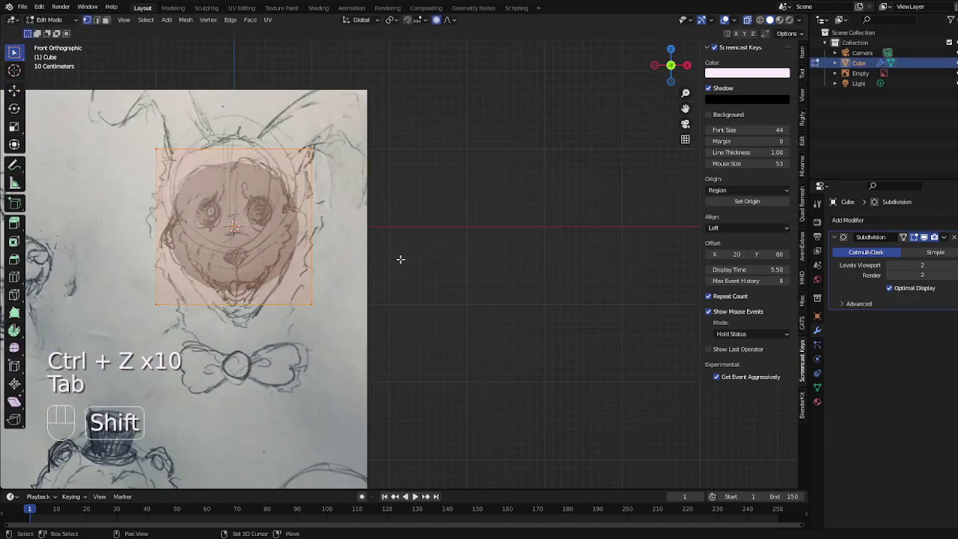
pyautogui.press('Tab')
pyautogui.scroll(2, 526, 239)
pyautogui.click(747, 21)
pyautogui.scroll(-1, 482, 174)
pyautogui.moveTo(481, 174); pyautogui.dragTo(404, 190, button='middle')
pyautogui.rightClick(404, 190)
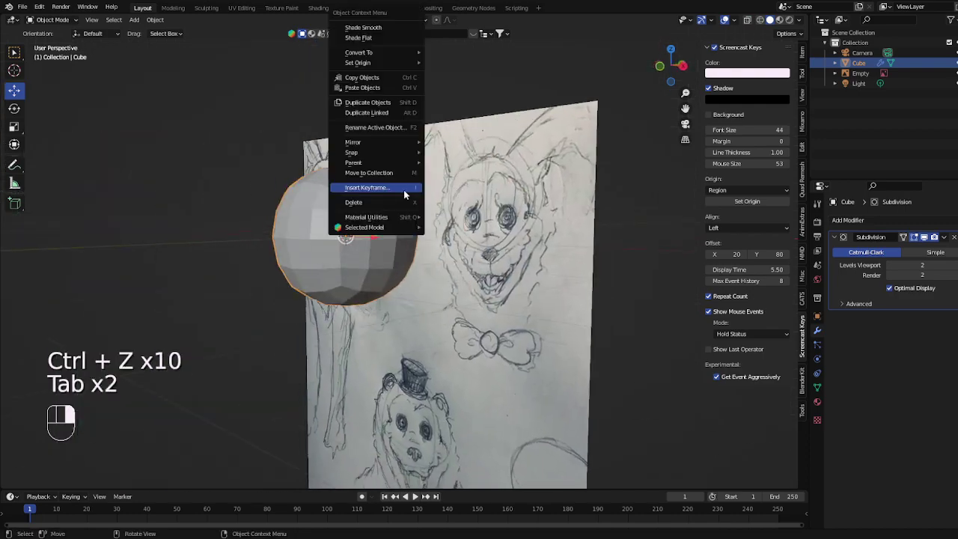
pyautogui.click(384, 28)
pyautogui.moveTo(432, 123)
pyautogui.mouseDown(button='middle')
pyautogui.moveTo(449, 139)
pyautogui.moveTo(477, 140)
pyautogui.mouseUp(button='middle')
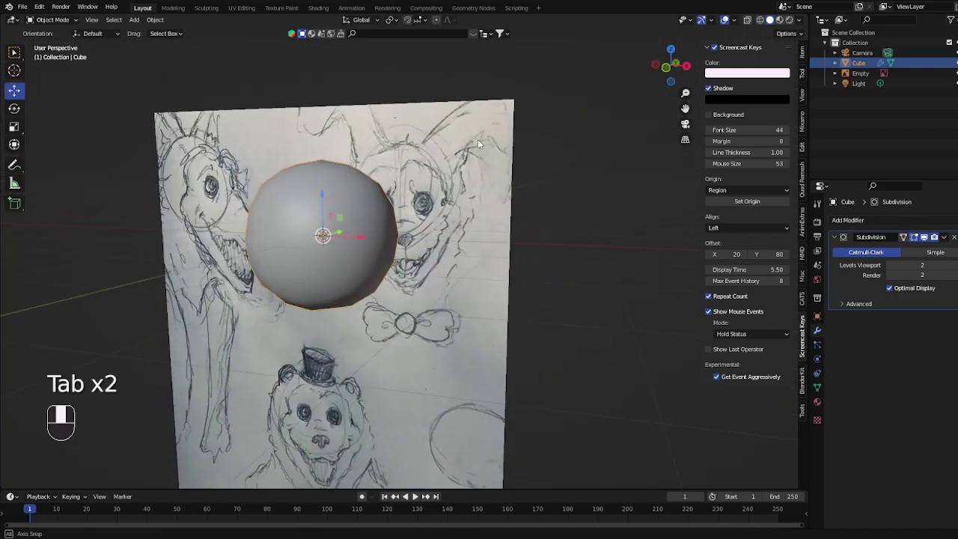
# Apply the cube's Subdivision modifier and open the resulting sphere mesh for editing in front view
pyautogui.click(944, 237)
pyautogui.click(928, 248)
pyautogui.press('Tab')
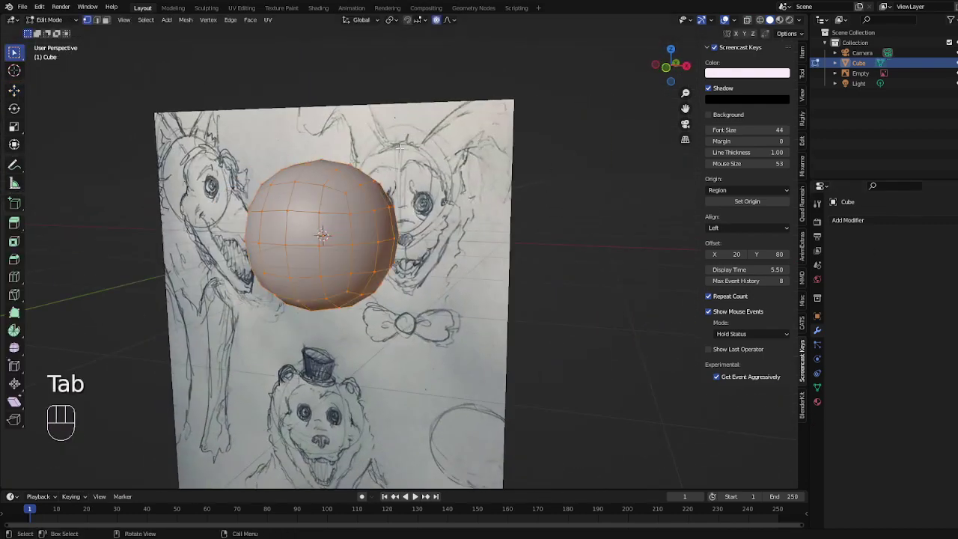
pyautogui.press('KP_1')
pyautogui.press('KP_1')
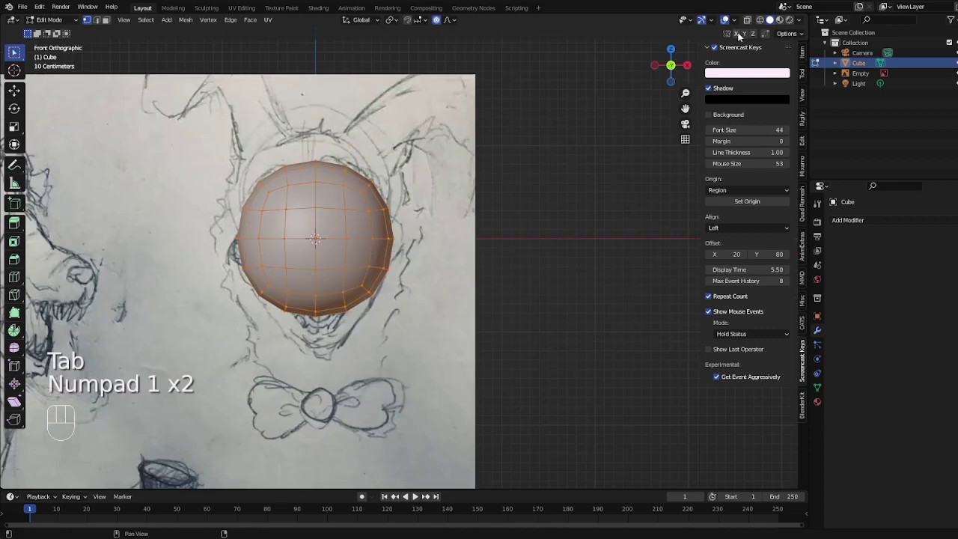
# Delete the faces of the sphere's left half, selecting through the mesh with X-ray on
pyautogui.click(750, 23)
pyautogui.press('3')
pyautogui.moveTo(313, 384); pyautogui.dragTo(313, 383)
pyautogui.rightClick(351, 239)
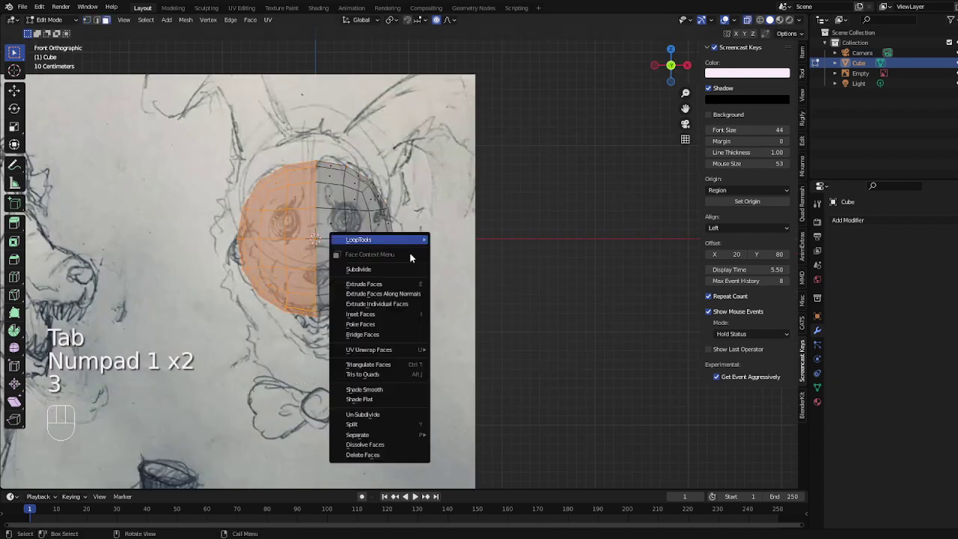
pyautogui.click(391, 455)
# Add a Mirror modifier on the X axis to the half sphere and enable Clipping
pyautogui.click(860, 220)
pyautogui.click(767, 338)
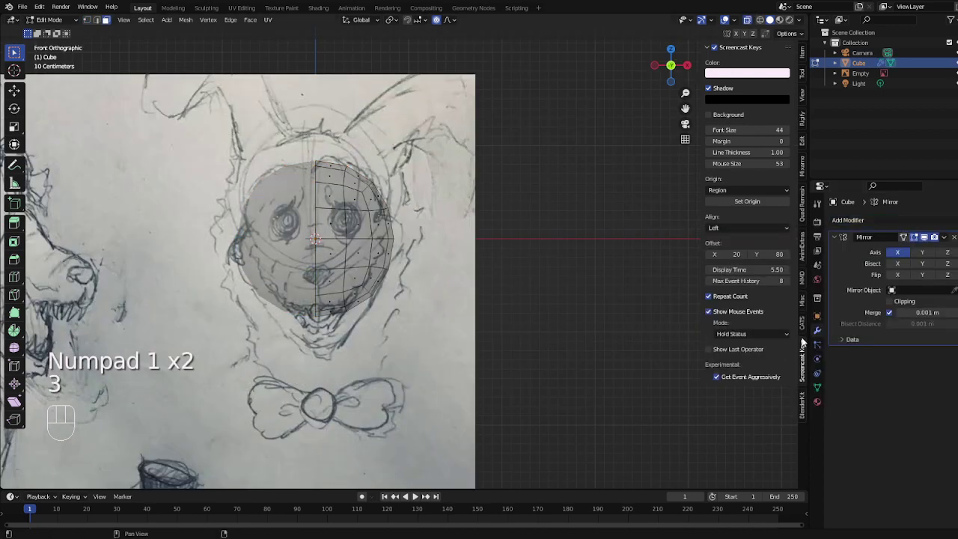
pyautogui.click(891, 302)
# Return to Object Mode and delete the mirrored sphere, keeping the reference image
pyautogui.scroll(-2, 461, 289)
pyautogui.keyDown('shift'); pyautogui.moveTo(461, 288); pyautogui.dragTo(533, 299, button='middle'); pyautogui.keyUp('shift')
pyautogui.scroll(3, 539, 284)
pyautogui.press('Tab')
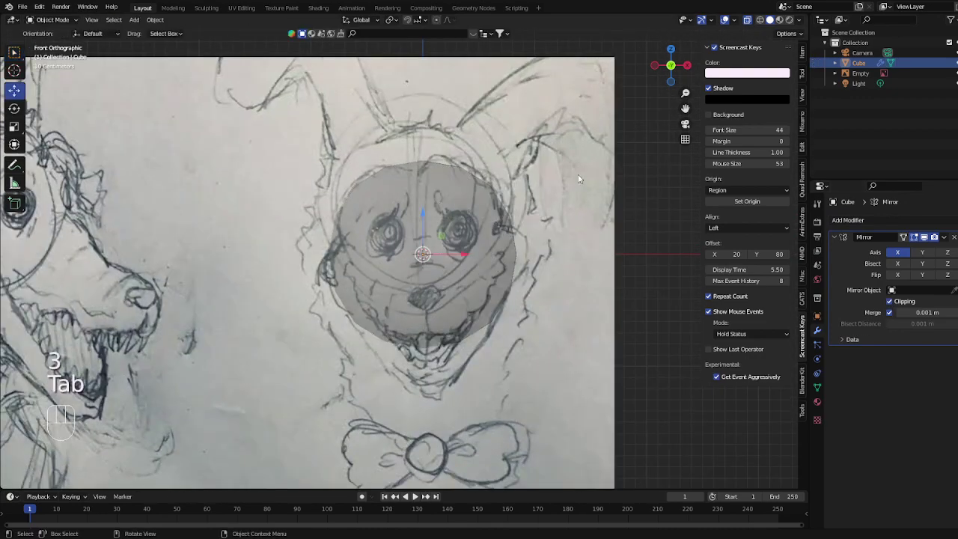
pyautogui.scroll(-1, 517, 165)
pyautogui.click(489, 156)
pyautogui.scroll(-4, 489, 156)
pyautogui.click(410, 247)
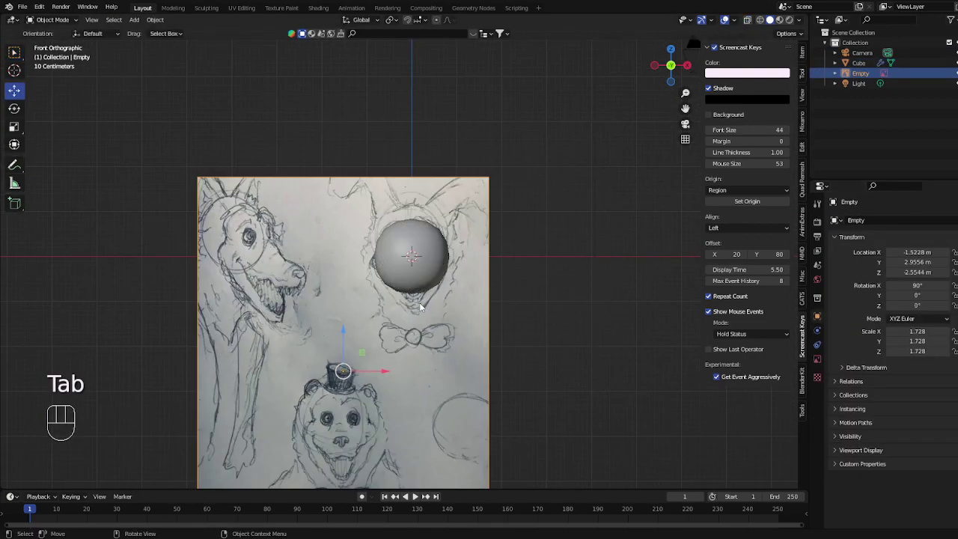
pyautogui.rightClick(479, 290)
pyautogui.click(494, 465)
# Add a new cube at the origin with a level 2 Subdivision modifier and apply the modifier
pyautogui.hotkey('shift', 'a')
pyautogui.moveTo(450, 172)
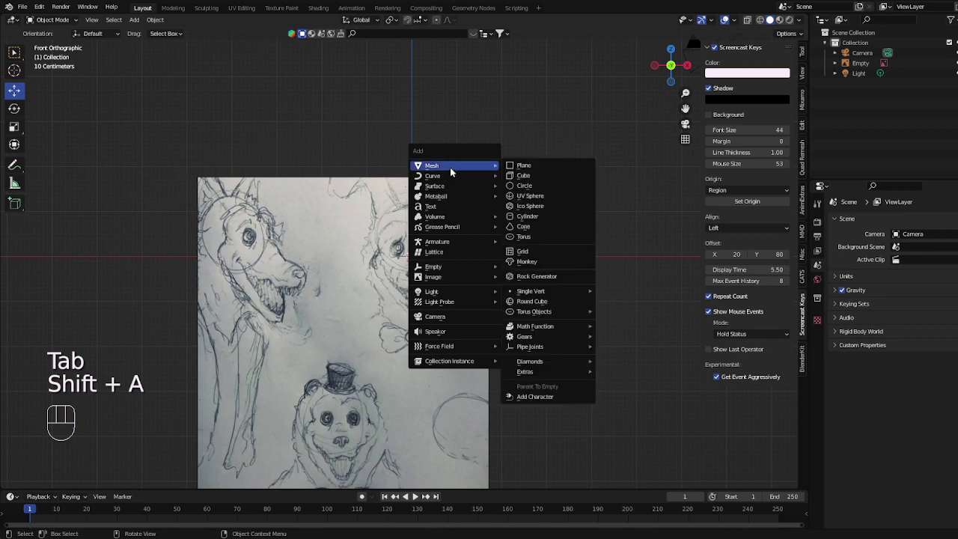
pyautogui.click(522, 175)
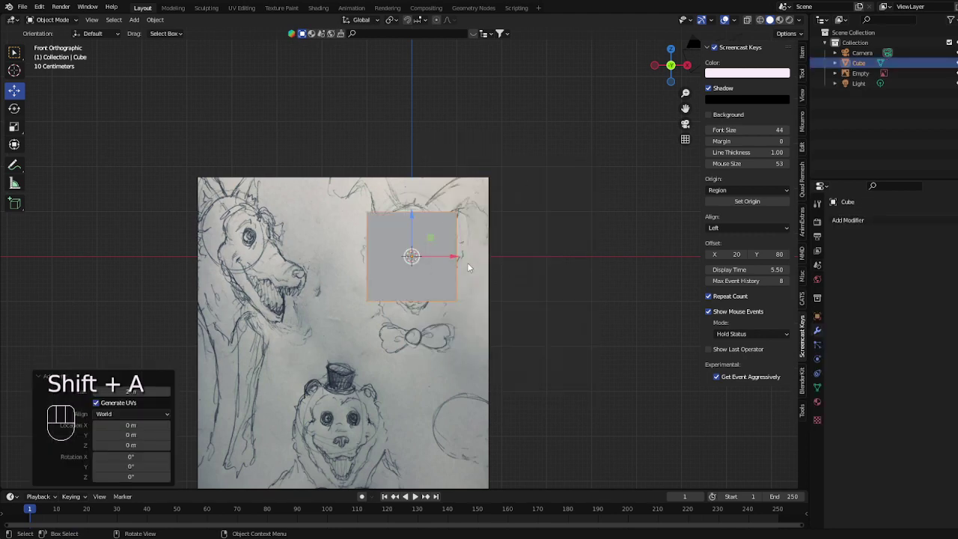
pyautogui.hotkey('ctrl', '2')
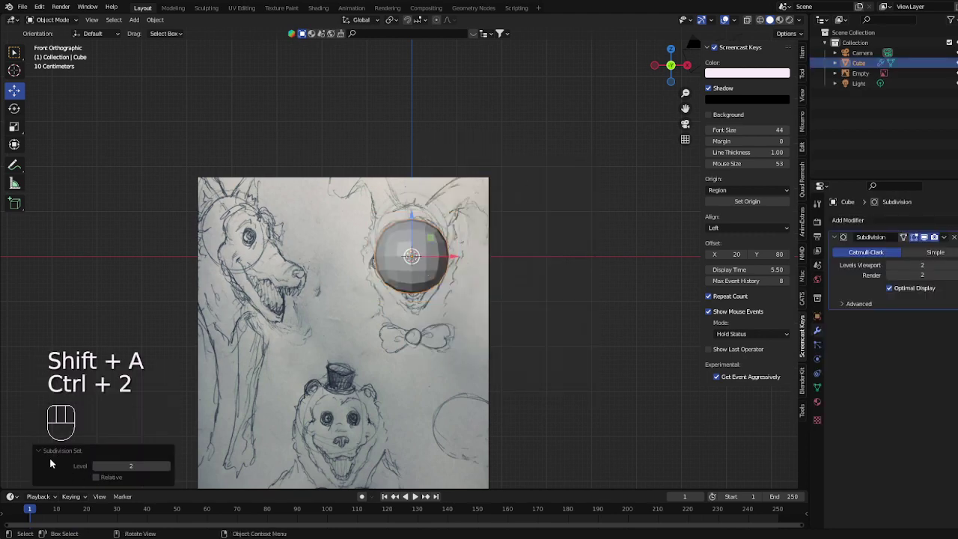
pyautogui.click(944, 237)
pyautogui.click(890, 248)
# Delete the faces of the new sphere's left half in front view
pyautogui.scroll(1, 311, 212)
pyautogui.press('Tab')
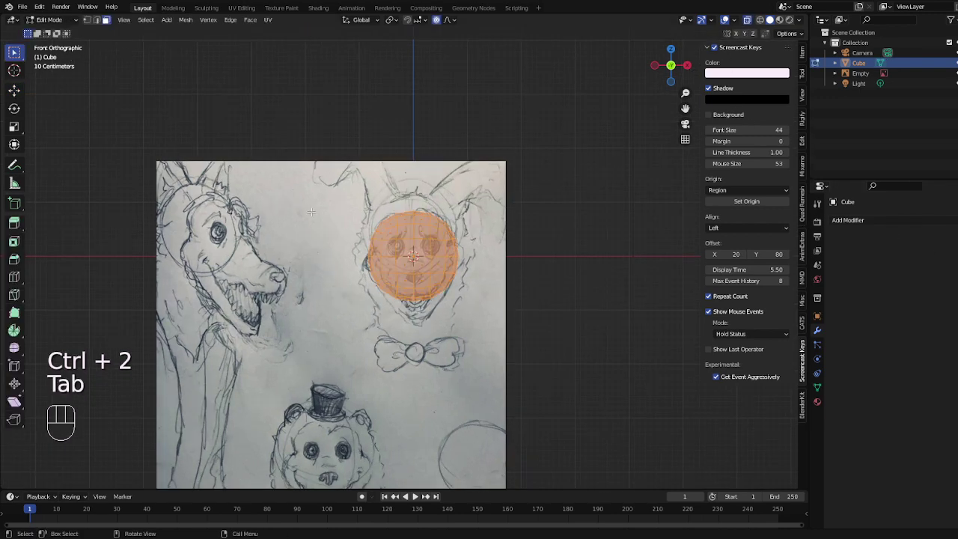
pyautogui.press('3')
pyautogui.moveTo(329, 152); pyautogui.dragTo(369, 221)
pyautogui.moveTo(412, 307); pyautogui.dragTo(412, 307)
pyautogui.moveTo(430, 217); pyautogui.dragTo(434, 231, button='right')
# Add a Mirror modifier on the X axis to the remaining half sphere and enable Clipping
pyautogui.scroll(1, 434, 240)
pyautogui.click(884, 221)
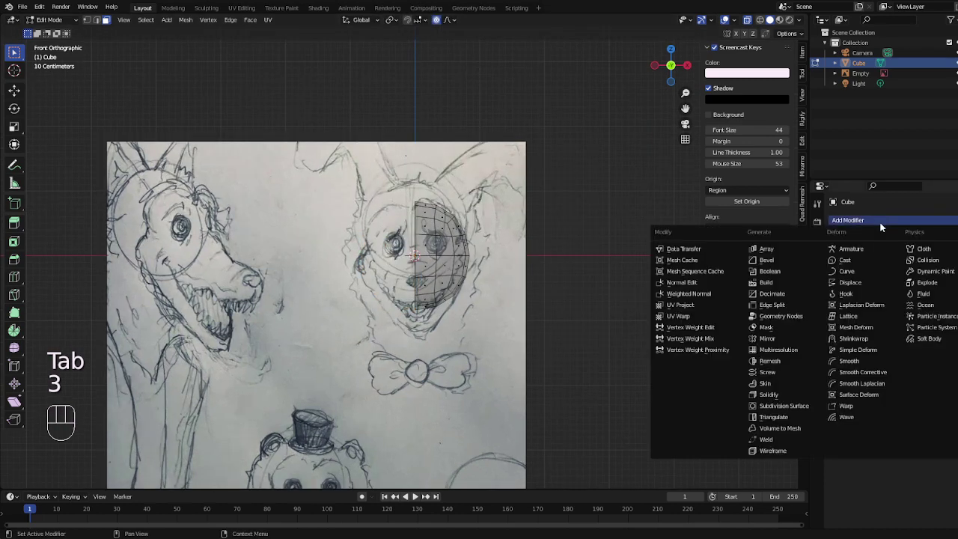
pyautogui.click(782, 342)
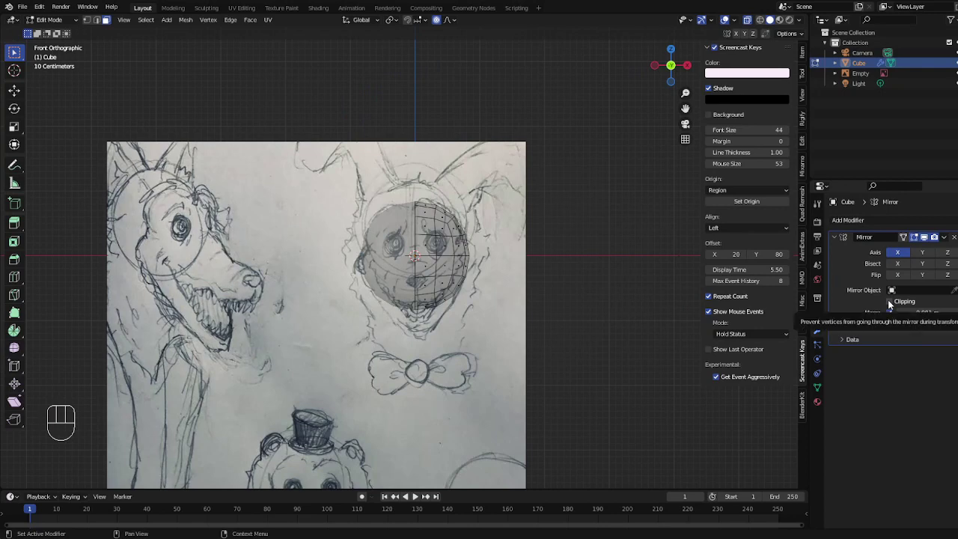
pyautogui.click(889, 302)
# Delete the faces of the sphere's lower half, below the X axis line
pyautogui.moveTo(436, 309); pyautogui.dragTo(407, 257)
pyautogui.rightClick(614, 275)
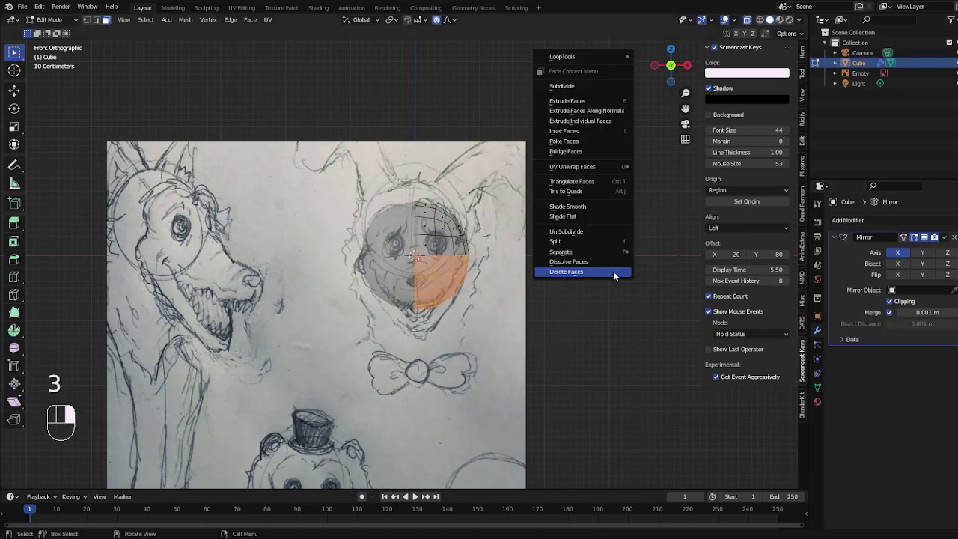
pyautogui.click(613, 276)
# Add a level 1 Subdivision modifier to the mirrored upper dome and return to Edit Mode
pyautogui.scroll(4, 478, 199)
pyautogui.press('1')
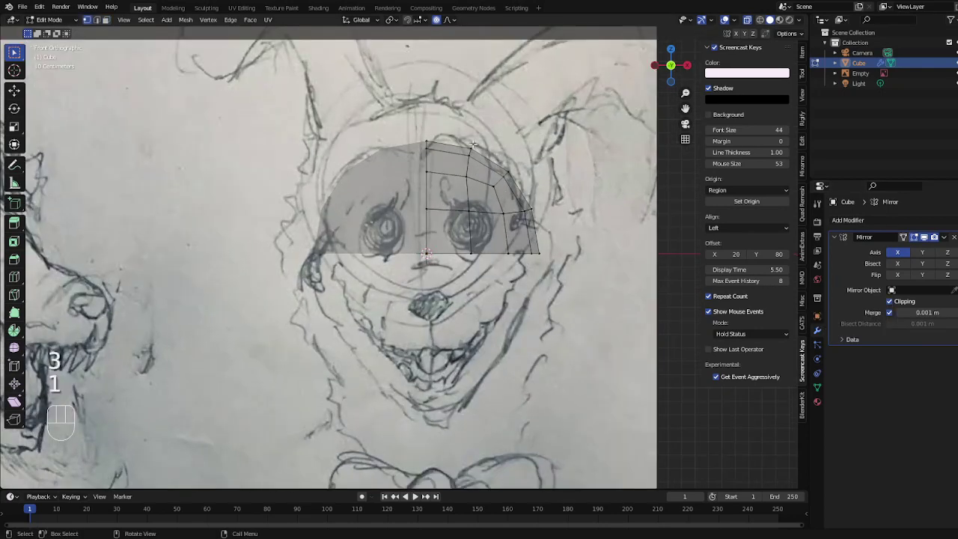
pyautogui.press('Tab')
pyautogui.hotkey('ctrl', '1')
pyautogui.press('Tab')
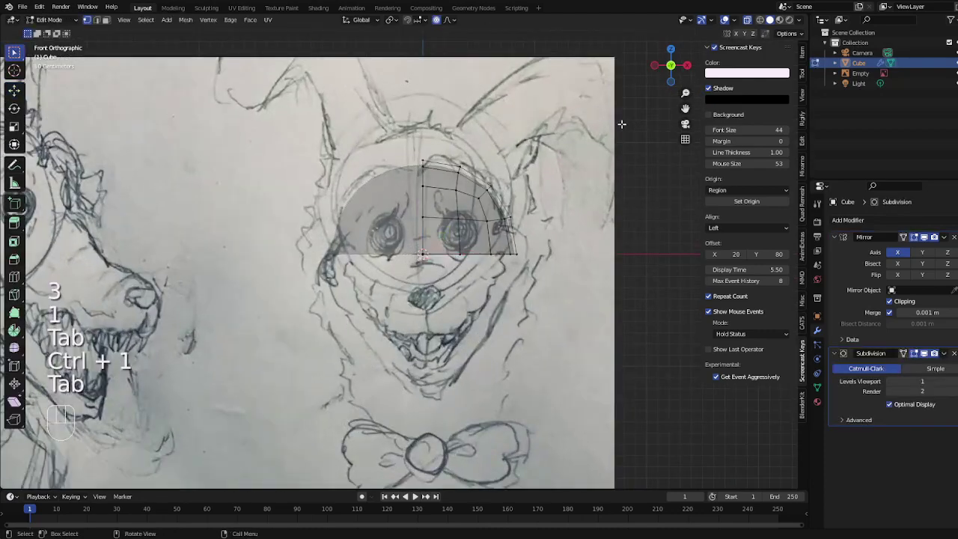
# Delete the faces of the dome's back half in side view, keeping the front quarter
pyautogui.press('a')
pyautogui.moveTo(530, 143); pyautogui.dragTo(491, 162, button='middle')
pyautogui.press('KP_3')
pyautogui.press('3')
pyautogui.moveTo(566, 331); pyautogui.dragTo(411, 120)
pyautogui.rightClick(539, 232)
pyautogui.click(539, 232)
# Flatten the entire remaining shell along Y, scaling it by 0.669 and again by 0.944
pyautogui.press('a')
pyautogui.press('s')
pyautogui.press('y')
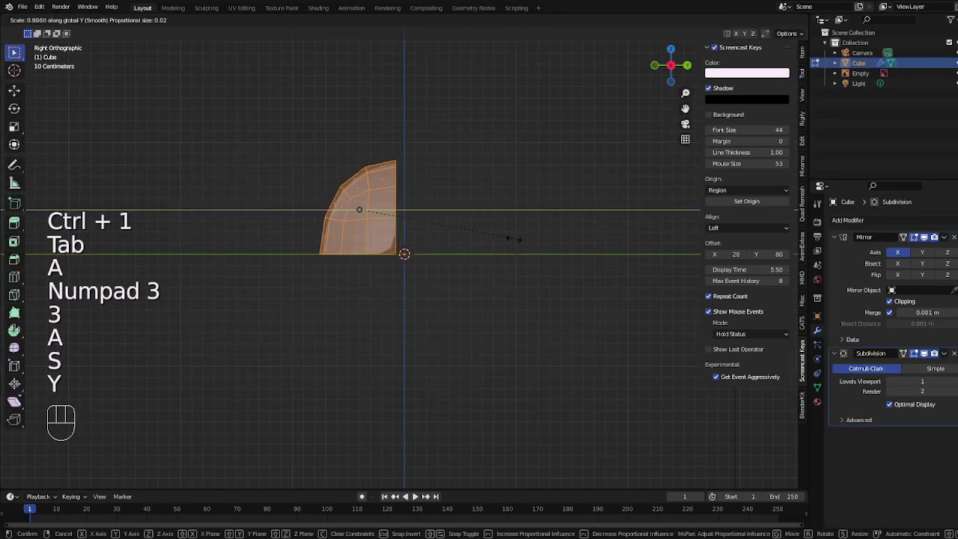
pyautogui.click(492, 232)
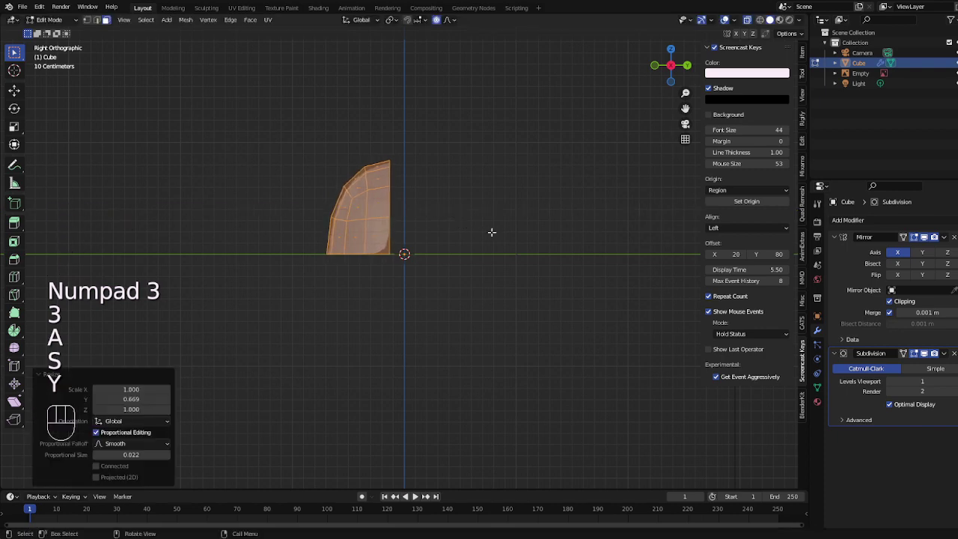
pyautogui.press('s')
pyautogui.press('y')
# Shift the whole shell slightly along Y and return to the front view in Edit Mode
pyautogui.press('g')
pyautogui.press('y')
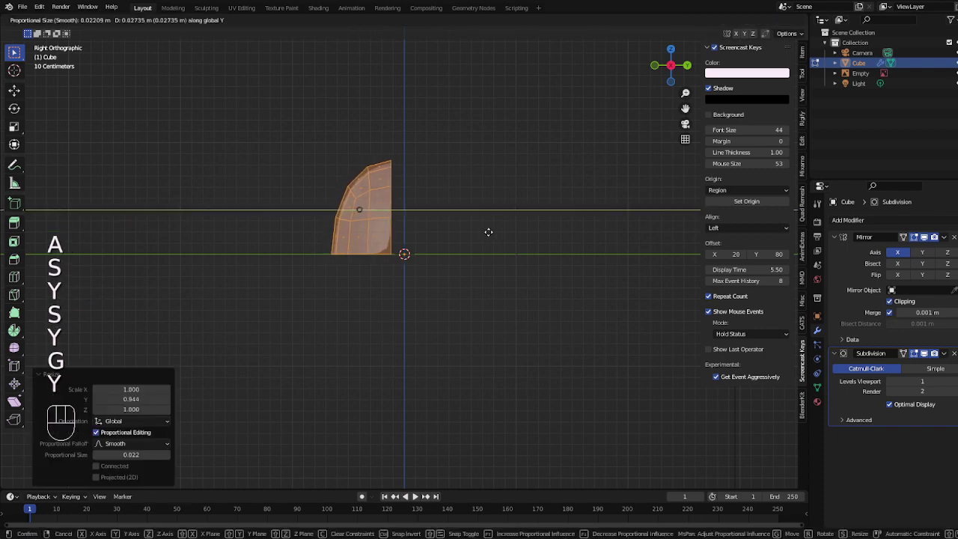
pyautogui.click(496, 230)
pyautogui.press('Tab')
pyautogui.press('KP_1')
pyautogui.press('Tab')
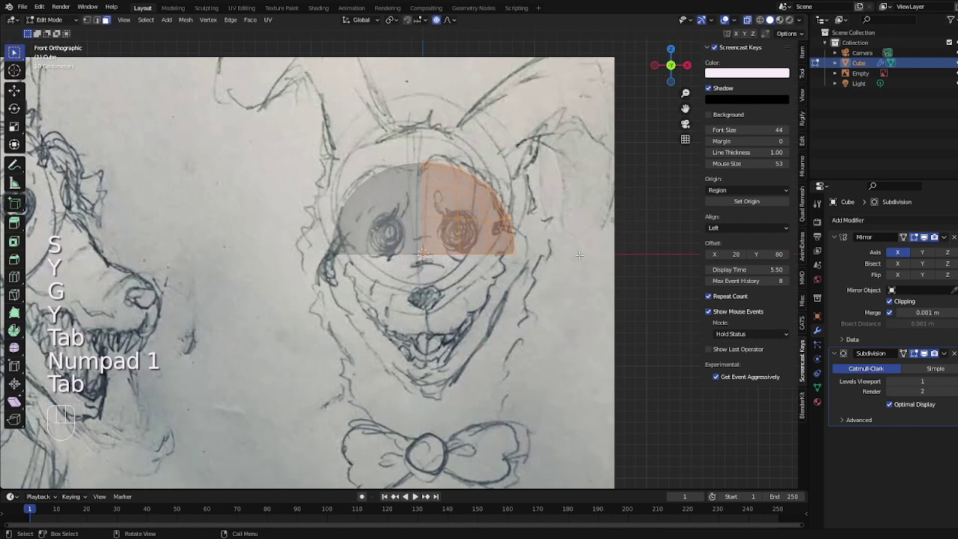
# Shift the shell's bottom row of vertices -0.068364 m along X with smooth proportional editing
pyautogui.press('1')
pyautogui.click(597, 286)
pyautogui.press('g')
pyautogui.press('x')
pyautogui.scroll(-1, 573, 258)
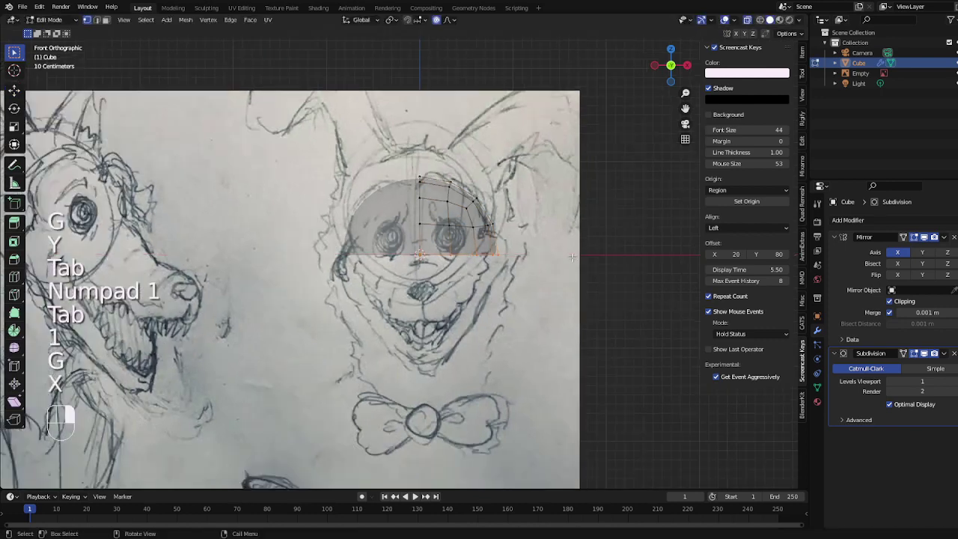
pyautogui.scroll(2, 554, 226)
pyautogui.press('g')
pyautogui.press('x')
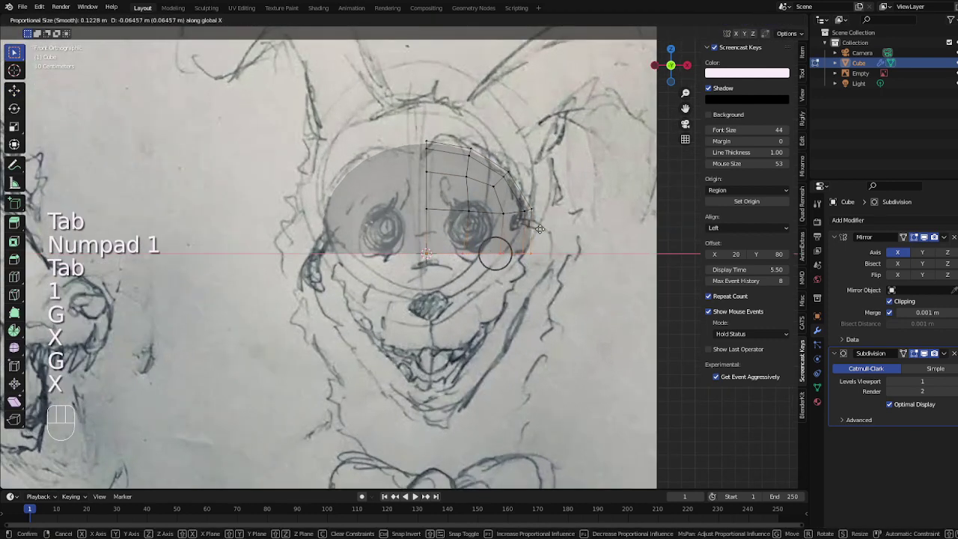
pyautogui.click(488, 198)
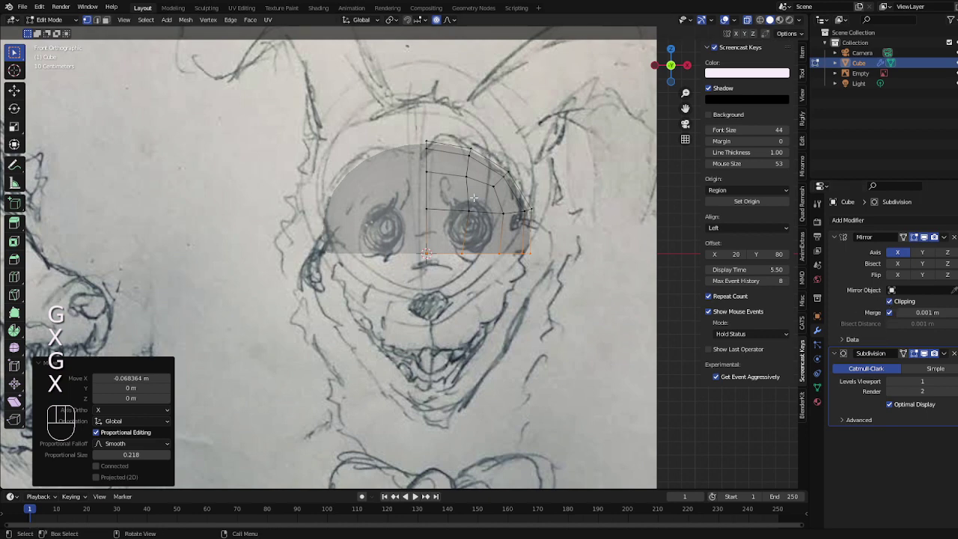
# Raise the vertices at the top of the forehead about 0.13 m with proportional editing, testing different falloff sizes
pyautogui.click(476, 175)
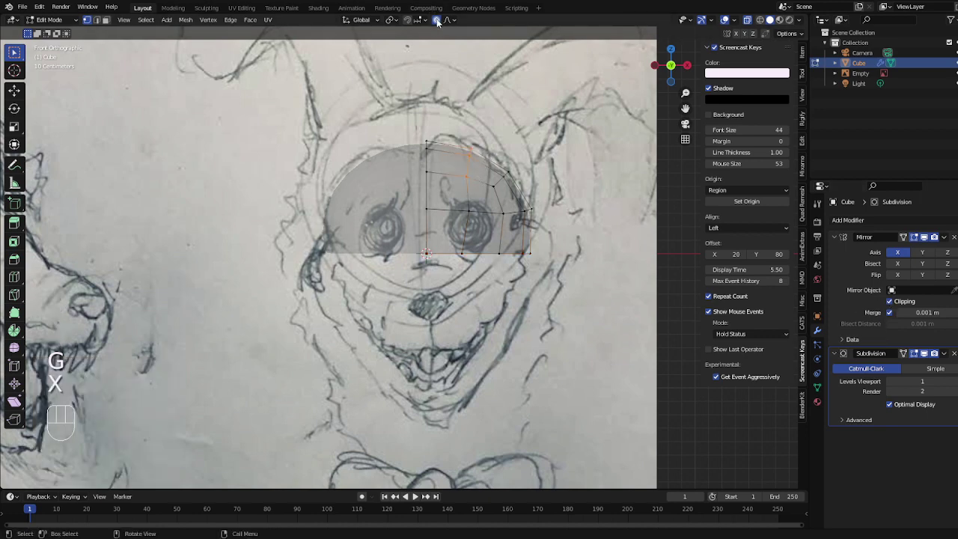
pyautogui.click(437, 20)
pyautogui.press('g')
pyautogui.scroll(-4, 515, 204)
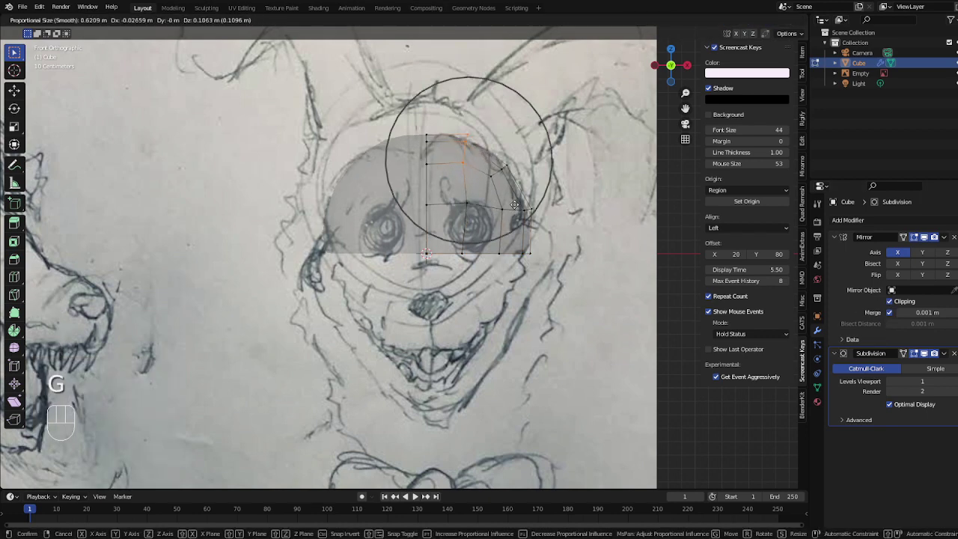
pyautogui.scroll(10, 515, 204)
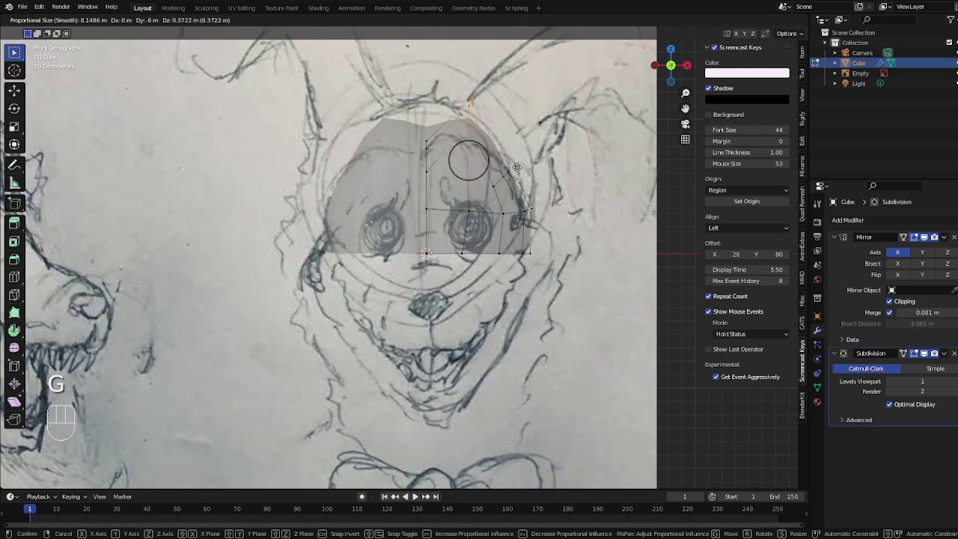
pyautogui.scroll(-15, 516, 202)
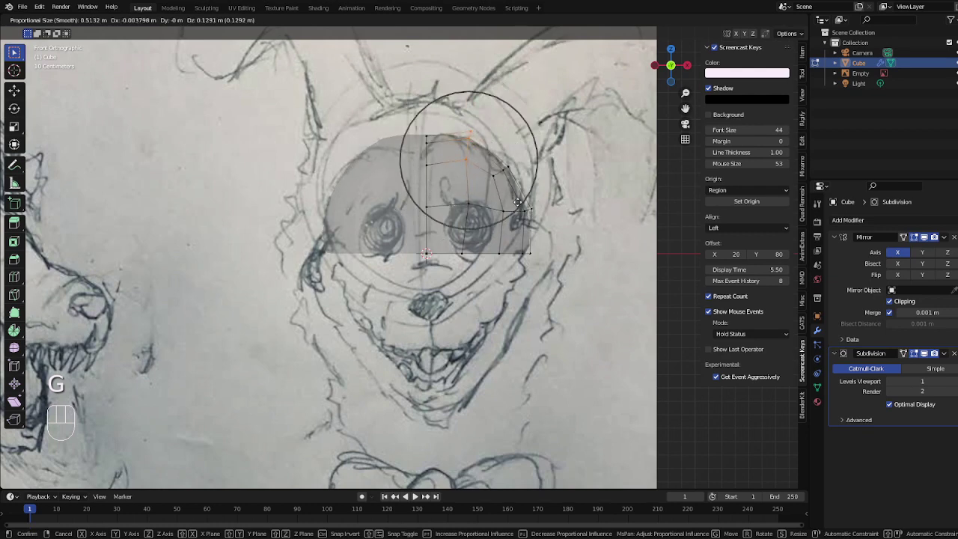
pyautogui.click(512, 194)
# Pull the shell's outer side vertices inward and raise its lower outer corner with proportional editing, checking the shape in Object Mode
pyautogui.press('g')
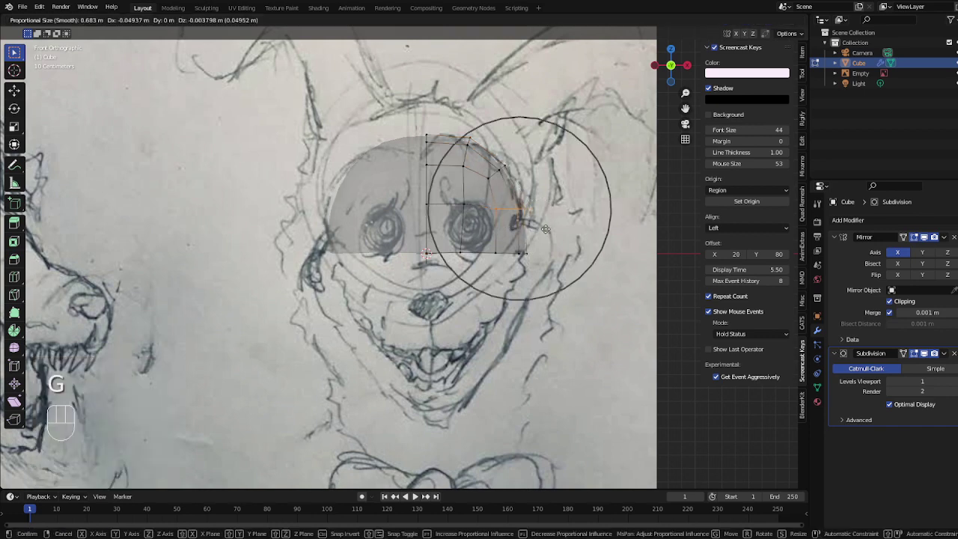
pyautogui.scroll(11, 513, 190)
pyautogui.click(514, 202)
pyautogui.press('g')
pyautogui.scroll(-8, 530, 228)
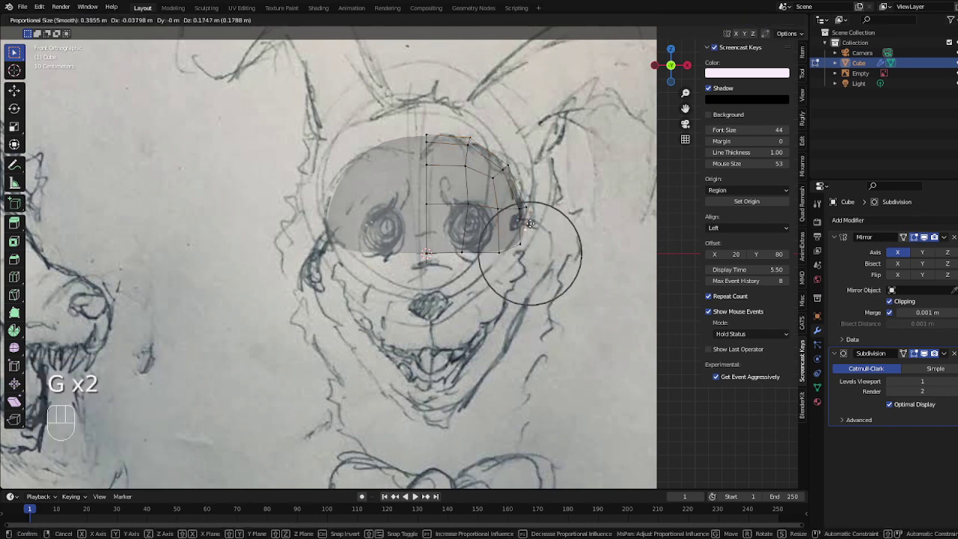
pyautogui.click(528, 218)
pyautogui.press('g')
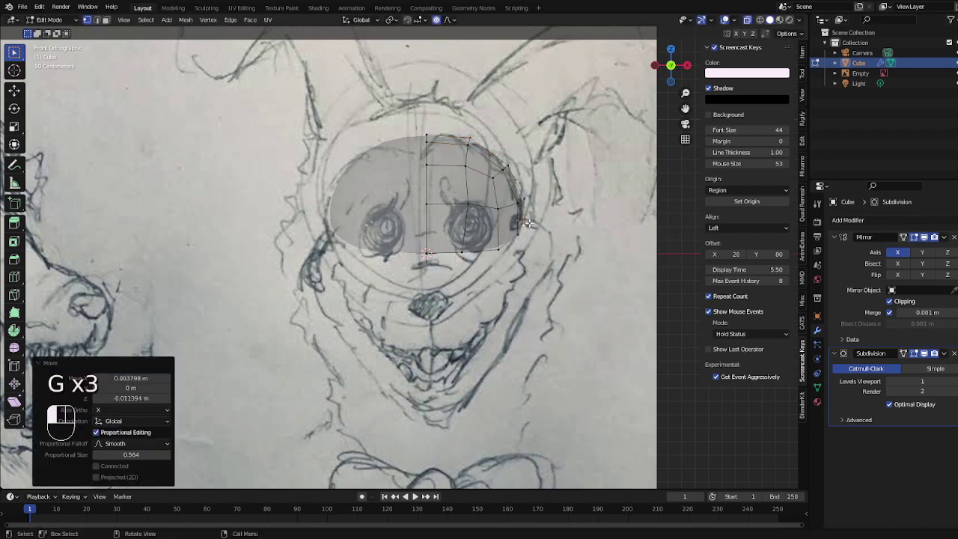
pyautogui.press('Tab')
pyautogui.press('Tab')
pyautogui.press('g')
pyautogui.press('Tab')
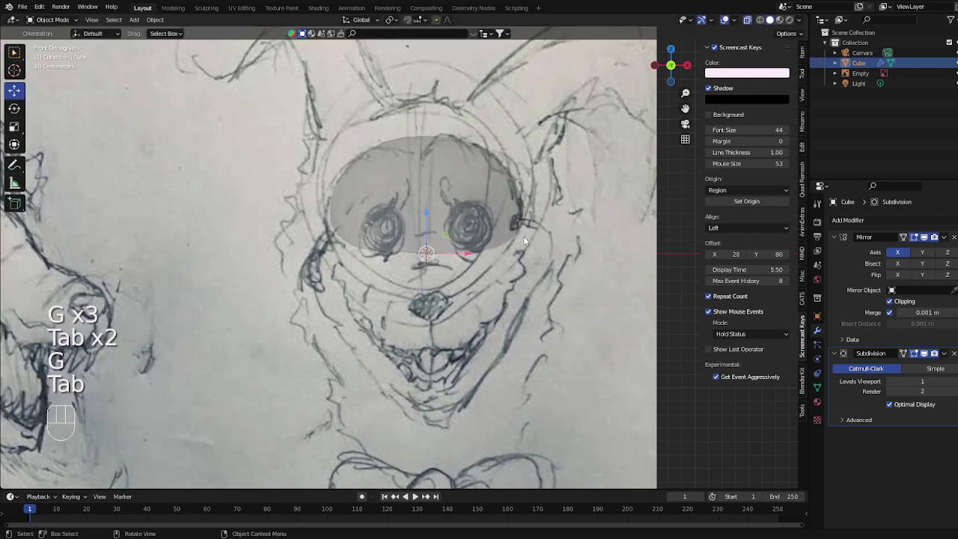
# Extrude the shell's bottom edge, including the outer corner vertices, -0.33423 m along Z
pyautogui.press('Tab')
pyautogui.press('2')
pyautogui.press('1')
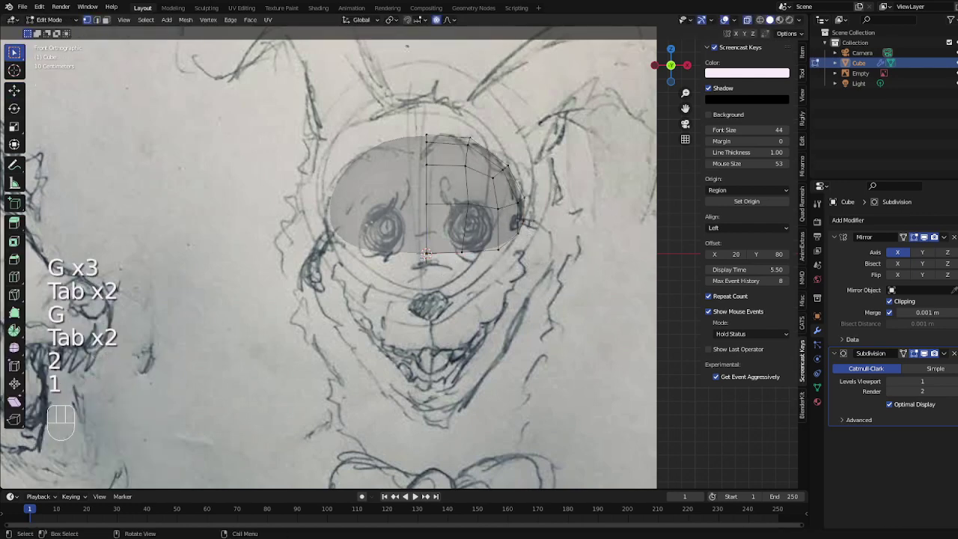
pyautogui.moveTo(506, 270); pyautogui.dragTo(506, 270)
pyautogui.press('g')
pyautogui.press('z')
pyautogui.rightClick(511, 289)
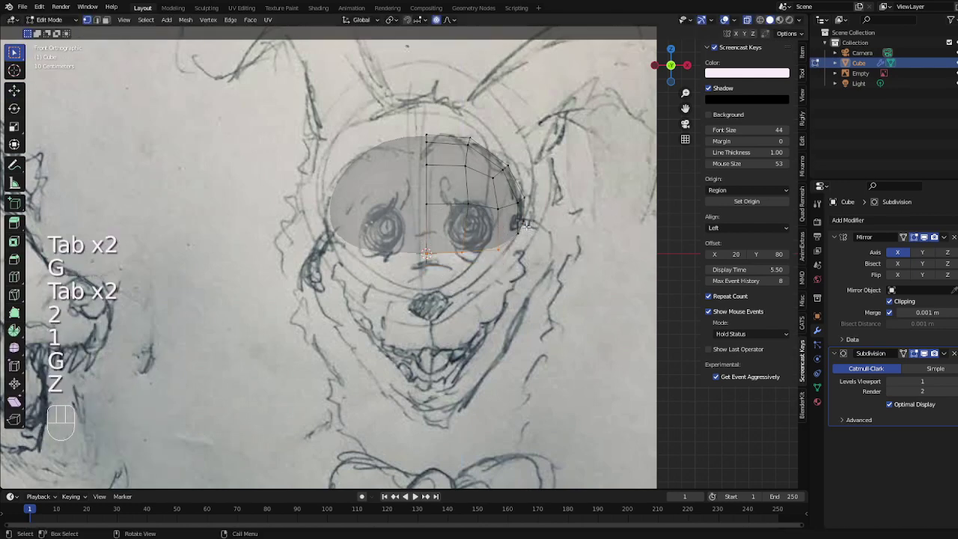
pyautogui.keyDown('shift'); pyautogui.moveTo(511, 193); pyautogui.dragTo(560, 291); pyautogui.keyUp('shift')
pyautogui.press('e')
pyautogui.press('z')
pyautogui.click(463, 294)
pyautogui.press('1')
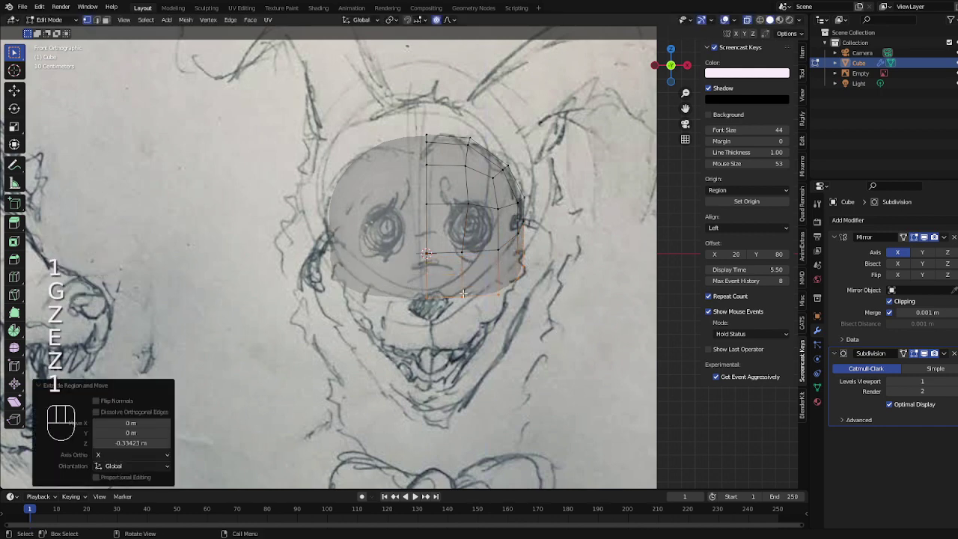
# Lower the bottom vertices nearest the centre line by 0.07596 m along Z
pyautogui.moveTo(460, 315); pyautogui.dragTo(477, 323)
pyautogui.press('g')
pyautogui.press('z')
pyautogui.click(474, 329)
# Add a vertical loop cut through the face beside the eye and slide it into place
pyautogui.hotkey('ctrl', 'r')
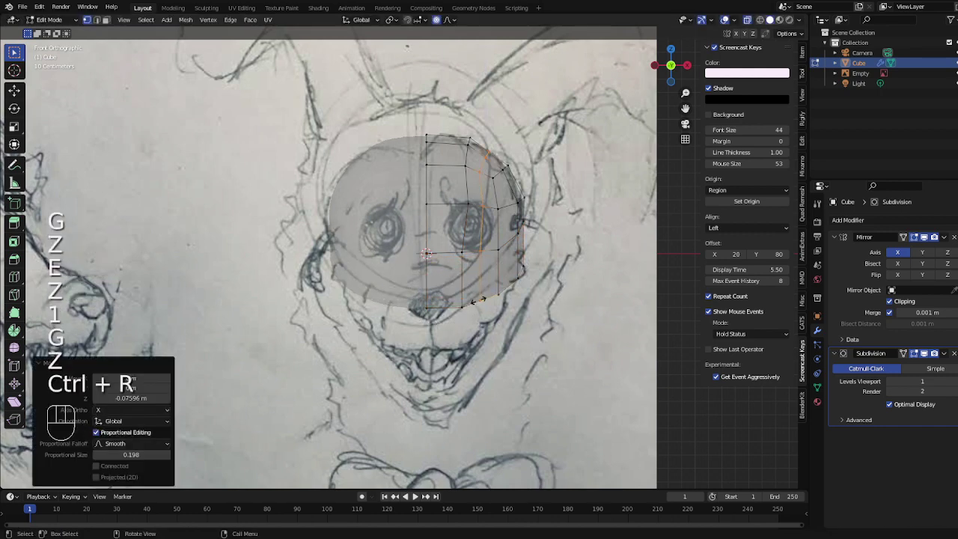
pyautogui.click(482, 298)
pyautogui.rightClick(482, 297)
pyautogui.press('g')
pyautogui.press('g')
# Add a horizontal loop cut across the lower face and slide one vertex on it with a factor of 0.268
pyautogui.hotkey('ctrl', 'r')
pyautogui.press('1')
pyautogui.press('2')
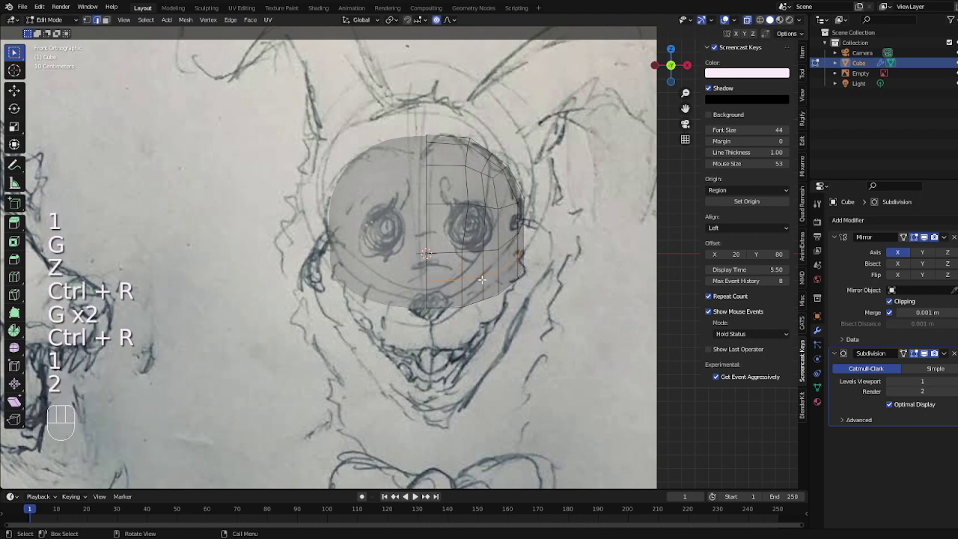
pyautogui.press('1')
pyautogui.press('g')
pyautogui.press('g')
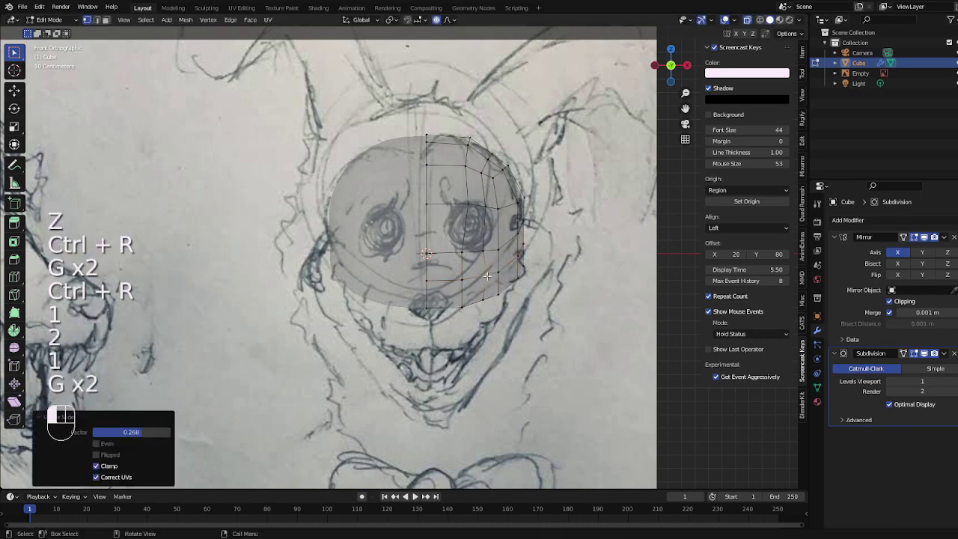
# Smooth all vertices of the shell and fatten it with a 0.0076 m offset
pyautogui.press('a')
pyautogui.press('1')
pyautogui.rightClick(573, 397)
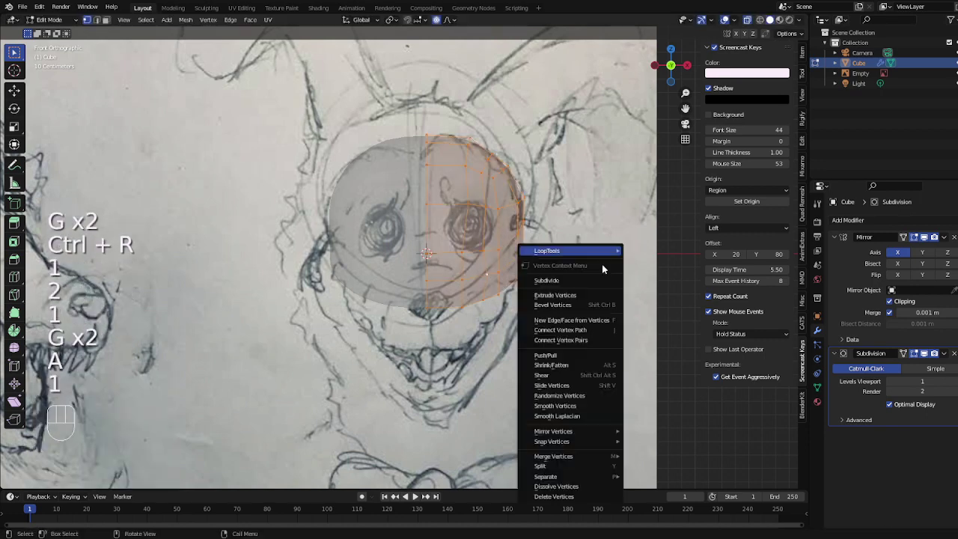
pyautogui.click(573, 406)
pyautogui.hotkey('alt', 's')
pyautogui.click(629, 333)
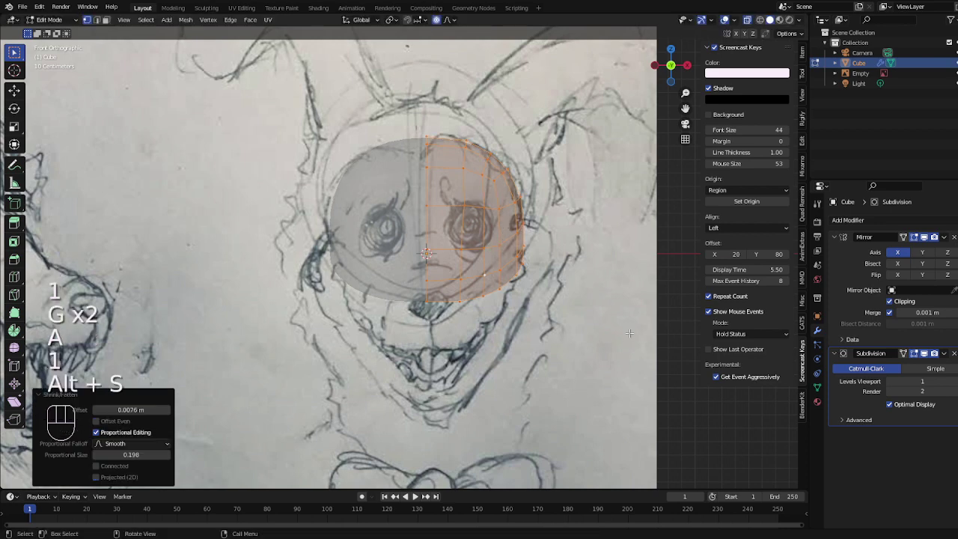
# Lower the bottom centre edge along Z onto the sketched nose
pyautogui.press('1')
pyautogui.click(439, 180)
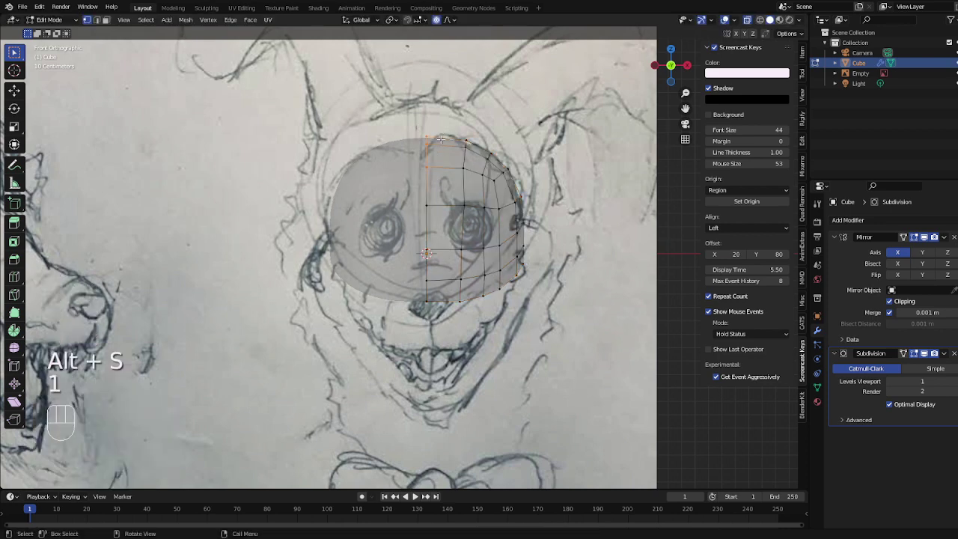
pyautogui.scroll(2, 453, 225)
pyautogui.press('2')
pyautogui.click(467, 328)
pyautogui.press('g')
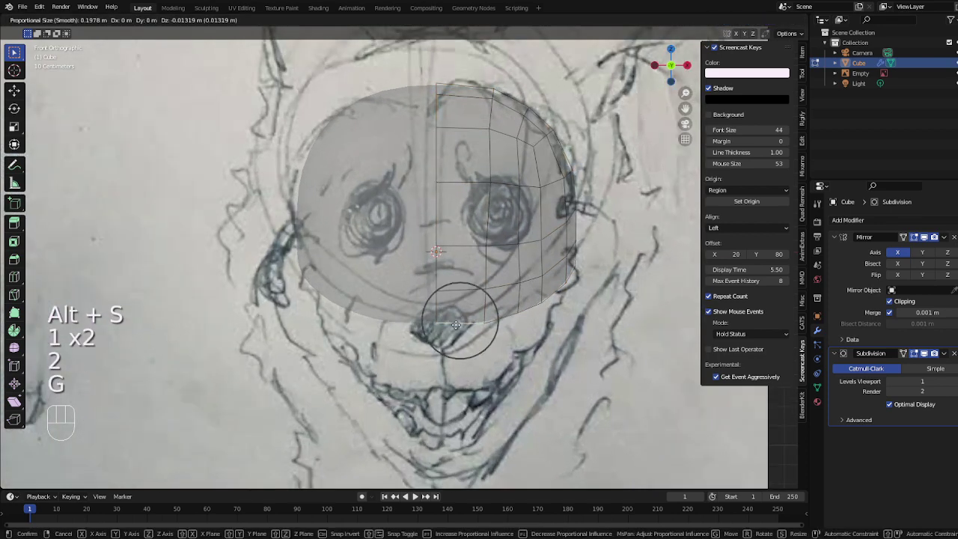
pyautogui.press('z')
pyautogui.click(467, 339)
# Reposition the lower cheek's bottom vertices, raising the first by 0.060663 m, and check the shape in Object Mode
pyautogui.press('1')
pyautogui.click(527, 317)
pyautogui.press('g')
pyautogui.click(531, 306)
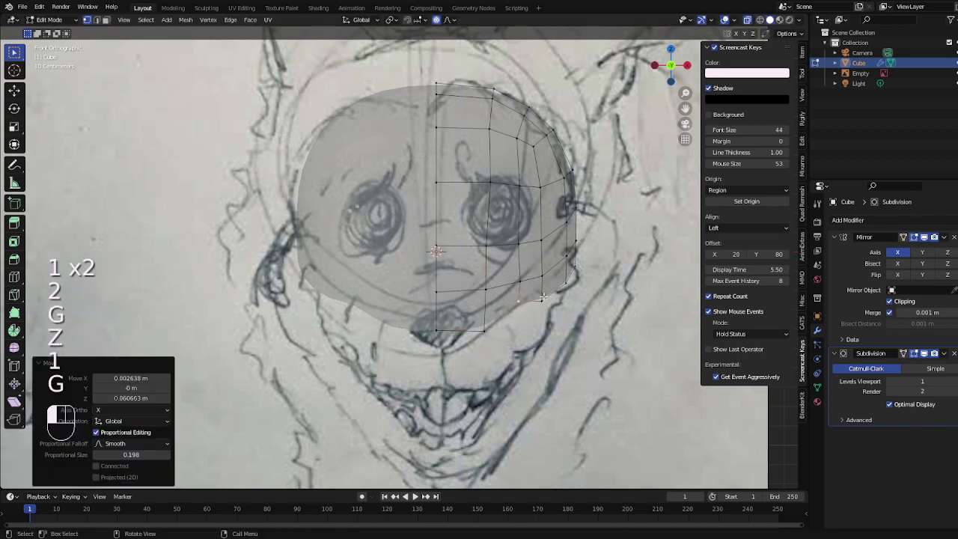
pyautogui.press('g')
pyautogui.click(533, 301)
pyautogui.press('g')
pyautogui.click(519, 299)
pyautogui.press('Tab')
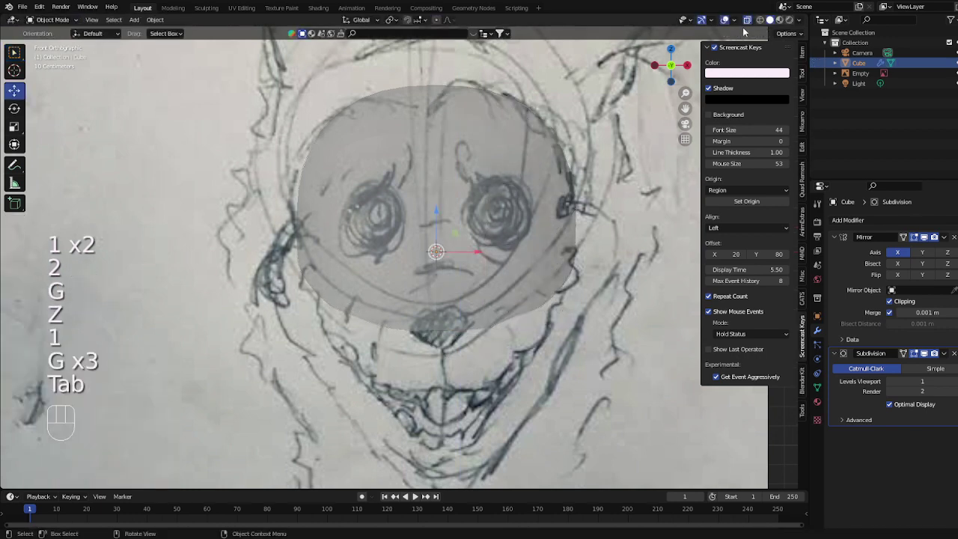
# Move the faces of the lower front centre -0.034564 m along Y with proportional editing
pyautogui.press('Tab')
pyautogui.press('3')
pyautogui.moveTo(449, 285); pyautogui.dragTo(381, 293, button='middle')
pyautogui.press('g')
pyautogui.press('y')
pyautogui.click(381, 293)
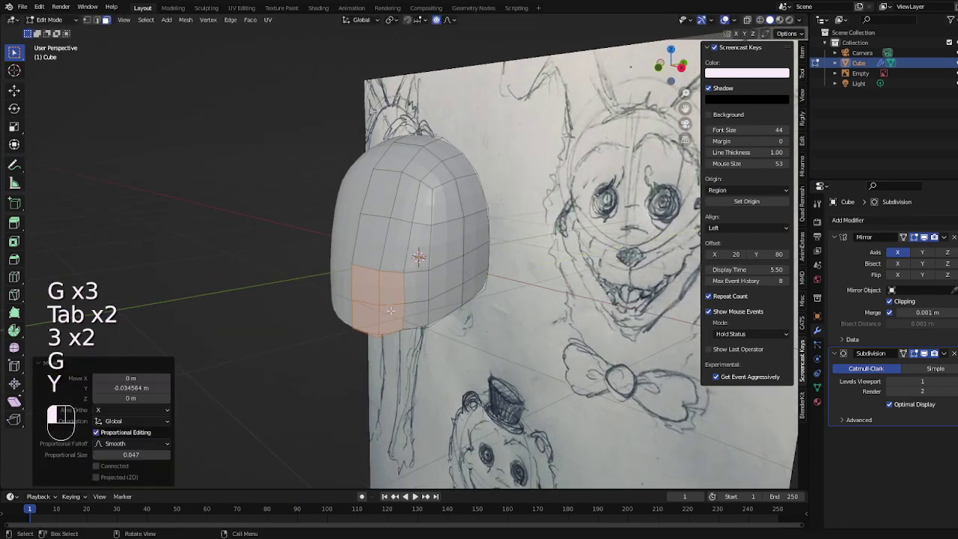
# Extrude the selected lower front faces -0.33473 m along Y to form the muzzle
pyautogui.press('e')
pyautogui.press('y')
pyautogui.click(350, 324)
pyautogui.moveTo(352, 323); pyautogui.dragTo(478, 294, button='middle')
pyautogui.press('KP_1')
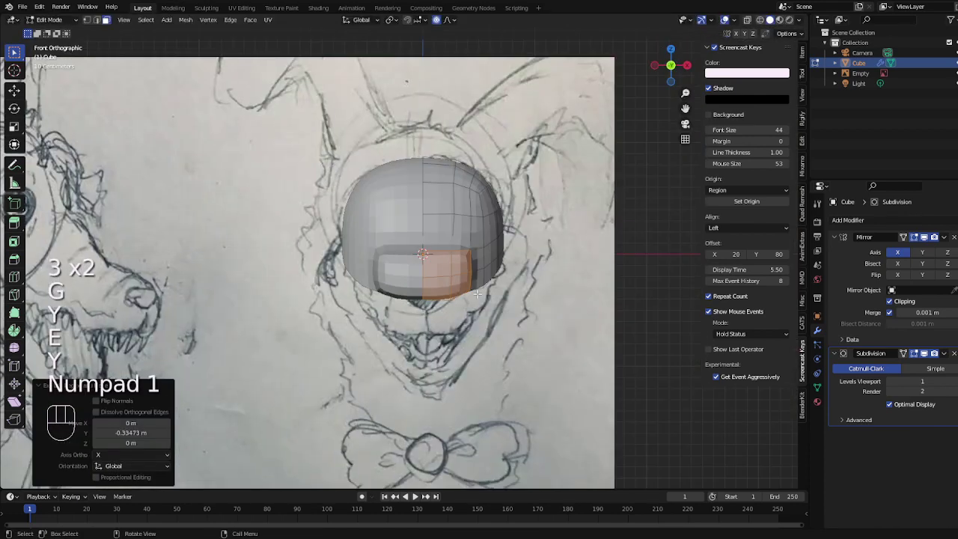
# Move the muzzle's front faces -0.054692 m along X and Z, and lower them further along Z with X-ray on
pyautogui.press('g')
pyautogui.click(512, 300)
pyautogui.click(747, 20)
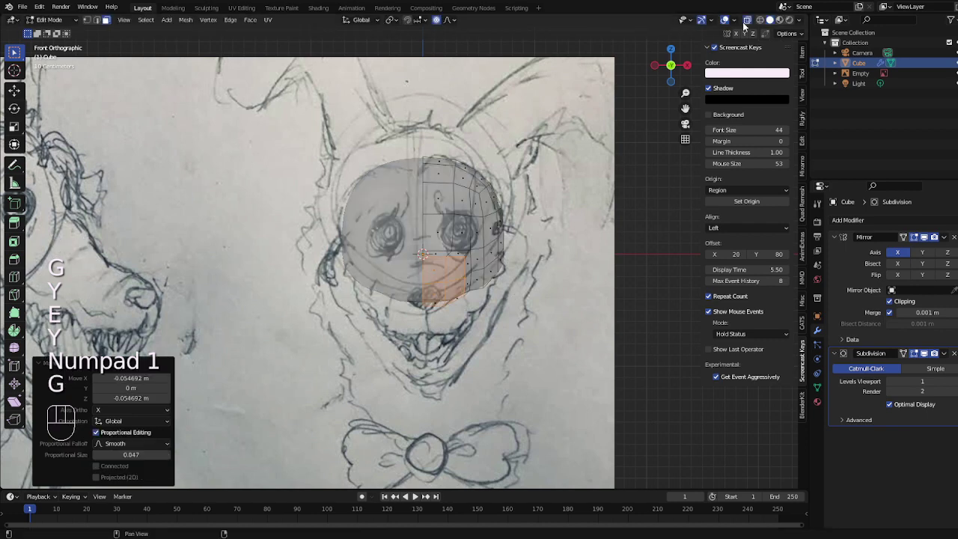
pyautogui.press('g')
pyautogui.press('z')
pyautogui.scroll(-10, 565, 213)
pyautogui.click(565, 213)
# Delete the faces on the underside of the muzzle
pyautogui.moveTo(565, 213); pyautogui.dragTo(419, 247, button='middle')
pyautogui.press('3')
pyautogui.click(363, 325)
pyautogui.keyDown('shift'); pyautogui.click(378, 322); pyautogui.keyUp('shift')
pyautogui.rightClick(500, 337)
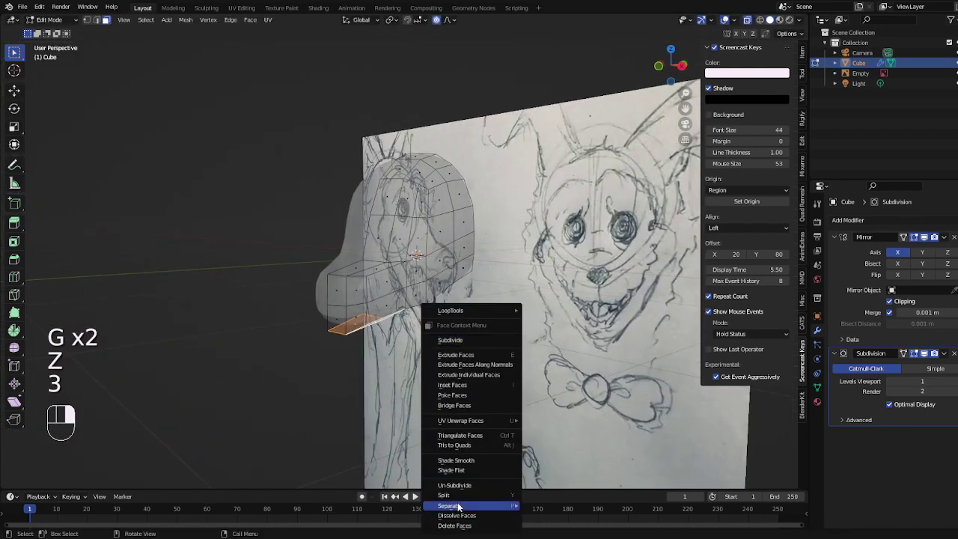
pyautogui.click(456, 526)
# Lower the edges where the muzzle's side meets the cheek by about 0.108 m and 0.045 m with proportional editing
pyautogui.press('KP_1')
pyautogui.scroll(3, 496, 307)
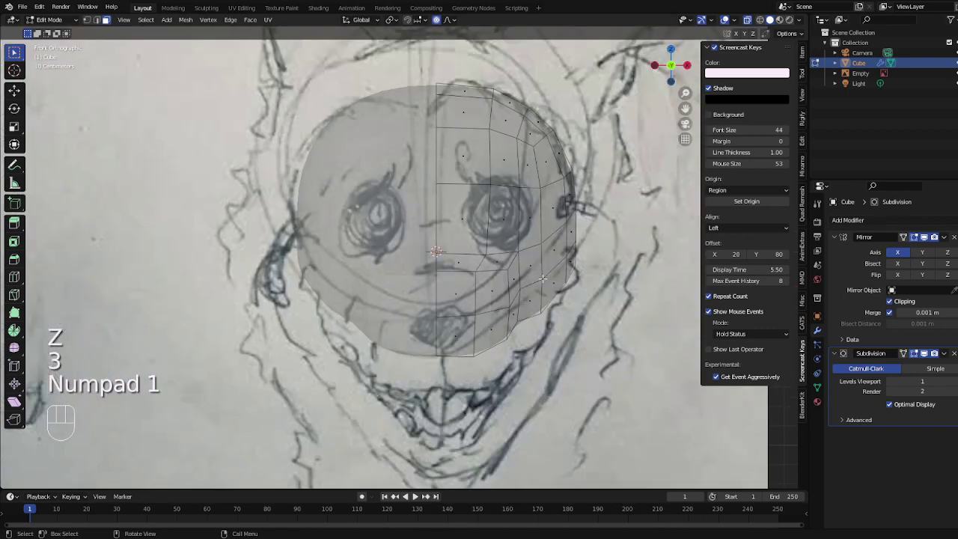
pyautogui.press('1')
pyautogui.press('2')
pyautogui.press('g')
pyautogui.click(513, 284)
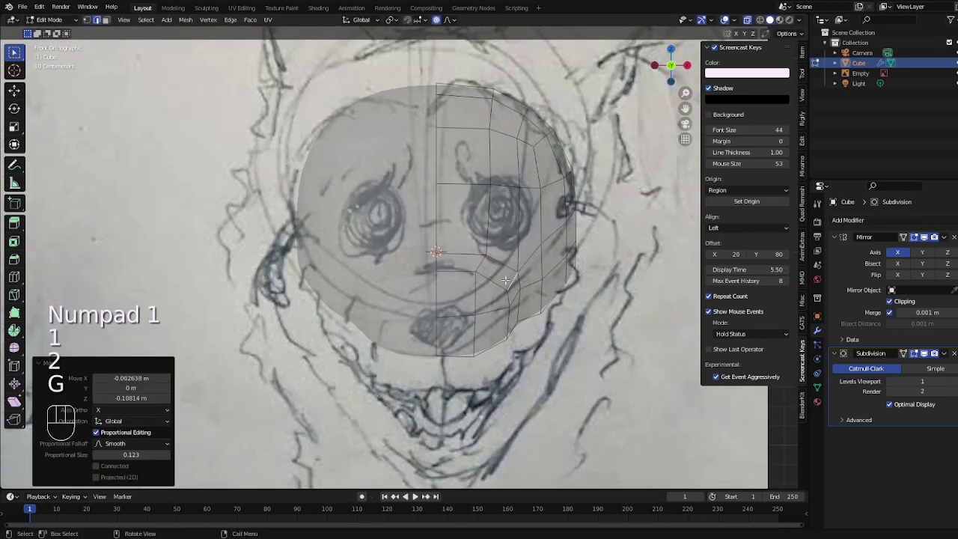
pyautogui.click(513, 298)
pyautogui.press('g')
pyautogui.click(514, 308)
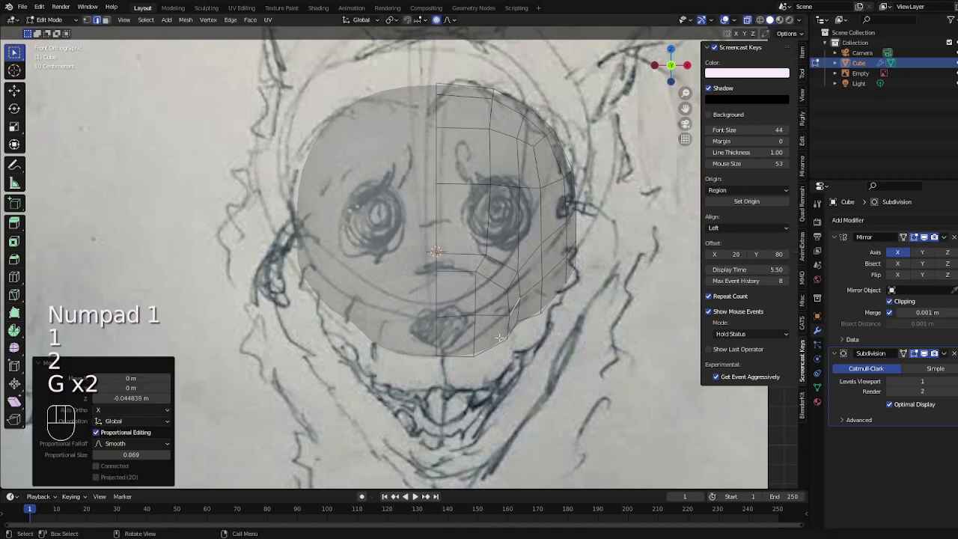
# Shift a vertex on the muzzle's front slightly and turn off X-ray display in Object Mode
pyautogui.press('1')
pyautogui.click(468, 318)
pyautogui.press('g')
pyautogui.click(470, 317)
pyautogui.press('Tab')
pyautogui.scroll(-3, 470, 317)
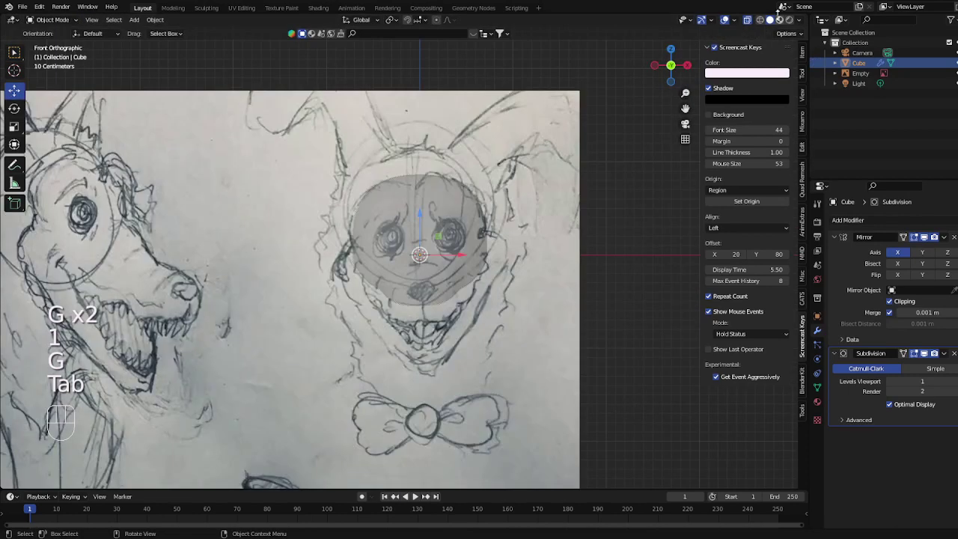
pyautogui.click(747, 19)
# Try to reshape the muzzle's upper side by moving its corner vertices with proportional editing, and inspect it from the side
pyautogui.press('Tab')
pyautogui.scroll(4, 479, 277)
pyautogui.press('1')
pyautogui.press('g')
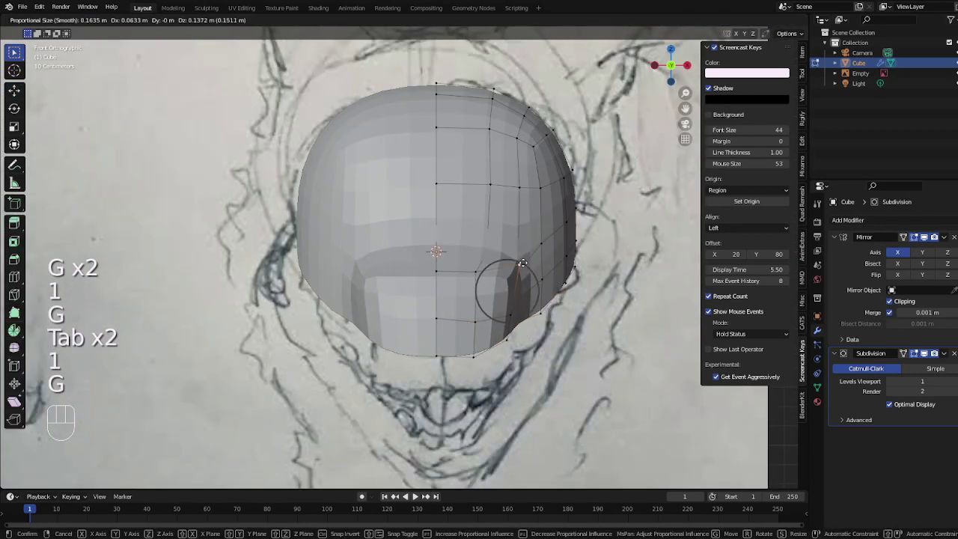
pyautogui.click(482, 272)
pyautogui.press('g')
pyautogui.click(486, 259)
pyautogui.press('Tab')
pyautogui.scroll(-2, 485, 259)
pyautogui.moveTo(486, 259); pyautogui.dragTo(426, 274, button='middle')
pyautogui.press('Tab')
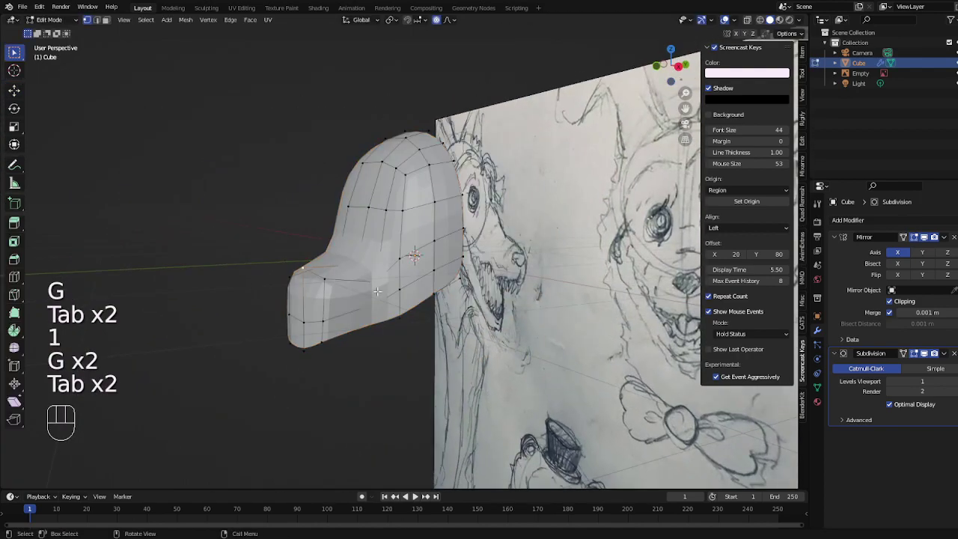
pyautogui.moveTo(378, 292); pyautogui.dragTo(470, 296, button='middle')
# Undo the last muzzle vertex moves and return to Object Mode
pyautogui.hotkey('ctrl', 'z')
pyautogui.hotkey('ctrl', 'z')
pyautogui.hotkey('ctrl', 'z')
pyautogui.hotkey('ctrl', 'z')
pyautogui.hotkey('ctrl', 'z')
pyautogui.hotkey('ctrl', 'z')
pyautogui.press('Tab')
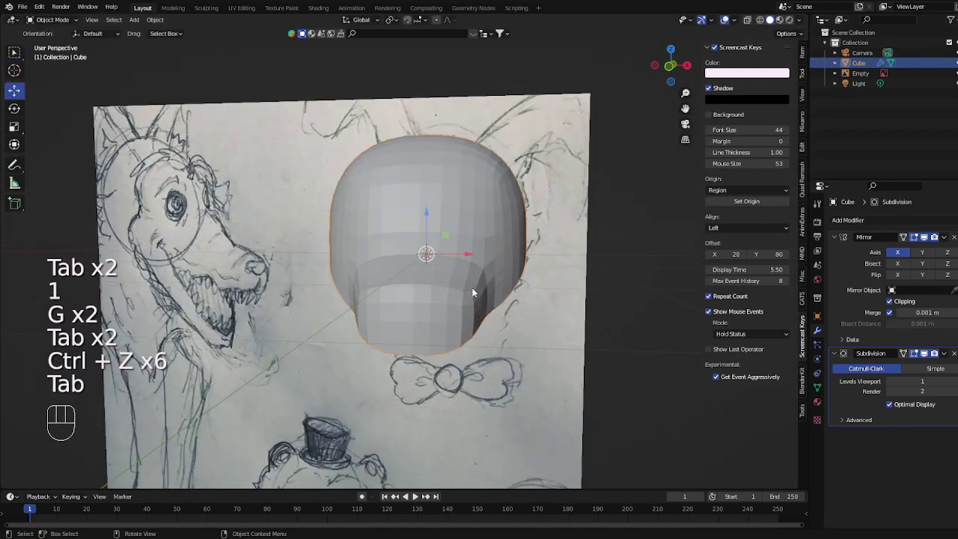
# Move the face at the muzzle's tip along the Y axis with proportional editing and compare it with the front reference
pyautogui.press('KP_1')
pyautogui.press('Tab')
pyautogui.press('3')
pyautogui.click(445, 287)
pyautogui.moveTo(444, 287); pyautogui.dragTo(524, 315, button='middle')
pyautogui.press('g')
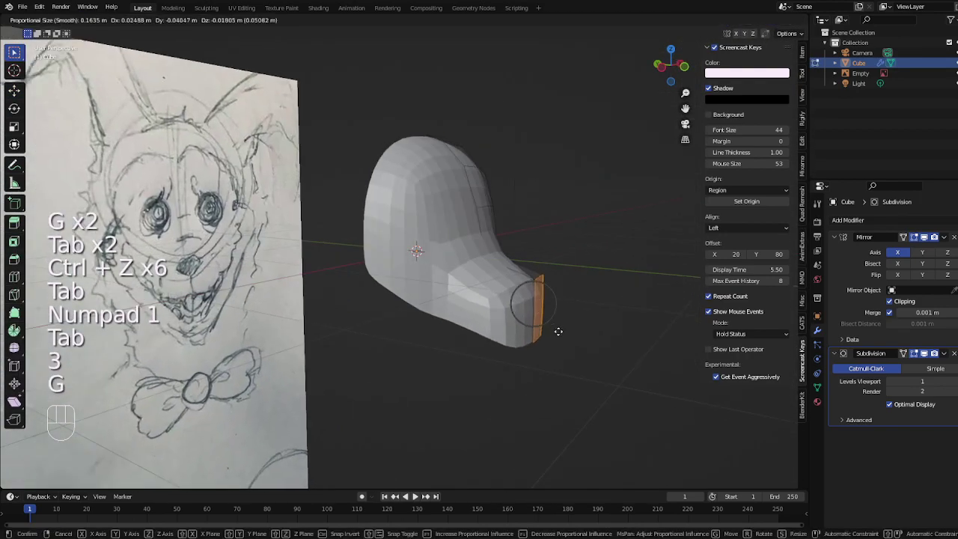
pyautogui.press('y')
pyautogui.click(572, 336)
pyautogui.press('Tab')
pyautogui.press('KP_1')
pyautogui.press('Tab')
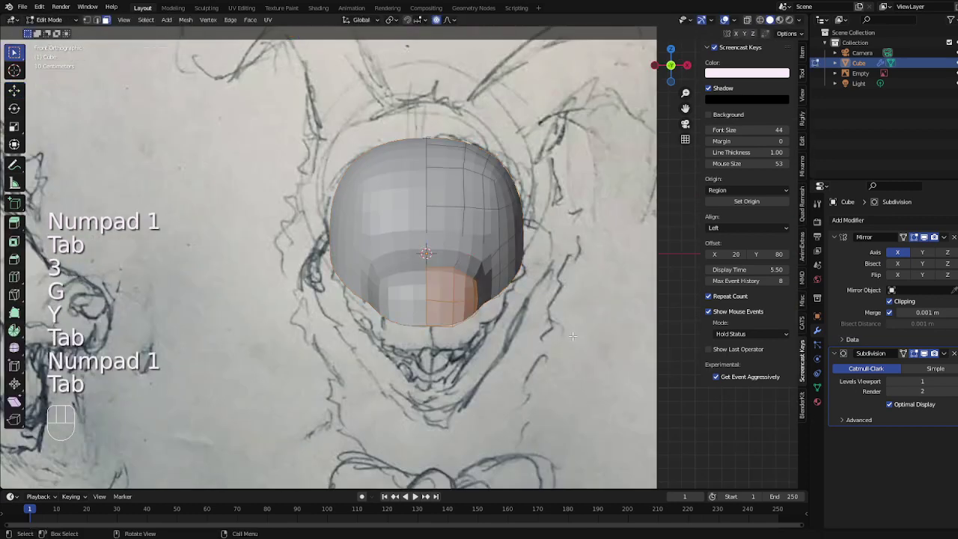
# Lower the muzzle's front faces along the Z axis to line up with the sketched nose
pyautogui.press('g')
pyautogui.press('z')
pyautogui.click(540, 275)
pyautogui.press('Tab')
pyautogui.press('Tab')
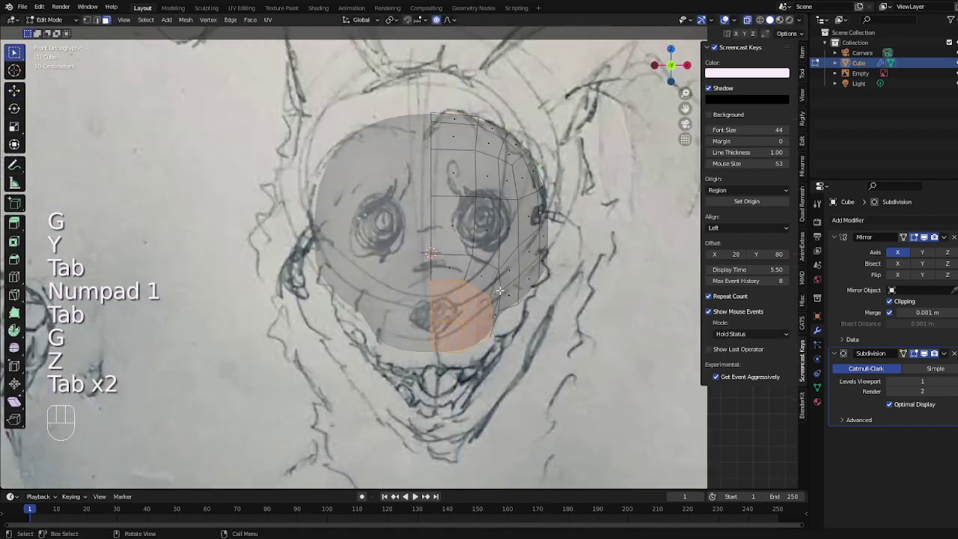
# Try to stretch the muzzle's front faces about 0.458 m forward along Y and start a loop cut on the lengthened muzzle
pyautogui.hotkey('ctrl', 'r')
pyautogui.rightClick(286, 193)
pyautogui.scroll(-4, 286, 193)
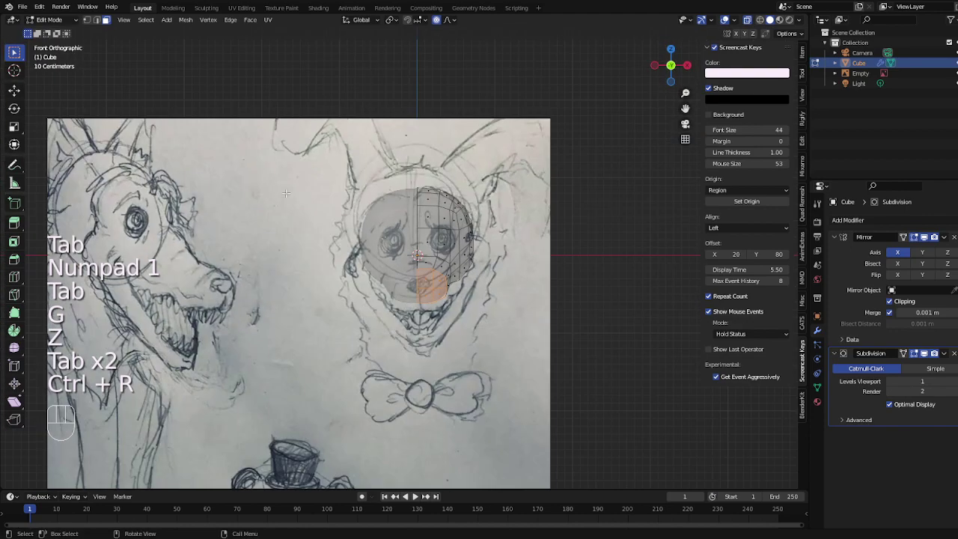
pyautogui.moveTo(359, 285); pyautogui.dragTo(413, 297, button='middle')
pyautogui.press('g')
pyautogui.press('y')
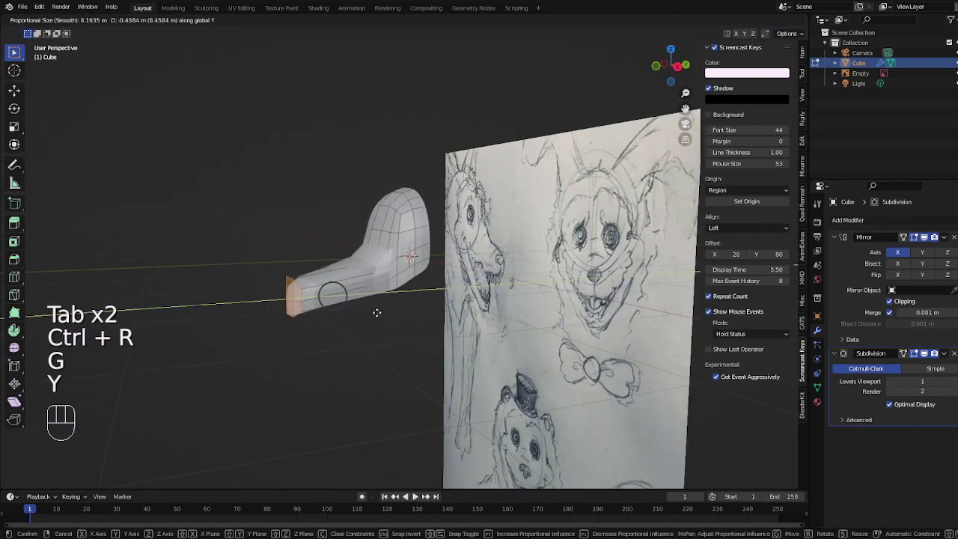
pyautogui.click(376, 313)
pyautogui.hotkey('ctrl', 'r')
pyautogui.press('Tab')
pyautogui.moveTo(259, 324); pyautogui.dragTo(372, 257, button='middle')
pyautogui.press('Tab')
# Undo the muzzle stretch and the attempted loop cut
pyautogui.hotkey('ctrl', 'z')
pyautogui.hotkey('ctrl', 'z')
pyautogui.hotkey('ctrl', 'z')
pyautogui.hotkey('ctrl', 'z')
pyautogui.press('Tab')
pyautogui.press('Tab')
# Move an edge of the muzzle along the Y axis with proportional editing
pyautogui.press('1')
pyautogui.press('2')
pyautogui.press('g')
pyautogui.press('y')
pyautogui.click(531, 317)
pyautogui.press('Tab')
pyautogui.press('Tab')
# Add two loop cuts to the muzzle, sliding the first one slightly along its length
pyautogui.hotkey('ctrl', 'r')
pyautogui.click(360, 278)
pyautogui.click(373, 276)
pyautogui.hotkey('ctrl', 'r')
pyautogui.click(367, 278)
pyautogui.click(367, 278)
pyautogui.press('Tab')
pyautogui.press('Tab')
# Show the Subdivision modifier's result on the edit cage and slide the vertices where the muzzle meets the forehead
pyautogui.press('1')
pyautogui.press('g')
pyautogui.press('g')
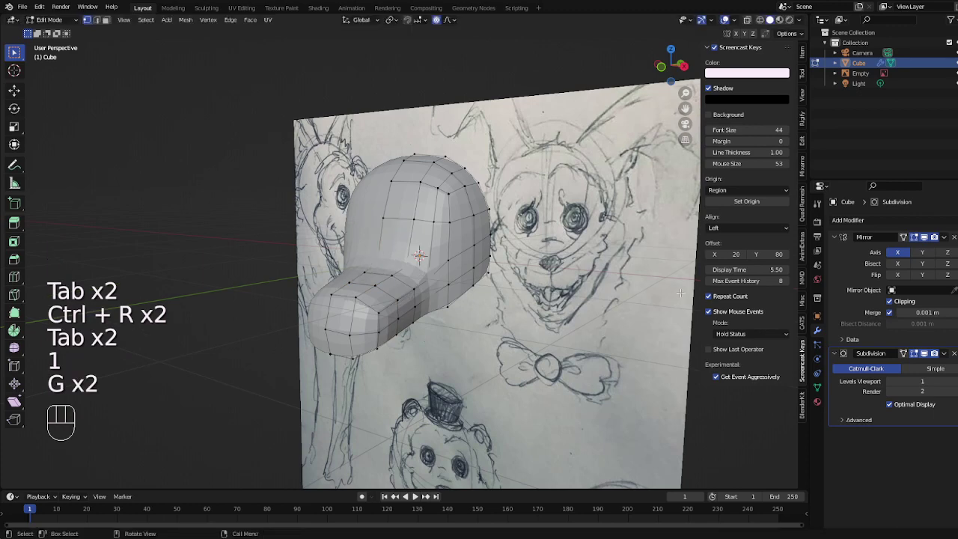
pyautogui.click(904, 357)
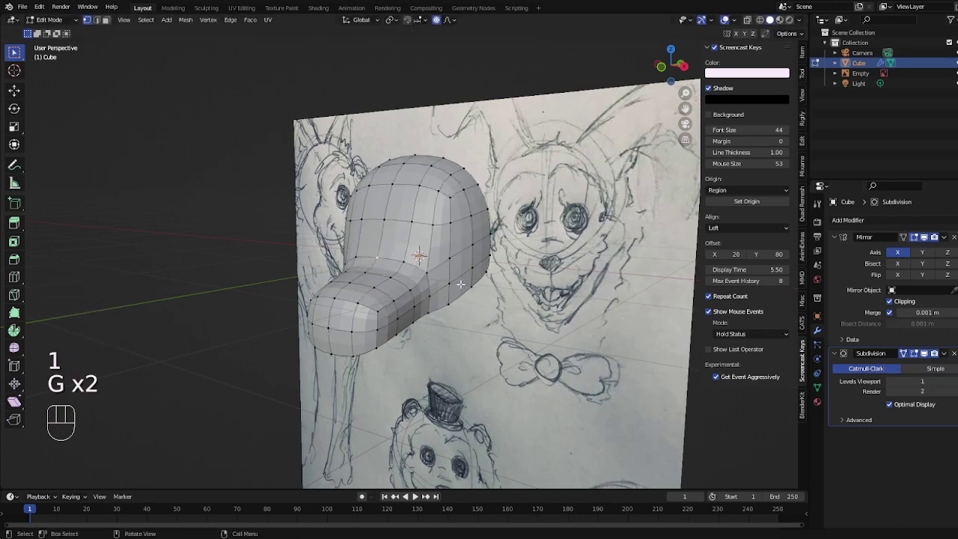
pyautogui.press('g')
pyautogui.press('g')
pyautogui.press('Tab')
pyautogui.press('Tab')
pyautogui.moveTo(412, 239); pyautogui.dragTo(492, 222, button='middle')
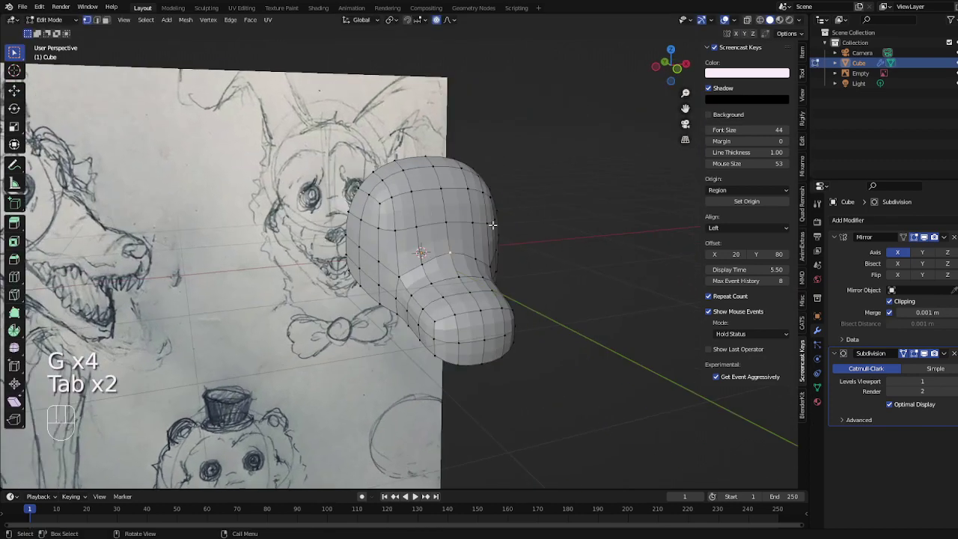
# Pull the brow edge forward along Y and a vertex below it by about 0.053 m forward with proportional editing
pyautogui.press('2')
pyautogui.press('g')
pyautogui.press('y')
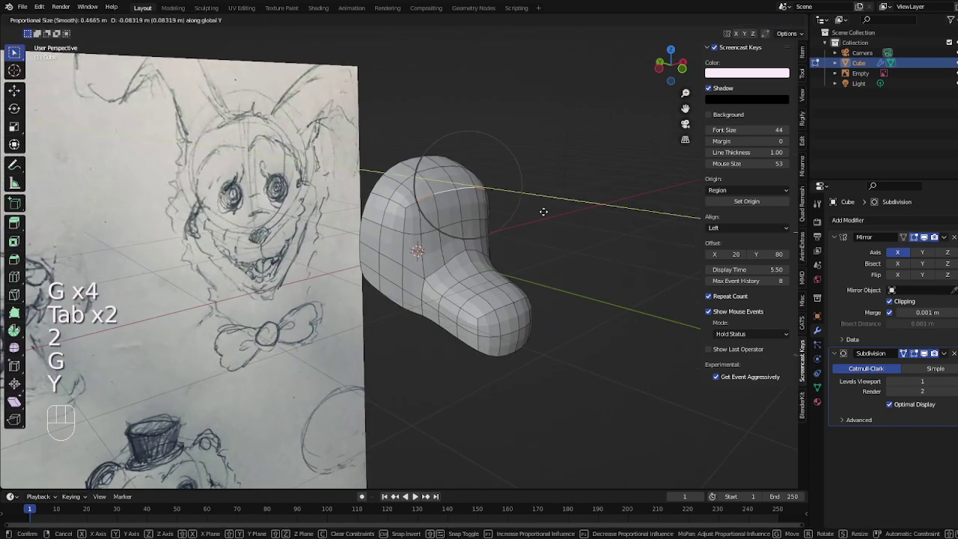
pyautogui.click(550, 214)
pyautogui.press('1')
pyautogui.press('g')
pyautogui.press('y')
pyautogui.click(477, 223)
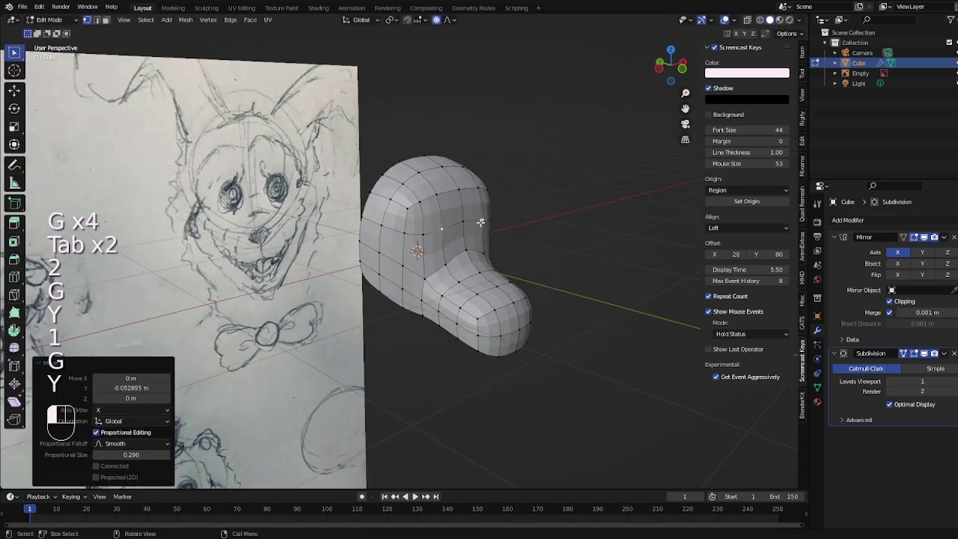
# Reposition a vertex at the muzzle's lower side against the front reference and inspect the shape in Object Mode
pyautogui.press('Tab')
pyautogui.press('KP_1')
pyautogui.press('KP_4')
pyautogui.press('KP_1')
pyautogui.press('Tab')
pyautogui.press('3')
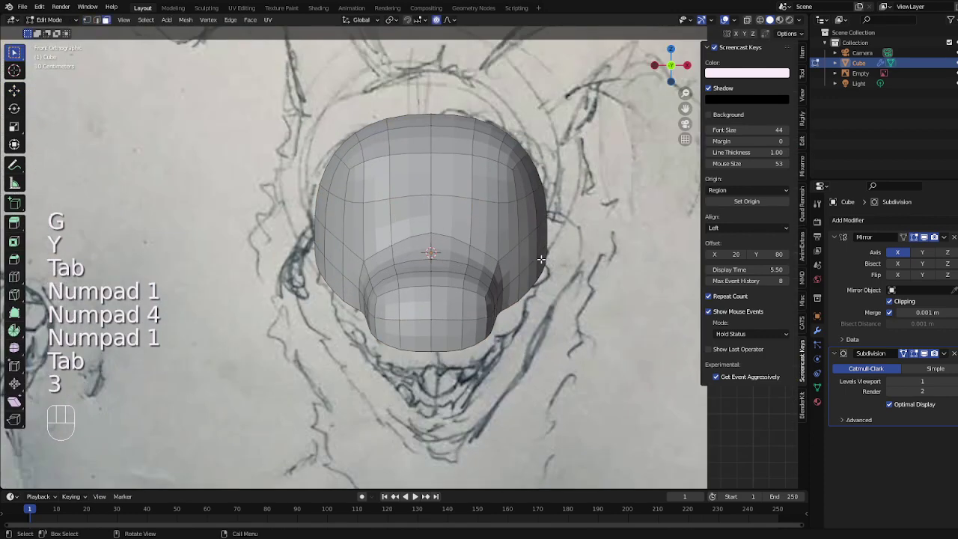
pyautogui.press('c')
pyautogui.scroll(-1, 539, 265)
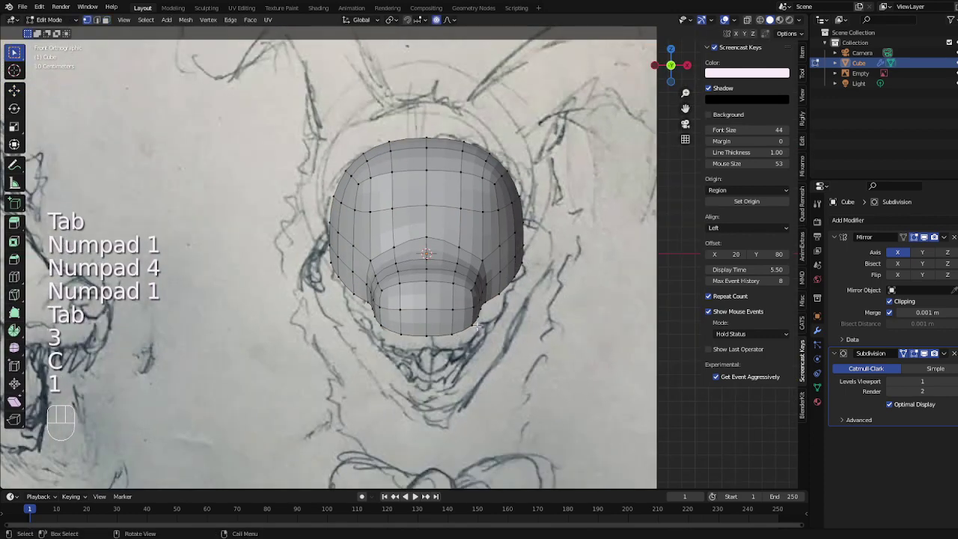
pyautogui.press('g')
pyautogui.click(492, 294)
pyautogui.moveTo(492, 294); pyautogui.dragTo(351, 285, button='middle')
pyautogui.press('Tab')
# Lower the vertex beneath the muzzle's base by about 0.126 m in side view and reposition a vertex further up
pyautogui.press('KP_3')
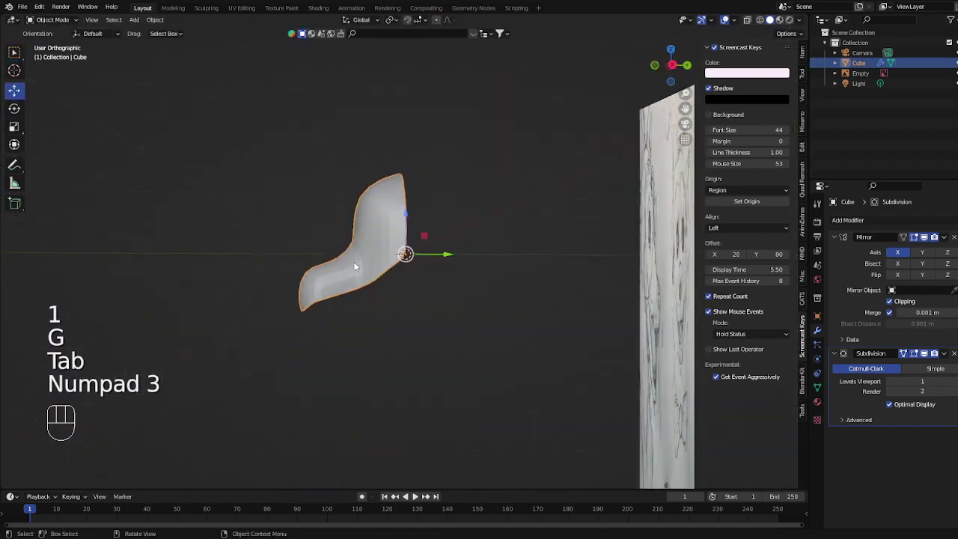
pyautogui.press('Tab')
pyautogui.press('g')
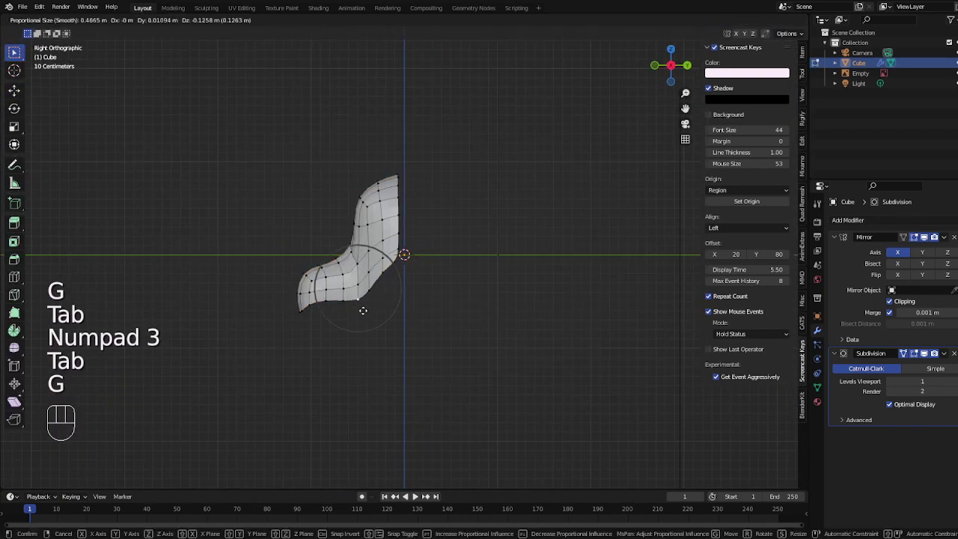
pyautogui.click(362, 310)
pyautogui.press('g')
pyautogui.click(368, 246)
pyautogui.press('Tab')
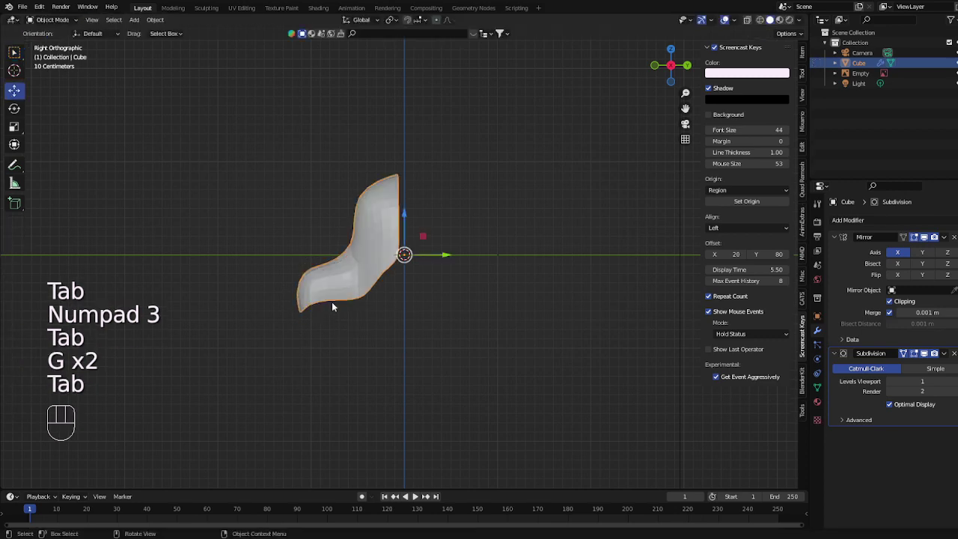
# Try to move a vertex on the muzzle's underside, then undo the move
pyautogui.press('Tab')
pyautogui.press('g')
pyautogui.press('Tab')
pyautogui.moveTo(321, 310); pyautogui.dragTo(577, 321, button='middle')
pyautogui.hotkey('ctrl', 'z')
pyautogui.hotkey('ctrl', 'z')
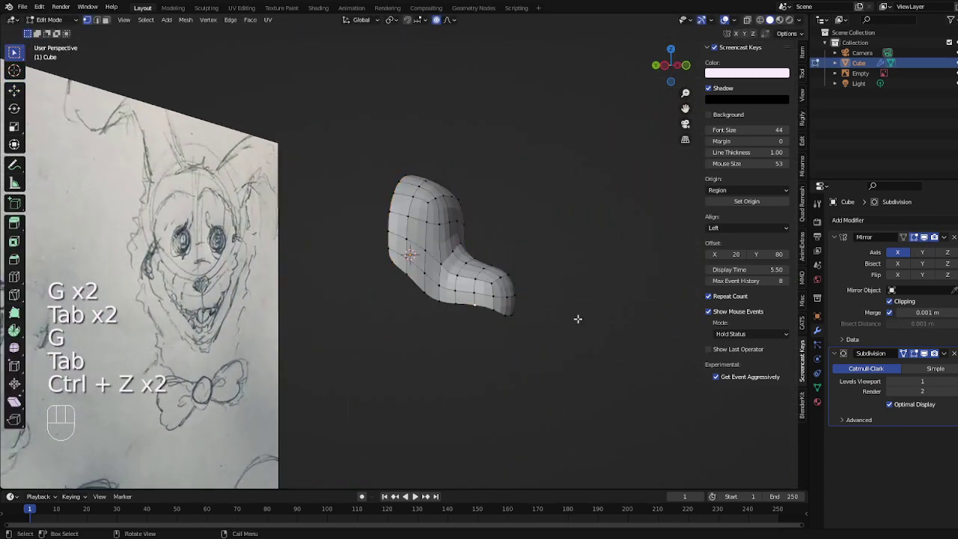
# Adjust the vertices along the muzzle's underside in side view to smooth its lower profile
pyautogui.press('Tab')
pyautogui.press('KP_3')
pyautogui.press('Tab')
pyautogui.press('g')
pyautogui.press('Tab')
pyautogui.press('Tab')
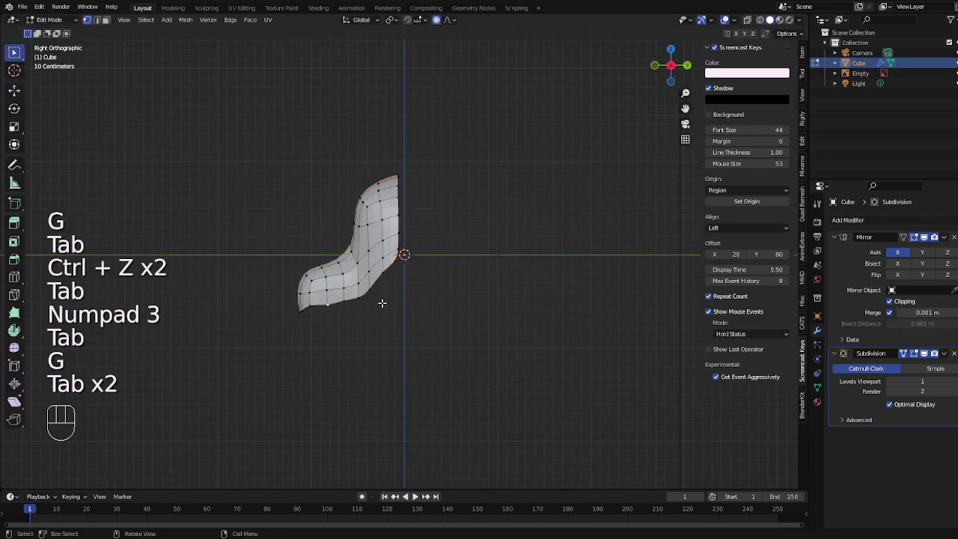
pyautogui.press('g')
pyautogui.press('Tab')
pyautogui.press('Tab')
# Nudge the vertices at the shell's lower back corner in side view with proportional editing
pyautogui.press('g')
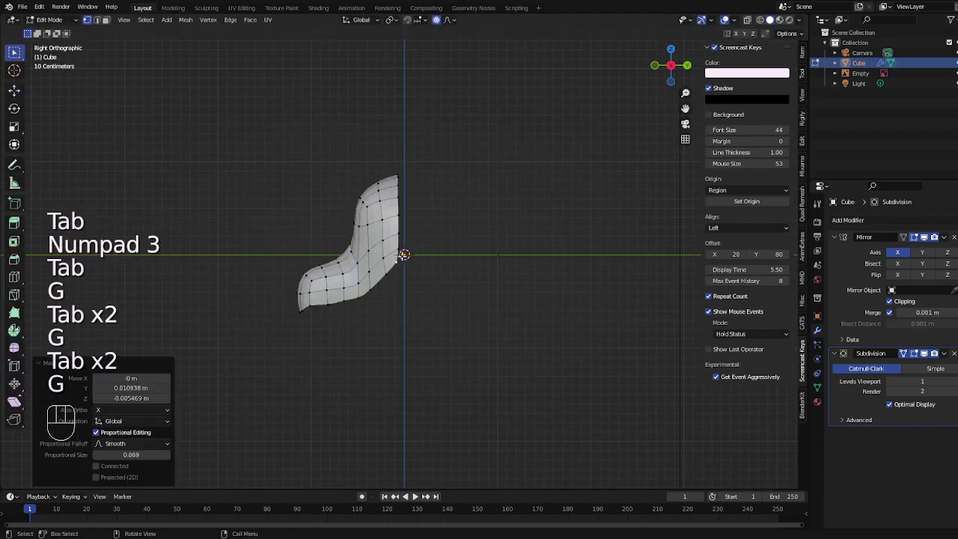
pyautogui.press('g')
pyautogui.click(398, 250)
pyautogui.press('Tab')
pyautogui.press('Tab')
# Shade the head smooth and orbit to inspect it
pyautogui.press('KP_1')
pyautogui.press('KP_1')
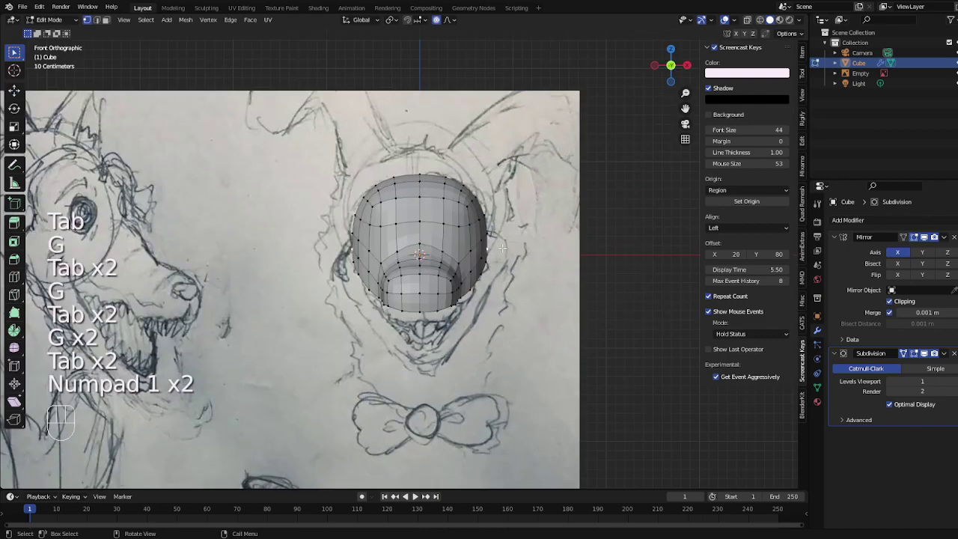
pyautogui.press('Tab')
pyautogui.rightClick(490, 225)
pyautogui.click(486, 51)
pyautogui.moveTo(491, 135); pyautogui.dragTo(470, 158, button='middle')
# Move the centre vertex at the bridge above the muzzle along the Y axis
pyautogui.press('Tab')
pyautogui.press('1')
pyautogui.press('g')
pyautogui.press('y')
pyautogui.press('Tab')
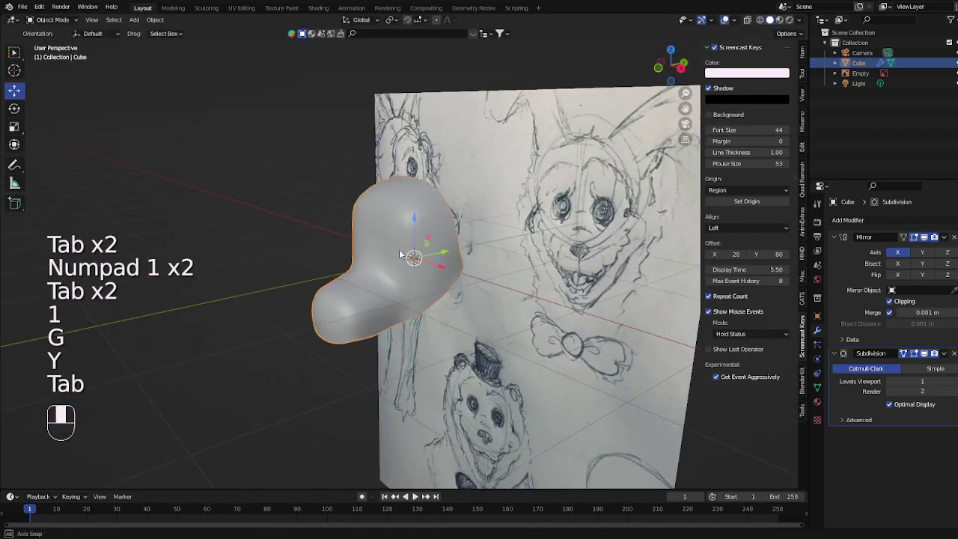
# Move and scale the selection at the muzzle's lower side in front view with proportional editing
pyautogui.press('KP_1')
pyautogui.press('Tab')
pyautogui.press('Tab')
pyautogui.scroll(3, 456, 340)
pyautogui.press('Tab')
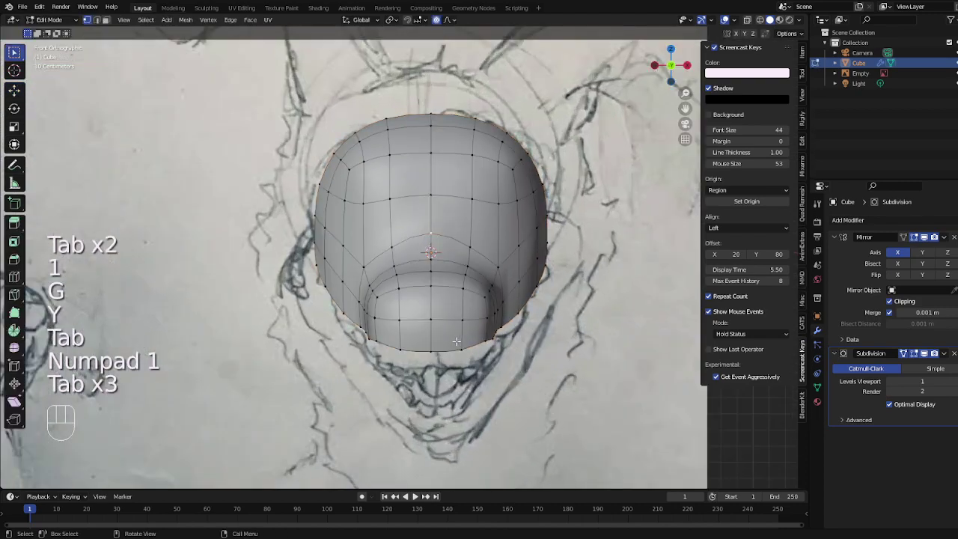
pyautogui.press('g')
pyautogui.click(526, 307)
pyautogui.press('s')
pyautogui.click(529, 317)
pyautogui.press('Tab')
pyautogui.press('Tab')
# Shift the selected part of the muzzle along the Y axis and along the Z axis
pyautogui.press('g')
pyautogui.moveTo(530, 318); pyautogui.dragTo(443, 309, button='middle')
pyautogui.press('y')
pyautogui.click(447, 319)
pyautogui.press('g')
pyautogui.press('z')
pyautogui.click(456, 298)
# Scale the selected part of the muzzle with proportional editing
pyautogui.press('Tab')
pyautogui.press('Tab')
pyautogui.press('s')
pyautogui.click(472, 298)
pyautogui.press('Tab')
pyautogui.press('Tab')
# Pull the centre vertex on the muzzle's front forward along Y by about 0.096 m with proportional editing
pyautogui.press('1')
pyautogui.click(343, 324)
pyautogui.press('g')
pyautogui.press('y')
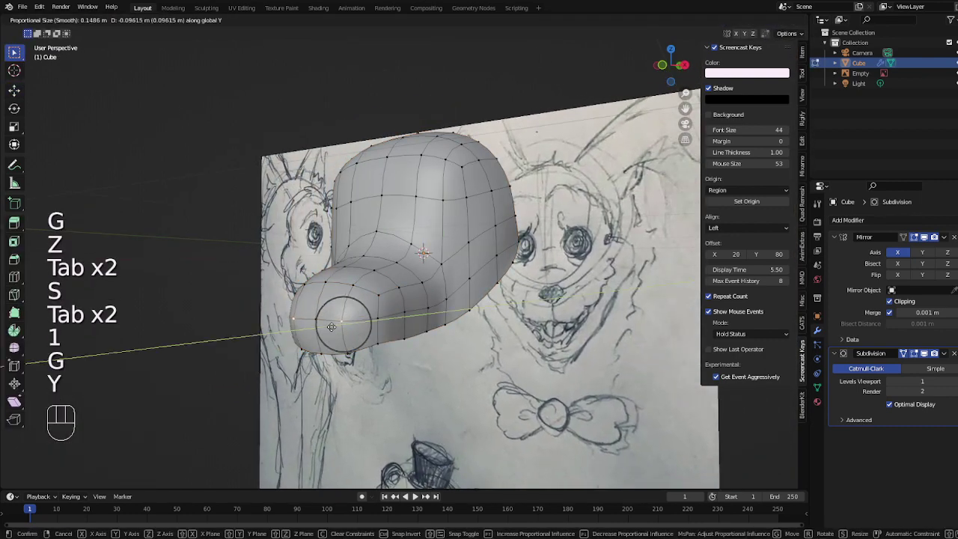
pyautogui.click(331, 326)
pyautogui.press('Tab')
pyautogui.press('Tab')
# Adjust two vertices on the muzzle's lower edge along Z, raising the one just ahead of the cheek
pyautogui.press('g')
pyautogui.press('z')
pyautogui.click(382, 353)
pyautogui.press('g')
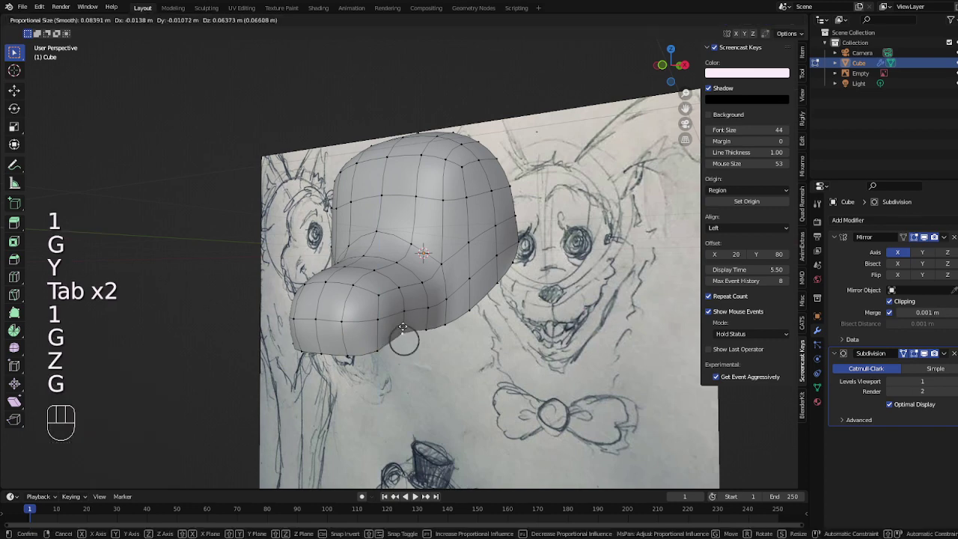
pyautogui.press('z')
pyautogui.click(428, 327)
# Lower the vertex where the muzzle's underside meets the cheek by about 0.042 m along Z
pyautogui.click(425, 332)
pyautogui.press('g')
pyautogui.press('z')
pyautogui.click(430, 336)
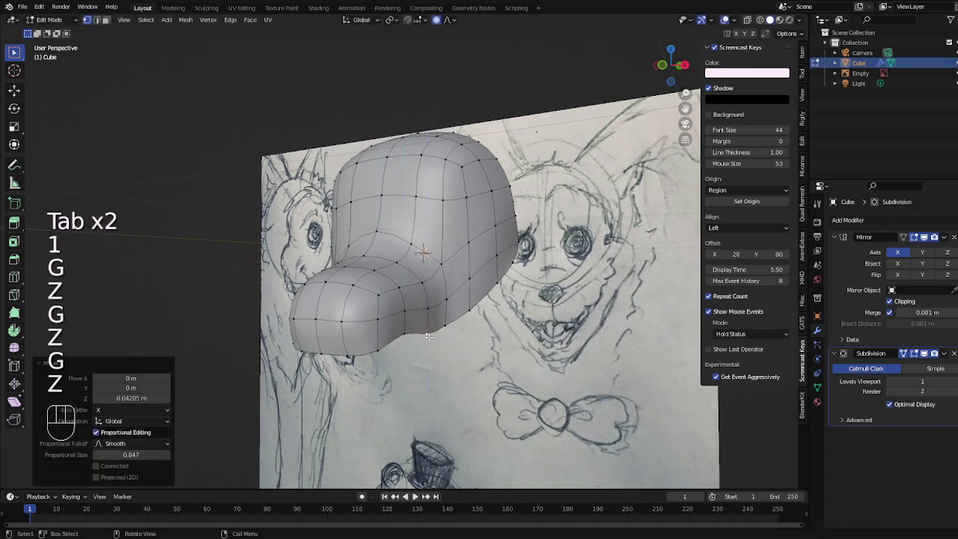
# Raise the lower cheek-edge vertex just behind the muzzle by about 0.05 m along Z with proportional editing
pyautogui.press('g')
pyautogui.rightClick(436, 324)
pyautogui.press('g')
pyautogui.press('z')
pyautogui.click(35, 116)
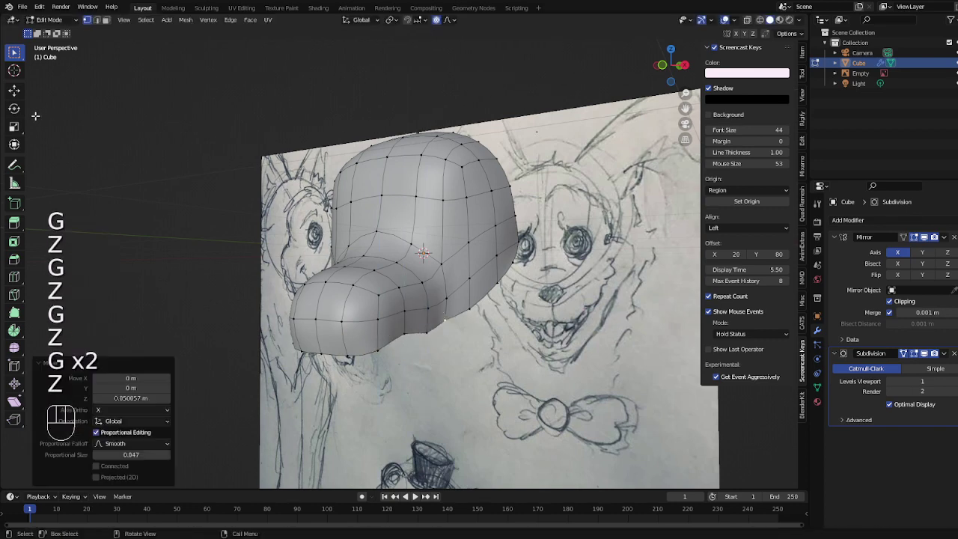
pyautogui.moveTo(231, 230); pyautogui.dragTo(279, 207)
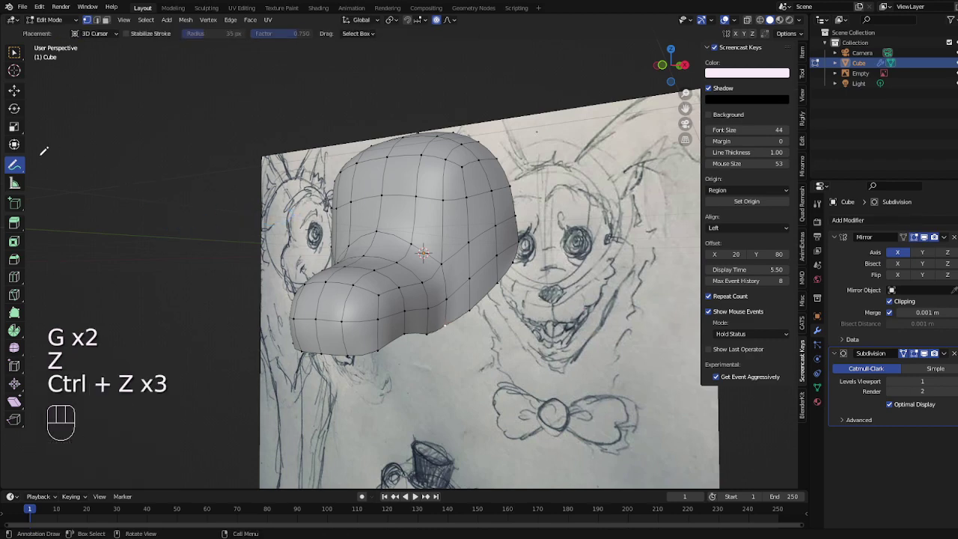
# Move a vertex on the front part of the muzzle along Y with proportional editing
pyautogui.press('Tab')
pyautogui.moveTo(363, 279); pyautogui.dragTo(479, 303, button='middle')
pyautogui.press('Tab')
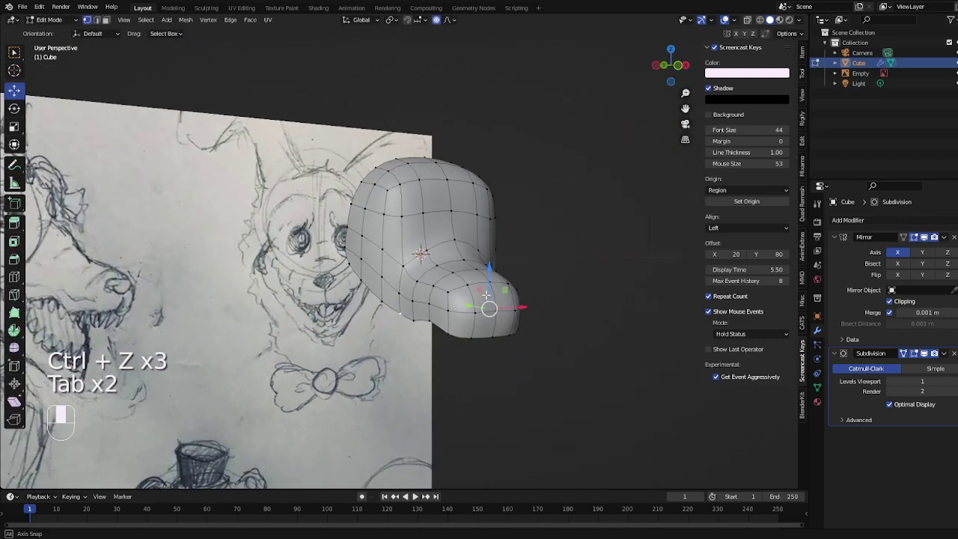
pyautogui.press('1')
pyautogui.press('g')
pyautogui.press('y')
pyautogui.press('Tab')
pyautogui.press('KP_1')
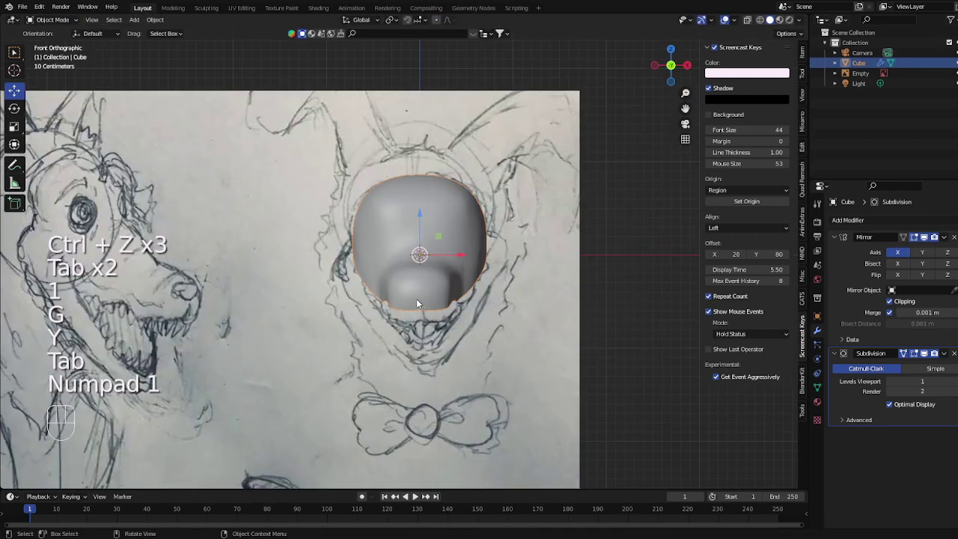
# Add one vertical loop cut beside the centreline, running over the forehead and down the muzzle
pyautogui.press('Tab')
pyautogui.hotkey('ctrl', 'r')
pyautogui.click(442, 281)
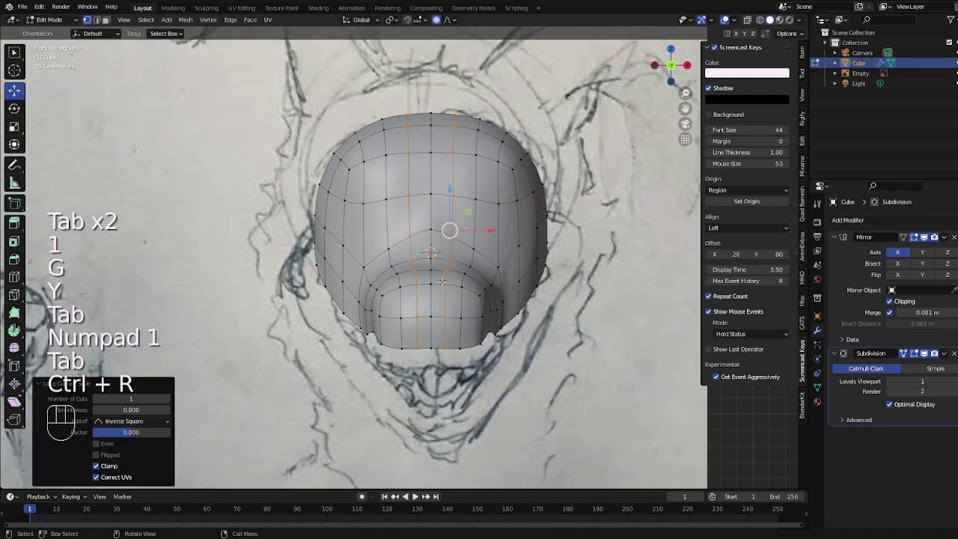
# Crease the vertical centre edge on the muzzle's front and move it along Y to form a groove
pyautogui.press('2')
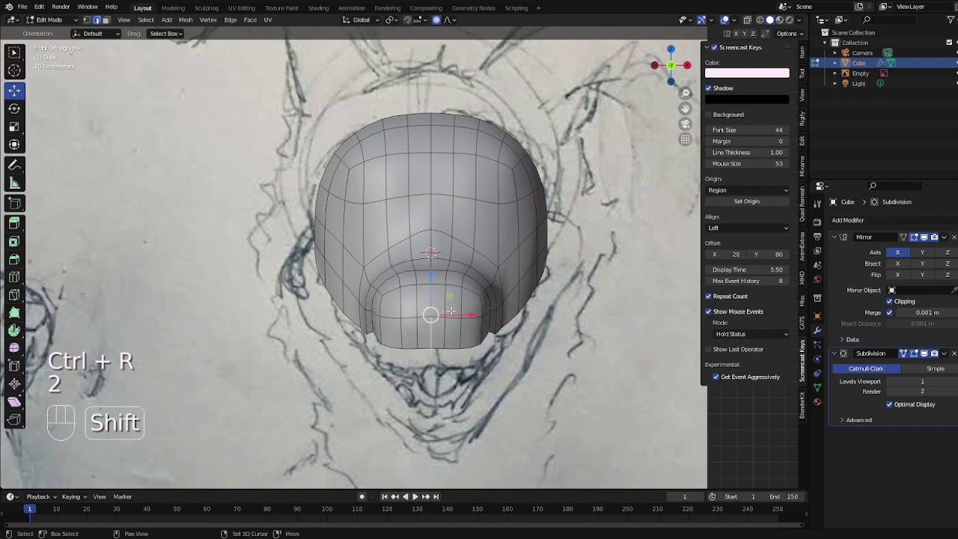
pyautogui.hotkey('shift', 'e')
pyautogui.click(602, 309)
pyautogui.moveTo(533, 329); pyautogui.dragTo(345, 302, button='middle')
pyautogui.press('g')
pyautogui.press('y')
pyautogui.click(567, 346)
# Shift the vertex beside the muzzle's centre crease along X by about 0.048 m
pyautogui.press('Tab')
pyautogui.press('Tab')
pyautogui.press('1')
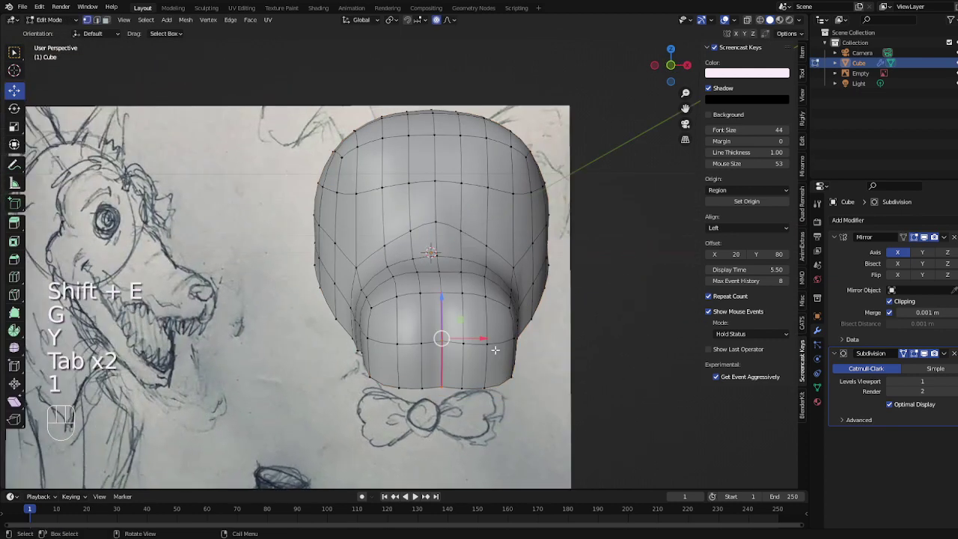
pyautogui.press('g')
pyautogui.press('x')
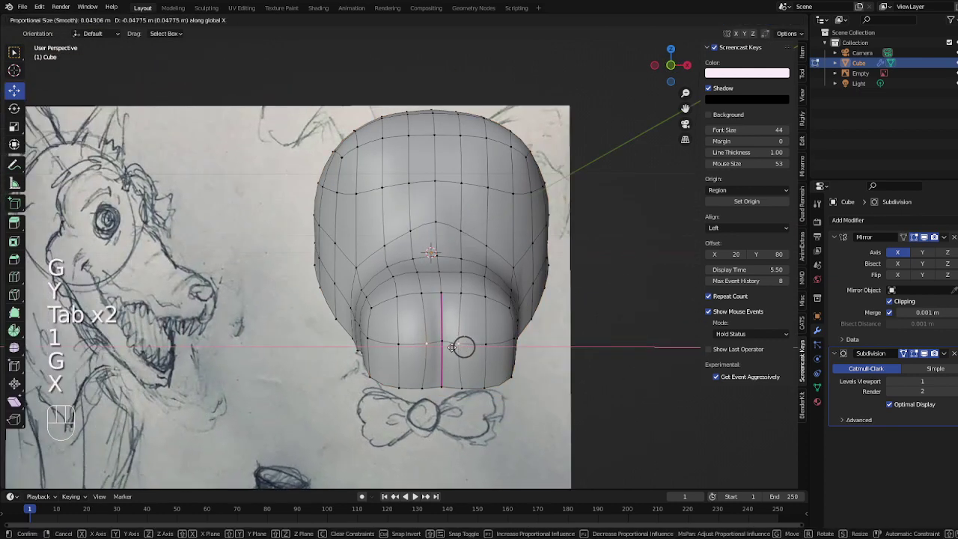
pyautogui.click(450, 347)
pyautogui.press('Tab')
pyautogui.press('Tab')
# Pull the vertex beside the muzzle's centre crease forward along Y
pyautogui.moveTo(488, 355); pyautogui.dragTo(522, 360, button='middle')
pyautogui.press('g')
pyautogui.press('y')
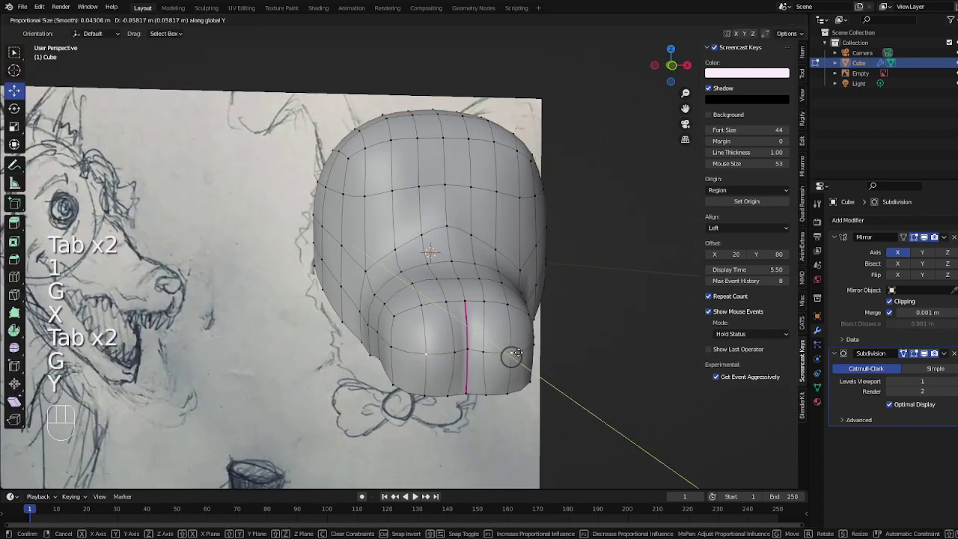
pyautogui.click(513, 363)
pyautogui.press('Tab')
pyautogui.press('Tab')
# Adjust the vertex at the lower end of the muzzle's centre crease along Z to notch the upper lip
pyautogui.press('g')
pyautogui.press('z')
pyautogui.click(461, 387)
pyautogui.press('Tab')
pyautogui.press('KP_1')
pyautogui.press('Tab')
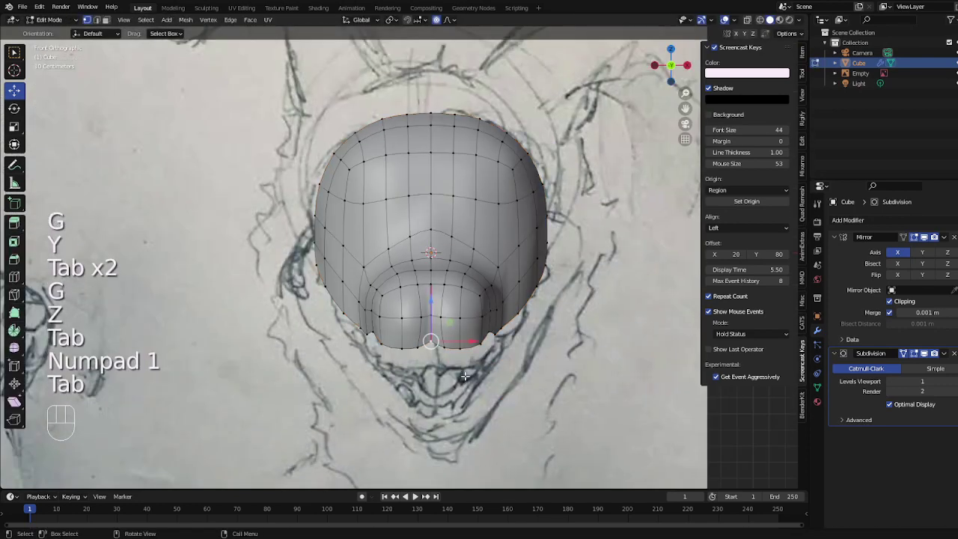
pyautogui.press('g')
pyautogui.press('z')
pyautogui.click(474, 348)
pyautogui.press('Tab')
pyautogui.press('Tab')
# Reposition the vertices along the cheek's lower edge beside the muzzle corner to fill out the cheek in front view
pyautogui.press('g')
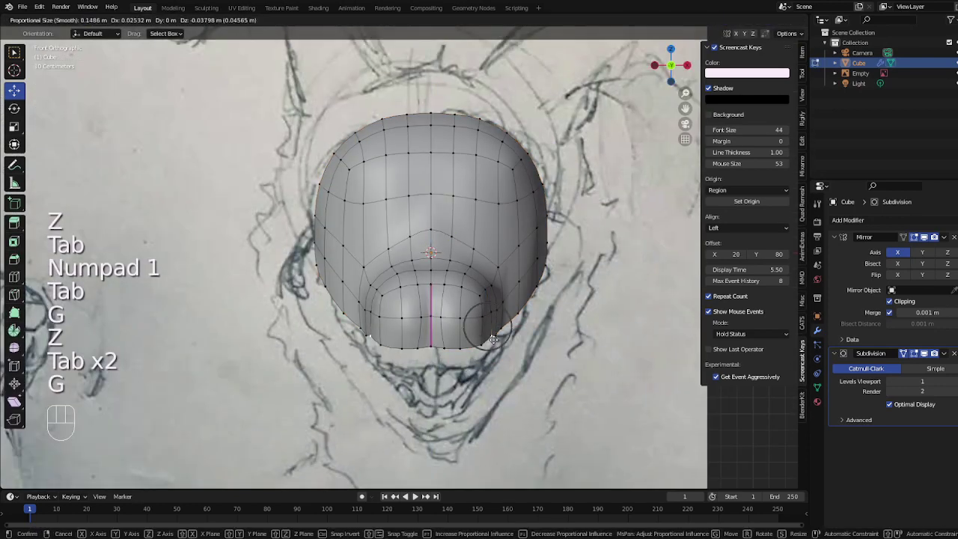
pyautogui.click(491, 330)
pyautogui.press('g')
pyautogui.click(527, 332)
pyautogui.press('Tab')
pyautogui.press('Tab')
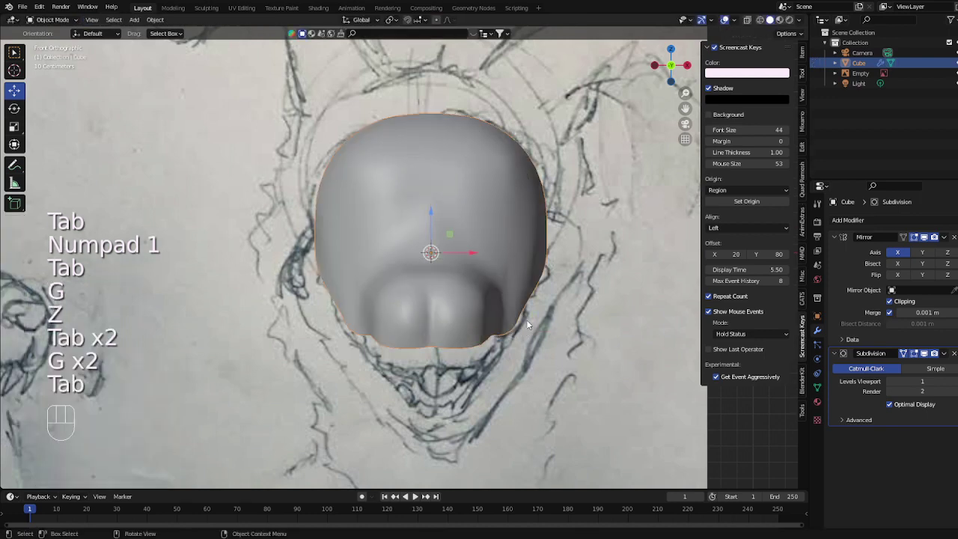
pyautogui.click(522, 315)
pyautogui.press('g')
pyautogui.click(523, 317)
pyautogui.press('Tab')
pyautogui.press('Tab')
# Add a loop cut across the upper forehead and down the head's side, and adjust the lower cheek outline vertices
pyautogui.hotkey('ctrl', 'r')
pyautogui.doubleClick(531, 304)
pyautogui.press('1')
pyautogui.press('g')
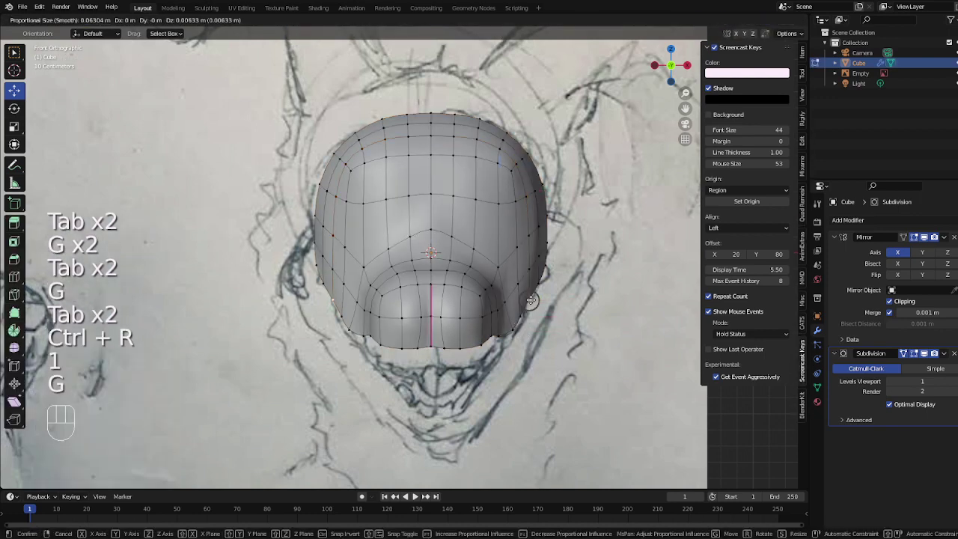
pyautogui.click(529, 294)
pyautogui.press('g')
pyautogui.click(523, 314)
pyautogui.press('Tab')
pyautogui.press('Tab')
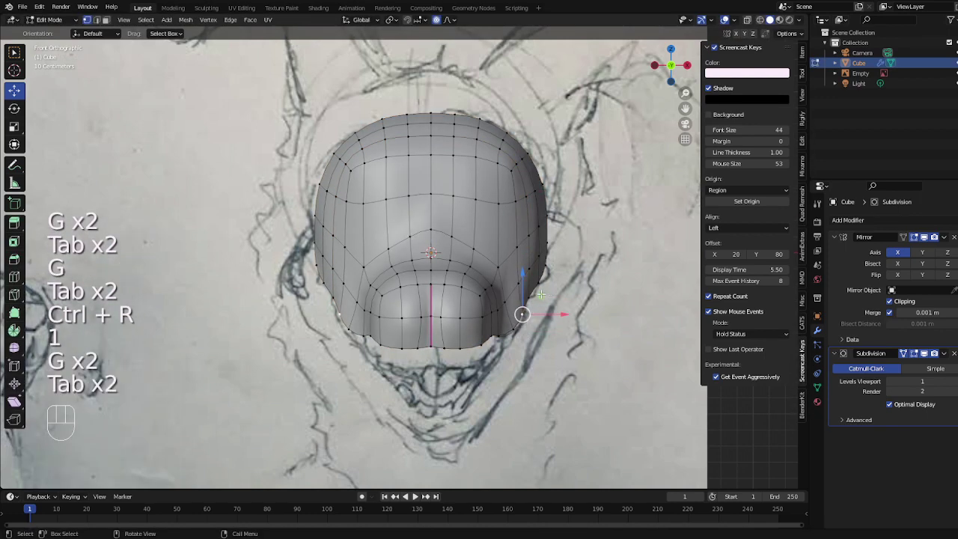
# Extrude the cheek's lower outer edge downward, rotate and scale it, and move it about -0.038 m in X and -0.055 m in Z
pyautogui.press('Tab')
pyautogui.moveTo(540, 294); pyautogui.dragTo(443, 299, button='middle')
pyautogui.press('Tab')
pyautogui.press('1')
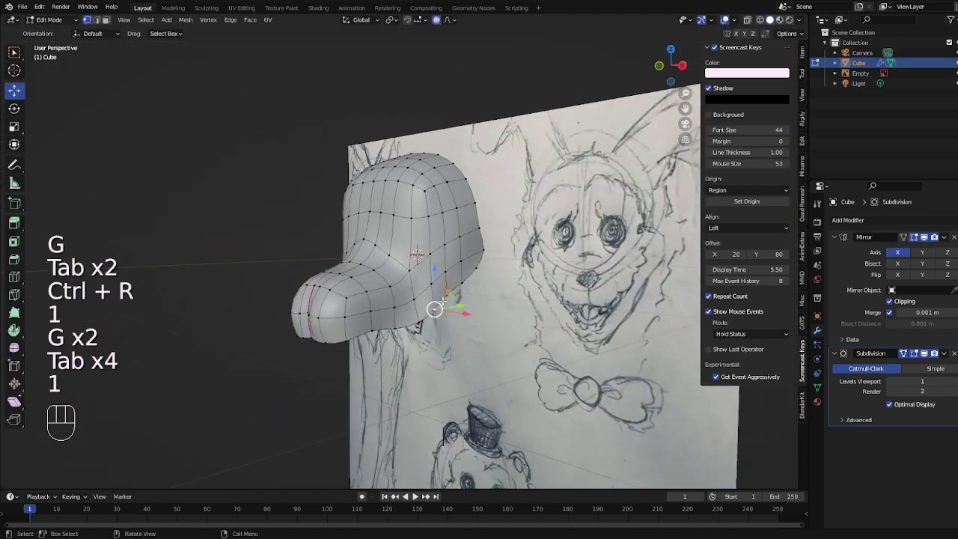
pyautogui.keyDown('ctrl'); pyautogui.click(479, 271); pyautogui.keyUp('ctrl')
pyautogui.press('KP_1')
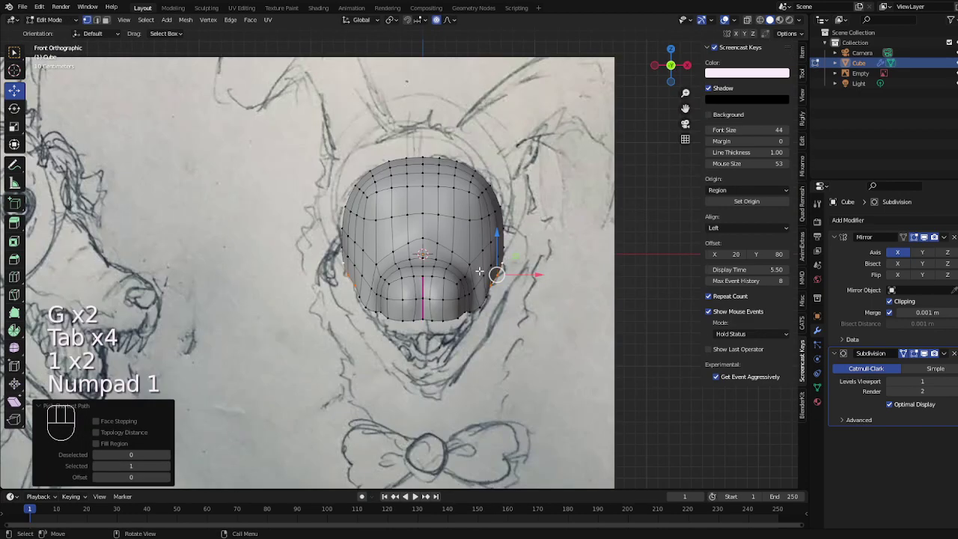
pyautogui.press('r')
pyautogui.click(571, 339)
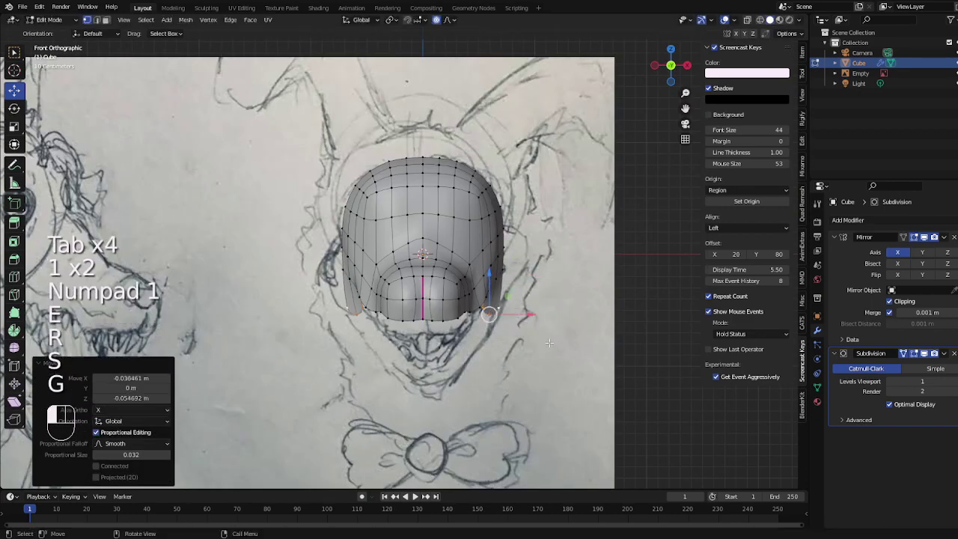
# Rotate the extruded cheek edge by about 38.4° in front view
pyautogui.press('KP_3')
pyautogui.press('KP_1')
pyautogui.press('r')
pyautogui.click(508, 352)
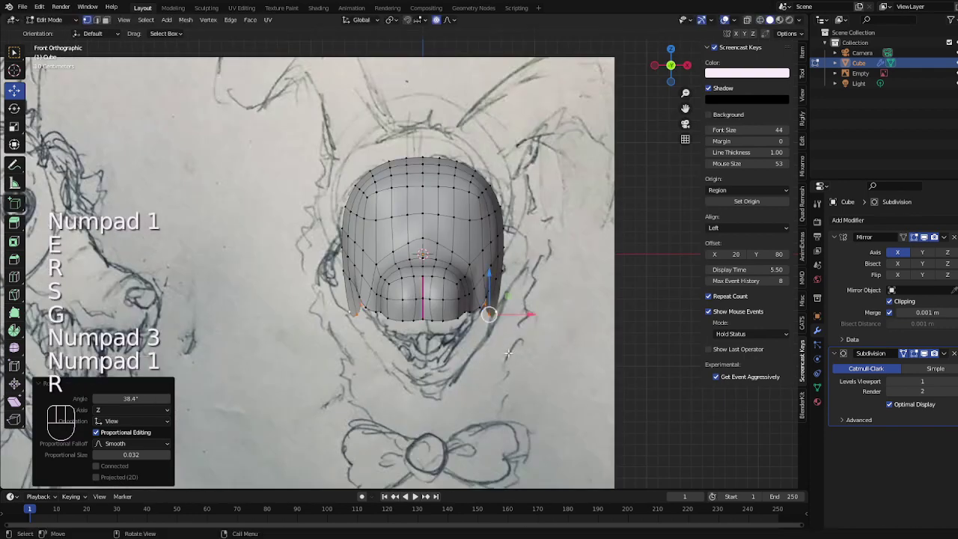
# Extrude the jaw edge about -0.164 m in X and -0.287 m in Z, then rotate and reposition it in side view
pyautogui.press('e')
pyautogui.click(509, 375)
pyautogui.press('KP_3')
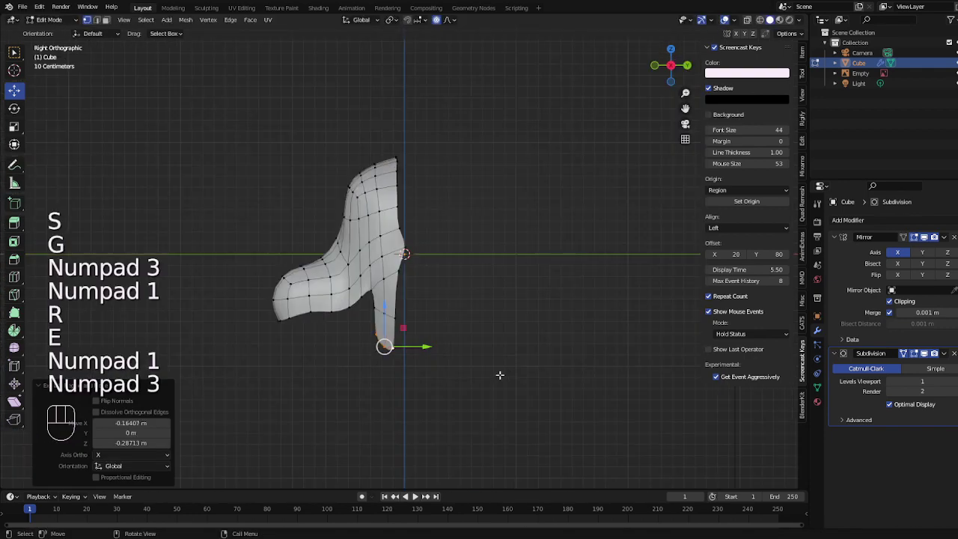
pyautogui.press('r')
pyautogui.click(470, 391)
pyautogui.press('g')
pyautogui.click(461, 394)
# Extrude the jaw edge about 0.3 m forward and 0.082 m down, then rotate it 29.8° and reposition it in front view
pyautogui.press('e')
pyautogui.click(428, 404)
pyautogui.press('KP_1')
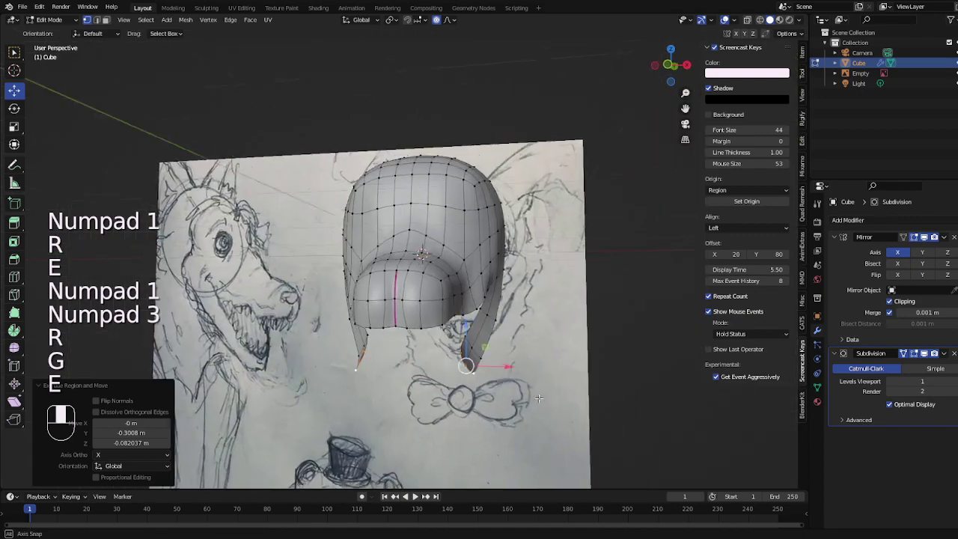
pyautogui.press('g')
pyautogui.click(531, 407)
pyautogui.press('r')
pyautogui.click(527, 405)
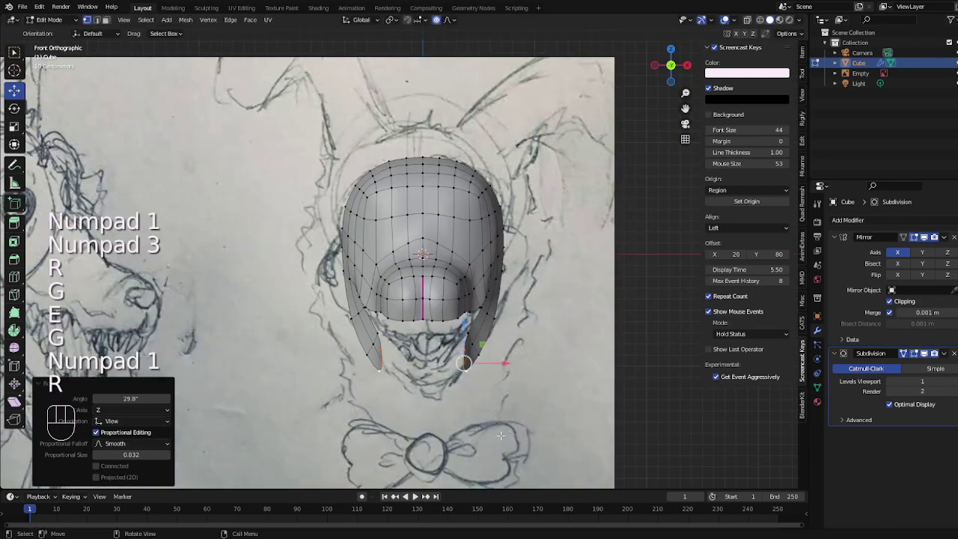
pyautogui.press('g')
pyautogui.click(517, 404)
# Extrude the end of the jaw strip to the centreline to close the chin
pyautogui.press('e')
pyautogui.click(490, 402)
pyautogui.moveTo(491, 403)
pyautogui.mouseDown(button='middle')
pyautogui.moveTo(619, 393)
pyautogui.moveTo(500, 389)
pyautogui.mouseUp(button='middle')
pyautogui.press('Tab')
pyautogui.scroll(-2, 618, 393)
pyautogui.press('Tab')
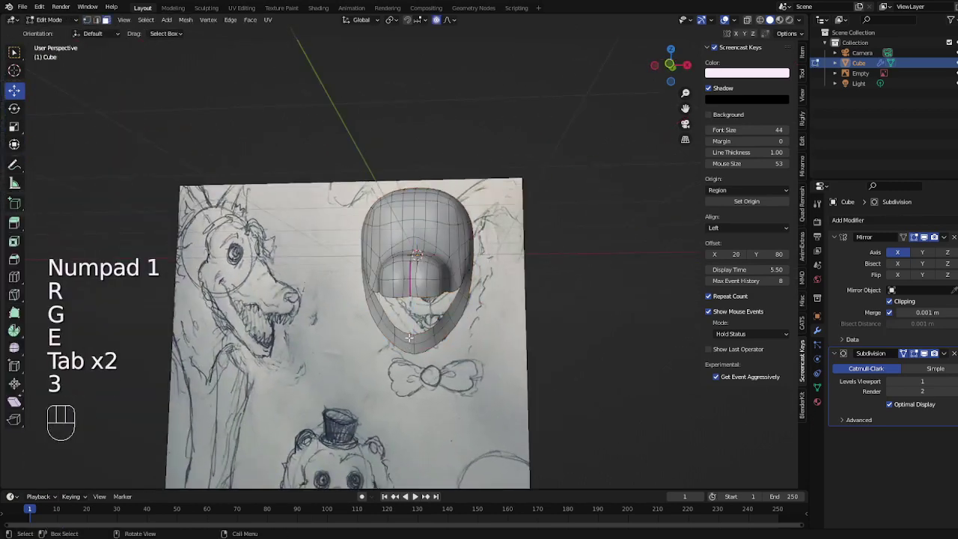
# Pull the chin faces forward along Y by about 0.32 m with proportional editing
pyautogui.moveTo(410, 338); pyautogui.dragTo(529, 366, button='middle')
pyautogui.press('g')
pyautogui.press('y')
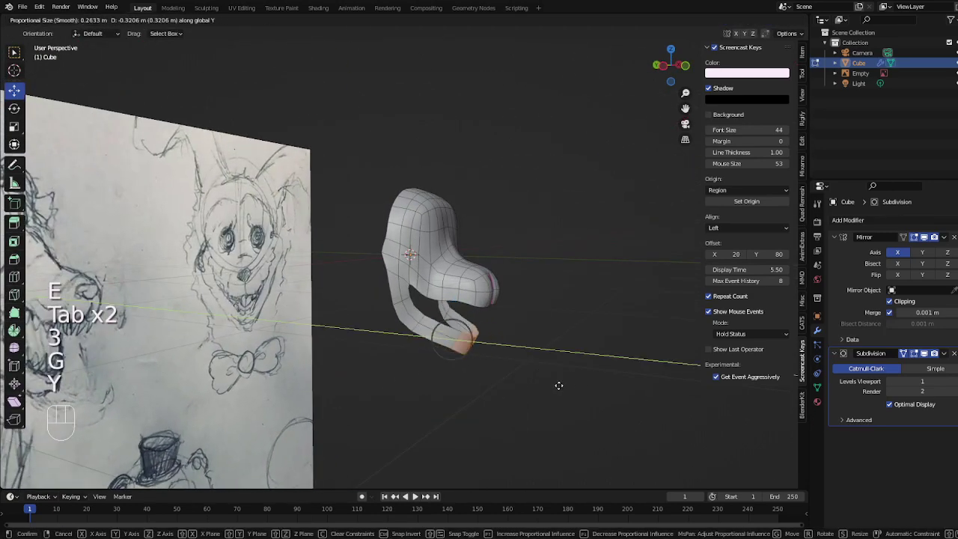
pyautogui.click(559, 386)
pyautogui.press('Tab')
# Add a centred loop cut at the bend of the lower jaw strip
pyautogui.press('KP_3')
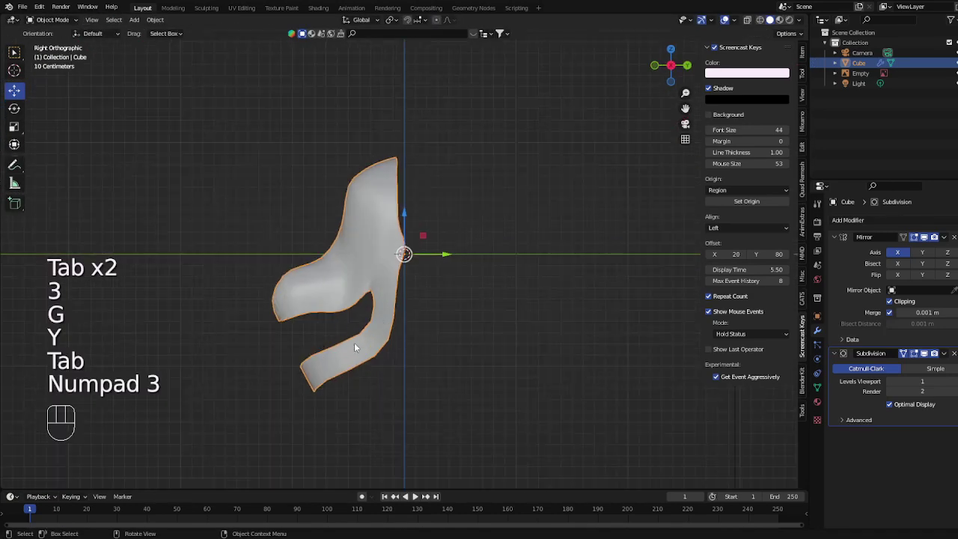
pyautogui.press('Tab')
pyautogui.press('1')
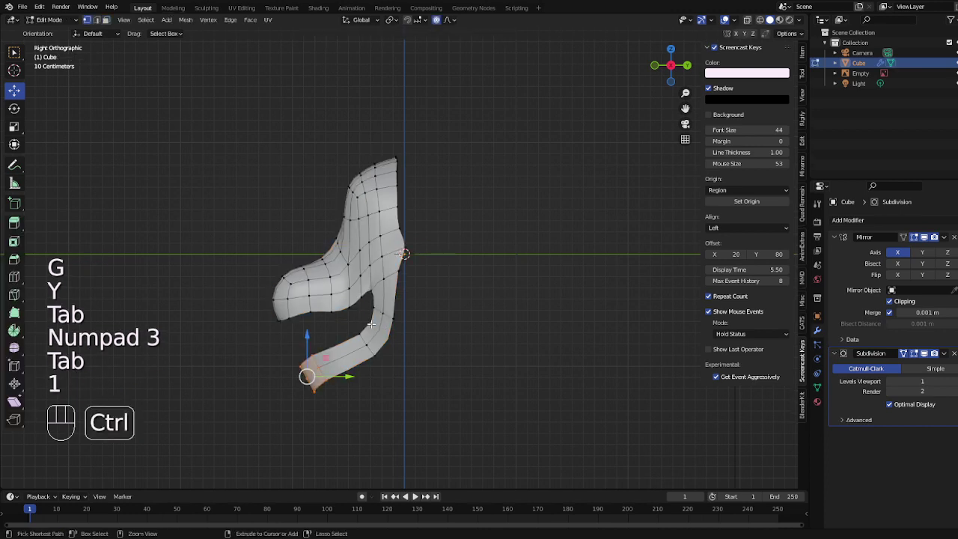
pyautogui.hotkey('ctrl', 'r')
pyautogui.click(371, 324)
pyautogui.rightClick(372, 324)
# Reposition the inner vertices at the jaw's bend and mouth corner in side view to smooth the transition into the cheek
pyautogui.press('1')
pyautogui.press('g')
pyautogui.click(352, 303)
pyautogui.keyDown('alt'); pyautogui.click(356, 339); pyautogui.keyUp('alt')
pyautogui.press('g')
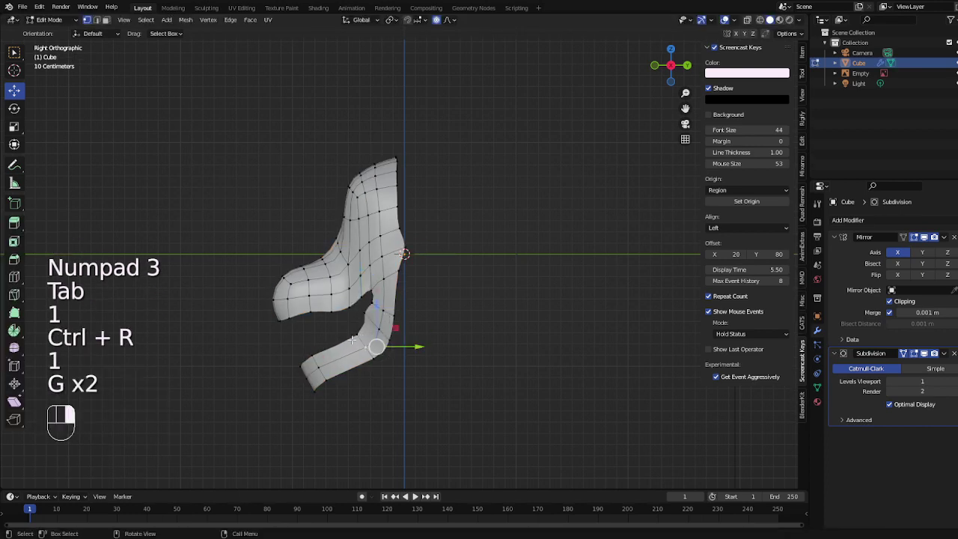
pyautogui.press('g')
pyautogui.click(332, 320)
pyautogui.click(375, 306)
pyautogui.press('g')
pyautogui.click(367, 298)
pyautogui.press('Tab')
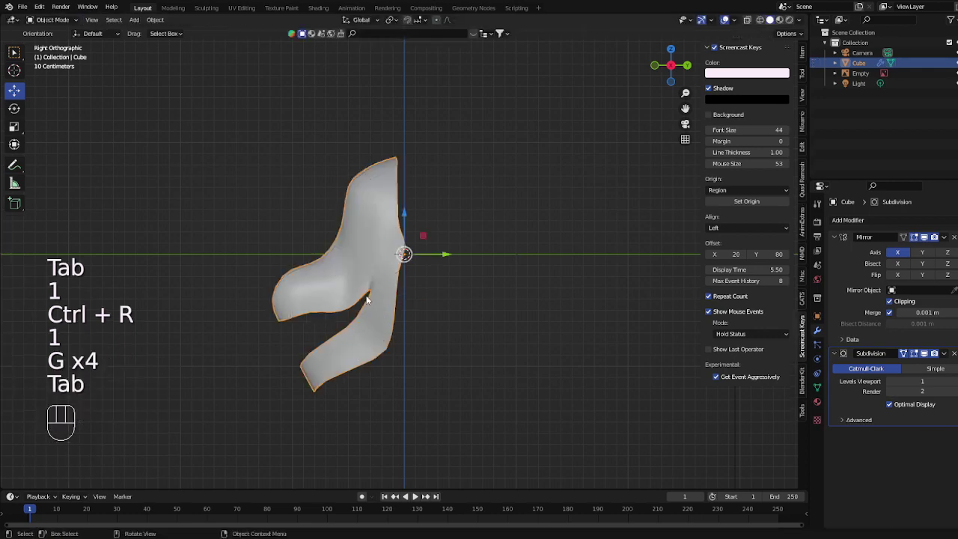
# Nudge the edge on the side of the lower jaw slightly inward in front view
pyautogui.press('Tab')
pyautogui.moveTo(366, 299); pyautogui.dragTo(444, 306, button='middle')
pyautogui.press('Tab')
pyautogui.press('KP_1')
pyautogui.press('Tab')
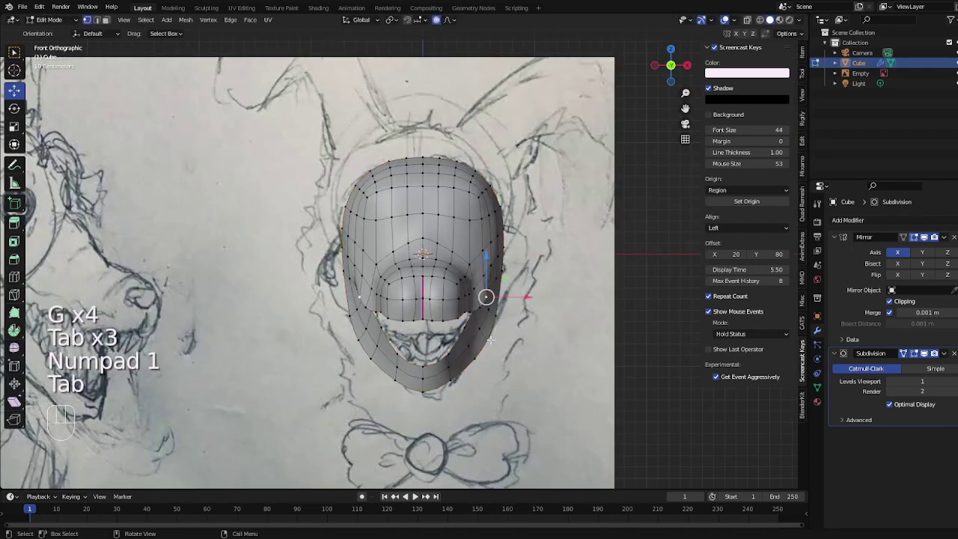
pyautogui.press('2')
pyautogui.press('g')
pyautogui.rightClick(486, 346)
pyautogui.press('1')
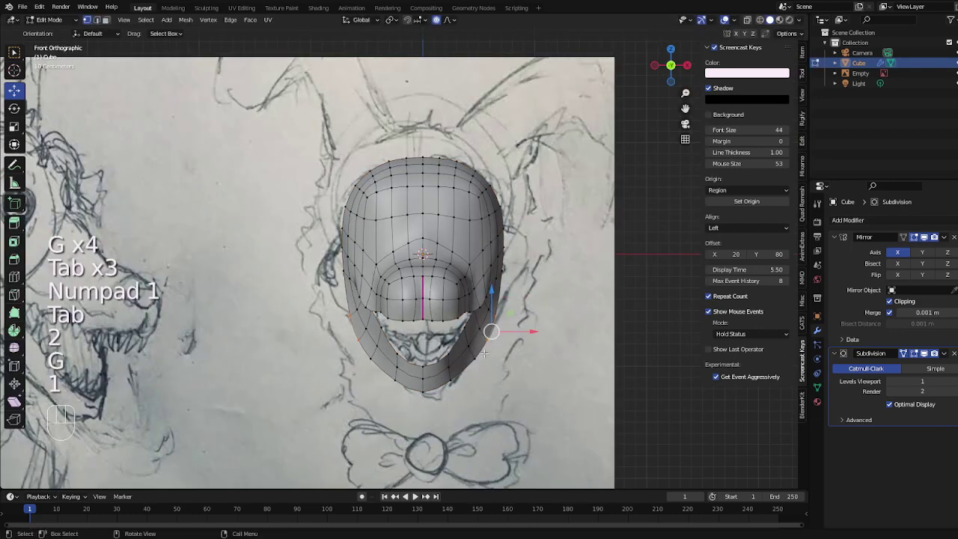
pyautogui.press('2')
pyautogui.click(483, 346)
pyautogui.press('g')
pyautogui.click(476, 343)
# Select the whole lower jaw strip with circle select and apply Smooth Vertices to it
pyautogui.press('Tab')
pyautogui.moveTo(483, 340); pyautogui.dragTo(384, 336, button='middle')
pyautogui.press('Tab')
pyautogui.press('3')
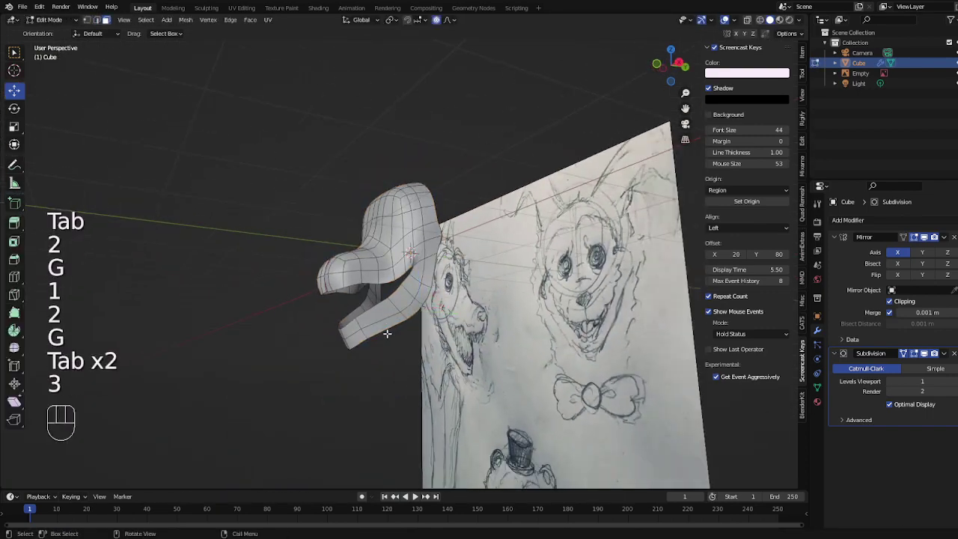
pyautogui.press('c')
pyautogui.press('1')
pyautogui.rightClick(509, 287)
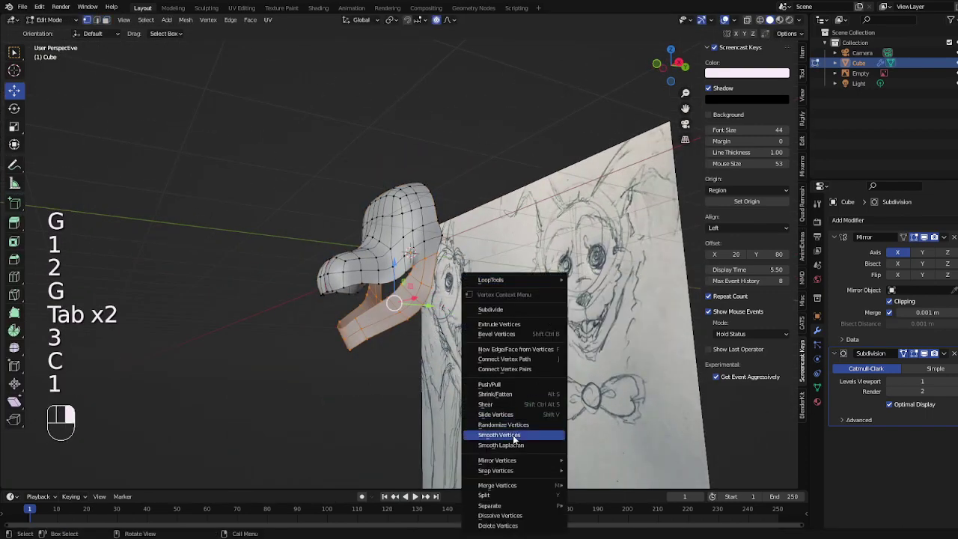
pyautogui.click(512, 435)
# Scale the lower jaw strip up to about 1.07 in front view to match the sketched jaw
pyautogui.press('Tab')
pyautogui.press('KP_1')
pyautogui.scroll(4, 509, 401)
pyautogui.press('Tab')
pyautogui.press('s')
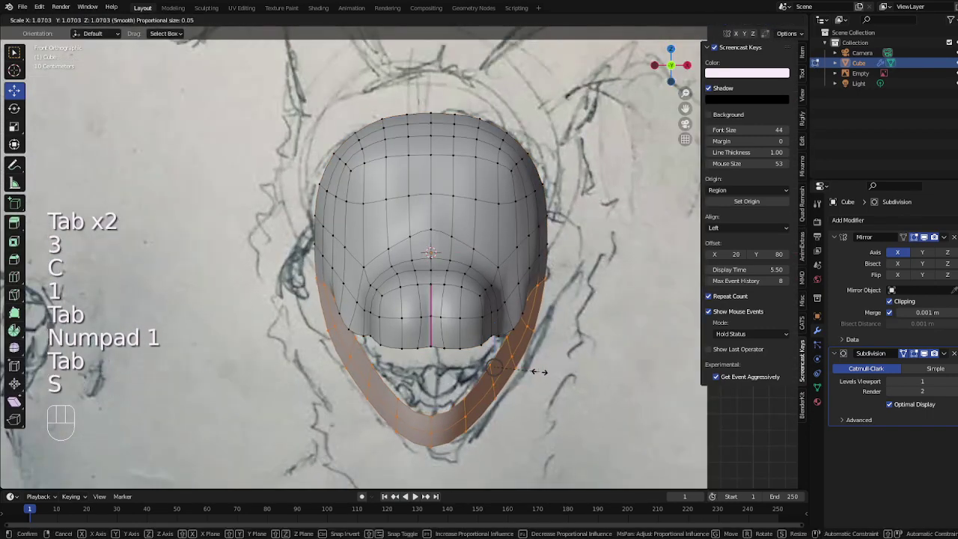
pyautogui.click(537, 372)
# Pull the vertex where the jaw meets the cheek slightly outward in front view using proportional editing
pyautogui.press('1')
pyautogui.click(546, 277)
pyautogui.press('g')
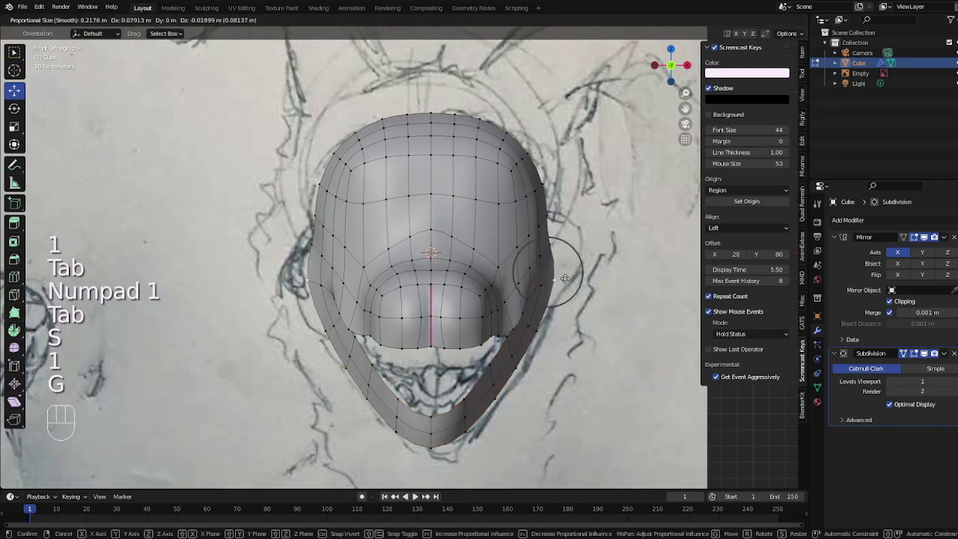
pyautogui.click(564, 279)
pyautogui.press('Tab')
pyautogui.moveTo(565, 278); pyautogui.dragTo(472, 255, button='middle')
pyautogui.press('Tab')
pyautogui.press('Tab')
# Circle-select the faces on the side of the cheek above the jaw joint and inset them by about 0.058 m
pyautogui.press('KP_1')
pyautogui.press('Tab')
pyautogui.press('3')
pyautogui.press('c')
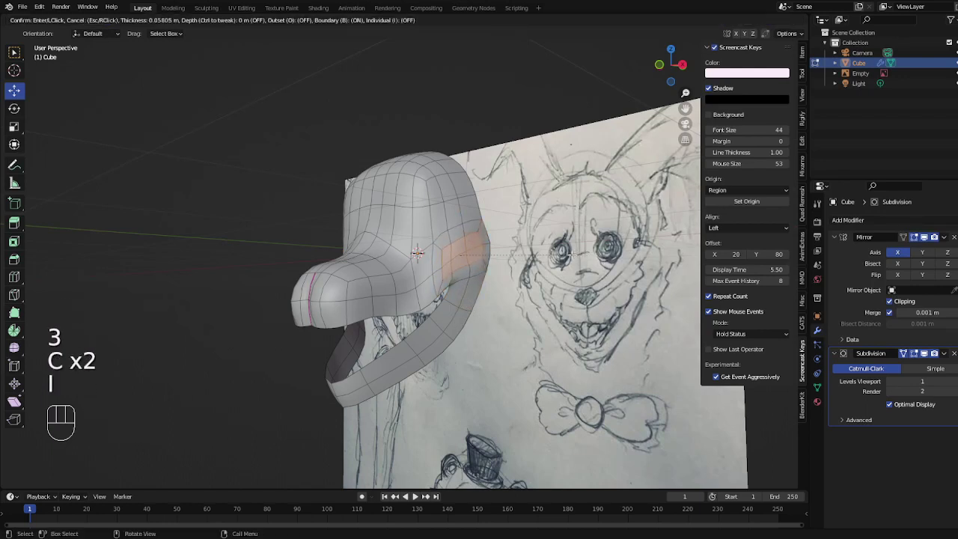
pyautogui.click(571, 254)
# Extend the selection to the faces around the cheek inset and apply Smooth Vertices to them
pyautogui.press('3')
pyautogui.keyDown('alt'); pyautogui.keyDown('shift'); pyautogui.click(477, 226); pyautogui.keyUp('shift'); pyautogui.keyUp('alt')
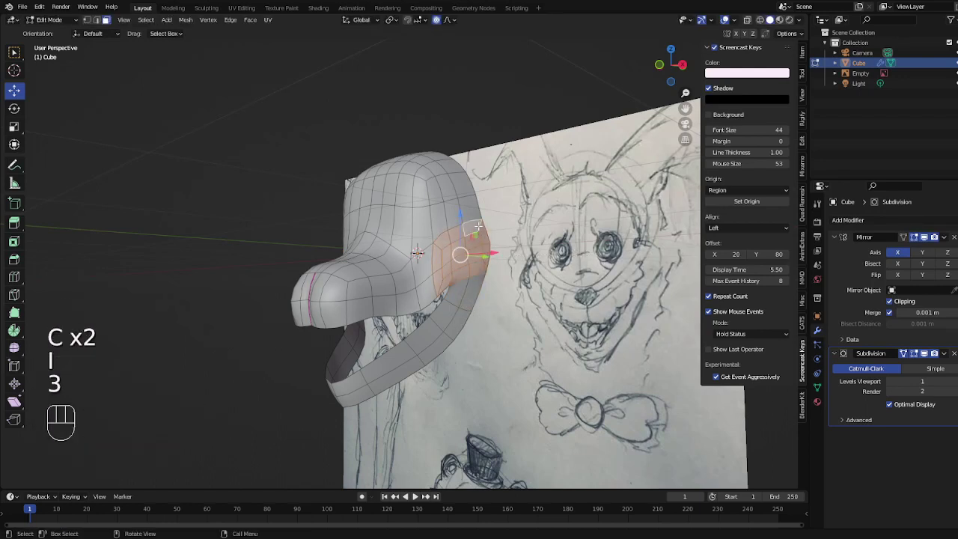
pyautogui.rightClick(480, 240)
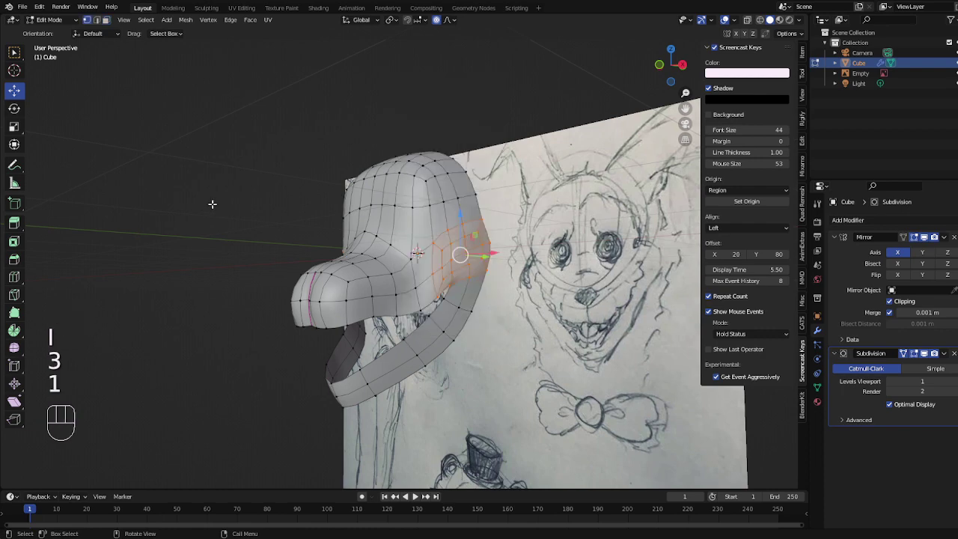
pyautogui.rightClick(472, 228)
pyautogui.click(471, 228)
pyautogui.rightClick(517, 238)
pyautogui.click(517, 238)
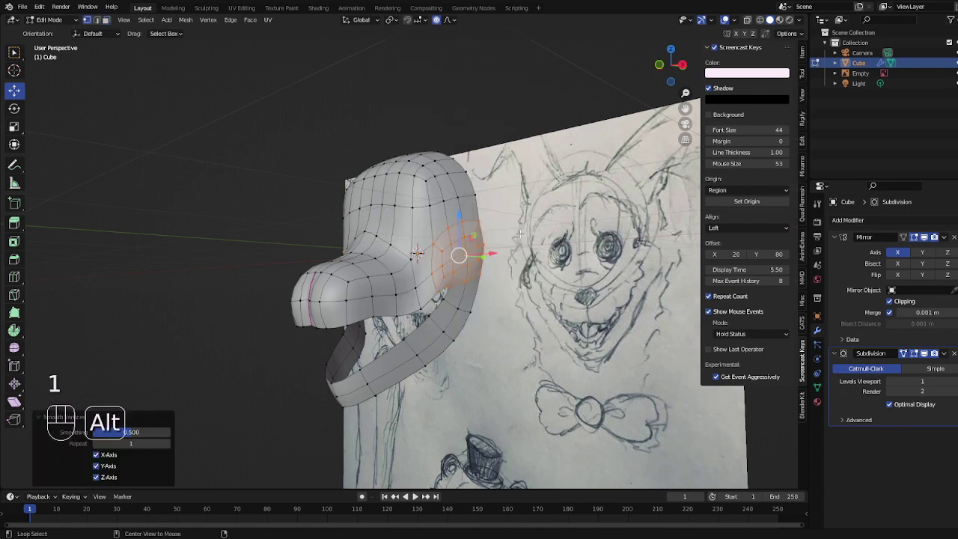
pyautogui.hotkey('alt', 's')
pyautogui.rightClick(524, 227)
pyautogui.hotkey('alt', 's')
pyautogui.scroll(8, 531, 223)
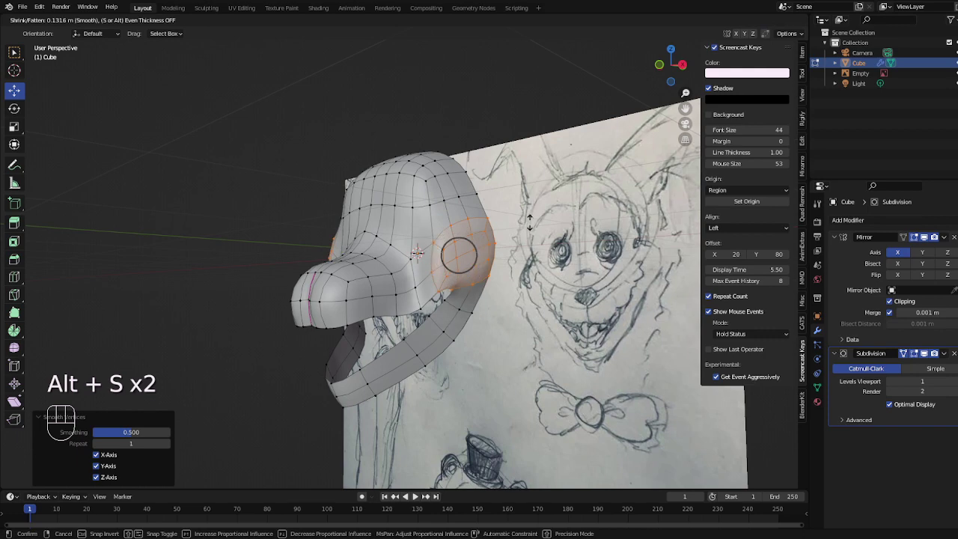
# Bulge the cheek outward by applying Shrink/Fatten to the edge in its middle with proportional editing
pyautogui.press('2')
pyautogui.hotkey('alt', 's')
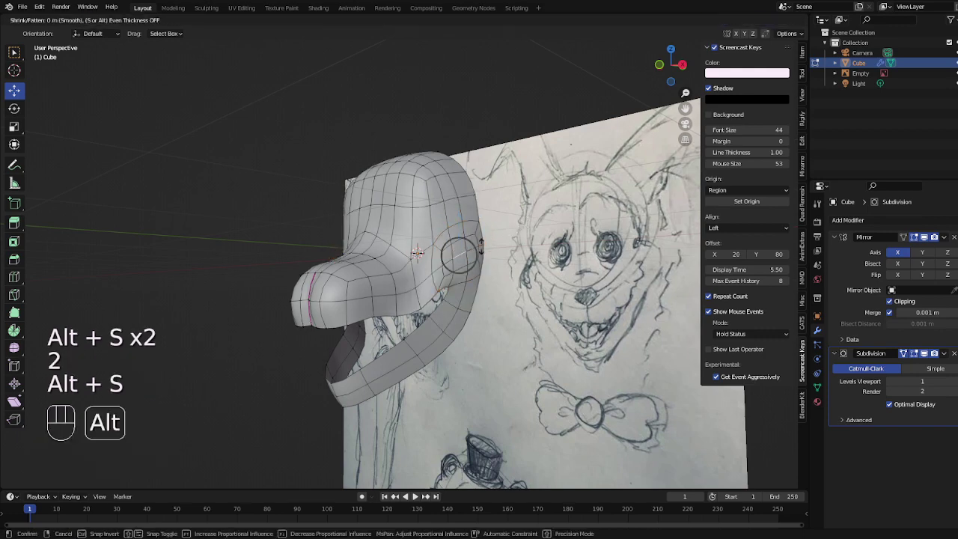
pyautogui.press('Tab')
pyautogui.press('KP_1')
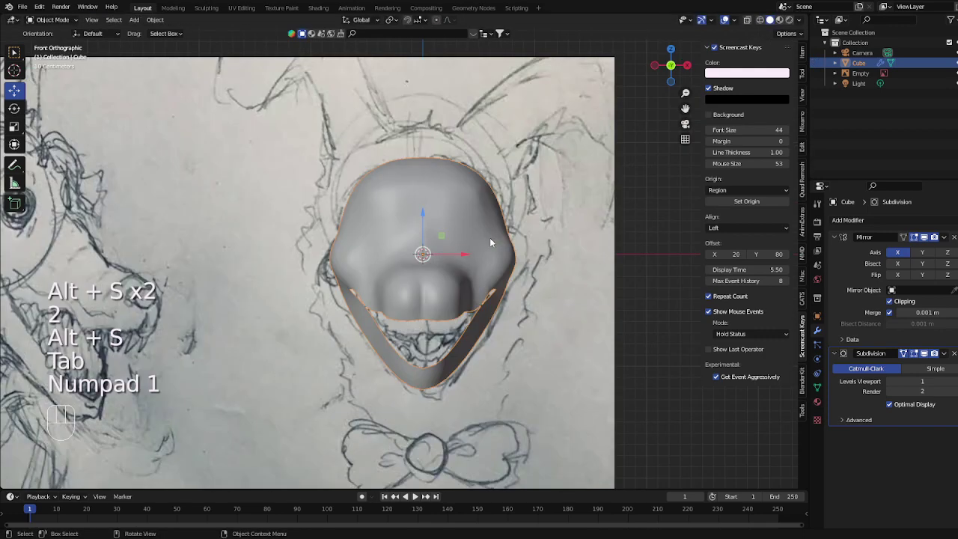
pyautogui.press('Tab')
pyautogui.press('Tab')
# Add a loop cut on the side of the head above the cheek and adjust a vertex in front view
pyautogui.press('1')
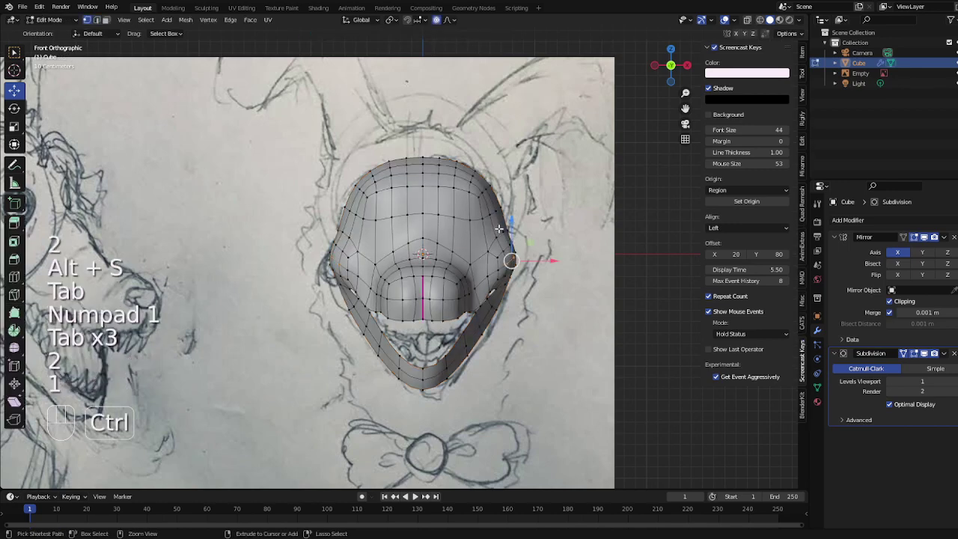
pyautogui.hotkey('ctrl', 'r')
pyautogui.press('1')
pyautogui.press('g')
pyautogui.press('Tab')
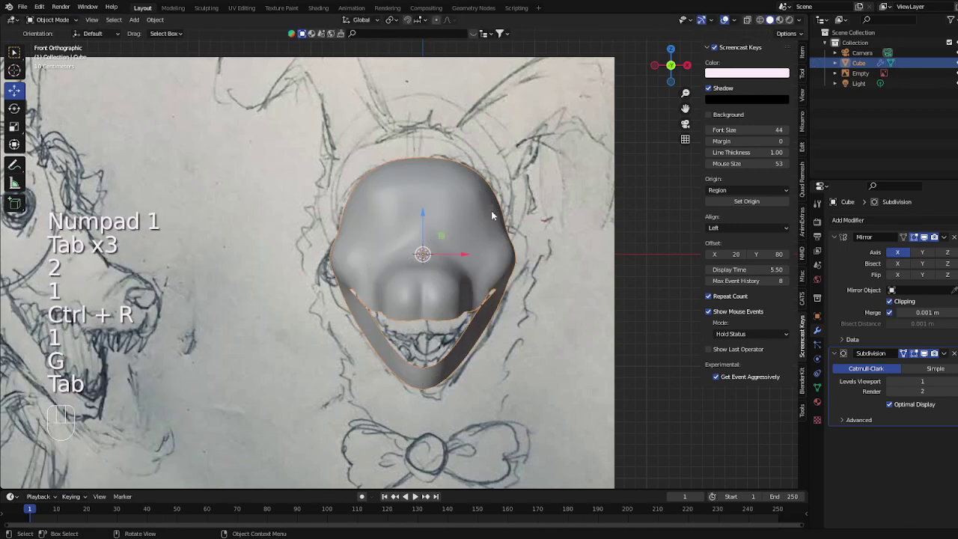
# Lower the edge at the muzzle bridge slightly in front view and reposition the centre vertex there
pyautogui.press('Tab')
pyautogui.press('2')
pyautogui.press('g')
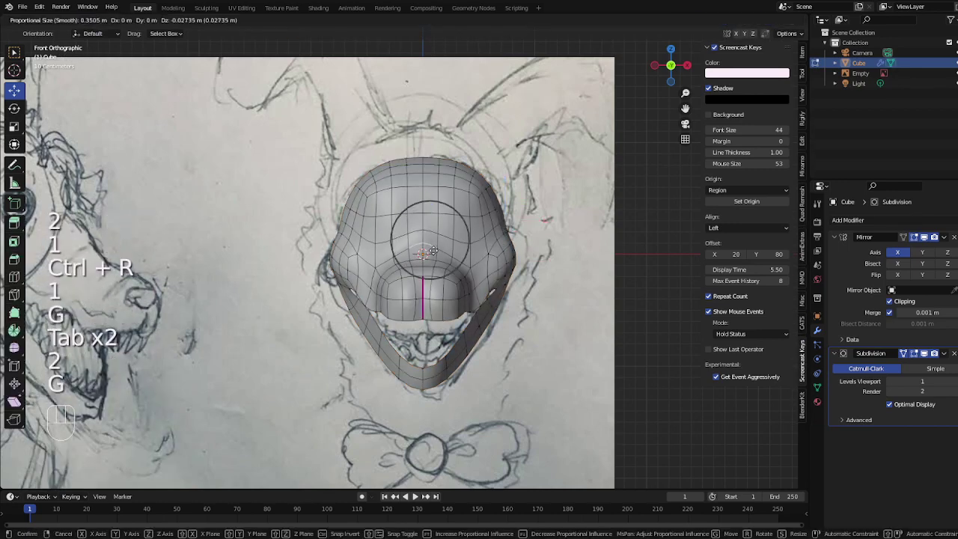
pyautogui.press('Tab')
pyautogui.press('Tab')
pyautogui.press('1')
pyautogui.press('g')
pyautogui.press('Tab')
pyautogui.moveTo(434, 255); pyautogui.dragTo(408, 242, button='middle')
pyautogui.press('Tab')
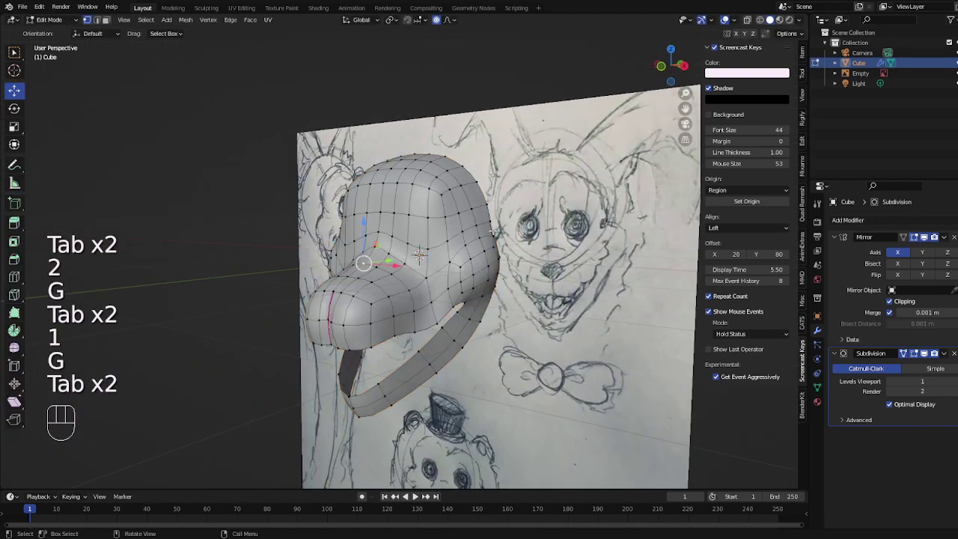
# Reposition the edge on the side of the head just above the cheek bulge in front view
pyautogui.press('KP_1')
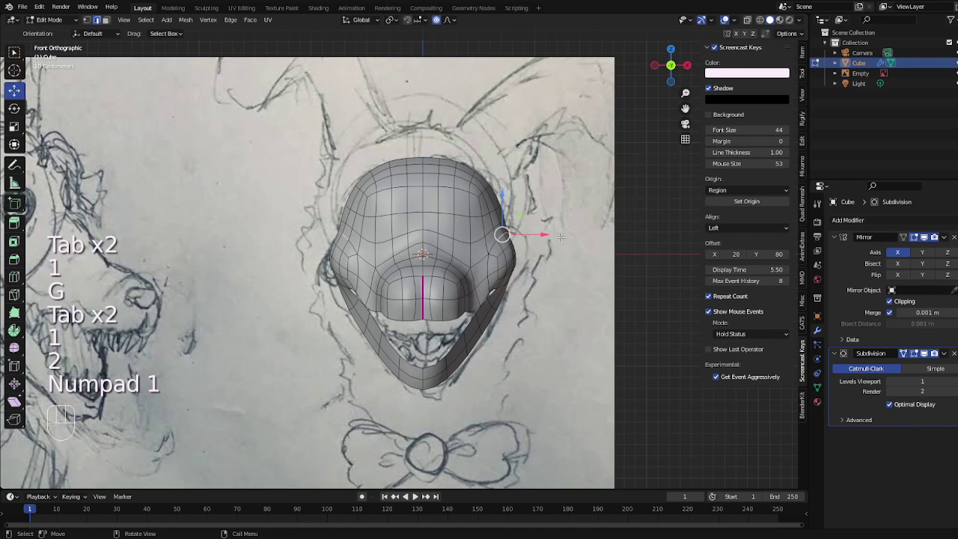
pyautogui.press('g')
pyautogui.click(497, 229)
pyautogui.press('Tab')
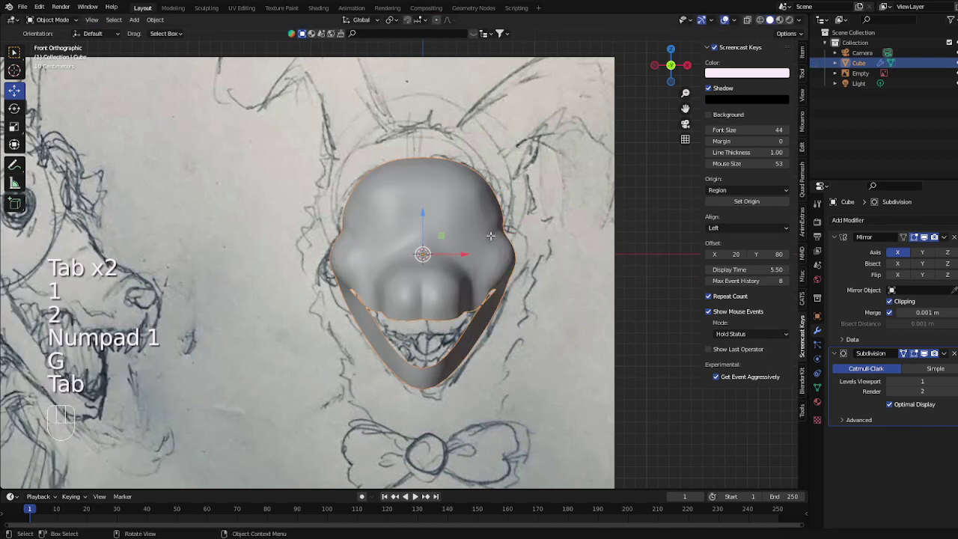
pyautogui.press('Tab')
pyautogui.press('g')
pyautogui.press('g')
pyautogui.press('Tab')
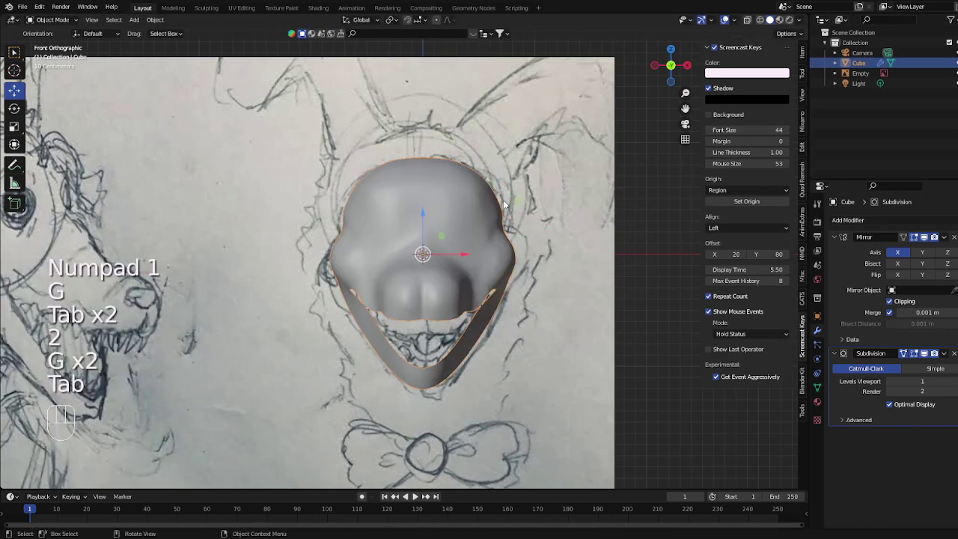
# Circle-select the forehead and upper head faces and apply Smooth Vertices to them
pyautogui.press('Tab')
pyautogui.press('3')
pyautogui.press('c')
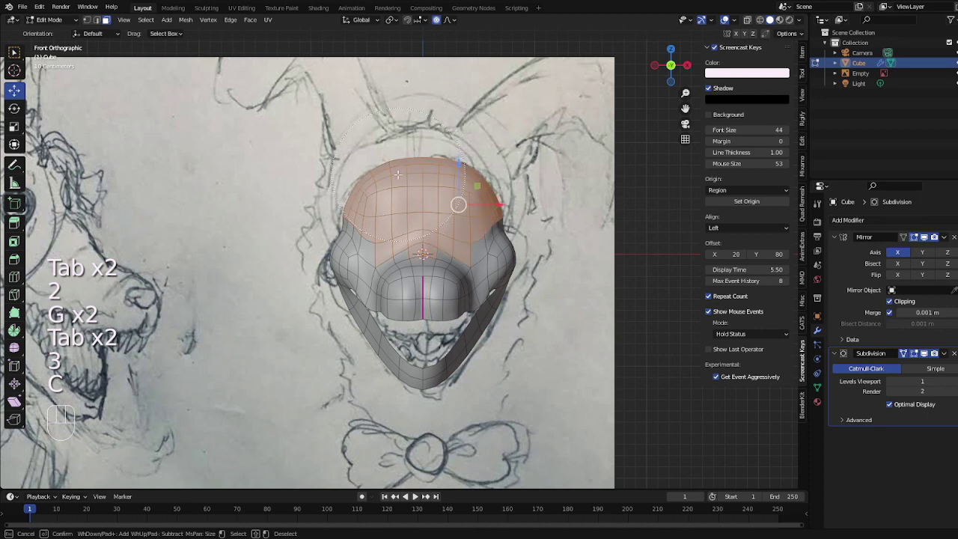
pyautogui.rightClick(549, 193)
pyautogui.click(550, 192)
pyautogui.press('1')
pyautogui.press('Tab')
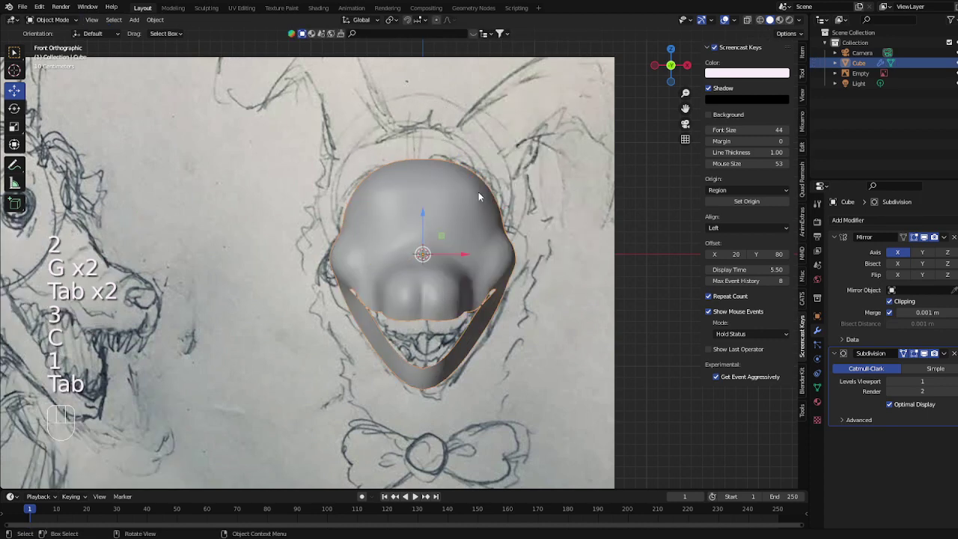
# Move the centre vertex at the top of the head down along Z to form a shallow dip
pyautogui.press('Tab')
pyautogui.press('1')
pyautogui.press('g')
pyautogui.press('z')
pyautogui.click(479, 146)
pyautogui.press('Tab')
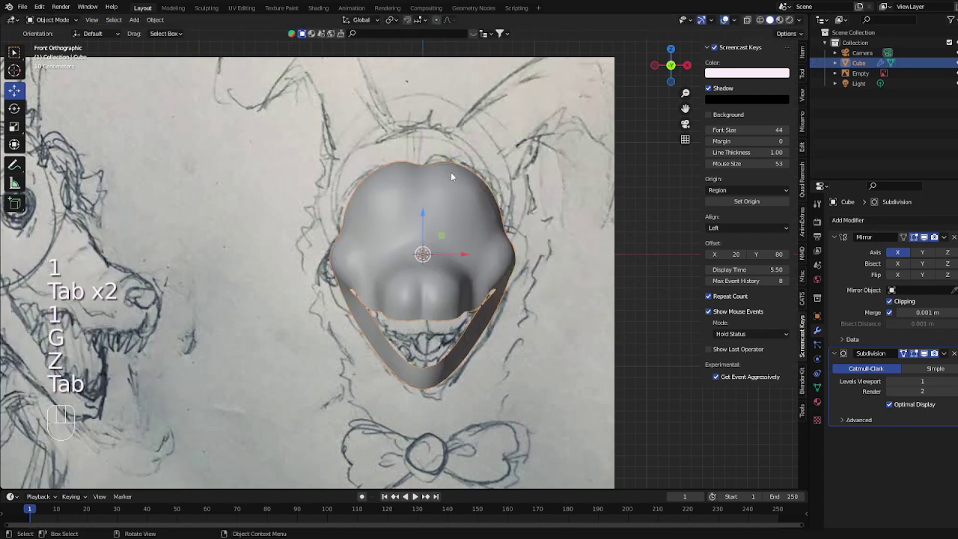
# Move the face beside the dip on top of the head slightly inward and down in front view
pyautogui.press('Tab')
pyautogui.press('g')
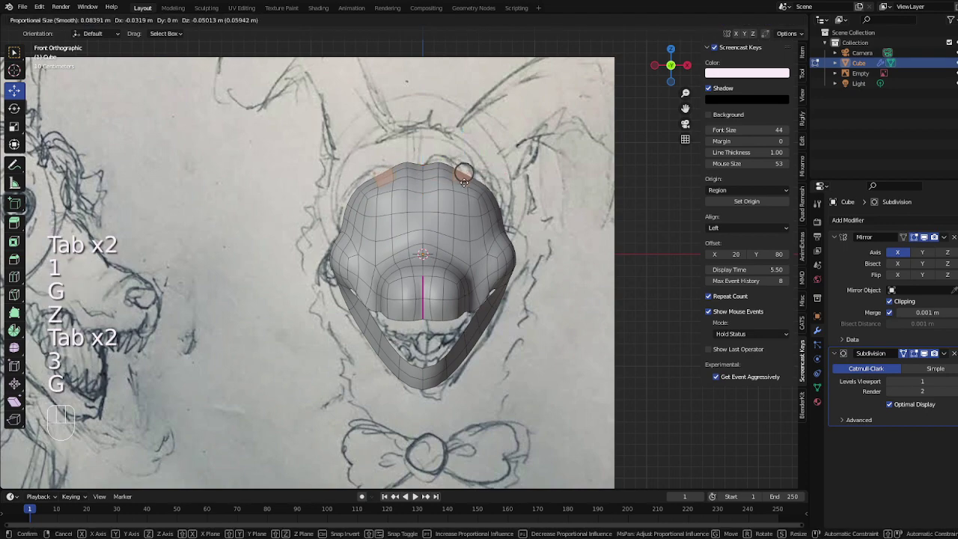
pyautogui.click(458, 172)
pyautogui.press('Tab')
# Reposition the vertices on the lower side of the muzzle to refine its outline
pyautogui.moveTo(458, 172); pyautogui.dragTo(451, 300, button='middle')
pyautogui.press('Tab')
pyautogui.press('1')
pyautogui.click(449, 305)
pyautogui.press('g')
pyautogui.click(523, 314)
pyautogui.press('Tab')
pyautogui.press('Tab')
pyautogui.press('g')
pyautogui.click(526, 340)
pyautogui.press('Tab')
# Shift the muzzle's lower side vertex along the X axis and check the shape in front and camera views
pyautogui.press('g')
pyautogui.press('x')
pyautogui.click(429, 323)
pyautogui.press('Tab')
pyautogui.press('Tab')
pyautogui.press('KP_1')
pyautogui.press('KP_0')
pyautogui.press('KP_1')
pyautogui.press('Tab')
pyautogui.press('Tab')
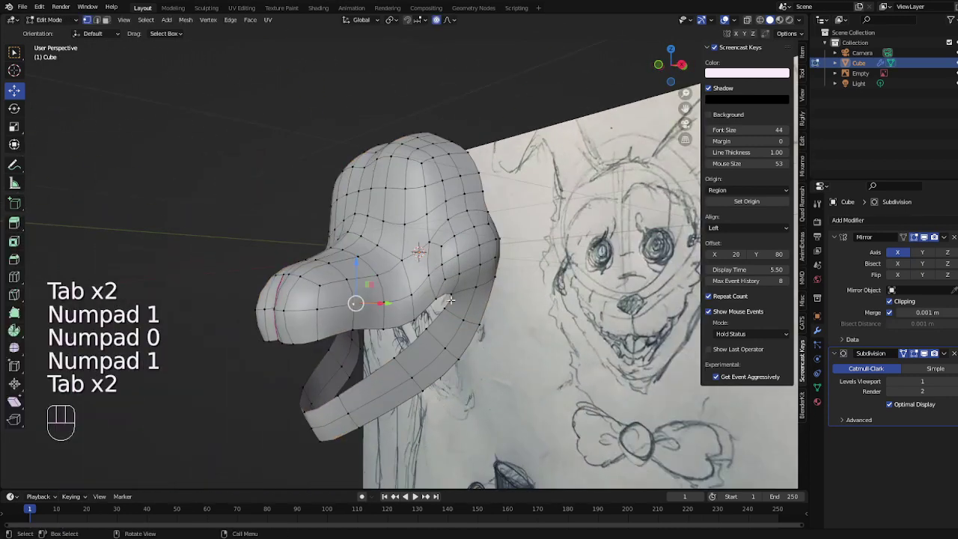
# Reposition the vertices around the mouth corner and nudge the one at the cheek's inner edge upward
pyautogui.keyDown('shift'); pyautogui.moveTo(686, 300); pyautogui.dragTo(661, 262, button='middle'); pyautogui.keyUp('shift')
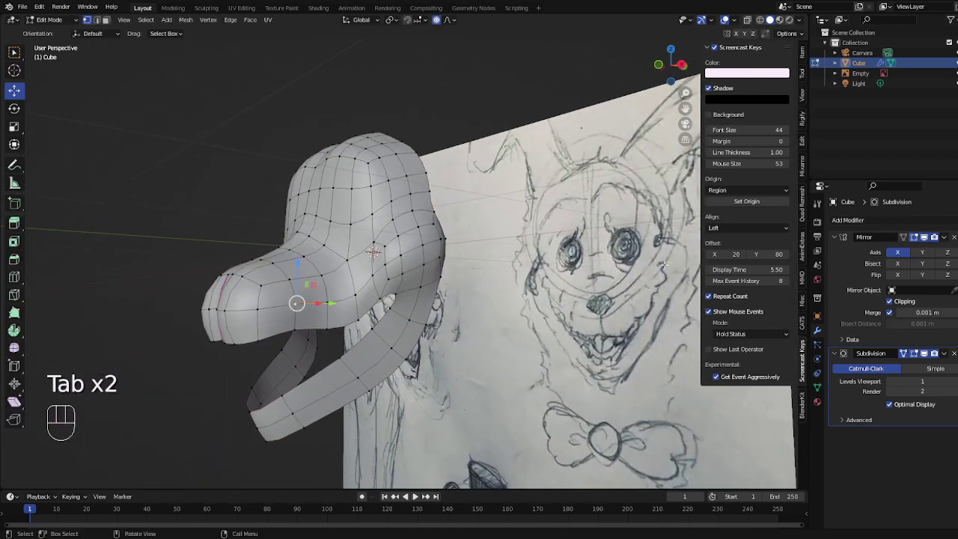
pyautogui.press('g')
pyautogui.moveTo(379, 294); pyautogui.dragTo(437, 285, button='middle')
pyautogui.click(382, 305)
pyautogui.press('g')
pyautogui.click(476, 298)
pyautogui.press('Tab')
pyautogui.press('Tab')
pyautogui.press('g')
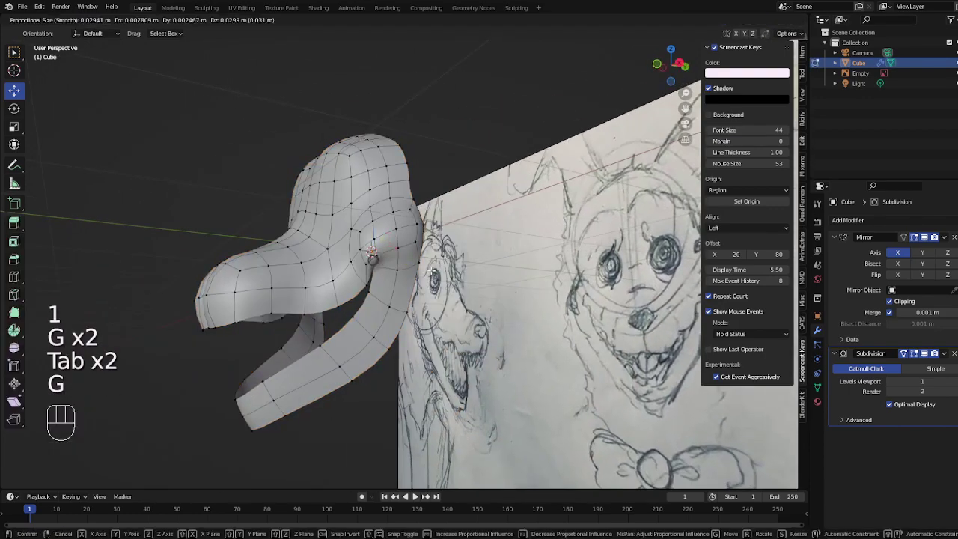
# Add a loop cut around the cheek bulge
pyautogui.press('Tab')
pyautogui.press('Tab')
pyautogui.hotkey('ctrl', 'r')
pyautogui.press('Tab')
pyautogui.press('Tab')
# Crease the edge at the lower rim of the cheek above the mouth corner and reposition it
pyautogui.press('2')
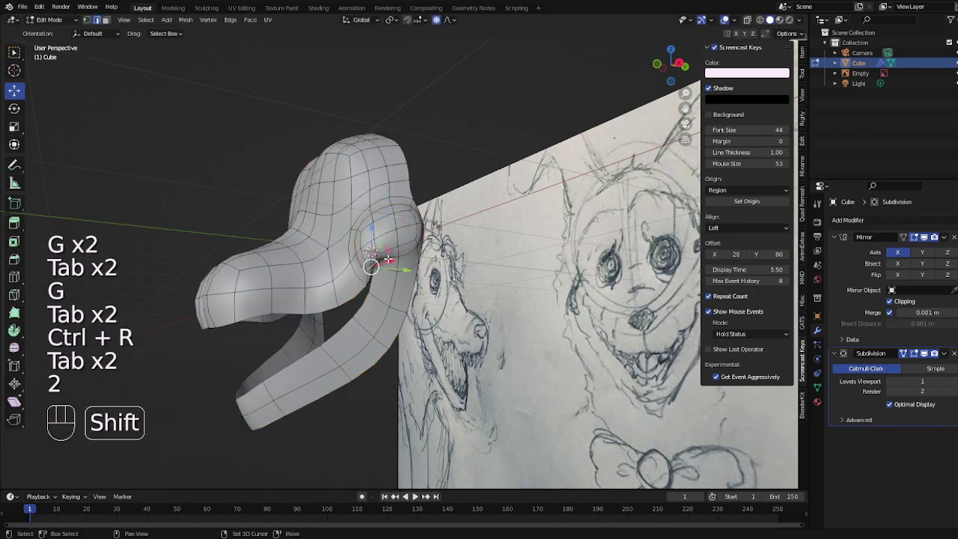
pyautogui.moveTo(388, 259); pyautogui.dragTo(547, 266, button='middle')
pyautogui.scroll(3, 503, 274)
pyautogui.hotkey('shift', 'e')
pyautogui.click(536, 262)
pyautogui.press('g')
pyautogui.click(558, 269)
# Try to reposition the vertex next to the creased cheek edge
pyautogui.press('1')
pyautogui.click(555, 255)
pyautogui.press('g')
pyautogui.click(577, 272)
pyautogui.press('Tab')
pyautogui.scroll(-3, 577, 272)
pyautogui.hotkey('ctrl', 'z')
pyautogui.hotkey('ctrl', 'z')
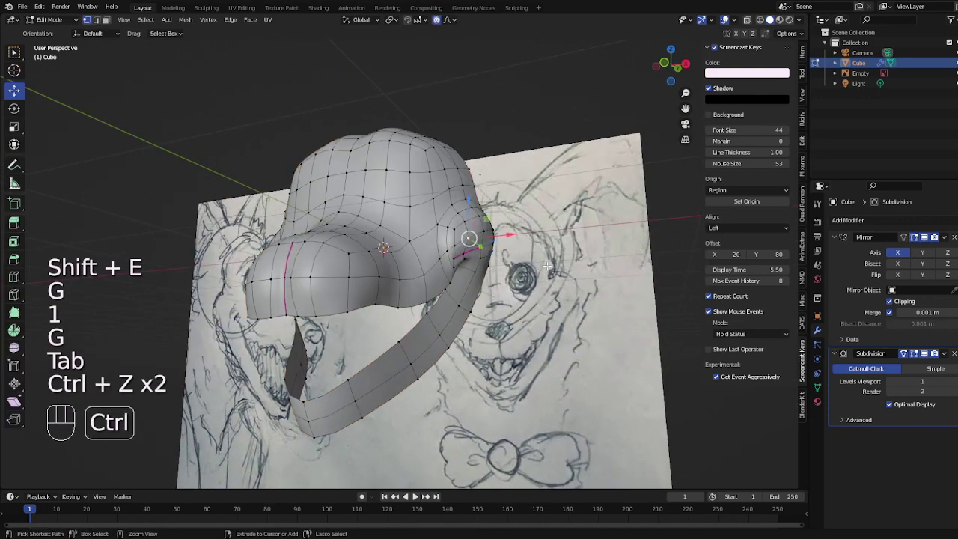
# Apply an edge crease to the selected edge at the fold between the cheek and mouth corner
pyautogui.press('Tab')
pyautogui.moveTo(483, 258); pyautogui.dragTo(445, 261, button='middle')
pyautogui.scroll(3, 445, 261)
pyautogui.press('Tab')
pyautogui.click(527, 262)
pyautogui.press('Tab')
pyautogui.moveTo(517, 267); pyautogui.dragTo(501, 233, button='middle')
# Reposition the vertex at the creased cheek fold to tighten its shape
pyautogui.press('Tab')
pyautogui.press('1')
pyautogui.moveTo(405, 190); pyautogui.dragTo(404, 241, button='middle')
pyautogui.press('g')
pyautogui.press('Tab')
pyautogui.press('Tab')
pyautogui.press('Tab')
pyautogui.moveTo(470, 241); pyautogui.dragTo(514, 250, button='middle')
pyautogui.scroll(-2, 514, 250)
# Add a loop cut through the lower muzzle and cheek, crease the cheek-fold edge to 1.000 and reposition it
pyautogui.press('Tab')
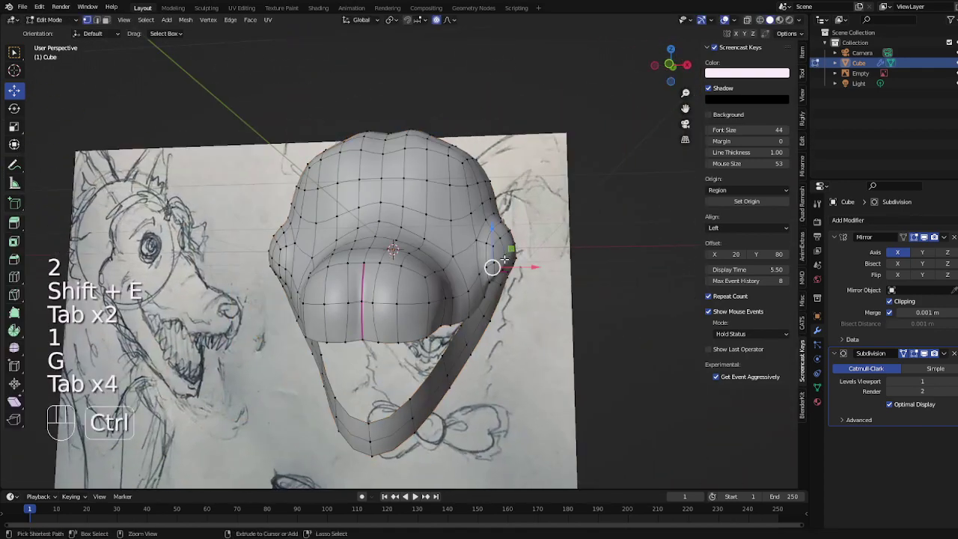
pyautogui.hotkey('ctrl', 'r')
pyautogui.press('2')
pyautogui.click(499, 267)
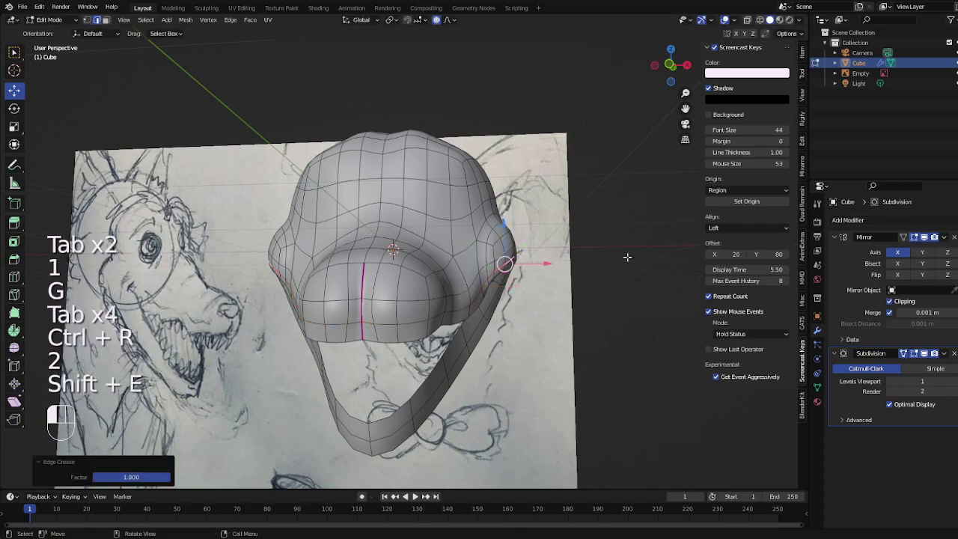
pyautogui.moveTo(628, 257); pyautogui.dragTo(564, 280, button='middle')
pyautogui.click(562, 278)
pyautogui.press('Tab')
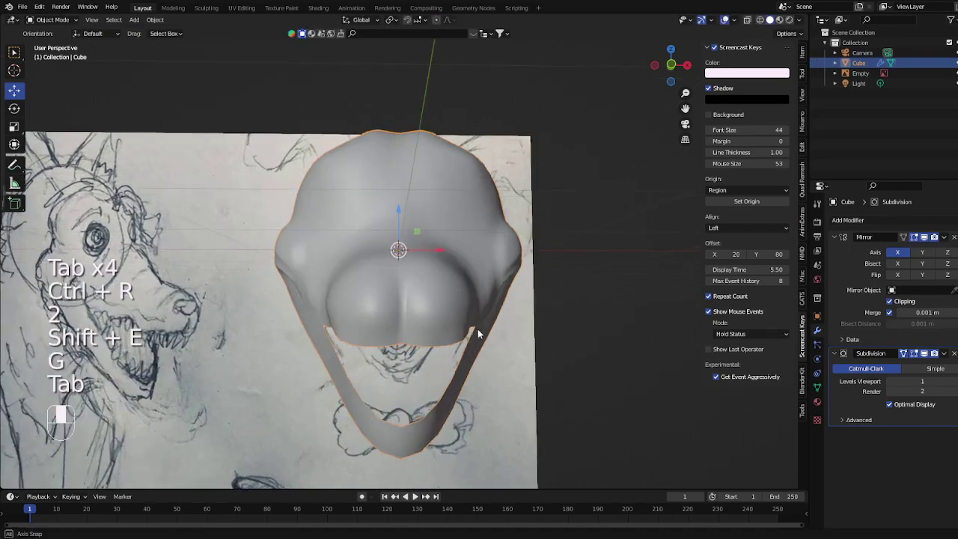
# Reposition the vertex on the outer side of the cheek with a small proportional falloff
pyautogui.moveTo(477, 329); pyautogui.dragTo(404, 310, button='middle')
pyautogui.press('Tab')
pyautogui.press('Tab')
pyautogui.scroll(3, 419, 300)
pyautogui.press('Tab')
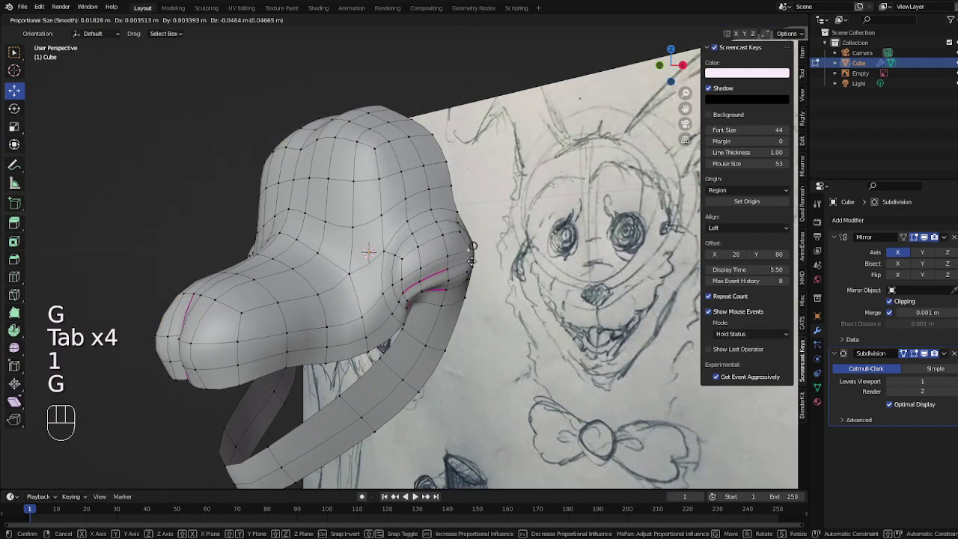
pyautogui.click(472, 261)
pyautogui.press('Tab')
# Slide a cheek vertex along its edge and nudge it to smooth the bulge above the creased fold
pyautogui.moveTo(454, 263); pyautogui.dragTo(436, 238, button='middle')
pyautogui.press('Tab')
pyautogui.press('2')
pyautogui.press('2')
pyautogui.press('g')
pyautogui.press('g')
pyautogui.click(439, 229)
pyautogui.press('Tab')
pyautogui.press('Tab')
pyautogui.press('g')
pyautogui.press('Tab')
pyautogui.press('Tab')
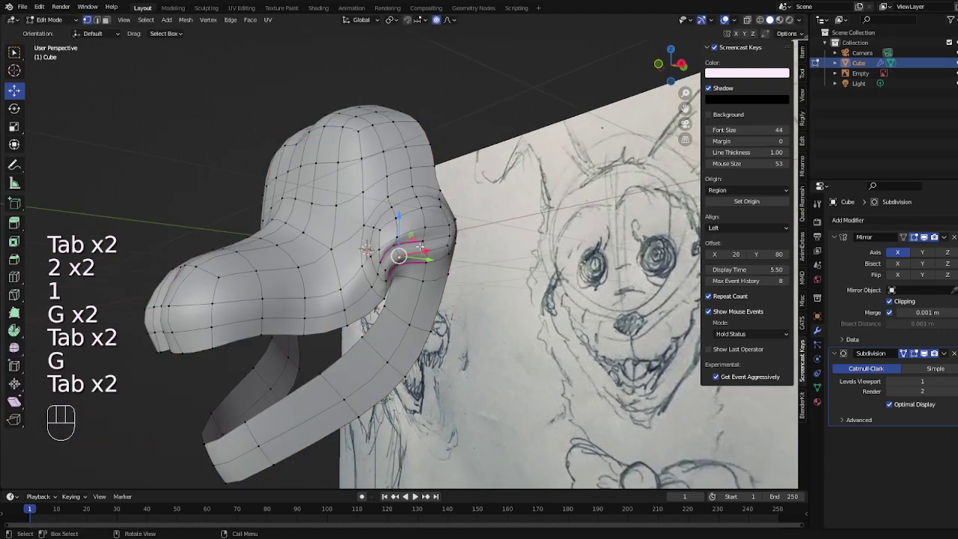
# Reposition the vertices around the creased cheek fold and mouth corner
pyautogui.press('g')
pyautogui.press('Tab')
pyautogui.press('Tab')
pyautogui.press('g')
pyautogui.click(394, 294)
pyautogui.press('Tab')
pyautogui.moveTo(396, 295); pyautogui.dragTo(462, 300, button='middle')
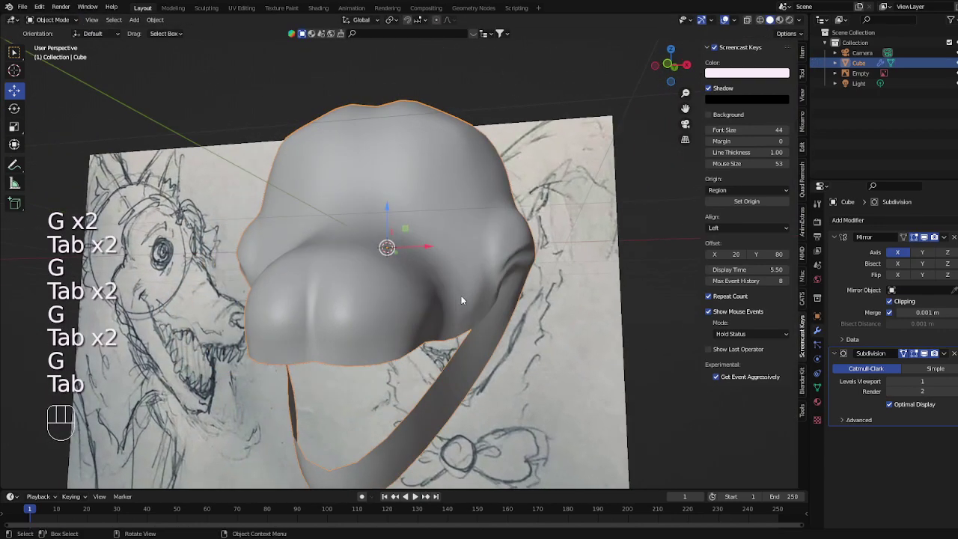
# In front view, pull the cheek's outermost edge and vertex slightly inward toward the sketched outline
pyautogui.press('KP_0')
pyautogui.press('KP_1')
pyautogui.press('Tab')
pyautogui.press('2')
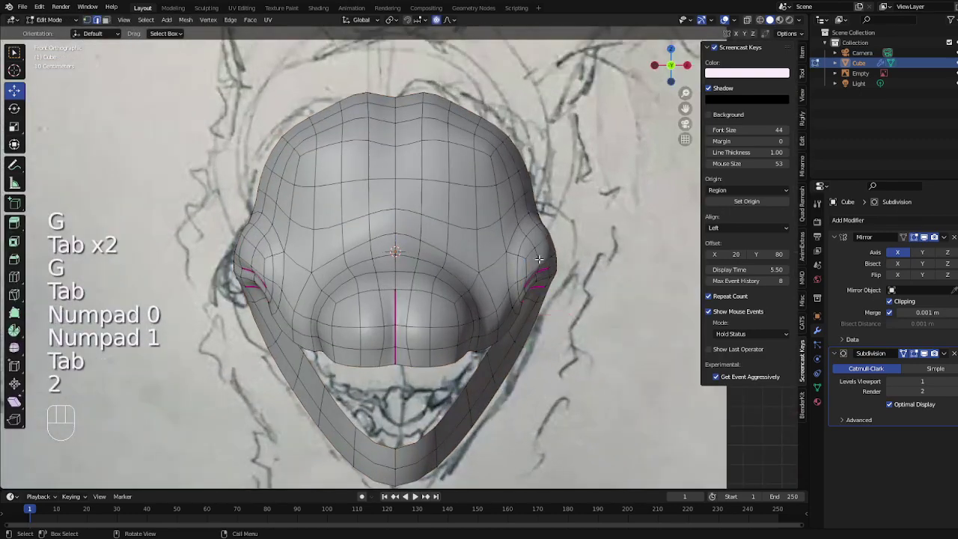
pyautogui.press('g')
pyautogui.click(529, 257)
pyautogui.press('1')
pyautogui.press('g')
pyautogui.click(524, 255)
pyautogui.press('Tab')
pyautogui.scroll(-1, 517, 251)
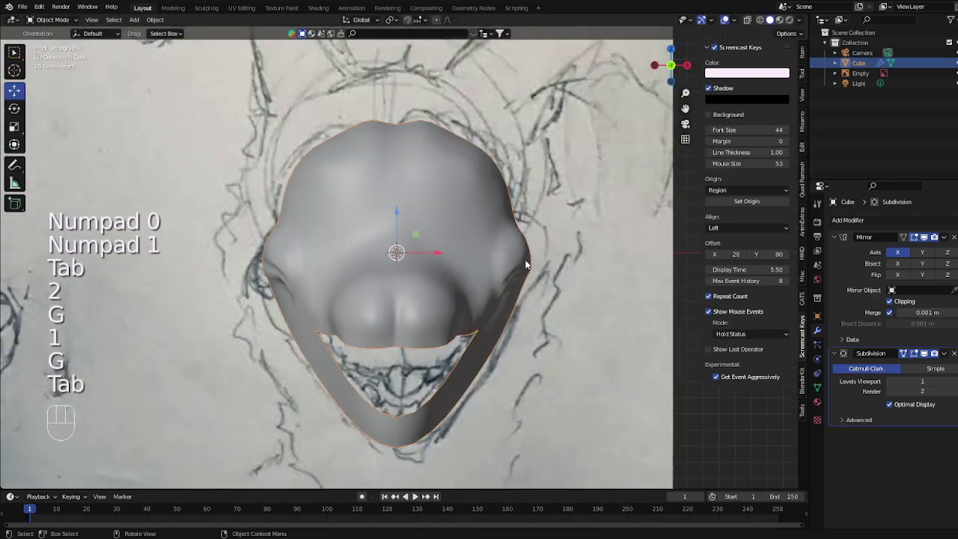
# Pull the edge and vertex of the head outline above the cheek inward at the temple
pyautogui.press('Tab')
pyautogui.press('2')
pyautogui.press('g')
pyautogui.click(510, 232)
pyautogui.press('Tab')
pyautogui.press('Tab')
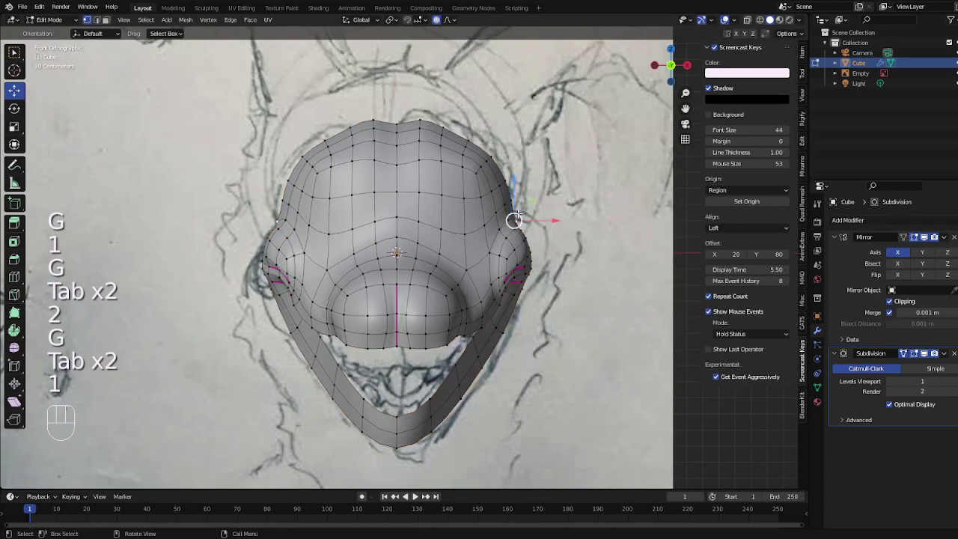
pyautogui.press('g')
pyautogui.click(495, 191)
pyautogui.press('Tab')
pyautogui.press('Tab')
pyautogui.press('1')
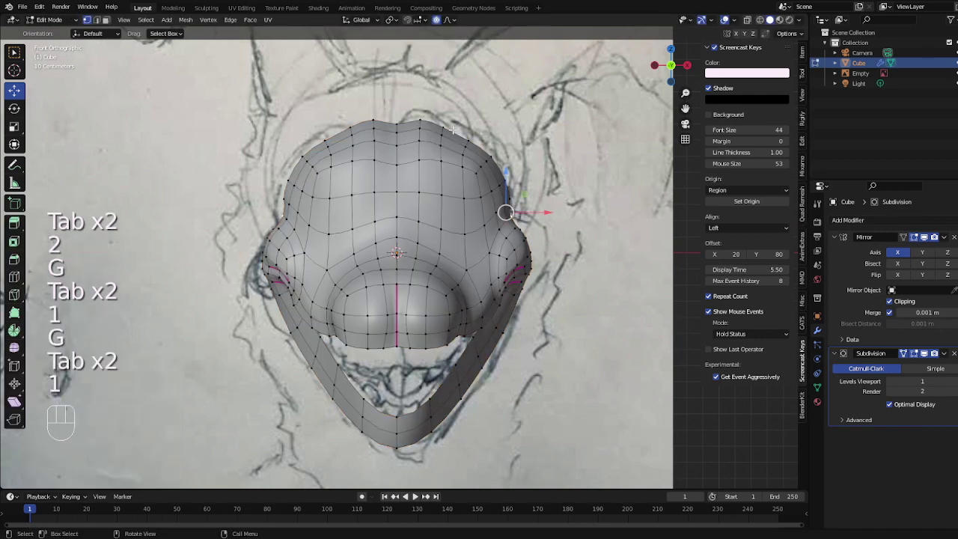
# Reposition the faces on the upper side of the forehead to follow the sketched head outline
pyautogui.moveTo(458, 162); pyautogui.dragTo(459, 164)
pyautogui.press('g')
pyautogui.click(492, 192)
pyautogui.press('Tab')
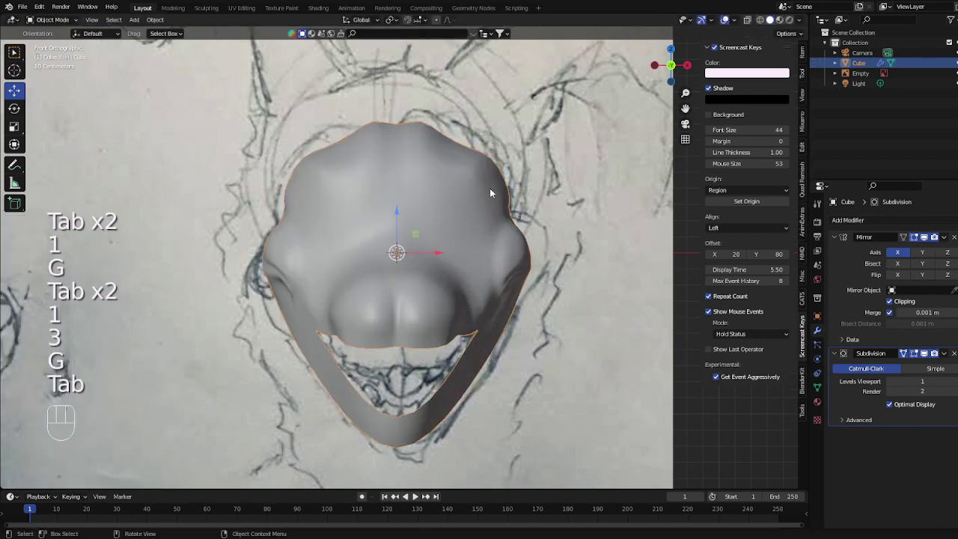
pyautogui.scroll(-3, 492, 193)
pyautogui.press('Tab')
pyautogui.press('g')
pyautogui.click(505, 197)
pyautogui.press('Tab')
pyautogui.press('Tab')
# Raise the crown vertices beside the centre line to round the top of the head
pyautogui.press('1')
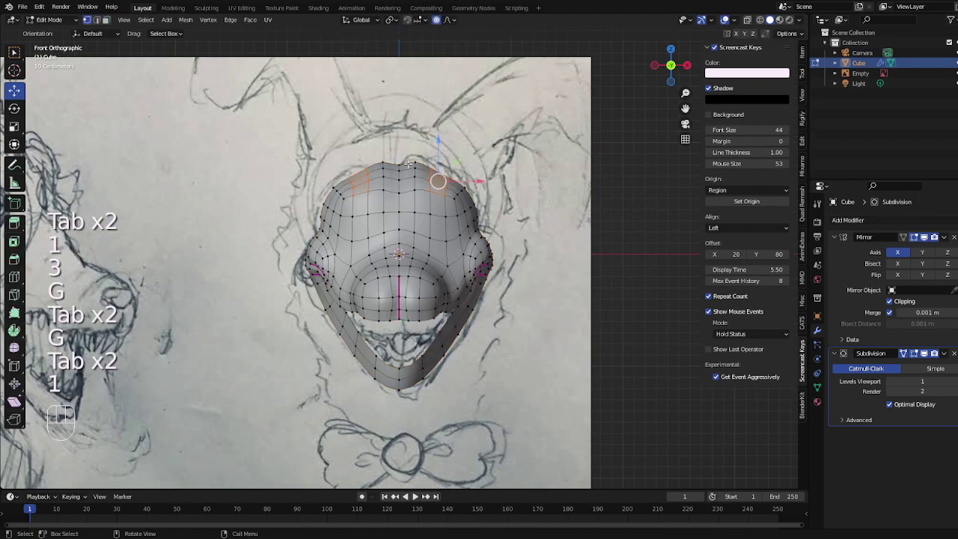
pyautogui.click(414, 157)
pyautogui.press('g')
pyautogui.click(414, 157)
pyautogui.press('g')
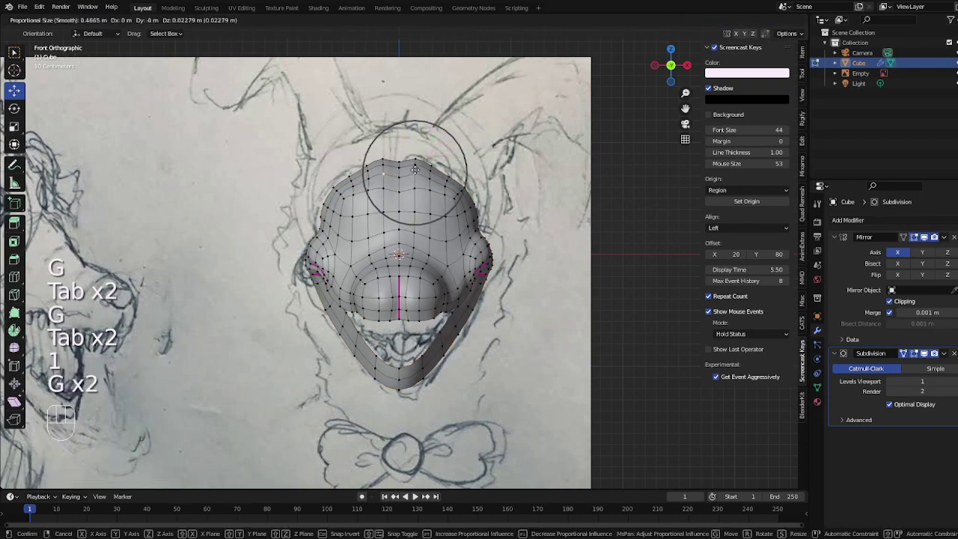
pyautogui.press('Tab')
pyautogui.press('Tab')
pyautogui.moveTo(416, 159); pyautogui.dragTo(473, 201, button='middle')
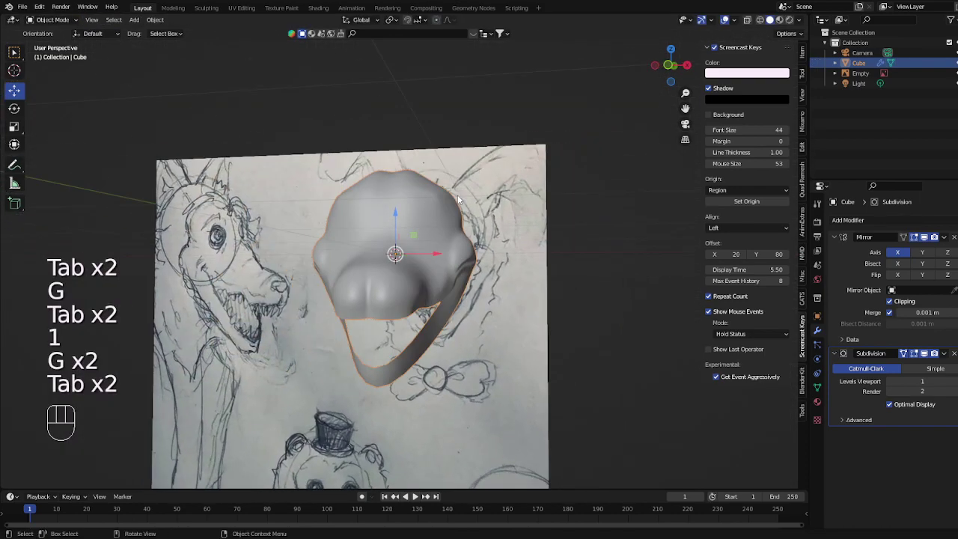
# Crease the edge at the front of the lower jaw to 1.000 and shift it along Y and Z
pyautogui.press('Tab')
pyautogui.moveTo(405, 254); pyautogui.dragTo(480, 261, button='middle')
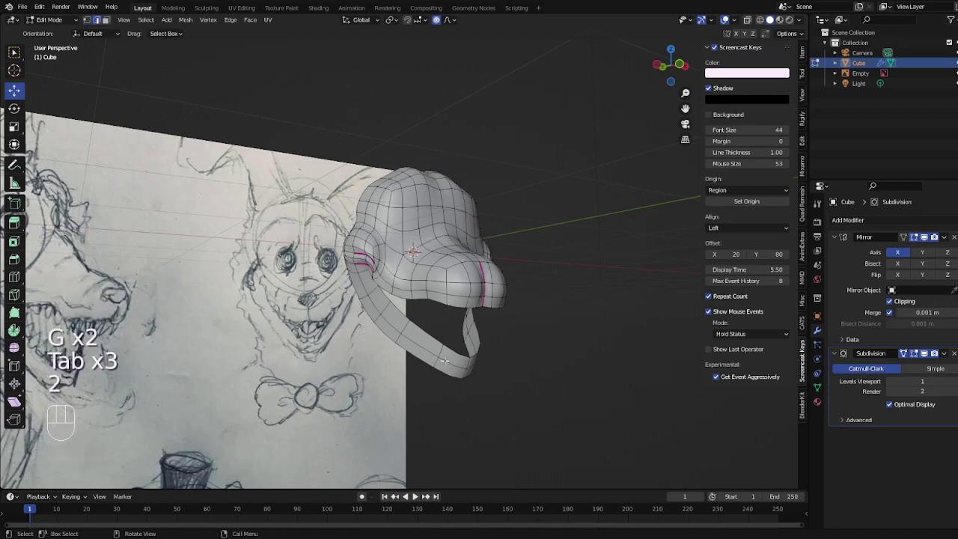
pyautogui.click(539, 361)
pyautogui.press('g')
pyautogui.press('y')
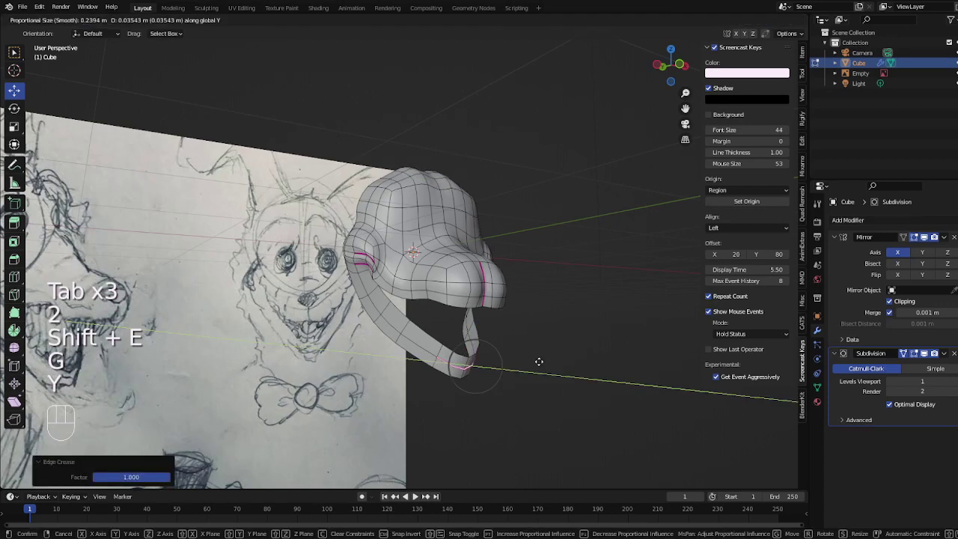
pyautogui.click(538, 362)
pyautogui.press('g')
pyautogui.press('z')
pyautogui.click(539, 359)
pyautogui.press('Tab')
pyautogui.moveTo(539, 360); pyautogui.dragTo(450, 364, button='middle')
# Move a vertex on the muzzle bridge, and adjust the neighbouring edge's height along Z
pyautogui.press('Tab')
pyautogui.moveTo(405, 274); pyautogui.dragTo(484, 286, button='middle')
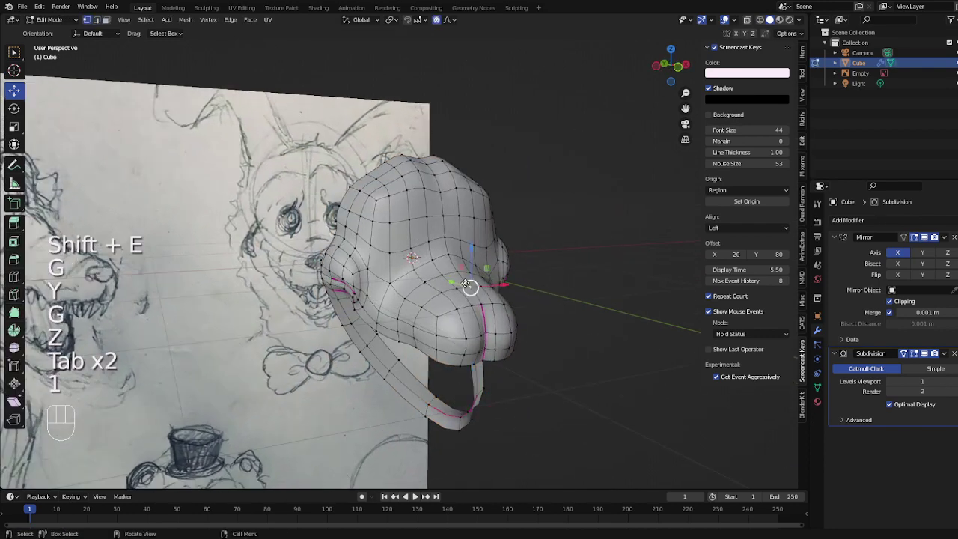
pyautogui.press('g')
pyautogui.press('x')
pyautogui.press('z')
pyautogui.click(464, 278)
pyautogui.press('2')
pyautogui.click(461, 280)
pyautogui.press('g')
pyautogui.press('z')
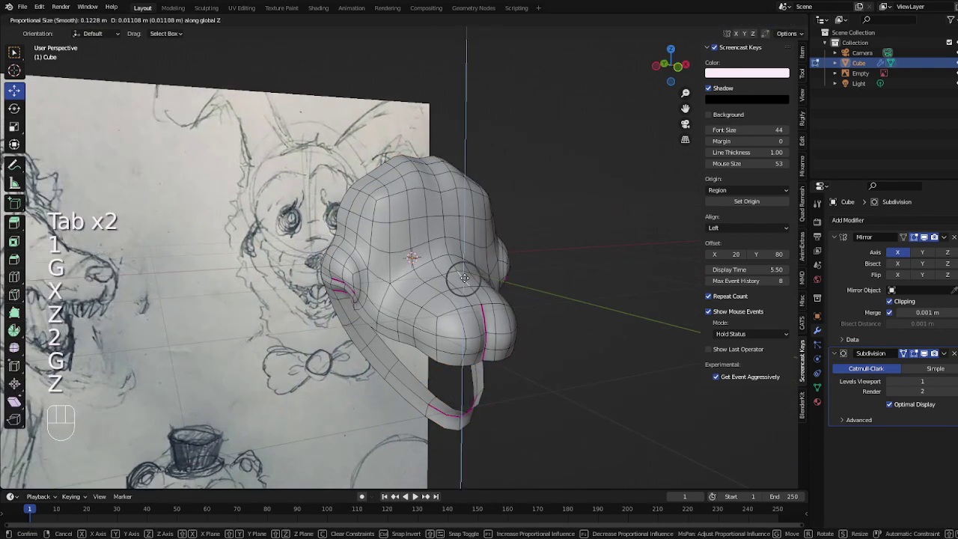
pyautogui.click(462, 278)
pyautogui.press('Tab')
pyautogui.moveTo(539, 283)
pyautogui.mouseDown(button='middle')
pyautogui.moveTo(438, 292)
pyautogui.moveTo(400, 272)
pyautogui.moveTo(374, 284)
pyautogui.moveTo(378, 294)
pyautogui.moveTo(404, 258)
pyautogui.moveTo(425, 279)
pyautogui.moveTo(404, 319)
pyautogui.moveTo(473, 255)
pyautogui.moveTo(374, 259)
pyautogui.moveTo(499, 278)
pyautogui.moveTo(470, 272)
pyautogui.moveTo(339, 298)
pyautogui.mouseUp(button='middle')
# Adjust the selected geometry around the muzzle bridge and shift a vertex there along X
pyautogui.press('Tab')
pyautogui.press('g')
pyautogui.click(424, 283)
pyautogui.press('3')
pyautogui.press('c')
pyautogui.click(383, 264)
pyautogui.press('Tab')
pyautogui.press('Tab')
pyautogui.press('1')
pyautogui.press('g')
pyautogui.press('x')
pyautogui.click(419, 260)
pyautogui.press('Tab')
# Reposition the vertices on the muzzle to refine its surface
pyautogui.press('Tab')
pyautogui.press('1')
pyautogui.press('g')
pyautogui.click(402, 334)
pyautogui.press('g')
pyautogui.click(417, 300)
pyautogui.press('Tab')
pyautogui.press('Tab')
pyautogui.press('g')
pyautogui.click(410, 304)
pyautogui.press('Tab')
# Apply an edge crease across the top of the muzzle bridge
pyautogui.press('Tab')
pyautogui.press('1')
pyautogui.hotkey('shift', 'e')
pyautogui.press('Tab')
pyautogui.press('Tab')
# Add an unshifted loop cut to the head mesh, then crease and reposition the selected muzzle-bridge edge
pyautogui.hotkey('ctrl', 'r')
pyautogui.click(481, 270)
pyautogui.rightClick(480, 270)
pyautogui.press('2')
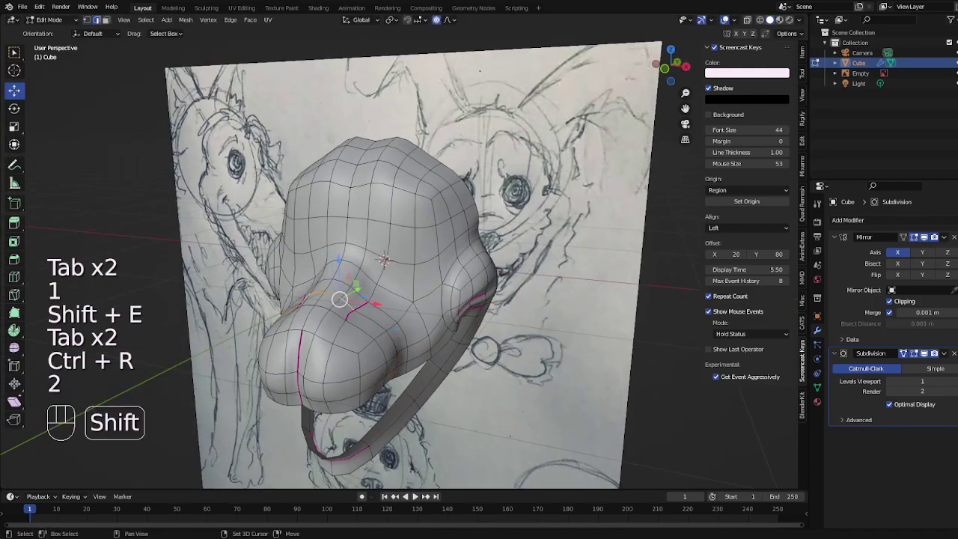
pyautogui.hotkey('shift', 'e')
pyautogui.click(492, 283)
pyautogui.press('g')
pyautogui.click(493, 287)
pyautogui.press('Tab')
pyautogui.moveTo(493, 286); pyautogui.dragTo(430, 313, button='middle')
# Adjust the height of the muzzle-bridge edge at the crease along Z and refine its position
pyautogui.press('Tab')
pyautogui.press('Tab')
pyautogui.press('Tab')
pyautogui.press('Tab')
pyautogui.press('Tab')
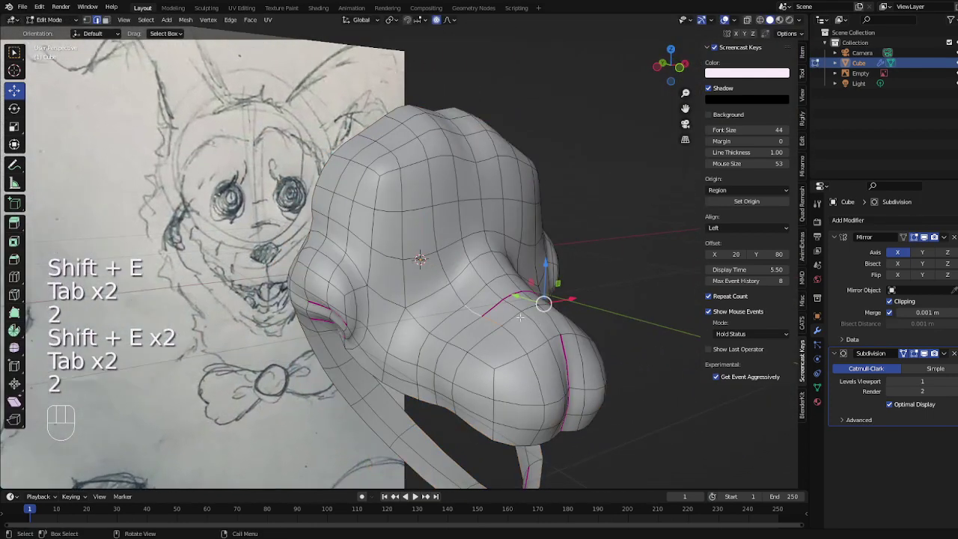
pyautogui.press('z')
pyautogui.click(544, 294)
pyautogui.press('g')
pyautogui.moveTo(545, 294); pyautogui.dragTo(440, 310, button='middle')
pyautogui.click(580, 300)
pyautogui.press('Tab')
pyautogui.press('Tab')
# Shift the vertex and edge just behind the muzzle-bridge crease along Y
pyautogui.keyDown('shift'); pyautogui.moveTo(265, 288); pyautogui.dragTo(339, 286, button='middle'); pyautogui.keyUp('shift')
pyautogui.scroll(4, 339, 286)
pyautogui.press('g')
pyautogui.press('y')
pyautogui.click(308, 282)
pyautogui.press('2')
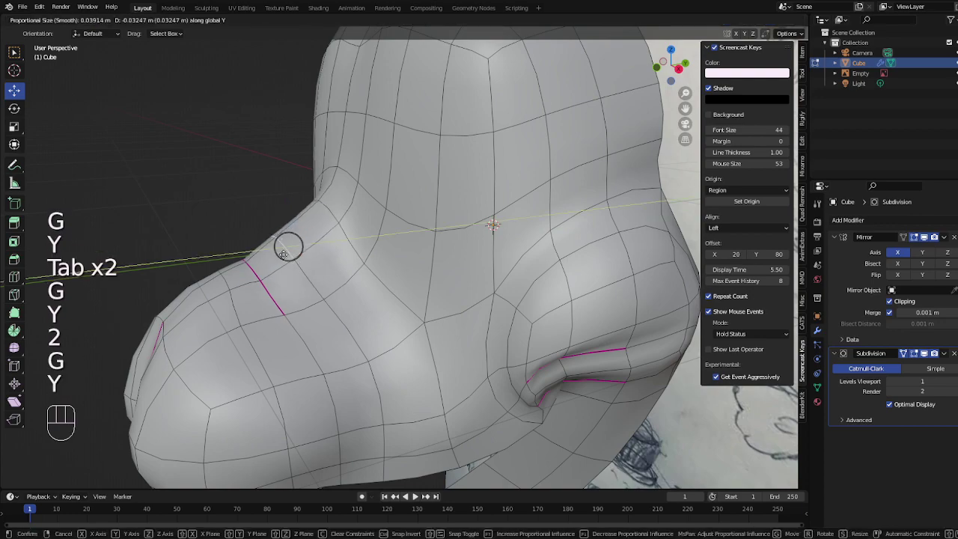
pyautogui.click(284, 253)
# Adjust the height of the edge behind the muzzle-bridge crease along Z
pyautogui.press('Tab')
pyautogui.moveTo(293, 253); pyautogui.dragTo(293, 242, button='middle')
pyautogui.press('Tab')
pyautogui.press('g')
pyautogui.press('z')
pyautogui.click(293, 242)
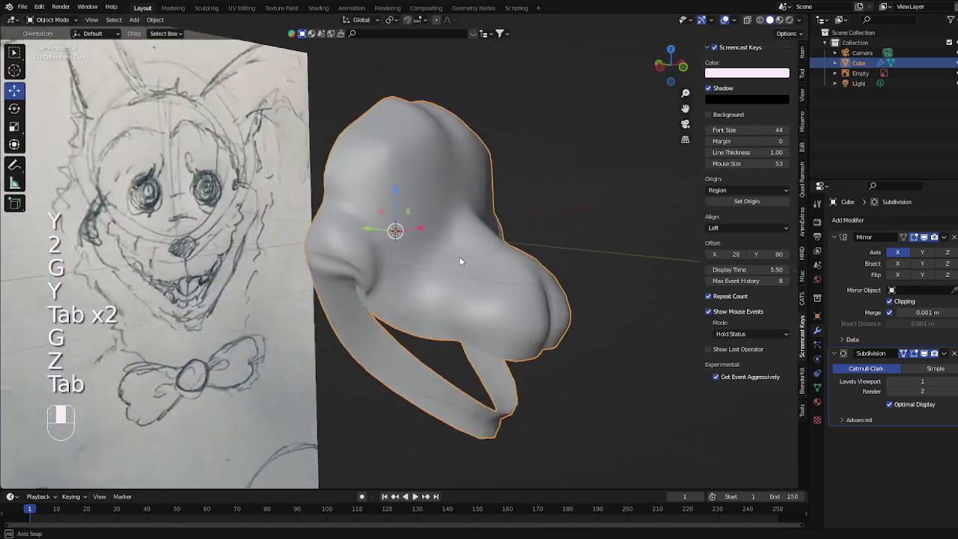
# Crease the edge just behind the existing muzzle-bridge crease and lower it about 0.025 m along Z
pyautogui.moveTo(459, 257); pyautogui.dragTo(314, 254, button='middle')
pyautogui.press('Tab')
pyautogui.hotkey('ctrl', 'r')
pyautogui.press('Tab')
pyautogui.scroll(3, 308, 238)
pyautogui.press('2')
pyautogui.press('Tab')
pyautogui.scroll(-2, 278, 254)
pyautogui.press('Tab')
pyautogui.press('Tab')
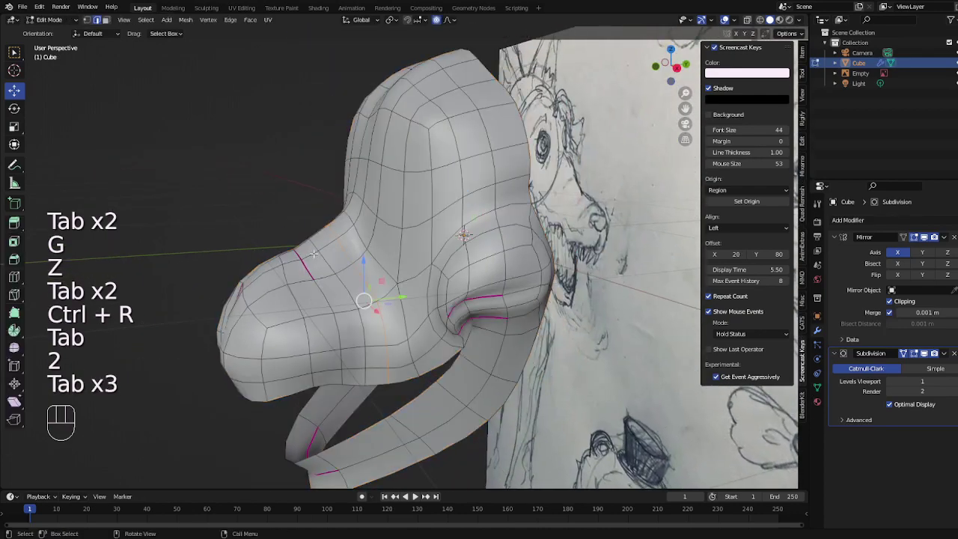
pyautogui.press('z')
pyautogui.click(422, 229)
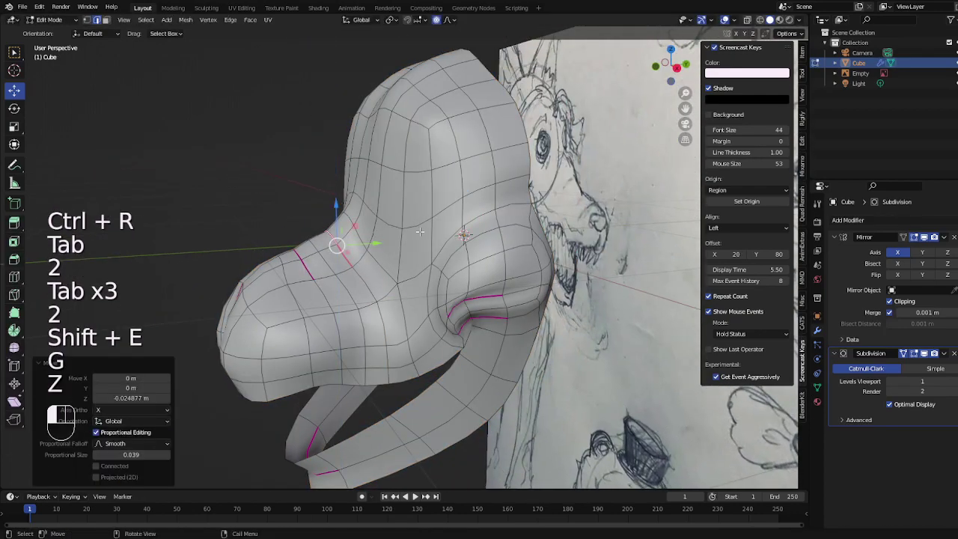
# Shift the newly creased muzzle-bridge edge and an adjoining vertex along Y
pyautogui.press('g')
pyautogui.press('y')
pyautogui.click(424, 230)
pyautogui.press('Tab')
pyautogui.moveTo(425, 230); pyautogui.dragTo(546, 231, button='middle')
pyautogui.press('Tab')
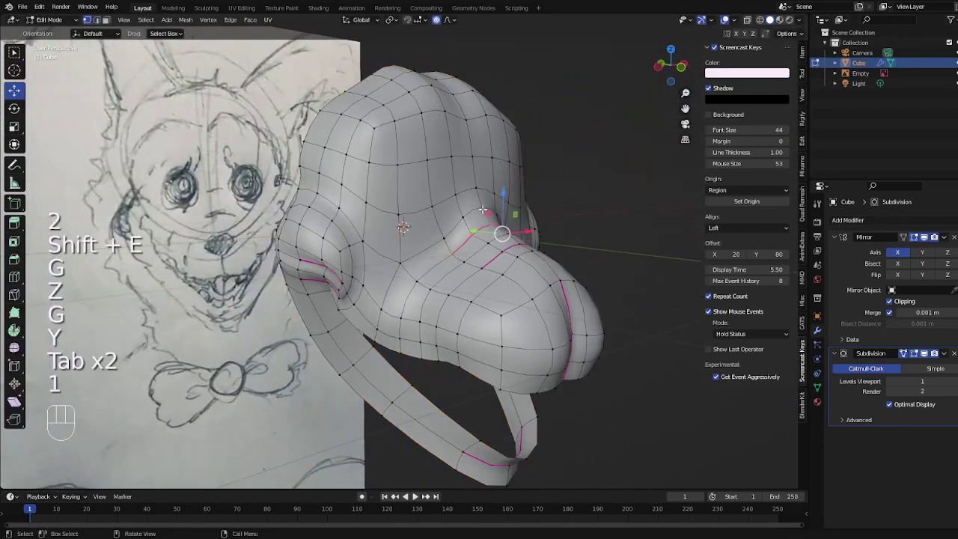
pyautogui.press('g')
pyautogui.press('y')
pyautogui.click(487, 209)
pyautogui.press('Tab')
pyautogui.scroll(-3, 487, 210)
pyautogui.moveTo(487, 210); pyautogui.dragTo(427, 212, button='middle')
# Adjust the height of the centreline vertex at the muzzle bridge along Z from the front view
pyautogui.press('KP_1')
pyautogui.press('Tab')
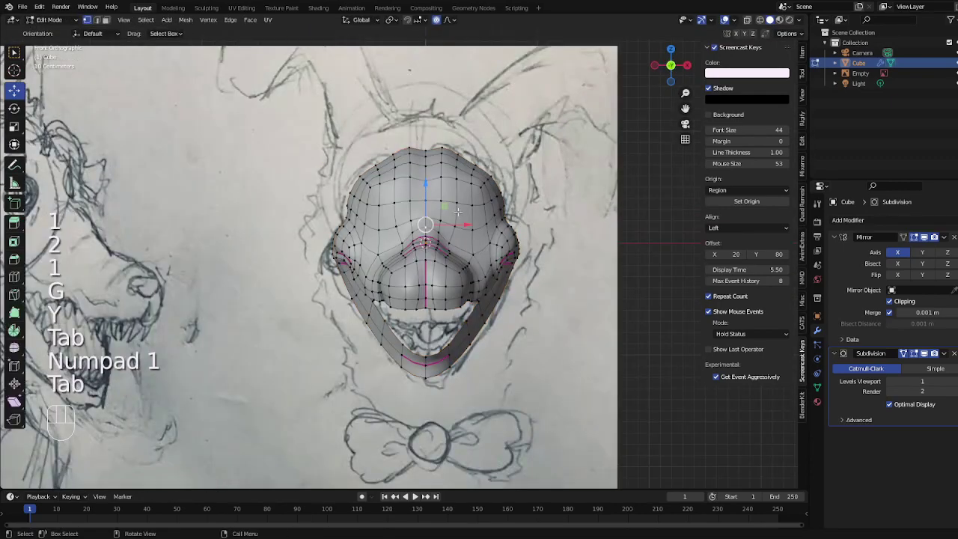
pyautogui.press('g')
pyautogui.press('z')
pyautogui.scroll(3, 430, 262)
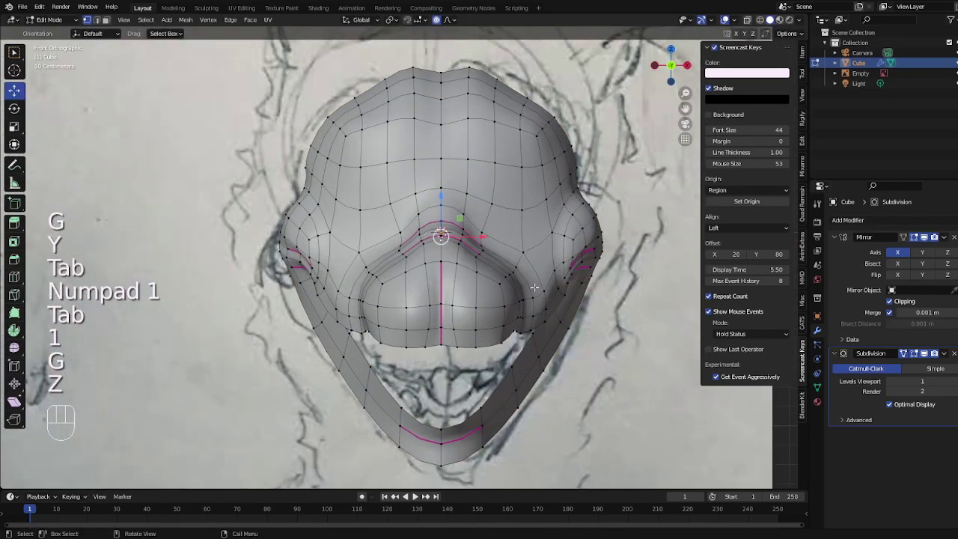
pyautogui.press('Tab')
pyautogui.scroll(-5, 442, 269)
pyautogui.moveTo(509, 289); pyautogui.dragTo(427, 291, button='middle')
pyautogui.press('Tab')
pyautogui.scroll(2, 380, 275)
# Refine the central muzzle-bridge vertex along Z and Y with proportional editing
pyautogui.moveTo(374, 262); pyautogui.dragTo(363, 271, button='middle')
pyautogui.press('g')
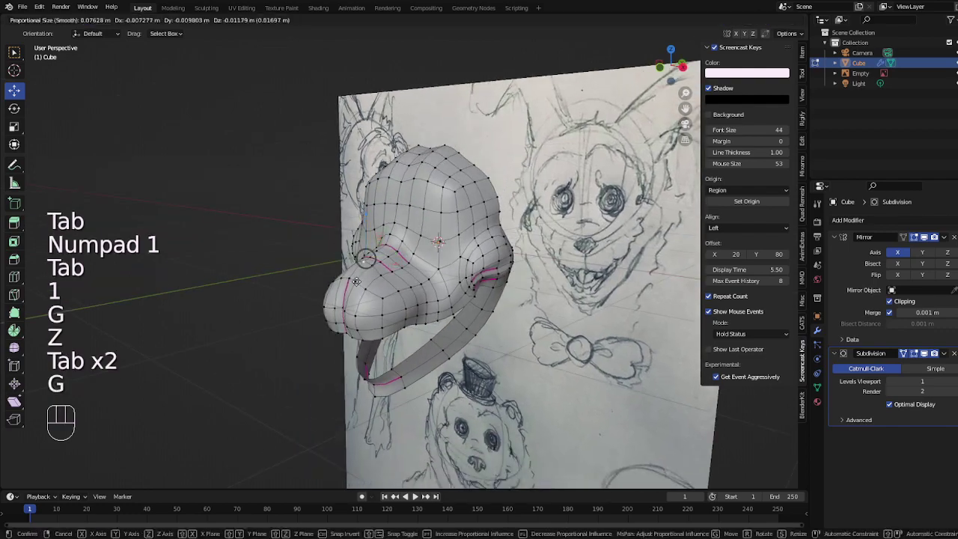
pyautogui.press('z')
pyautogui.press('g')
pyautogui.press('z')
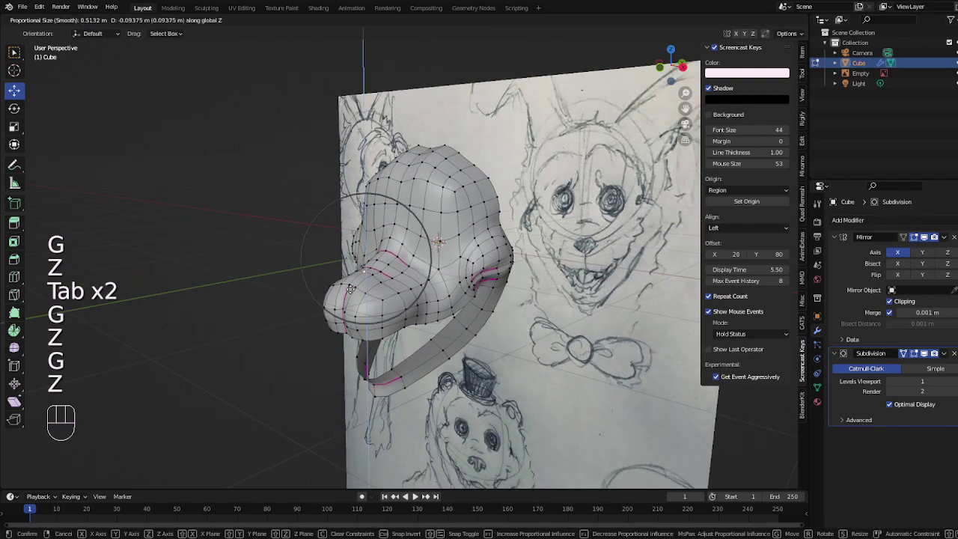
pyautogui.click(345, 284)
pyautogui.press('g')
pyautogui.press('y')
pyautogui.click(336, 289)
pyautogui.press('Tab')
pyautogui.moveTo(335, 288)
pyautogui.mouseDown(button='middle')
pyautogui.moveTo(480, 285)
pyautogui.moveTo(410, 274)
pyautogui.mouseUp(button='middle')
pyautogui.press('KP_1')
pyautogui.press('Tab')
pyautogui.press('Tab')
pyautogui.press('Tab')
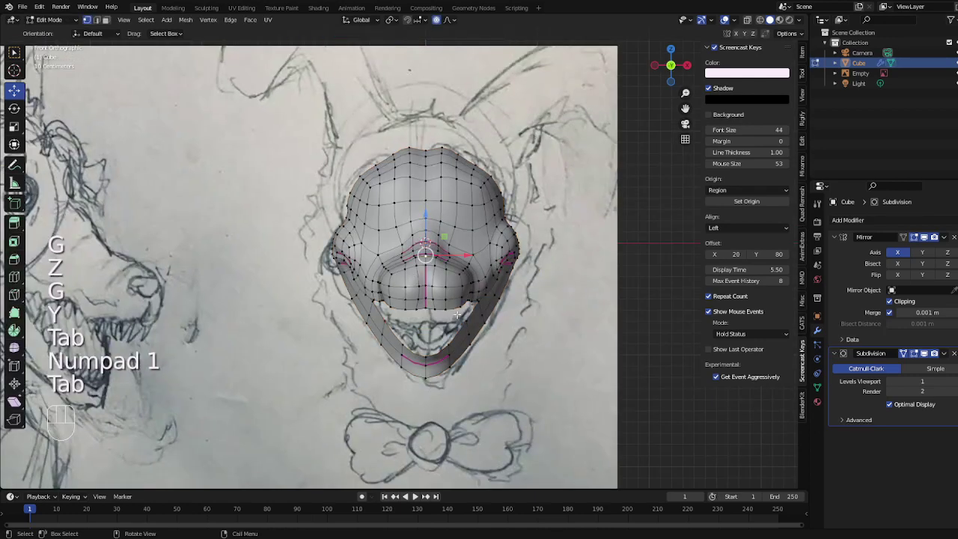
# Smooth all vertices of the head mesh with a smoothing value of 0.214
pyautogui.press('Tab')
pyautogui.press('Tab')
pyautogui.press('a')
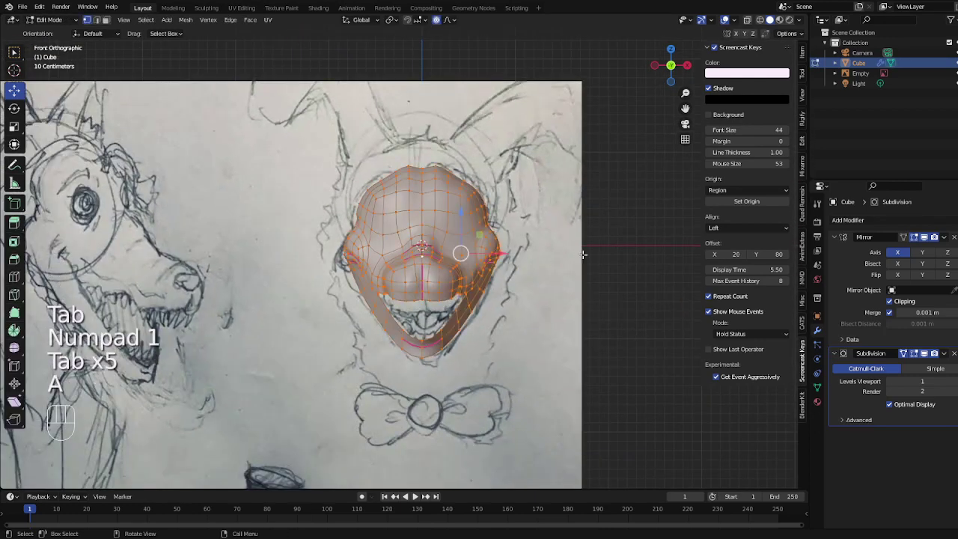
pyautogui.press('1')
pyautogui.rightClick(584, 255)
pyautogui.click(586, 255)
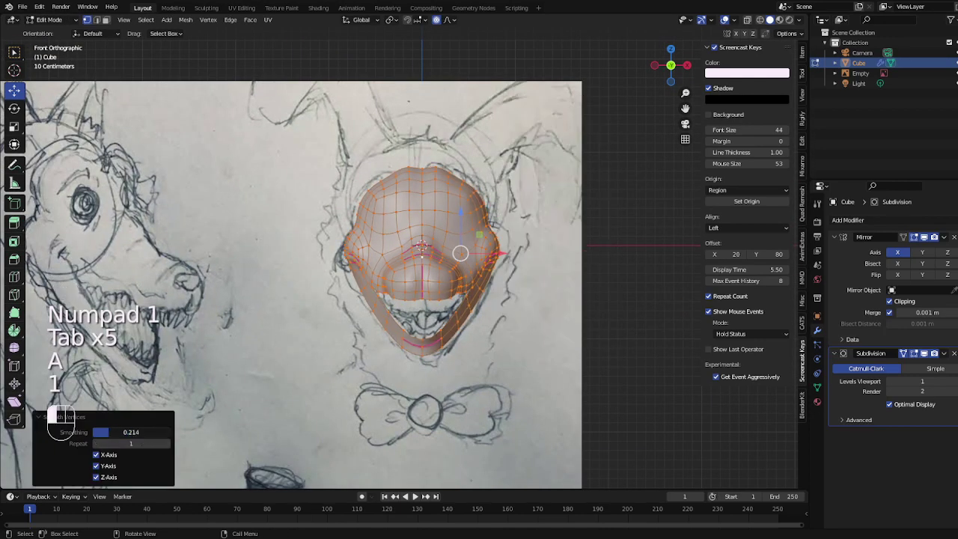
pyautogui.press('Tab')
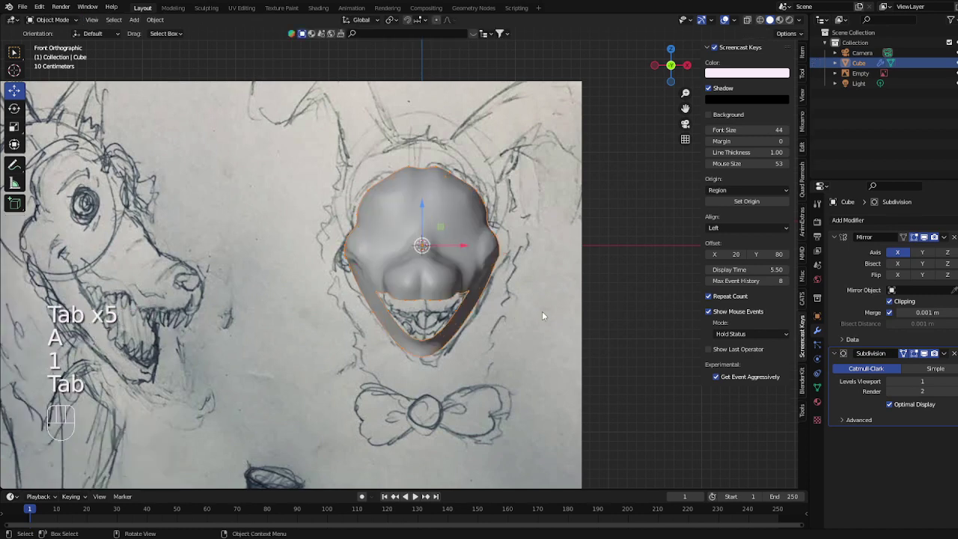
# Compare the head with the front sketch by toggling X-ray, and return to editing the head mesh
pyautogui.scroll(3, 597, 308)
pyautogui.press('Tab')
pyautogui.press('Tab')
pyautogui.click(597, 307)
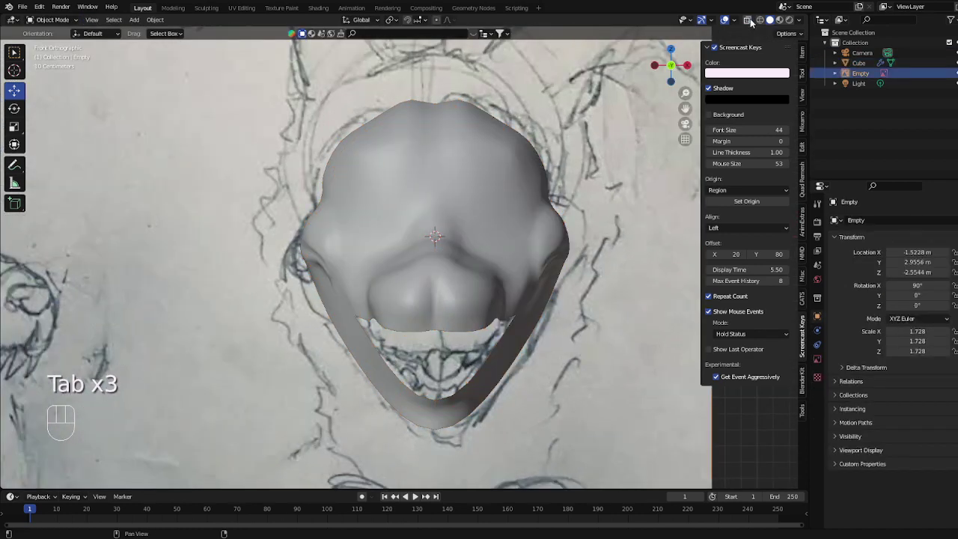
pyautogui.click(748, 20)
pyautogui.click(747, 21)
pyautogui.click(509, 208)
pyautogui.press('Tab')
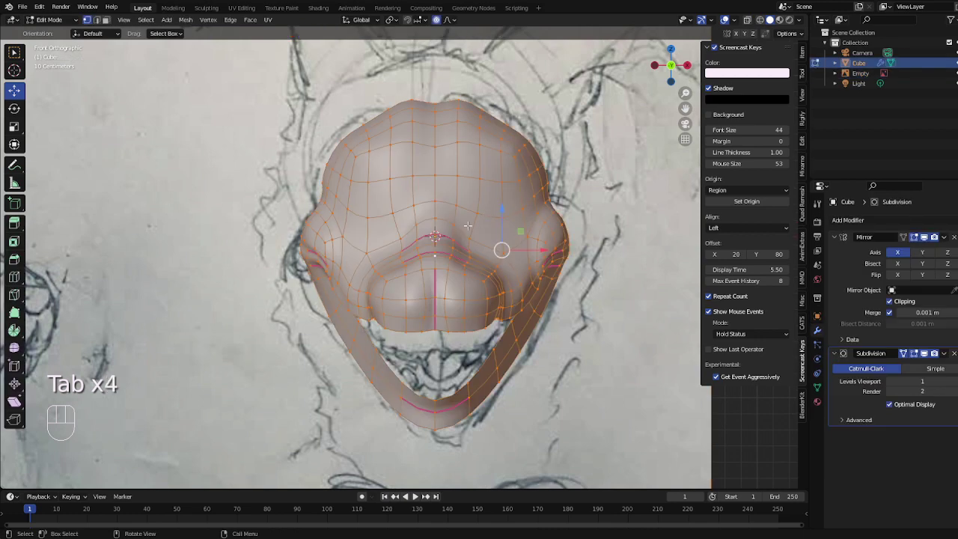
# Move the vertex at the outer side of the eye area about 0.092 m along X and -0.013 m along Z
pyautogui.press('3')
pyautogui.press('1')
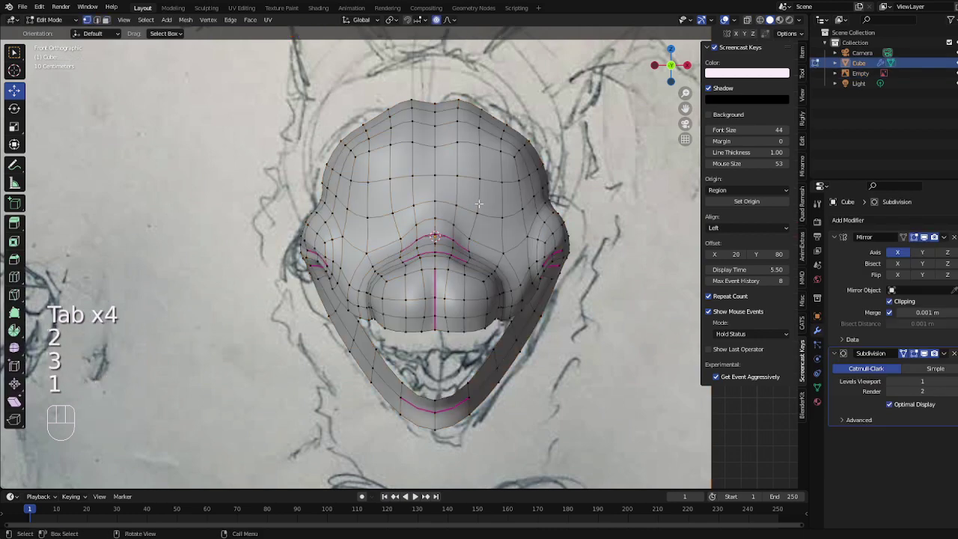
pyautogui.press('g')
pyautogui.press('g')
pyautogui.press('3')
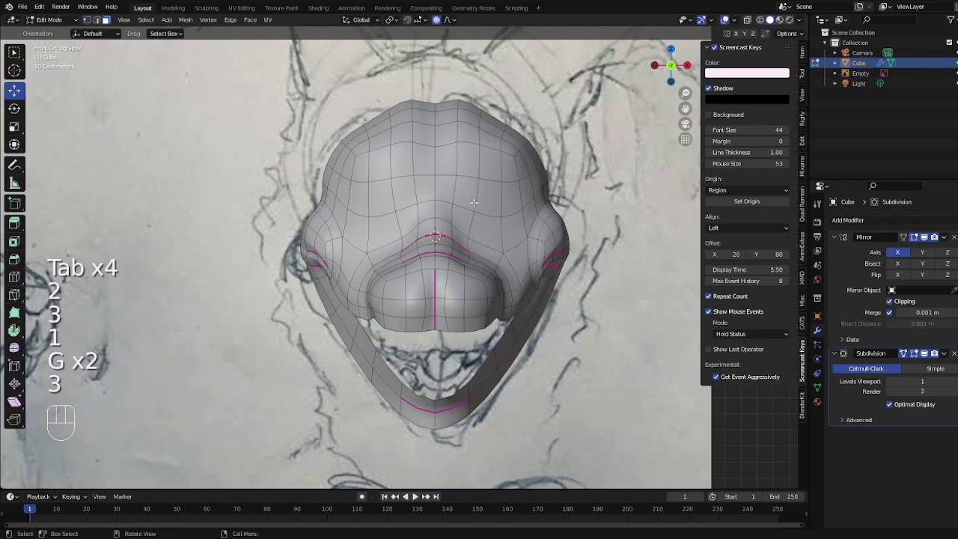
pyautogui.press('g')
pyautogui.click(517, 222)
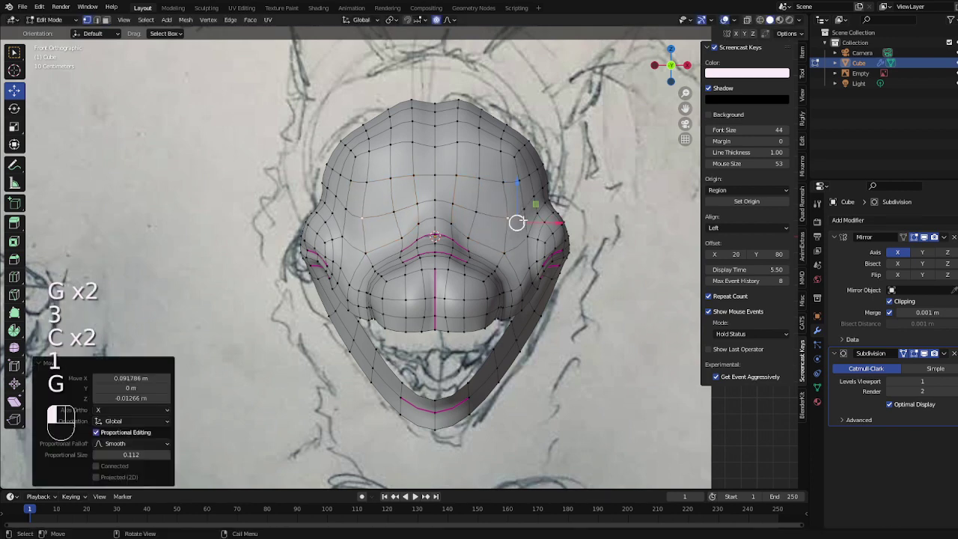
pyautogui.press('g')
pyautogui.rightClick(484, 215)
# Inset the four eye-area faces by about 0.019 m and delete the inner faces to open the eye holes
pyautogui.press('3')
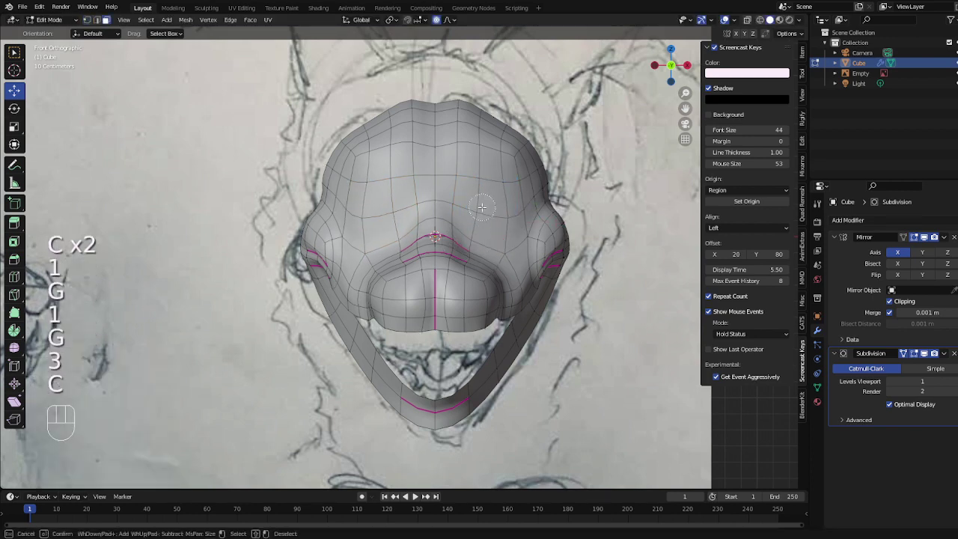
pyautogui.moveTo(529, 212)
pyautogui.mouseDown(button='middle')
pyautogui.moveTo(494, 213)
pyautogui.moveTo(586, 223)
pyautogui.moveTo(484, 218)
pyautogui.moveTo(442, 230)
pyautogui.moveTo(464, 167)
pyautogui.mouseUp(button='middle')
pyautogui.moveTo(494, 218)
pyautogui.mouseDown(button='middle')
pyautogui.moveTo(453, 236)
pyautogui.moveTo(513, 220)
pyautogui.mouseUp(button='middle')
pyautogui.press('KP_1')
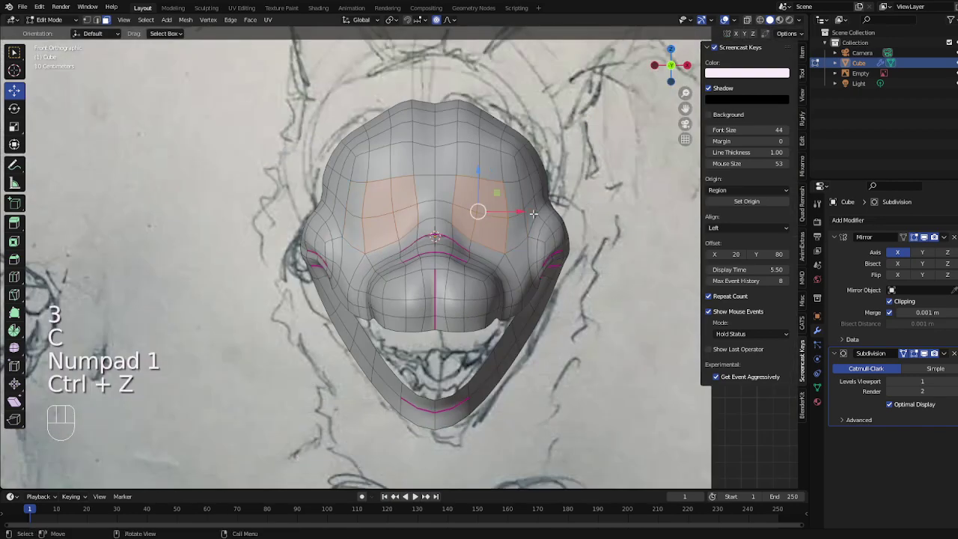
pyautogui.press('i')
pyautogui.click(561, 255)
pyautogui.press('3')
pyautogui.rightClick(563, 262)
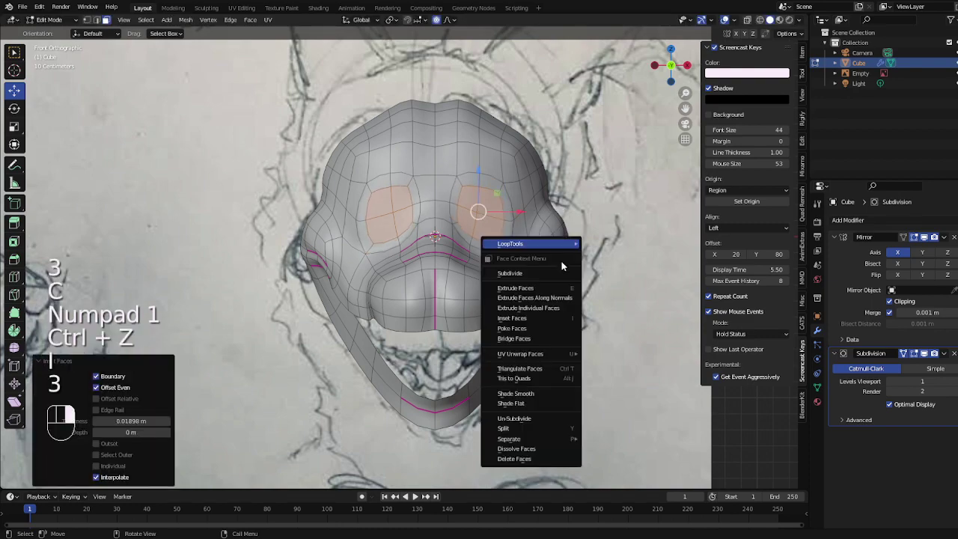
pyautogui.click(529, 458)
# Try to reposition the outer edge of the eye hole freely and along Y, and undo both moves
pyautogui.press('2')
pyautogui.press('g')
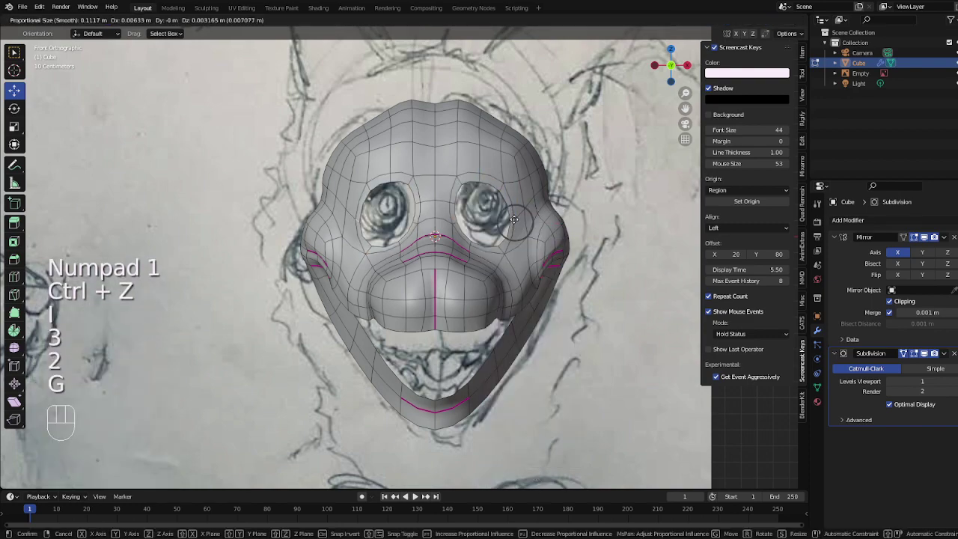
pyautogui.click(522, 218)
pyautogui.moveTo(522, 218)
pyautogui.mouseDown(button='middle')
pyautogui.moveTo(450, 234)
pyautogui.moveTo(538, 232)
pyautogui.moveTo(384, 244)
pyautogui.moveTo(555, 237)
pyautogui.moveTo(524, 232)
pyautogui.mouseUp(button='middle')
pyautogui.press('g')
pyautogui.press('y')
pyautogui.click(452, 238)
pyautogui.press('Tab')
pyautogui.press('KP_1')
pyautogui.hotkey('ctrl', 'z')
pyautogui.hotkey('ctrl', 'z')
pyautogui.press('Tab')
pyautogui.press('Tab')
pyautogui.press('KP_1')
pyautogui.scroll(4, 522, 230)
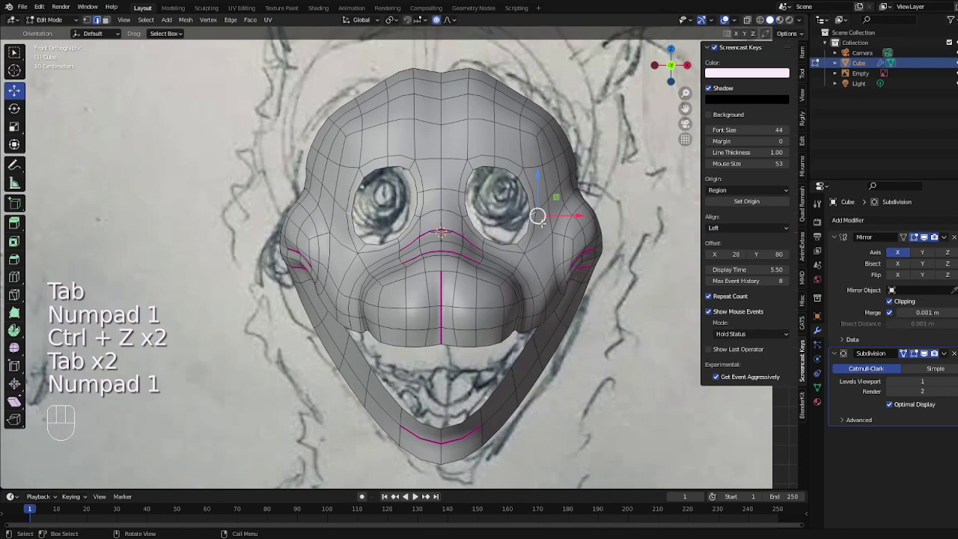
# Move the outer eye-hole edge about 0.05 m along X and 0.18 m along Y with proportional editing
pyautogui.press('g')
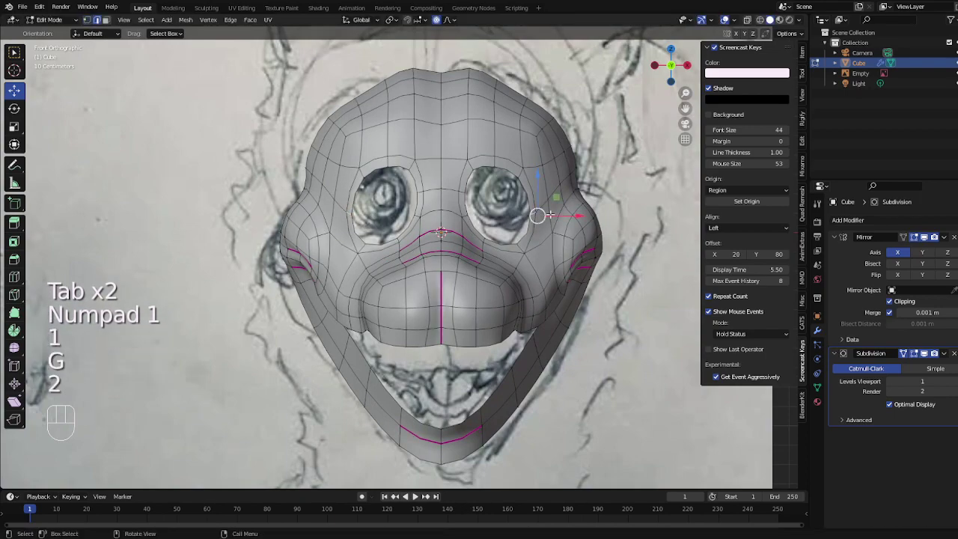
pyautogui.press('g')
pyautogui.press('x')
pyautogui.click(554, 212)
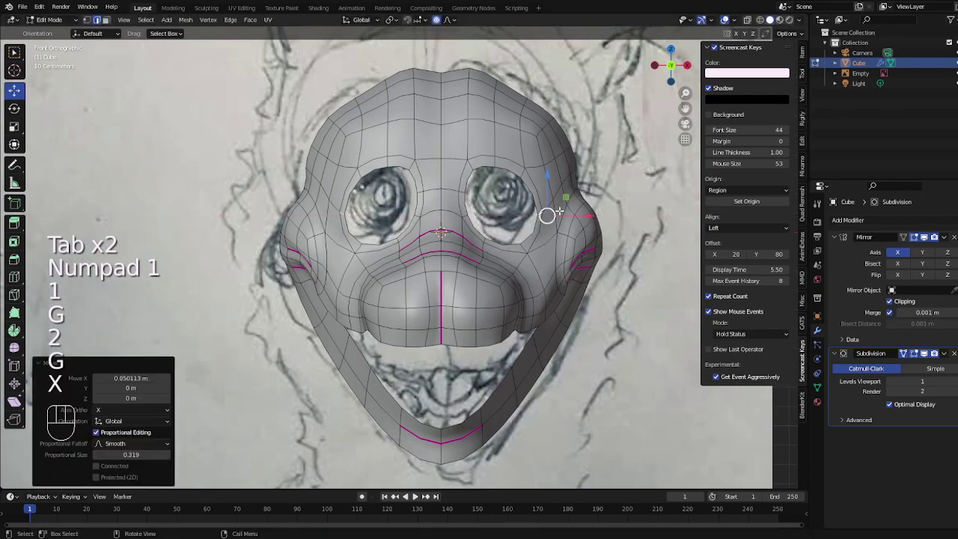
pyautogui.moveTo(548, 215); pyautogui.dragTo(391, 250, button='middle')
pyautogui.press('g')
pyautogui.press('y')
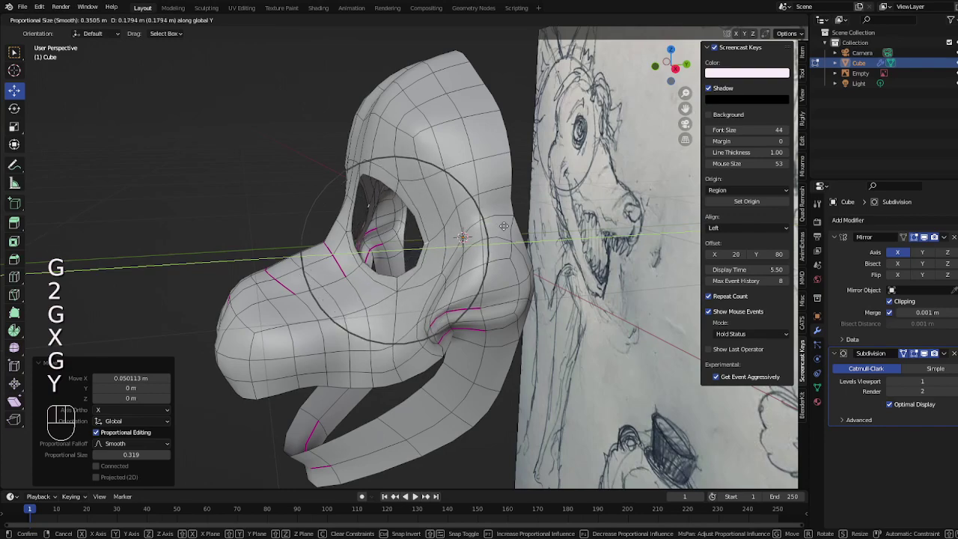
pyautogui.click(503, 225)
pyautogui.press('Tab')
pyautogui.moveTo(503, 225); pyautogui.dragTo(532, 228, button='middle')
pyautogui.press('Tab')
pyautogui.press('Tab')
# Reposition an edge and a vertex along the lower rim of the eye hole to follow the sketch
pyautogui.press('KP_1')
pyautogui.press('Tab')
pyautogui.click(518, 233)
pyautogui.press('g')
pyautogui.click(488, 242)
pyautogui.press('1')
pyautogui.press('g')
pyautogui.click(488, 247)
# Smooth the vertices of the loop running between the eye hole and the cheek
pyautogui.press('Tab')
pyautogui.press('Tab')
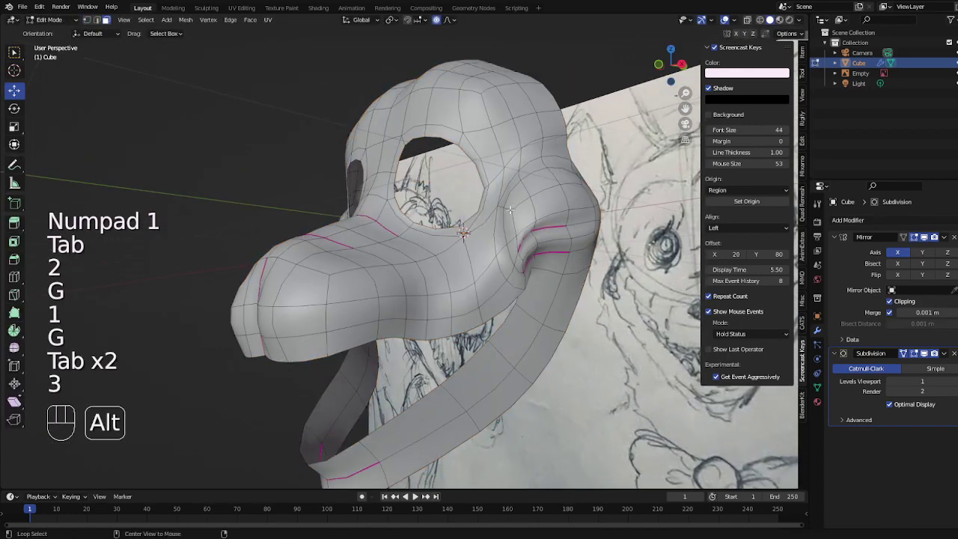
pyautogui.press('1')
pyautogui.rightClick(624, 237)
pyautogui.click(598, 385)
pyautogui.press('Tab')
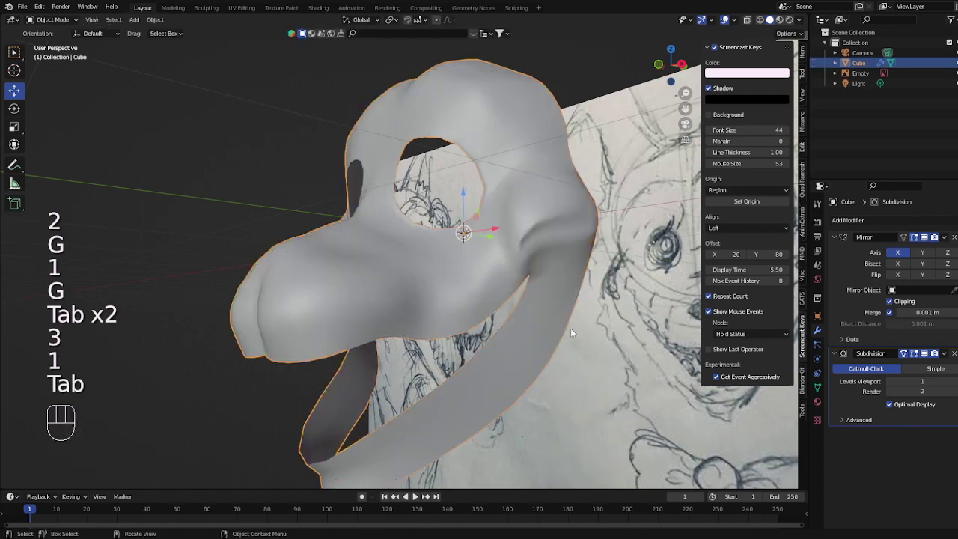
# Reposition the vertex at the mouth corner below the cheek crease
pyautogui.press('Tab')
pyautogui.press('1')
pyautogui.moveTo(571, 318); pyautogui.dragTo(540, 298, button='middle')
pyautogui.click(517, 287)
pyautogui.press('g')
pyautogui.click(530, 268)
# Split the mesh at the mouth-corner edge beneath the cheek crease
pyautogui.press('2')
pyautogui.press('2')
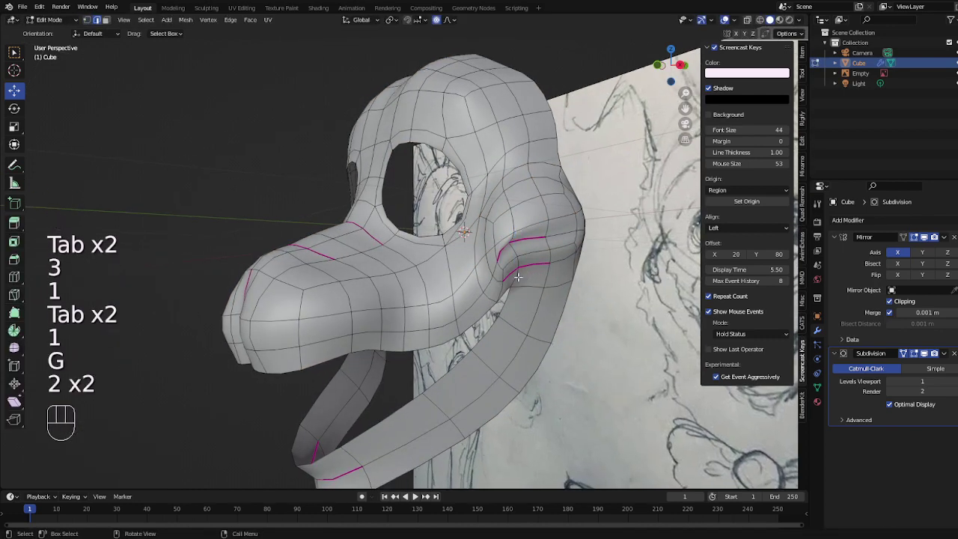
pyautogui.hotkey('alt', 'm')
pyautogui.click(553, 302)
pyautogui.press('Tab')
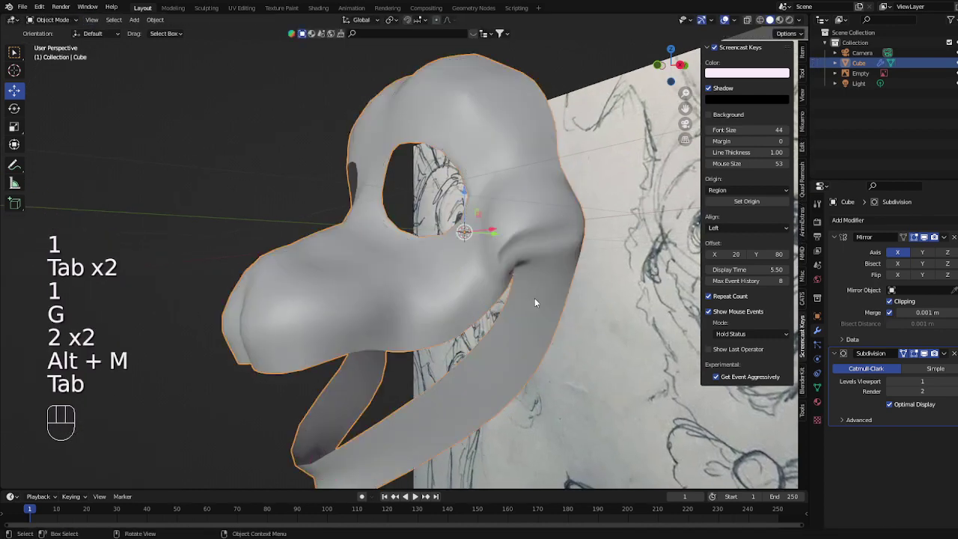
# Reposition a vertex between the eye hole and cheek and another at the mouth corner
pyautogui.press('Tab')
pyautogui.press('1')
pyautogui.press('Tab')
pyautogui.moveTo(519, 284)
pyautogui.mouseDown(button='middle')
pyautogui.moveTo(470, 228)
pyautogui.moveTo(517, 251)
pyautogui.moveTo(505, 288)
pyautogui.mouseUp(button='middle')
pyautogui.press('Tab')
pyautogui.press('g')
pyautogui.click(483, 196)
pyautogui.press('Tab')
pyautogui.press('Tab')
pyautogui.click(497, 281)
pyautogui.press('g')
pyautogui.click(490, 279)
# Add a loop cut between the muzzle and cheek and reposition the upper-lip vertex near the mouth corner
pyautogui.hotkey('ctrl', 'r')
pyautogui.doubleClick(479, 278)
pyautogui.click(470, 298)
pyautogui.press('1')
pyautogui.press('g')
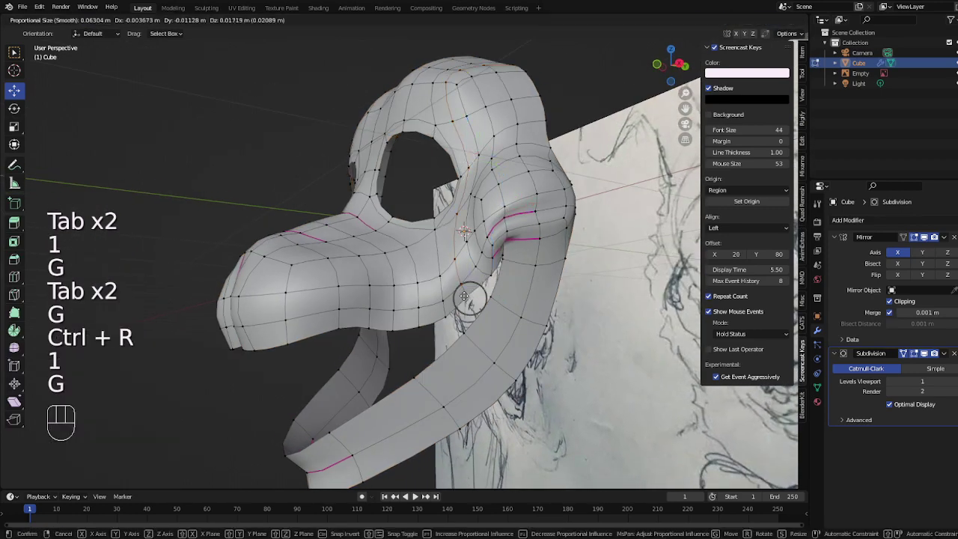
pyautogui.click(461, 286)
pyautogui.press('Tab')
pyautogui.press('Tab')
pyautogui.press('g')
pyautogui.press('Tab')
pyautogui.moveTo(460, 286); pyautogui.dragTo(521, 284, button='middle')
pyautogui.press('KP_1')
pyautogui.press('Tab')
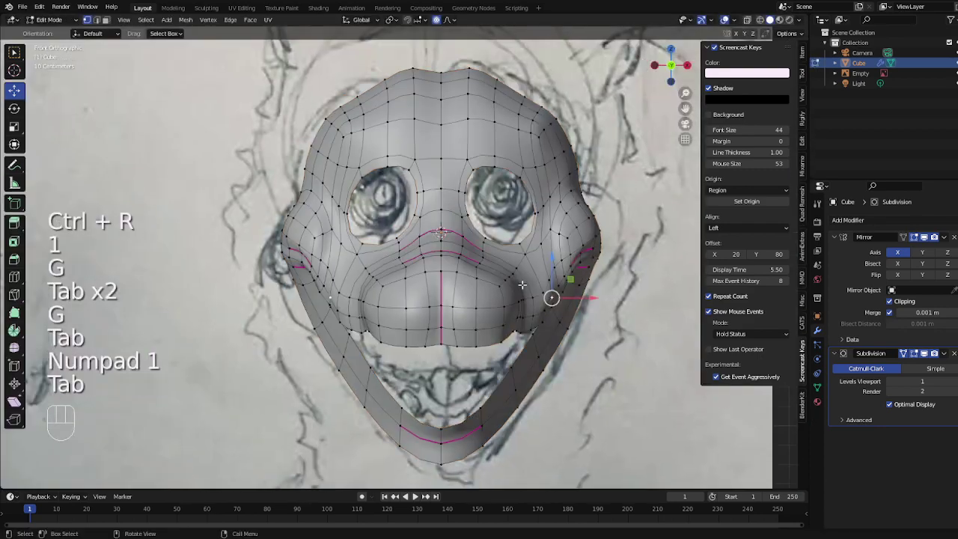
# Reposition the edge on the upper side of the muzzle with proportional editing
pyautogui.press('3')
pyautogui.press('2')
pyautogui.press('g')
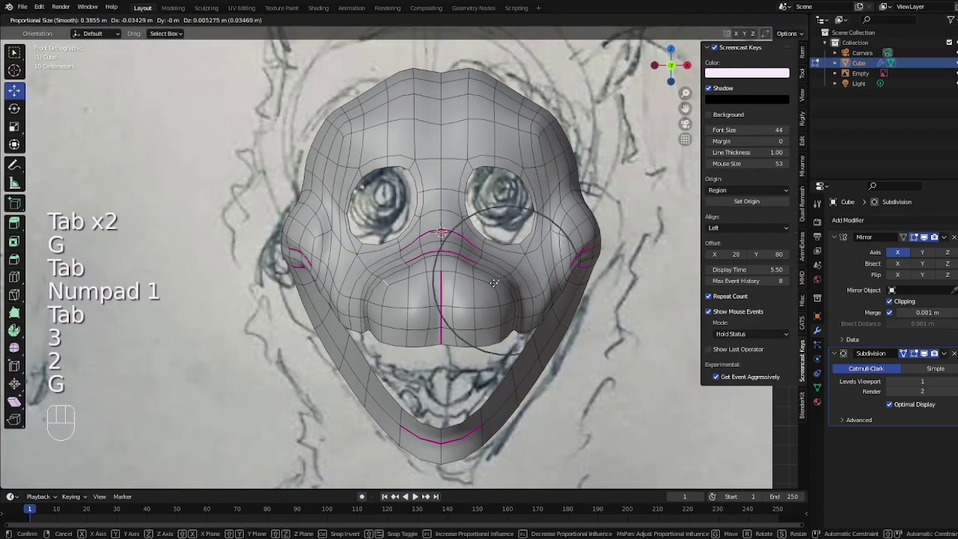
pyautogui.click(494, 283)
pyautogui.press('Tab')
pyautogui.scroll(-1, 492, 374)
pyautogui.moveTo(492, 375)
pyautogui.mouseDown(button='middle')
pyautogui.moveTo(443, 364)
pyautogui.moveTo(445, 372)
pyautogui.moveTo(571, 372)
pyautogui.moveTo(578, 383)
pyautogui.moveTo(479, 374)
pyautogui.mouseUp(button='middle')
pyautogui.scroll(-4, 446, 372)
pyautogui.scroll(4, 526, 210)
pyautogui.press('Tab')
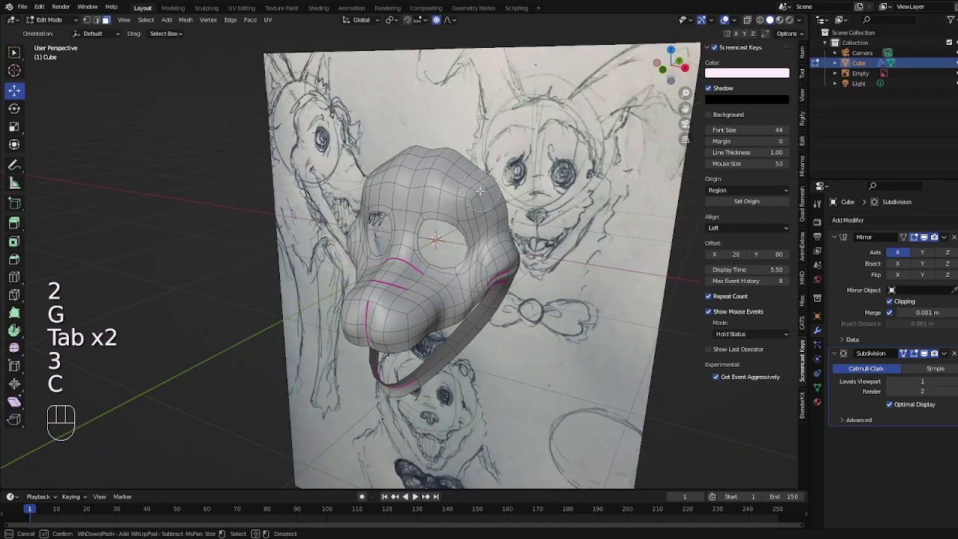
pyautogui.press('1')
pyautogui.rightClick(577, 195)
# Reposition the forehead vertex above the outer part of the eye hole with smooth proportional editing in front view
pyautogui.press('Tab')
pyautogui.press('KP_1')
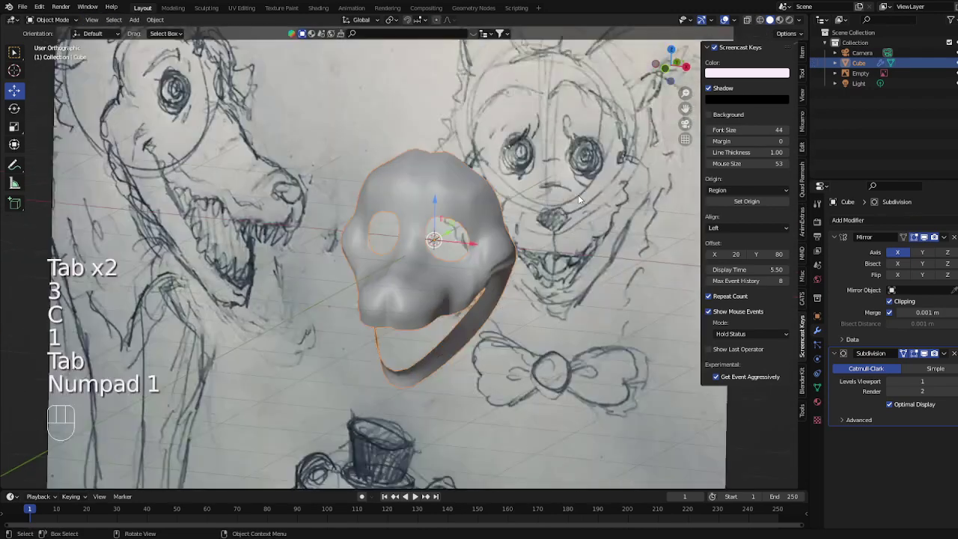
pyautogui.press('Tab')
pyautogui.press('1')
pyautogui.press('g')
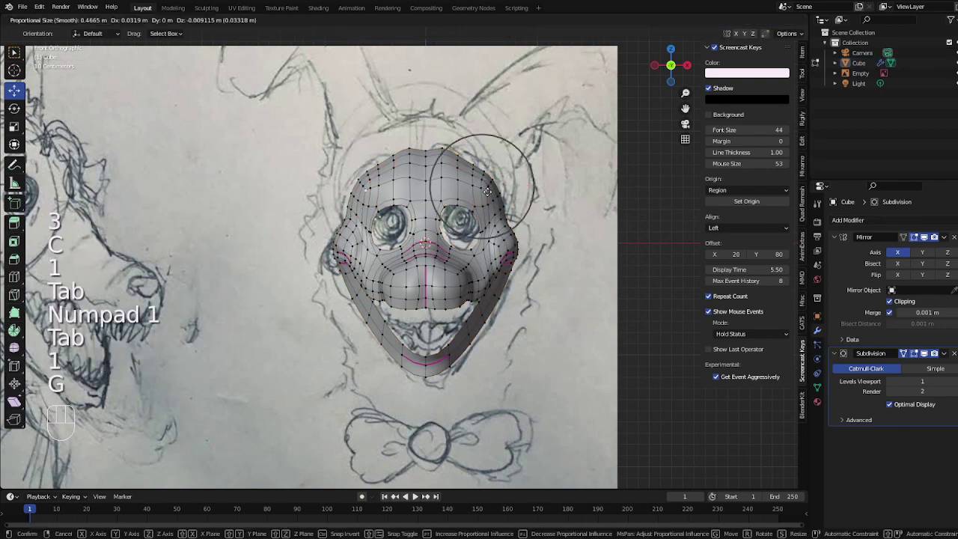
pyautogui.press('Tab')
pyautogui.moveTo(445, 209); pyautogui.dragTo(488, 159, button='middle')
pyautogui.press('Tab')
pyautogui.scroll(2, 488, 159)
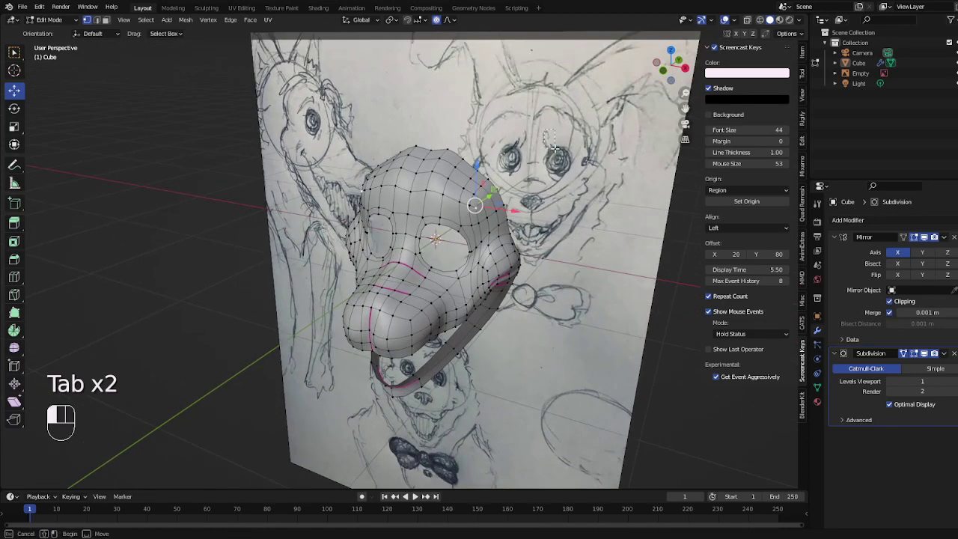
# Shift the inner brow vertex above the eye hole along Y and along X with proportional editing
pyautogui.scroll(1, 428, 222)
pyautogui.press('g')
pyautogui.press('y')
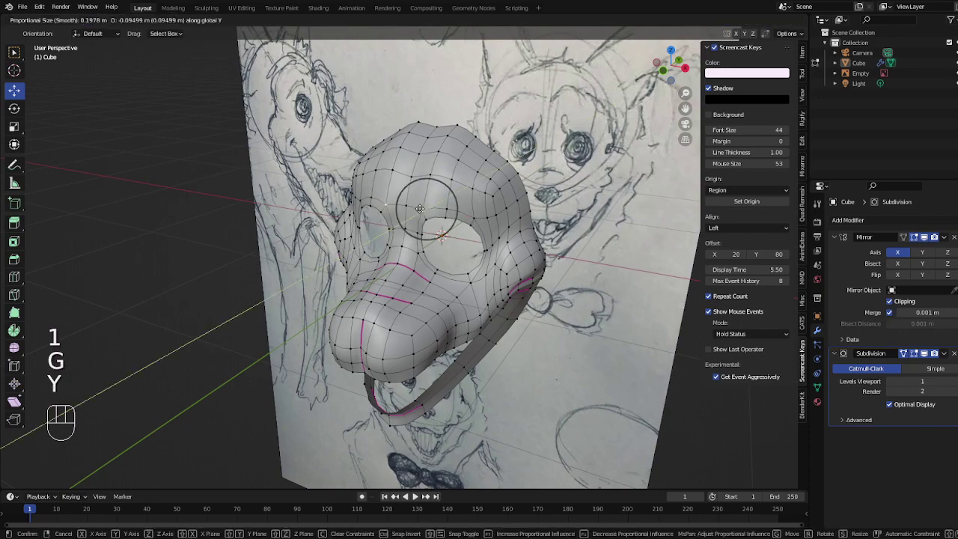
pyautogui.click(414, 212)
pyautogui.press('g')
pyautogui.moveTo(414, 212); pyautogui.dragTo(569, 199, button='middle')
pyautogui.press('x')
pyautogui.click(464, 190)
pyautogui.press('Tab')
pyautogui.press('Tab')
pyautogui.press('Tab')
pyautogui.press('Tab')
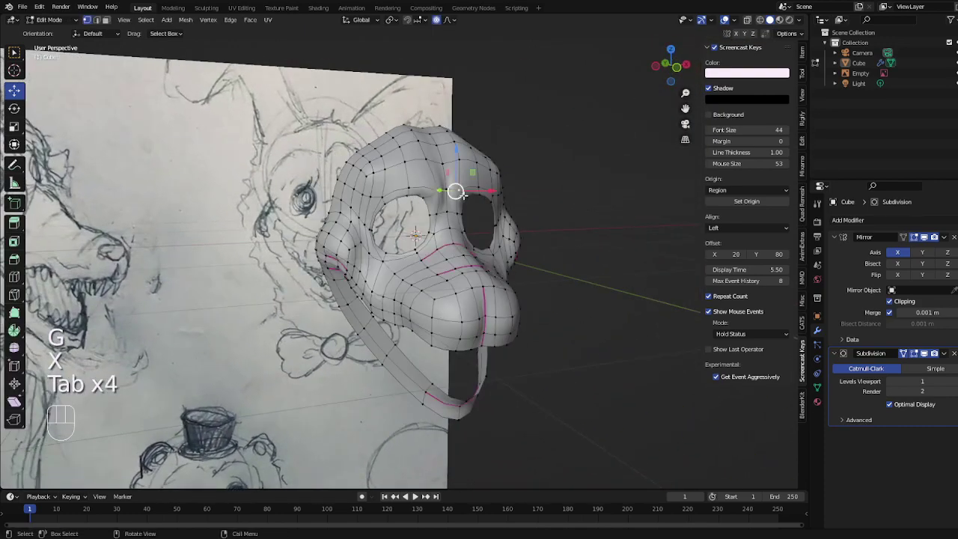
# Adjust the inner brow vertex between the eye holes along Z and move it about -0.017 m along X
pyautogui.press('g')
pyautogui.press('z')
pyautogui.click(465, 198)
pyautogui.press('Tab')
pyautogui.press('g')
pyautogui.press('x')
pyautogui.click(443, 203)
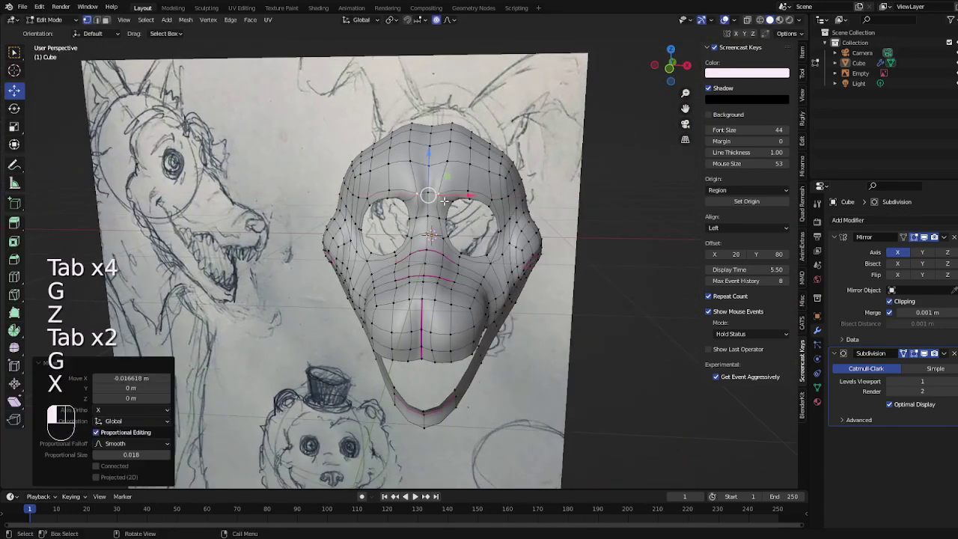
pyautogui.press('Tab')
pyautogui.press('Tab')
# Adjust the height and depth of a vertex on the eye hole's upper rim along Z and Y
pyautogui.click(469, 197)
pyautogui.press('g')
pyautogui.press('z')
pyautogui.click(469, 189)
pyautogui.press('g')
pyautogui.moveTo(470, 190); pyautogui.dragTo(448, 200, button='middle')
pyautogui.press('y')
pyautogui.click(539, 192)
# Shift the inner upper-rim vertex of the eye hole further along Y
pyautogui.press('Tab')
pyautogui.press('Tab')
pyautogui.press('g')
pyautogui.press('y')
pyautogui.click(422, 182)
pyautogui.press('Tab')
pyautogui.press('Tab')
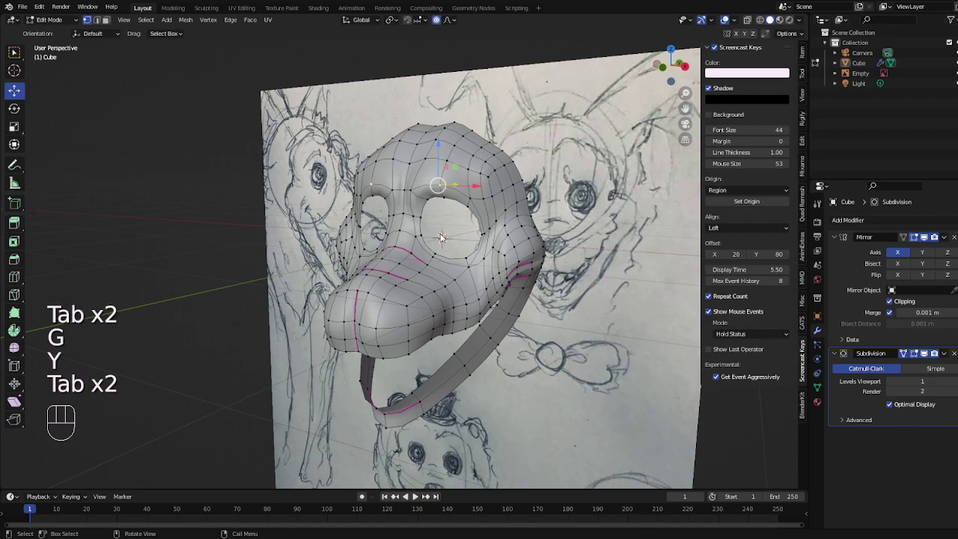
pyautogui.press('Tab')
pyautogui.press('Tab')
# Reposition the jaw edge just below the mouth corner in front view
pyautogui.press('KP_0')
pyautogui.press('KP_1')
pyautogui.press('KP_1')
pyautogui.press('Tab')
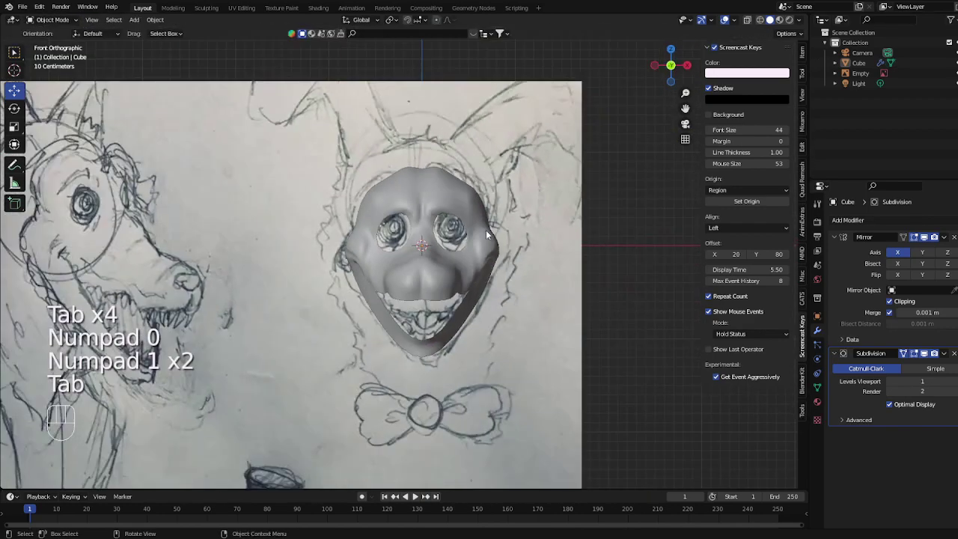
pyautogui.press('Tab')
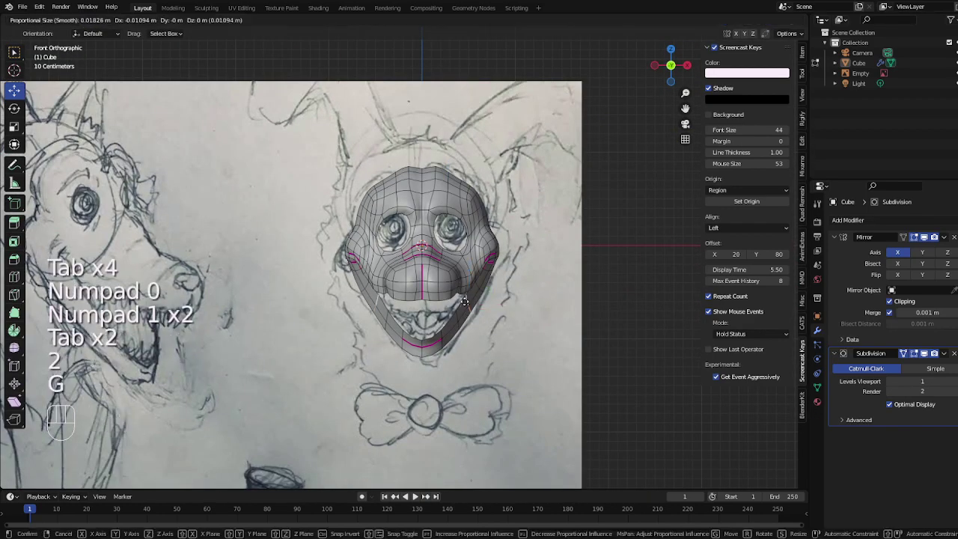
pyautogui.click(467, 304)
# Add a loop cut across the jaw strip below the mouth corner and reposition the new edge
pyautogui.click(465, 307)
pyautogui.click(465, 306)
pyautogui.press('g')
pyautogui.click(468, 316)
pyautogui.press('Tab')
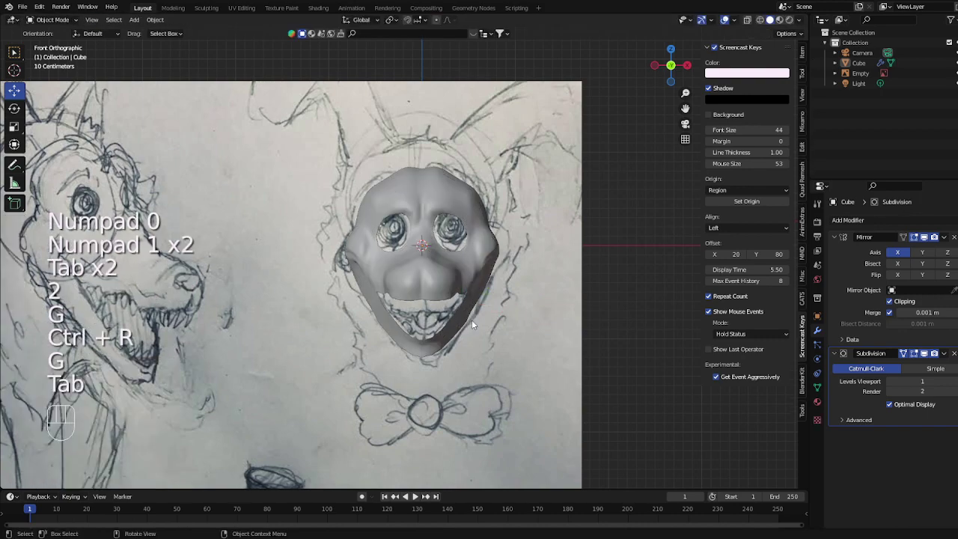
# Reposition the vertex on the jaw strip midway between the mouth corner and chin to follow the sketch
pyautogui.scroll(2, 486, 330)
pyautogui.press('Tab')
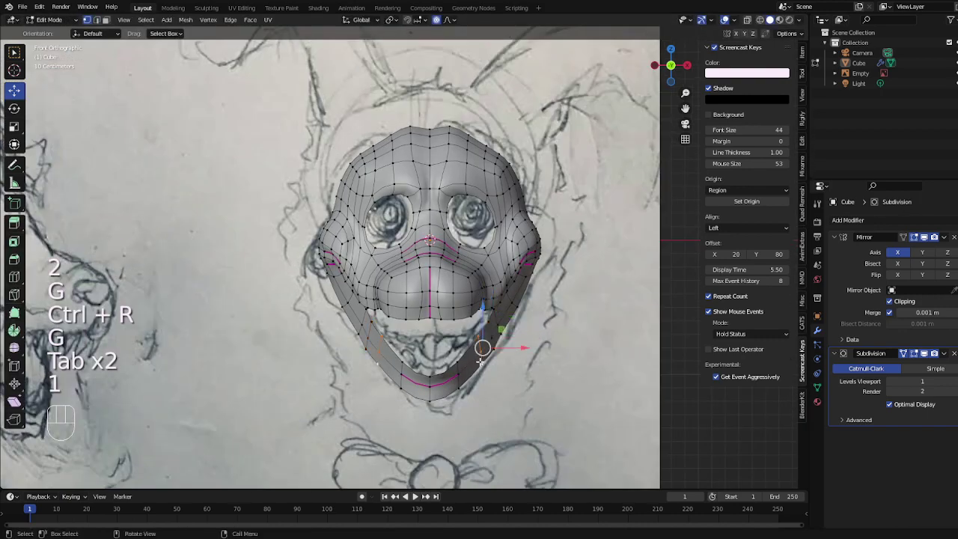
pyautogui.press('g')
pyautogui.click(480, 361)
pyautogui.press('Tab')
pyautogui.moveTo(487, 362); pyautogui.dragTo(412, 352, button='middle')
# Select the face loop across the bend of the jaw in side view and shift it slightly
pyautogui.press('Tab')
pyautogui.press('KP_3')
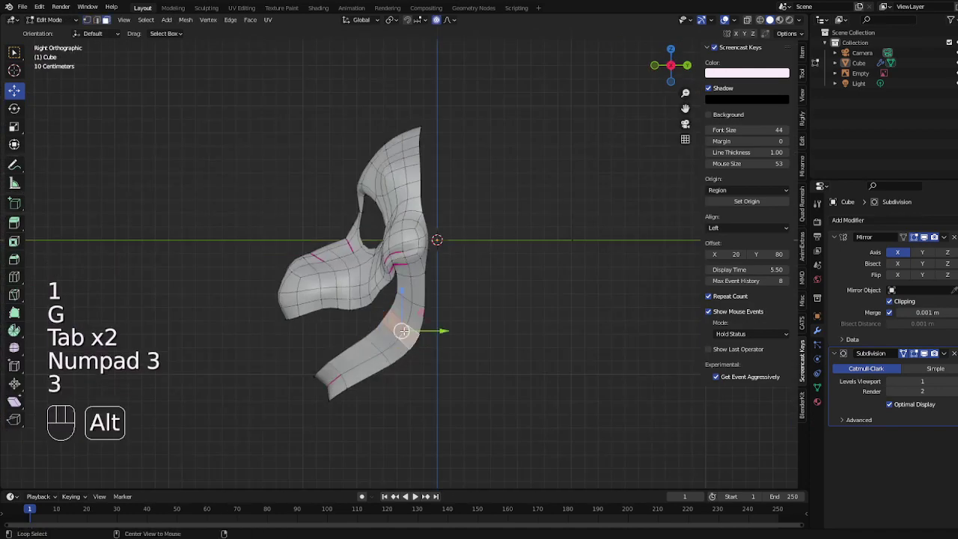
pyautogui.press('g')
pyautogui.click(402, 327)
# Reposition vertices along the jaw's inner edge near the bend to smooth its curve
pyautogui.press('1')
pyautogui.click(389, 305)
pyautogui.press('g')
pyautogui.click(393, 306)
pyautogui.press('Tab')
pyautogui.moveTo(396, 307)
pyautogui.mouseDown(button='middle')
pyautogui.moveTo(588, 295)
pyautogui.moveTo(422, 328)
pyautogui.moveTo(420, 347)
pyautogui.mouseUp(button='middle')
pyautogui.press('Tab')
pyautogui.press('1')
pyautogui.press('g')
pyautogui.press('Tab')
# Reposition the jaw edge beside the lower mouth opening in front view to match the sketch
pyautogui.press('KP_1')
pyautogui.scroll(4, 420, 347)
pyautogui.press('Tab')
pyautogui.press('2')
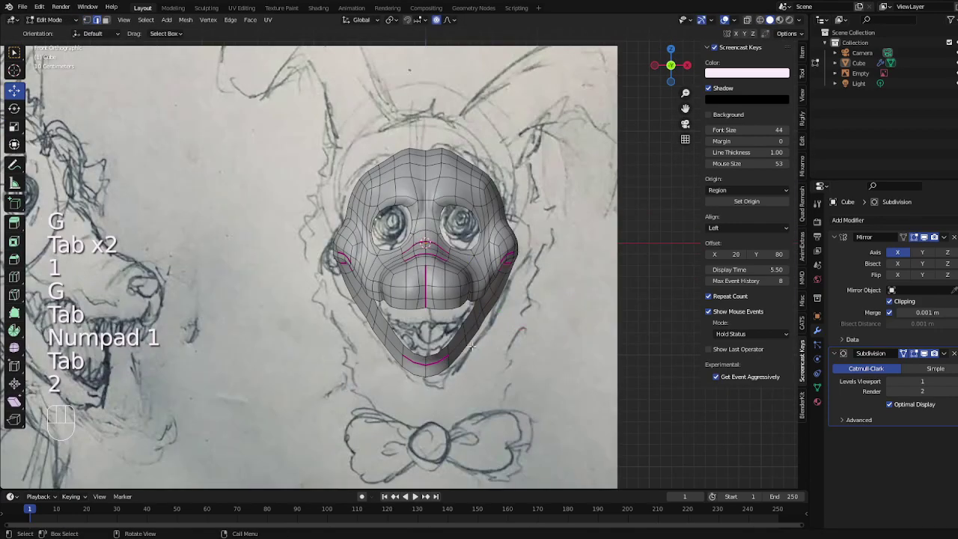
pyautogui.press('g')
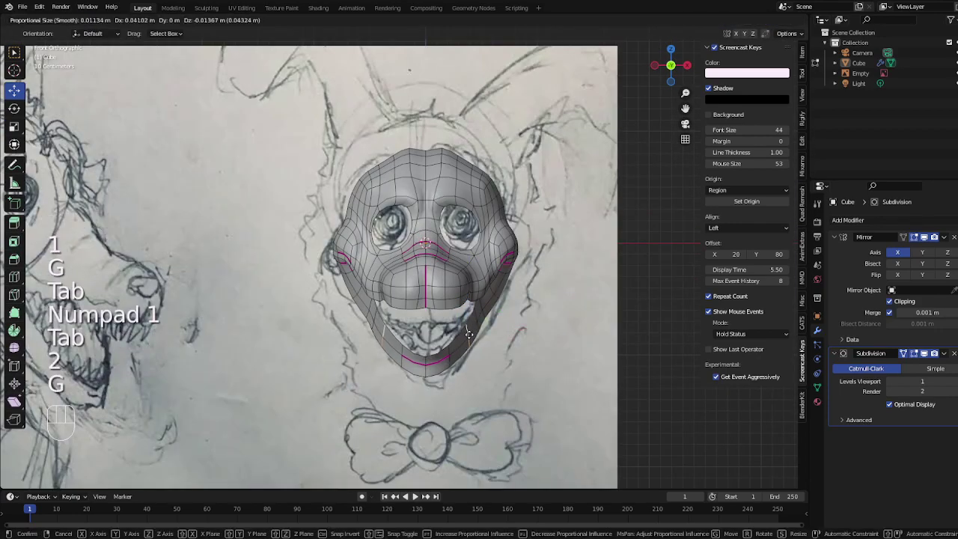
pyautogui.press('Tab')
pyautogui.press('Tab')
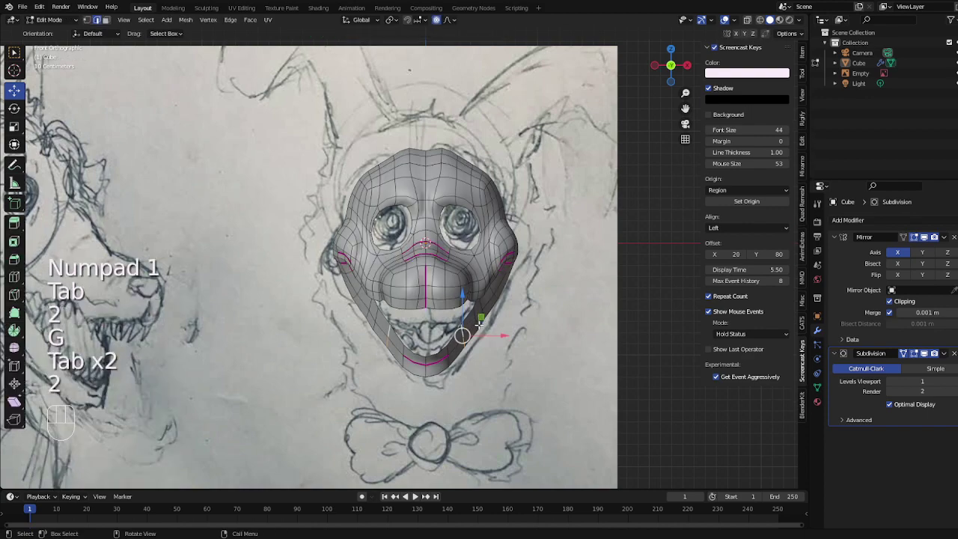
# Reposition further edges of the jaw strip up toward the mouth corner
pyautogui.press('g')
pyautogui.press('g')
pyautogui.press('g')
pyautogui.press('Tab')
pyautogui.press('Tab')
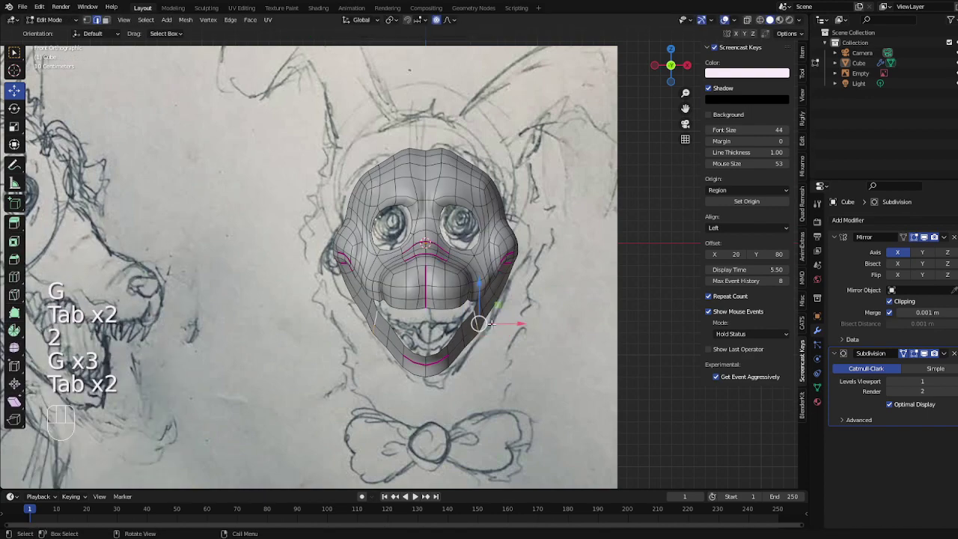
pyautogui.press('g')
pyautogui.press('Tab')
pyautogui.scroll(-4, 537, 315)
pyautogui.moveTo(538, 315); pyautogui.dragTo(565, 325, button='middle')
pyautogui.click(495, 322)
pyautogui.press('h')
pyautogui.hotkey('ctrl', 'z')
pyautogui.press('KP_1')
pyautogui.hotkey('ctrl', 'z')
# Reshape the upper rim of the eye hole by moving its vertices with smooth proportional editing in front view
pyautogui.keyDown('ctrl'); pyautogui.moveTo(407, 238); pyautogui.dragTo(477, 196, button='middle'); pyautogui.keyUp('ctrl')
pyautogui.press('Tab')
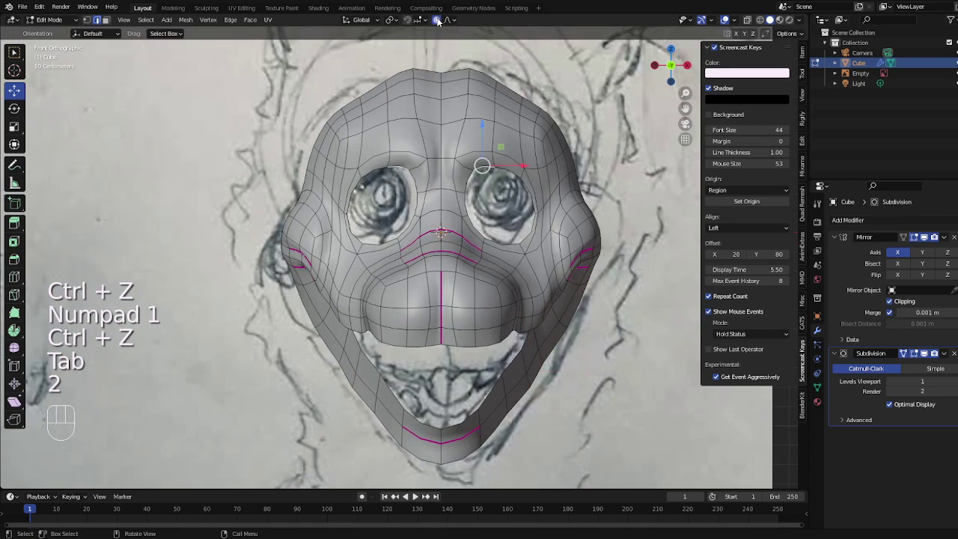
pyautogui.press('g')
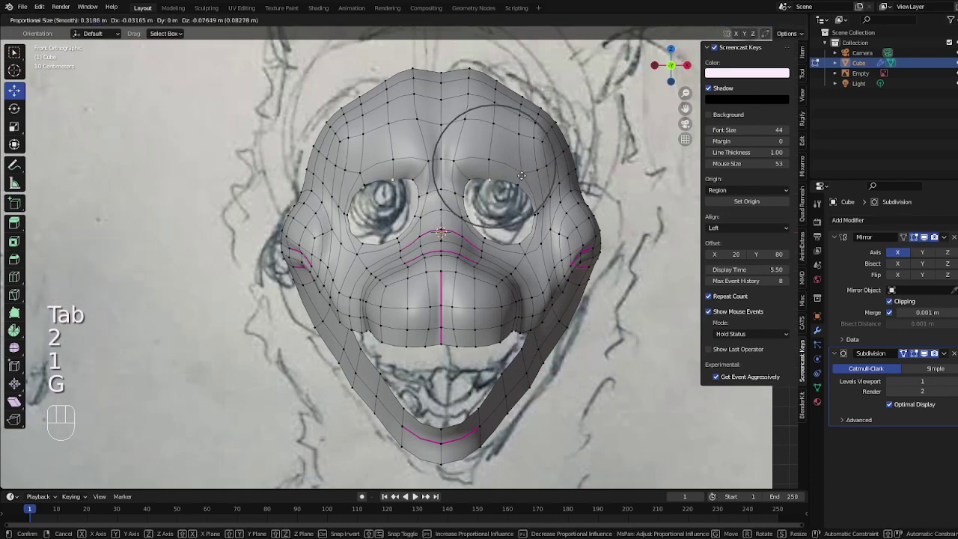
pyautogui.click(518, 178)
pyautogui.click(471, 183)
pyautogui.press('g')
pyautogui.click(474, 187)
pyautogui.press('Tab')
pyautogui.scroll(-3, 589, 219)
pyautogui.moveTo(588, 219); pyautogui.dragTo(554, 225, button='middle')
# Adjust the height of the middle brow vertex above the eye hole along Z
pyautogui.press('Tab')
pyautogui.press('Tab')
pyautogui.press('Tab')
pyautogui.press('KP_1')
pyautogui.scroll(2, 566, 211)
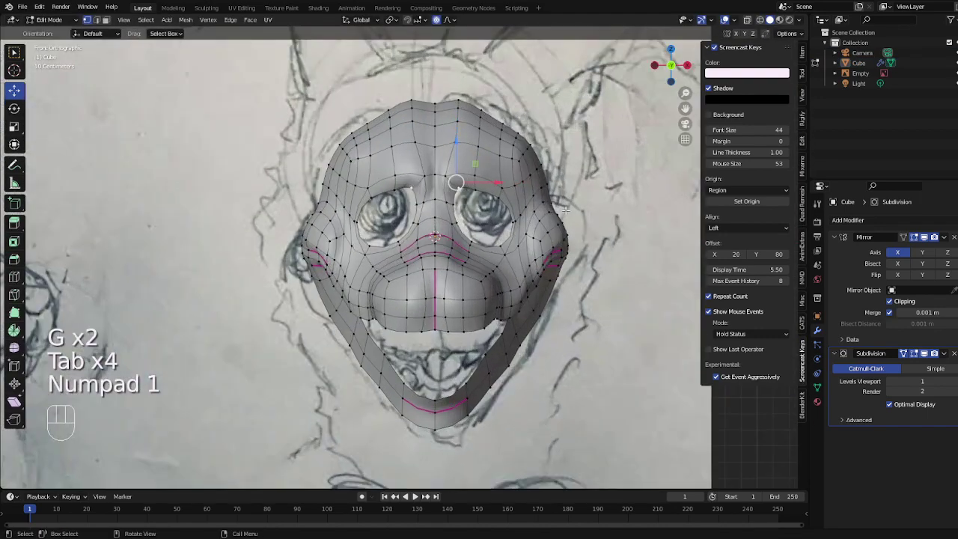
pyautogui.press('g')
pyautogui.press('z')
pyautogui.click(476, 176)
pyautogui.press('Tab')
pyautogui.press('Tab')
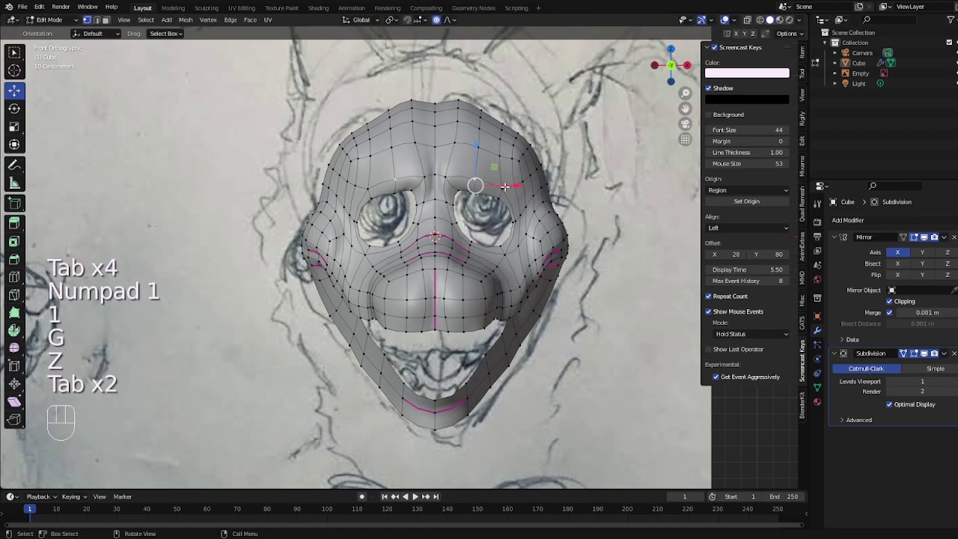
# Reposition the outer brow vertices above the eye hole to form a drooping eyelid
pyautogui.press('g')
pyautogui.press('Tab')
pyautogui.press('Tab')
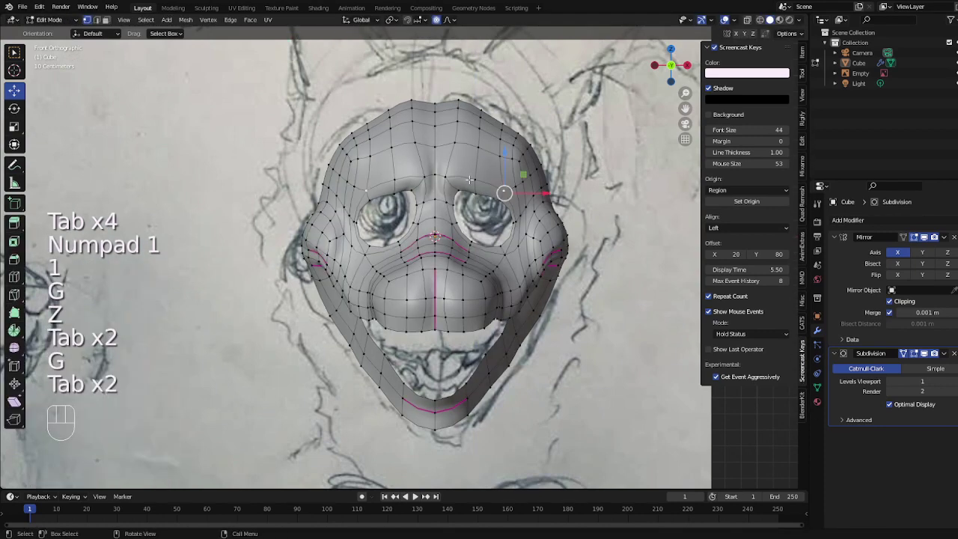
pyautogui.press('g')
pyautogui.press('Tab')
pyautogui.press('Tab')
# Raise the inner brow edge between the eye holes with proportional editing and scale the selected edge
pyautogui.press('2')
pyautogui.press('g')
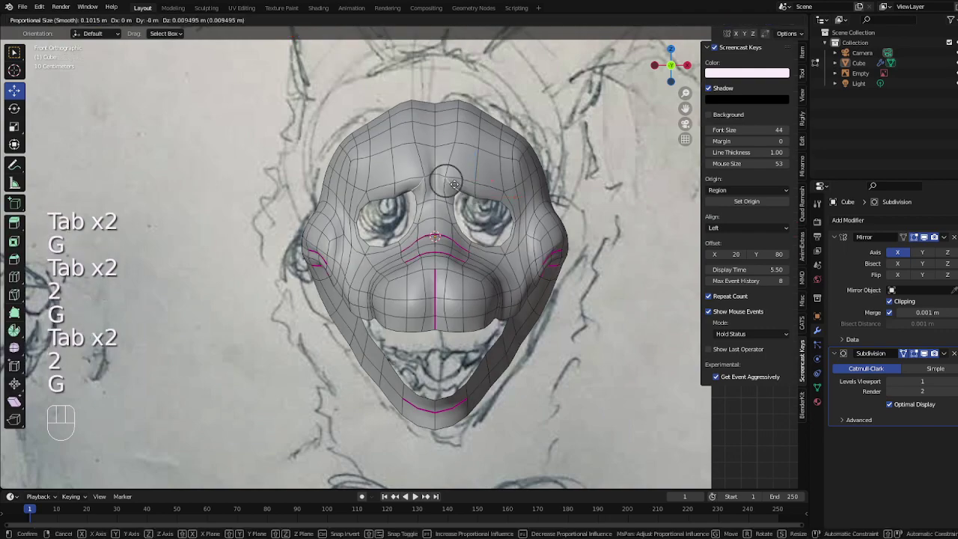
pyautogui.click(455, 178)
pyautogui.press('Tab')
pyautogui.moveTo(500, 225); pyautogui.dragTo(530, 244, button='middle')
pyautogui.press('Tab')
pyautogui.press('s')
pyautogui.click(502, 261)
pyautogui.press('Tab')
pyautogui.scroll(3, 530, 244)
# Undo the loop cut beside the face's centre line and redo the cut around the nose bridge
pyautogui.press('Tab')
pyautogui.hotkey('ctrl', 'r')
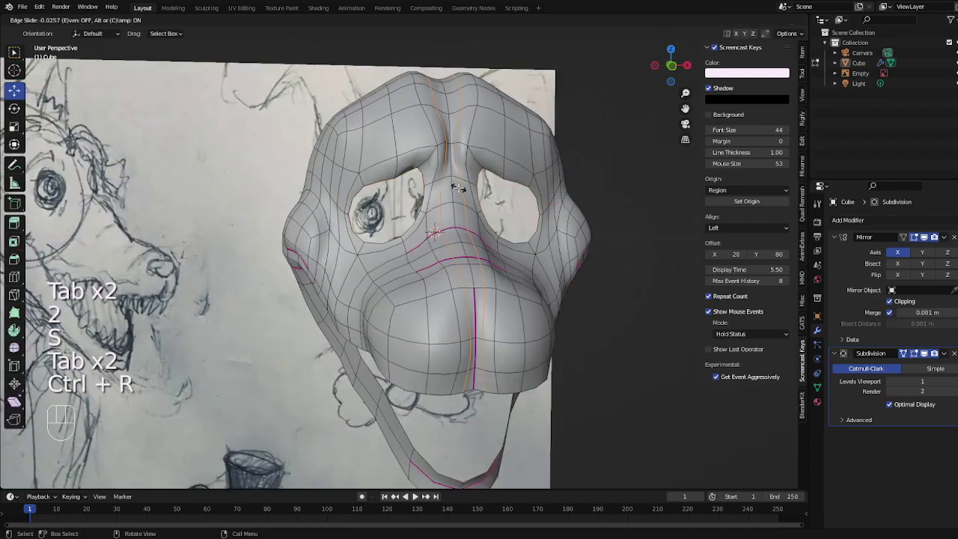
pyautogui.hotkey('ctrl', 'z')
pyautogui.hotkey('ctrl', 'r')
pyautogui.press('Tab')
pyautogui.moveTo(457, 189); pyautogui.dragTo(465, 199, button='middle')
pyautogui.press('Tab')
pyautogui.press('2')
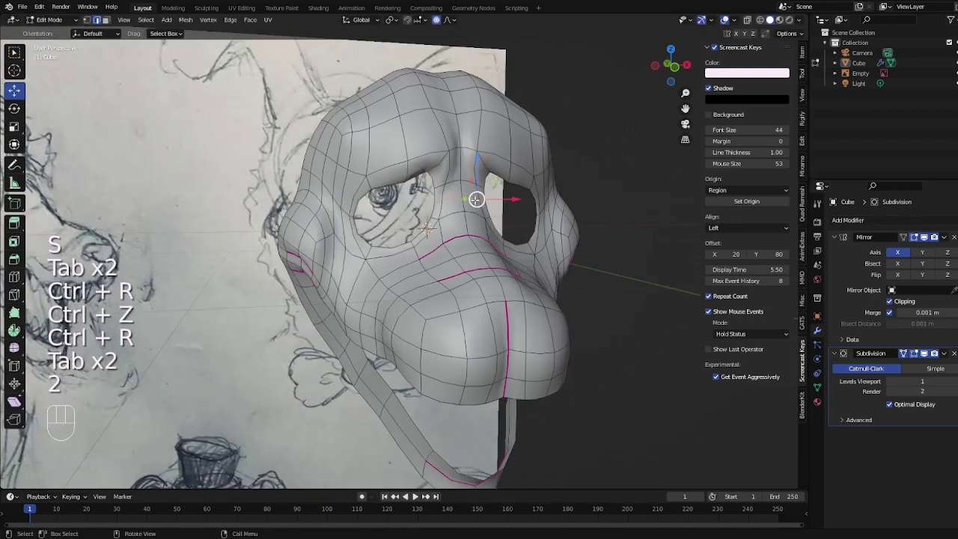
# Crease the new edge across the nose bridge between the eye holes and shift it along Y and Z
pyautogui.keyDown('shift'); pyautogui.click(483, 201); pyautogui.keyUp('shift')
pyautogui.hotkey('shift', 'e')
pyautogui.click(527, 204)
pyautogui.moveTo(527, 203)
pyautogui.mouseDown(button='middle')
pyautogui.moveTo(579, 205)
pyautogui.moveTo(472, 217)
pyautogui.moveTo(511, 211)
pyautogui.mouseUp(button='middle')
pyautogui.press('g')
pyautogui.press('y')
pyautogui.click(577, 206)
pyautogui.press('g')
pyautogui.press('z')
pyautogui.click(584, 208)
# Refine the height and depth of the creased nose-bridge edge along Z and Y
pyautogui.press('Tab')
pyautogui.press('Tab')
pyautogui.press('g')
pyautogui.click(472, 218)
pyautogui.press('g')
pyautogui.press('y')
pyautogui.click(470, 217)
pyautogui.press('Tab')
pyautogui.press('Tab')
# Move the vertex at the inner corner of the eye hole beside the nose bridge and compare with the front sketch
pyautogui.press('1')
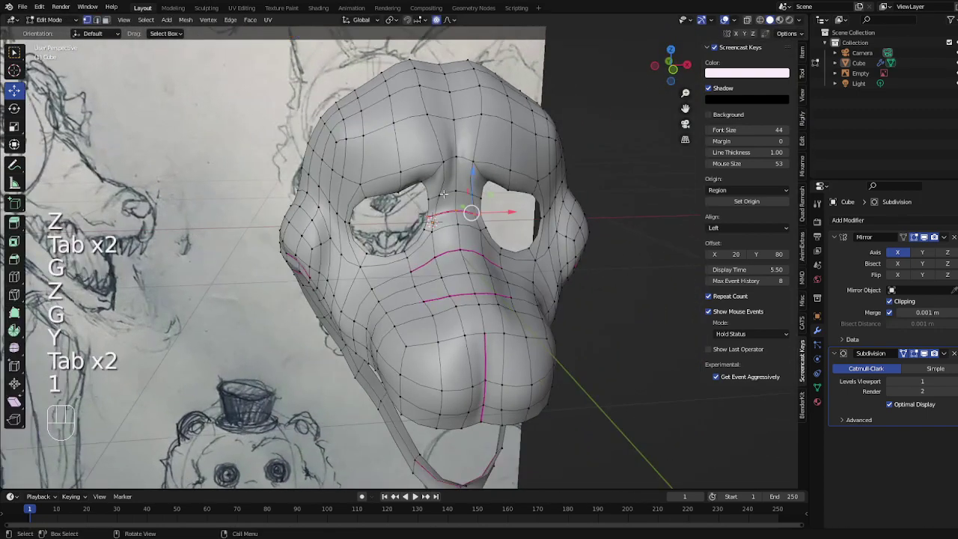
pyautogui.click(445, 195)
pyautogui.press('g')
pyautogui.click(435, 196)
pyautogui.press('Tab')
pyautogui.moveTo(435, 195)
pyautogui.mouseDown(button='middle')
pyautogui.moveTo(491, 193)
pyautogui.moveTo(432, 188)
pyautogui.moveTo(505, 178)
pyautogui.moveTo(400, 185)
pyautogui.moveTo(450, 213)
pyautogui.mouseUp(button='middle')
pyautogui.press('KP_1')
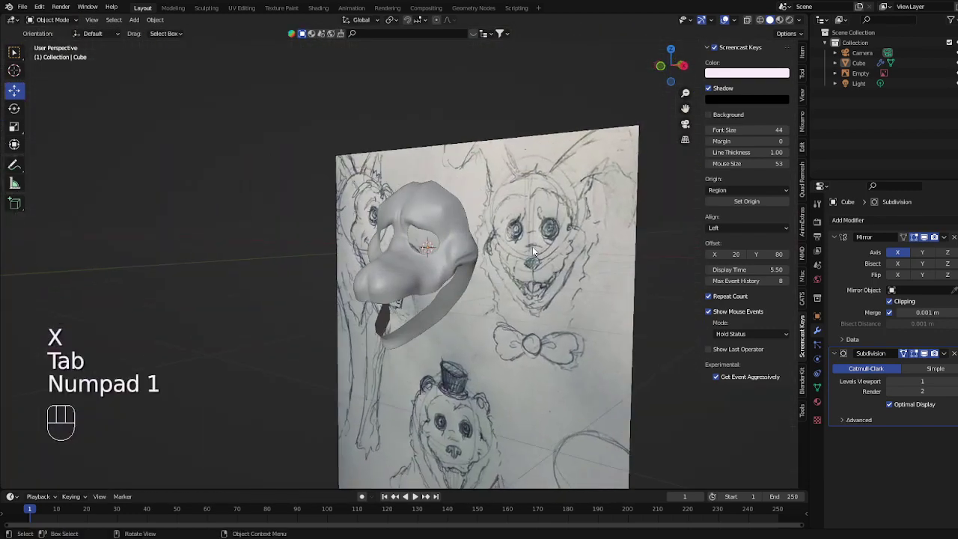
pyautogui.press('KP_1')
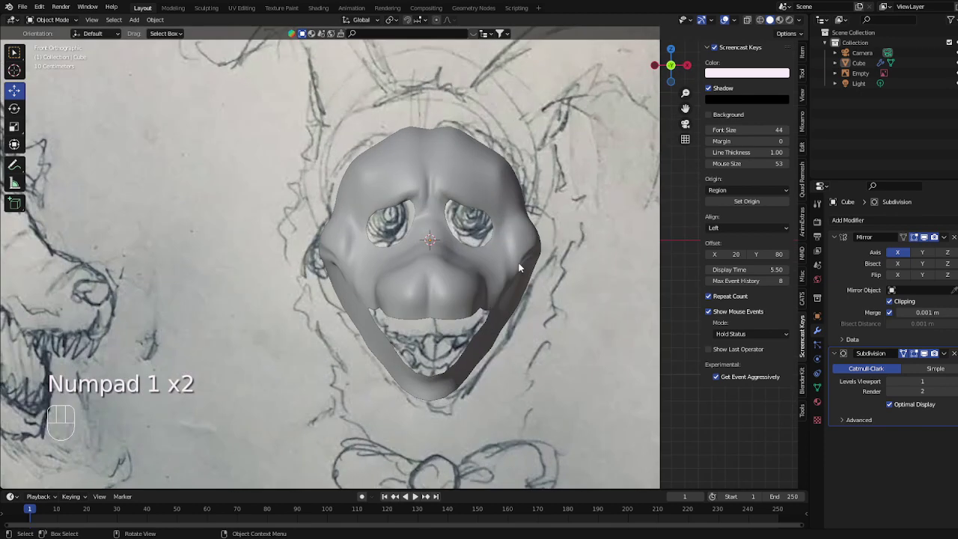
# Rotate the cheek around the mouth-corner vertex with proportional editing to widen its outer bulge
pyautogui.press('Tab')
pyautogui.press('1')
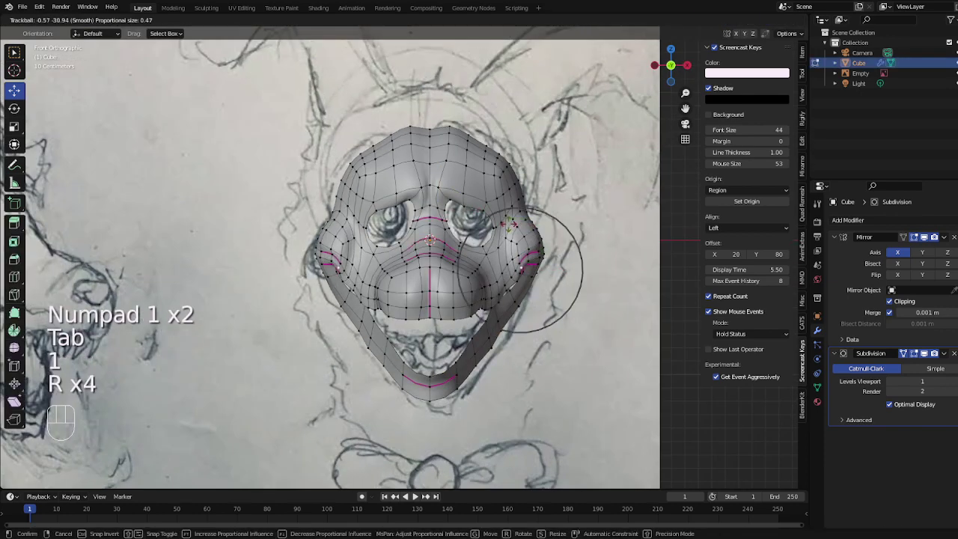
pyautogui.press('Tab')
pyautogui.press('Tab')
pyautogui.press('1')
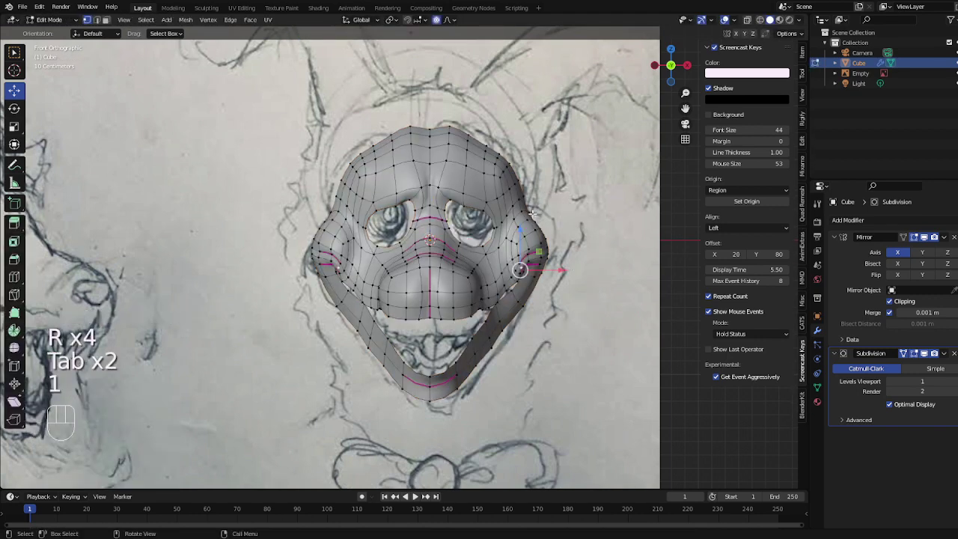
# Move the outer vertex where the cheek meets the temple
pyautogui.press('g')
pyautogui.press('Tab')
pyautogui.press('Tab')
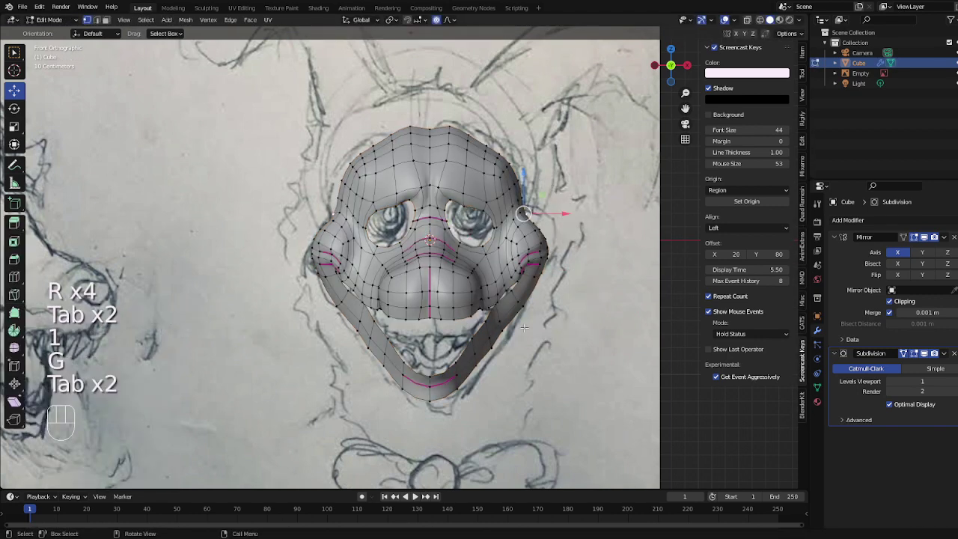
# Shift the jaw-strip vertices below the mouth corner to follow the sketched jawline in front view
pyautogui.press('g')
pyautogui.click(533, 318)
pyautogui.press('Tab')
pyautogui.press('Tab')
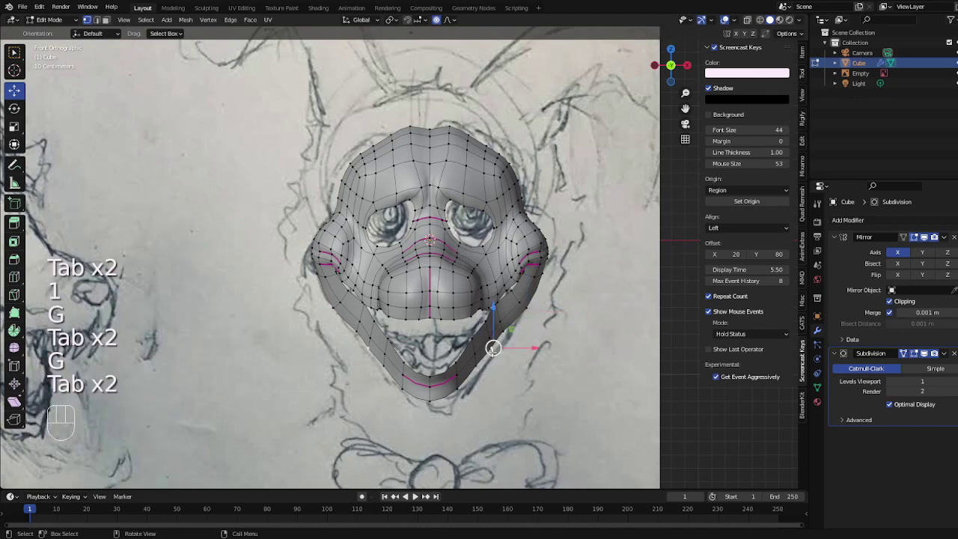
pyautogui.press('g')
pyautogui.click(496, 349)
pyautogui.press('Tab')
pyautogui.press('Tab')
pyautogui.press('g')
pyautogui.click(494, 353)
pyautogui.press('Tab')
# Reposition the rear jaw vertex below the mouth corner from a side angle with proportional editing
pyautogui.moveTo(494, 353); pyautogui.dragTo(429, 333, button='middle')
pyautogui.press('Tab')
pyautogui.press('1')
pyautogui.press('g')
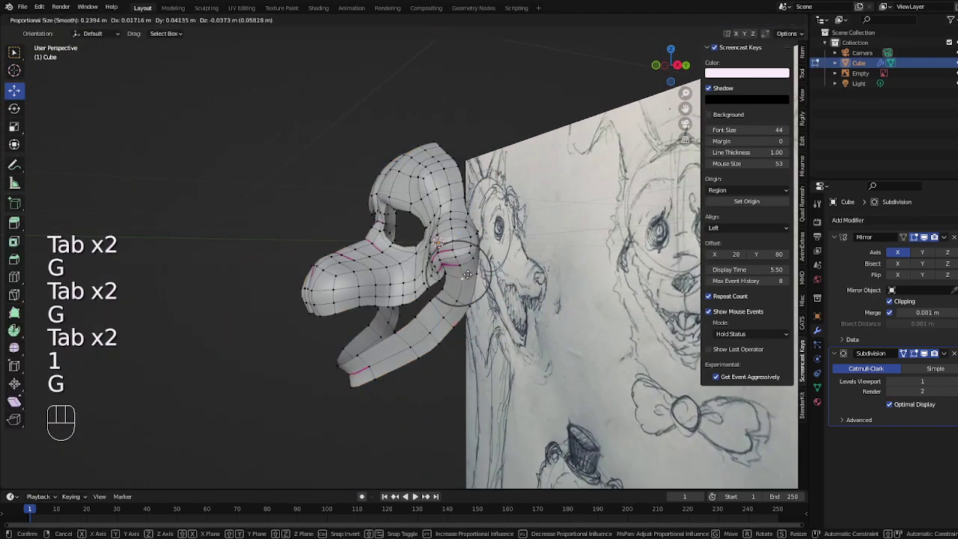
pyautogui.click(470, 270)
pyautogui.press('Tab')
pyautogui.moveTo(469, 271); pyautogui.dragTo(580, 278, button='middle')
# Move the edge between the temple and the top of the cheek inward and upward in front view
pyautogui.press('KP_1')
pyautogui.press('Tab')
pyautogui.scroll(4, 622, 238)
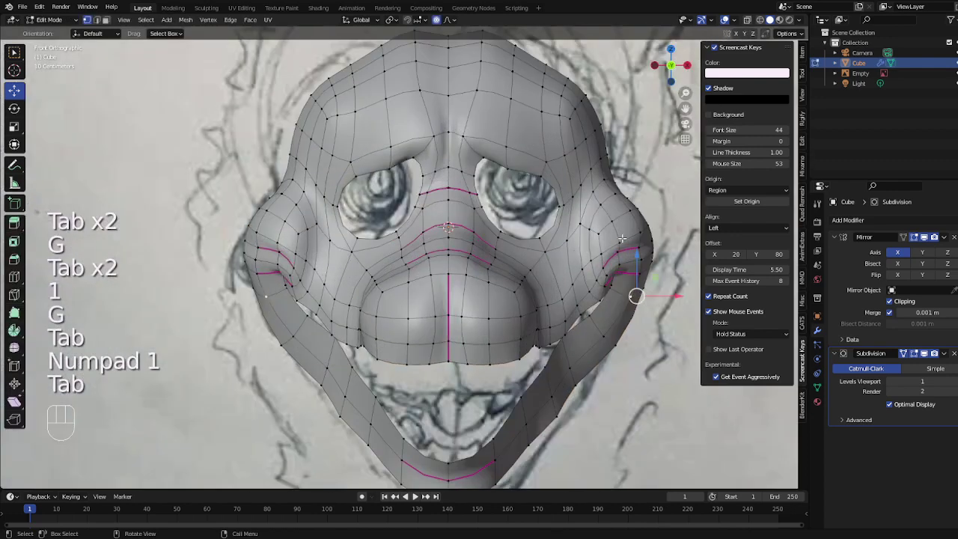
pyautogui.press('g')
pyautogui.press('2')
pyautogui.press('g')
pyautogui.click(604, 187)
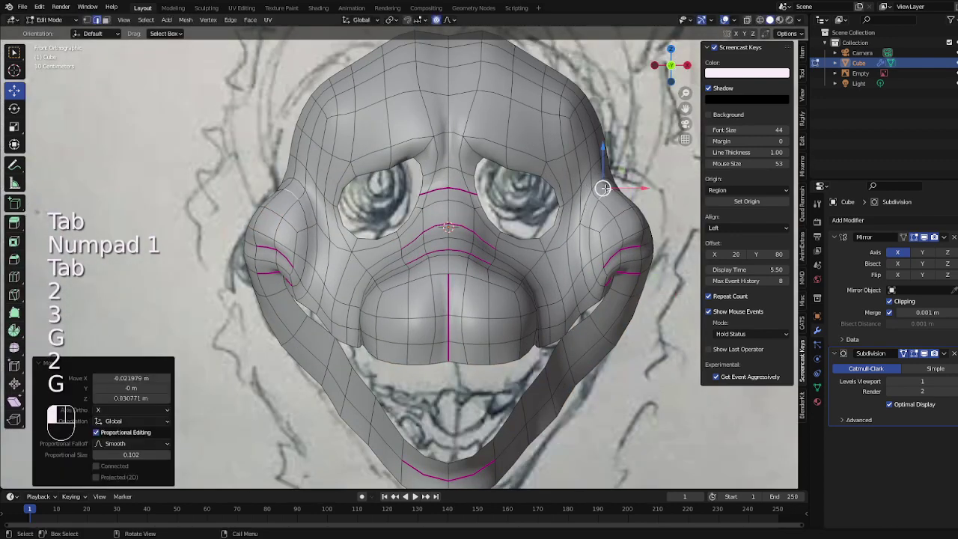
pyautogui.press('2')
pyautogui.press('g')
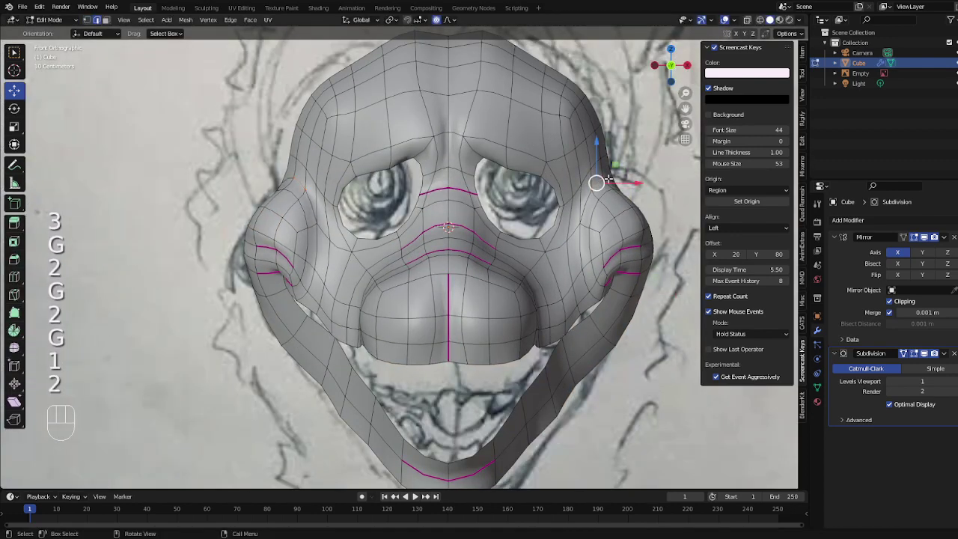
# Crease the temple-to-cheek edge with a factor of 1 and shift it inward
pyautogui.click(696, 181)
pyautogui.press('g')
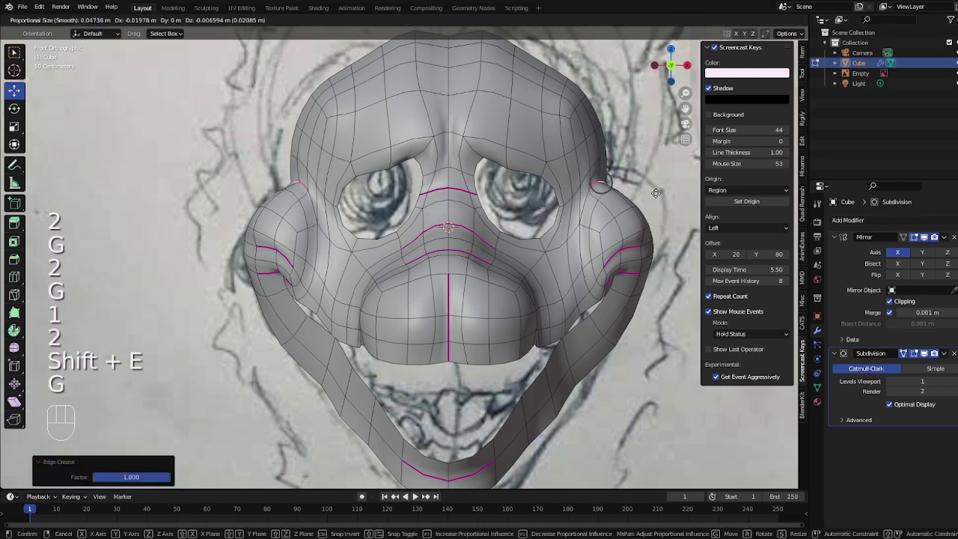
pyautogui.click(656, 193)
# Pull the face on the side of the temple inward with proportional editing
pyautogui.press('Tab')
pyautogui.scroll(-3, 612, 221)
pyautogui.press('Tab')
pyautogui.press('1')
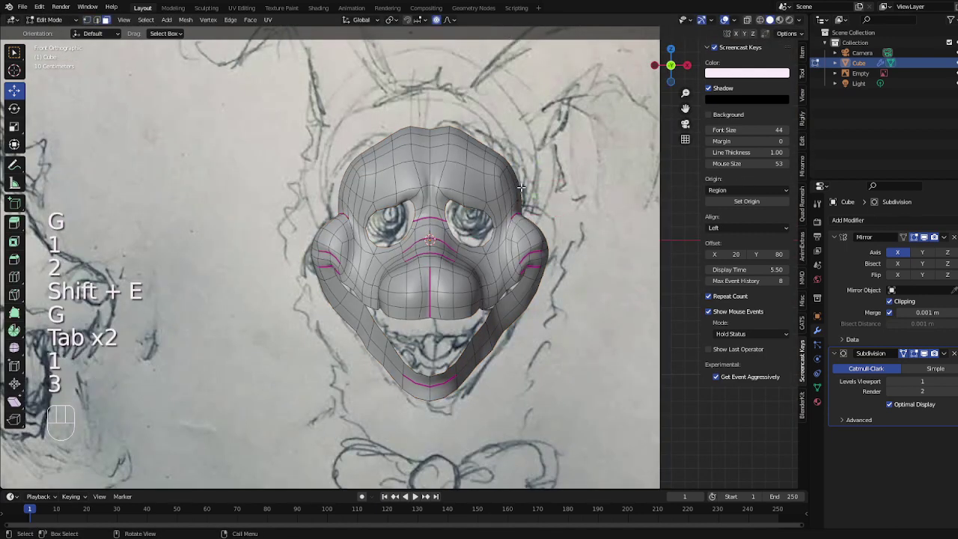
pyautogui.press('g')
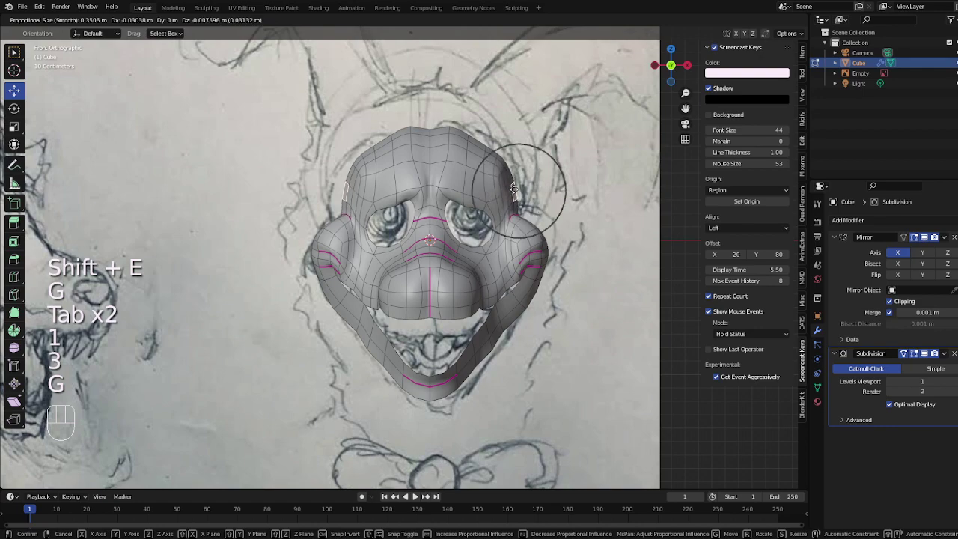
pyautogui.click(519, 188)
pyautogui.press('Tab')
pyautogui.scroll(-4, 529, 199)
# Move the lower jaw edge beside the chin along Y and X and check the jaw against the front sketch
pyautogui.moveTo(529, 199); pyautogui.dragTo(494, 86, button='middle')
pyautogui.press('Tab')
pyautogui.scroll(4, 472, 213)
pyautogui.press('2')
pyautogui.moveTo(472, 214); pyautogui.dragTo(507, 283, button='middle')
pyautogui.press('g')
pyautogui.press('y')
pyautogui.click(427, 244)
pyautogui.press('Tab')
pyautogui.press('Tab')
pyautogui.press('g')
pyautogui.press('x')
pyautogui.click(450, 194)
pyautogui.press('Tab')
pyautogui.press('KP_1')
pyautogui.press('Tab')
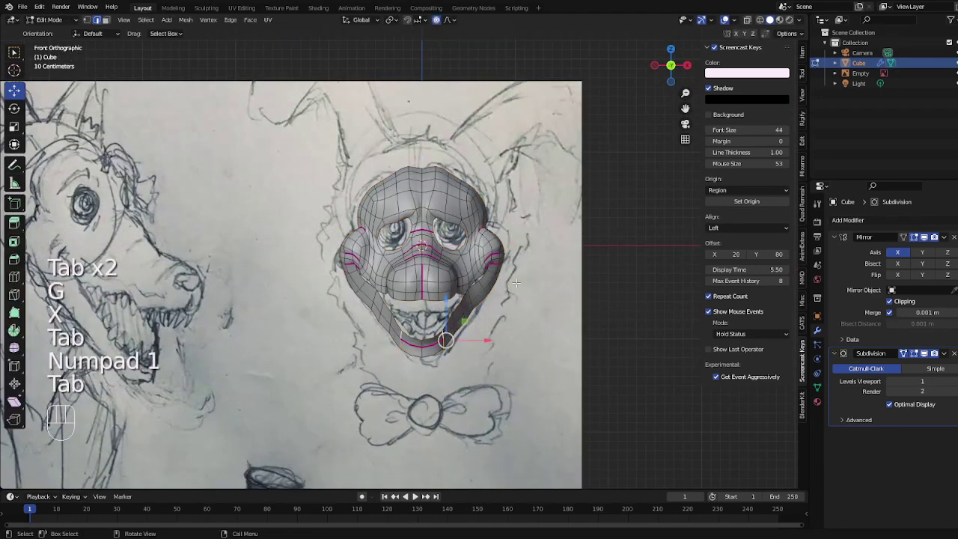
pyautogui.press('Tab')
pyautogui.press('Tab')
# Add a Solidify modifier to the head and place it above Subdivision in the modifier stack
pyautogui.moveTo(476, 259); pyautogui.dragTo(614, 269, button='middle')
pyautogui.press('Tab')
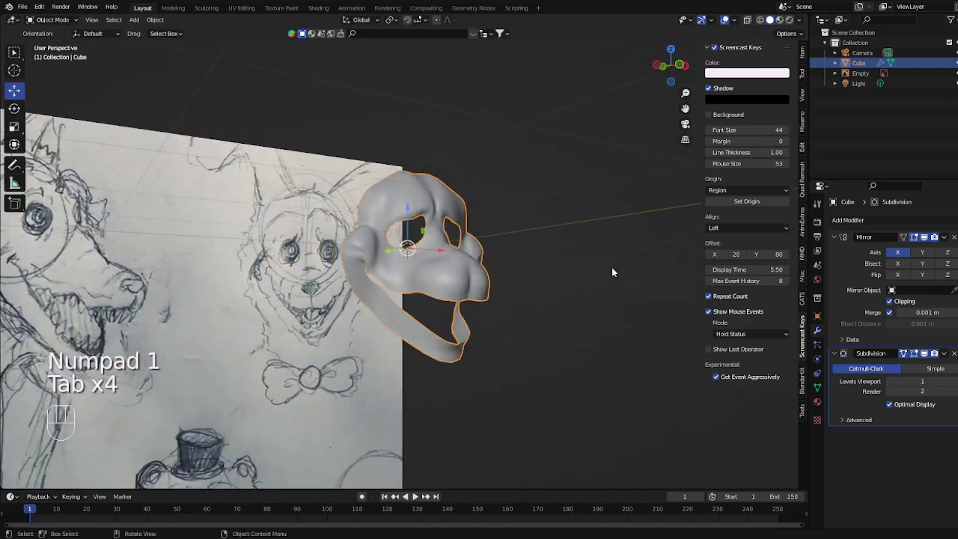
pyautogui.click(883, 222)
pyautogui.click(771, 395)
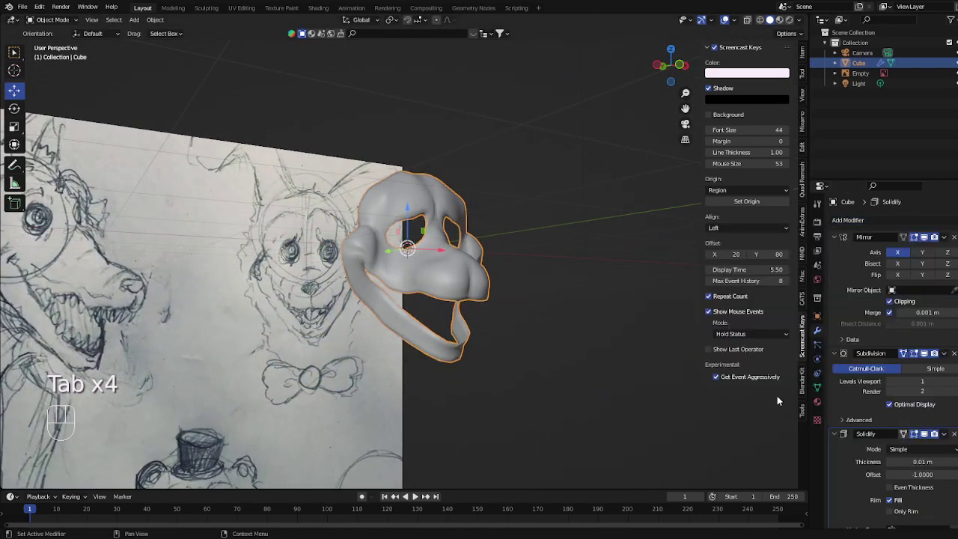
pyautogui.moveTo(631, 200); pyautogui.dragTo(516, 227, button='middle')
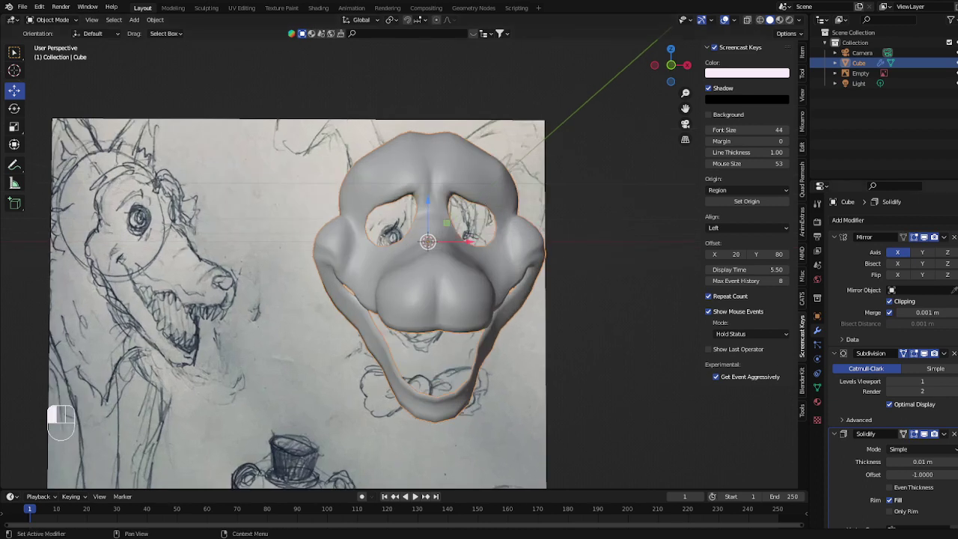
pyautogui.moveTo(956, 433); pyautogui.dragTo(957, 327)
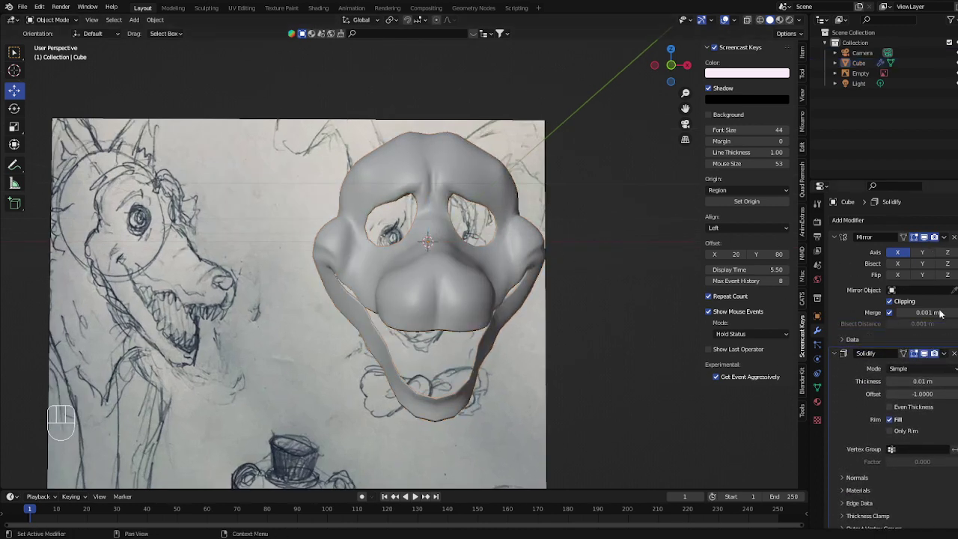
# Set the Solidify thickness to 0.05 m and the Subdivision viewport level to 2
pyautogui.hotkey('ctrl', '1')
pyautogui.scroll(-3, 940, 468)
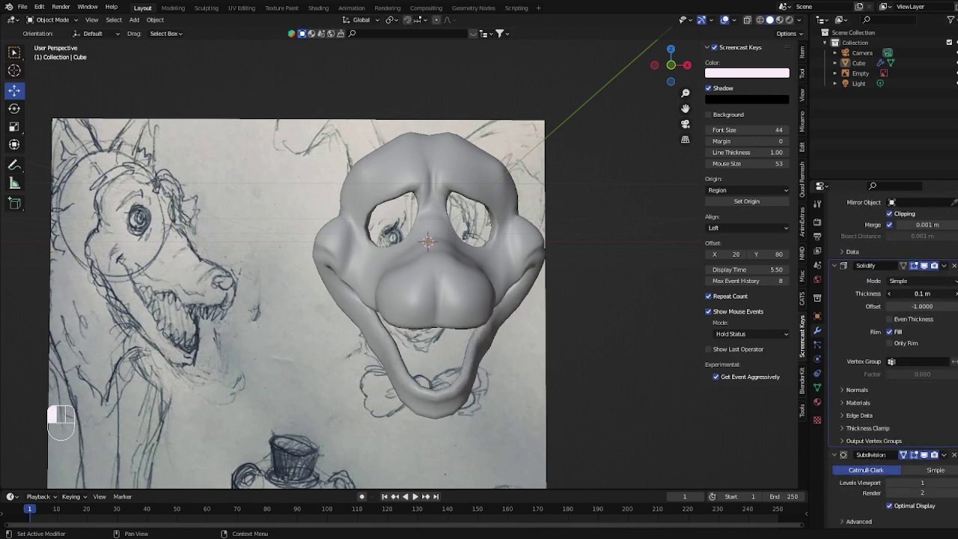
pyautogui.hotkey('ctrl', '2')
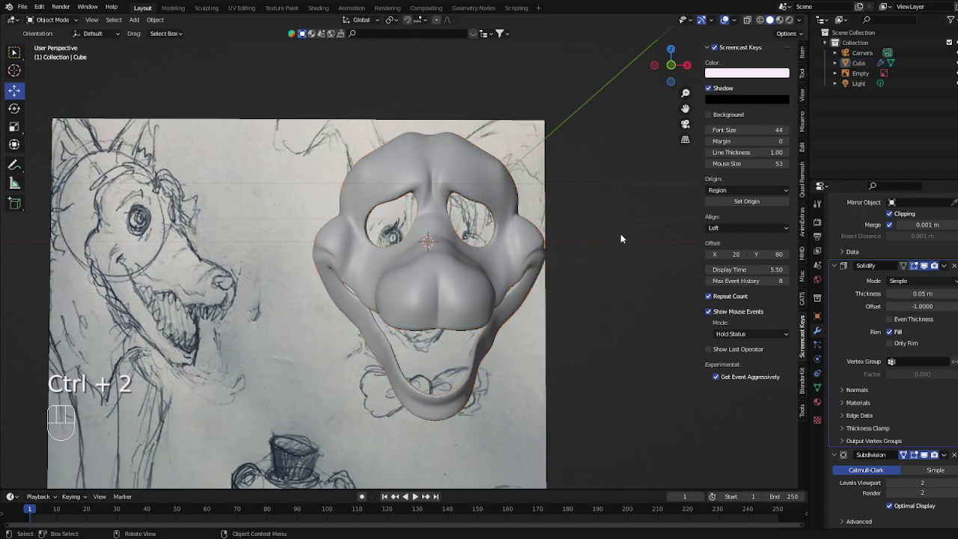
# Adjust the outer edge and vertex of the crease between temple and cheek with proportional editing in front view
pyautogui.press('KP_1')
pyautogui.press('KP_1')
pyautogui.press('Tab')
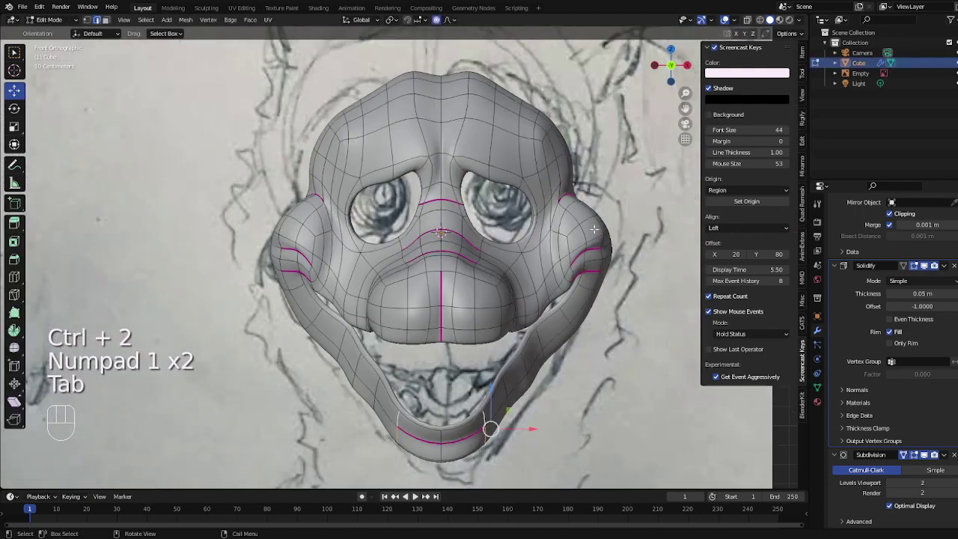
pyautogui.press('2')
pyautogui.press('g')
pyautogui.press('Tab')
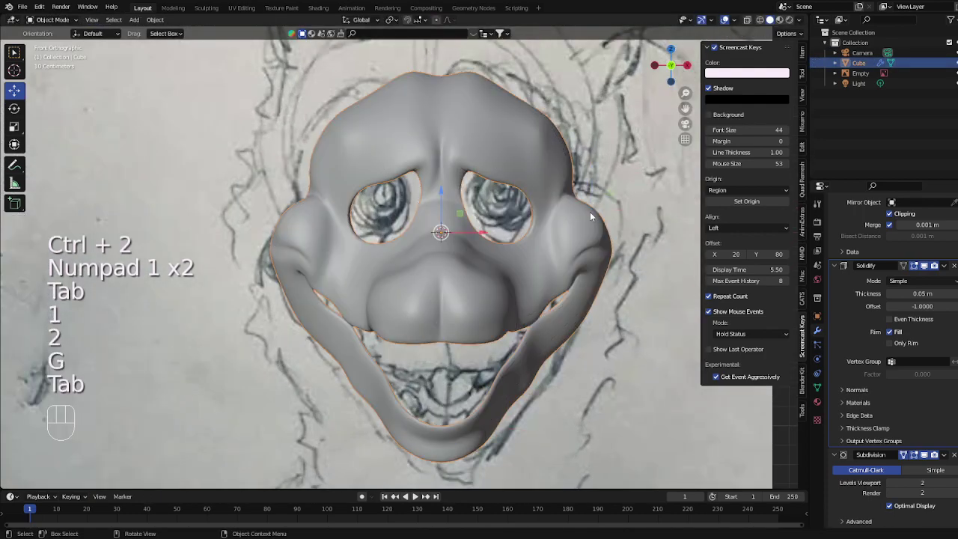
pyautogui.press('Tab')
pyautogui.press('g')
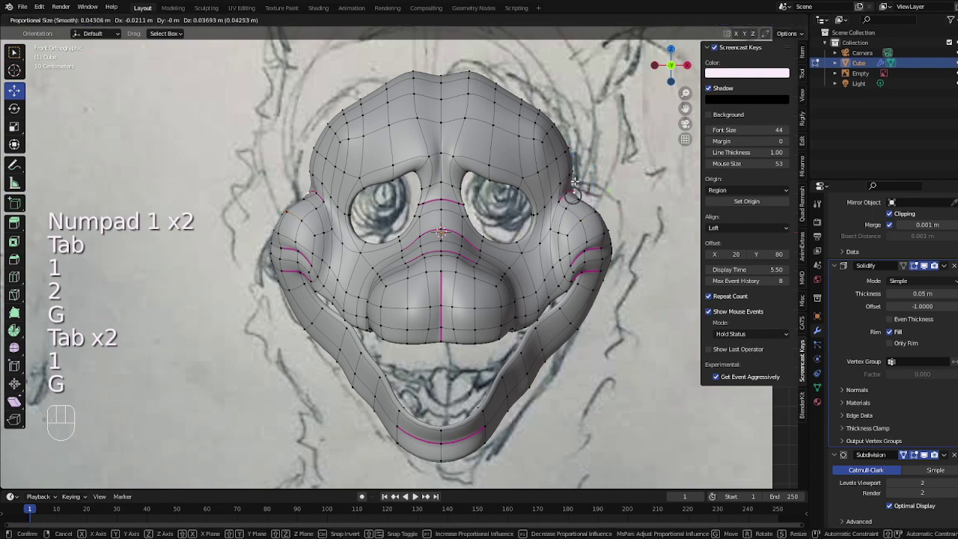
pyautogui.press('Tab')
pyautogui.press('Tab')
pyautogui.press('Tab')
pyautogui.scroll(-4, 554, 165)
pyautogui.scroll(4, 524, 247)
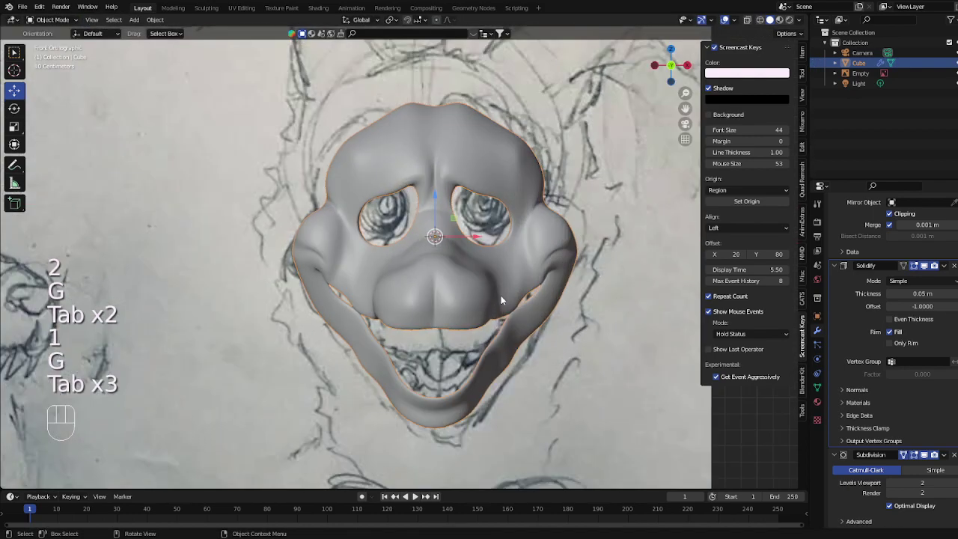
# Shift the inner cheek vertex near the mouth corner along X
pyautogui.press('Tab')
pyautogui.press('g')
pyautogui.press('x')
pyautogui.click(527, 267)
# Try a free move of the inner cheek vertex from an angled view and undo it
pyautogui.moveTo(527, 267); pyautogui.dragTo(479, 289, button='middle')
pyautogui.press('g')
pyautogui.click(492, 285)
pyautogui.press('Tab')
pyautogui.scroll(-3, 539, 280)
pyautogui.scroll(4, 539, 280)
pyautogui.hotkey('ctrl', 'z')
pyautogui.hotkey('ctrl', 'z')
# Reposition the vertices between the upper lip and the cheek in front of the mouth corner
pyautogui.press('g')
pyautogui.press('Tab')
pyautogui.press('Tab')
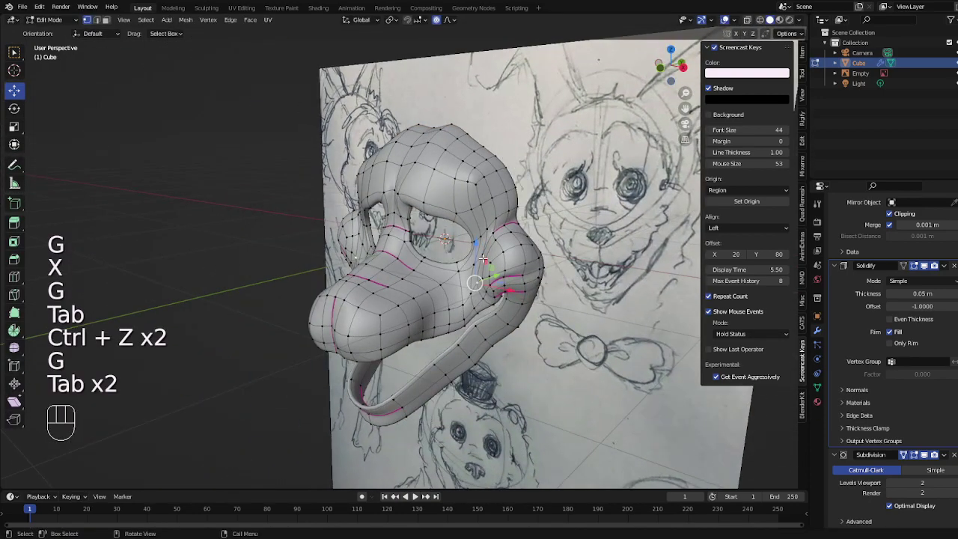
pyautogui.press('g')
pyautogui.click(484, 252)
pyautogui.press('Tab')
pyautogui.moveTo(483, 253); pyautogui.dragTo(626, 236, button='middle')
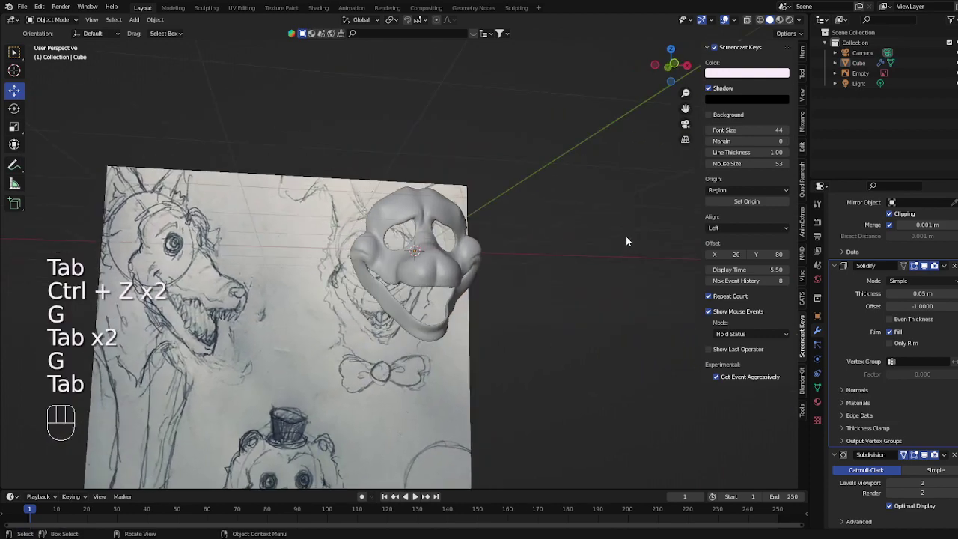
# Try creasing and moving the upper lip edge in front of the mouth corner in front view, and undo it
pyautogui.press('KP_1')
pyautogui.press('Tab')
pyautogui.scroll(4, 524, 333)
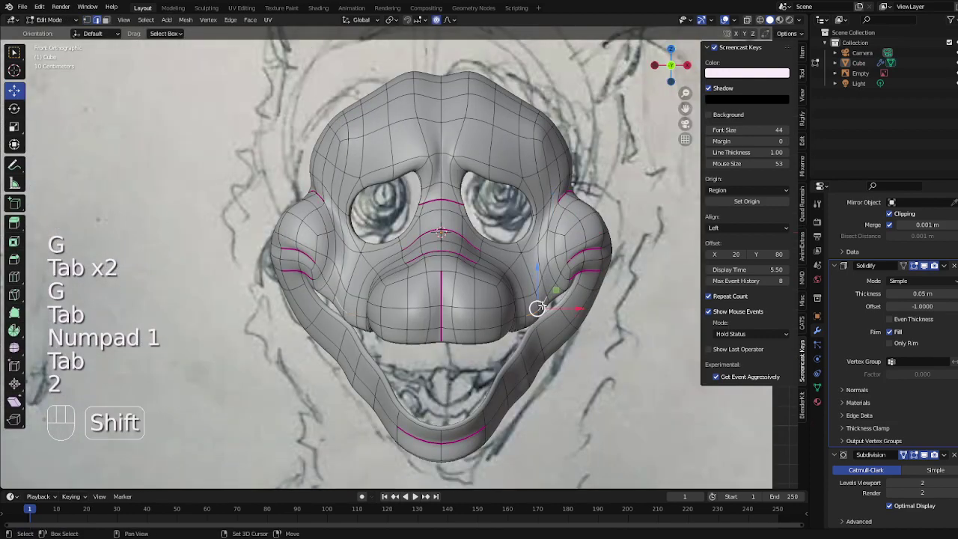
pyautogui.hotkey('shift', 'e')
pyautogui.press('g')
pyautogui.press('Tab')
pyautogui.moveTo(645, 302); pyautogui.dragTo(524, 296, button='middle')
pyautogui.hotkey('ctrl', 'z')
# Crease the upper lip edge in front of the mouth corner with a factor of 1 and shift it along X
pyautogui.press('Tab')
pyautogui.press('Tab')
pyautogui.press('2')
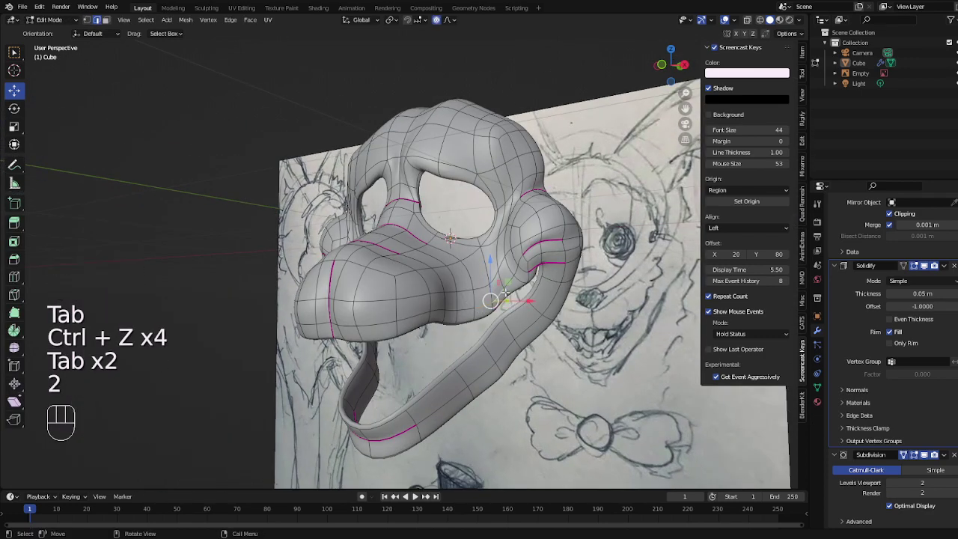
pyautogui.press('g')
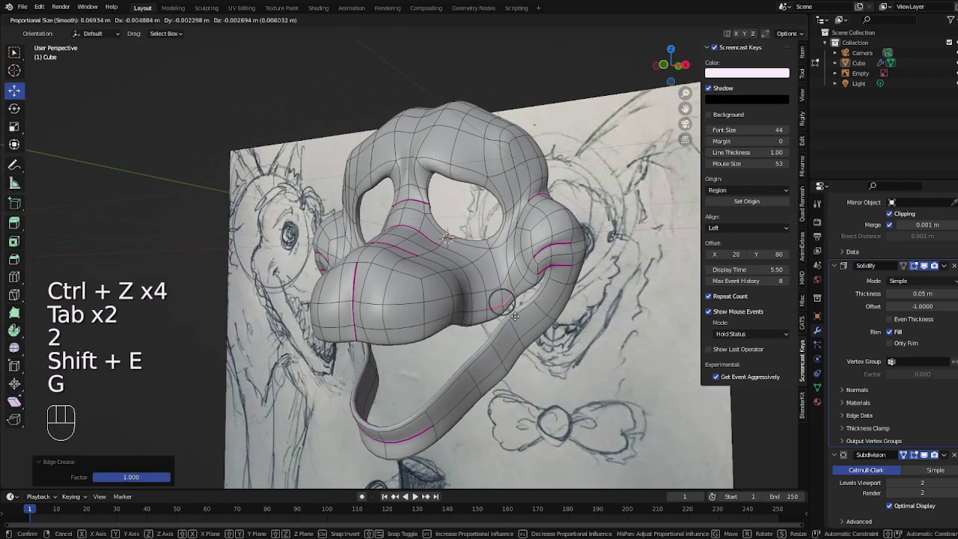
pyautogui.press('x')
pyautogui.click(518, 317)
pyautogui.press('Tab')
pyautogui.moveTo(519, 316); pyautogui.dragTo(455, 319, button='middle')
pyautogui.scroll(-2, 482, 321)
# Adjust the creased upper lip edge once more along X and switch to vertex selection
pyautogui.press('Tab')
pyautogui.press('g')
pyautogui.press('z')
pyautogui.press('x')
pyautogui.press('Tab')
pyautogui.press('Tab')
pyautogui.press('1')
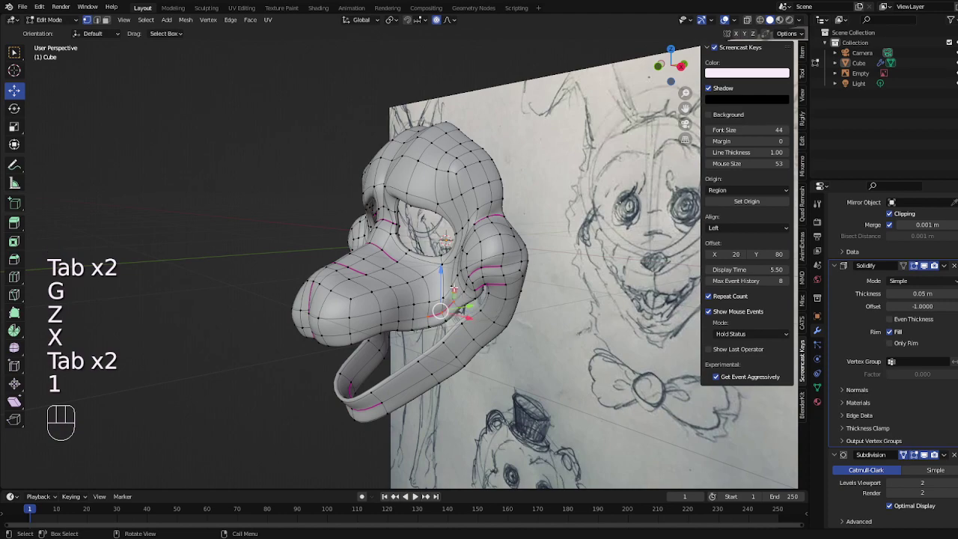
# Slide and reposition the vertices near the mouth corner, between the upper lip and the cheek
pyautogui.press('g')
pyautogui.press('g')
pyautogui.click(438, 290)
pyautogui.press('Tab')
pyautogui.moveTo(440, 292); pyautogui.dragTo(581, 298, button='middle')
pyautogui.press('Tab')
pyautogui.press('g')
pyautogui.click(521, 298)
pyautogui.press('Tab')
# Reposition individual upper lip vertices in front of the mouth corner
pyautogui.press('Tab')
pyautogui.press('1')
pyautogui.press('g')
pyautogui.click(477, 274)
pyautogui.press('g')
pyautogui.click(484, 293)
pyautogui.press('Tab')
# Crease the upper lip edge in front of the mouth corner and shift it along X and Y
pyautogui.press('Tab')
pyautogui.press('2')
pyautogui.click(456, 320)
pyautogui.press('Tab')
pyautogui.press('Tab')
pyautogui.press('g')
pyautogui.press('x')
pyautogui.click(565, 296)
pyautogui.press('Tab')
pyautogui.press('Tab')
pyautogui.press('g')
pyautogui.press('y')
pyautogui.press('Tab')
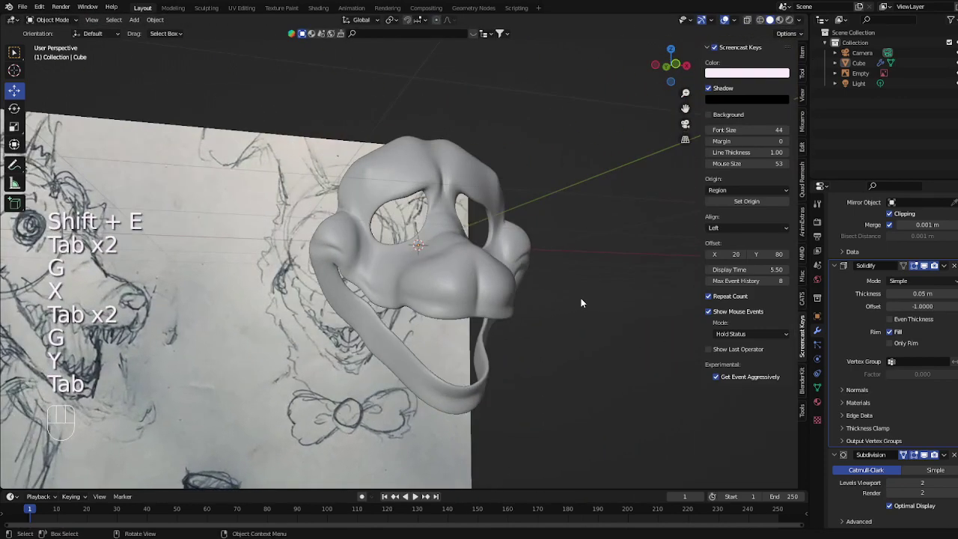
# Reposition the vertex on the lower rim of the muzzle's upper lip in front view
pyautogui.press('KP_1')
pyautogui.scroll(3, 575, 298)
pyautogui.press('Tab')
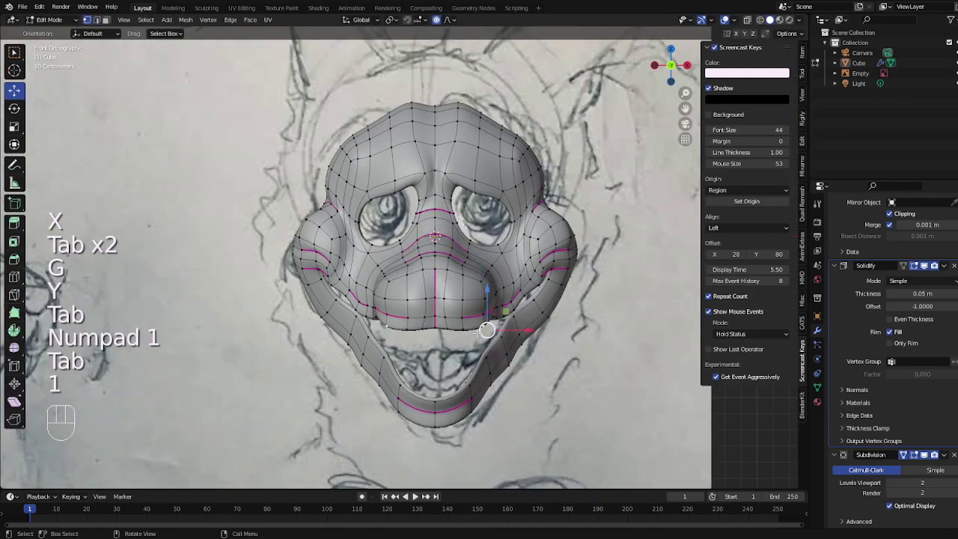
pyautogui.press('g')
pyautogui.press('Tab')
pyautogui.scroll(-4, 479, 330)
pyautogui.moveTo(477, 329); pyautogui.dragTo(424, 322, button='middle')
# Move the forehead edge above the nose bridge along Z and try a loop cut across the forehead
pyautogui.press('KP_1')
pyautogui.click(474, 189)
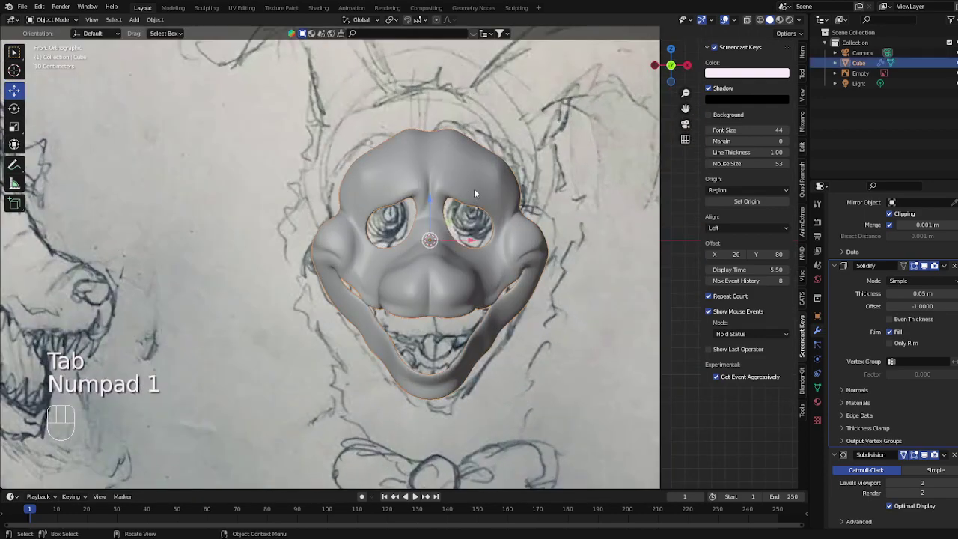
pyautogui.press('Tab')
pyautogui.moveTo(473, 189); pyautogui.dragTo(497, 181, button='middle')
pyautogui.press('z')
pyautogui.click(430, 191)
pyautogui.hotkey('ctrl', 'r')
pyautogui.press('Tab')
pyautogui.press('Tab')
# Shift the brow edge along Y and move a brow vertex about -0.057 m along Y with proportional editing
pyautogui.press('2')
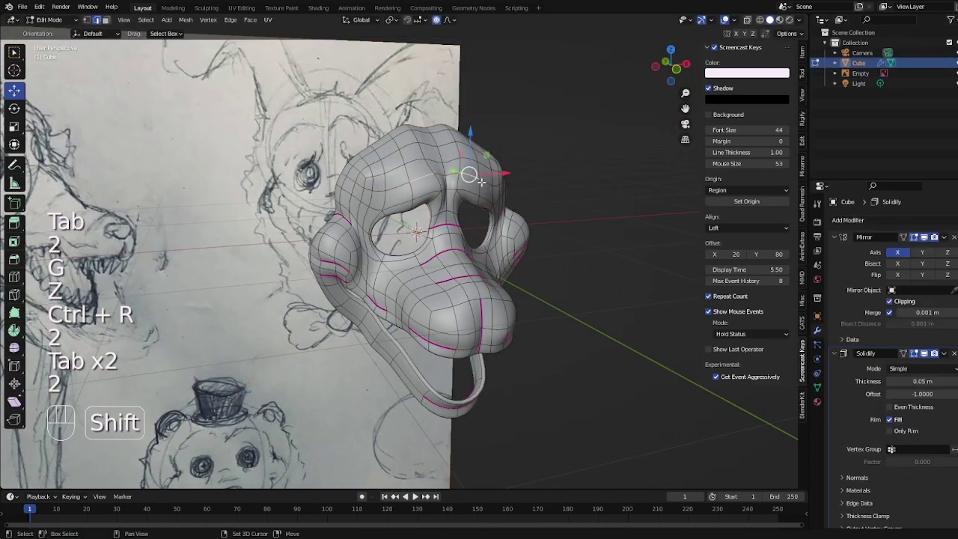
pyautogui.press('g')
pyautogui.press('y')
pyautogui.click(491, 183)
pyautogui.press('1')
pyautogui.press('g')
pyautogui.press('y')
pyautogui.click(497, 187)
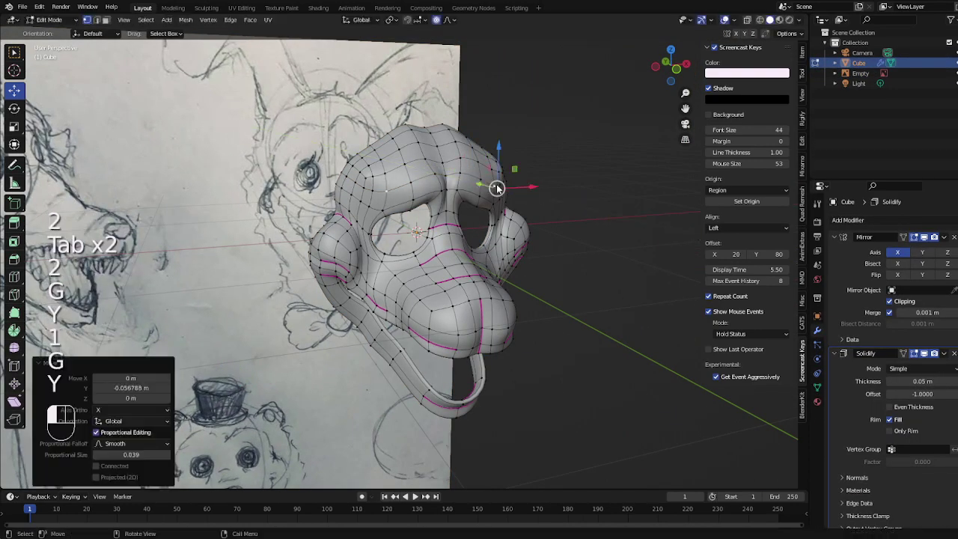
# Select the forehead and brow area and apply Smooth Vertices to it twice
pyautogui.press('Tab')
pyautogui.moveTo(524, 188); pyautogui.dragTo(400, 185, button='middle')
pyautogui.press('Tab')
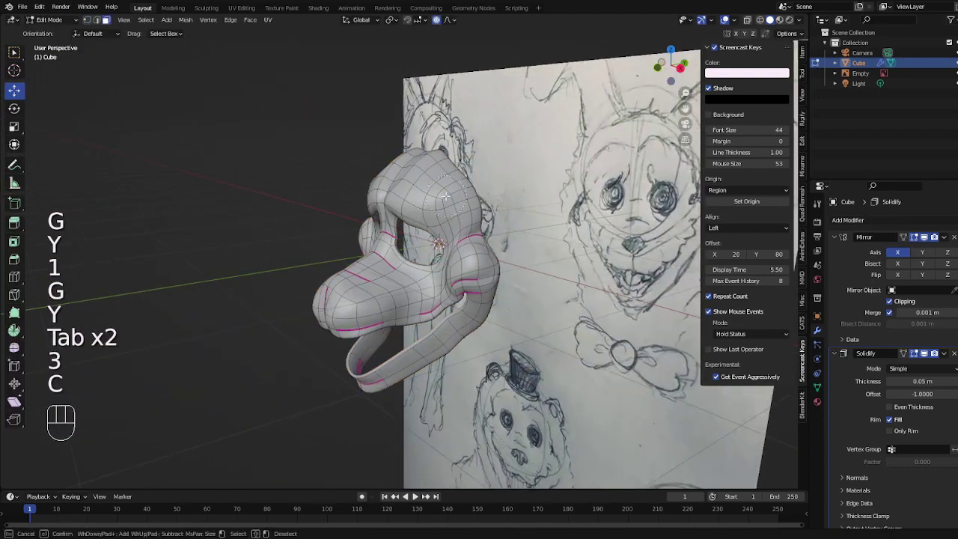
pyautogui.press('1')
pyautogui.rightClick(529, 218)
pyautogui.click(529, 218)
pyautogui.rightClick(529, 217)
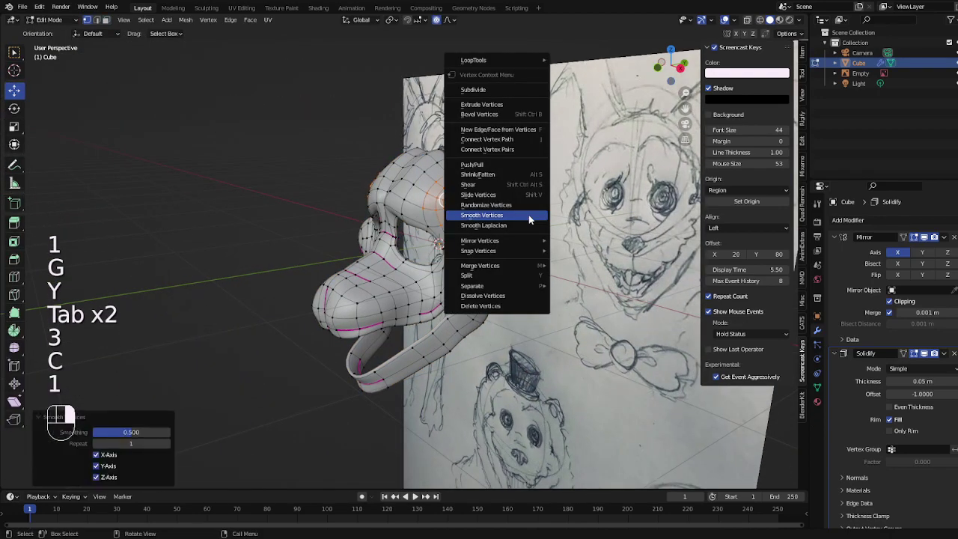
pyautogui.click(528, 218)
# Select the inner rim of the lower jaw and extrude it along X to the mirror plane as a mouth floor
pyautogui.press('Tab')
pyautogui.moveTo(528, 218); pyautogui.dragTo(622, 211, button='middle')
pyautogui.moveTo(614, 210)
pyautogui.mouseDown(button='middle')
pyautogui.moveTo(582, 203)
pyautogui.moveTo(581, 226)
pyautogui.moveTo(593, 209)
pyautogui.moveTo(521, 213)
pyautogui.moveTo(458, 286)
pyautogui.moveTo(477, 339)
pyautogui.moveTo(547, 364)
pyautogui.moveTo(485, 240)
pyautogui.moveTo(552, 318)
pyautogui.mouseUp(button='middle')
pyautogui.press('Tab')
pyautogui.press('Tab')
pyautogui.press('Tab')
pyautogui.press('Tab')
pyautogui.press('Tab')
pyautogui.press('1')
pyautogui.keyDown('ctrl'); pyautogui.click(478, 339); pyautogui.keyUp('ctrl')
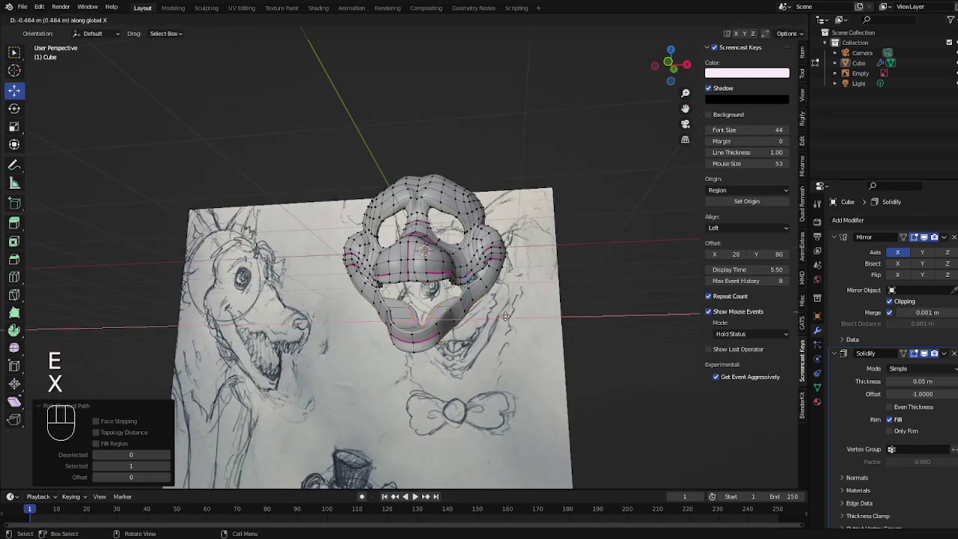
pyautogui.click(414, 316)
# Merge the vertices at the front gap of the mouth floor using At Last
pyautogui.moveTo(414, 314); pyautogui.dragTo(495, 340, button='middle')
pyautogui.click(429, 200)
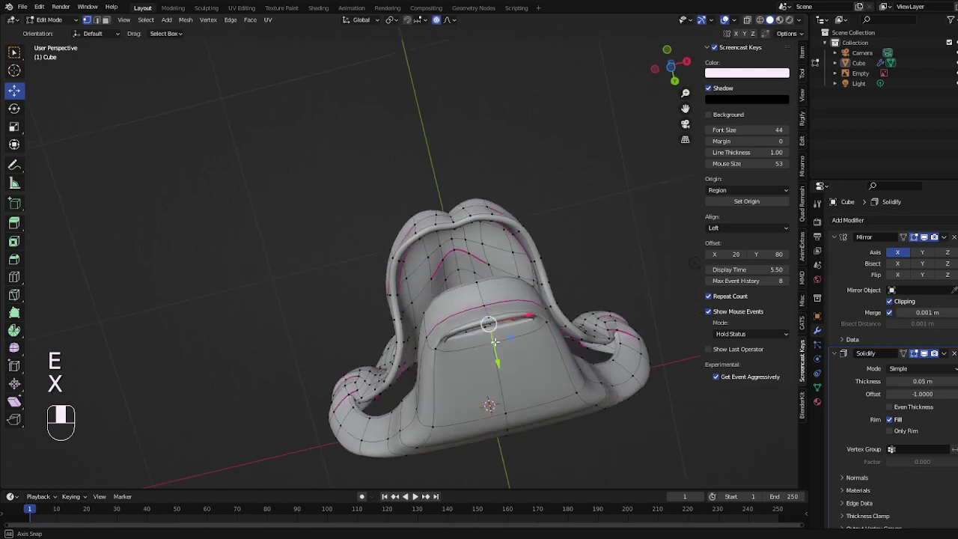
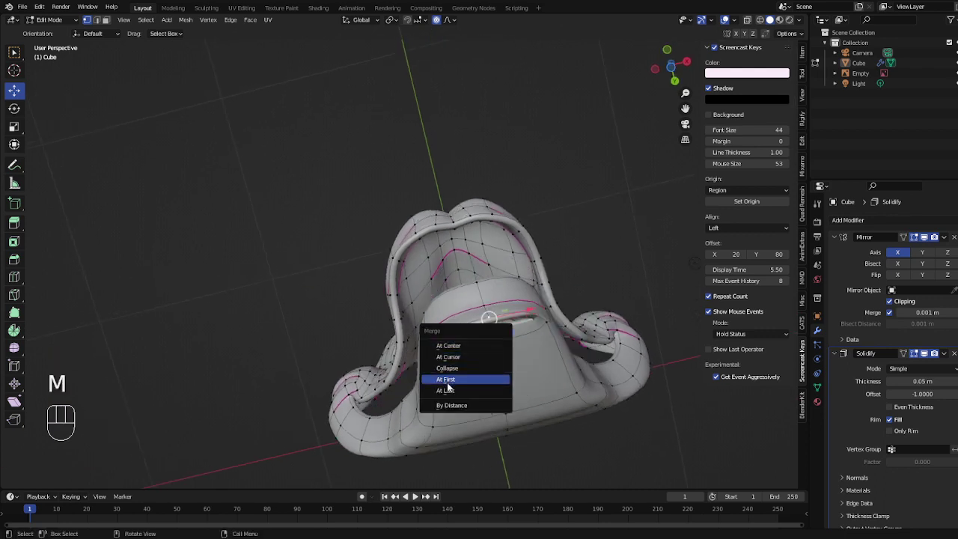
pyautogui.click(448, 391)
pyautogui.moveTo(448, 392); pyautogui.dragTo(505, 353, button='middle')
pyautogui.press('Tab')
# Move the mouth floor edges inside the lower jaw along Z in two adjustments
pyautogui.press('KP_1')
pyautogui.press('Tab')
pyautogui.press('g')
pyautogui.press('z')
pyautogui.click(506, 410)
pyautogui.press('Tab')
pyautogui.press('Tab')
pyautogui.press('g')
pyautogui.press('z')
pyautogui.click(533, 360)
pyautogui.press('Tab')
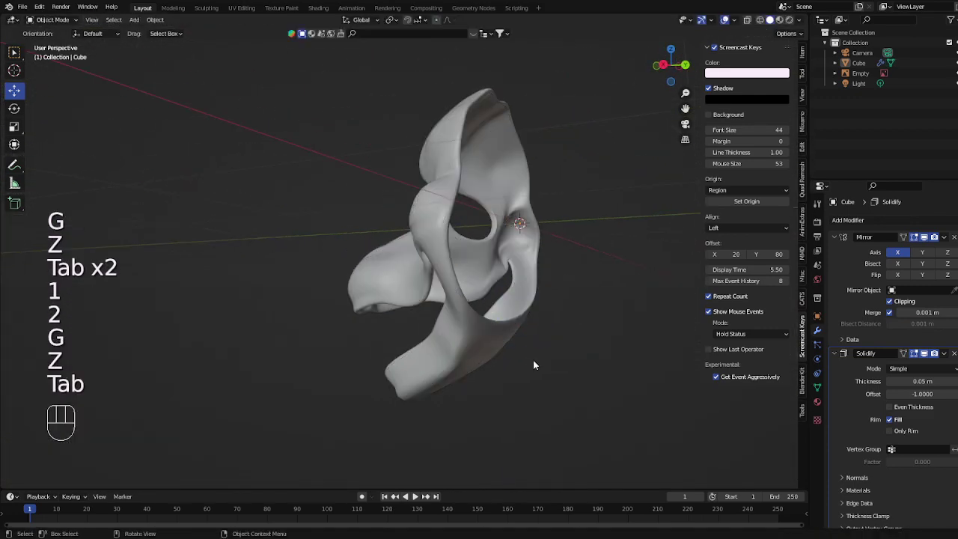
# Reposition the vertices at the rear underside of the lower jaw in right side view
pyautogui.press('KP_3')
pyautogui.press('Tab')
pyautogui.press('g')
pyautogui.click(550, 362)
pyautogui.press('1')
pyautogui.press('g')
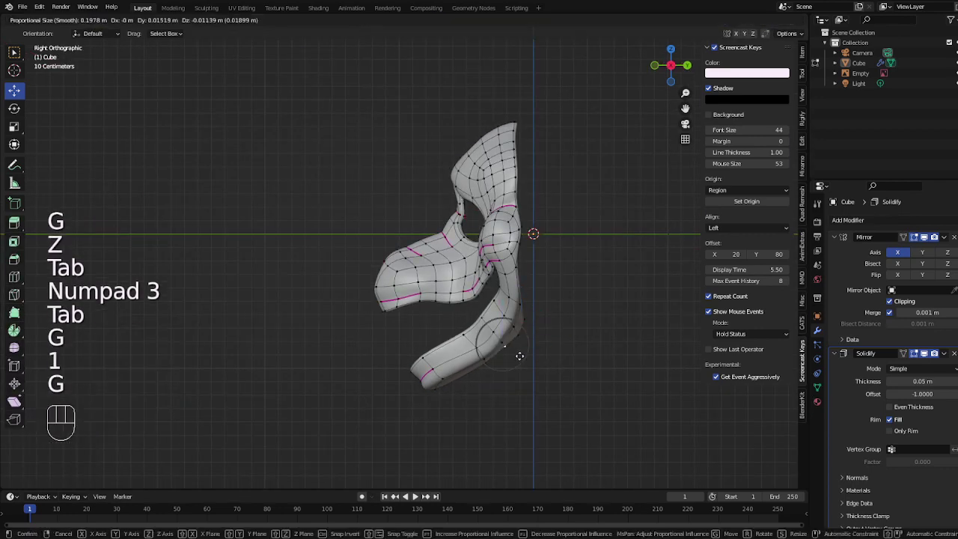
pyautogui.press('Tab')
# Move the underside vertices at mid-jaw, shifting one about 0.046 m along Y and -0.091 m along Z
pyautogui.press('Tab')
pyautogui.press('g')
pyautogui.click(496, 367)
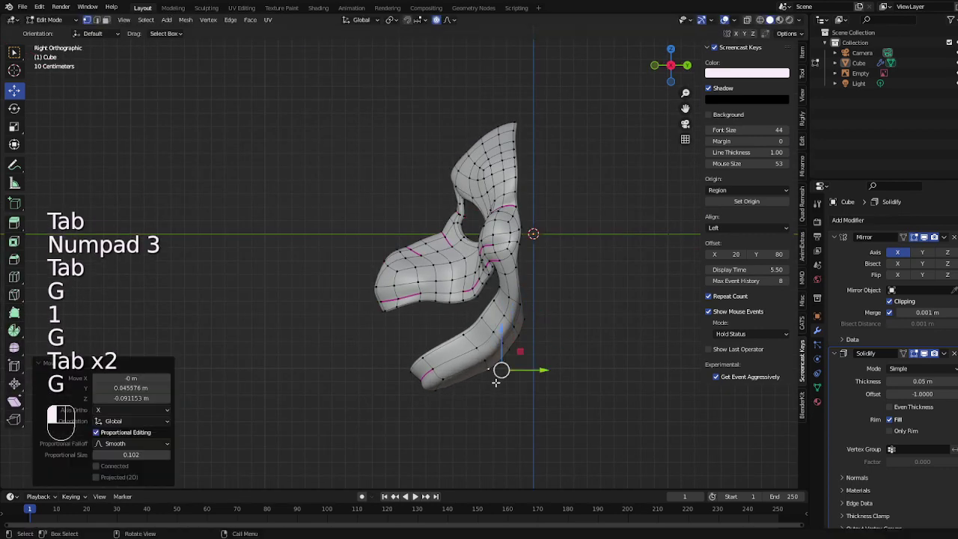
pyautogui.press('Tab')
pyautogui.press('Tab')
pyautogui.press('g')
pyautogui.click(456, 357)
# Add one loop cut across the side of the lower jaw near the chin
pyautogui.press('Tab')
pyautogui.press('Tab')
pyautogui.hotkey('ctrl', 'r')
pyautogui.doubleClick(447, 350)
pyautogui.press('1')
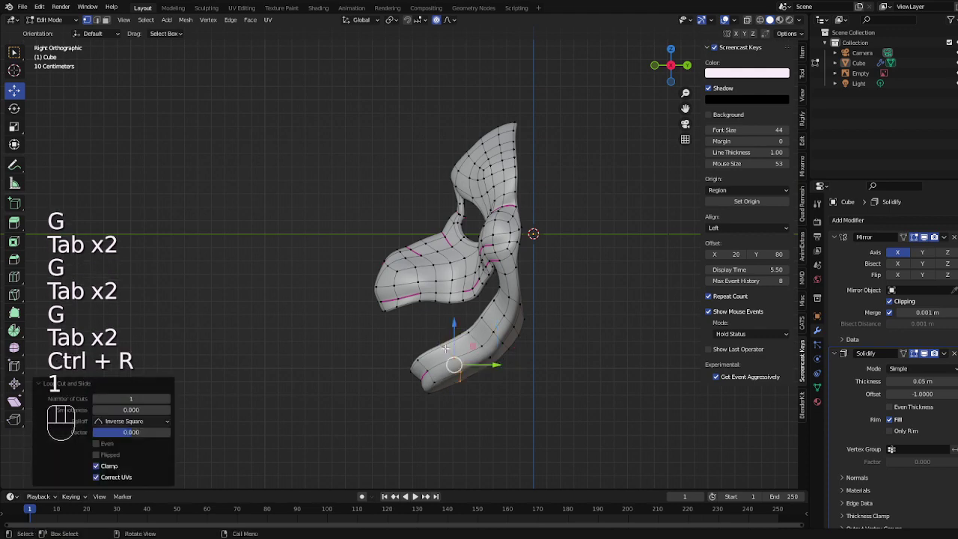
# Reposition the new loop's upper vertex and move its lower one about 0.046 m along Y and 0.008 m along Z
pyautogui.click(444, 347)
pyautogui.press('g')
pyautogui.click(449, 353)
pyautogui.press('Tab')
pyautogui.press('Tab')
pyautogui.press('g')
pyautogui.click(474, 383)
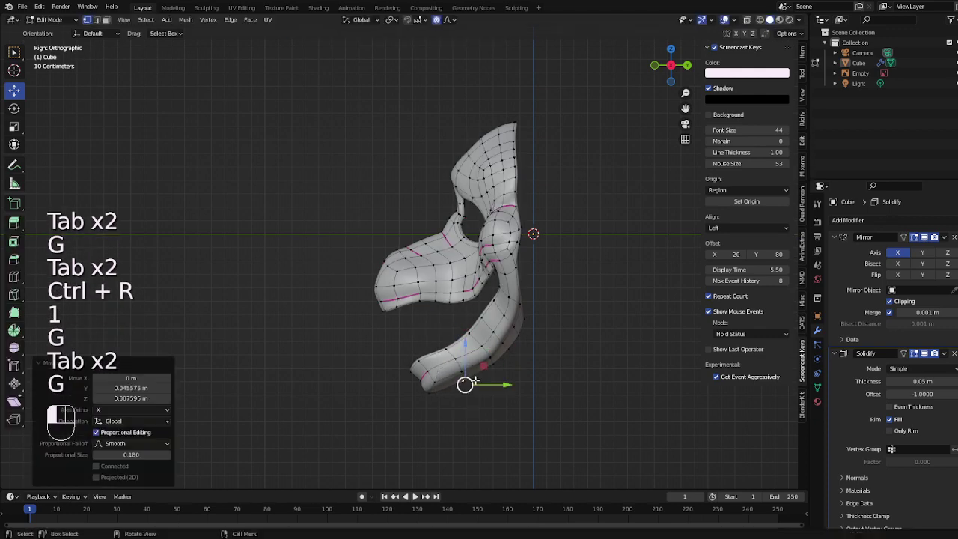
# Move the lower jaw's upper edge vertex about -0.057 m along Y and 0.015 m along Z, and fine-tune its position
pyautogui.press('Tab')
pyautogui.press('Tab')
pyautogui.press('Tab')
pyautogui.press('Tab')
pyautogui.press('g')
pyautogui.click(460, 327)
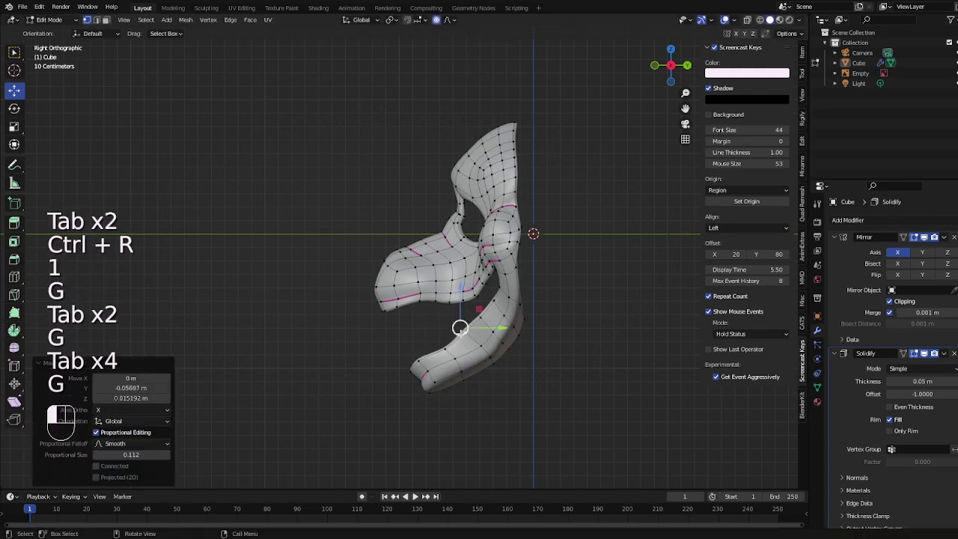
pyautogui.press('g')
pyautogui.click(455, 325)
# Move the jaw vertex just below the mouth corner about -0.046 m along Y and 0.038 m along Z
pyautogui.press('Tab')
pyautogui.press('Tab')
pyautogui.press('g')
pyautogui.click(491, 288)
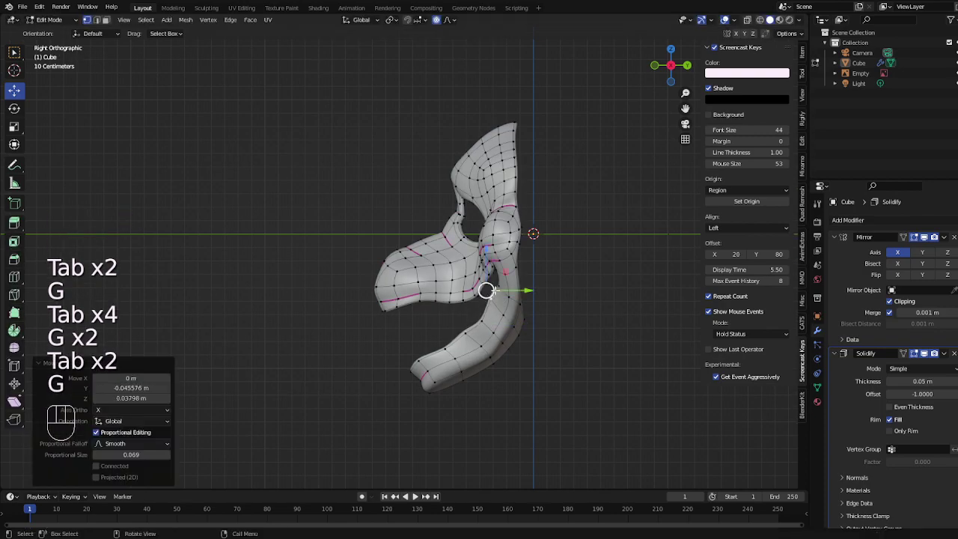
pyautogui.press('Tab')
# Move the vertex under the cheek in front view and trackball-rotate the area with proportional editing
pyautogui.moveTo(490, 288); pyautogui.dragTo(658, 284, button='middle')
pyautogui.press('KP_1')
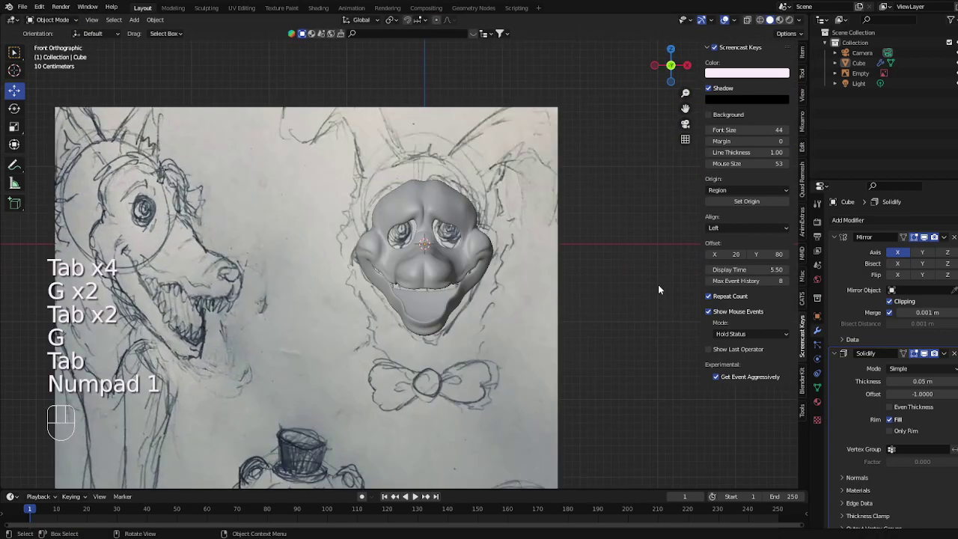
pyautogui.scroll(3, 658, 285)
pyautogui.press('Tab')
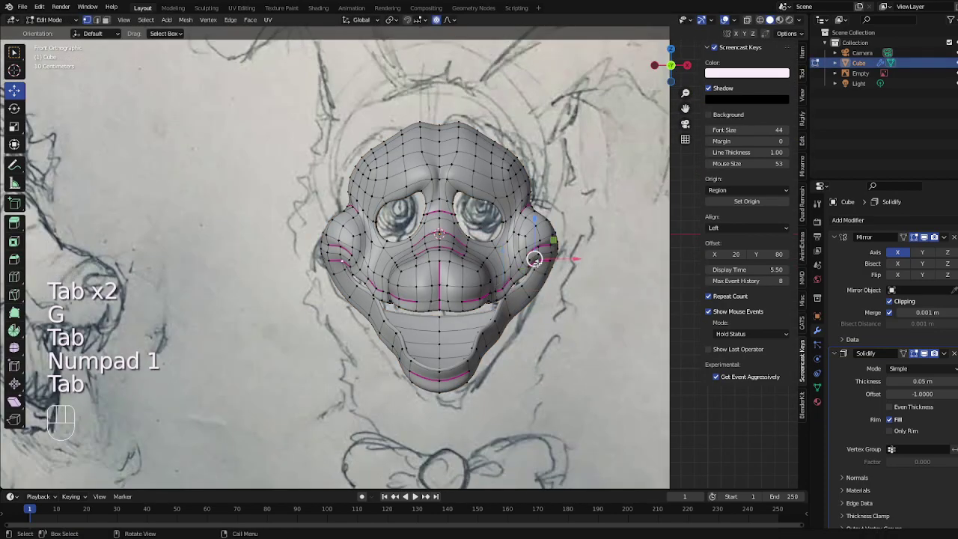
pyautogui.press('g')
pyautogui.press('Tab')
pyautogui.press('Tab')
pyautogui.press('r')
pyautogui.press('r')
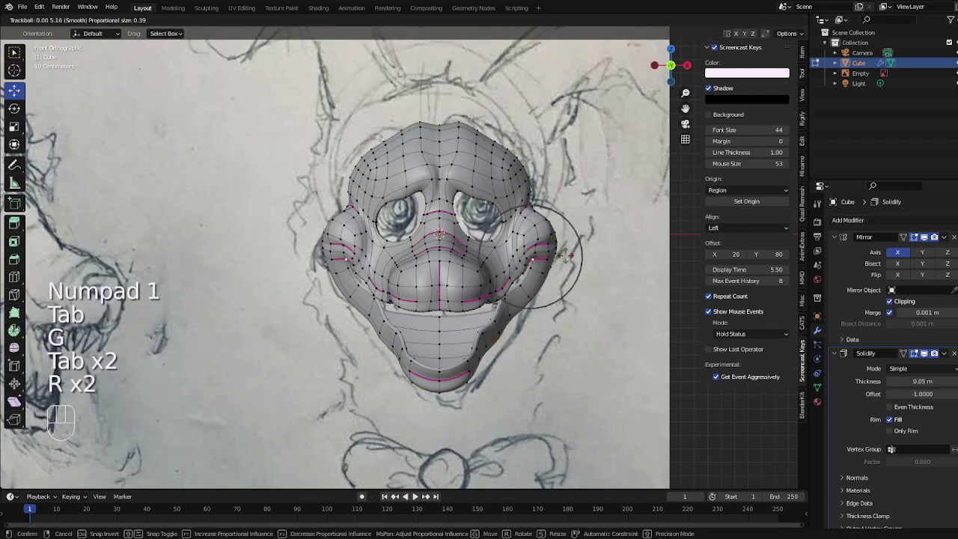
pyautogui.click(566, 254)
pyautogui.press('Tab')
# Select the eye opening's edge loop and scale it proportionally in front view
pyautogui.scroll(-2, 563, 259)
pyautogui.moveTo(562, 259); pyautogui.dragTo(510, 260, button='middle')
pyautogui.scroll(-2, 602, 245)
pyautogui.moveTo(603, 246)
pyautogui.mouseDown(button='middle')
pyautogui.moveTo(636, 247)
pyautogui.moveTo(574, 238)
pyautogui.moveTo(659, 238)
pyautogui.moveTo(569, 238)
pyautogui.mouseUp(button='middle')
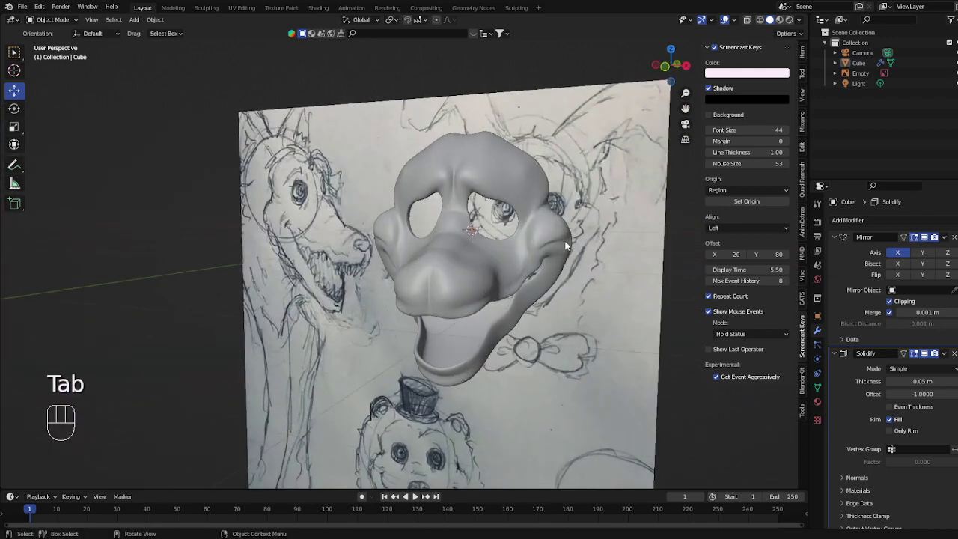
pyautogui.press('Tab')
pyautogui.press('KP_1')
pyautogui.press('2')
pyautogui.press('s')
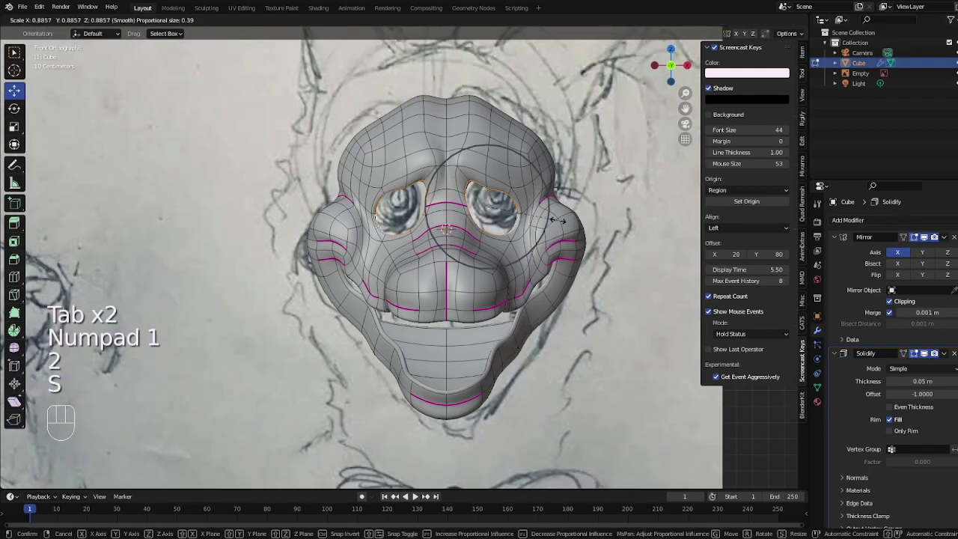
pyautogui.click(614, 166)
# Turn on X-ray, move the eye rim about 0.009 m along X and 0.057 m along Z, and scale it to the sketched eye
pyautogui.click(747, 21)
pyautogui.press('g')
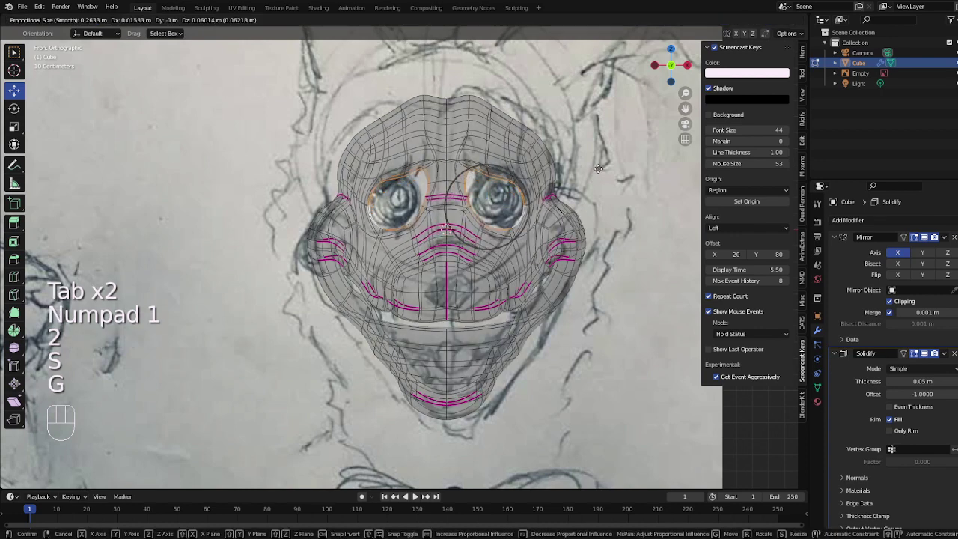
pyautogui.click(596, 168)
pyautogui.press('s')
pyautogui.press('x')
pyautogui.press('s')
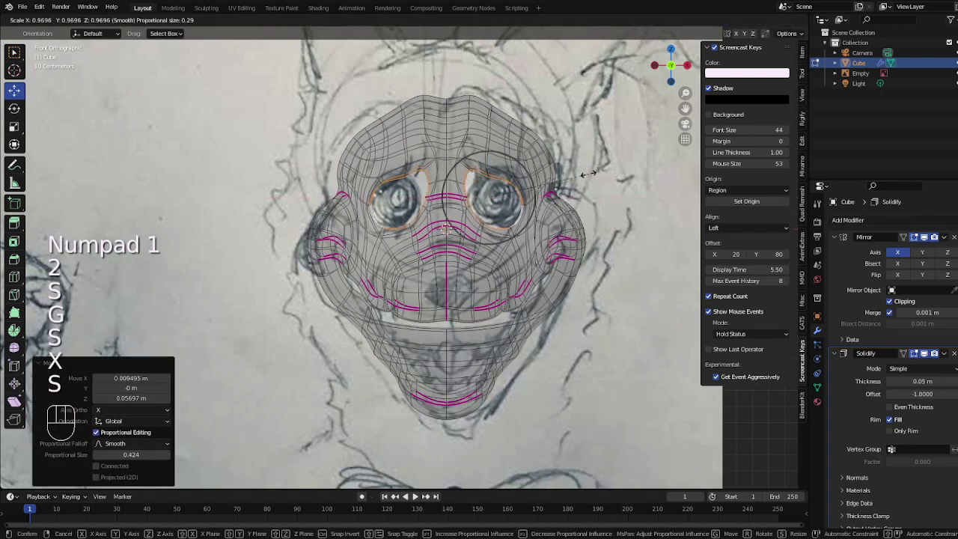
pyautogui.click(479, 172)
# Reposition the upper eye rim vertex to follow the sketched eye and leave mesh editing
pyautogui.press('1')
pyautogui.press('g')
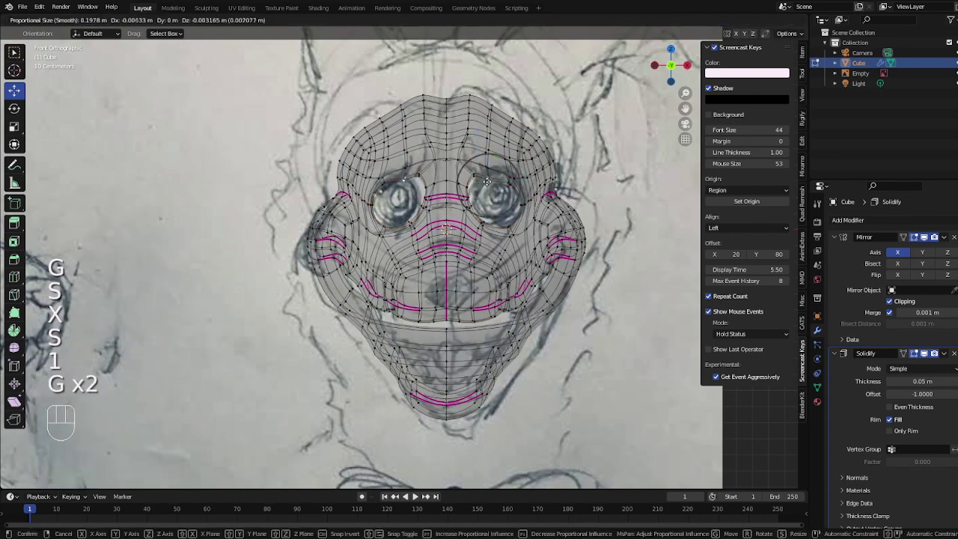
pyautogui.click(479, 180)
pyautogui.press('Tab')
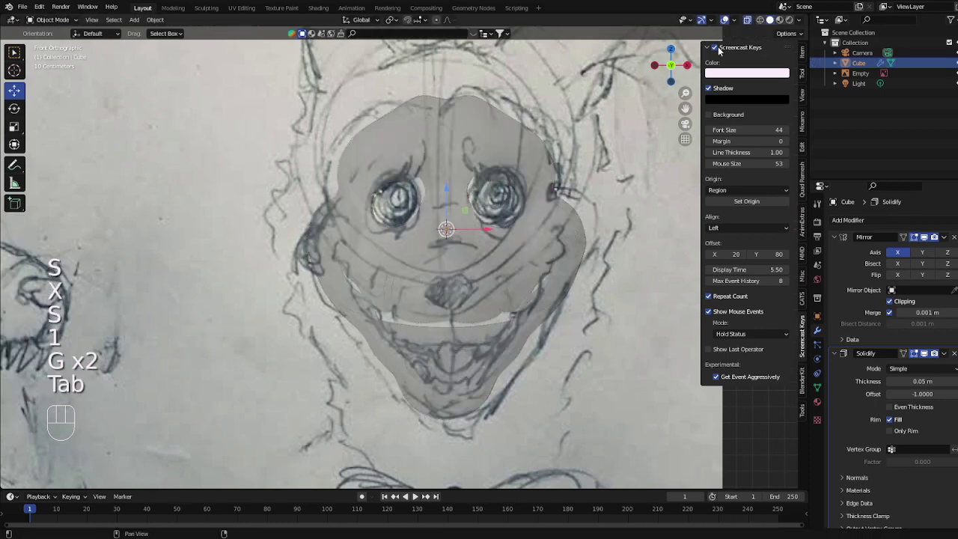
# Turn off X-ray and edge-slide the edge beneath the eye opening, between the eye and muzzle
pyautogui.click(745, 24)
pyautogui.press('Tab')
pyautogui.moveTo(374, 299); pyautogui.dragTo(429, 296, button='middle')
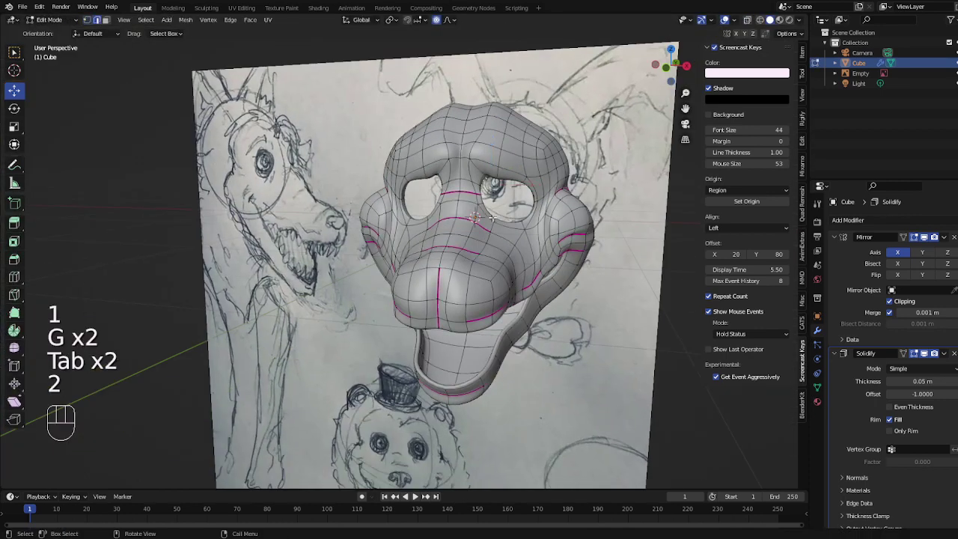
pyautogui.press('g')
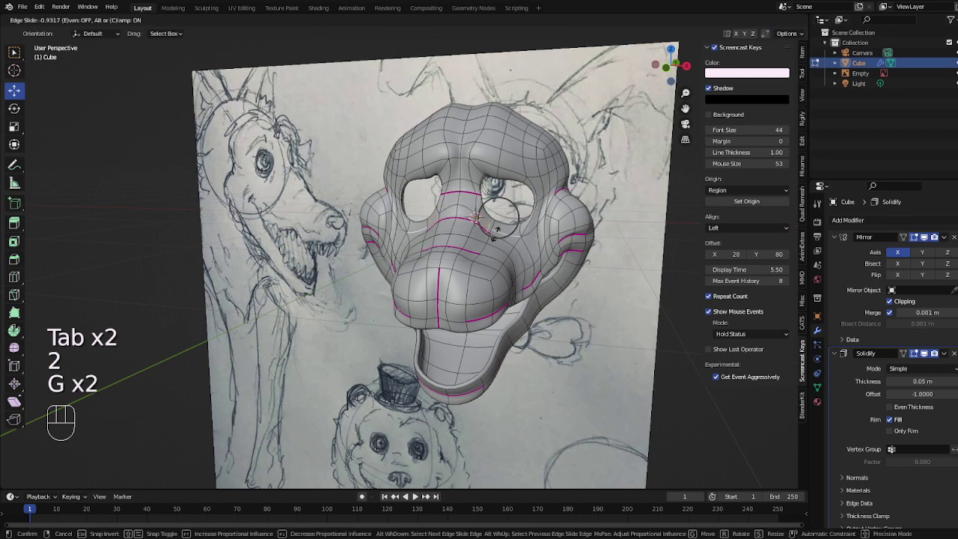
pyautogui.click(500, 229)
# Reposition the vertices below the outer and inner sides of the eye opening with proportional editing
pyautogui.scroll(3, 499, 229)
pyautogui.press('1')
pyautogui.click(601, 215)
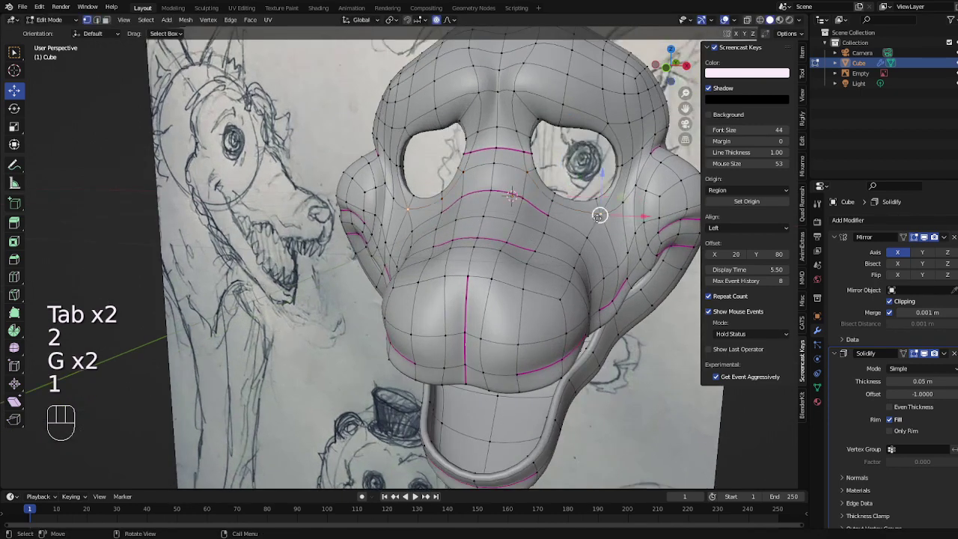
pyautogui.press('g')
pyautogui.click(612, 221)
pyautogui.press('1')
pyautogui.click(550, 206)
pyautogui.press('g')
pyautogui.press('g')
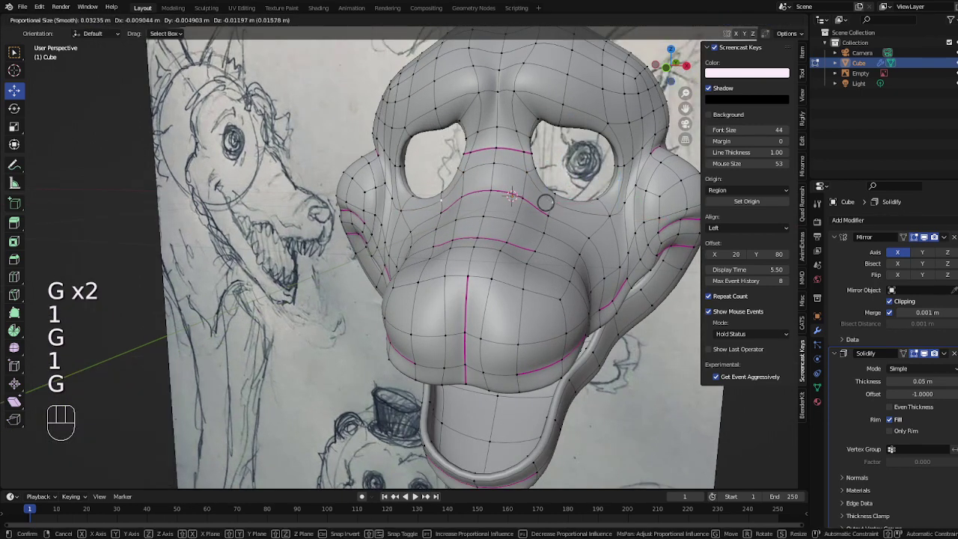
pyautogui.click(545, 217)
pyautogui.press('Tab')
pyautogui.scroll(-4, 544, 217)
pyautogui.moveTo(545, 217)
pyautogui.mouseDown(button='middle')
pyautogui.moveTo(591, 209)
pyautogui.moveTo(541, 234)
pyautogui.mouseUp(button='middle')
pyautogui.press('KP_0')
pyautogui.press('KP_1')
# Insert one centred edge loop around the eye opening
pyautogui.press('Tab')
pyautogui.click(535, 215)
pyautogui.rightClick(533, 215)
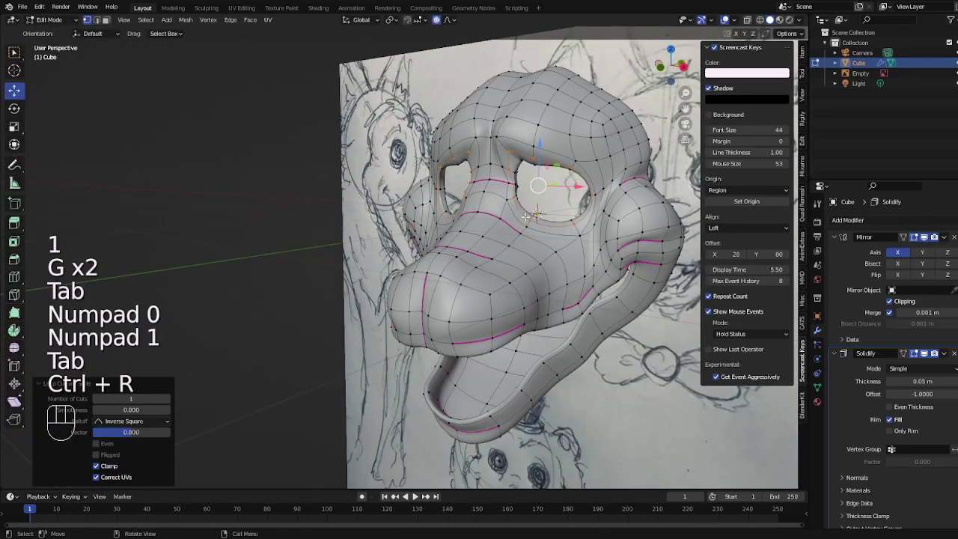
# Move the edge below the eye's inner corner along Z and along Y, and return to front view
pyautogui.press('2')
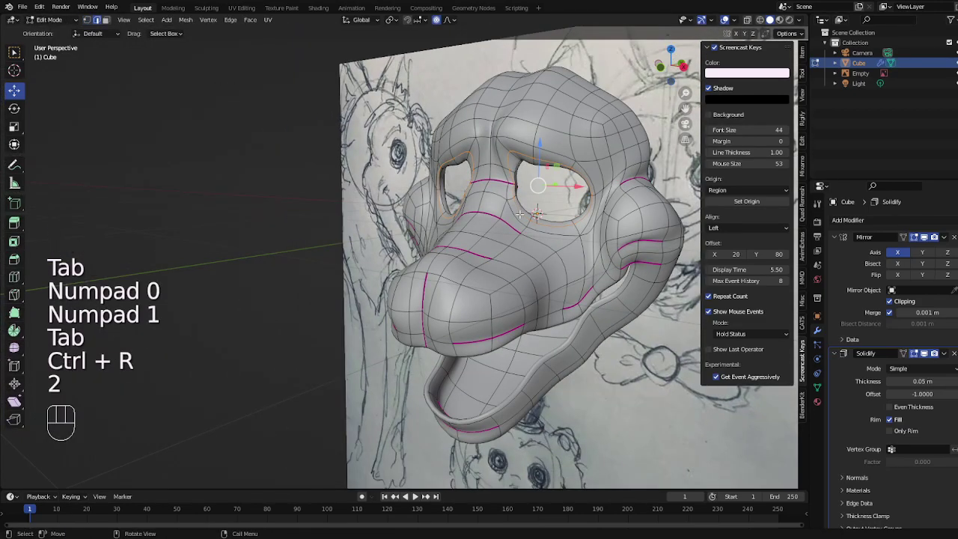
pyautogui.press('g')
pyautogui.press('z')
pyautogui.press('Tab')
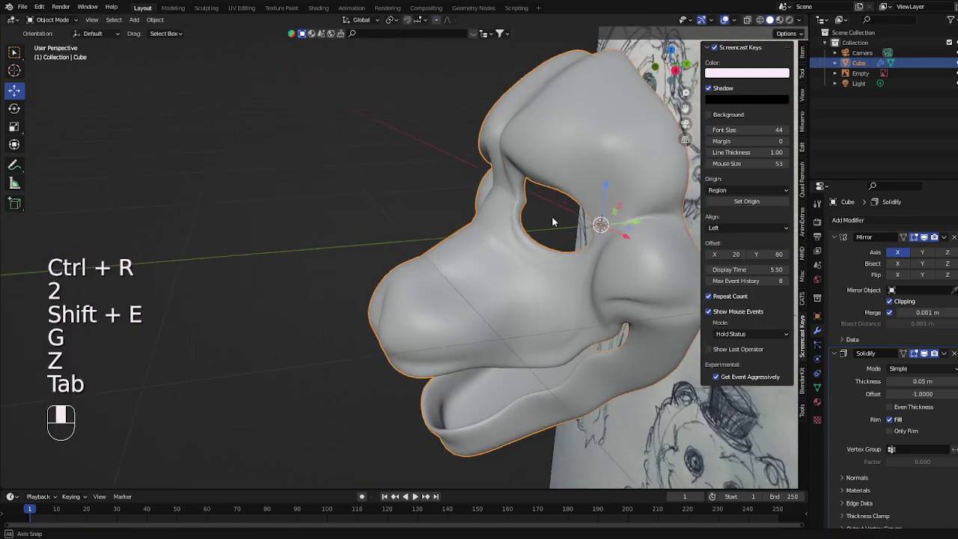
pyautogui.press('Tab')
pyautogui.press('g')
pyautogui.press('y')
pyautogui.press('Tab')
pyautogui.click(586, 216)
pyautogui.moveTo(587, 216); pyautogui.dragTo(633, 199, button='middle')
pyautogui.press('KP_1')
pyautogui.press('KP_0')
pyautogui.press('KP_1')
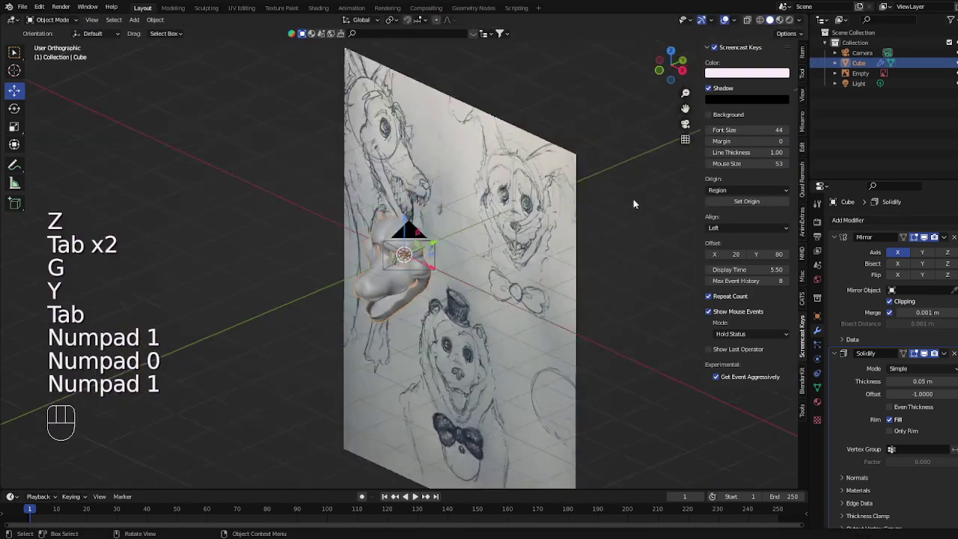
# Select the ring of faces around the eye opening, smooth its vertices and adjust it with Shrink/Fatten
pyautogui.press('Tab')
pyautogui.press('3')
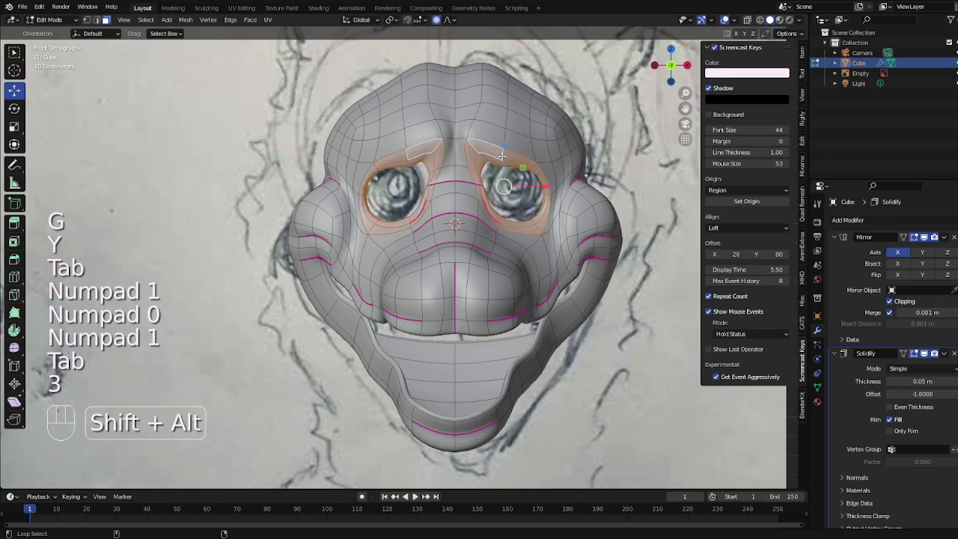
pyautogui.press('1')
pyautogui.rightClick(619, 184)
pyautogui.click(619, 184)
pyautogui.press('Tab')
pyautogui.press('Tab')
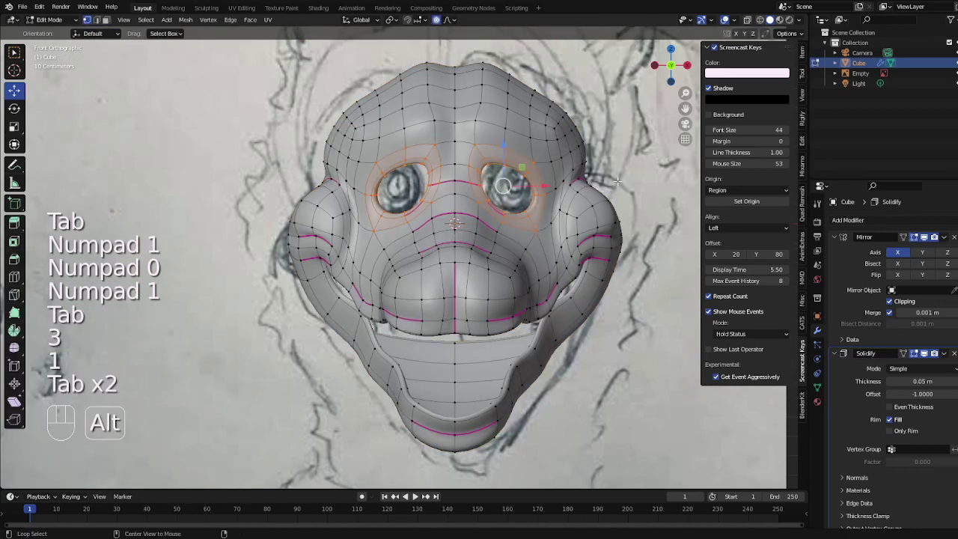
pyautogui.hotkey('alt', 's')
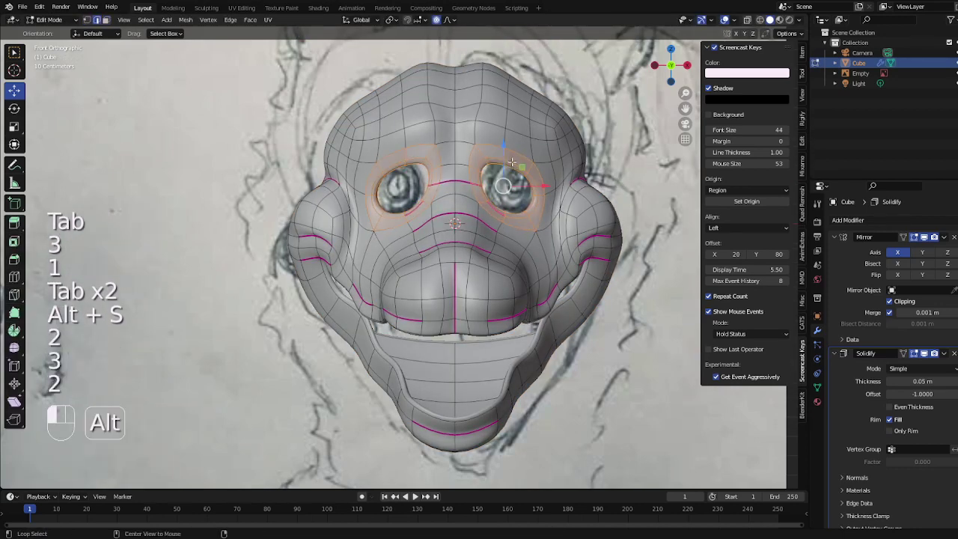
# Clear the crease on the nose-bridge edges between the eyes and select the eye rim loop
pyautogui.keyDown('alt'); pyautogui.click(512, 162); pyautogui.keyUp('alt')
pyautogui.rightClick(594, 307)
pyautogui.click(563, 497)
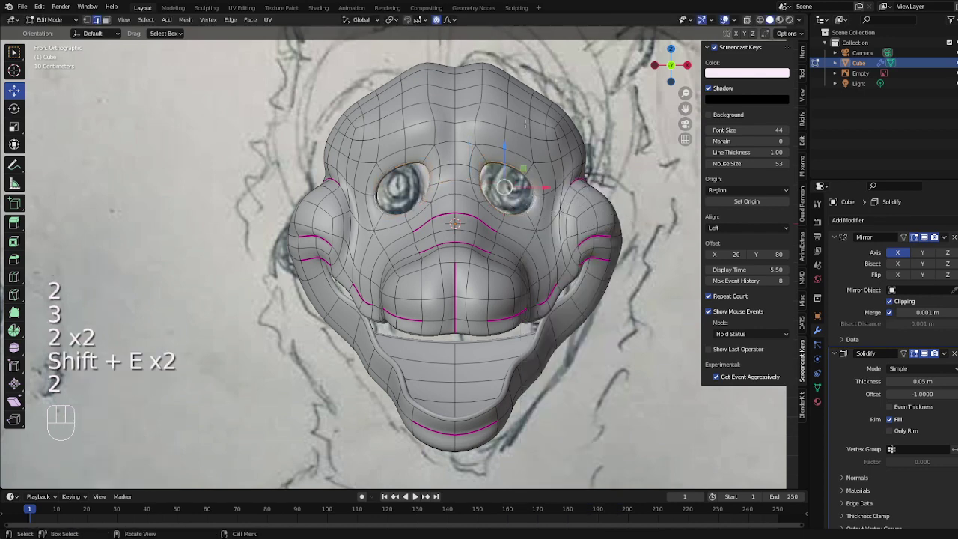
# Scale the eye rim loop proportionally by about 1.17, and adjust its width along X
pyautogui.press('s')
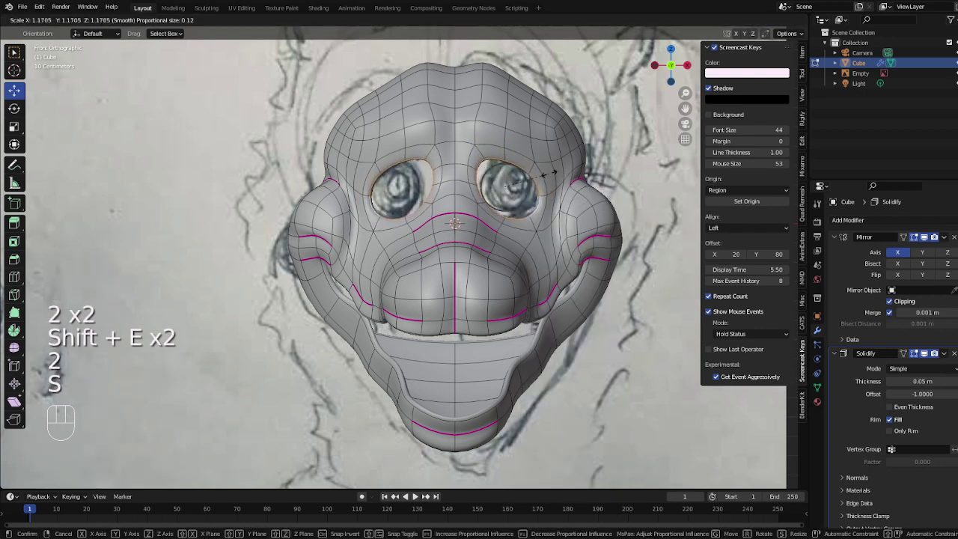
pyautogui.click(550, 172)
pyautogui.press('s')
pyautogui.press('x')
pyautogui.click(524, 171)
# Move the upper inner eye rim vertex about 0.045 m along X and -0.018 m along Z
pyautogui.press('1')
pyautogui.press('g')
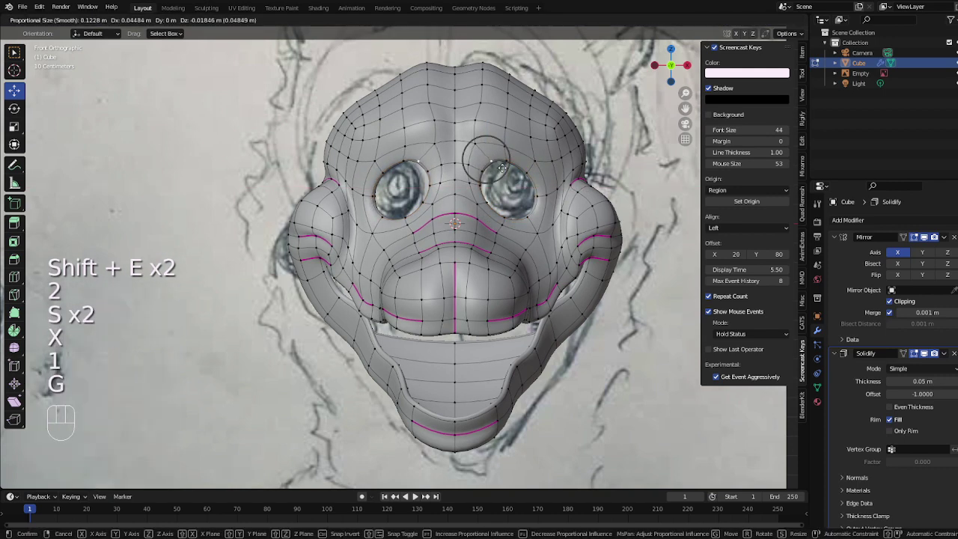
pyautogui.click(502, 167)
# Scale the eye rim loop proportionally by 1.046 and shift it over the sketched eye
pyautogui.press('2')
pyautogui.keyDown('alt'); pyautogui.click(529, 172); pyautogui.keyUp('alt')
pyautogui.press('s')
pyautogui.click(563, 174)
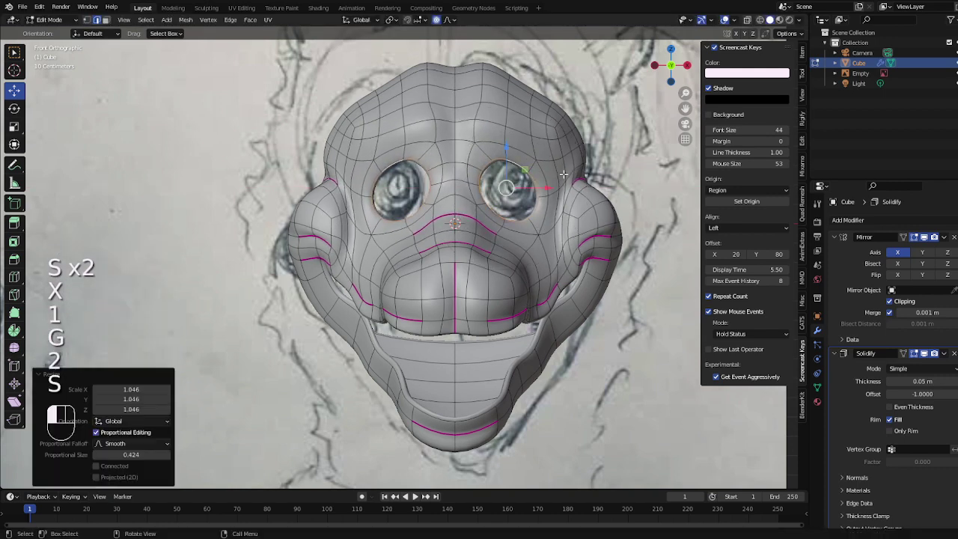
pyautogui.press('g')
pyautogui.click(568, 181)
pyautogui.press('Tab')
# Reposition a vertex between the eye and cheek in front view
pyautogui.press('Tab')
pyautogui.press('1')
pyautogui.press('g')
pyautogui.click(570, 210)
pyautogui.press('Tab')
# Move the area near the mouth corner along Y in two proportional moves
pyautogui.moveTo(569, 212); pyautogui.dragTo(551, 316, button='middle')
pyautogui.press('Tab')
pyautogui.press('g')
pyautogui.press('y')
pyautogui.click(563, 237)
pyautogui.press('g')
pyautogui.press('y')
pyautogui.click(563, 238)
pyautogui.press('Tab')
# Raise the area near the mouth corner along Z with a large proportional influence
pyautogui.press('Tab')
pyautogui.press('Tab')
pyautogui.press('Tab')
pyautogui.press('g')
pyautogui.press('z')
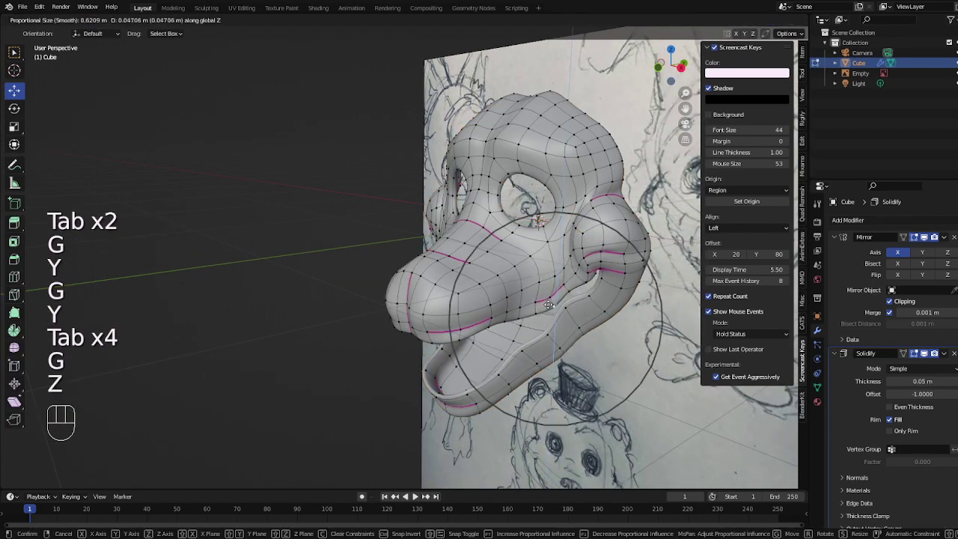
pyautogui.click(534, 301)
pyautogui.press('Tab')
# Reposition two vertices on top of the muzzle, beside the centre line, in front view
pyautogui.press('KP_1')
pyautogui.press('Tab')
pyautogui.press('1')
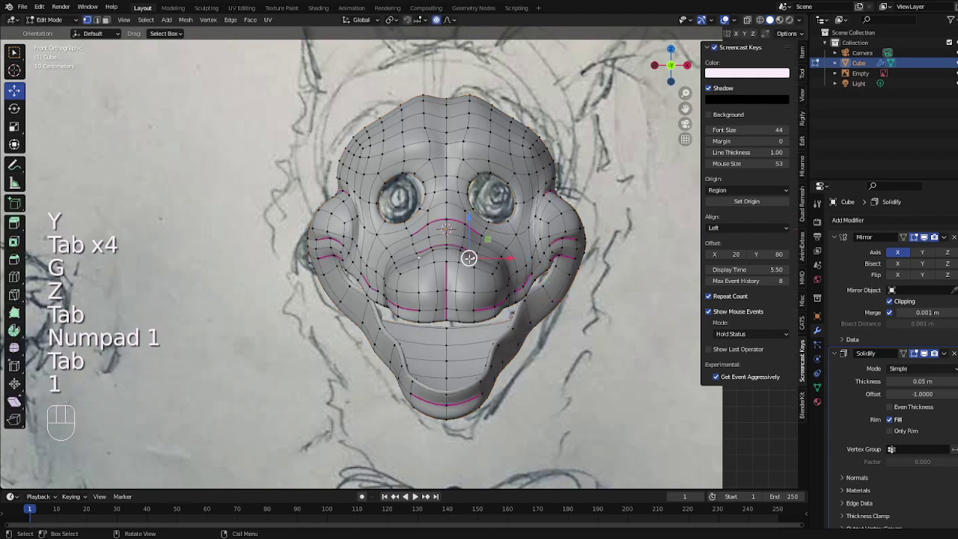
pyautogui.press('g')
pyautogui.click(472, 256)
pyautogui.press('g')
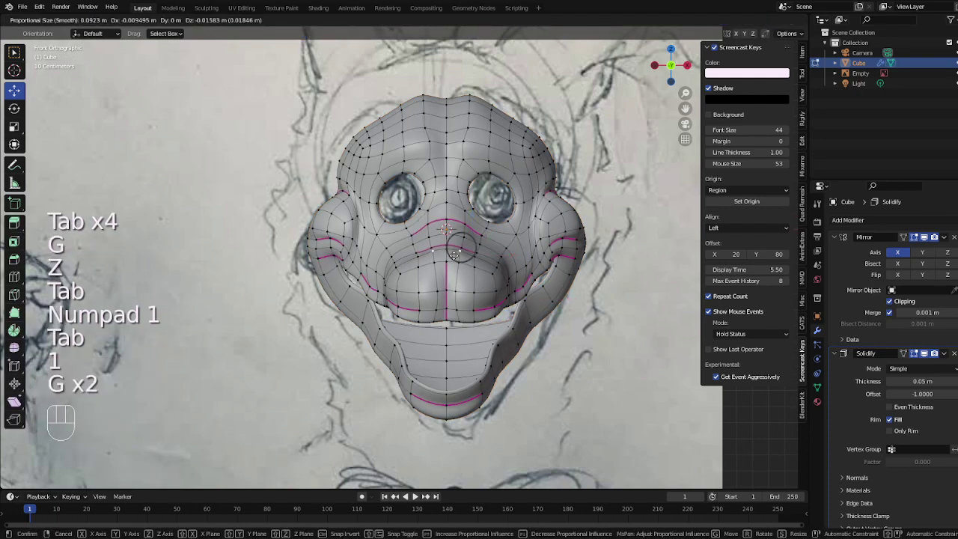
pyautogui.click(453, 259)
pyautogui.press('Tab')
# Move the lower eye rim edge and the upper inner eye rim vertices to follow the sketched eye
pyautogui.press('Tab')
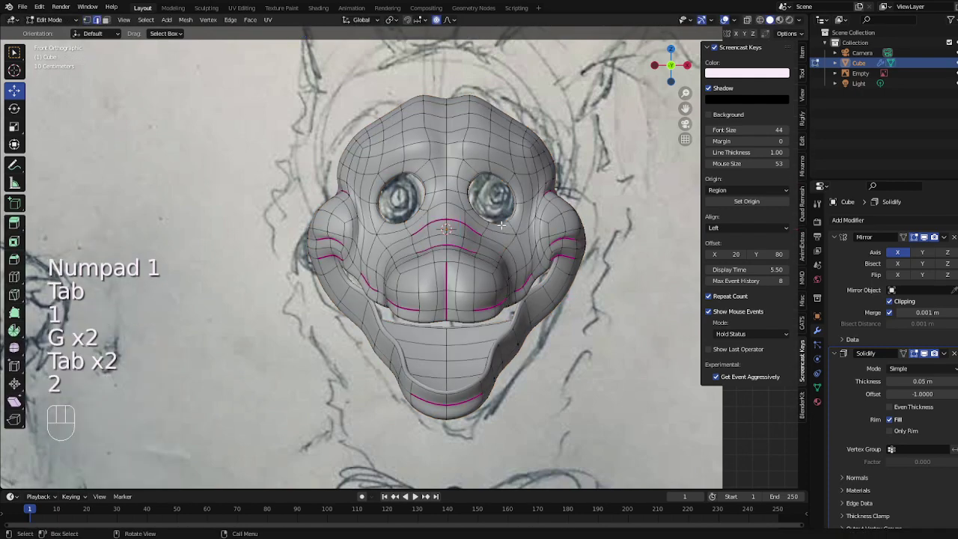
pyautogui.press('g')
pyautogui.click(498, 221)
pyautogui.press('1')
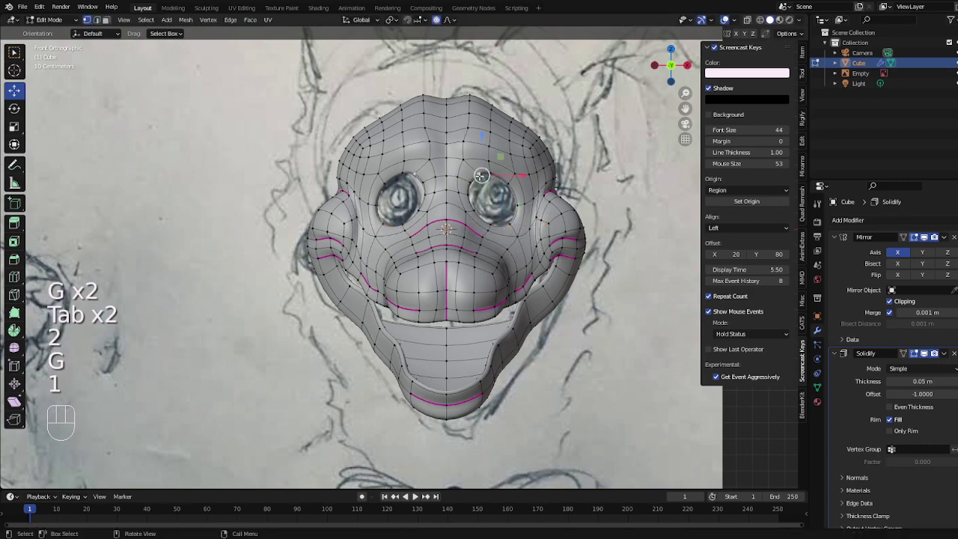
pyautogui.press('g')
pyautogui.click(465, 166)
pyautogui.press('g')
pyautogui.click(455, 159)
pyautogui.press('Tab')
# Move the selected inner eye corner vertex along Y to adjust its depth
pyautogui.moveTo(469, 178); pyautogui.dragTo(421, 212, button='middle')
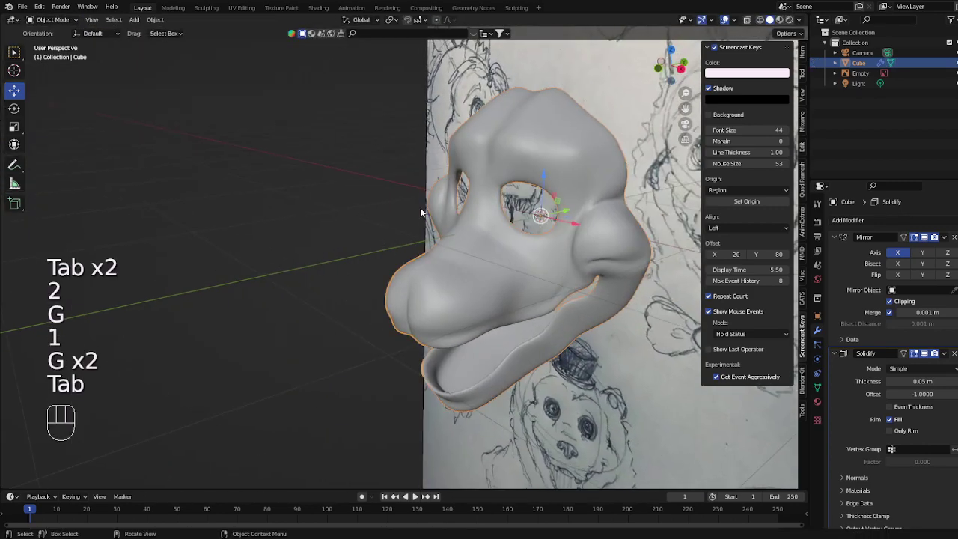
pyautogui.press('Tab')
pyautogui.press('g')
pyautogui.press('y')
pyautogui.click(418, 208)
pyautogui.press('2')
pyautogui.press('Tab')
# Reposition the vertices beside the inner eye corner and along the nose bridge in front view
pyautogui.press('KP_1')
pyautogui.press('Tab')
pyautogui.press('1')
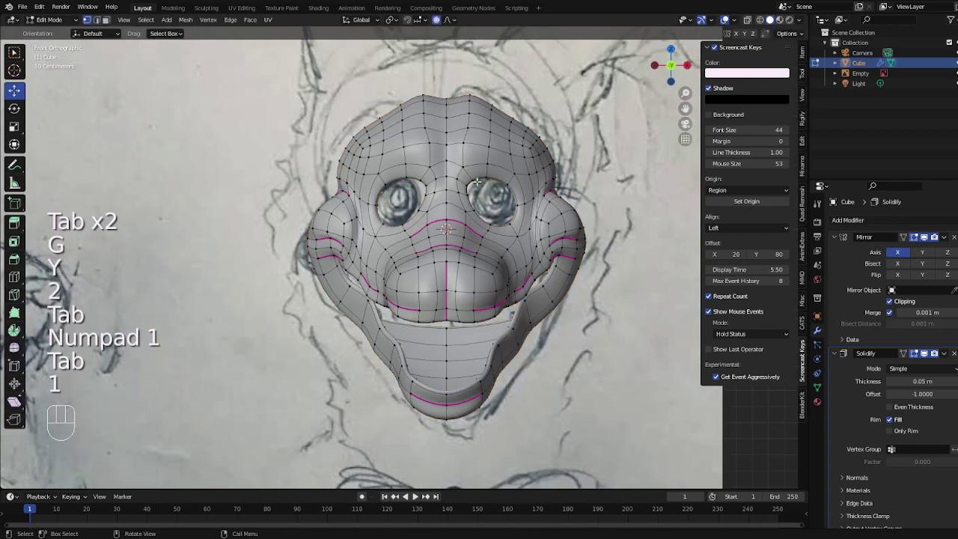
pyautogui.press('g')
pyautogui.click(463, 187)
pyautogui.scroll(1, 466, 184)
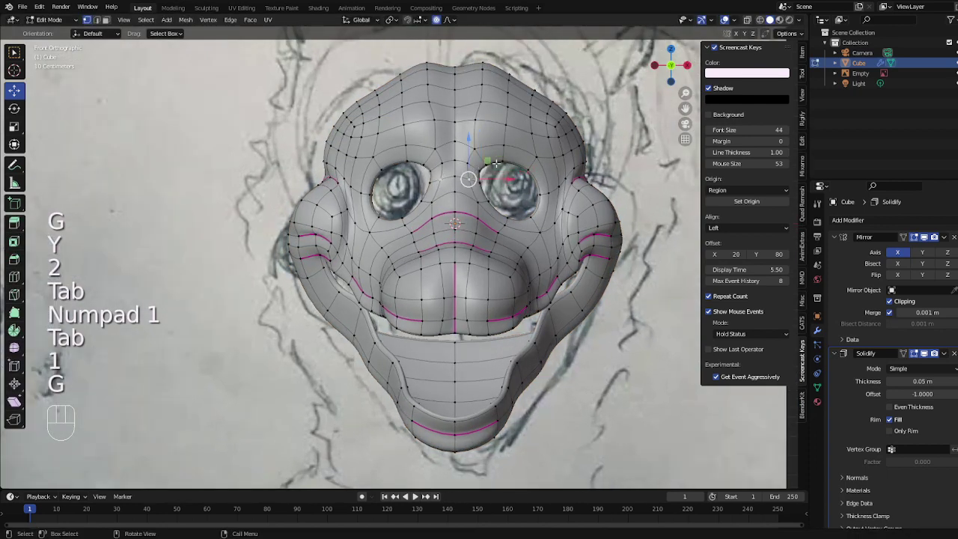
pyautogui.press('g')
pyautogui.press('Tab')
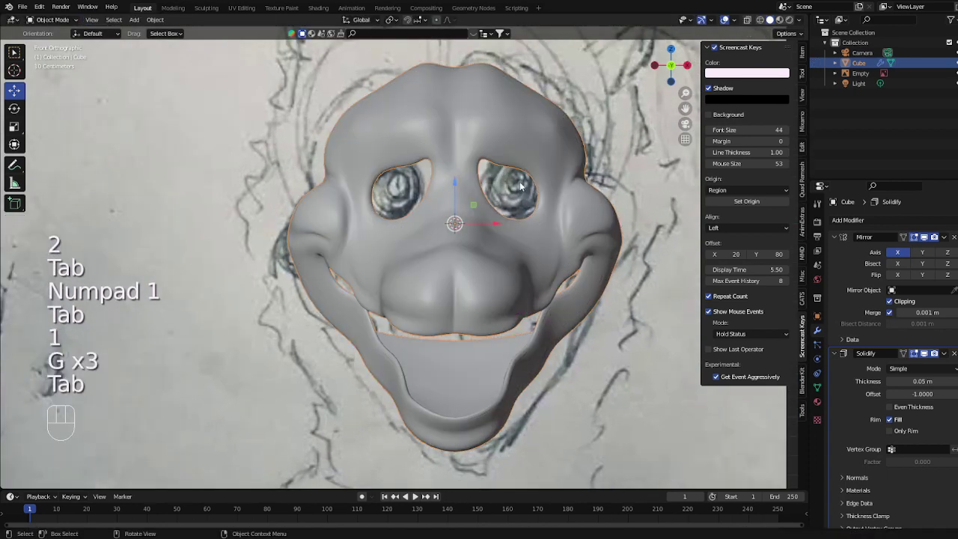
pyautogui.scroll(-3, 480, 230)
pyautogui.press('Tab')
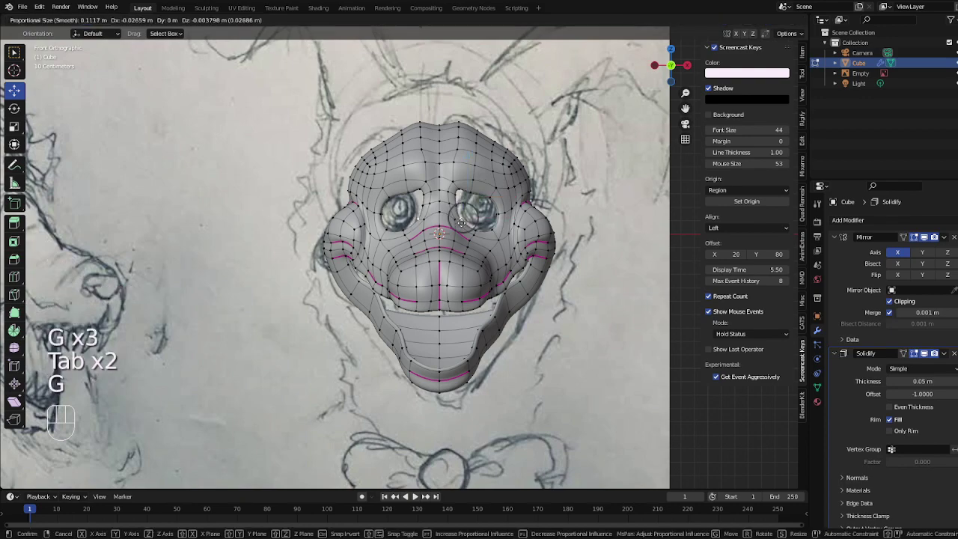
pyautogui.press('Tab')
# Insert another centred edge loop around the eye opening and crease the edges along its inner lower side
pyautogui.scroll(3, 536, 240)
pyautogui.press('Tab')
pyautogui.hotkey('ctrl', 'r')
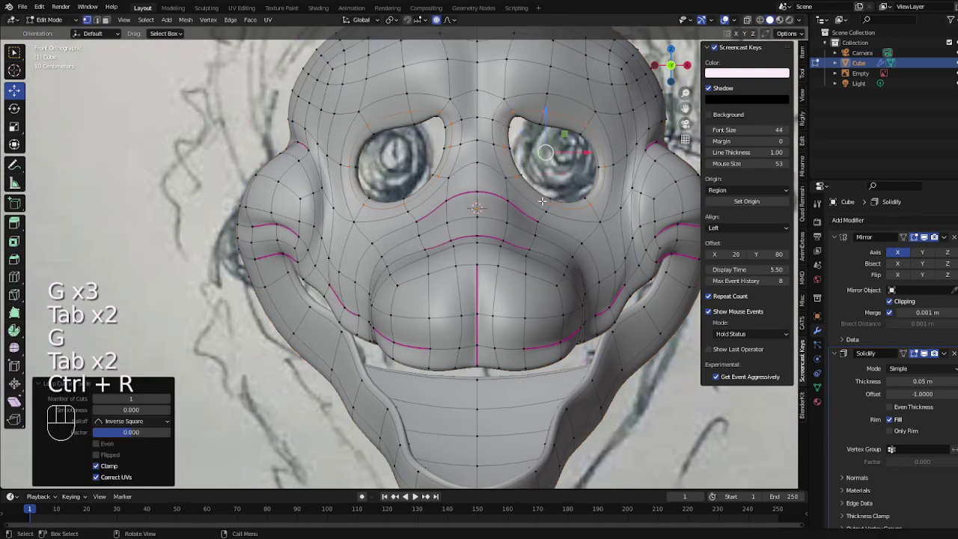
pyautogui.press('2')
pyautogui.click(603, 172)
pyautogui.press('Tab')
# Move the creased edges at the eye's inner lower side along Y and along Z
pyautogui.moveTo(603, 172); pyautogui.dragTo(524, 195, button='middle')
pyautogui.press('Tab')
pyautogui.press('g')
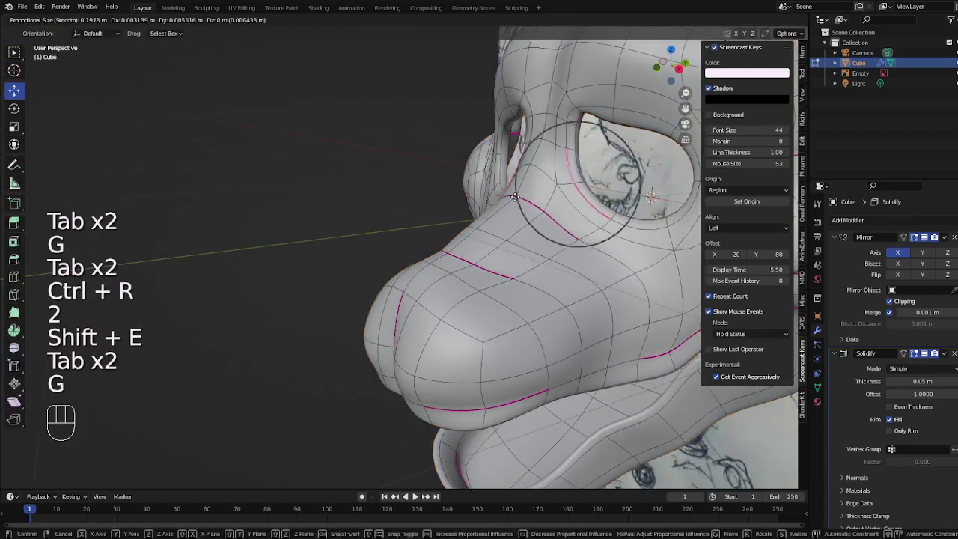
pyautogui.press('y')
pyautogui.click(516, 199)
pyautogui.press('g')
pyautogui.press('z')
pyautogui.click(516, 200)
pyautogui.press('Tab')
pyautogui.scroll(-5, 522, 204)
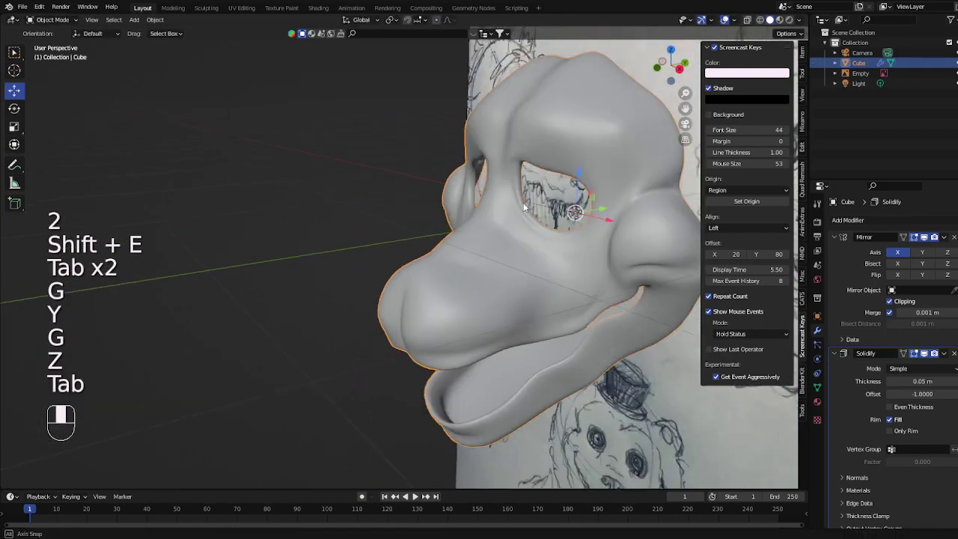
# Move the outer eye rim vertex about 0.015 m along X and 0.002 m along Z in front view
pyautogui.moveTo(524, 206); pyautogui.dragTo(595, 182, button='middle')
pyautogui.press('KP_1')
pyautogui.press('Tab')
pyautogui.scroll(4, 520, 210)
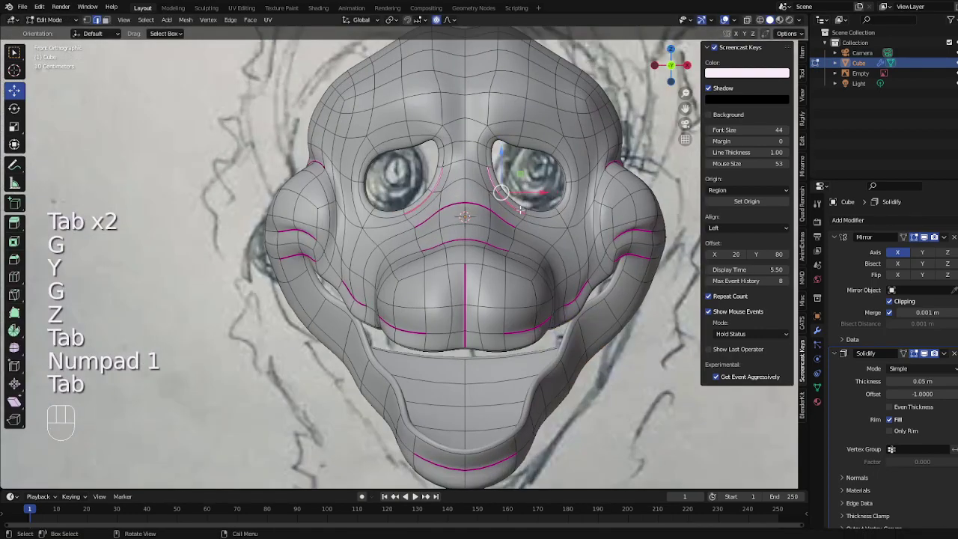
pyautogui.press('g')
pyautogui.click(572, 181)
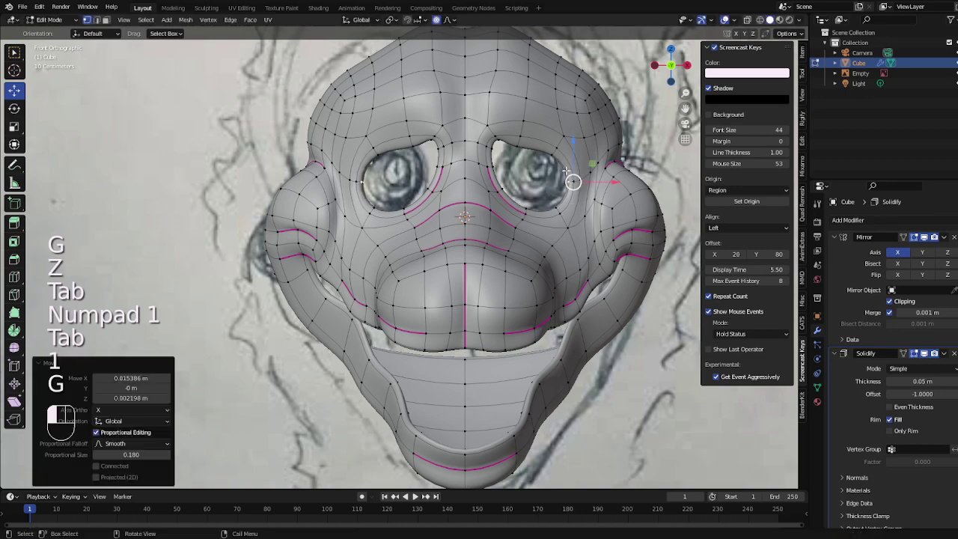
# Reposition the upper eye rim with an adjusted proportional influence
pyautogui.press('g')
pyautogui.scroll(-10, 558, 134)
pyautogui.click(552, 139)
pyautogui.press('Tab')
pyautogui.press('Tab')
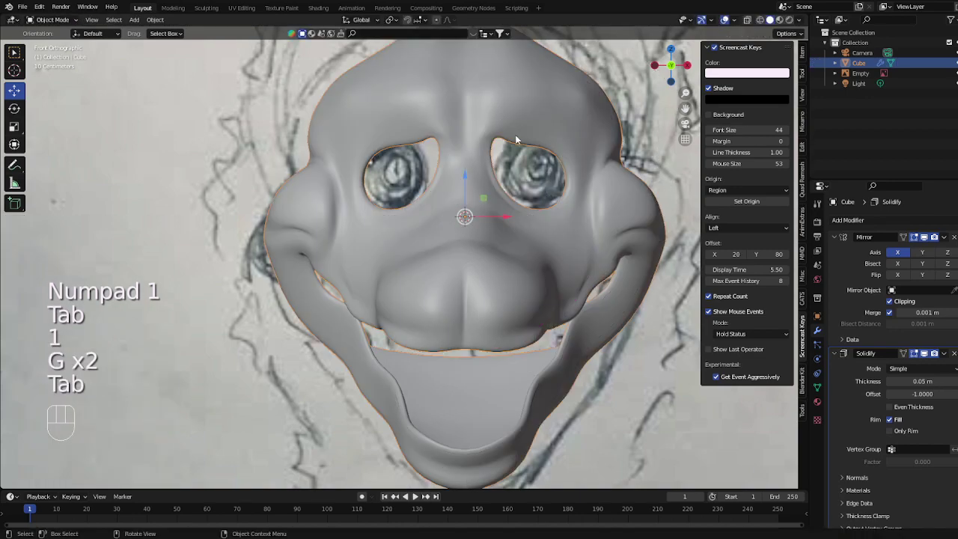
# Select the eye rim loop, scale it proportionally and leave mesh editing
pyautogui.press('2')
pyautogui.keyDown('alt'); pyautogui.click(541, 146); pyautogui.keyUp('alt')
pyautogui.press('s')
pyautogui.click(580, 150)
pyautogui.press('Tab')
# Raise the muzzle's bottom centre vertex along Z with a wide proportional influence
pyautogui.scroll(-3, 485, 307)
pyautogui.press('Tab')
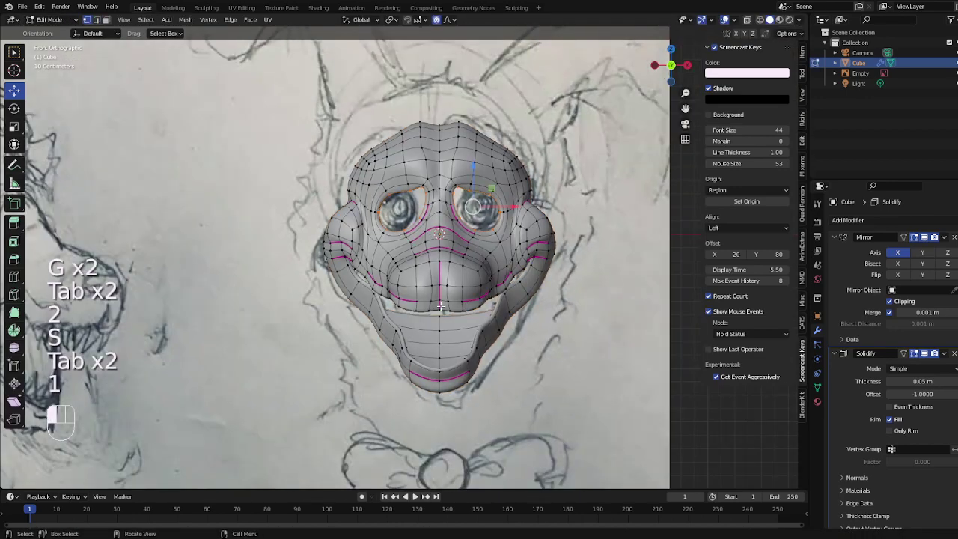
pyautogui.press('1')
pyautogui.press('g')
pyautogui.press('z')
pyautogui.scroll(-5, 438, 293)
pyautogui.click(439, 293)
pyautogui.press('Tab')
pyautogui.press('Tab')
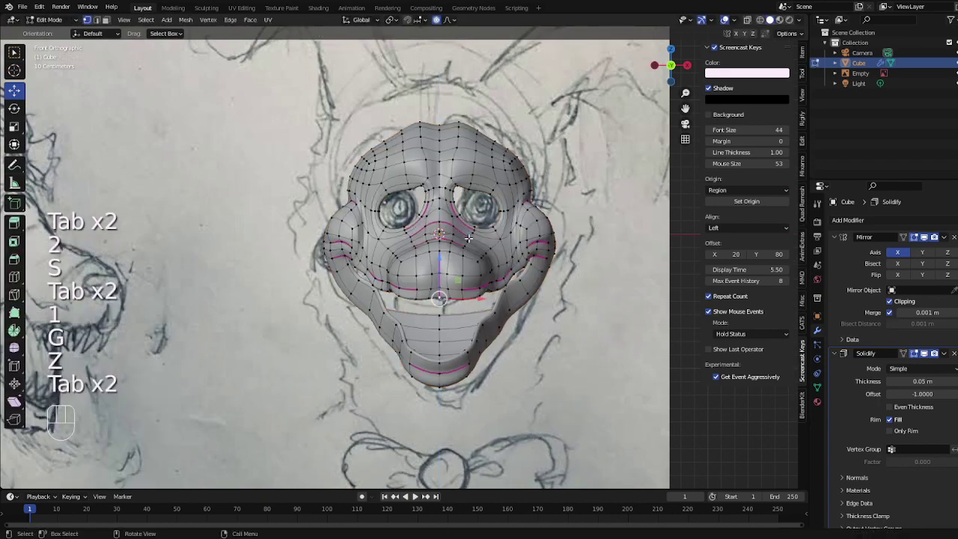
# Move a vertex on the upper muzzle beside the nose bridge along Z with an adjusted proportional influence
pyautogui.click(472, 230)
pyautogui.press('g')
pyautogui.press('z')
pyautogui.scroll(10, 471, 232)
pyautogui.click(449, 271)
pyautogui.press('Tab')
# Dissolve an edge loop around the muzzle and select the whole head mesh
pyautogui.moveTo(449, 271); pyautogui.dragTo(398, 267, button='middle')
pyautogui.press('KP_3')
pyautogui.press('KP_3')
pyautogui.press('Tab')
pyautogui.press('1')
pyautogui.press('2')
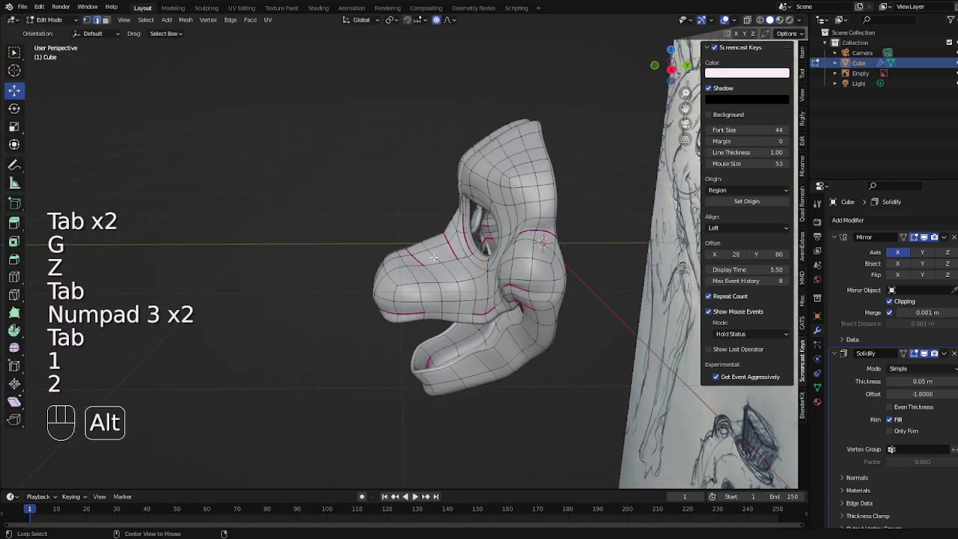
pyautogui.keyDown('alt'); pyautogui.click(447, 281); pyautogui.keyUp('alt')
pyautogui.rightClick(560, 273)
pyautogui.click(536, 330)
pyautogui.press('a')
pyautogui.moveTo(577, 259); pyautogui.dragTo(535, 233, button='middle')
pyautogui.press('1')
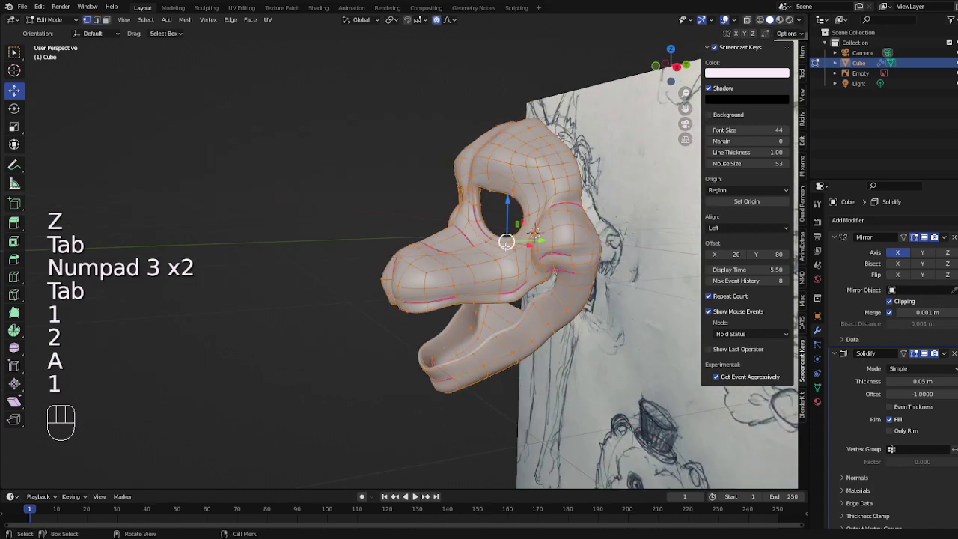
# Try dissolving the creased edge loop across the nose bridge, undo it and leave mesh editing
pyautogui.press('2')
pyautogui.rightClick(553, 331)
pyautogui.click(552, 331)
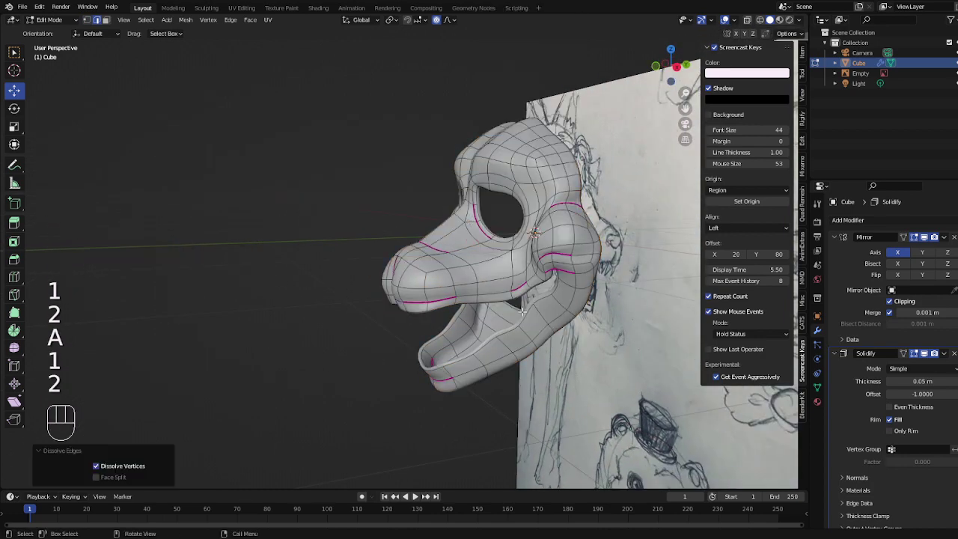
pyautogui.moveTo(552, 331); pyautogui.dragTo(526, 287, button='middle')
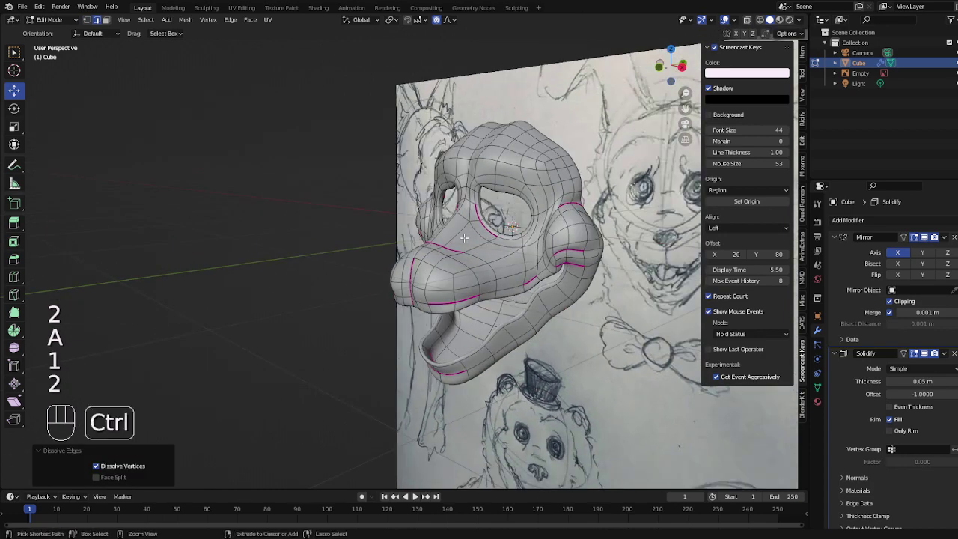
pyautogui.hotkey('ctrl', 'z')
pyautogui.hotkey('ctrl', 'z')
pyautogui.moveTo(464, 237); pyautogui.dragTo(449, 239, button='middle')
pyautogui.press('Tab')
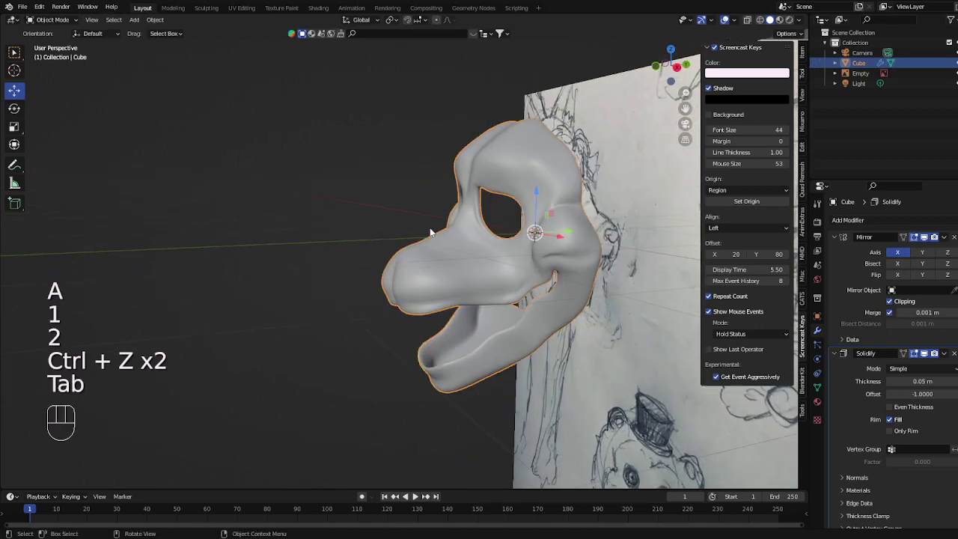
# Remove the crease from the loop across the top of the muzzle and slide the edge loop by a factor of 0.223
pyautogui.press('Tab')
pyautogui.press('2')
pyautogui.click(446, 240)
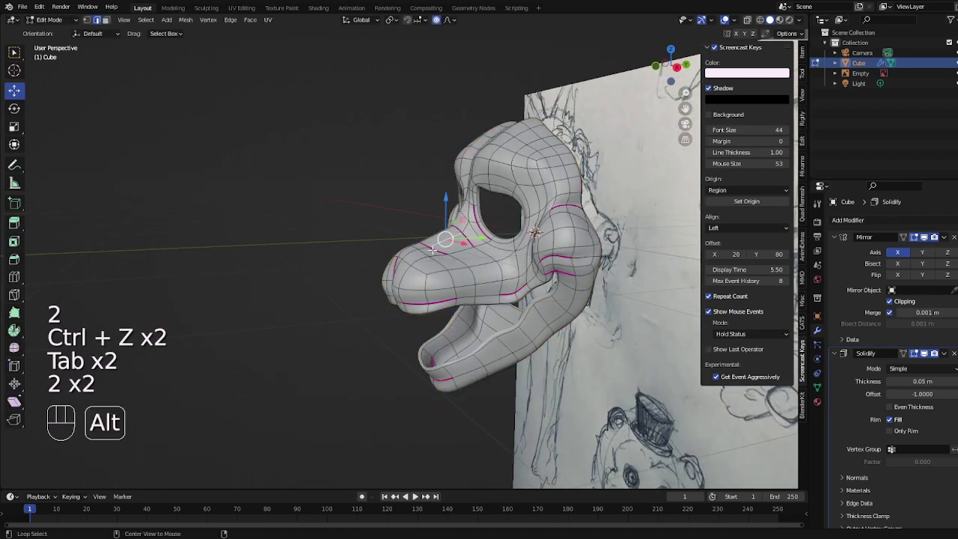
pyautogui.press('g')
pyautogui.press('g')
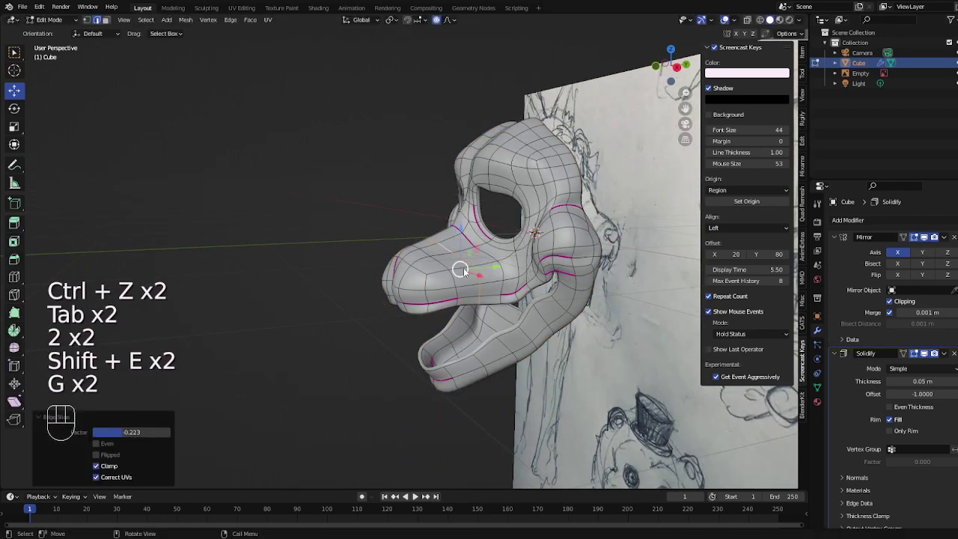
# Reshape the muzzle's tip in side view, moving a front vertex about -0.042 m along Y and 0.084 m along Z
pyautogui.press('Tab')
pyautogui.press('KP_3')
pyautogui.press('Tab')
pyautogui.press('1')
pyautogui.press('g')
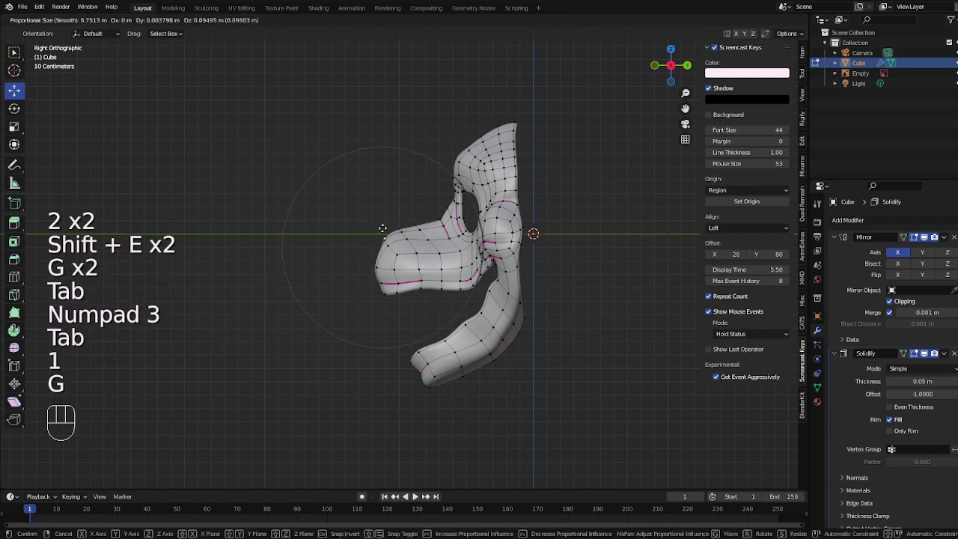
pyautogui.click(402, 300)
pyautogui.press('g')
pyautogui.click(387, 296)
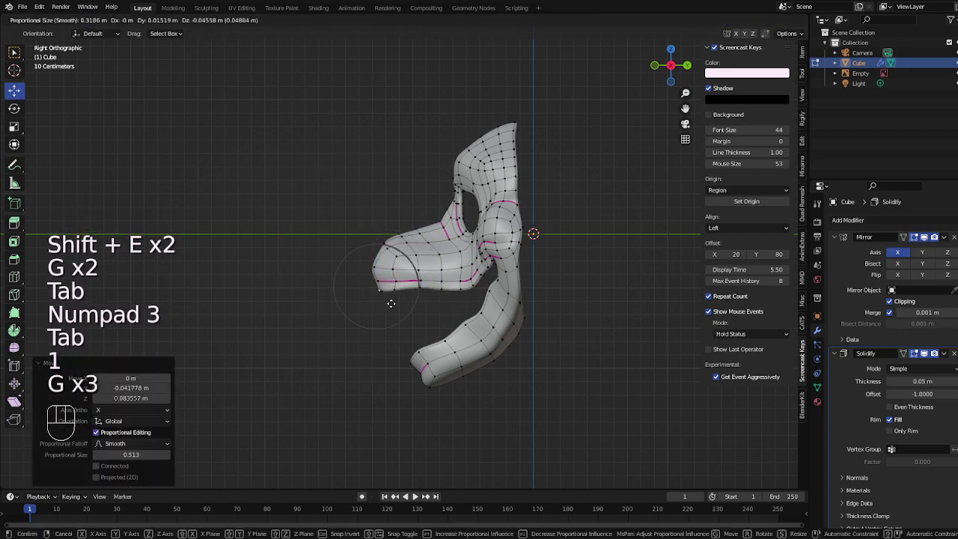
# Raise the rear vertices of the muzzle's lower edge, the last about 0.030 m along Z with proportional size 0.319
pyautogui.click(462, 289)
pyautogui.press('g')
pyautogui.click(463, 284)
pyautogui.click(474, 282)
pyautogui.press('g')
pyautogui.click(473, 280)
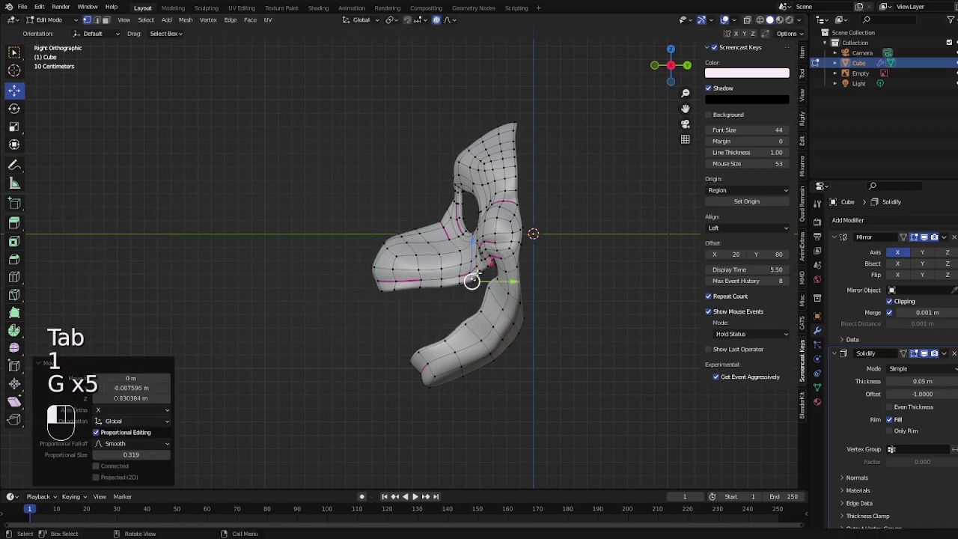
pyautogui.press('Tab')
# Reposition the outer cheek vertex in front view with a wide proportional influence
pyautogui.moveTo(473, 281); pyautogui.dragTo(629, 291, button='middle')
pyautogui.press('KP_1')
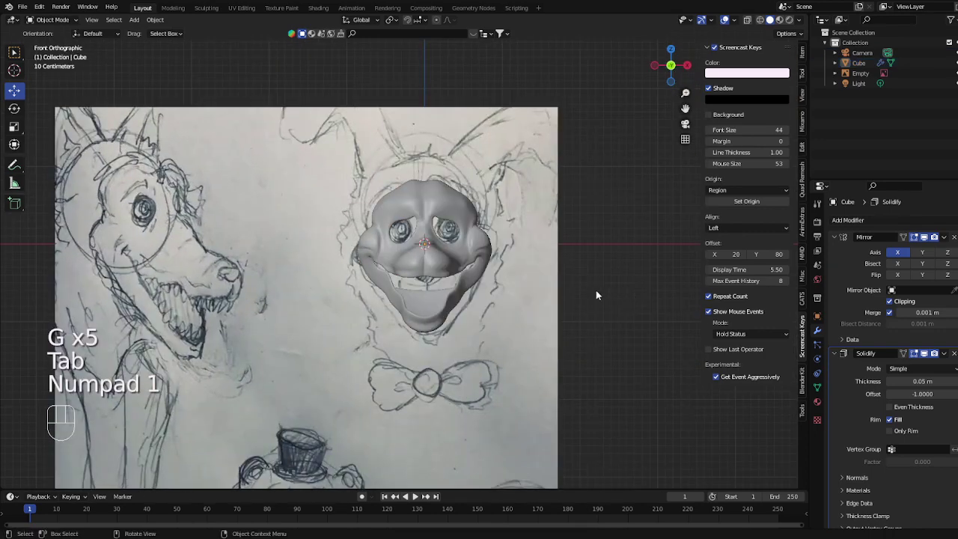
pyautogui.scroll(3, 536, 257)
pyautogui.press('Tab')
pyautogui.press('g')
pyautogui.scroll(-3, 587, 236)
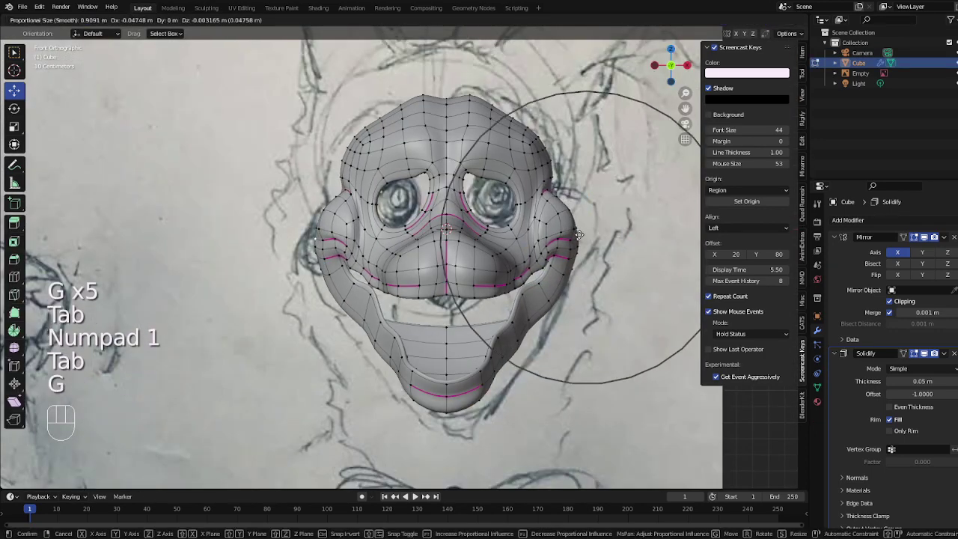
pyautogui.click(587, 236)
pyautogui.press('Tab')
# Try smoothing the face loop around the cheek and adjusting it with Shrink/Fatten
pyautogui.press('Tab')
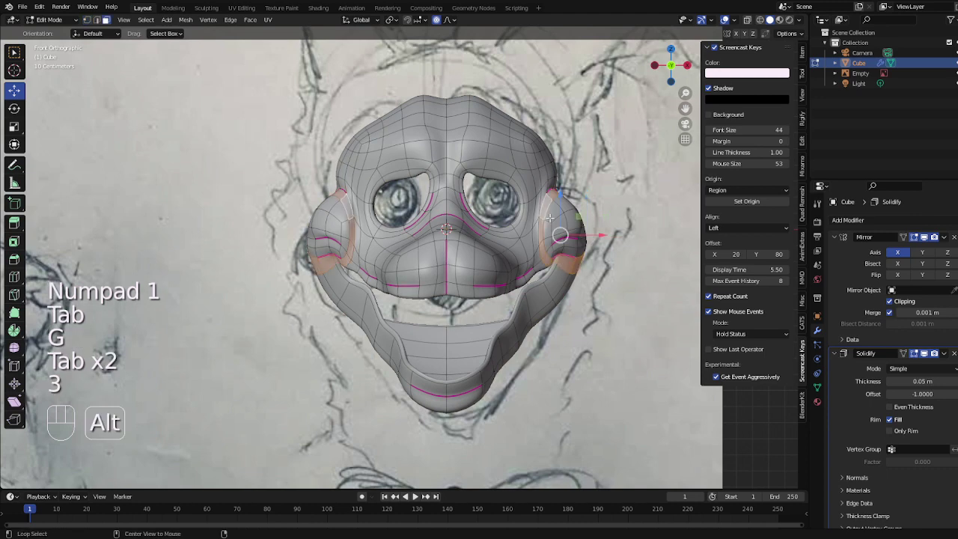
pyautogui.press('1')
pyautogui.rightClick(617, 219)
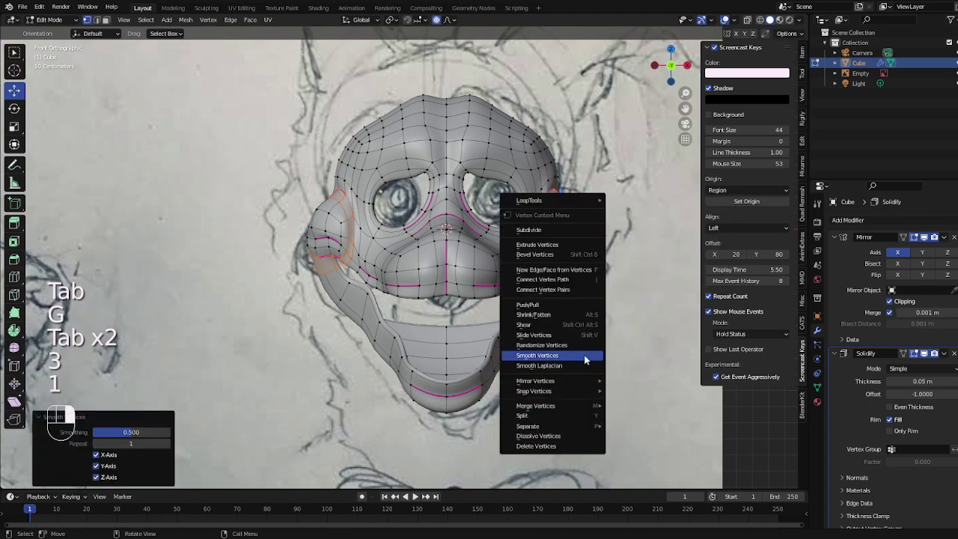
pyautogui.hotkey('alt', 's')
pyautogui.click(634, 286)
pyautogui.press('Tab')
pyautogui.hotkey('ctrl', 'z')
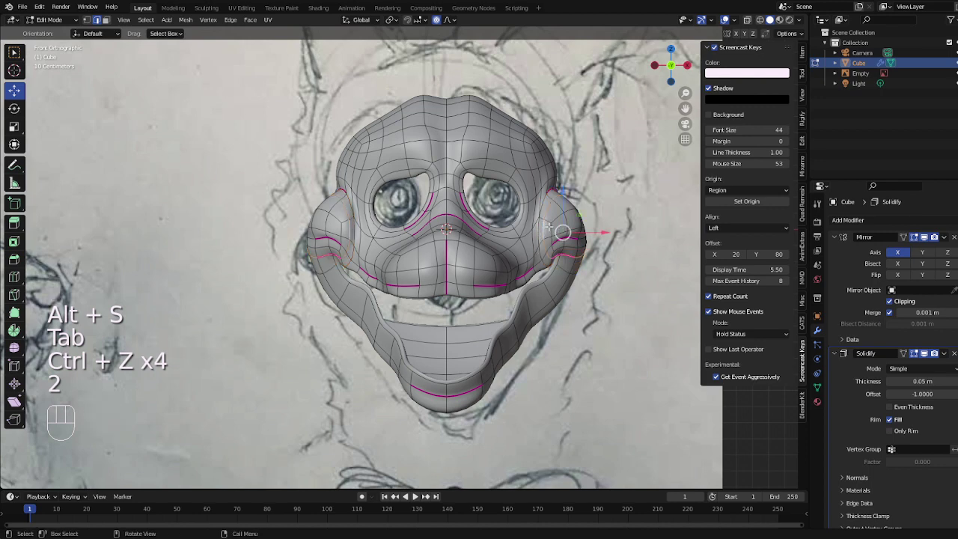
# Slide the edge loop around the cheek along the surface and leave mesh editing
pyautogui.press('g')
pyautogui.press('g')
pyautogui.press('Tab')
pyautogui.press('Tab')
pyautogui.press('Tab')
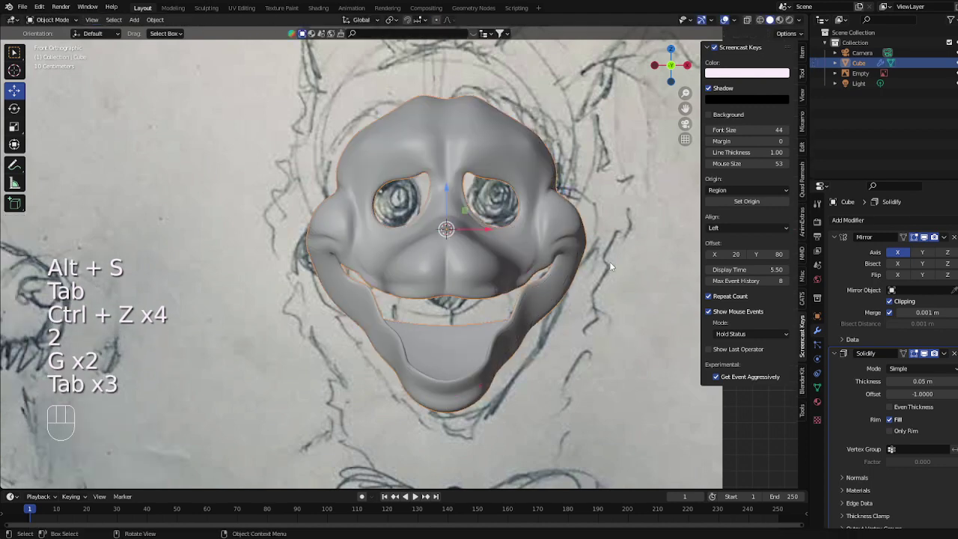
# Move the inner brow edge above the eye opening along Y with an adjusted proportional influence
pyautogui.scroll(-4, 609, 261)
pyautogui.moveTo(621, 259)
pyautogui.mouseDown(button='middle')
pyautogui.moveTo(566, 274)
pyautogui.moveTo(492, 267)
pyautogui.moveTo(644, 269)
pyautogui.moveTo(534, 308)
pyautogui.moveTo(483, 307)
pyautogui.moveTo(520, 296)
pyautogui.moveTo(458, 305)
pyautogui.moveTo(397, 202)
pyautogui.moveTo(456, 199)
pyautogui.mouseUp(button='middle')
pyautogui.press('KP_2')
pyautogui.press('KP_1')
pyautogui.press('Tab')
pyautogui.press('1')
pyautogui.press('g')
pyautogui.press('y')
pyautogui.scroll(7, 393, 205)
pyautogui.click(393, 204)
pyautogui.press('Tab')
# Raise the inner brow vertex about 0.038 m along Z with proportional size 0.135 and shift it along Y
pyautogui.press('Tab')
pyautogui.press('1')
pyautogui.click(395, 188)
pyautogui.press('g')
pyautogui.click(395, 180)
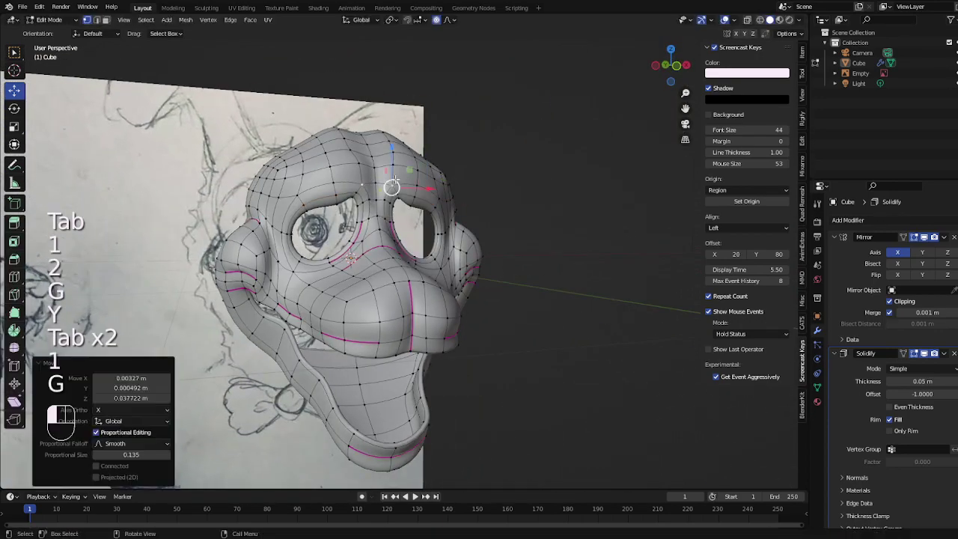
pyautogui.press('g')
pyautogui.moveTo(396, 180)
pyautogui.mouseDown(button='middle')
pyautogui.moveTo(455, 218)
pyautogui.moveTo(352, 189)
pyautogui.moveTo(456, 199)
pyautogui.mouseUp(button='middle')
pyautogui.press('y')
pyautogui.click(426, 204)
# Move the selected brow edge along Y and leave mesh editing
pyautogui.press('2')
pyautogui.press('g')
pyautogui.press('y')
pyautogui.click(434, 209)
pyautogui.press('Tab')
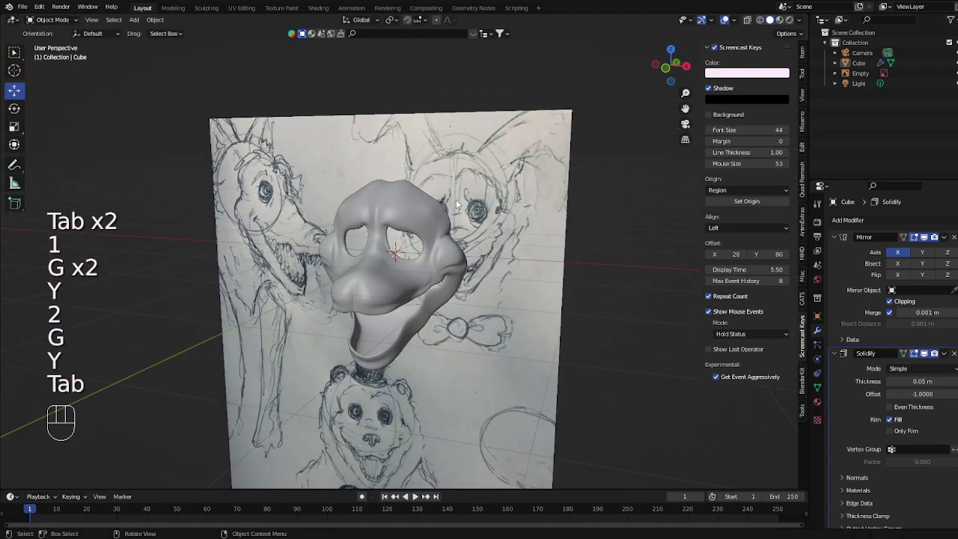
# Select the whole head mesh and unwrap its UVs
pyautogui.press('KP_1')
pyautogui.scroll(-3, 545, 211)
pyautogui.moveTo(547, 212); pyautogui.dragTo(453, 256, button='middle')
pyautogui.press('Tab')
pyautogui.press('Tab')
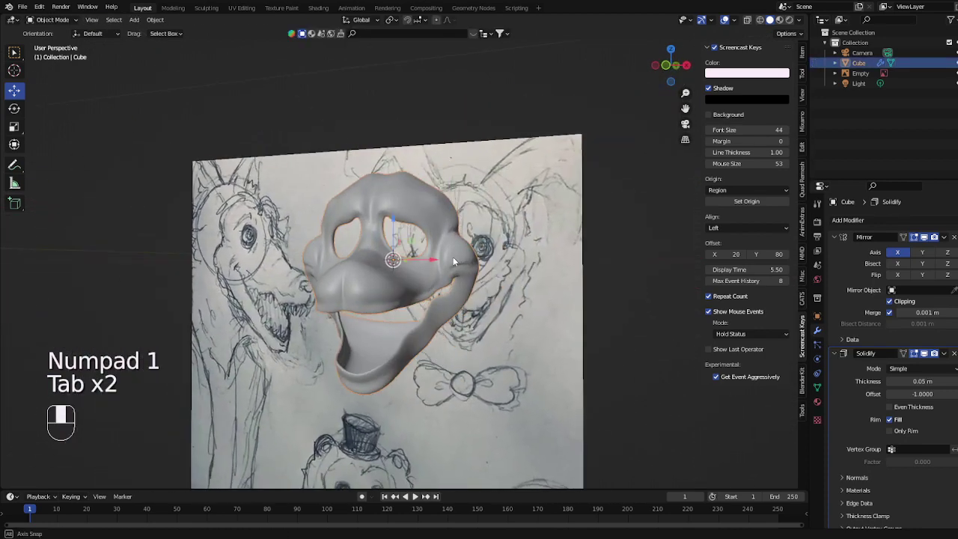
pyautogui.press('Tab')
pyautogui.press('a')
pyautogui.press('u')
pyautogui.click(546, 231)
pyautogui.press('Tab')
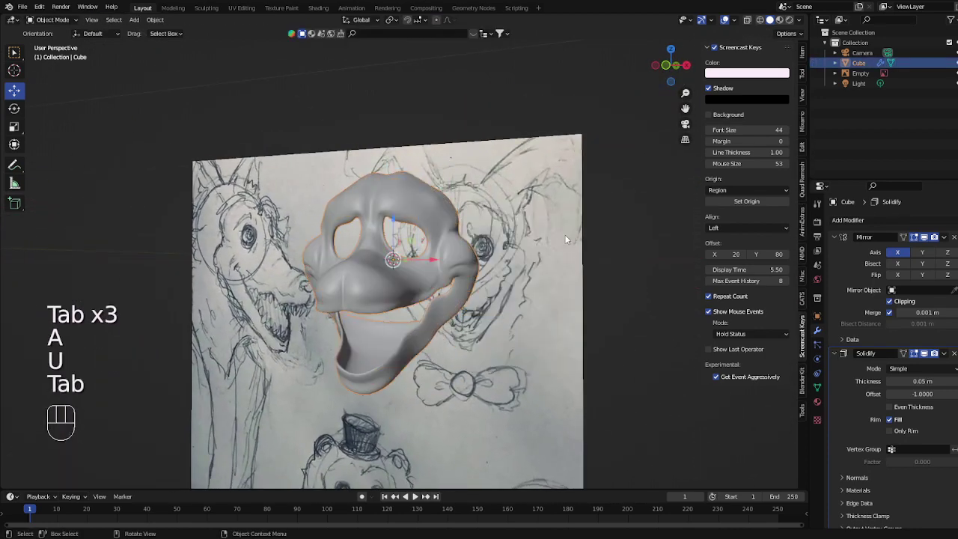
# Add a cube for the nose with a level 1 Subdivision modifier and scale it to 0.486 in front view
pyautogui.moveTo(547, 234); pyautogui.dragTo(556, 242, button='middle')
pyautogui.press('KP_1')
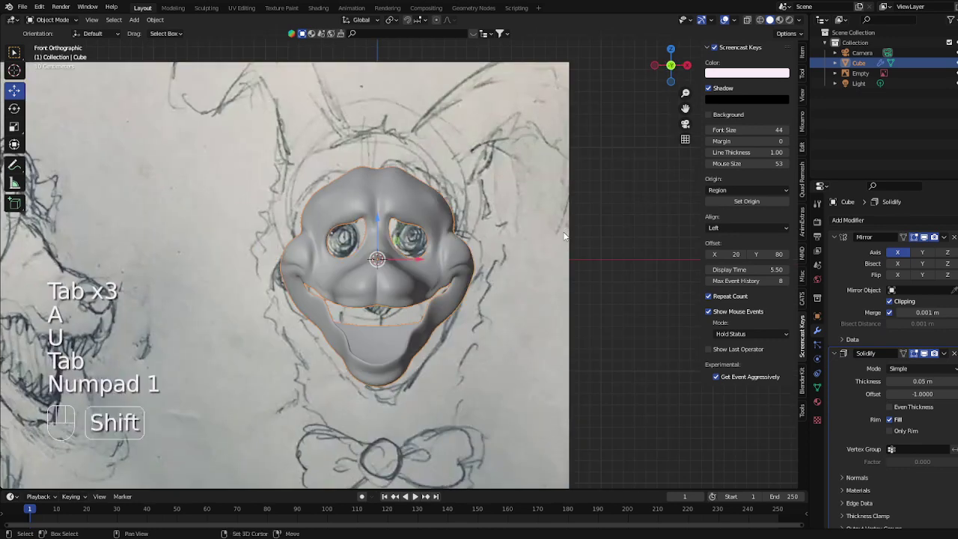
pyautogui.hotkey('shift', 'a')
pyautogui.click(606, 241)
pyautogui.hotkey('ctrl', '1')
pyautogui.press('s')
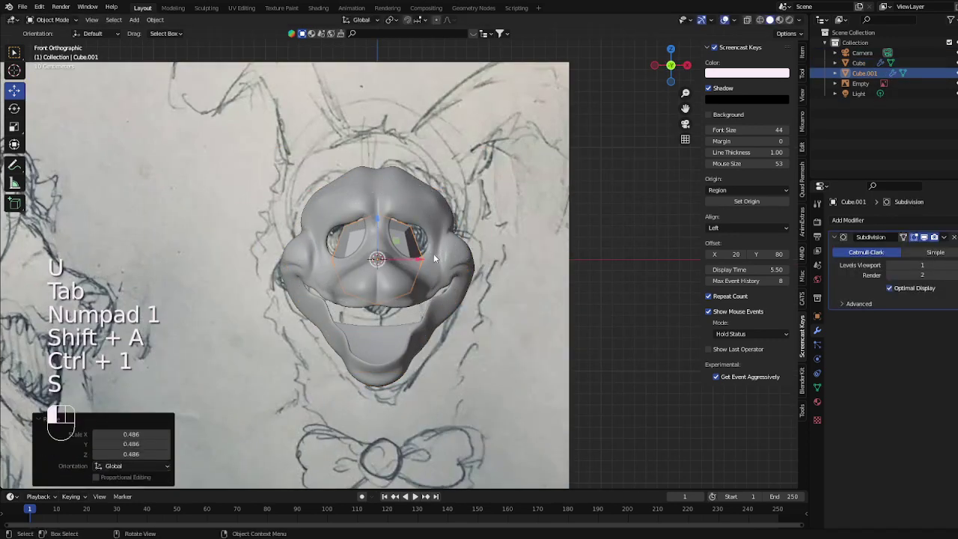
# Position the nose cube along Z, scale it down and move it about -1.11 m along Y onto the muzzle
pyautogui.press('g')
pyautogui.press('z')
pyautogui.press('s')
pyautogui.moveTo(488, 254); pyautogui.dragTo(510, 282, button='middle')
pyautogui.press('g')
pyautogui.press('y')
pyautogui.click(514, 289)
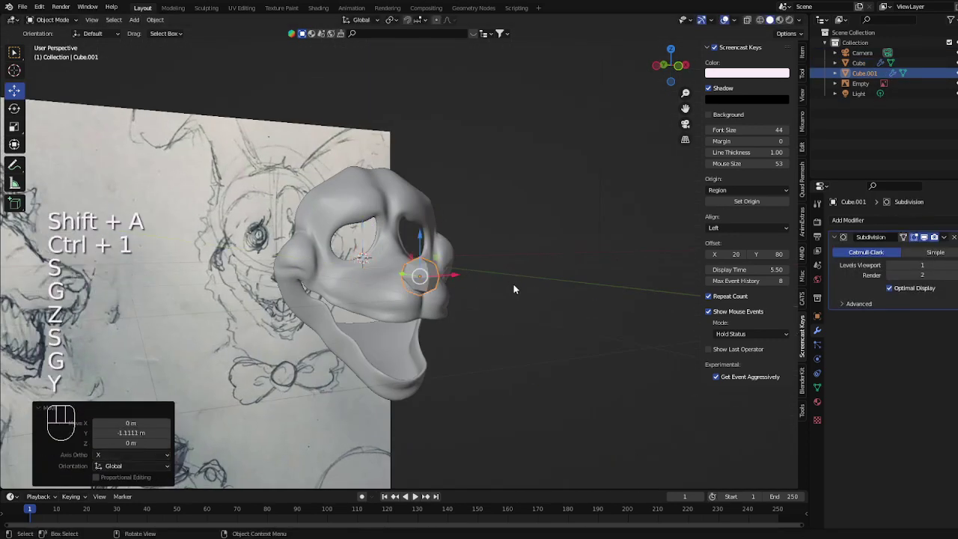
# Apply the nose cube's Subdivision modifier and open its mesh for editing in front view
pyautogui.click(940, 249)
pyautogui.press('Tab')
pyautogui.press('KP_1')
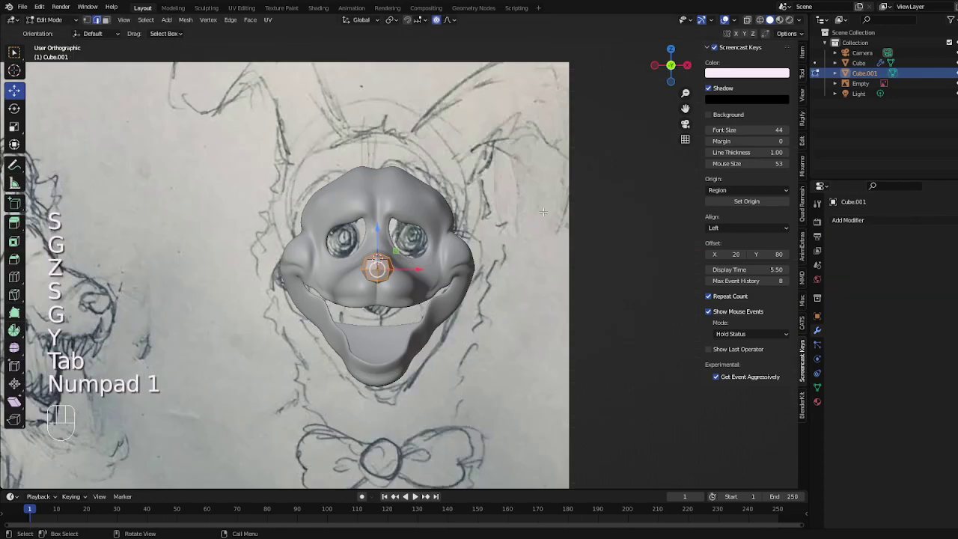
# Select the nose mesh's upper vertices through X-ray, flatten them along Z and move them along Z
pyautogui.scroll(5, 599, 183)
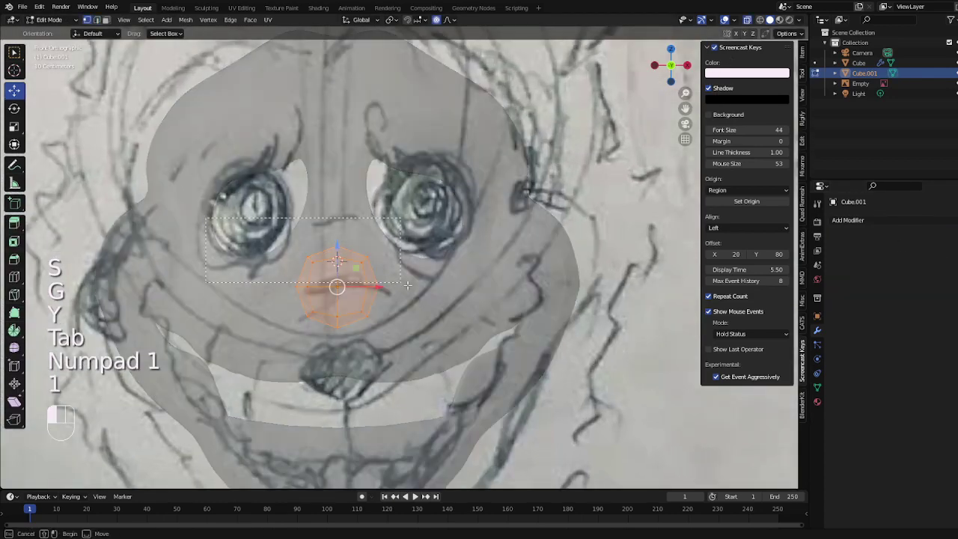
pyautogui.moveTo(407, 285); pyautogui.dragTo(432, 292)
pyautogui.press('s')
pyautogui.press('z')
pyautogui.click(354, 272)
pyautogui.press('g')
pyautogui.press('z')
pyautogui.click(365, 282)
pyautogui.press('Tab')
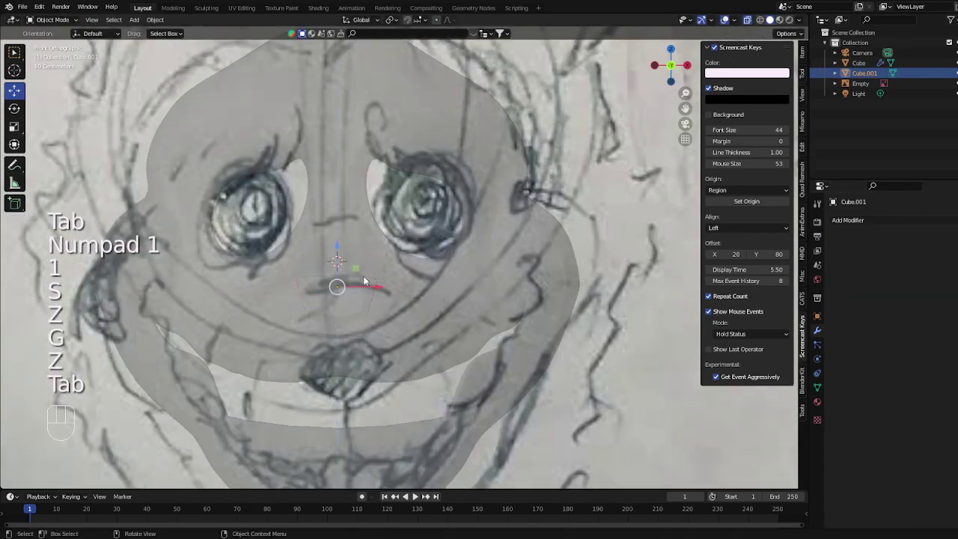
# Add a level 1 Subdivision modifier to the nose, turn off X-ray and return to mesh editing
pyautogui.hotkey('ctrl', '1')
pyautogui.click(747, 19)
pyautogui.press('Tab')
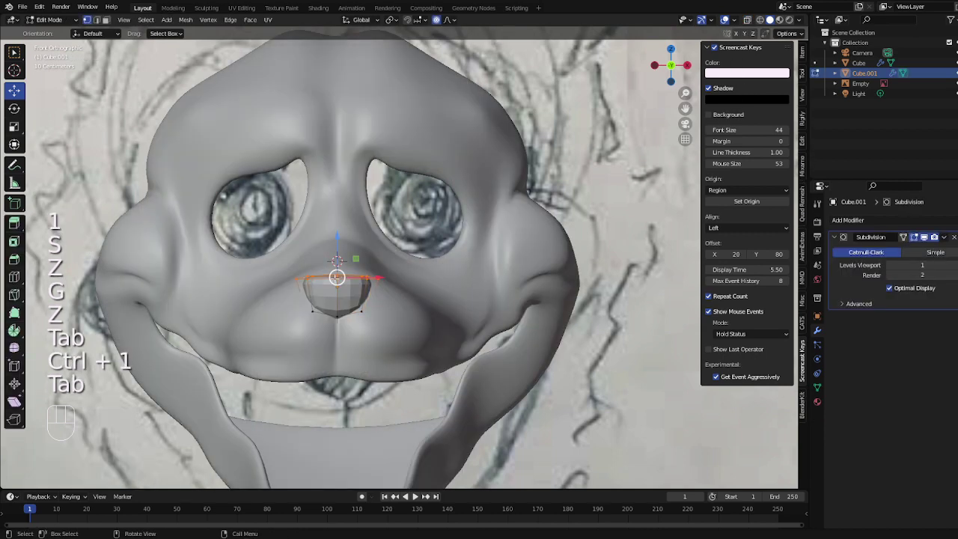
# Add single loop cuts on both sides and across the nose, and enable X mesh symmetry
pyautogui.hotkey('ctrl', 'r')
pyautogui.click(331, 281)
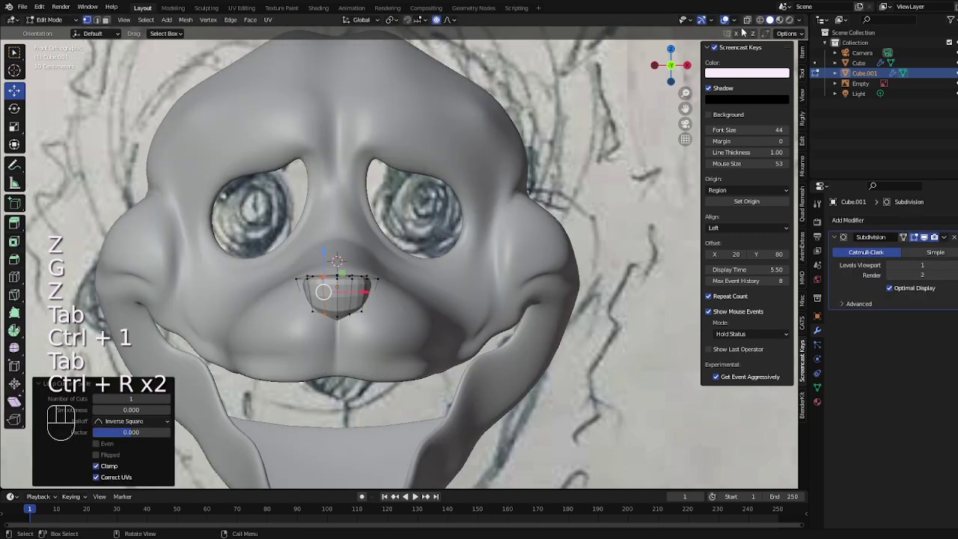
pyautogui.press('1')
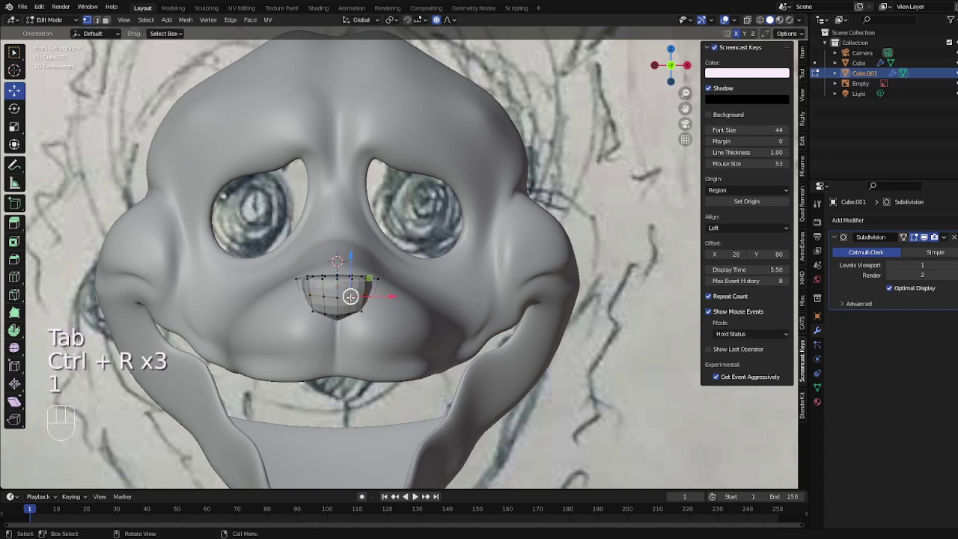
# Select all nose vertices and smooth them once with a factor of 0.500
pyautogui.press('1')
pyautogui.rightClick(489, 259)
pyautogui.click(490, 259)
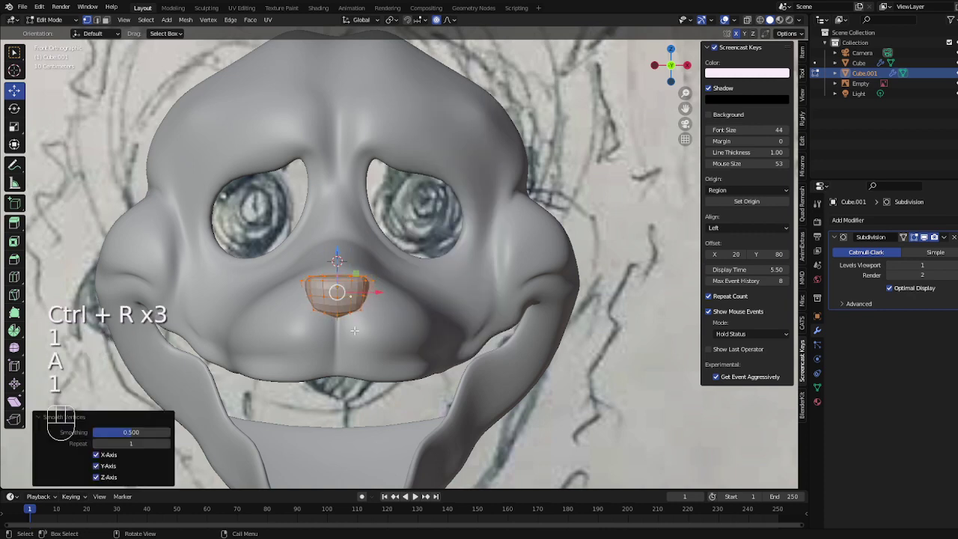
# Move the nose's lower side vertex inward with a small proportional influence and X symmetry
pyautogui.press('2')
pyautogui.click(418, 344)
pyautogui.press('1')
pyautogui.click(359, 312)
pyautogui.press('g')
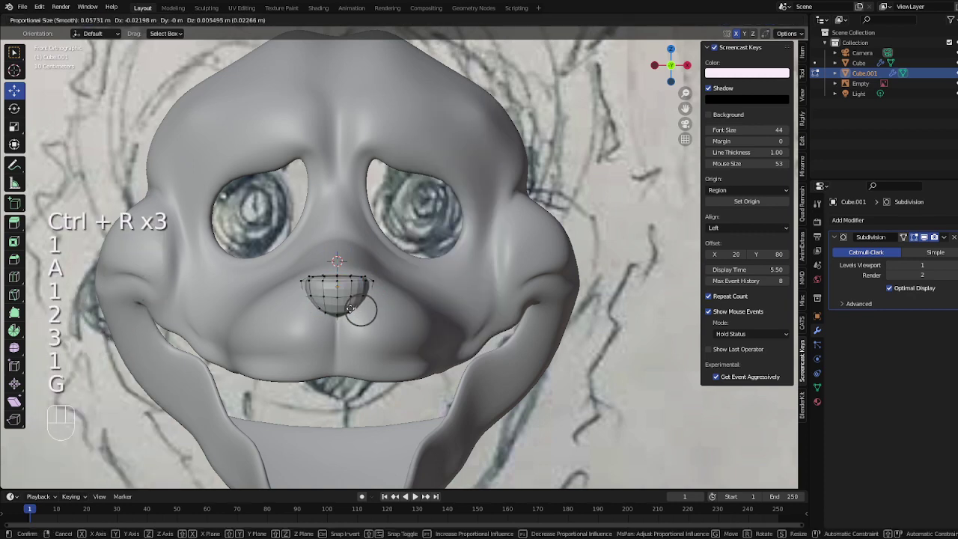
pyautogui.click(357, 307)
# Select the nose's vertical centre edges from top to bottom and set their crease to 1.000
pyautogui.press('1')
pyautogui.click(338, 276)
pyautogui.keyDown('ctrl'); pyautogui.click(338, 316); pyautogui.keyUp('ctrl')
pyautogui.hotkey('shift', 'e')
pyautogui.click(493, 301)
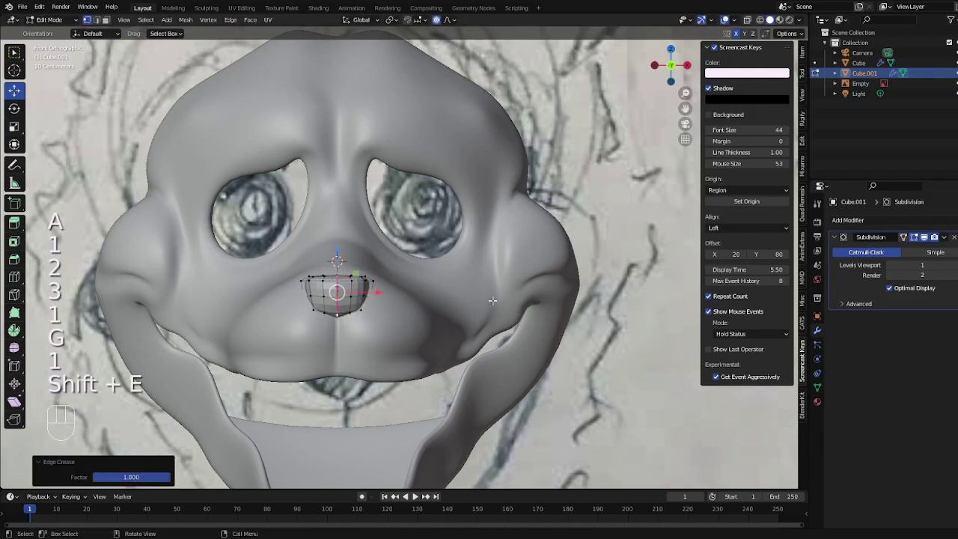
# Move the nose's creased centre line along Y and leave mesh editing
pyautogui.moveTo(493, 301); pyautogui.dragTo(467, 290, button='middle')
pyautogui.press('g')
pyautogui.press('y')
pyautogui.click(519, 322)
pyautogui.press('Tab')
# Adjust the nose's mid-side vertex along X and along Y with a small proportional influence and X symmetry
pyautogui.press('Tab')
pyautogui.press('1')
pyautogui.press('g')
pyautogui.press('x')
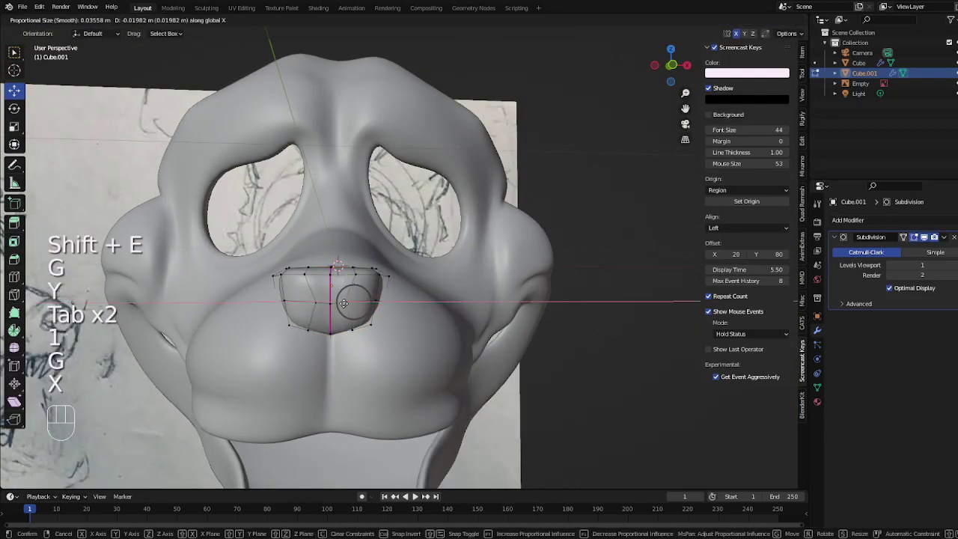
pyautogui.click(372, 303)
pyautogui.press('g')
pyautogui.press('y')
pyautogui.moveTo(372, 302)
pyautogui.mouseDown(button='middle')
pyautogui.moveTo(419, 337)
pyautogui.moveTo(379, 309)
pyautogui.mouseUp(button='middle')
pyautogui.click(423, 343)
pyautogui.press('Tab')
pyautogui.scroll(-5, 408, 333)
# Scale the nose's lowest vertices inward in the front view with proportional influence
pyautogui.press('KP_1')
pyautogui.press('Tab')
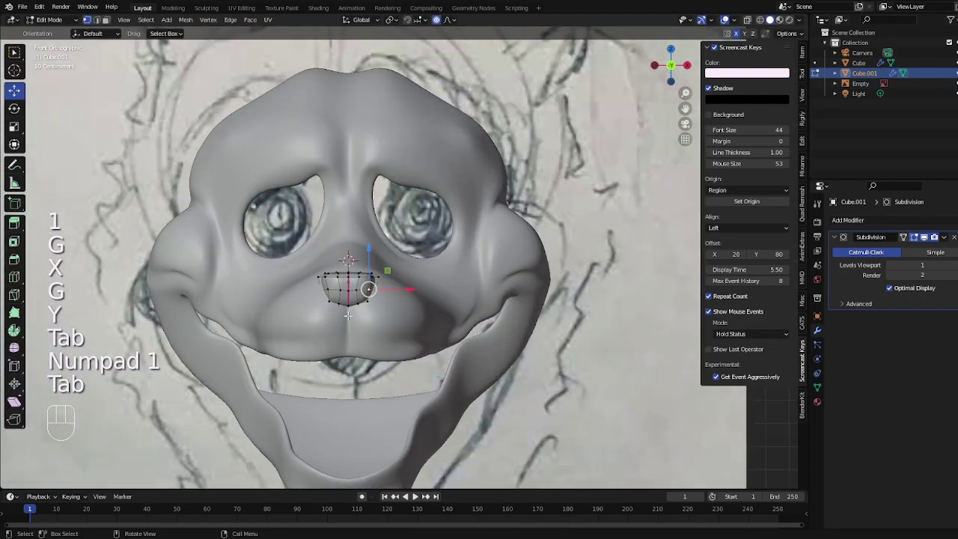
pyautogui.press('s')
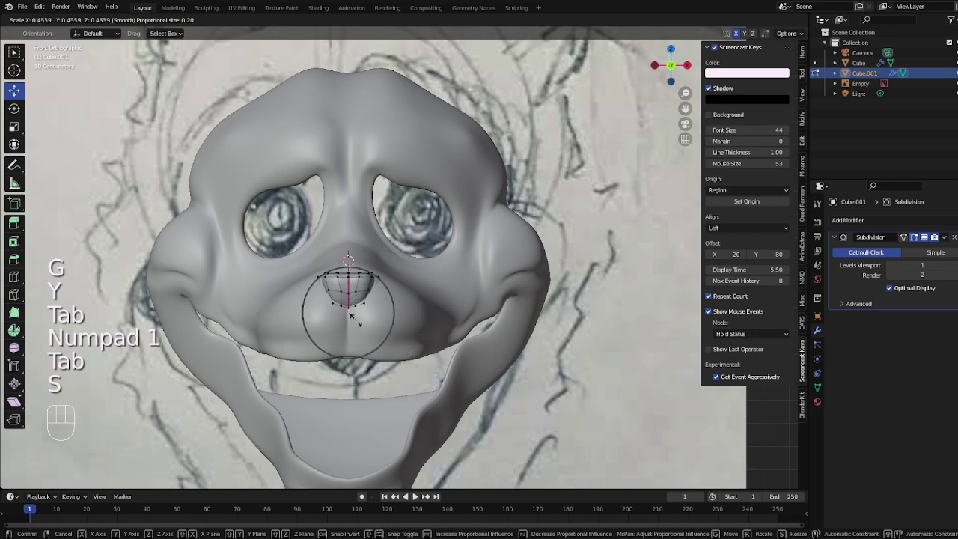
pyautogui.click(352, 316)
pyautogui.press('Tab')
# Raise the nose's top vertices about 0.009 m along Z and scale them narrower along X
pyautogui.press('Tab')
pyautogui.press('g')
pyautogui.press('z')
pyautogui.click(419, 280)
pyautogui.press('s')
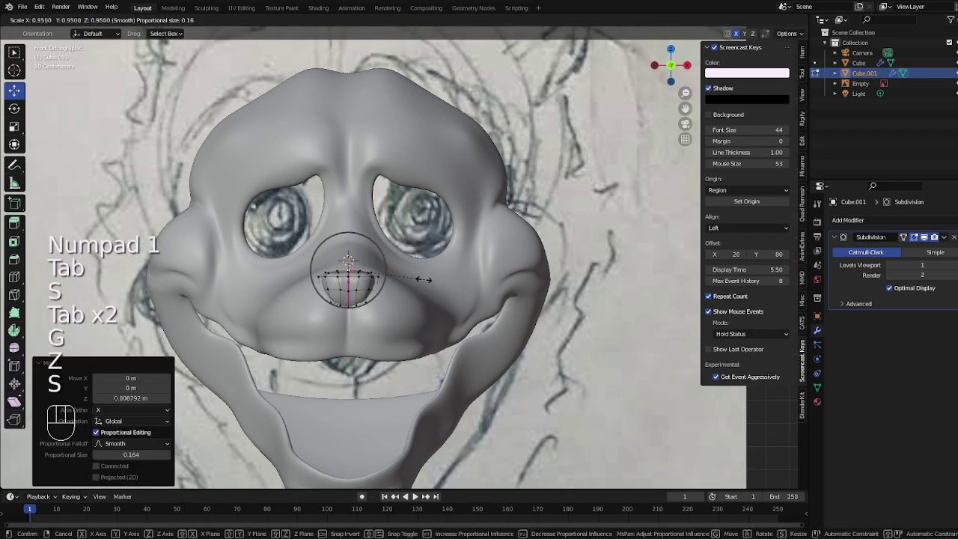
pyautogui.press('x')
pyautogui.click(413, 277)
pyautogui.press('Tab')
# Scale the nose's horizontal middle edges wider along X
pyautogui.press('Tab')
pyautogui.scroll(3, 408, 264)
pyautogui.press('s')
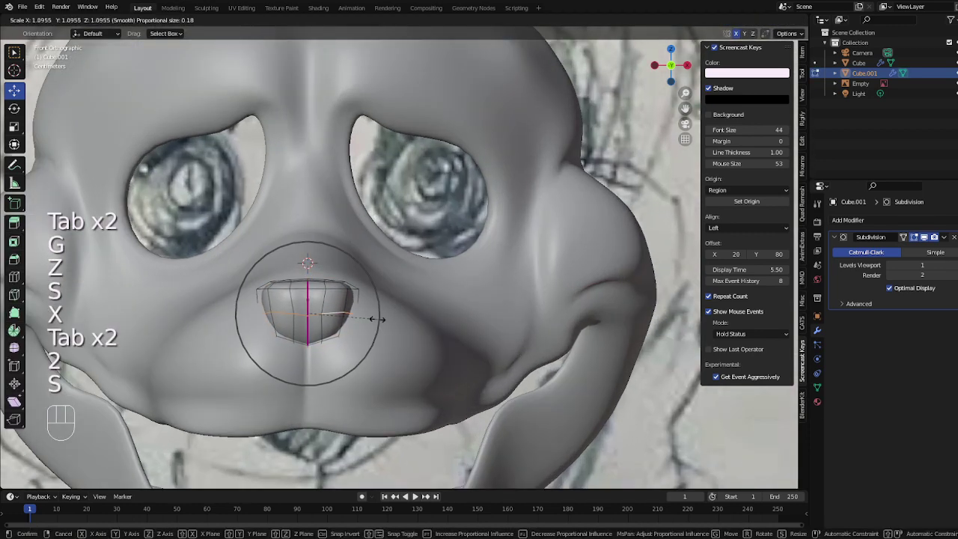
pyautogui.click(381, 319)
pyautogui.press('Tab')
pyautogui.scroll(-5, 381, 319)
# Select the whole nose mesh and scale it flatter along Y
pyautogui.moveTo(381, 319); pyautogui.dragTo(455, 309, button='middle')
pyautogui.press('a')
pyautogui.click(249, 278)
pyautogui.press('Tab')
pyautogui.moveTo(288, 288); pyautogui.dragTo(300, 250, button='middle')
pyautogui.press('a')
pyautogui.press('s')
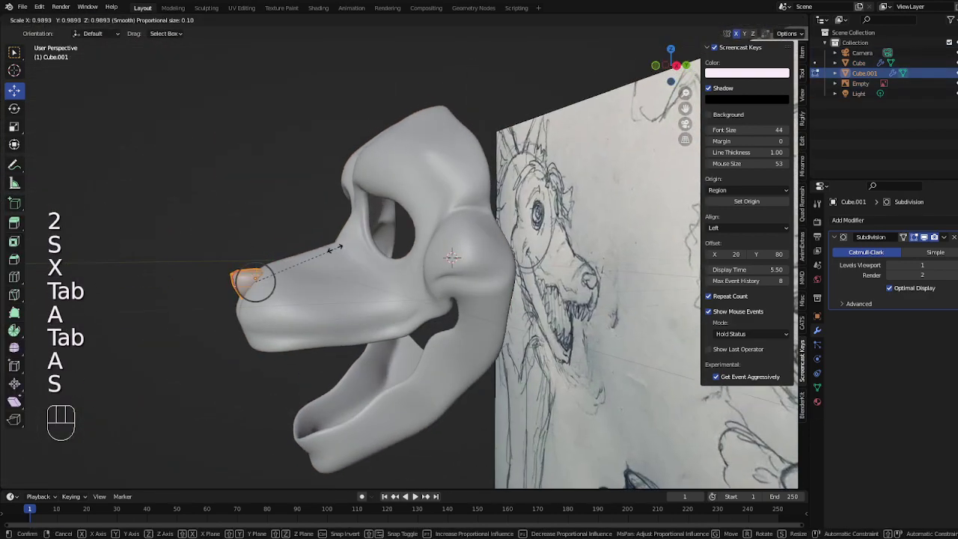
pyautogui.press('y')
pyautogui.click(274, 265)
pyautogui.press('Tab')
# Scale the whole nose along Y and rotate it in the right view to follow the muzzle's slope
pyautogui.press('Tab')
pyautogui.press('KP_3')
pyautogui.press('KP_2')
pyautogui.press('KP_3')
pyautogui.press('s')
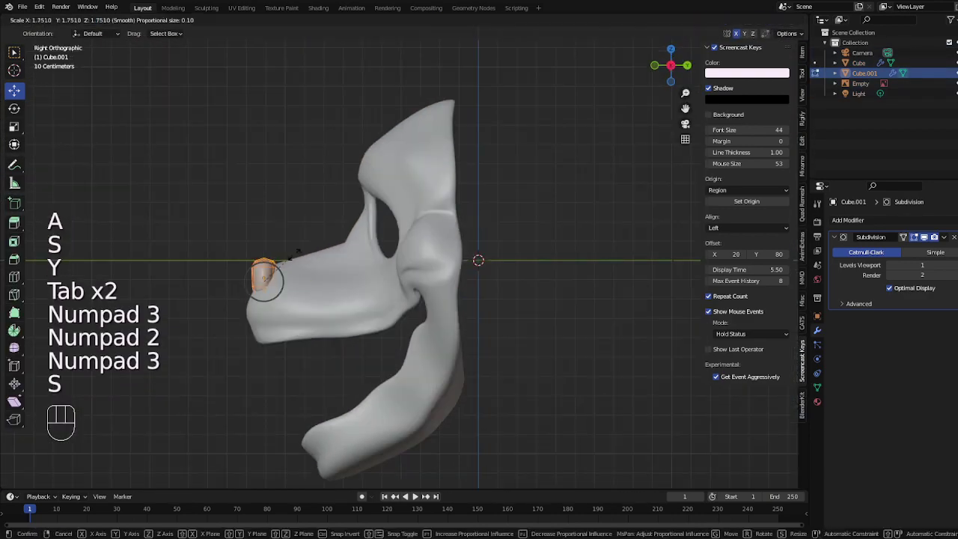
pyautogui.click(296, 257)
pyautogui.press('r')
pyautogui.click(302, 274)
# Move the whole nose along Y to fit the tip of the muzzle and leave mesh editing
pyautogui.press('g')
pyautogui.press('y')
pyautogui.click(299, 274)
pyautogui.press('Tab')
# Scale the whole nose mesh uniformly while viewing the head from the front
pyautogui.moveTo(301, 274); pyautogui.dragTo(411, 274, button='middle')
pyautogui.press('Tab')
pyautogui.press('s')
pyautogui.click(462, 285)
pyautogui.press('Tab')
# Move the vertex beside the nose's centre line along X with X symmetry
pyautogui.press('Tab')
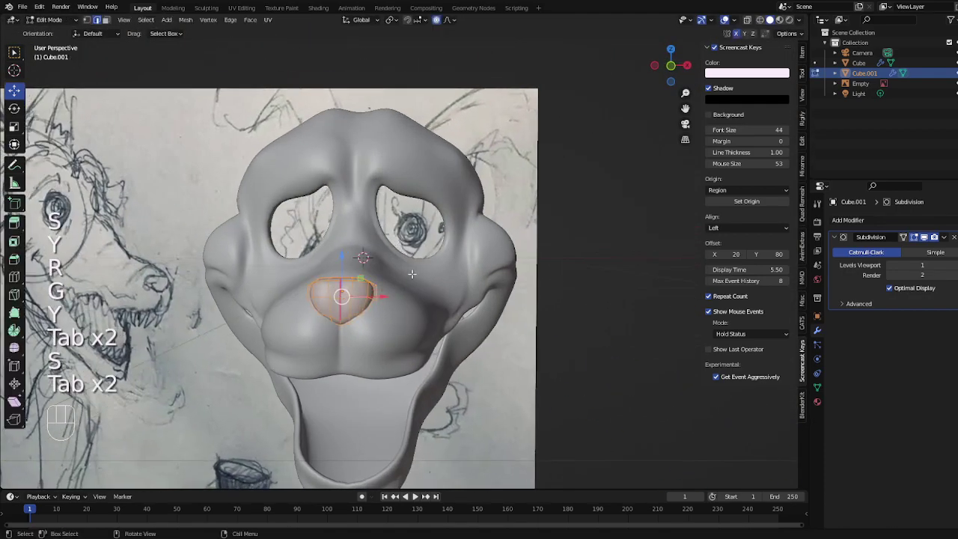
pyautogui.press('g')
pyautogui.press('x')
pyautogui.click(357, 298)
pyautogui.press('Tab')
pyautogui.scroll(-4, 513, 307)
# Scale the nose object as a whole and resume editing its mesh
pyautogui.click(515, 308)
pyautogui.moveTo(517, 308); pyautogui.dragTo(577, 294, button='middle')
pyautogui.click(489, 273)
pyautogui.press('Tab')
# Lower the nose's bottom tip about 0.033 m along Z and scale the surrounding vertices narrower along X
pyautogui.press('KP_1')
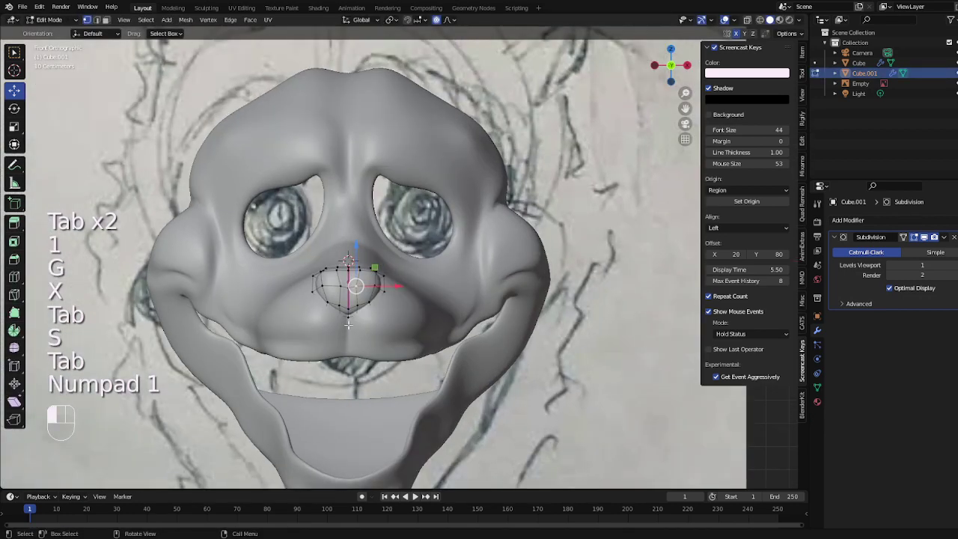
pyautogui.press('g')
pyautogui.press('z')
pyautogui.click(348, 333)
pyautogui.press('s')
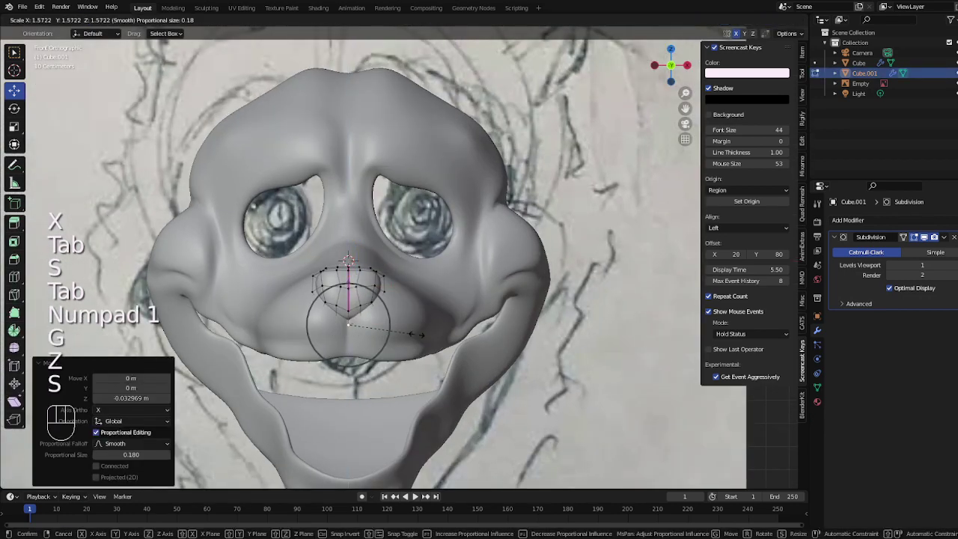
pyautogui.press('x')
pyautogui.click(375, 331)
pyautogui.press('Tab')
# Select all nose vertices and scale them shorter along Z
pyautogui.press('Tab')
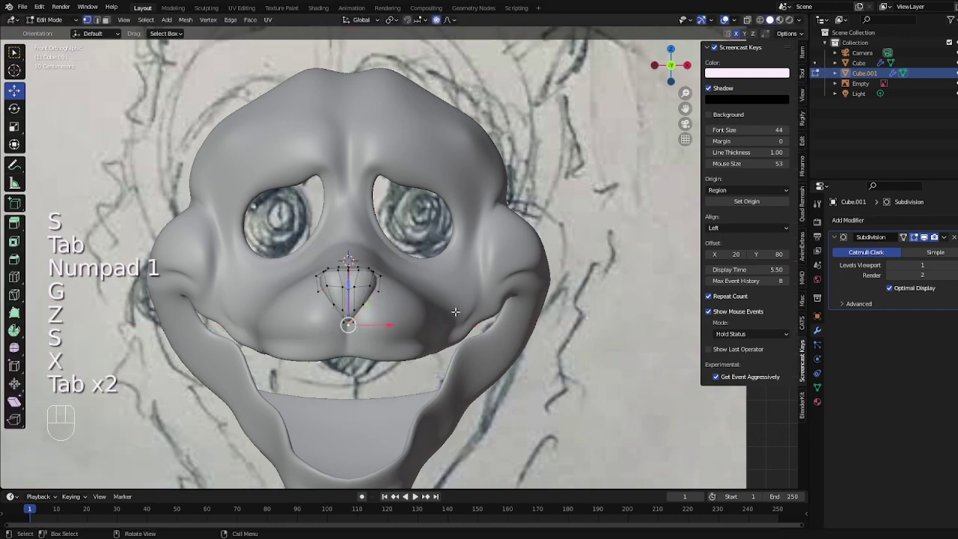
pyautogui.press('a')
pyautogui.press('s')
pyautogui.press('z')
pyautogui.click(448, 313)
pyautogui.press('Tab')
pyautogui.scroll(-4, 565, 322)
pyautogui.click(569, 323)
pyautogui.scroll(-1, 525, 321)
pyautogui.scroll(4, 522, 323)
# Squash the whole nose further along Z in the front view
pyautogui.press('Tab')
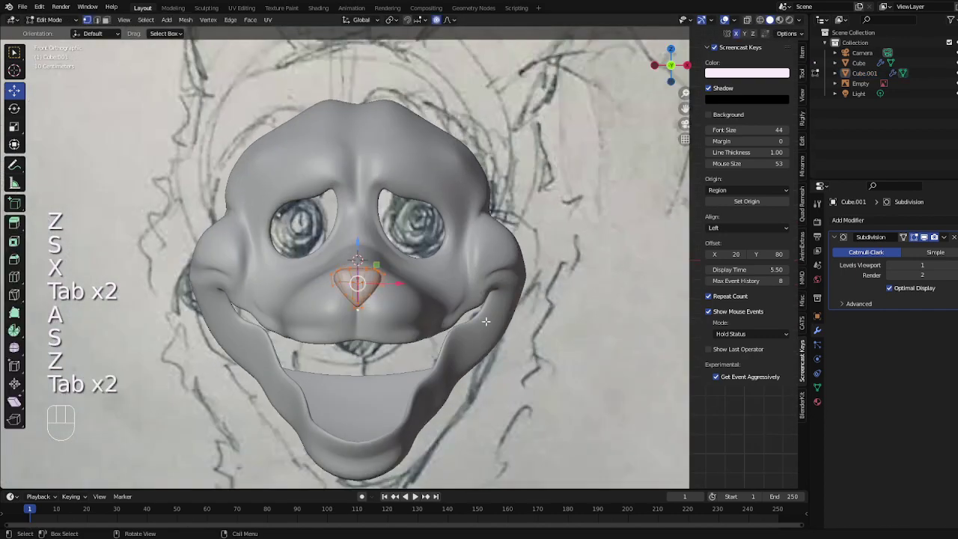
pyautogui.press('s')
pyautogui.press('s')
pyautogui.press('z')
pyautogui.press('Tab')
# Fine-tune the nose's position along Z and its overall scale, and leave mesh editing
pyautogui.press('Tab')
pyautogui.press('g')
pyautogui.press('z')
pyautogui.click(462, 316)
pyautogui.press('s')
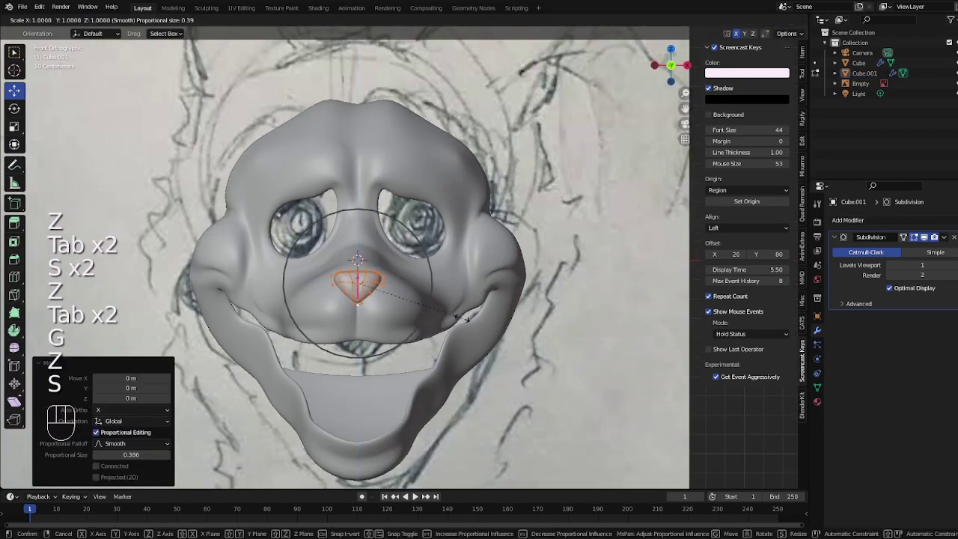
pyautogui.click(471, 318)
pyautogui.press('Tab')
pyautogui.scroll(-2, 472, 319)
pyautogui.moveTo(471, 320); pyautogui.dragTo(425, 330, button='middle')
pyautogui.press('Tab')
pyautogui.press('Tab')
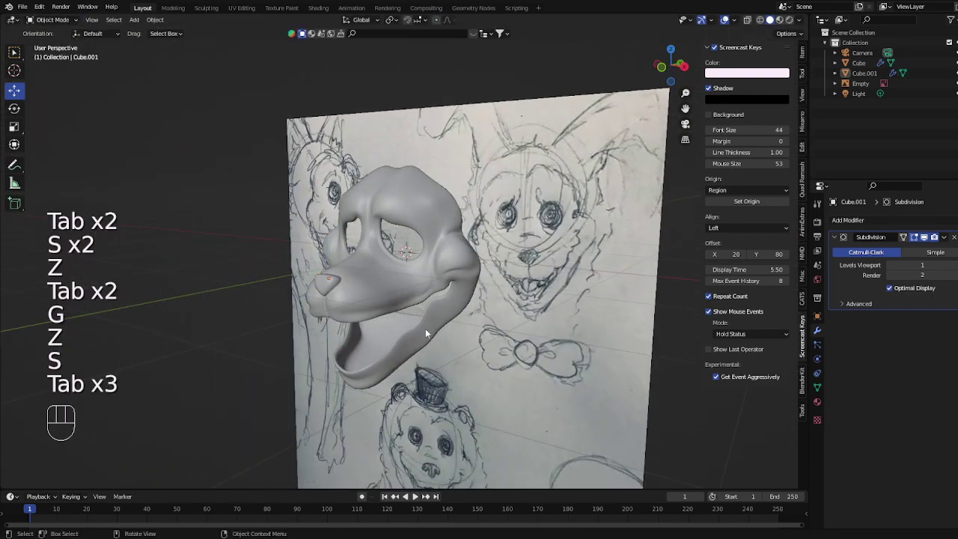
# Open the head shell for vertex editing in the front view and adjust a lower jaw vertex along Z
pyautogui.press('KP_1')
pyautogui.scroll(1, 422, 328)
pyautogui.click(402, 300)
pyautogui.press('Tab')
pyautogui.press('1')
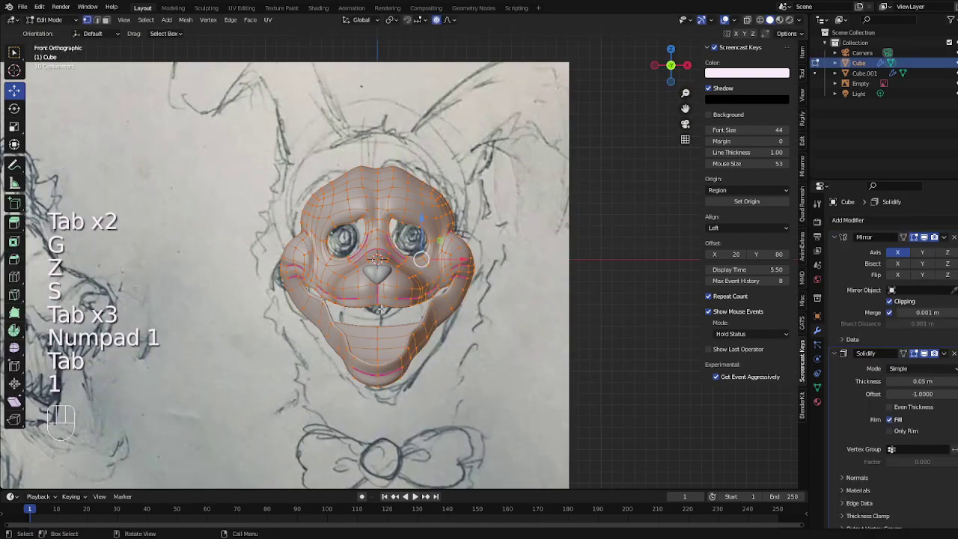
pyautogui.press('g')
pyautogui.press('z')
pyautogui.click(399, 370)
# Move an edge on the side of the chin with a proportional size of about 0.75
pyautogui.press('2')
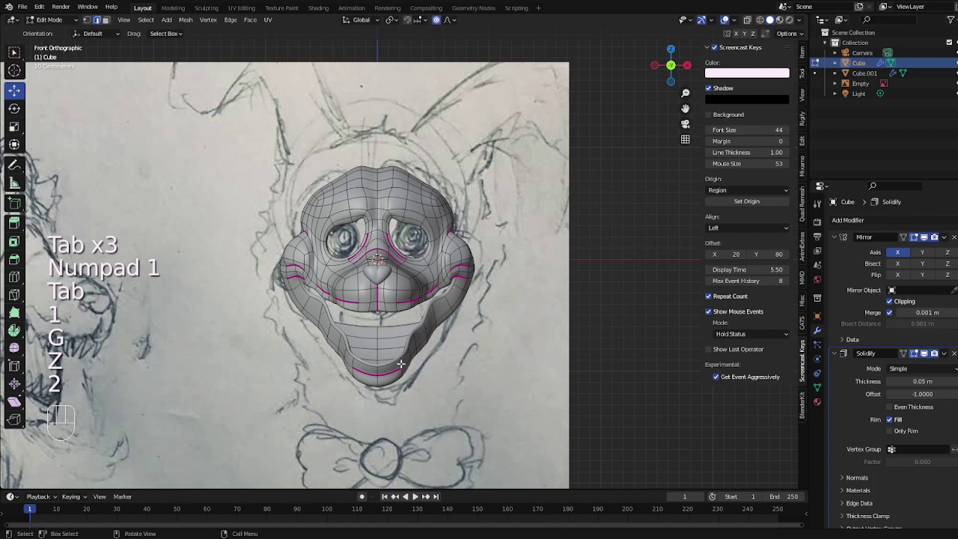
pyautogui.press('g')
pyautogui.click(395, 377)
pyautogui.press('Tab')
pyautogui.press('Tab')
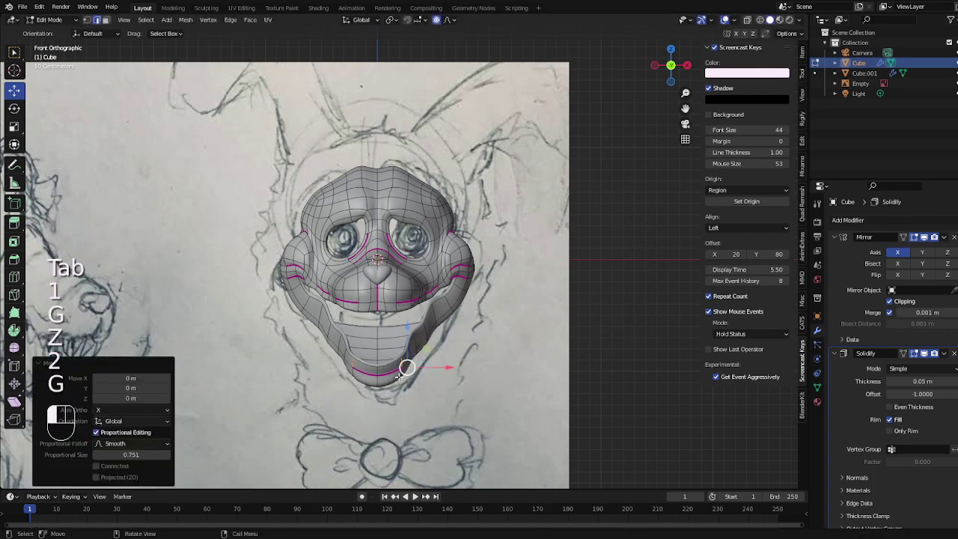
# Select the surplus edges on the lower jaw and dissolve them together with their vertices
pyautogui.press('2')
pyautogui.rightClick(491, 336)
pyautogui.click(490, 515)
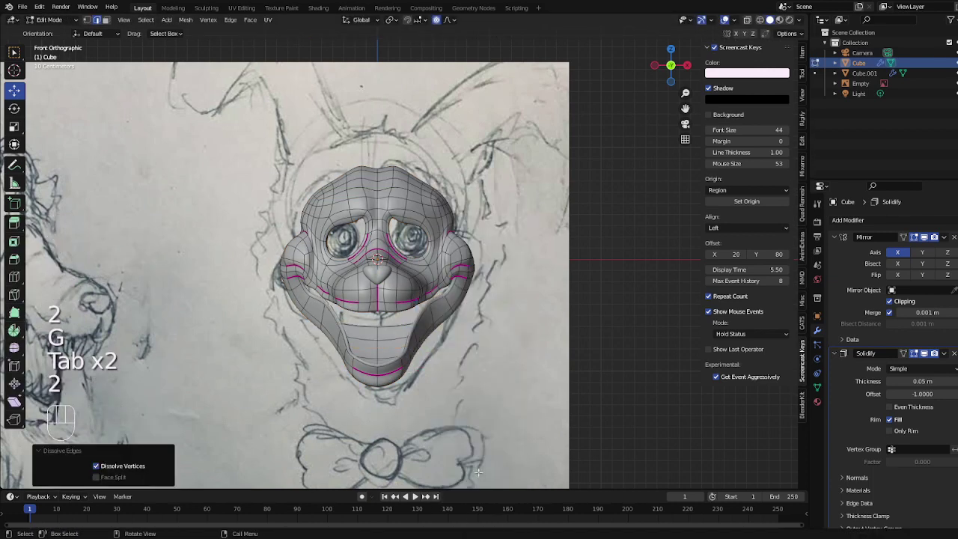
# Reposition the vertices along the lower jaw's inner rim below the mouth corner with proportional influence
pyautogui.press('1')
pyautogui.click(416, 330)
pyautogui.press('g')
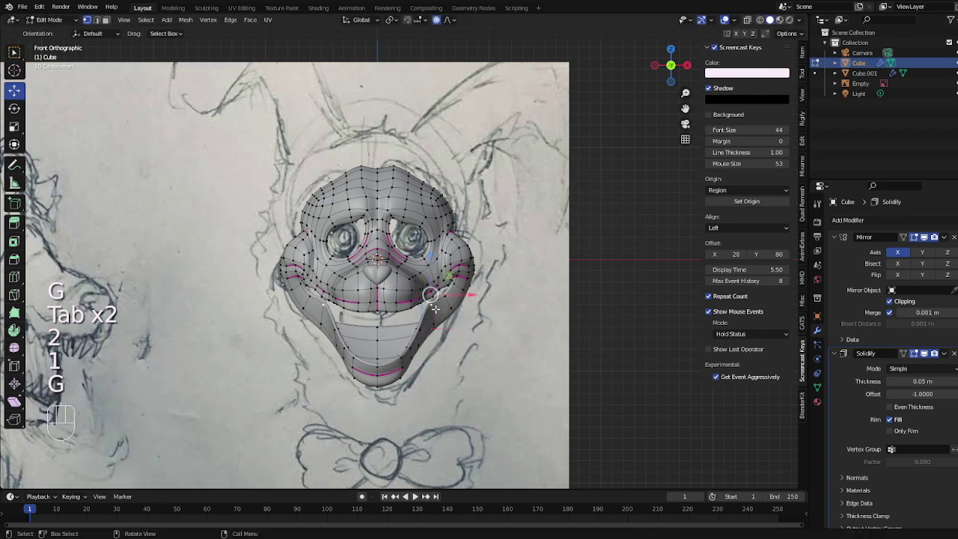
pyautogui.press('g')
pyautogui.press('g')
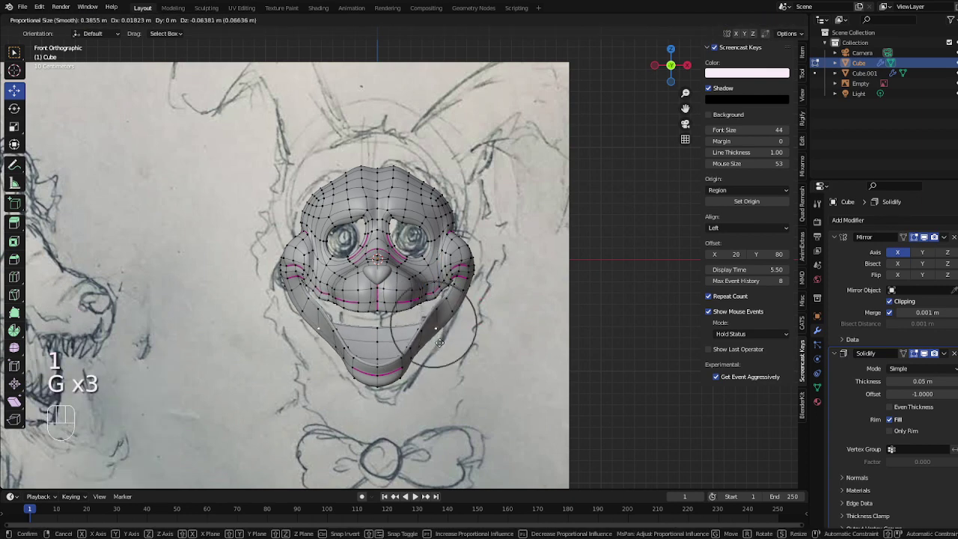
# Try to reshape the cheek around the mouth corner by moving and rotating its vertices with proportional editing
pyautogui.click(440, 342)
pyautogui.press('Tab')
pyautogui.press('Tab')
pyautogui.press('g')
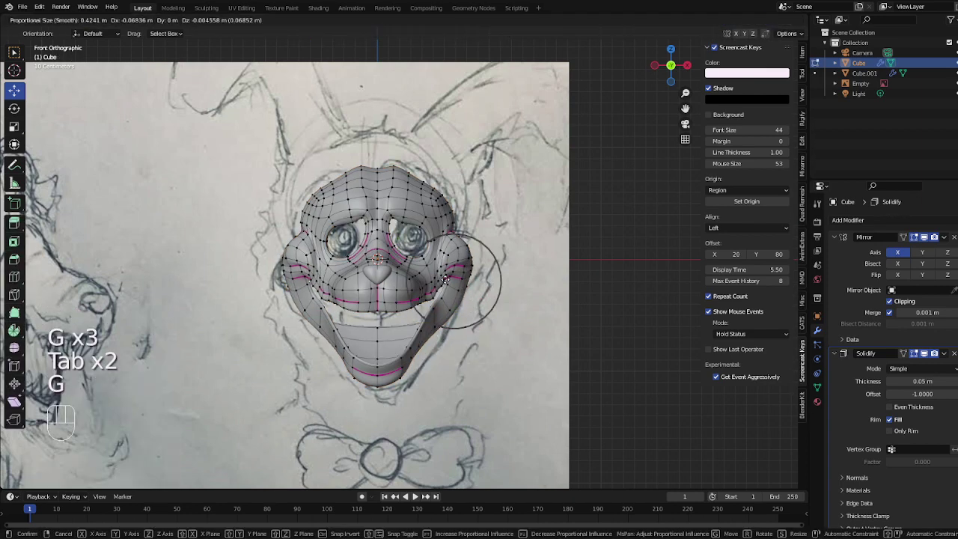
pyautogui.press('g')
pyautogui.click(487, 271)
pyautogui.press('r')
pyautogui.click(487, 267)
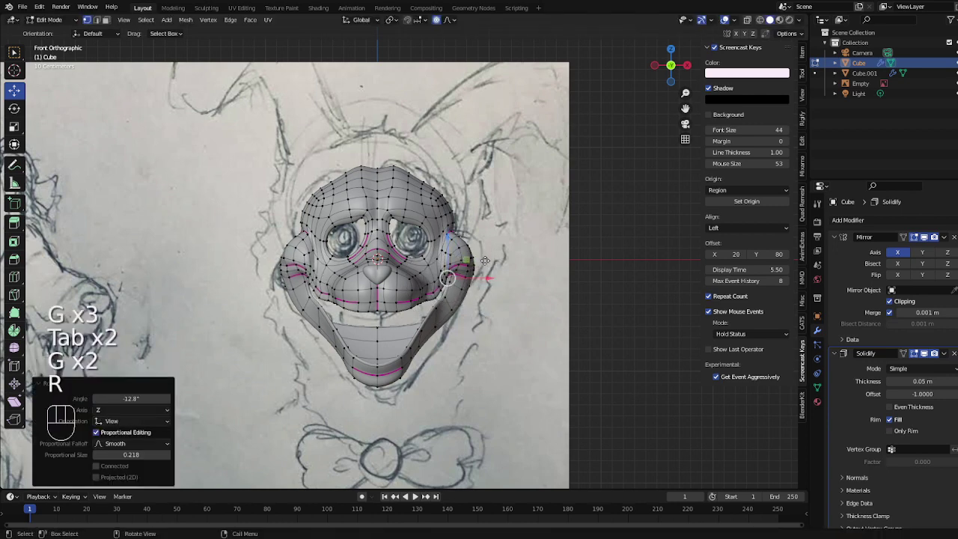
pyautogui.press('g')
pyautogui.click(485, 273)
# Try to pull the outer cheek vertices inward with proportional editing
pyautogui.press('Tab')
pyautogui.press('Tab')
pyautogui.press('g')
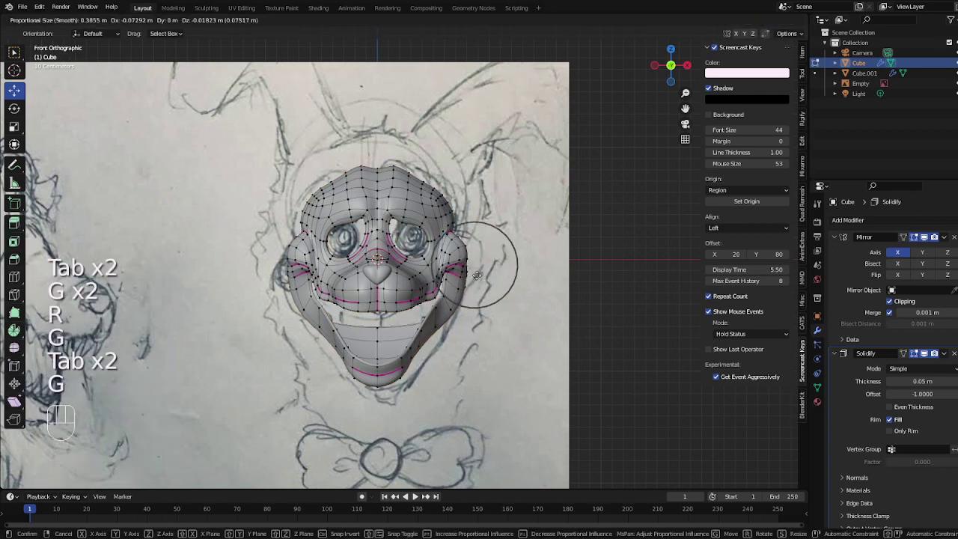
pyautogui.click(482, 274)
pyautogui.press('Tab')
pyautogui.press('Tab')
pyautogui.press('g')
pyautogui.click(476, 311)
pyautogui.press('Tab')
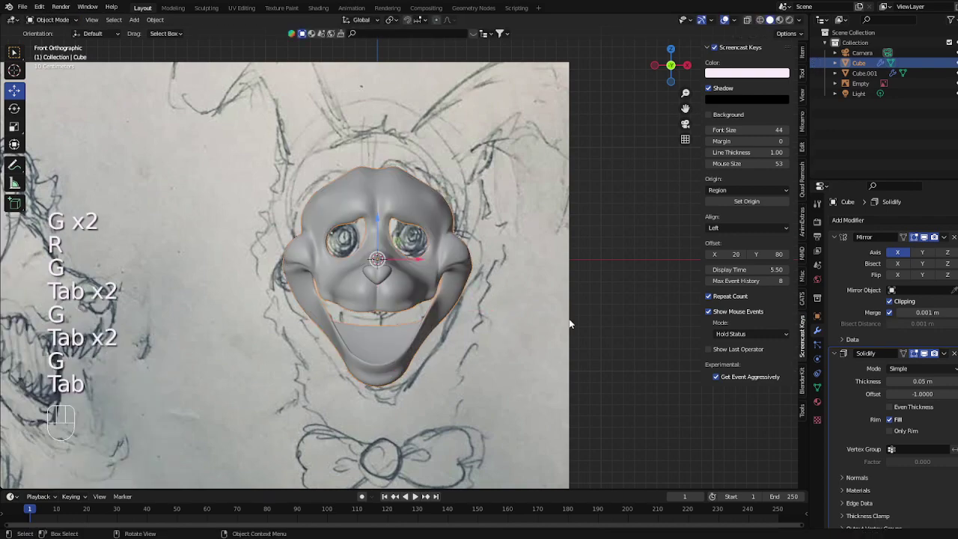
# Undo the recent moves and rotation of the cheek vertices
pyautogui.moveTo(571, 323); pyautogui.dragTo(554, 324, button='middle')
pyautogui.hotkey('ctrl', 'z')
pyautogui.hotkey('ctrl', 'z')
pyautogui.hotkey('ctrl', 'z')
pyautogui.hotkey('ctrl', 'z')
pyautogui.hotkey('ctrl', 'z')
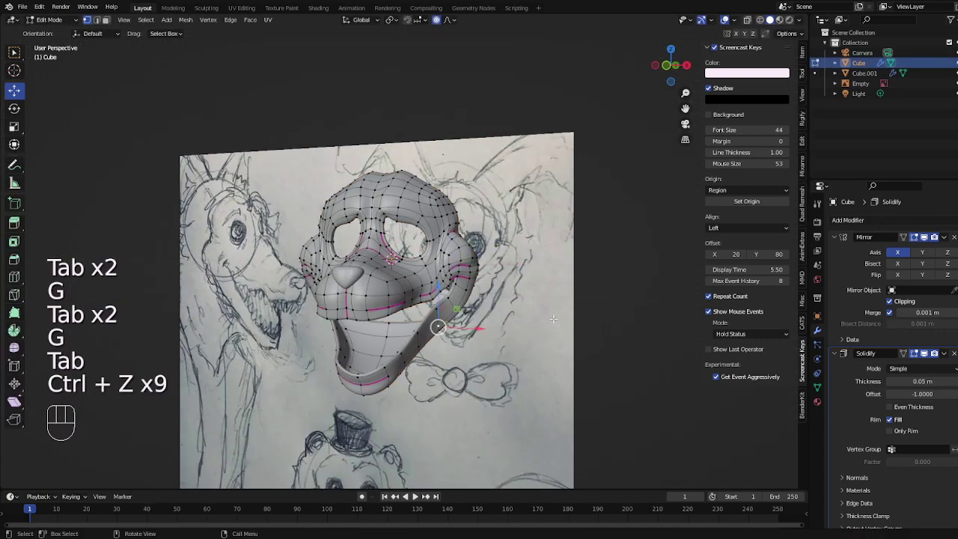
# Try smoothing the vertices of the cheek faces with Smooth Vertices, and undo it
pyautogui.press('KP_1')
pyautogui.press('Tab')
pyautogui.press('Tab')
pyautogui.press('3')
pyautogui.press('c')
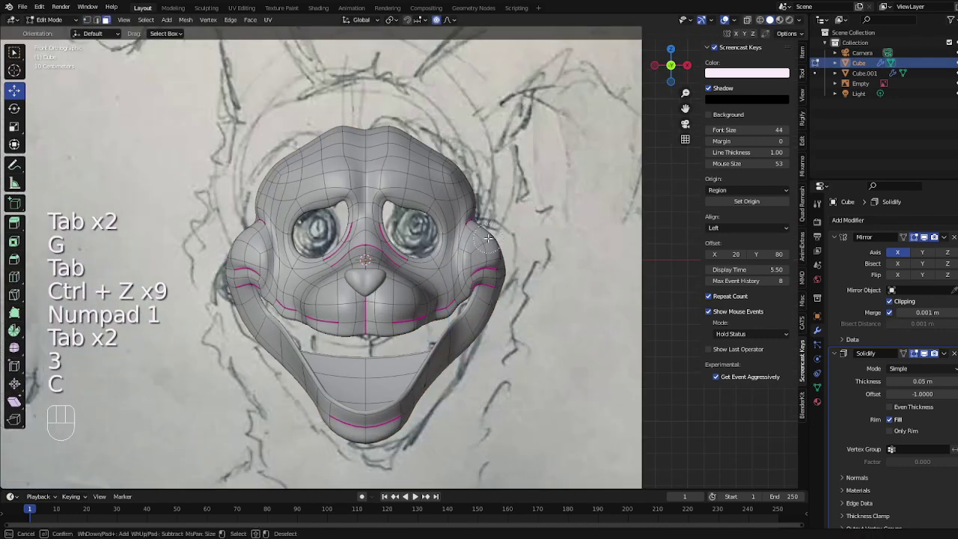
pyautogui.rightClick(480, 271)
pyautogui.press('1')
pyautogui.rightClick(563, 278)
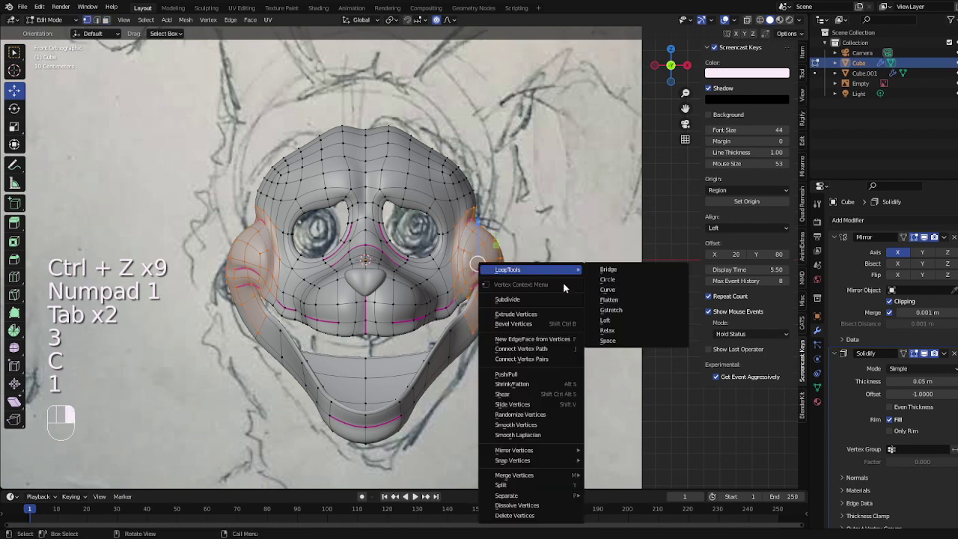
pyautogui.click(554, 426)
pyautogui.press('Tab')
pyautogui.scroll(-3, 597, 395)
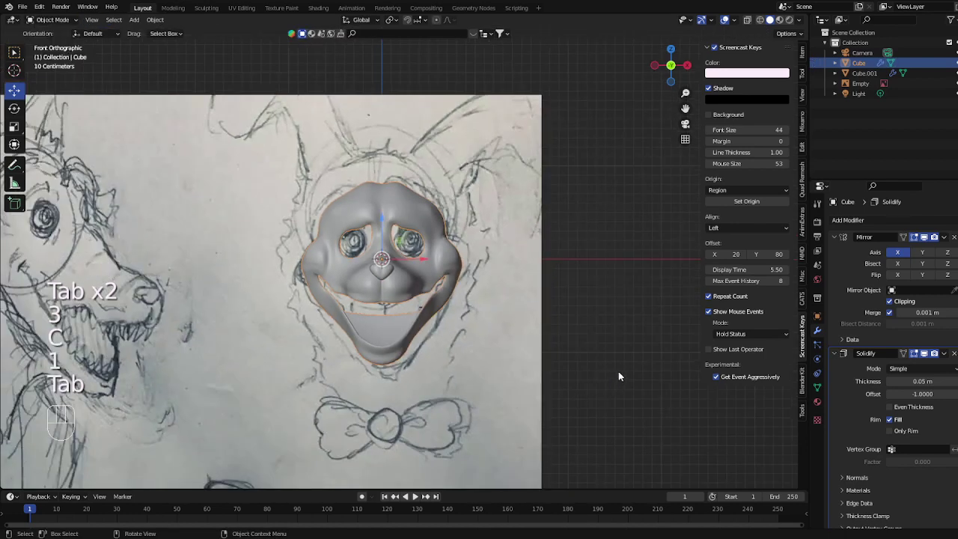
pyautogui.hotkey('ctrl', 'z')
pyautogui.hotkey('ctrl', 'z')
# Move an edge on the inner cheek beside the muzzle with enlarged proportional editing
pyautogui.press('Tab')
pyautogui.moveTo(618, 371); pyautogui.dragTo(517, 363, button='middle')
pyautogui.scroll(5, 516, 363)
pyautogui.moveTo(479, 314); pyautogui.dragTo(524, 307, button='middle')
pyautogui.press('Tab')
pyautogui.press('1')
pyautogui.scroll(1, 448, 288)
pyautogui.press('2')
pyautogui.click(448, 287)
pyautogui.moveTo(449, 287); pyautogui.dragTo(553, 268, button='middle')
pyautogui.press('g')
pyautogui.scroll(11, 427, 293)
pyautogui.click(424, 292)
# Fine-tune the inner cheek beside the mouth corner with a proportional move in the front view
pyautogui.press('Tab')
pyautogui.press('KP_1')
pyautogui.press('Tab')
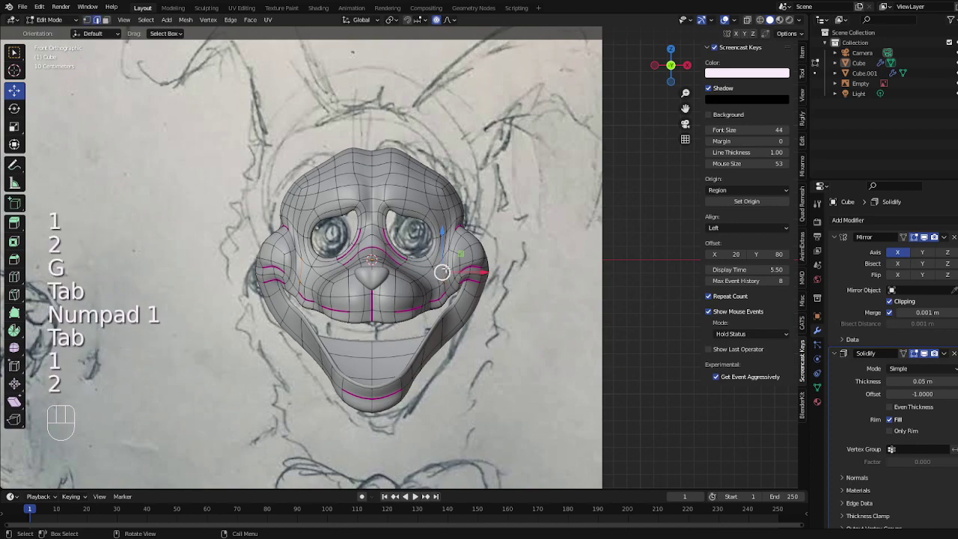
pyautogui.press('g')
pyautogui.click(448, 274)
pyautogui.press('Tab')
pyautogui.moveTo(447, 274); pyautogui.dragTo(404, 275, button='middle')
pyautogui.press('KP_1')
# Add a mesh cube to the scene as a separate object
pyautogui.hotkey('shift', 'a')
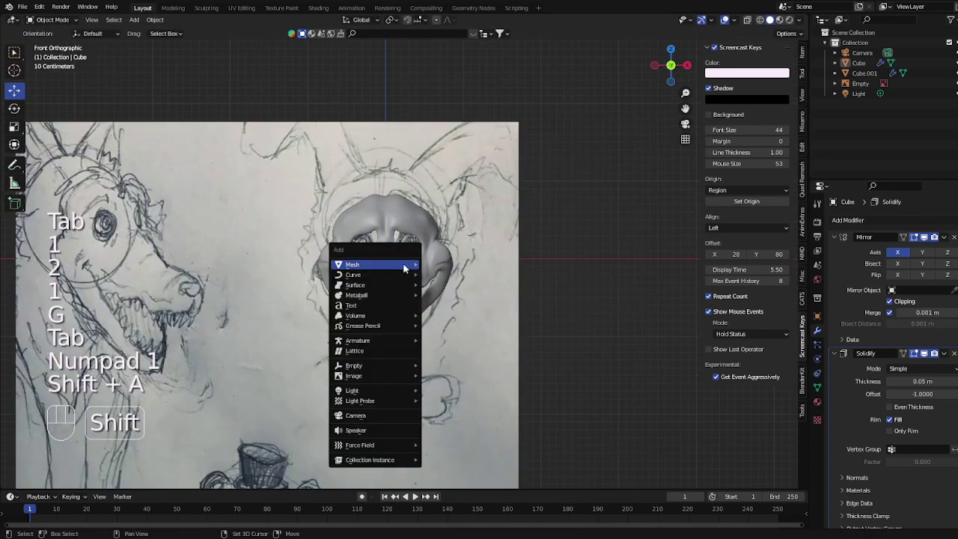
pyautogui.moveTo(564, 186); pyautogui.dragTo(461, 243, button='middle')
pyautogui.hotkey('shift', 'a')
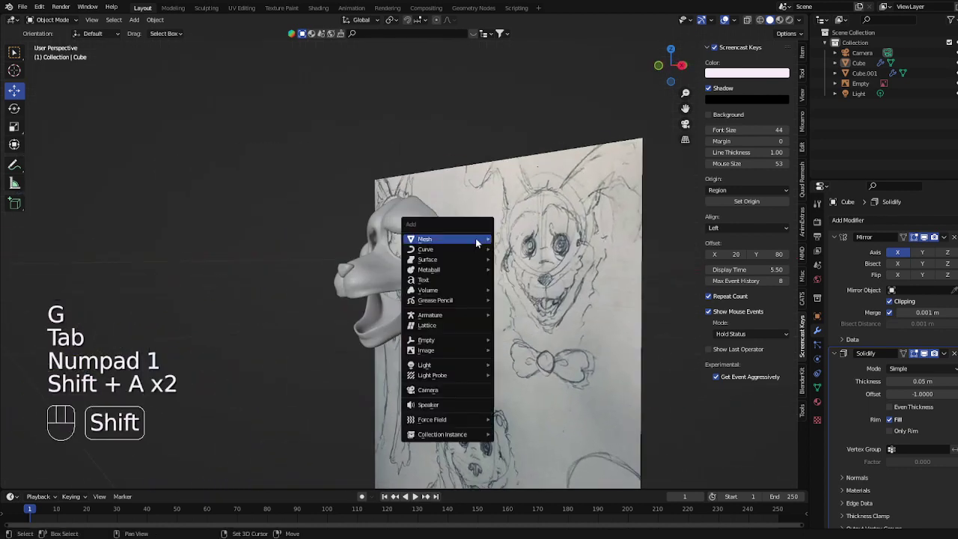
pyautogui.moveTo(471, 242)
pyautogui.click(519, 249)
pyautogui.hotkey('ctrl', '1')
pyautogui.press('KP_1')
pyautogui.hotkey('ctrl', 'z')
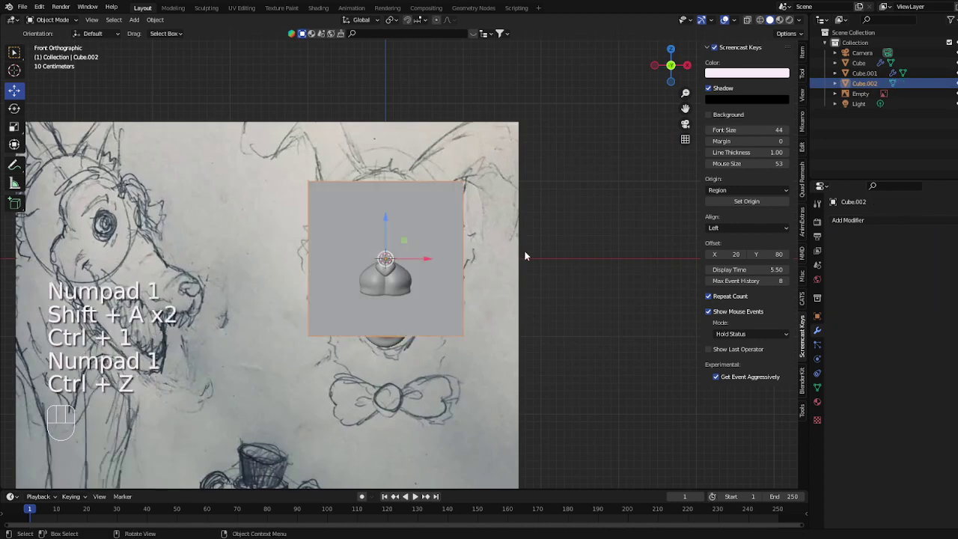
# Scale the cube down and move it about 1.37 m up along Z, above the head
pyautogui.press('s')
pyautogui.click(438, 259)
pyautogui.press('g')
pyautogui.press('z')
pyautogui.click(437, 153)
# Add a Bevel modifier to the cube and shade it smooth
pyautogui.click(853, 220)
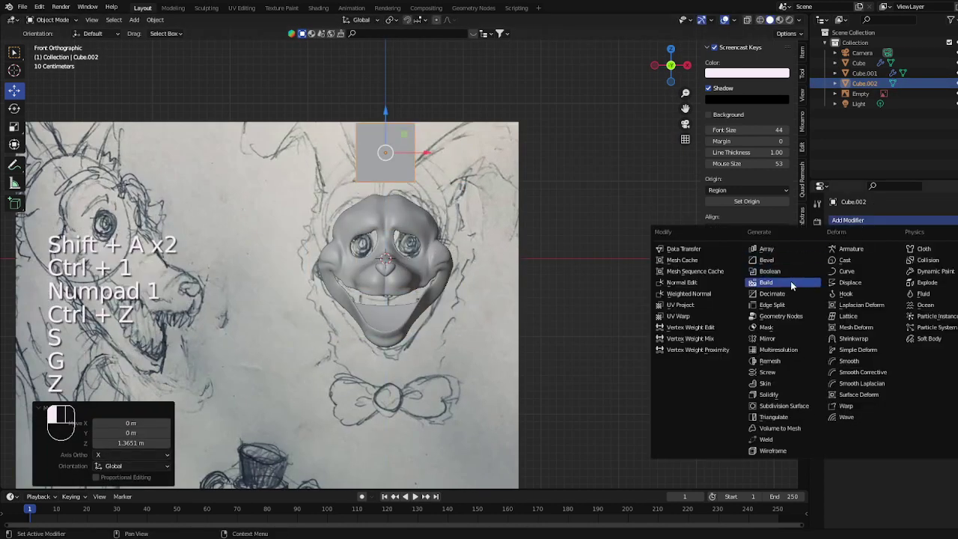
pyautogui.click(771, 260)
pyautogui.keyDown('shift'); pyautogui.moveTo(506, 163); pyautogui.dragTo(492, 263, button='middle'); pyautogui.keyUp('shift')
pyautogui.rightClick(530, 229)
pyautogui.click(530, 225)
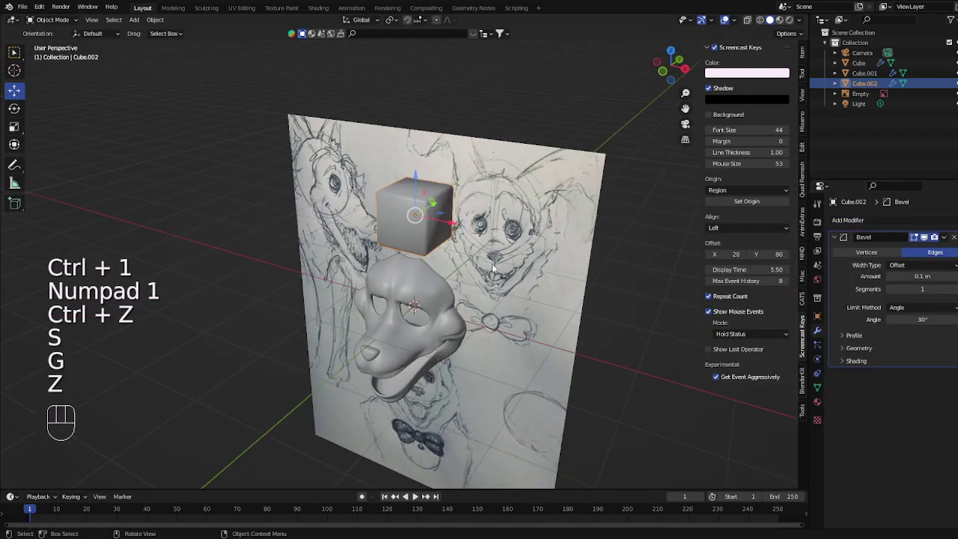
# Move the cube along Z and Y to the front of the mouth and scale it to about 0.6
pyautogui.press('g')
pyautogui.press('z')
pyautogui.click(472, 387)
pyautogui.press('g')
pyautogui.press('y')
pyautogui.click(442, 408)
pyautogui.press('s')
pyautogui.click(428, 394)
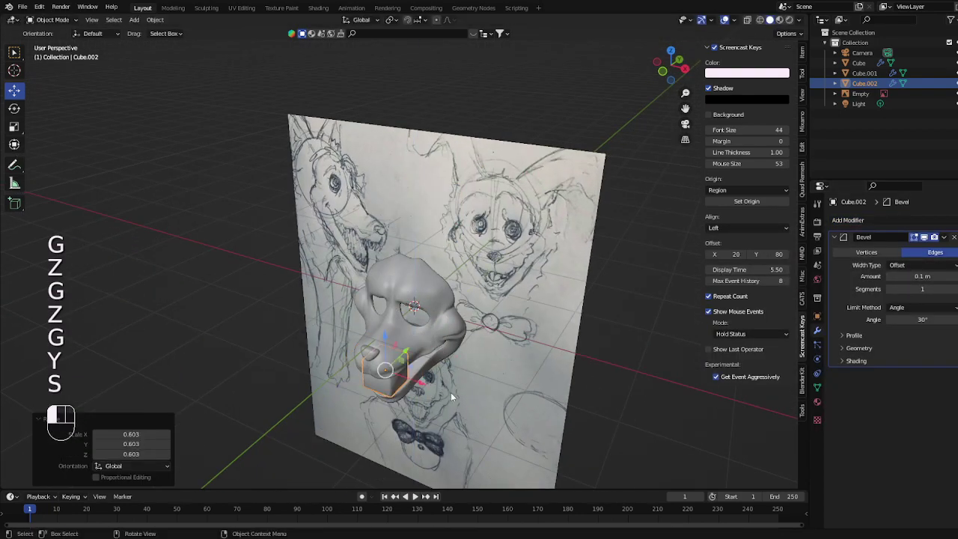
# Add an X-axis Mirror modifier to the cube with the head mesh as mirror object, and turn on X-ray
pyautogui.moveTo(451, 392); pyautogui.dragTo(493, 247, button='middle')
pyautogui.press('KP_1')
pyautogui.scroll(4, 492, 247)
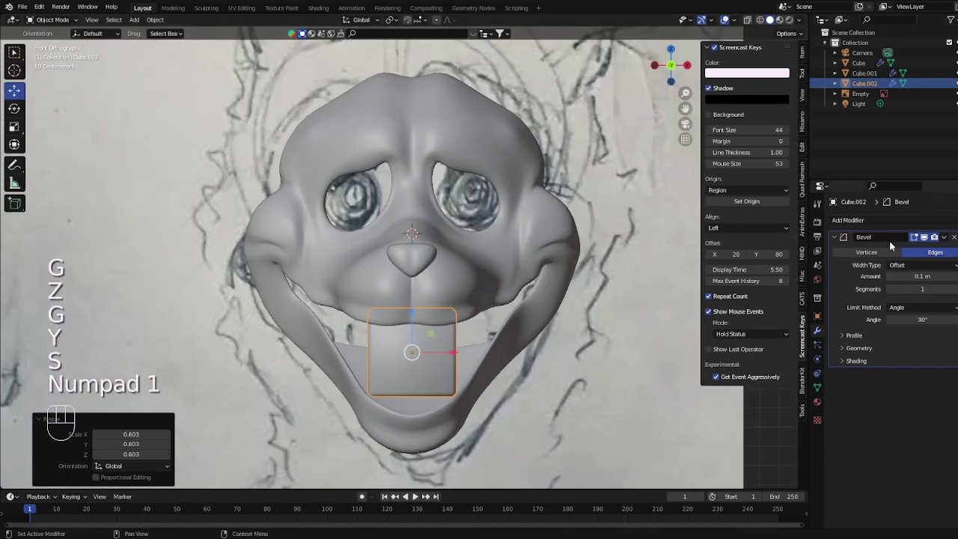
pyautogui.click(848, 220)
pyautogui.click(782, 339)
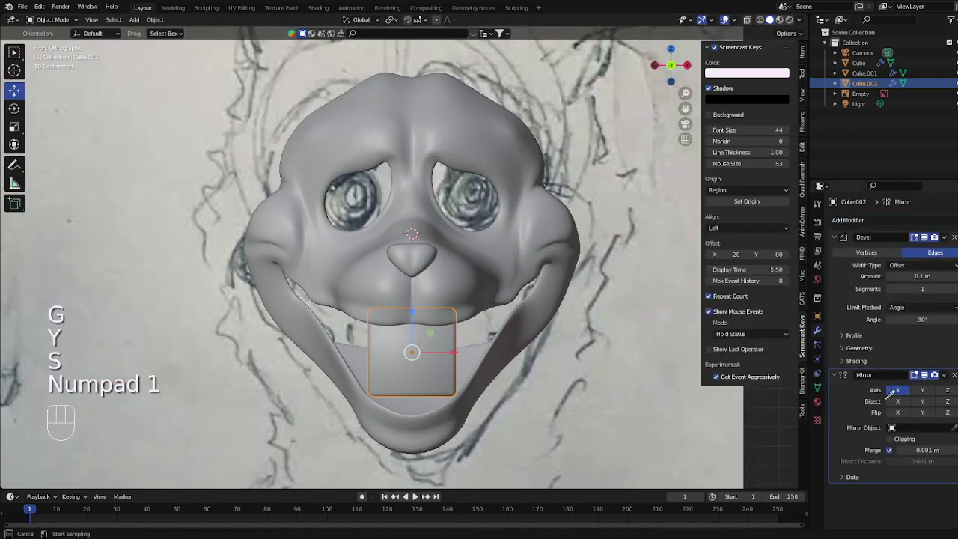
pyautogui.click(747, 18)
# Scale the mirrored cube down and position it beside the centre line as an upper front tooth
pyautogui.press('s')
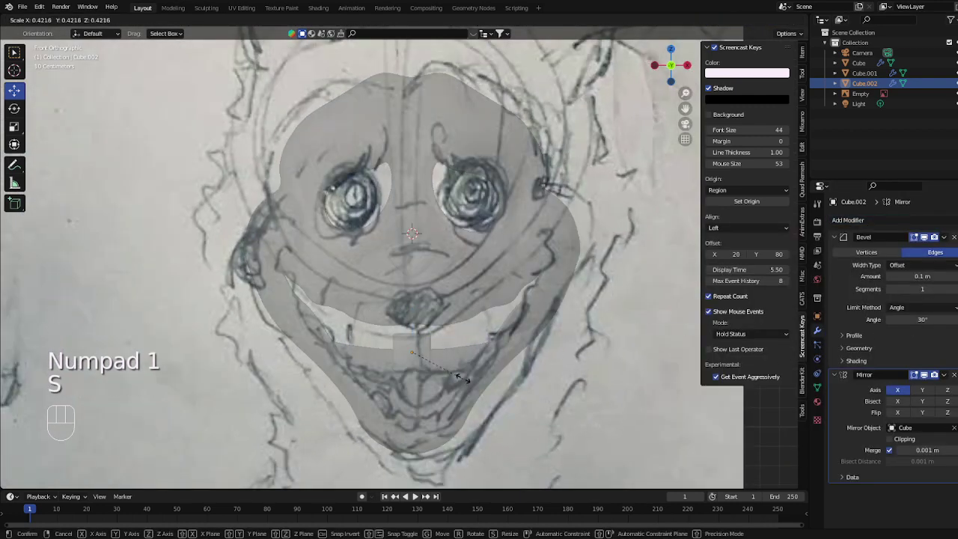
pyautogui.click(473, 357)
pyautogui.press('g')
pyautogui.click(481, 352)
pyautogui.press('s')
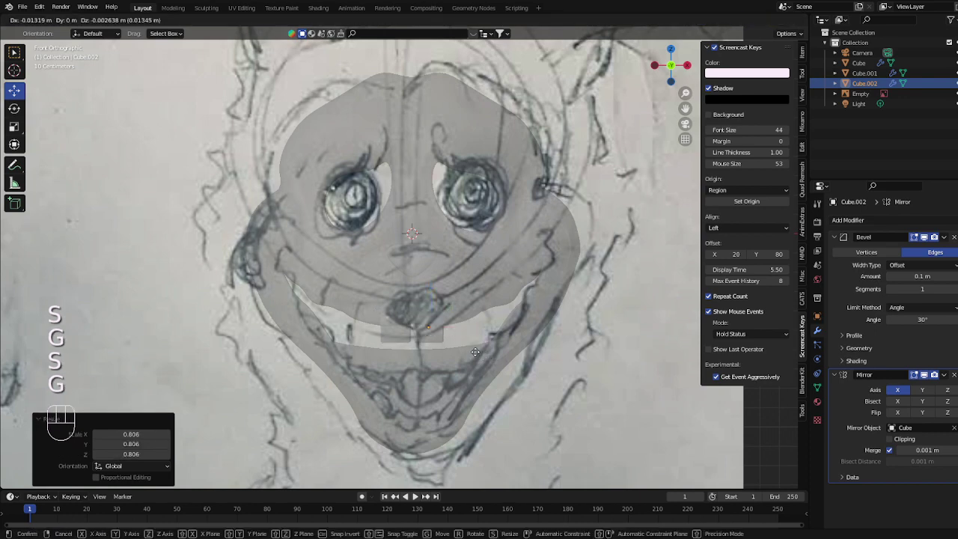
pyautogui.click(475, 352)
# Move the tooth's lower inner vertices down 0.1 m along Z with proportional editing
pyautogui.press('Tab')
pyautogui.press('g')
pyautogui.press('z')
pyautogui.click(418, 390)
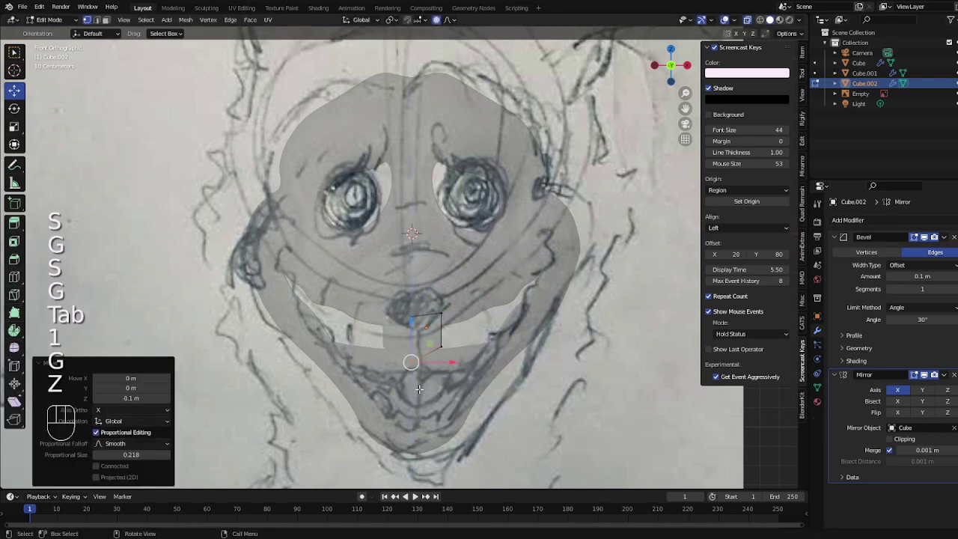
# Add a vertical loop cut to the tooth and lower its bottom vertices slightly along Z
pyautogui.hotkey('ctrl', 'r')
pyautogui.click(421, 369)
pyautogui.press('g')
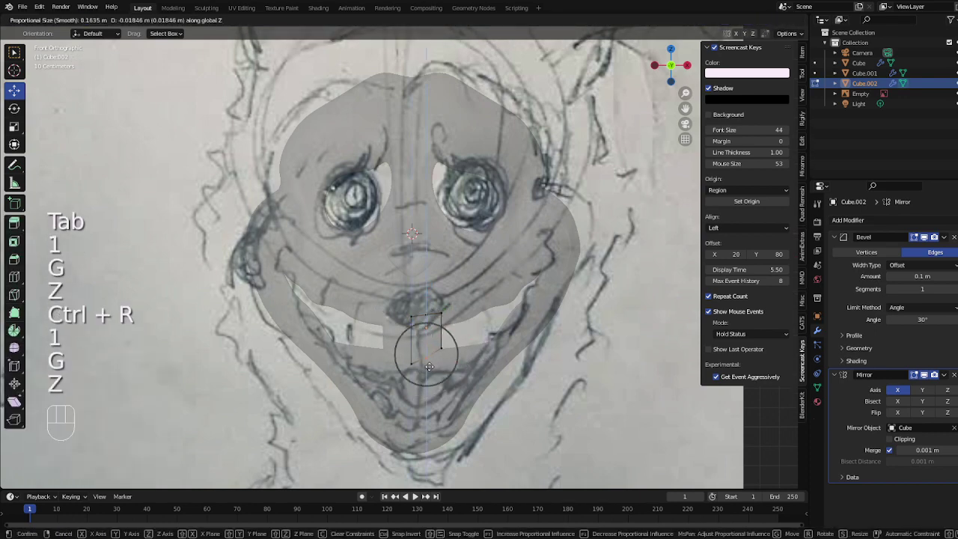
pyautogui.click(428, 366)
pyautogui.press('Tab')
pyautogui.press('Tab')
# Adjust the height of the tooth's lower outer corner along Z with proportional editing
pyautogui.press('g')
pyautogui.press('x')
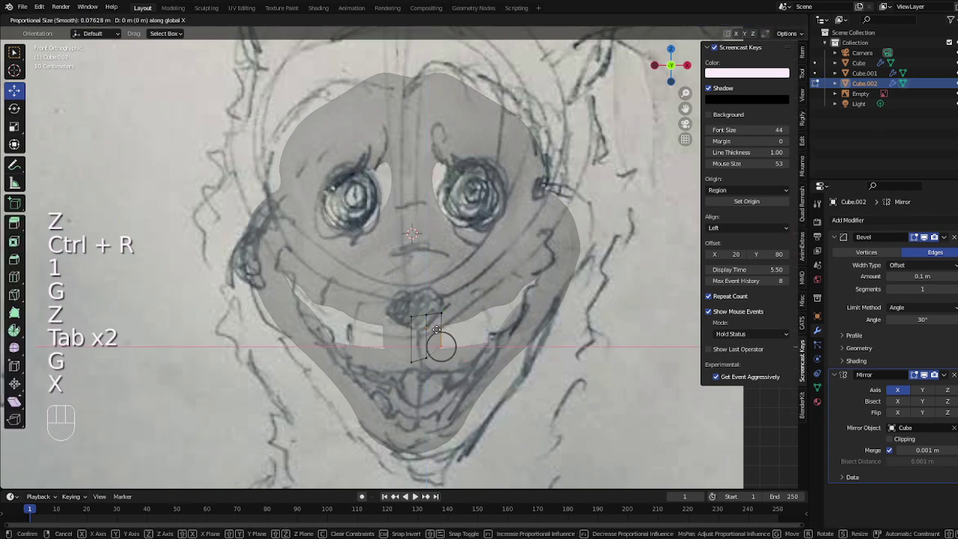
pyautogui.press('z')
pyautogui.click(438, 339)
pyautogui.press('g')
pyautogui.press('z')
pyautogui.click(449, 328)
pyautogui.press('Tab')
pyautogui.press('Tab')
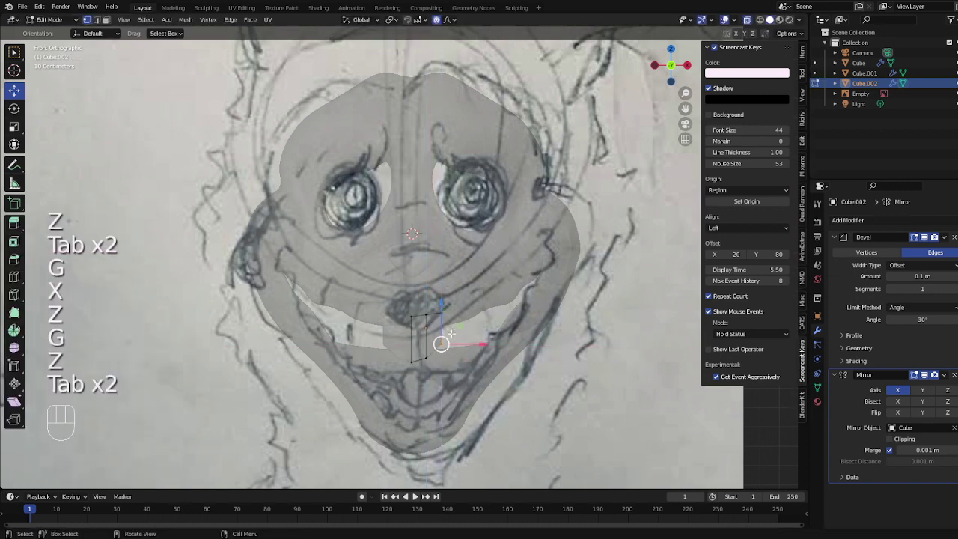
# Add a horizontal loop cut to the tooth, shift its outer side along X, and turn off X-ray
pyautogui.hotkey('ctrl', 'r')
pyautogui.press('1')
pyautogui.press('g')
pyautogui.press('x')
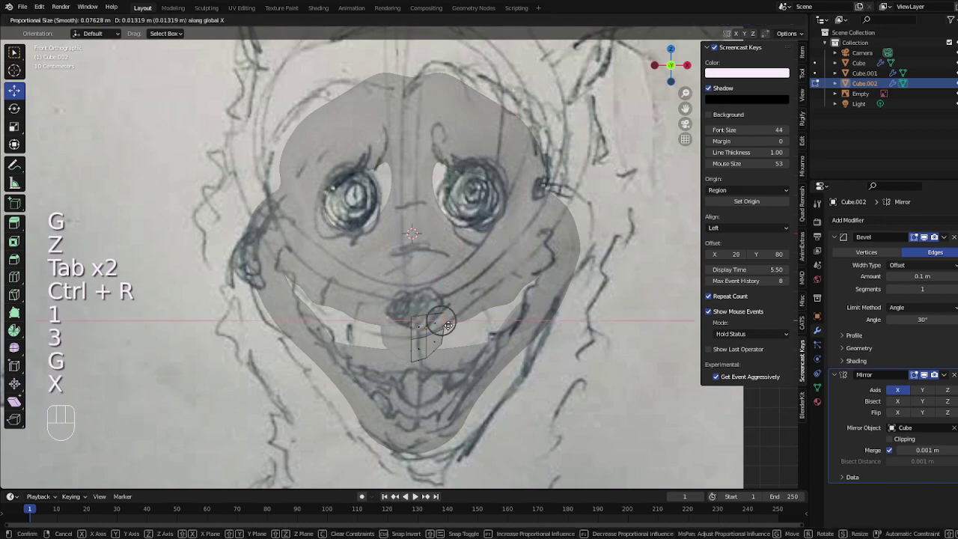
pyautogui.click(440, 322)
pyautogui.press('Tab')
pyautogui.click(750, 21)
# Scale the whole tooth mesh to about 0.315 along Y to thin it
pyautogui.moveTo(534, 245); pyautogui.dragTo(567, 269, button='middle')
pyautogui.press('Tab')
pyautogui.press('a')
pyautogui.press('s')
pyautogui.press('y')
pyautogui.click(543, 268)
# Move the tooth about 0.33 m forward along Y to the muzzle front and rotate it around Z
pyautogui.press('g')
pyautogui.press('y')
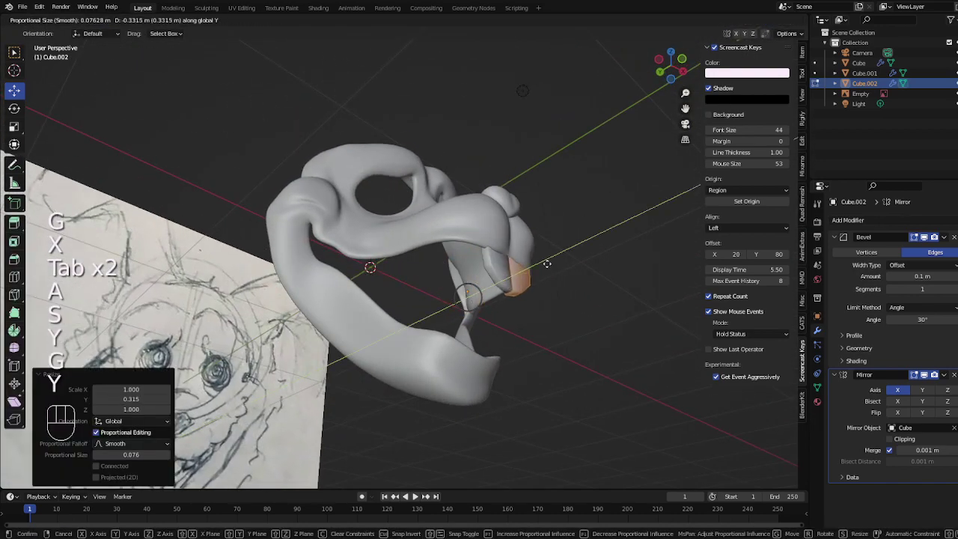
pyautogui.click(546, 264)
pyautogui.press('r')
pyautogui.press('z')
pyautogui.click(567, 278)
pyautogui.press('Tab')
# Adjust the whole tooth's height along Z under the upper lip
pyautogui.moveTo(566, 276); pyautogui.dragTo(466, 283, button='middle')
pyautogui.press('Tab')
pyautogui.scroll(3, 473, 322)
pyautogui.press('g')
pyautogui.press('z')
pyautogui.click(440, 333)
# Slide the tooth's vertical middle edge toward the mirror centre line
pyautogui.scroll(2, 466, 283)
pyautogui.press('2')
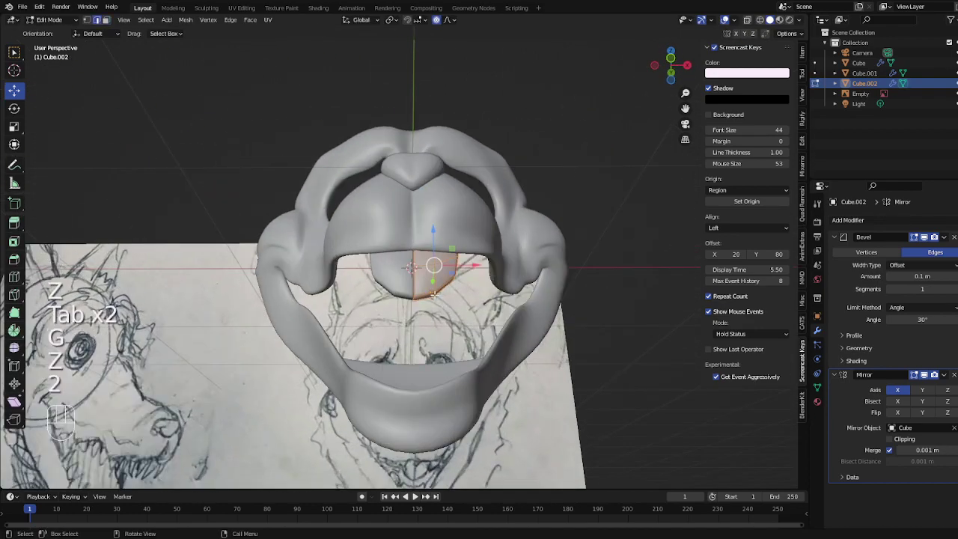
pyautogui.press('g')
pyautogui.press('g')
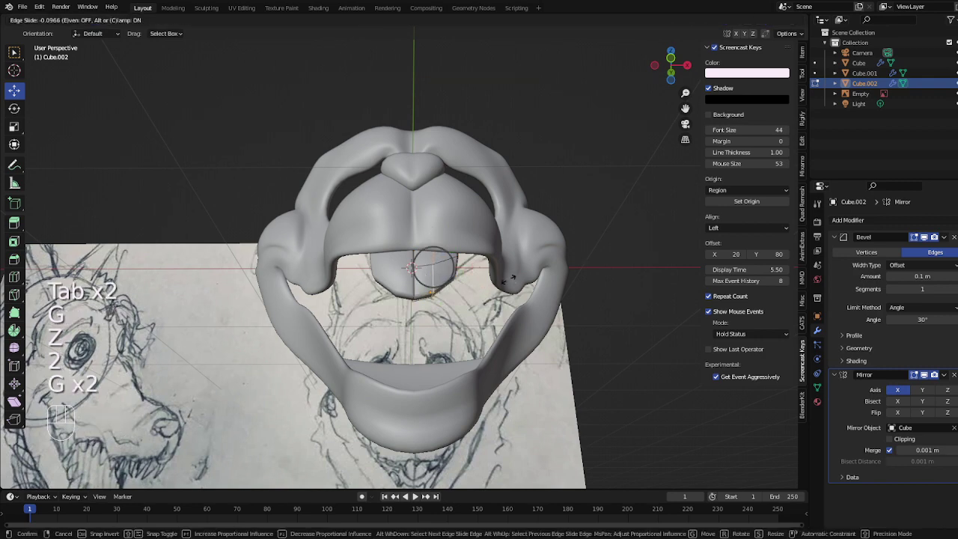
pyautogui.click(493, 285)
pyautogui.press('Tab')
pyautogui.press('Tab')
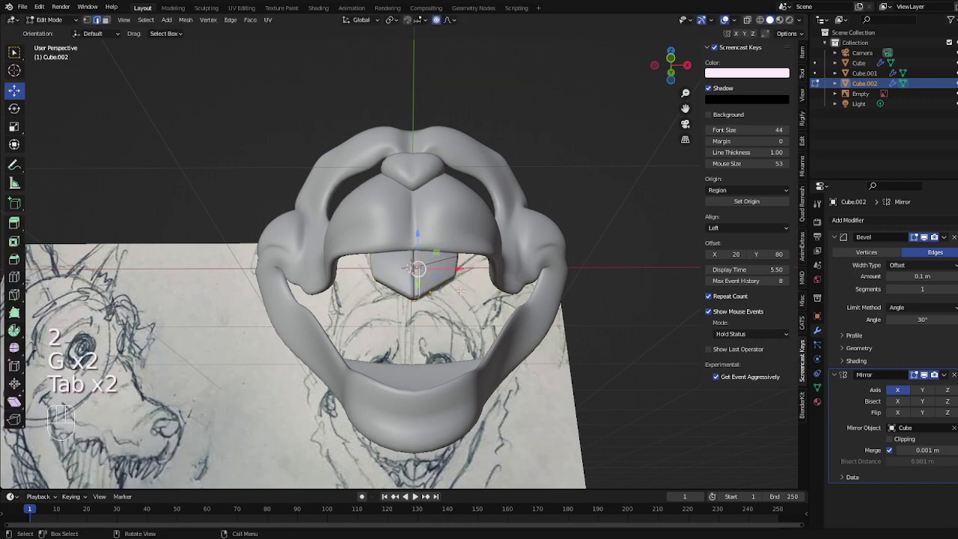
# Add another centred loop cut to the tooth and scale the new loop along Z
pyautogui.hotkey('ctrl', 'r')
pyautogui.click(465, 290)
pyautogui.rightClick(465, 290)
pyautogui.press('s')
pyautogui.press('z')
pyautogui.click(464, 289)
pyautogui.press('Tab')
pyautogui.press('Tab')
pyautogui.press('Tab')
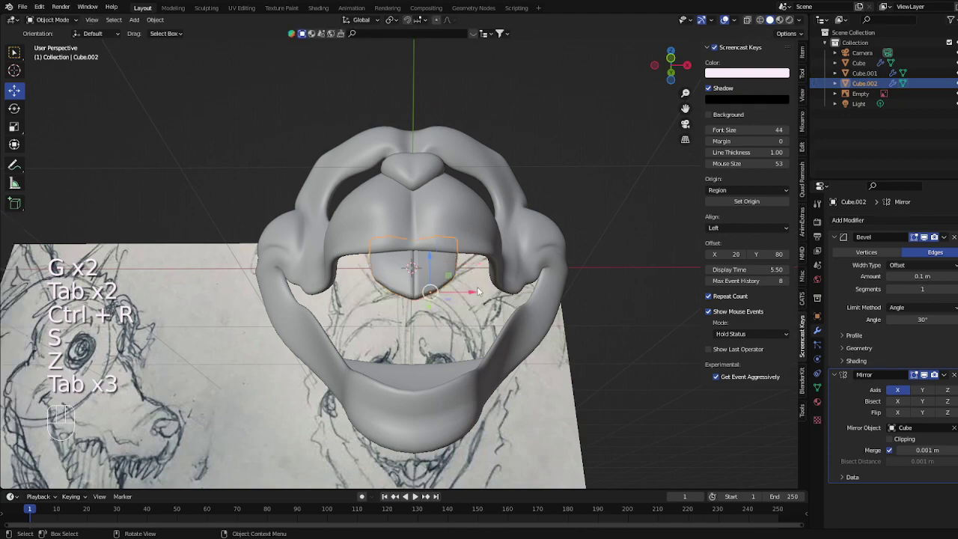
# Turn off proportional editing, duplicate the whole centre tooth and place the copy about 0.375 m along X
pyautogui.moveTo(464, 288); pyautogui.dragTo(466, 264, button='middle')
pyautogui.press('Tab')
pyautogui.hotkey('ctrl', 'l')
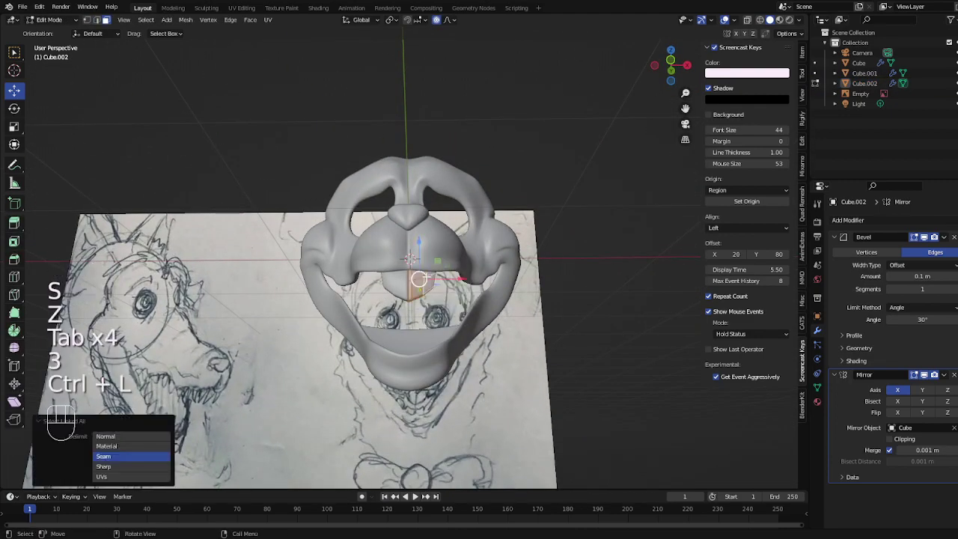
pyautogui.scroll(4, 426, 277)
pyautogui.scroll(-2, 456, 49)
pyautogui.click(436, 20)
pyautogui.scroll(-3, 464, 138)
pyautogui.hotkey('shift', 'd')
pyautogui.press('x')
pyautogui.click(544, 231)
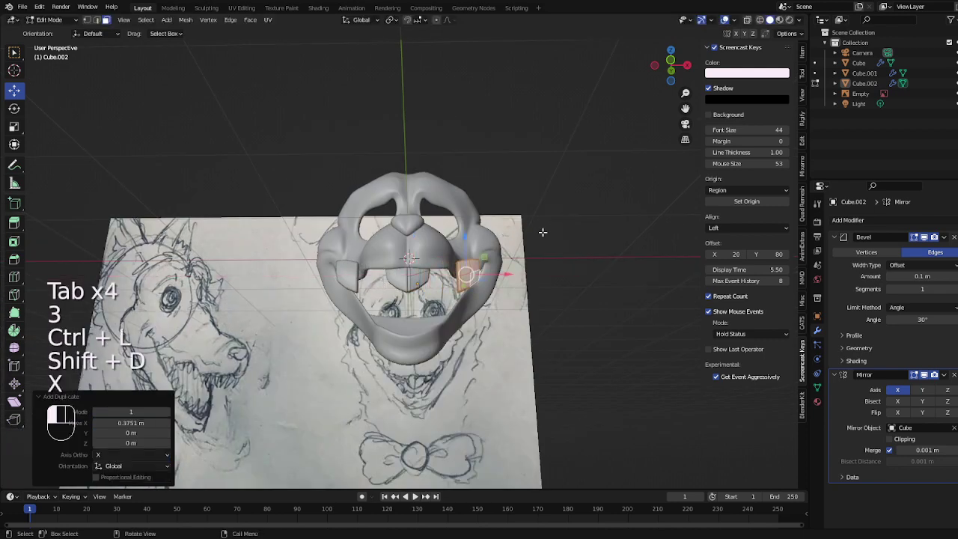
# Dissolve the surplus edges on the duplicated tooth
pyautogui.scroll(2, 524, 256)
pyautogui.press('2')
pyautogui.rightClick(581, 425)
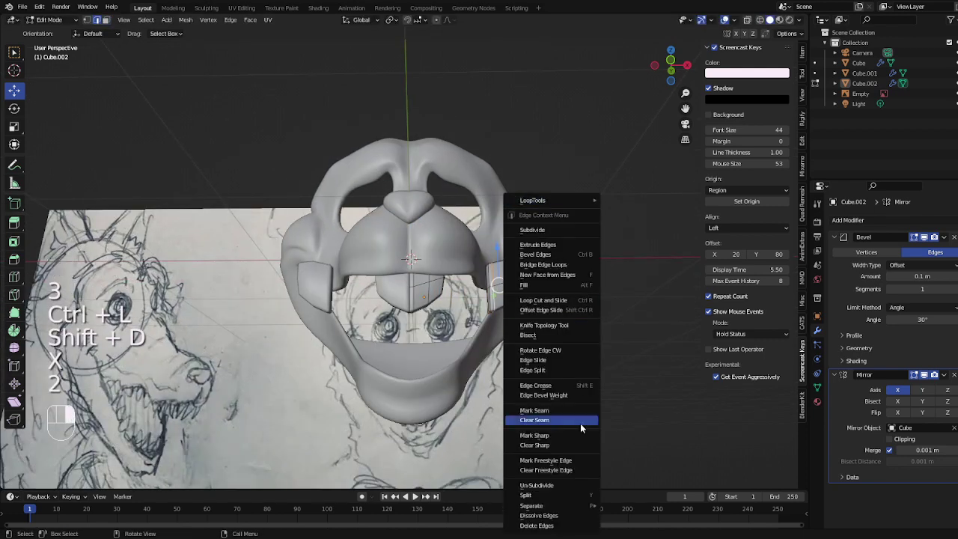
pyautogui.click(571, 516)
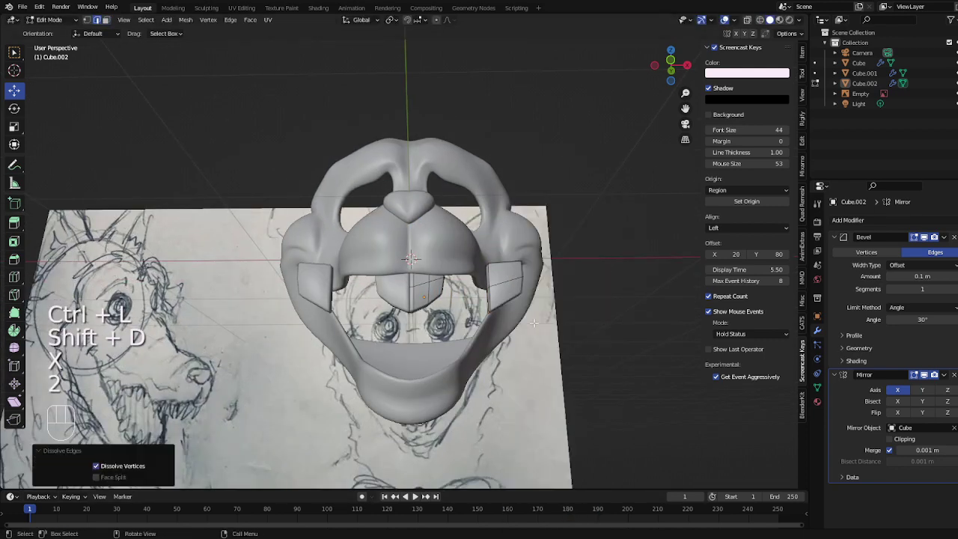
# Flatten the duplicated tooth's bottom vertices by scaling them to 0 along Z, with X-ray view on
pyautogui.click(747, 20)
pyautogui.press('1')
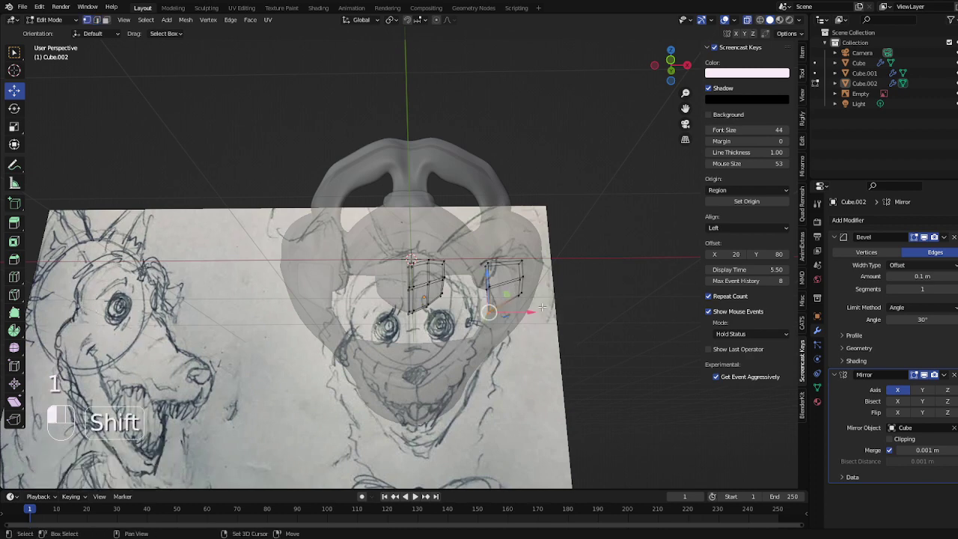
pyautogui.press('0')
pyautogui.press('Return')
# Flatten the duplicated tooth's middle edge loop and top face by scaling each to 0 along Z
pyautogui.press('2')
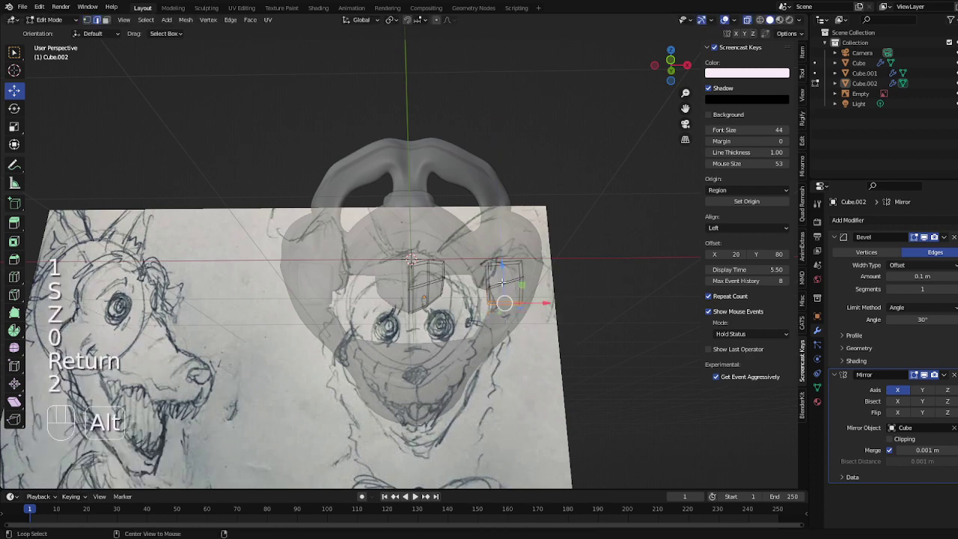
pyautogui.keyDown('alt'); pyautogui.click(502, 282); pyautogui.keyUp('alt')
pyautogui.press('s')
pyautogui.press('Return')
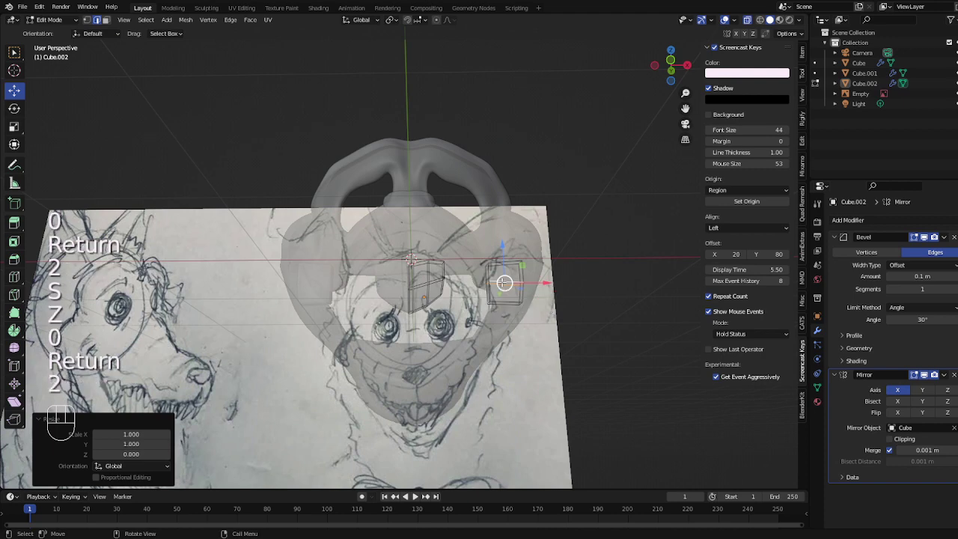
pyautogui.press('3')
pyautogui.press('Tab')
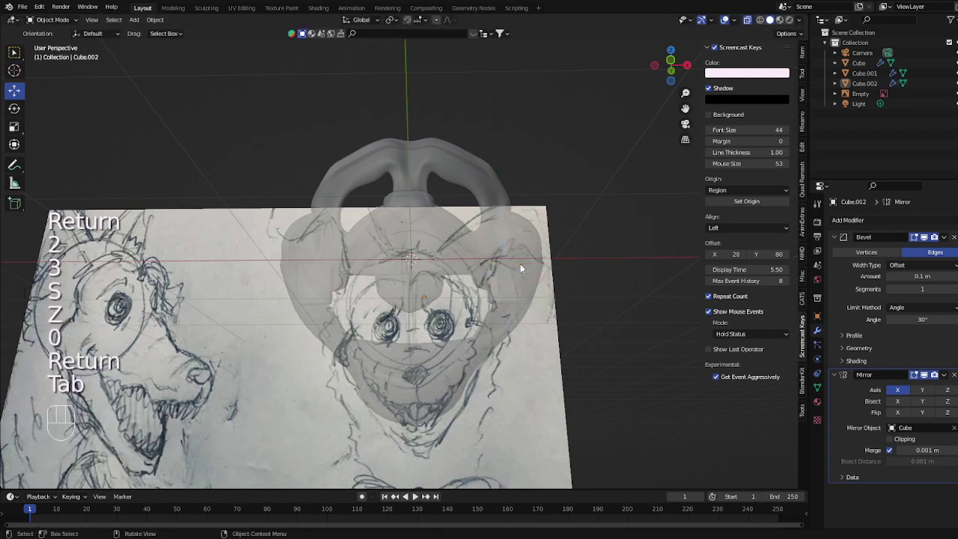
# Scale the whole duplicated tooth down and move it about -0.234 m along X, beside the centre tooth
pyautogui.press('Tab')
pyautogui.press('3')
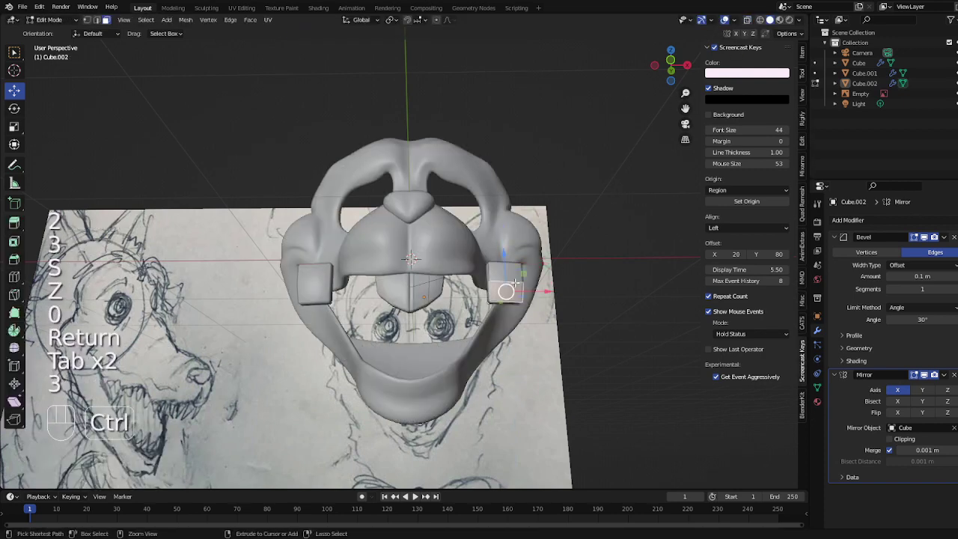
pyautogui.hotkey('ctrl', 'l')
pyautogui.press('s')
pyautogui.click(501, 283)
pyautogui.press('g')
pyautogui.click(485, 286)
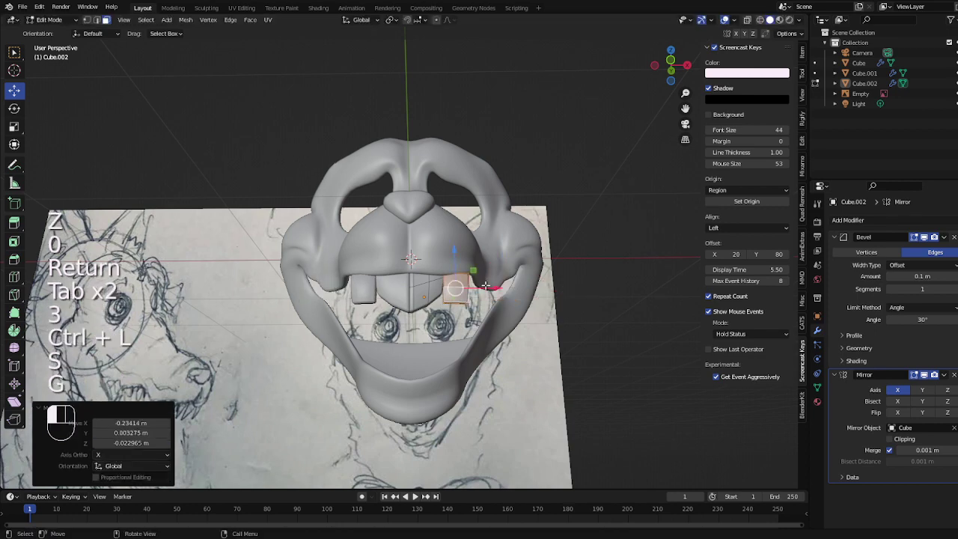
# Rotate the small side tooth around Z
pyautogui.press('r')
pyautogui.press('z')
pyautogui.click(483, 290)
pyautogui.press('Tab')
pyautogui.press('Tab')
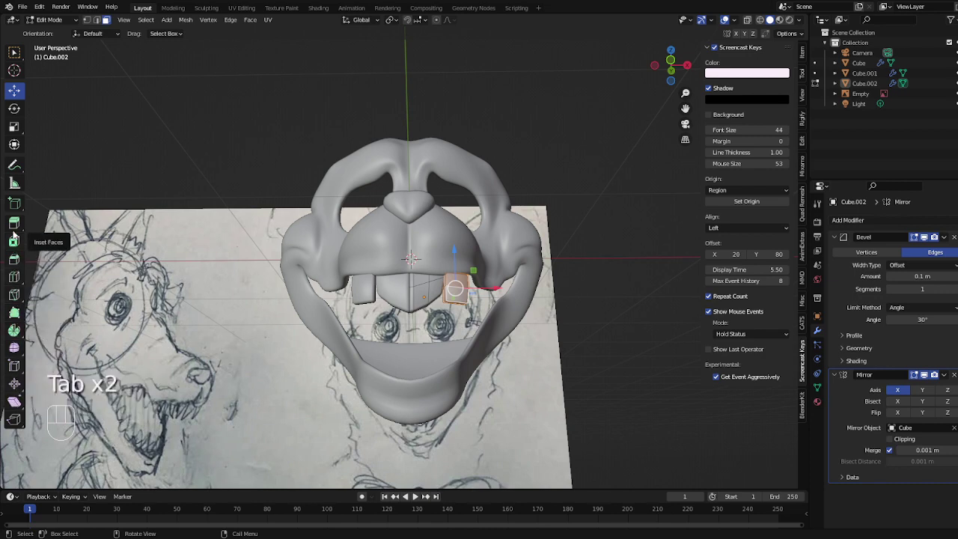
# Move the small side tooth along Y behind the front tooth
pyautogui.moveTo(457, 279); pyautogui.dragTo(352, 275, button='middle')
pyautogui.press('g')
pyautogui.press('y')
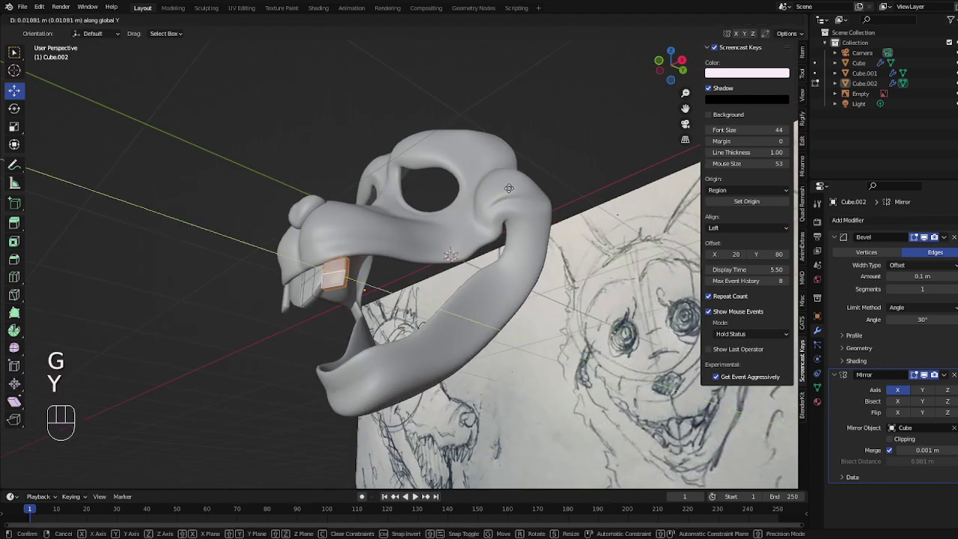
pyautogui.click(341, 276)
pyautogui.press('Tab')
# Scale the small tooth's bottom face to about 0.917
pyautogui.scroll(4, 337, 281)
pyautogui.press('Tab')
pyautogui.press('3')
pyautogui.press('s')
pyautogui.click(279, 325)
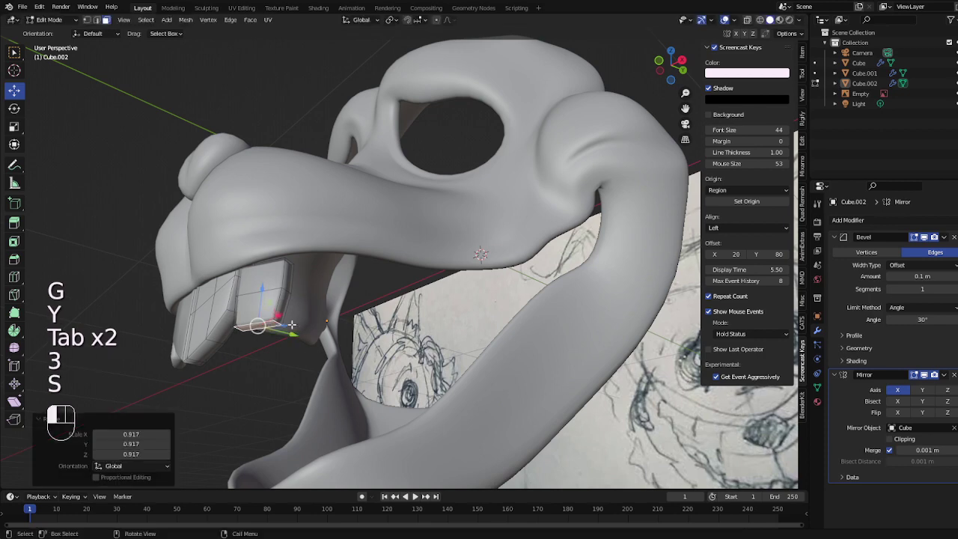
# Shift an edge loop of the small side tooth along Y
pyautogui.press('Tab')
pyautogui.press('Tab')
pyautogui.press('2')
pyautogui.moveTo(284, 322); pyautogui.dragTo(362, 287, button='middle')
pyautogui.keyDown('alt'); pyautogui.click(333, 292); pyautogui.keyUp('alt')
pyautogui.press('g')
pyautogui.press('y')
pyautogui.press('Tab')
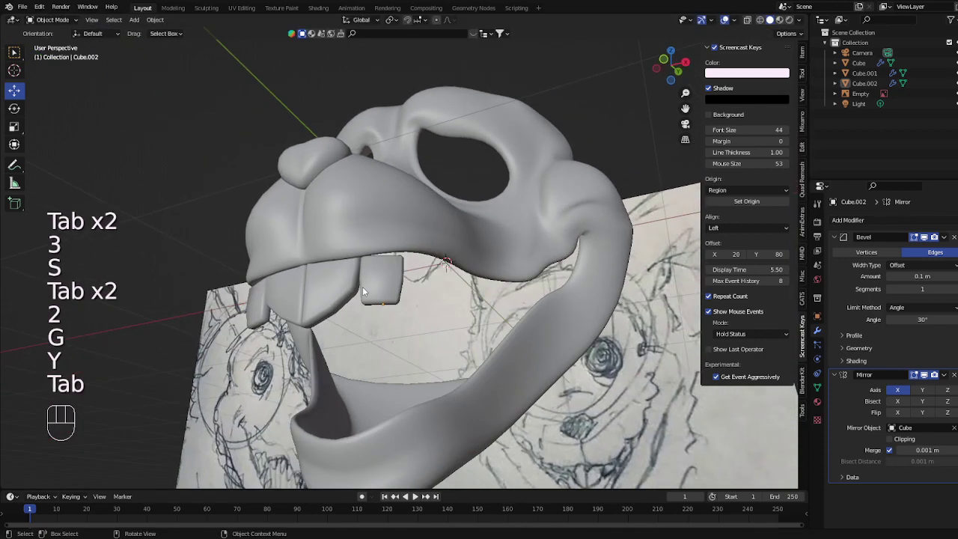
# Select the whole small tooth and raise it along Z toward the upper lip in front view
pyautogui.press('Tab')
pyautogui.hotkey('ctrl', 'l')
pyautogui.press('KP_1')
pyautogui.press('g')
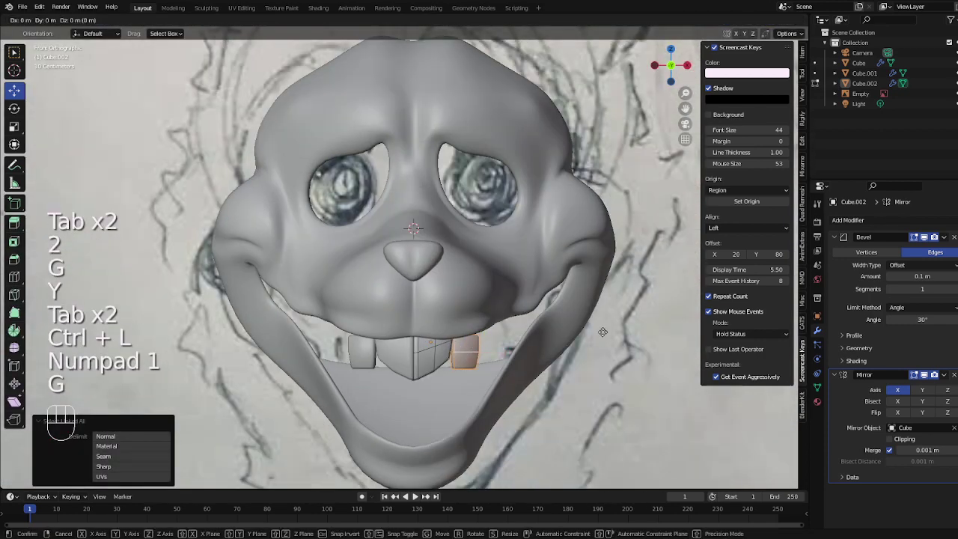
pyautogui.press('z')
pyautogui.click(598, 324)
# Rotate the small tooth and move it about -0.029 m in X and 0.018 m in Z against the centre tooth
pyautogui.press('r')
pyautogui.press('r')
pyautogui.click(603, 322)
pyautogui.press('r')
pyautogui.click(610, 312)
pyautogui.press('g')
pyautogui.click(611, 310)
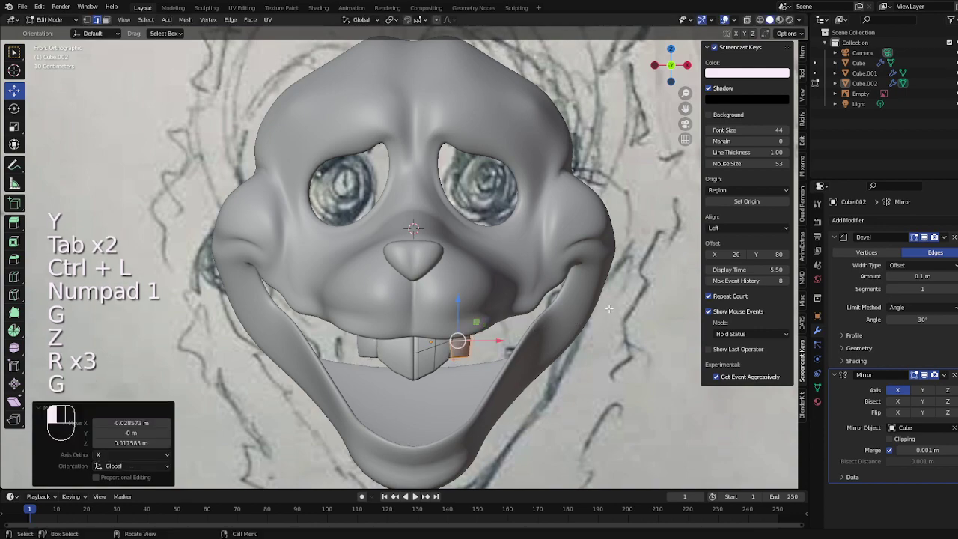
# Rotate the small tooth freely and reposition it under the lip next to the front tooth
pyautogui.press('Tab')
pyautogui.moveTo(612, 310); pyautogui.dragTo(571, 326, button='middle')
pyautogui.press('Tab')
pyautogui.press('r')
pyautogui.press('r')
pyautogui.press('g')
pyautogui.click(537, 226)
pyautogui.press('Tab')
pyautogui.press('Tab')
pyautogui.press('g')
pyautogui.click(611, 317)
# Fine-tune the small tooth's rotation and slide it along X
pyautogui.press('Tab')
pyautogui.press('Tab')
pyautogui.press('r')
pyautogui.click(603, 337)
pyautogui.press('g')
pyautogui.press('x')
pyautogui.click(572, 325)
pyautogui.press('Tab')
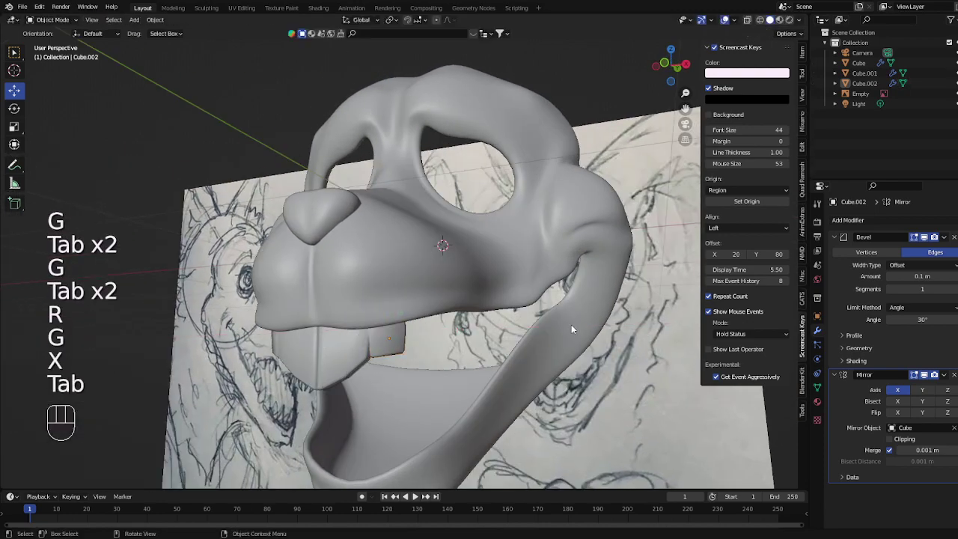
# Rotate and move the small tooth in bottom view to follow the upper lip's curve
pyautogui.press('KP_7')
pyautogui.press('Tab')
pyautogui.press('KP_9')
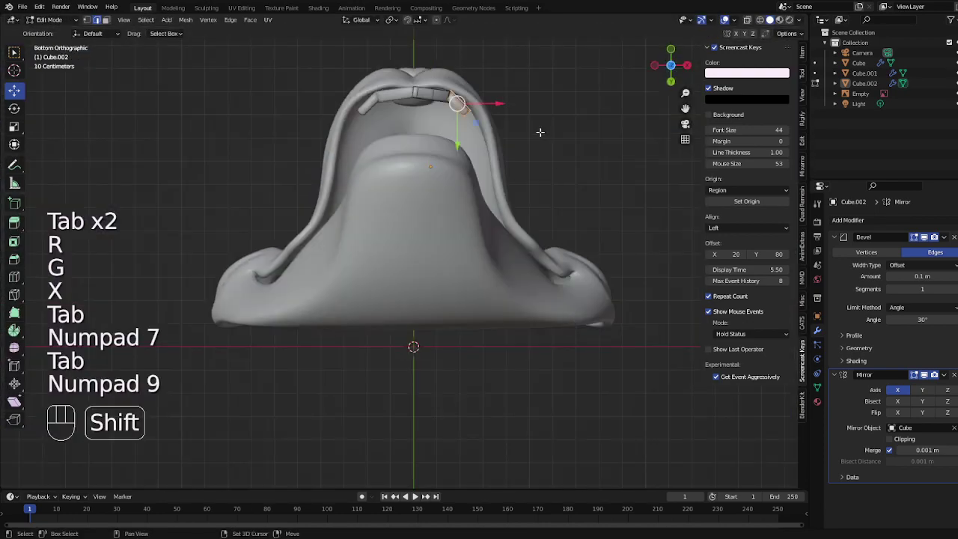
pyautogui.keyDown('shift'); pyautogui.moveTo(540, 132); pyautogui.dragTo(532, 200, button='middle'); pyautogui.keyUp('shift')
pyautogui.scroll(2, 537, 225)
pyautogui.press('r')
pyautogui.click(546, 215)
pyautogui.press('g')
pyautogui.click(549, 218)
# Duplicate the small tooth about 0.037 m in X and 0.059 m in Y, and align the copy behind it along the lip curve
pyautogui.hotkey('shift', 'd')
pyautogui.click(566, 238)
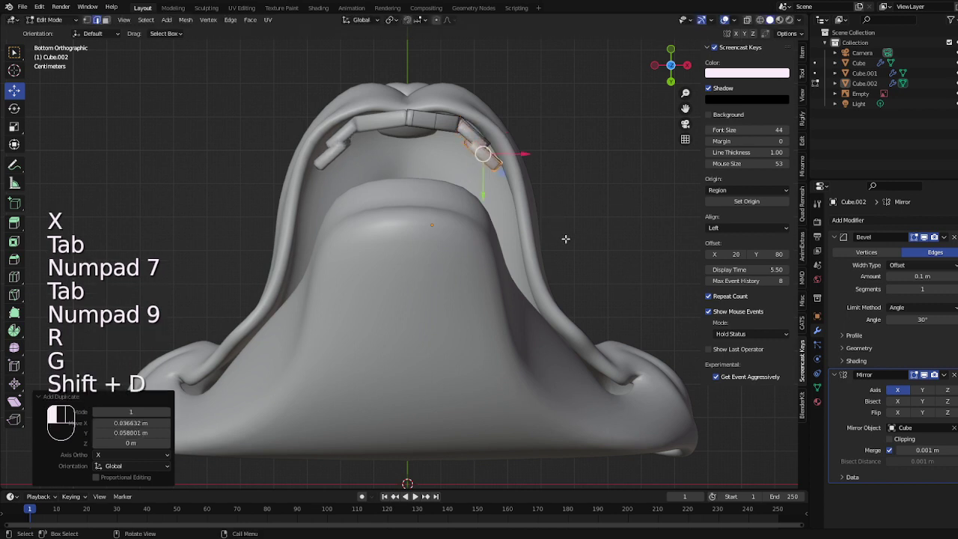
pyautogui.press('r')
pyautogui.click(561, 236)
pyautogui.press('g')
pyautogui.click(554, 232)
pyautogui.press('r')
pyautogui.click(545, 227)
pyautogui.press('g')
pyautogui.click(536, 223)
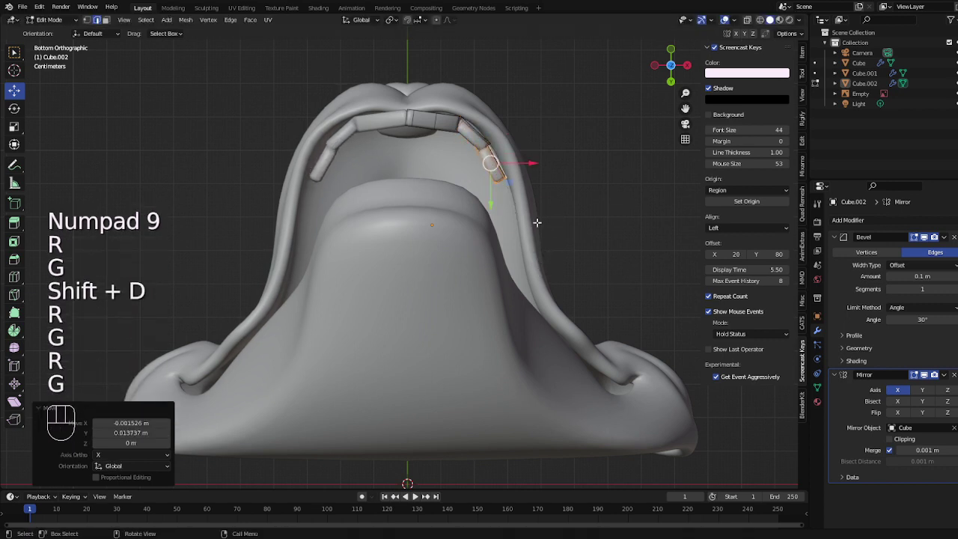
pyautogui.press('r')
pyautogui.click(540, 232)
# Duplicate the second side tooth to make a third, rotating and positioning it farther back along the lip curve
pyautogui.hotkey('shift', 'd')
pyautogui.click(554, 260)
pyautogui.press('r')
pyautogui.click(550, 277)
pyautogui.press('g')
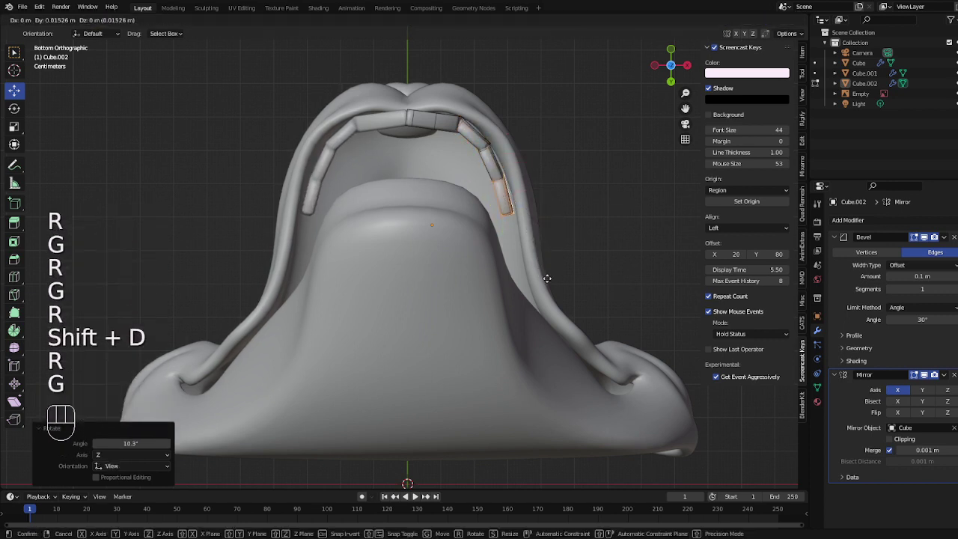
pyautogui.click(548, 277)
pyautogui.press('r')
pyautogui.click(561, 225)
pyautogui.press('g')
pyautogui.click(561, 231)
# Duplicate the third side tooth to make a fourth, and fit its angle and position directly behind
pyautogui.hotkey('shift', 'd')
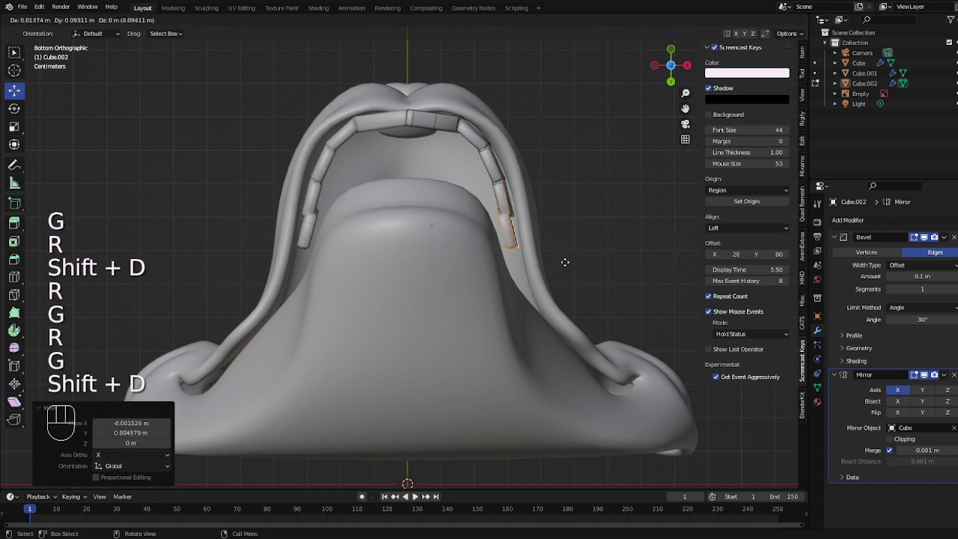
pyautogui.click(566, 272)
pyautogui.press('r')
pyautogui.click(565, 280)
pyautogui.press('g')
pyautogui.click(565, 280)
pyautogui.press('r')
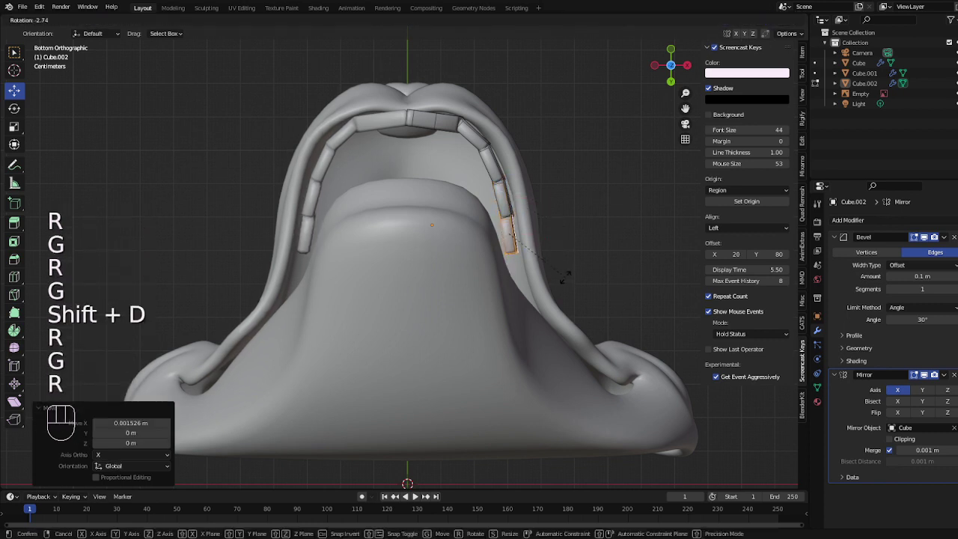
pyautogui.click(562, 272)
pyautogui.press('g')
pyautogui.click(569, 279)
# Duplicate the fourth side tooth as a fifth, rotate it about -8.3° and place it at the back of the row
pyautogui.hotkey('shift', 'd')
pyautogui.press('r')
pyautogui.click(580, 303)
pyautogui.press('g')
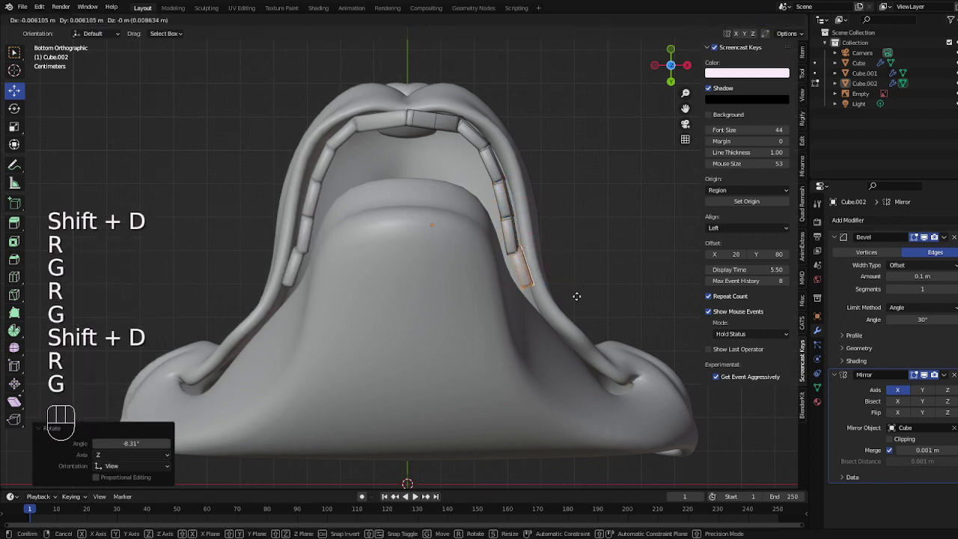
pyautogui.click(573, 297)
pyautogui.press('Tab')
pyautogui.moveTo(573, 297); pyautogui.dragTo(485, 345, button='middle')
# Select the bottom faces of all the side teeth in X-ray side view and flatten them to 0 along Z
pyautogui.press('Tab')
pyautogui.press('KP_3')
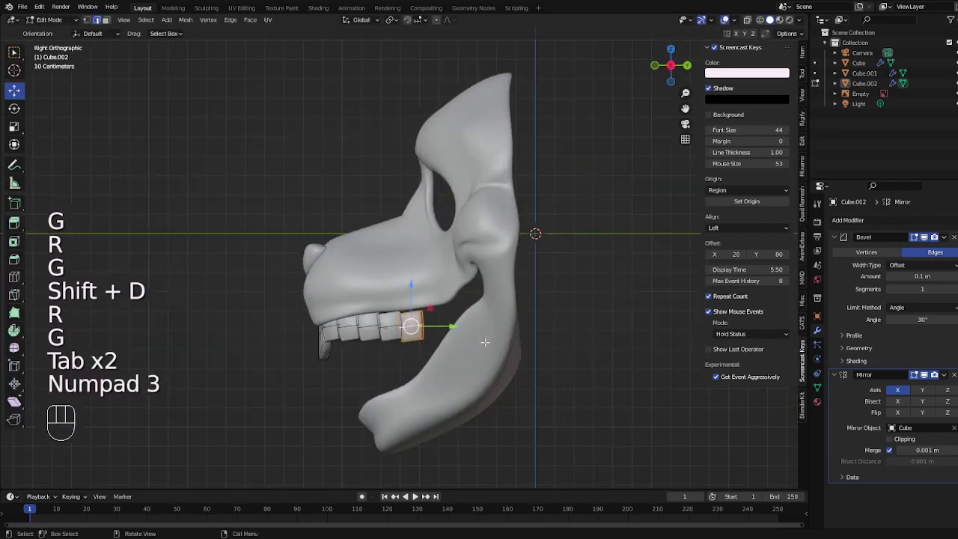
pyautogui.scroll(3, 545, 244)
pyautogui.click(748, 20)
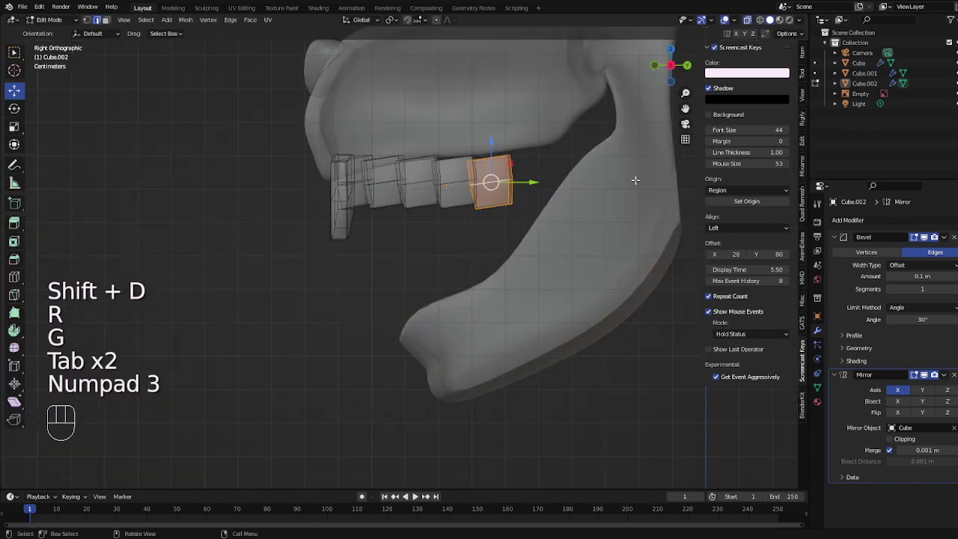
pyautogui.moveTo(355, 204); pyautogui.dragTo(355, 205)
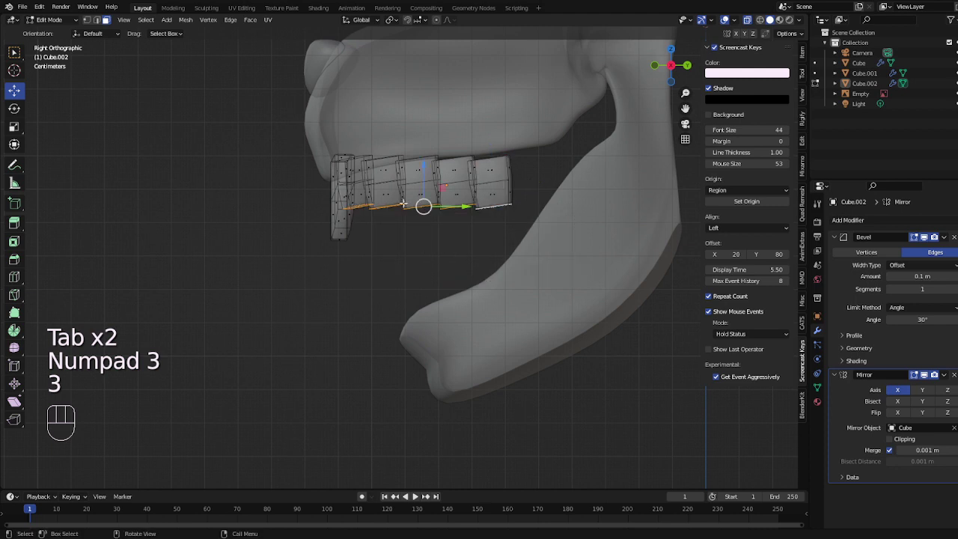
pyautogui.press('s')
pyautogui.press('z')
pyautogui.click(458, 211)
pyautogui.press('s')
pyautogui.press('z')
pyautogui.press('0')
pyautogui.press('Return')
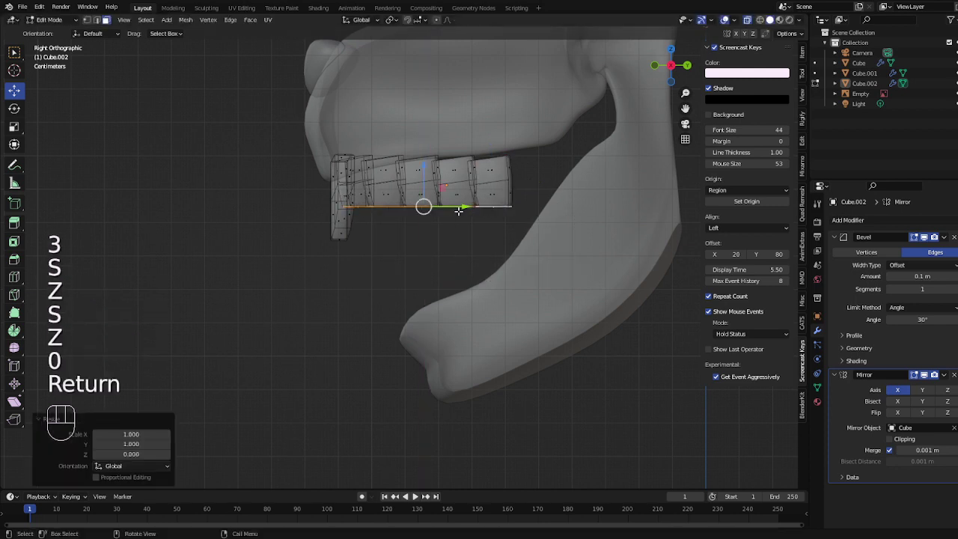
# Select the middle edge loops of the side teeth and flatten them to 0 along Z
pyautogui.click(569, 184)
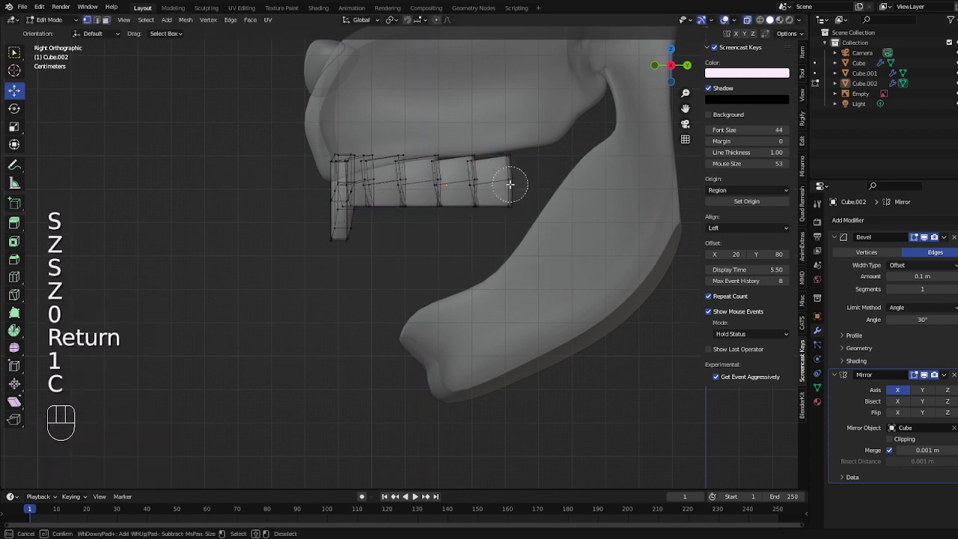
pyautogui.rightClick(392, 185)
pyautogui.moveTo(392, 185); pyautogui.dragTo(429, 177, button='middle')
pyautogui.press('2')
pyautogui.press('s')
pyautogui.press('z')
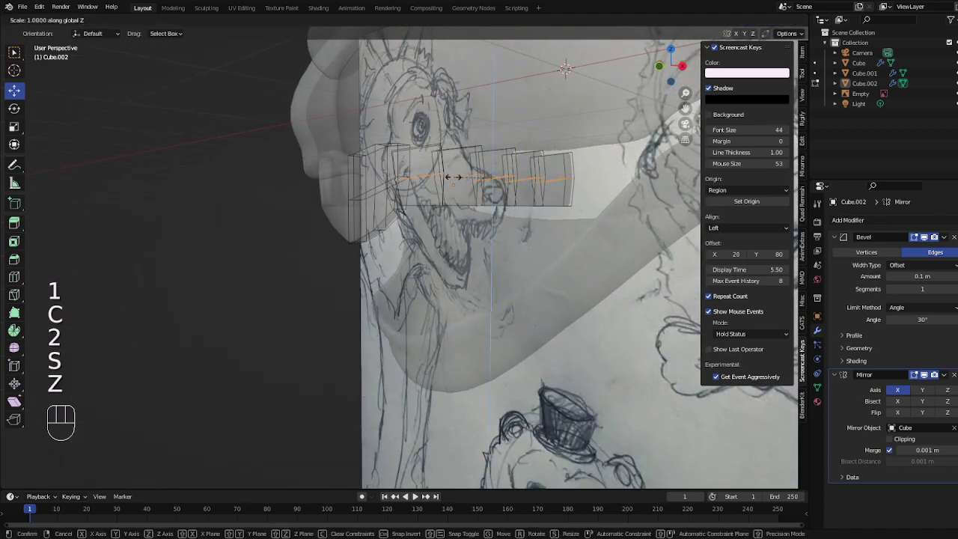
pyautogui.press('Return')
pyautogui.press('Tab')
# Raise the back end of the upper side teeth about 0.082 m along Z with proportional editing, and angle it upward along the lip
pyautogui.press('KP_1')
pyautogui.press('Tab')
pyautogui.press('KP_3')
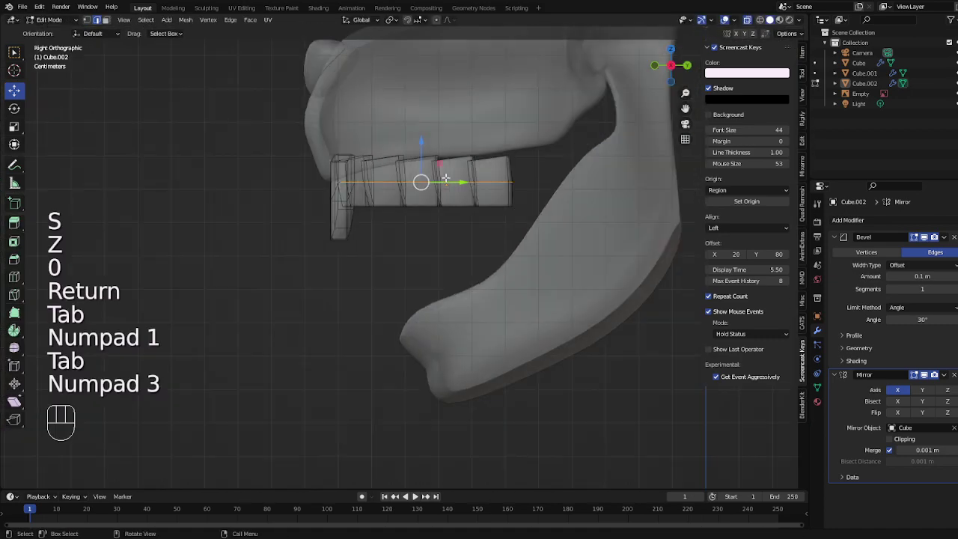
pyautogui.press('1')
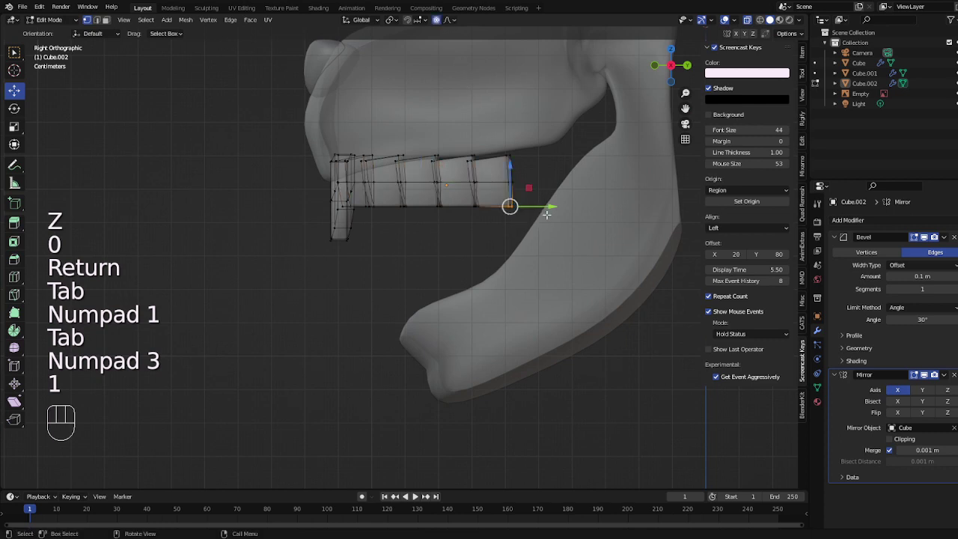
pyautogui.press('g')
pyautogui.press('z')
pyautogui.click(546, 198)
pyautogui.press('r')
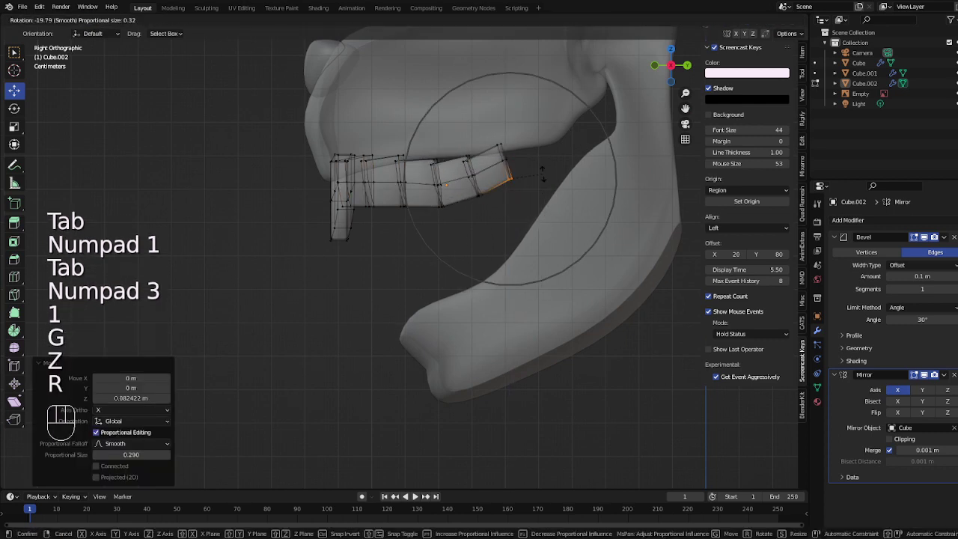
pyautogui.click(542, 160)
pyautogui.press('g')
pyautogui.click(542, 154)
# Move the lower-edge vertices of the rear upper side teeth with proportional editing to smooth the row's bottom curve
pyautogui.press('Tab')
pyautogui.press('Tab')
pyautogui.click(443, 190)
pyautogui.press('g')
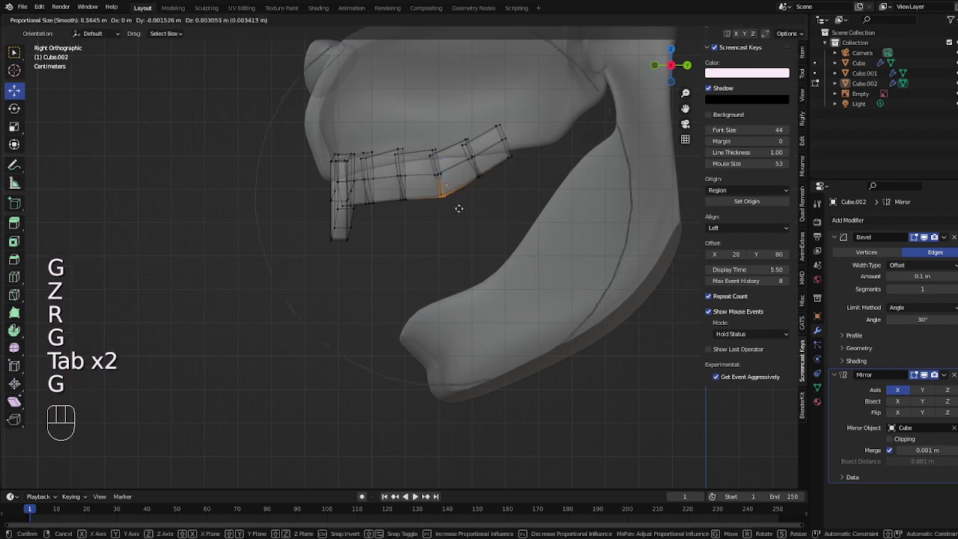
pyautogui.click(458, 206)
pyautogui.press('Tab')
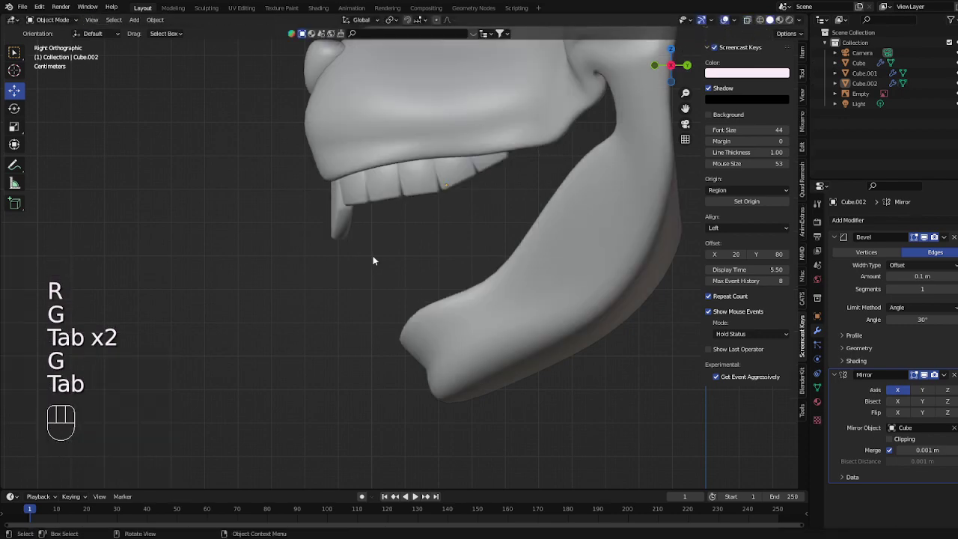
pyautogui.press('Tab')
pyautogui.press('g')
pyautogui.click(454, 192)
pyautogui.press('Tab')
pyautogui.press('Tab')
pyautogui.press('Tab')
# Duplicate the upper tooth row straight down along Z to the lower jaw
pyautogui.moveTo(454, 192)
pyautogui.mouseDown(button='middle')
pyautogui.moveTo(417, 214)
pyautogui.moveTo(612, 224)
pyautogui.moveTo(435, 216)
pyautogui.moveTo(522, 222)
pyautogui.moveTo(516, 215)
pyautogui.mouseUp(button='middle')
pyautogui.hotkey('shift', 'd')
pyautogui.press('z')
pyautogui.click(513, 269)
# Flip the entire duplicated tooth mesh vertically by scaling along Z, and recalculate its normals
pyautogui.press('Tab')
pyautogui.press('a')
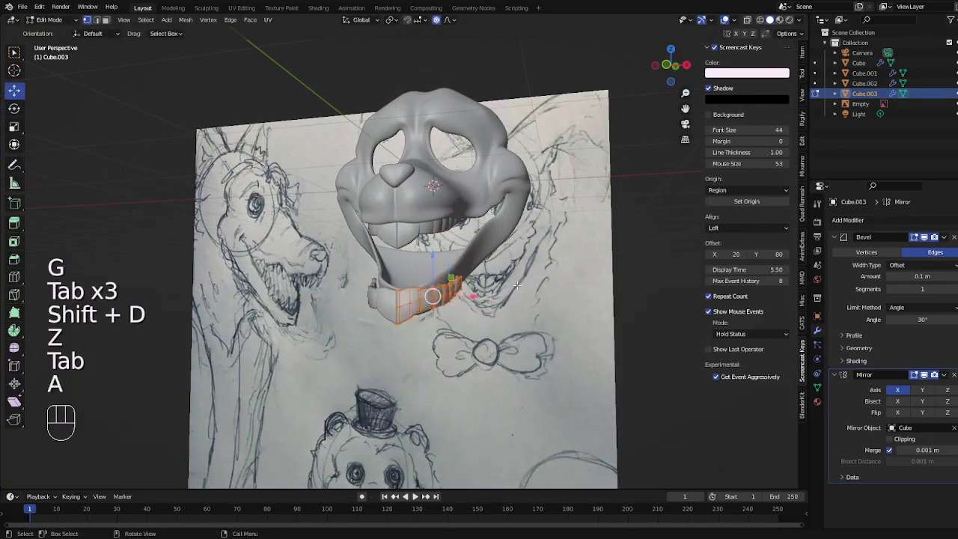
pyautogui.press('s')
pyautogui.press('z')
pyautogui.click(351, 302)
pyautogui.hotkey('shift', 'n')
# Rotate and move the lower teeth in side view to align them with the slope of the lower jaw
pyautogui.press('KP_3')
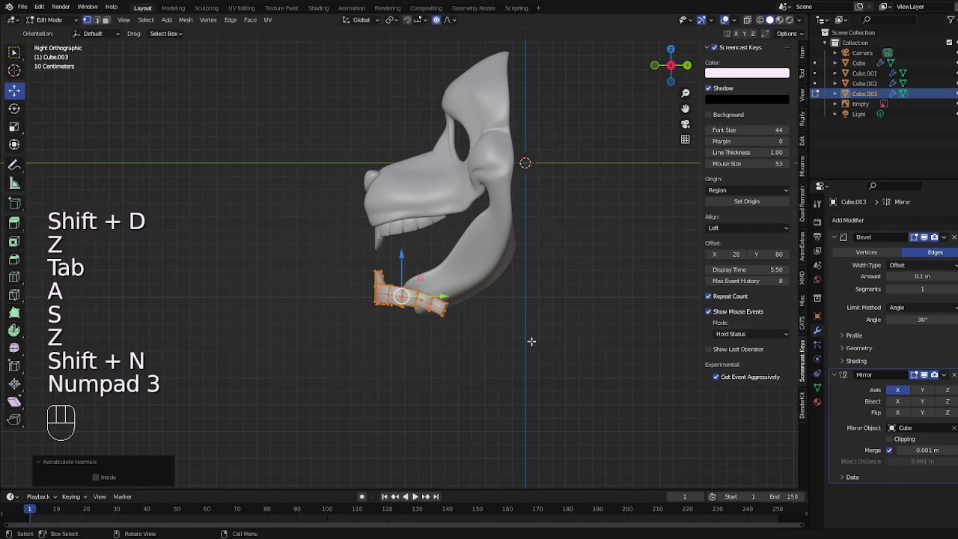
pyautogui.press('r')
pyautogui.click(516, 244)
pyautogui.press('g')
pyautogui.click(542, 214)
pyautogui.press('r')
pyautogui.click(507, 238)
# Narrow the lower teeth to about 0.867 along X and shift them along X to fit inside the jaw
pyautogui.moveTo(507, 239)
pyautogui.mouseDown(button='middle')
pyautogui.moveTo(464, 270)
pyautogui.moveTo(472, 280)
pyautogui.mouseUp(button='middle')
pyautogui.press('s')
pyautogui.press('x')
pyautogui.click(481, 295)
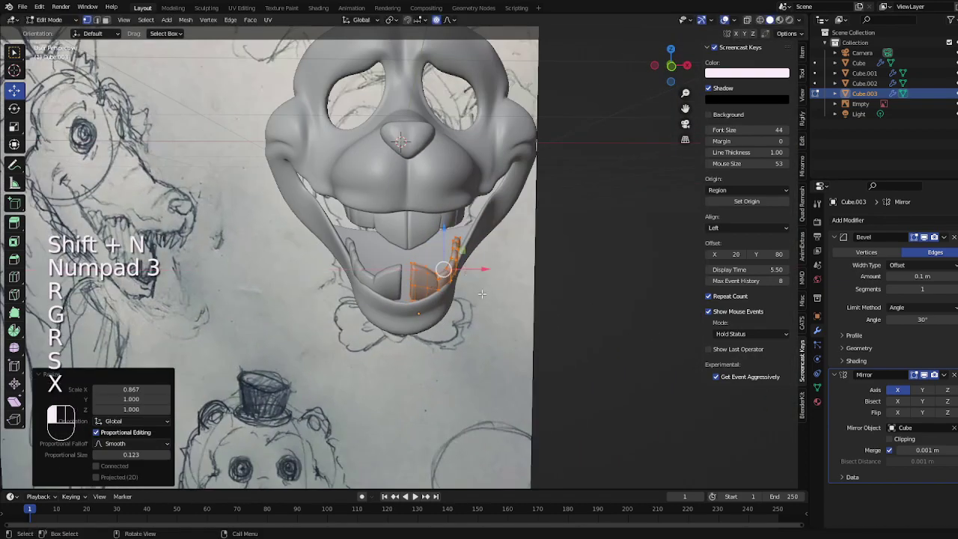
pyautogui.press('g')
pyautogui.press('x')
pyautogui.click(478, 299)
# Select an edge loop on the front lower tooth, then move and rescale it with proportional editing
pyautogui.press('1')
pyautogui.moveTo(387, 288); pyautogui.dragTo(449, 284, button='middle')
pyautogui.press('2')
pyautogui.keyDown('alt'); pyautogui.click(410, 298); pyautogui.keyUp('alt')
pyautogui.press('g')
pyautogui.click(451, 311)
pyautogui.press('s')
pyautogui.click(448, 280)
# Shift the front lower tooth's selection along its local Z and along global Y to seat it in the jaw
pyautogui.press('s')
pyautogui.press('z')
pyautogui.press('z')
pyautogui.press('g')
pyautogui.press('z')
pyautogui.press('z')
pyautogui.click(473, 265)
pyautogui.press('g')
pyautogui.press('y')
pyautogui.click(515, 295)
pyautogui.press('Tab')
pyautogui.press('Tab')
# Lower the middle of the bottom tooth row onto the jaw in side view with proportional editing
pyautogui.press('KP_3')
pyautogui.press('1')
pyautogui.press('g')
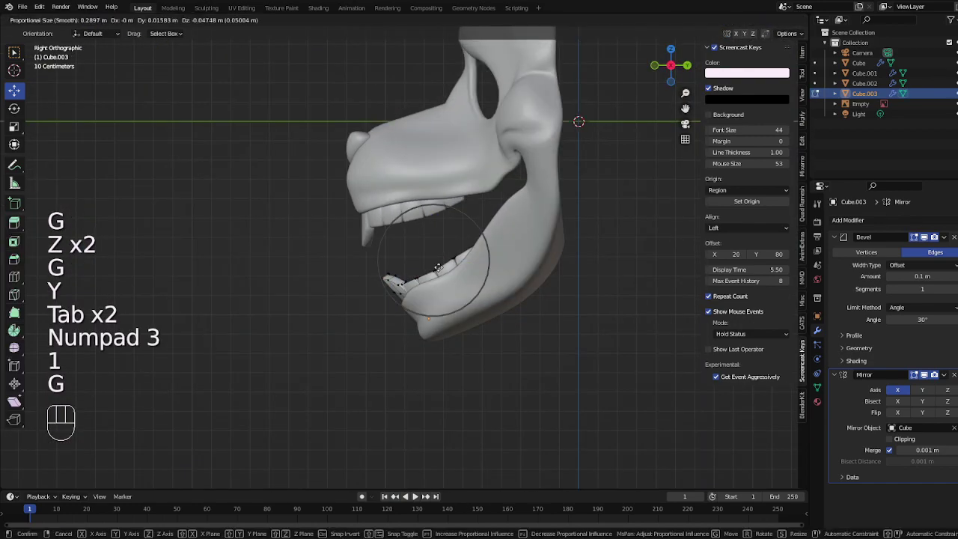
pyautogui.click(436, 269)
# Try to raise and rotate the back end of the lower tooth row along the jaw
pyautogui.click(482, 241)
pyautogui.press('g')
pyautogui.click(475, 229)
pyautogui.press('r')
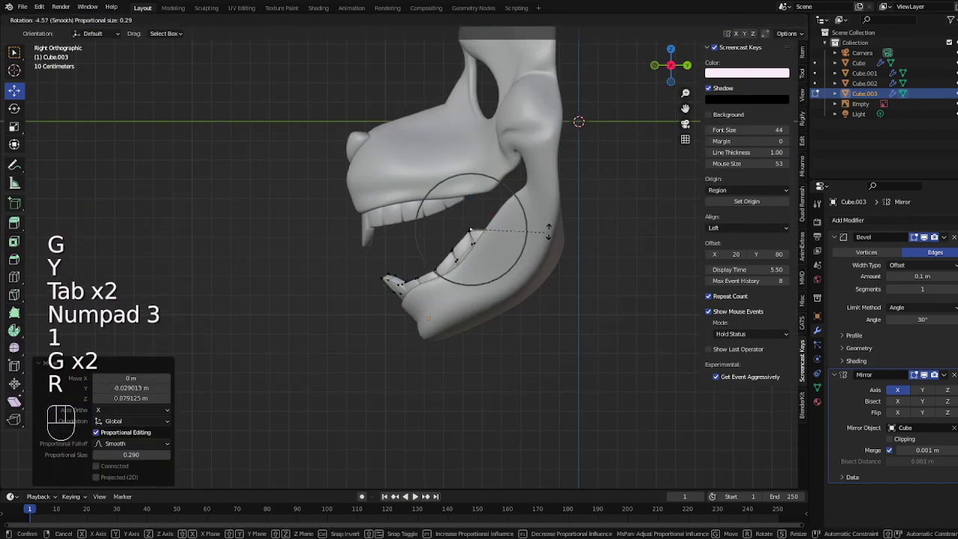
pyautogui.rightClick(549, 229)
pyautogui.hotkey('ctrl', 'z')
pyautogui.hotkey('ctrl', 'z')
# Rotate the back end of the lower tooth row -33.4° with proportional editing and move it up along the jaw
pyautogui.click(521, 227)
pyautogui.press('r')
pyautogui.click(496, 247)
pyautogui.press('g')
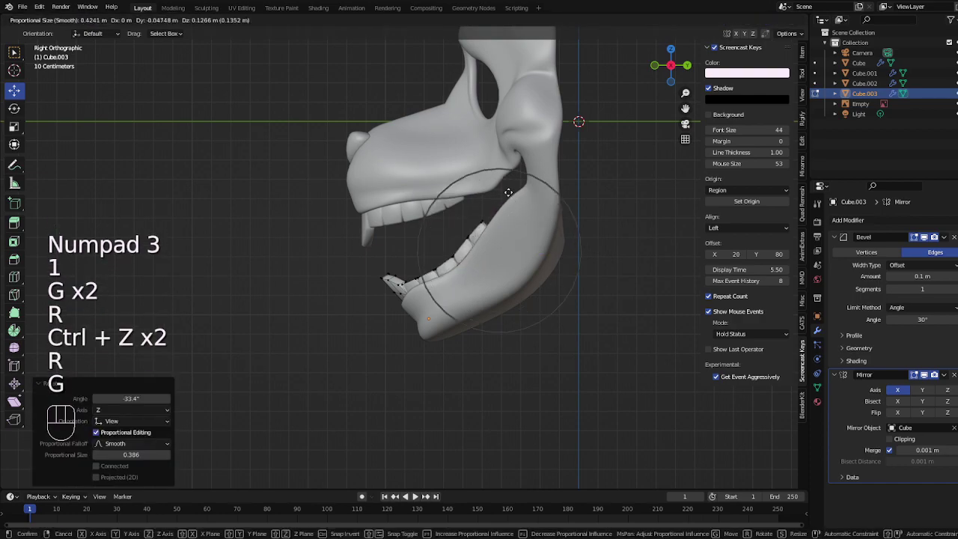
pyautogui.click(510, 194)
pyautogui.press('Tab')
# Move the back of the lower tooth row along X to follow the jaw's side
pyautogui.moveTo(506, 201); pyautogui.dragTo(625, 243, button='middle')
pyautogui.press('Tab')
pyautogui.moveTo(487, 271)
pyautogui.mouseDown(button='middle')
pyautogui.moveTo(524, 237)
pyautogui.moveTo(599, 220)
pyautogui.moveTo(568, 247)
pyautogui.moveTo(494, 267)
pyautogui.moveTo(577, 263)
pyautogui.moveTo(501, 257)
pyautogui.moveTo(528, 268)
pyautogui.moveTo(474, 273)
pyautogui.moveTo(506, 251)
pyautogui.mouseUp(button='middle')
pyautogui.press('g')
pyautogui.press('x')
pyautogui.click(535, 241)
pyautogui.press('Tab')
# Lower the top inner corner of the front lower tooth about 0.041 m along Z with proportional editing
pyautogui.scroll(-2, 474, 272)
pyautogui.moveTo(506, 252)
pyautogui.keyDown('shift'); pyautogui.mouseDown(button='middle')
pyautogui.moveTo(499, 276)
pyautogui.moveTo(524, 285)
pyautogui.moveTo(494, 321)
pyautogui.mouseUp(button='middle'); pyautogui.keyUp('shift')
pyautogui.scroll(2, 494, 321)
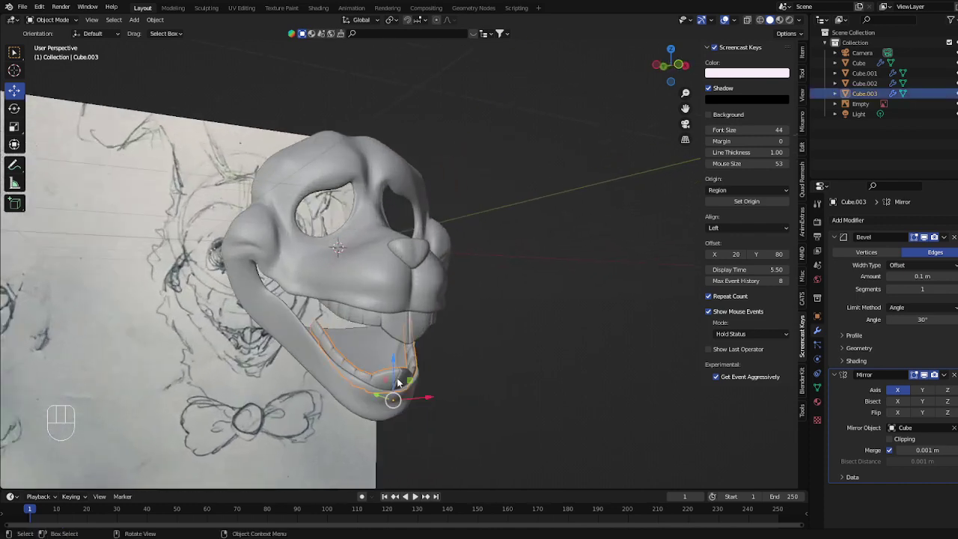
pyautogui.press('Tab')
pyautogui.moveTo(398, 382); pyautogui.dragTo(359, 322, button='middle')
pyautogui.press('3')
pyautogui.keyDown('shift'); pyautogui.moveTo(391, 415); pyautogui.dragTo(396, 354, button='middle'); pyautogui.keyUp('shift')
pyautogui.scroll(2, 396, 354)
pyautogui.press('3')
pyautogui.press('2')
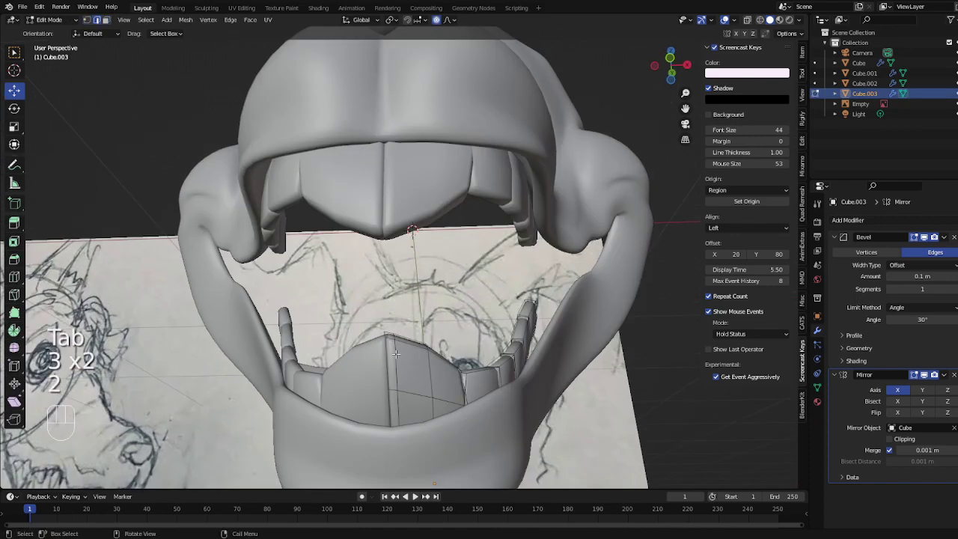
pyautogui.rightClick(459, 353)
pyautogui.click(460, 352)
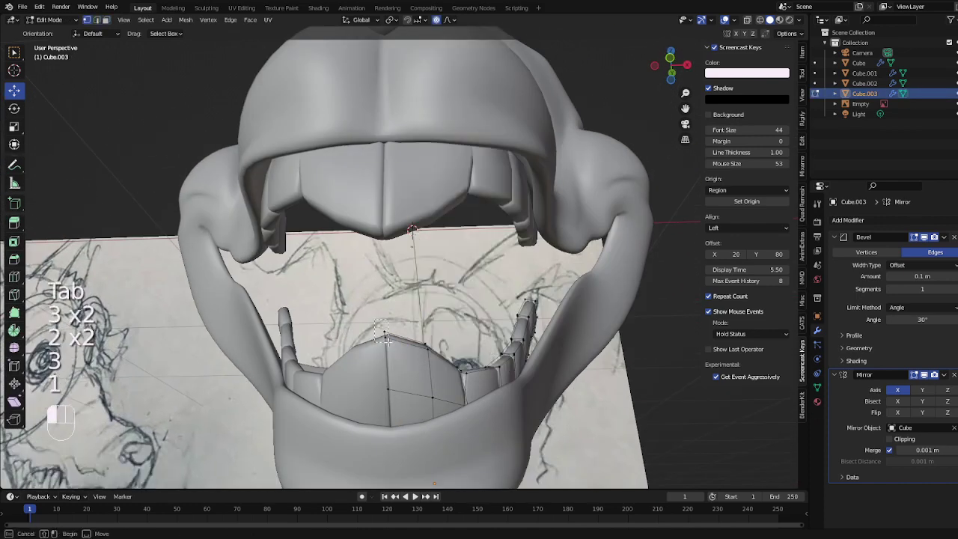
pyautogui.moveTo(387, 341); pyautogui.dragTo(388, 341)
pyautogui.press('g')
pyautogui.press('z')
pyautogui.click(386, 366)
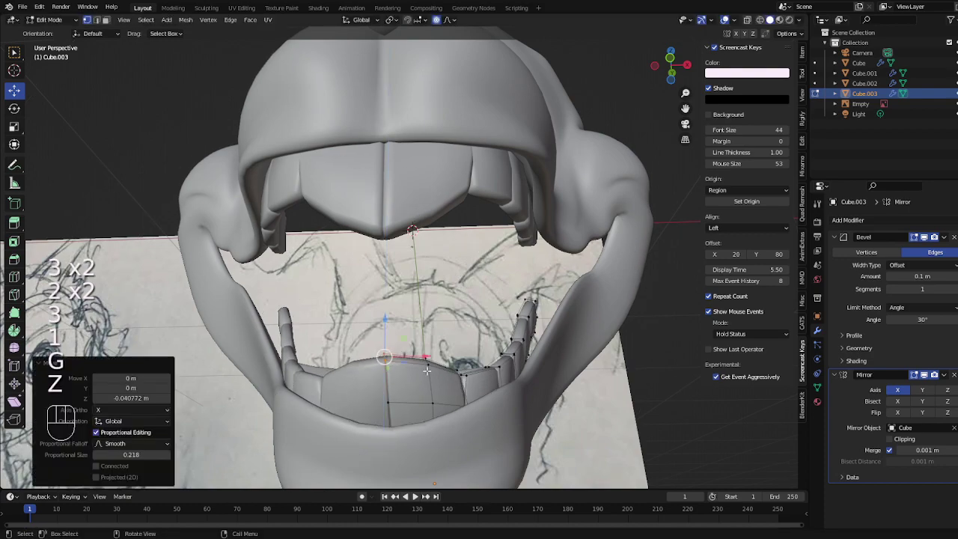
# Slide the edge running down the middle of the front lower tooth to refine its rounded top
pyautogui.keyDown('alt'); pyautogui.click(427, 361); pyautogui.keyUp('alt')
pyautogui.press('g')
pyautogui.press('g')
pyautogui.click(432, 364)
pyautogui.press('Tab')
pyautogui.press('Tab')
pyautogui.press('Tab')
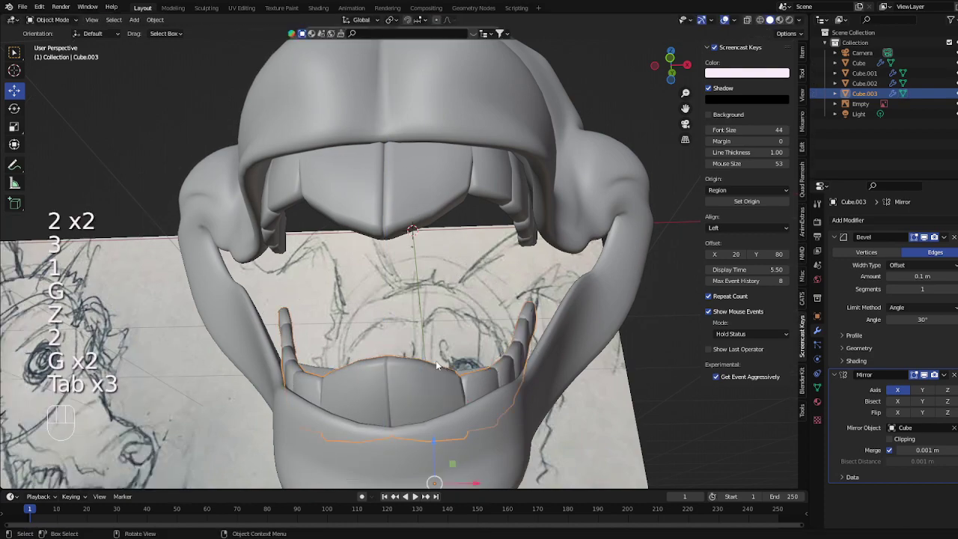
# Select an edge loop on the front upper tooth and move it about 0.023 m forward along Y with proportional editing
pyautogui.scroll(-4, 479, 344)
pyautogui.moveTo(547, 318); pyautogui.dragTo(611, 375, button='middle')
pyautogui.scroll(5, 611, 375)
pyautogui.press('Tab')
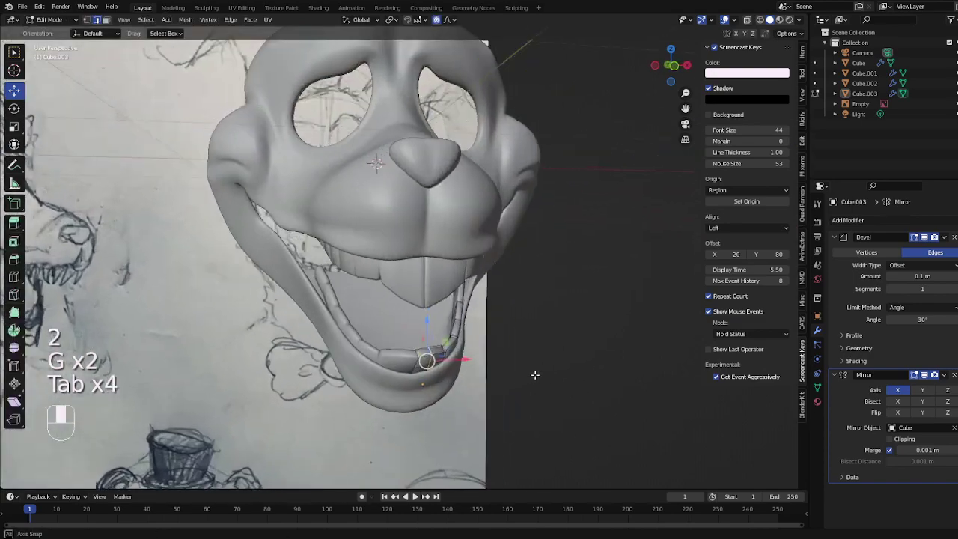
pyautogui.press('Tab')
pyautogui.click(470, 278)
pyautogui.press('Tab')
pyautogui.press('2')
pyautogui.keyDown('alt'); pyautogui.click(469, 272); pyautogui.keyUp('alt')
pyautogui.moveTo(470, 273); pyautogui.dragTo(480, 269, button='middle')
pyautogui.press('g')
pyautogui.press('y')
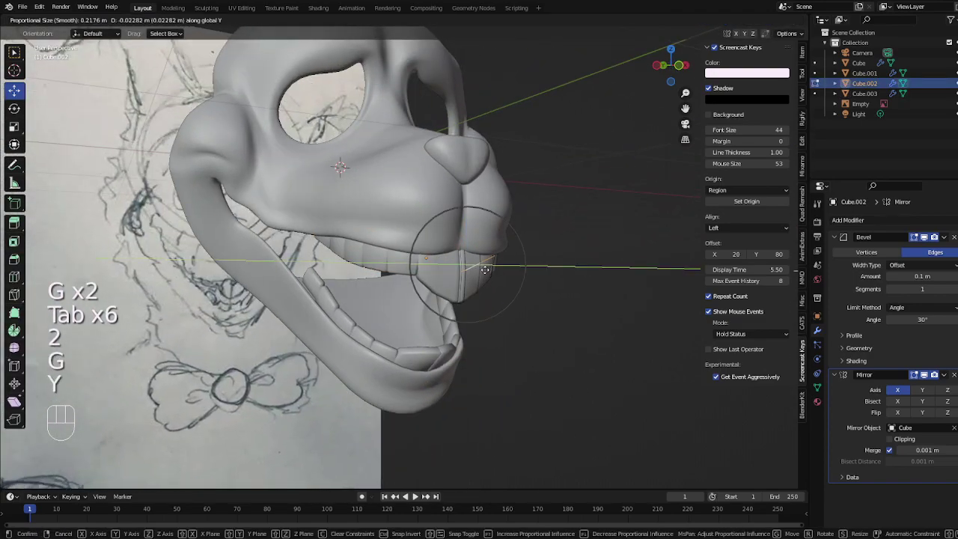
pyautogui.click(486, 270)
pyautogui.press('Tab')
pyautogui.click(577, 282)
# Move the eye socket's outer-edge vertex on the head mesh in front view with proportional editing to match the sketch
pyautogui.scroll(-4, 577, 283)
pyautogui.moveTo(578, 282)
pyautogui.mouseDown(button='middle')
pyautogui.moveTo(520, 291)
pyautogui.moveTo(558, 296)
pyautogui.moveTo(503, 297)
pyautogui.moveTo(522, 288)
pyautogui.moveTo(455, 301)
pyautogui.moveTo(459, 263)
pyautogui.mouseUp(button='middle')
pyautogui.scroll(-1, 558, 295)
pyautogui.press('KP_1')
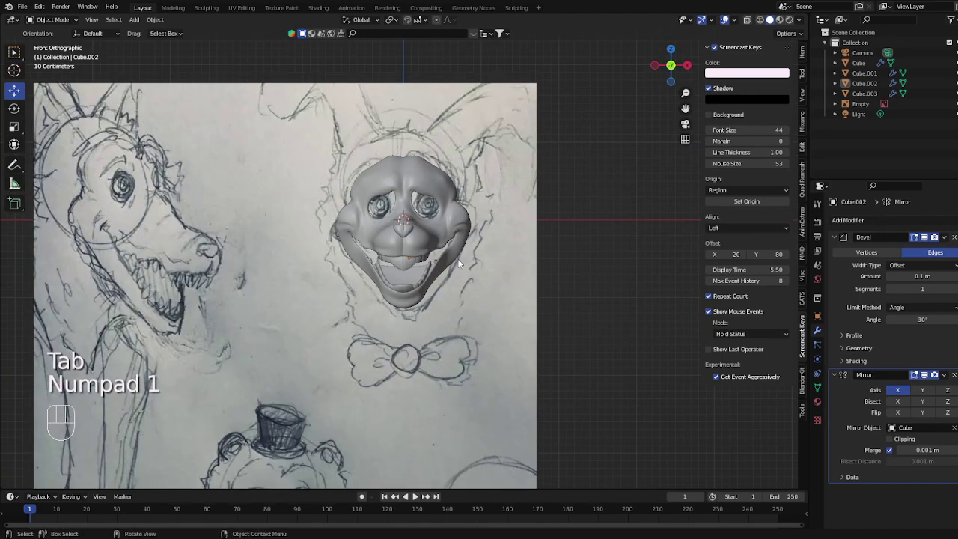
pyautogui.scroll(2, 453, 225)
pyautogui.click(448, 171)
pyautogui.press('Tab')
pyautogui.press('g')
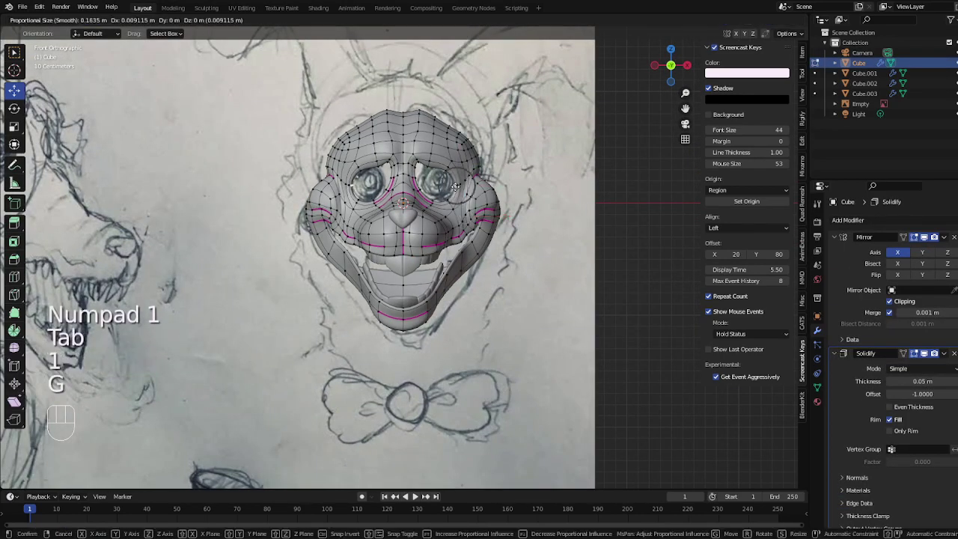
pyautogui.click(457, 186)
pyautogui.press('Tab')
pyautogui.scroll(-3, 554, 221)
pyautogui.click(566, 222)
# Try to move the temple vertex on the head's side in front view with proportional editing
pyautogui.keyDown('shift'); pyautogui.moveTo(507, 218); pyautogui.dragTo(500, 266, button='middle'); pyautogui.keyUp('shift')
pyautogui.scroll(2, 500, 266)
pyautogui.press('Tab')
pyautogui.scroll(3, 500, 264)
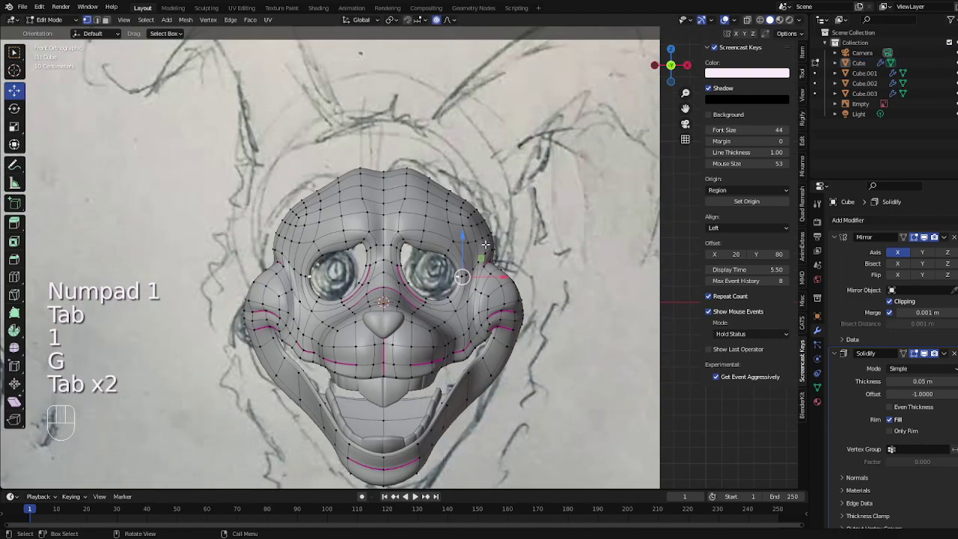
pyautogui.press('Tab')
pyautogui.press('Tab')
pyautogui.press('1')
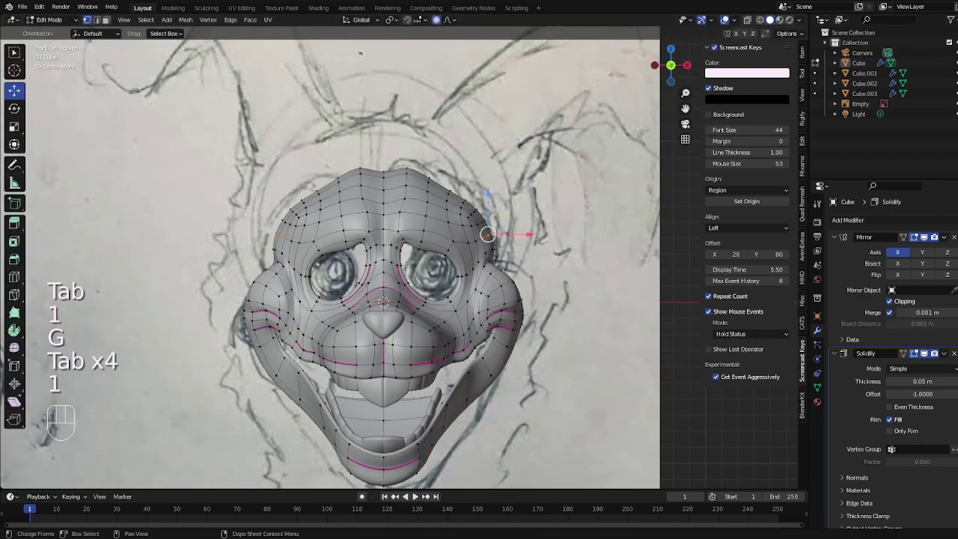
pyautogui.press('g')
pyautogui.click(561, 297)
pyautogui.press('Tab')
pyautogui.scroll(-3, 588, 295)
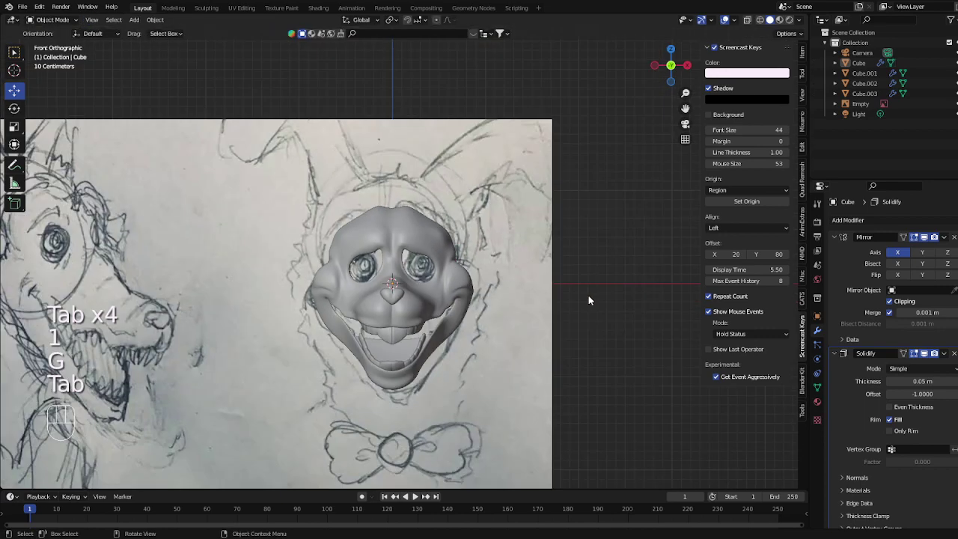
pyautogui.moveTo(588, 294); pyautogui.dragTo(512, 303, button='middle')
pyautogui.hotkey('ctrl', 'z')
pyautogui.hotkey('ctrl', 'z')
# Move the rear-rim vertex beside the cheek about 0.069 m back along Y with proportional editing
pyautogui.scroll(2, 496, 295)
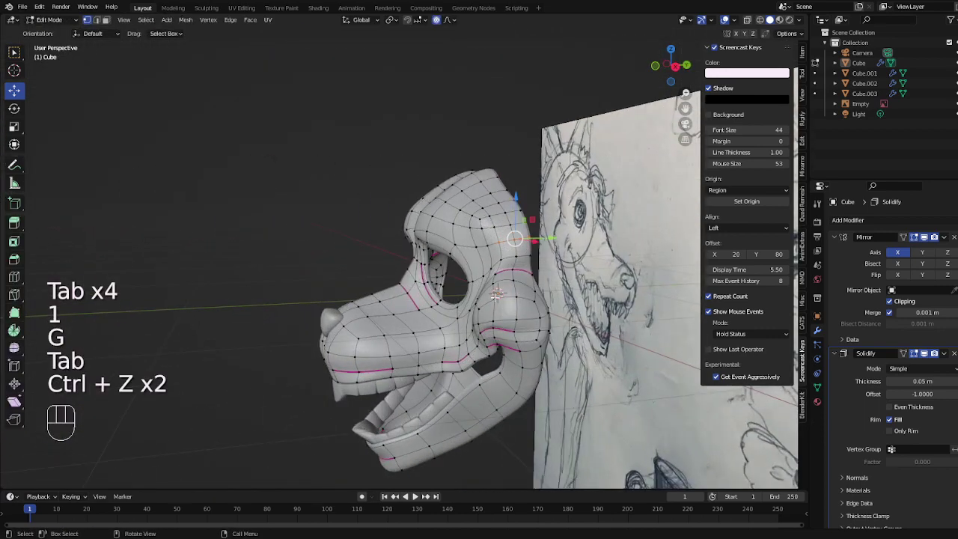
pyautogui.press('g')
pyautogui.press('y')
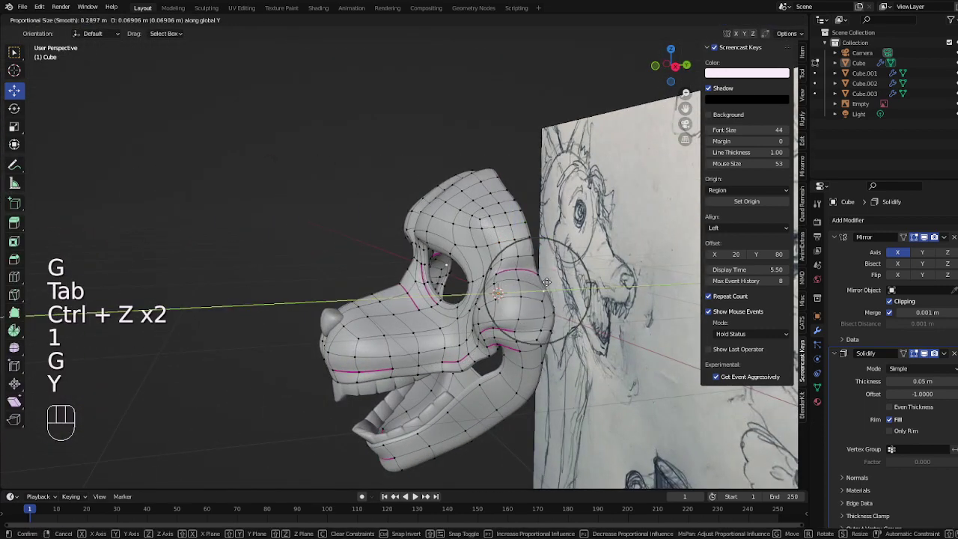
pyautogui.click(547, 283)
# Try to dissolve the edge loop running behind the eye socket and cheek, and undo it
pyautogui.press('2')
pyautogui.keyDown('alt'); pyautogui.click(491, 245); pyautogui.keyUp('alt')
pyautogui.moveTo(500, 262); pyautogui.dragTo(571, 235, button='middle')
pyautogui.rightClick(571, 239)
pyautogui.click(551, 329)
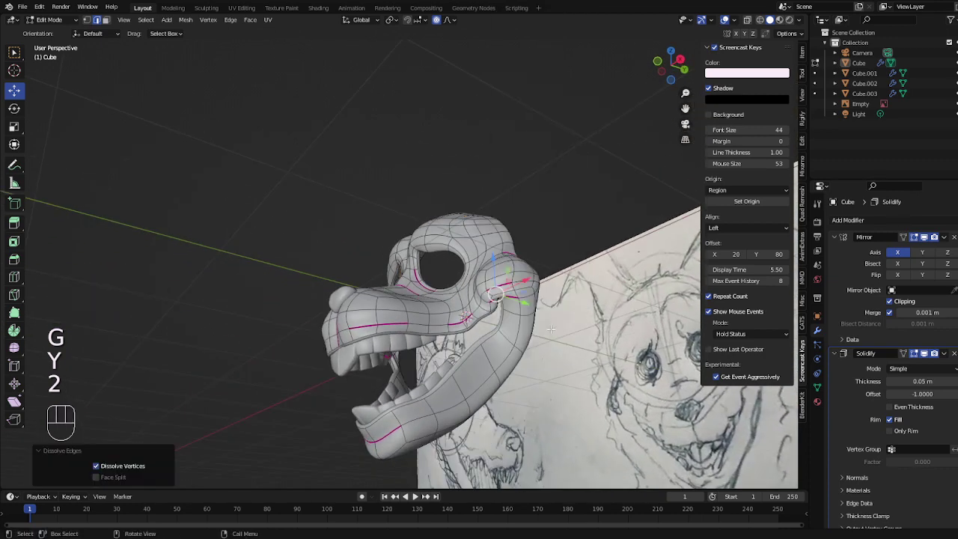
pyautogui.moveTo(550, 329); pyautogui.dragTo(439, 331, button='middle')
pyautogui.hotkey('ctrl', 'z')
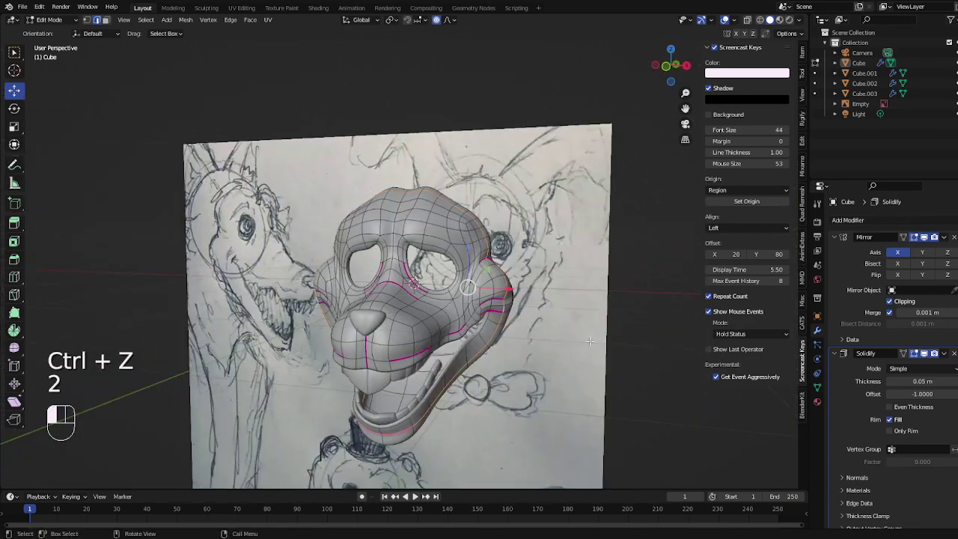
pyautogui.press('Tab')
pyautogui.press('Tab')
pyautogui.press('Tab')
# Add an edge loop across the middle of the muzzle and switch to vertex selection
pyautogui.moveTo(380, 291); pyautogui.dragTo(563, 294, button='middle')
pyautogui.scroll(3, 563, 293)
pyautogui.press('Tab')
pyautogui.hotkey('ctrl', 'r')
pyautogui.doubleClick(431, 324)
pyautogui.press('1')
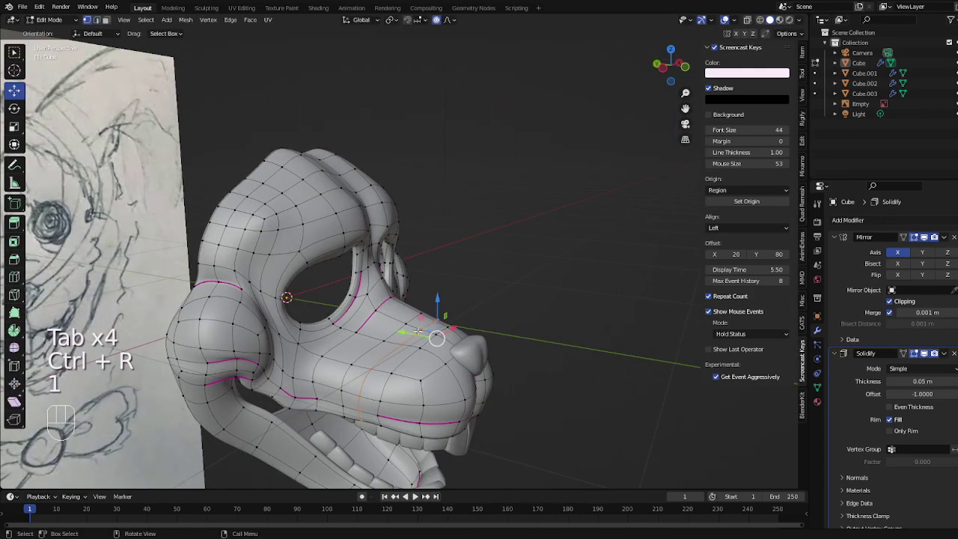
# Adjust the edge crease on top of the muzzle and move the selection along Z
pyautogui.moveTo(432, 324)
pyautogui.mouseDown(button='middle')
pyautogui.moveTo(561, 312)
pyautogui.moveTo(425, 324)
pyautogui.mouseUp(button='middle')
pyautogui.hotkey('shift', 'e')
pyautogui.click(503, 319)
pyautogui.press('g')
pyautogui.click(536, 310)
# Move the selected part of the muzzle's top along Y with proportional editing
pyautogui.press('Tab')
pyautogui.press('Tab')
pyautogui.press('g')
pyautogui.press('y')
pyautogui.click(542, 313)
pyautogui.press('Tab')
pyautogui.press('Tab')
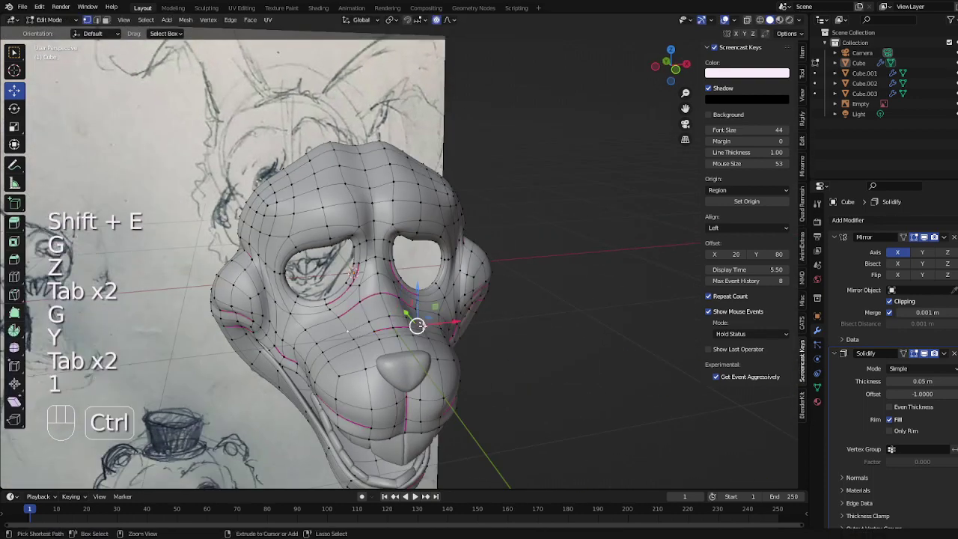
# Slide the vertices on the muzzle bridge along their edges and move them along Z
pyautogui.keyDown('ctrl'); pyautogui.click(390, 318); pyautogui.keyUp('ctrl')
pyautogui.press('g')
pyautogui.press('g')
pyautogui.click(425, 310)
pyautogui.press('Tab')
pyautogui.moveTo(426, 310); pyautogui.dragTo(363, 301, button='middle')
pyautogui.press('Tab')
pyautogui.press('g')
pyautogui.press('z')
pyautogui.click(370, 298)
pyautogui.press('Tab')
pyautogui.press('Tab')
# Select the edge at the inner corner of the eye socket and move it along Y with proportional editing
pyautogui.scroll(-1, 399, 289)
pyautogui.press('2')
pyautogui.click(405, 273)
pyautogui.press('g')
pyautogui.press('y')
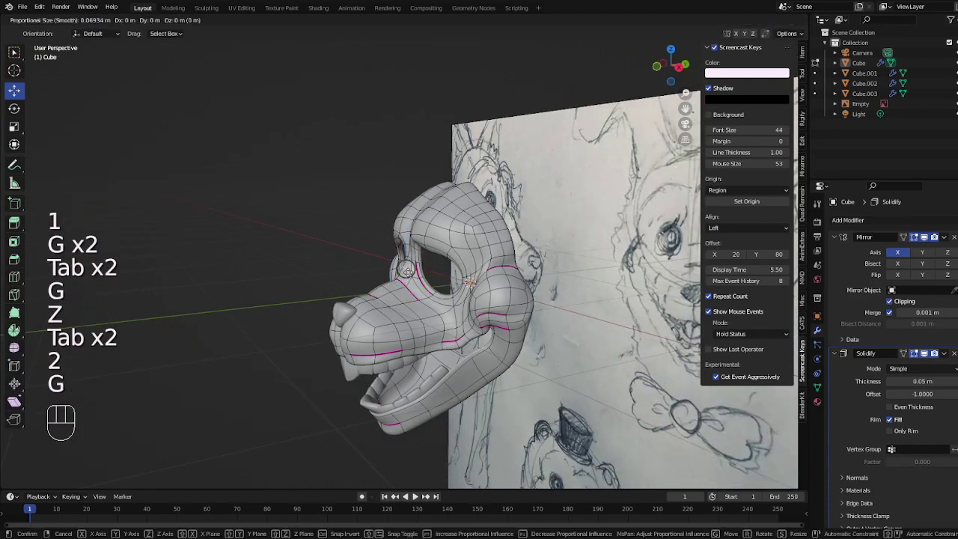
pyautogui.click(408, 275)
pyautogui.press('Tab')
pyautogui.moveTo(405, 271)
pyautogui.mouseDown(button='middle')
pyautogui.moveTo(499, 267)
pyautogui.moveTo(442, 292)
pyautogui.moveTo(392, 269)
pyautogui.mouseUp(button='middle')
pyautogui.press('Tab')
pyautogui.press('1')
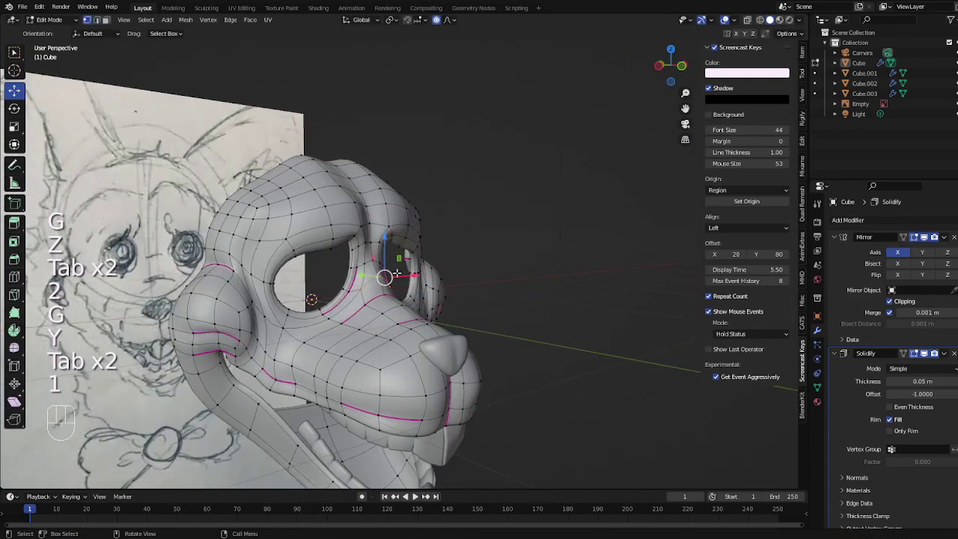
# Move the upper inner edge of the eye socket in front view to match the sketch
pyautogui.press('KP_1')
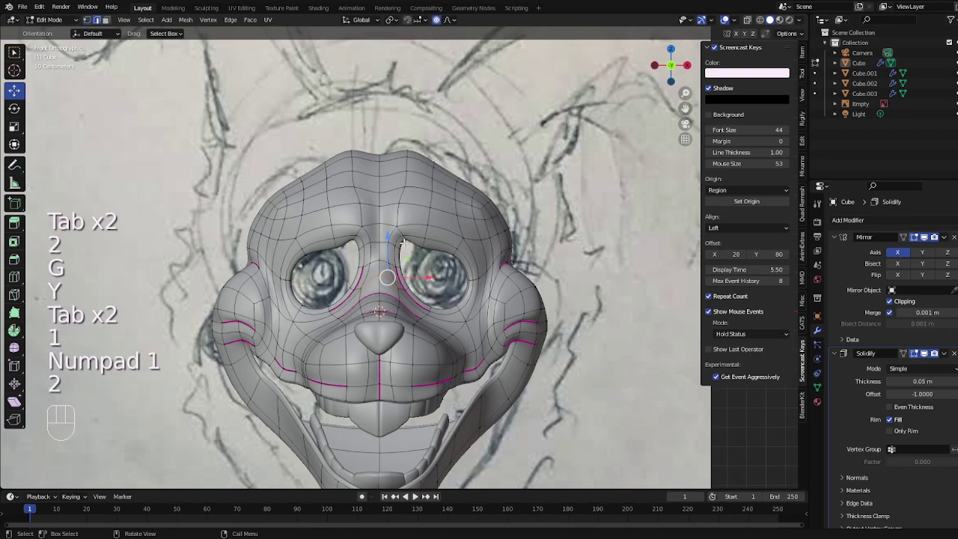
pyautogui.press('g')
pyautogui.click(408, 247)
pyautogui.press('Tab')
pyautogui.press('Tab')
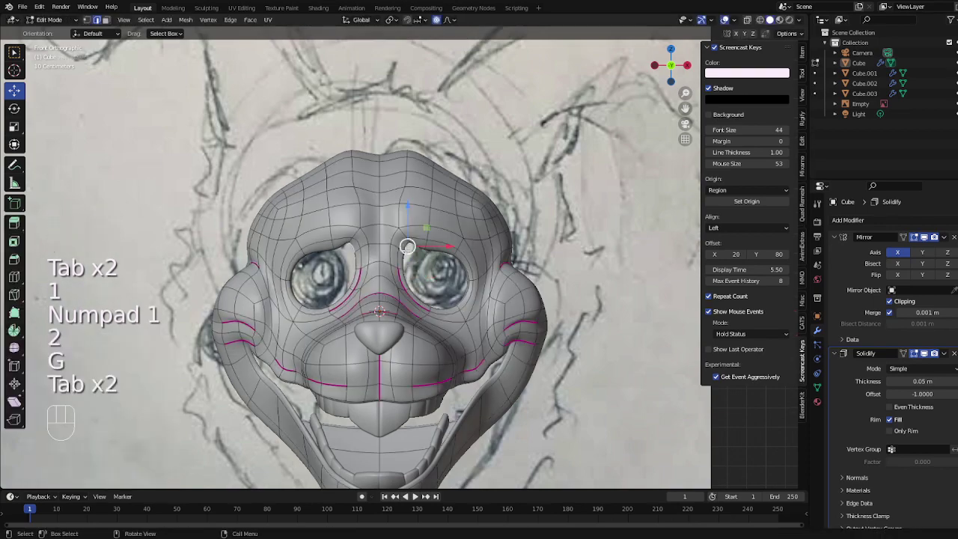
# Move two vertices beside the forehead's centre line, the upper one about 0.018 m inward along X, with proportional editing
pyautogui.click(396, 229)
pyautogui.press('g')
pyautogui.click(390, 230)
pyautogui.press('g')
pyautogui.click(390, 200)
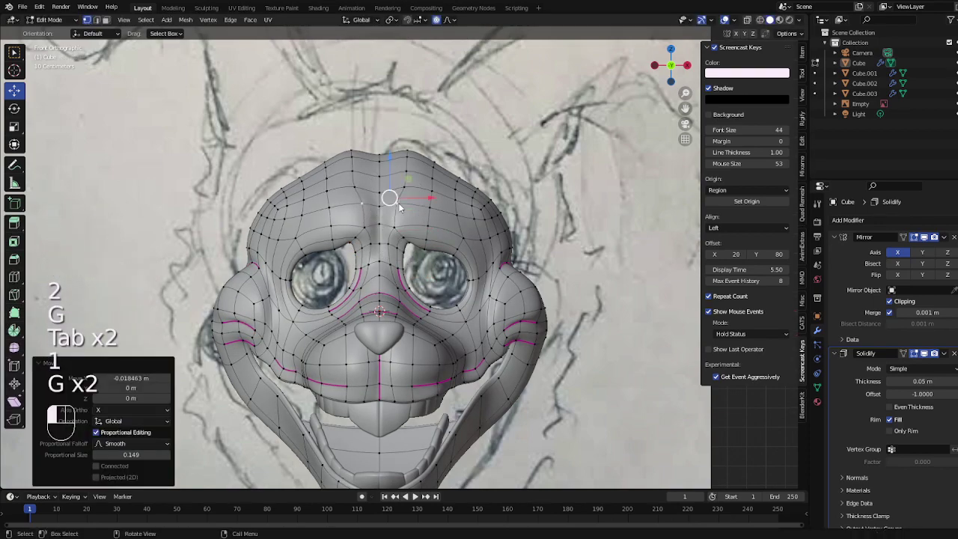
pyautogui.press('Tab')
pyautogui.moveTo(390, 202); pyautogui.dragTo(419, 224, button='middle')
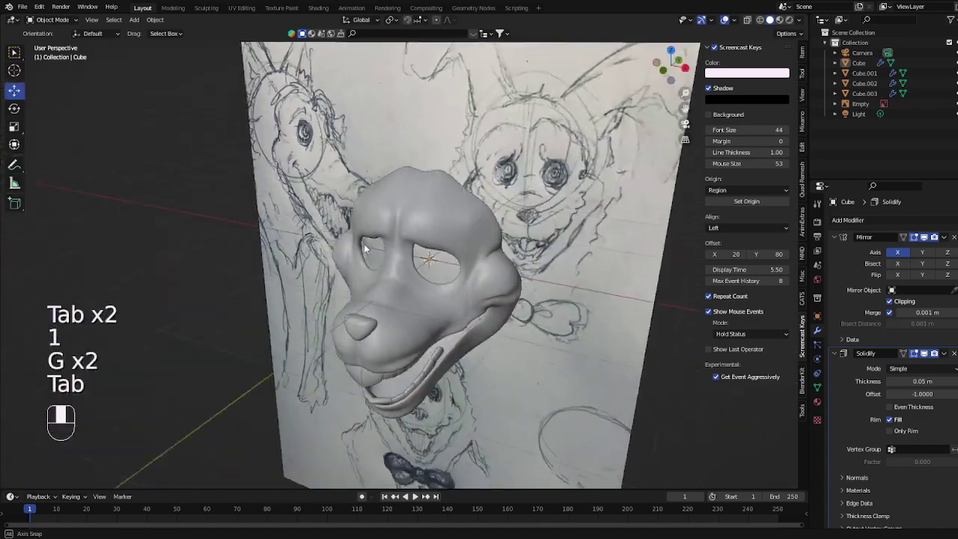
pyautogui.press('Tab')
pyautogui.press('Tab')
pyautogui.press('KP_1')
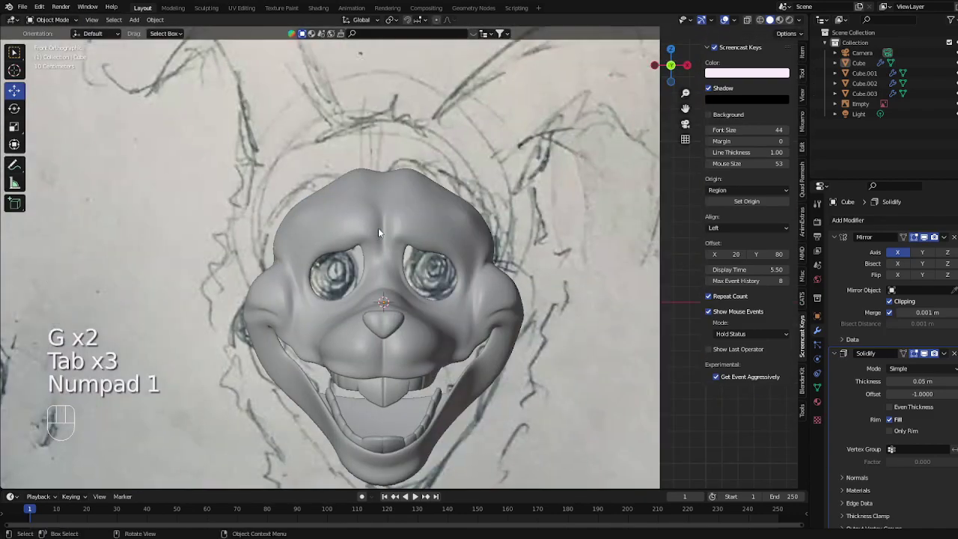
# Slide the edge across the rear part of the lower jaw by a factor of about 0.37 in front view
pyautogui.press('Tab')
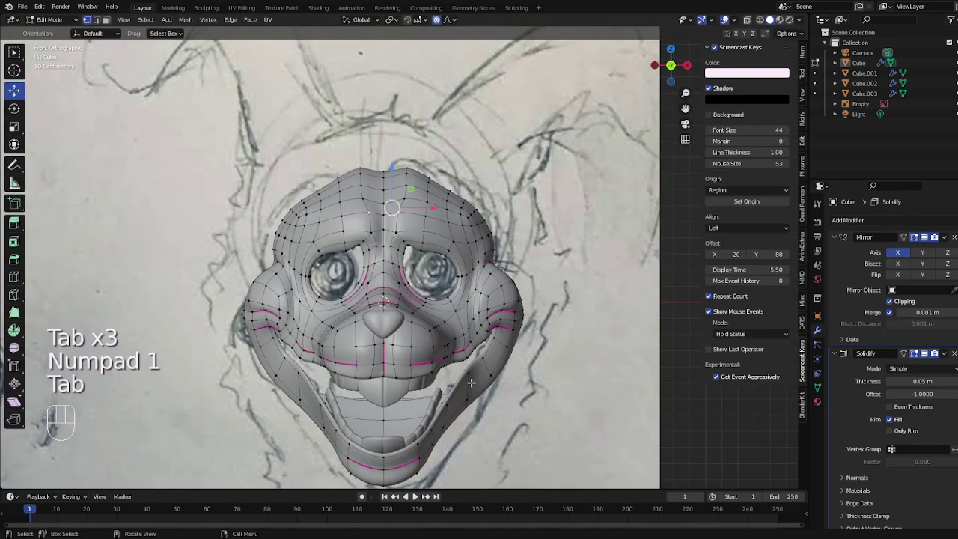
pyautogui.press('g')
pyautogui.press('g')
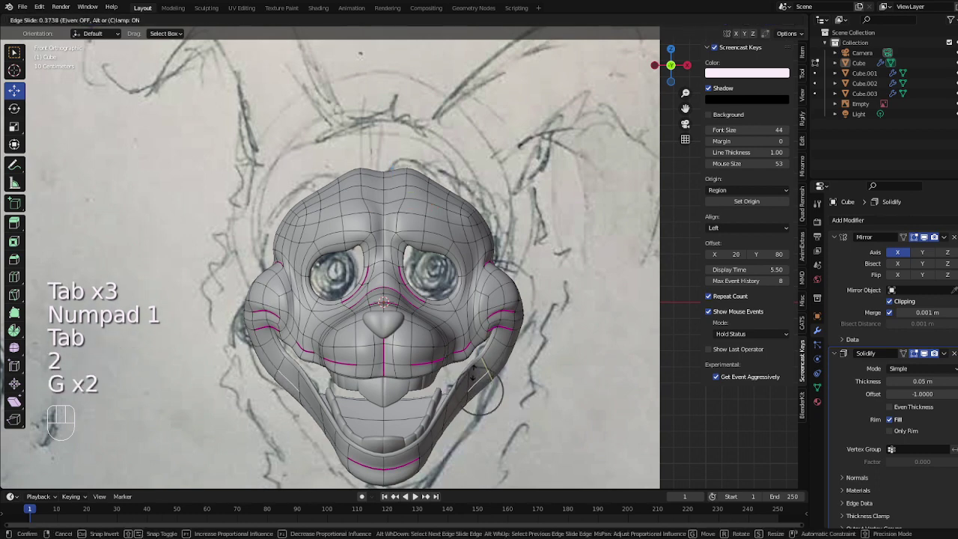
pyautogui.press('Tab')
pyautogui.moveTo(472, 372)
pyautogui.mouseDown(button='middle')
pyautogui.moveTo(389, 370)
pyautogui.moveTo(440, 352)
pyautogui.moveTo(474, 352)
pyautogui.moveTo(573, 404)
pyautogui.moveTo(501, 400)
pyautogui.moveTo(480, 374)
pyautogui.moveTo(498, 370)
pyautogui.mouseUp(button='middle')
pyautogui.press('Tab')
pyautogui.press('Tab')
pyautogui.press('Tab')
# Move the vertex where the lower jaw meets the cheek with proportional editing
pyautogui.press('1')
pyautogui.press('g')
pyautogui.click(489, 337)
pyautogui.press('Tab')
# Add an edge loop running through the lower jaw, cheek and forehead of the head mesh
pyautogui.moveTo(489, 338); pyautogui.dragTo(516, 331, button='middle')
pyautogui.press('Tab')
pyautogui.hotkey('ctrl', 'r')
pyautogui.click(401, 434)
pyautogui.press('Tab')
pyautogui.press('Tab')
pyautogui.press('Tab')
pyautogui.press('Tab')
pyautogui.press('Tab')
pyautogui.press('Tab')
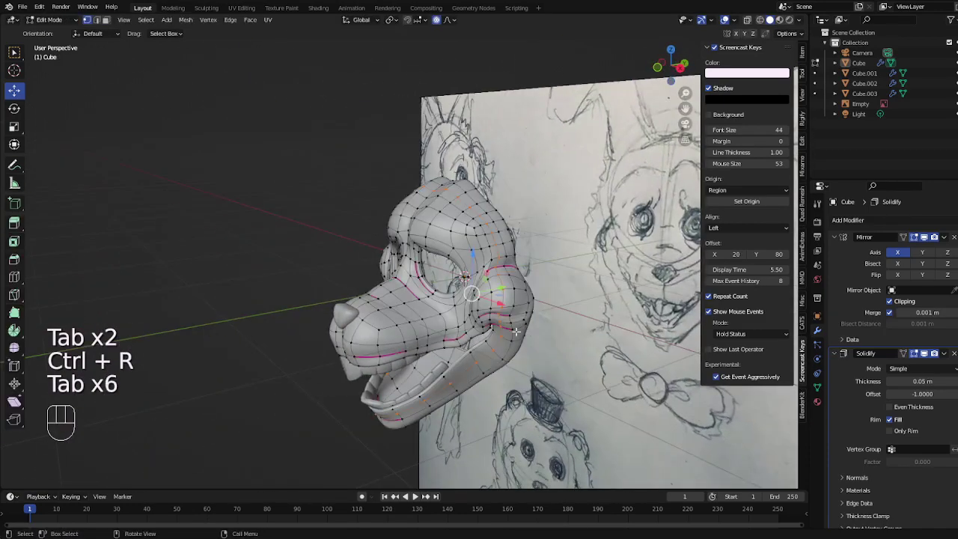
# Smooth the vertices of the faces around the new loop and adjust their volume with Shrink/Fatten
pyautogui.press('1')
pyautogui.rightClick(601, 329)
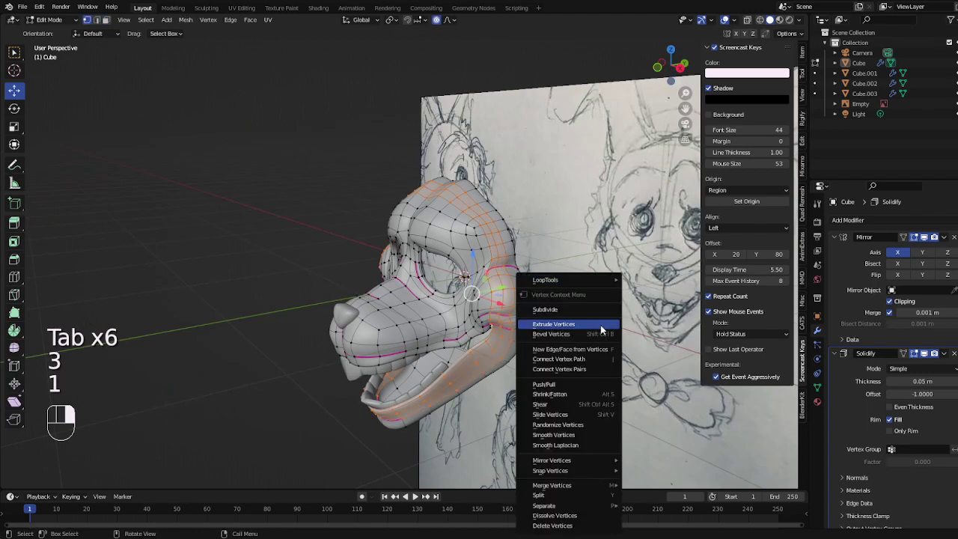
pyautogui.click(557, 437)
pyautogui.hotkey('alt', 's')
pyautogui.click(587, 399)
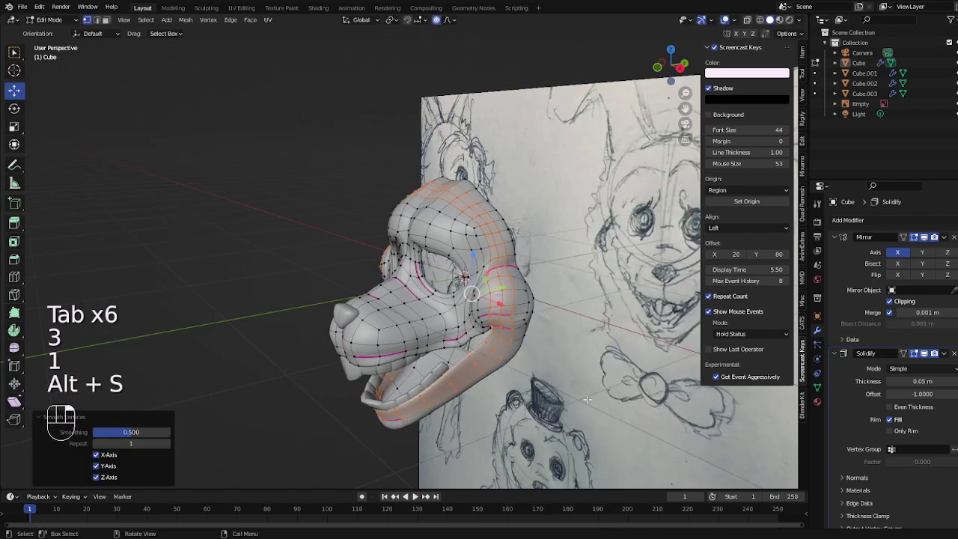
# Move the edge at the front of the lower jaw about 0.029 m forward along Y with proportional editing
pyautogui.moveTo(570, 365); pyautogui.dragTo(598, 338, button='middle')
pyautogui.press('2')
pyautogui.click(385, 425)
pyautogui.press('g')
pyautogui.press('y')
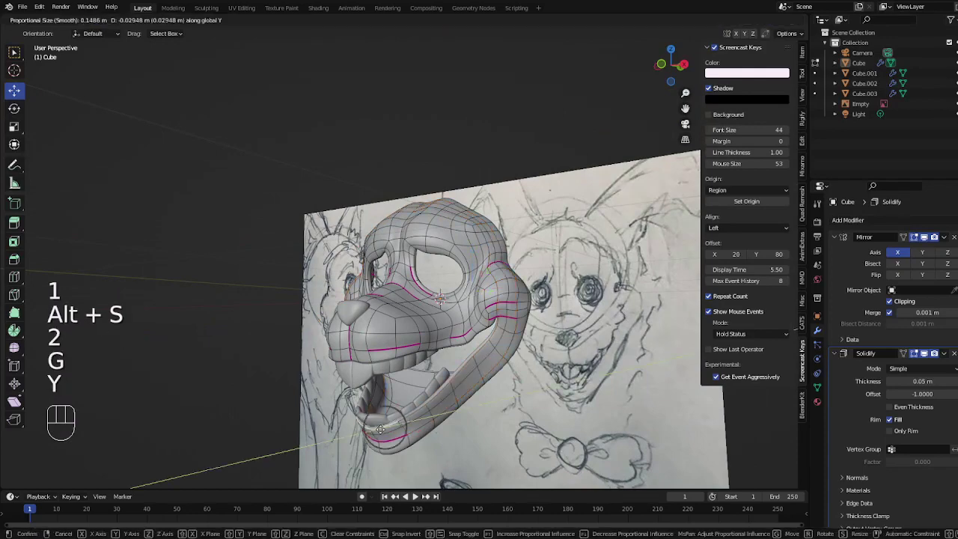
pyautogui.click(381, 429)
pyautogui.press('Tab')
pyautogui.moveTo(381, 428); pyautogui.dragTo(413, 432, button='middle')
pyautogui.press('KP_1')
pyautogui.press('Tab')
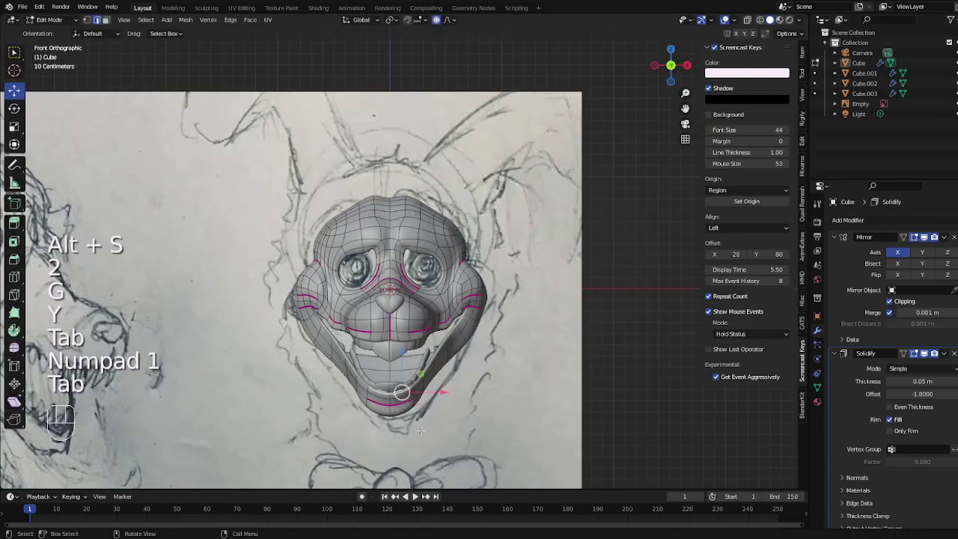
# Move the vertex on the cheek's outer side in front view with proportional editing
pyautogui.press('1')
pyautogui.click(501, 307)
pyautogui.press('g')
pyautogui.click(506, 300)
pyautogui.press('Tab')
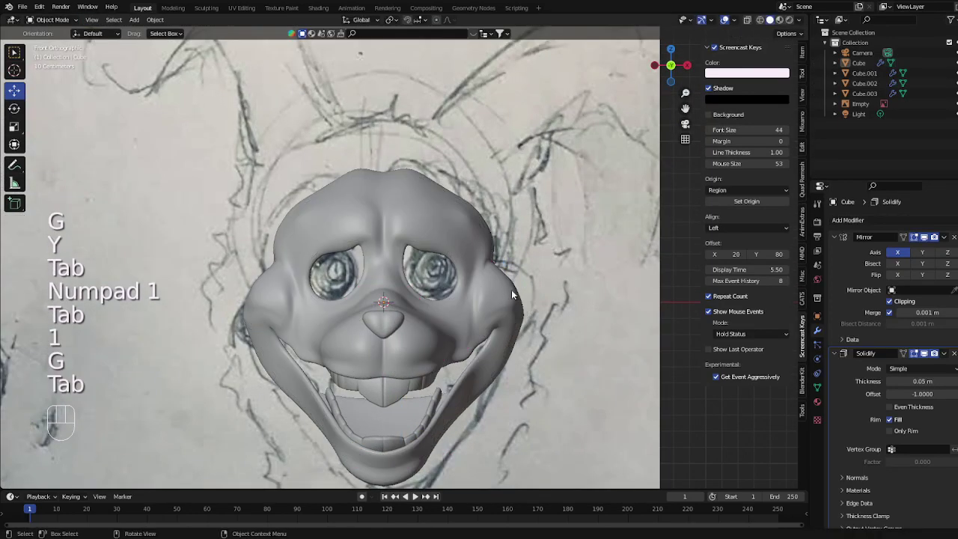
# Move the cheek's upper outer edge about 0.006 m in X and 0.025 m in Z, and adjust the edge beside the temple
pyautogui.press('Tab')
pyautogui.press('g')
pyautogui.click(505, 279)
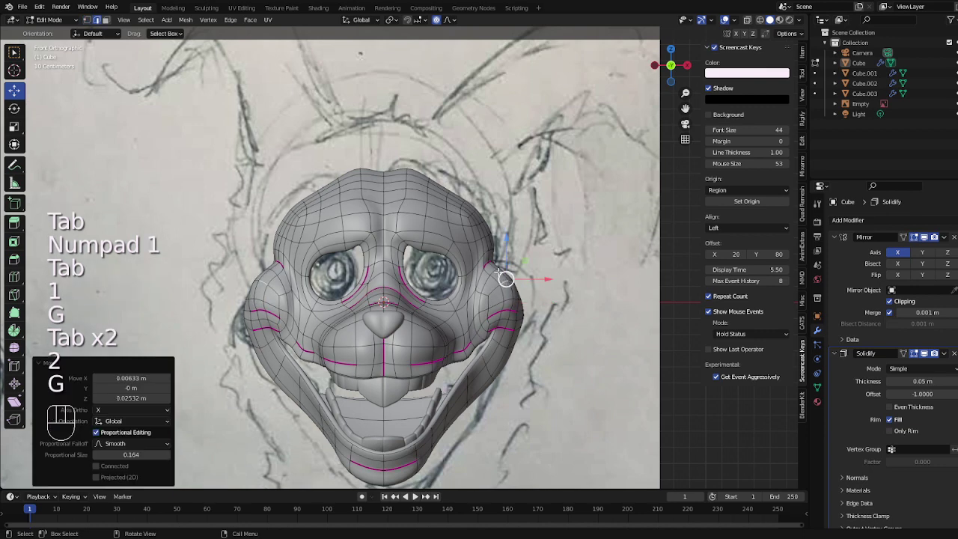
pyautogui.press('g')
pyautogui.click(488, 265)
# Circle-select the faces between the temple and cheek and reduce their edge crease
pyautogui.press('3')
pyautogui.press('c')
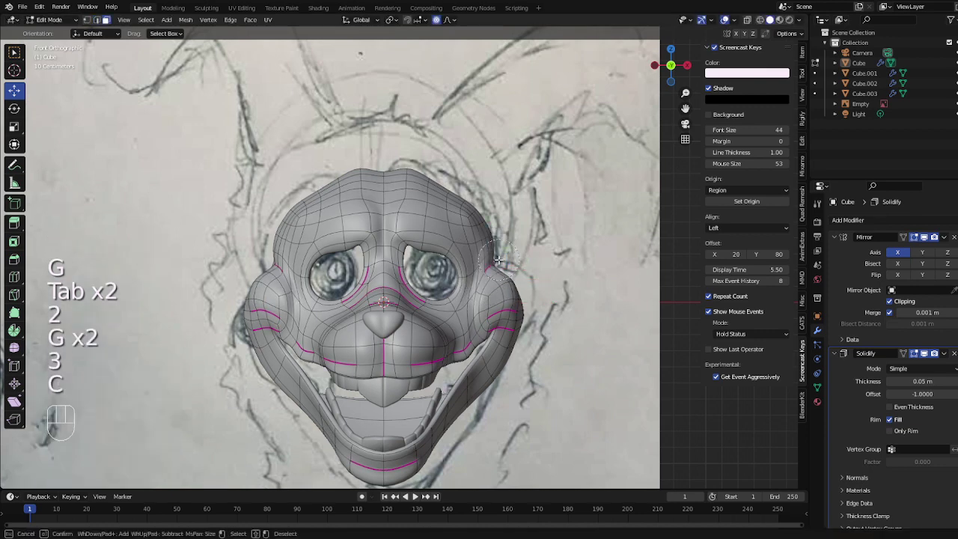
pyautogui.hotkey('shift', 'e')
pyautogui.click(552, 281)
pyautogui.press('Tab')
pyautogui.scroll(-5, 560, 273)
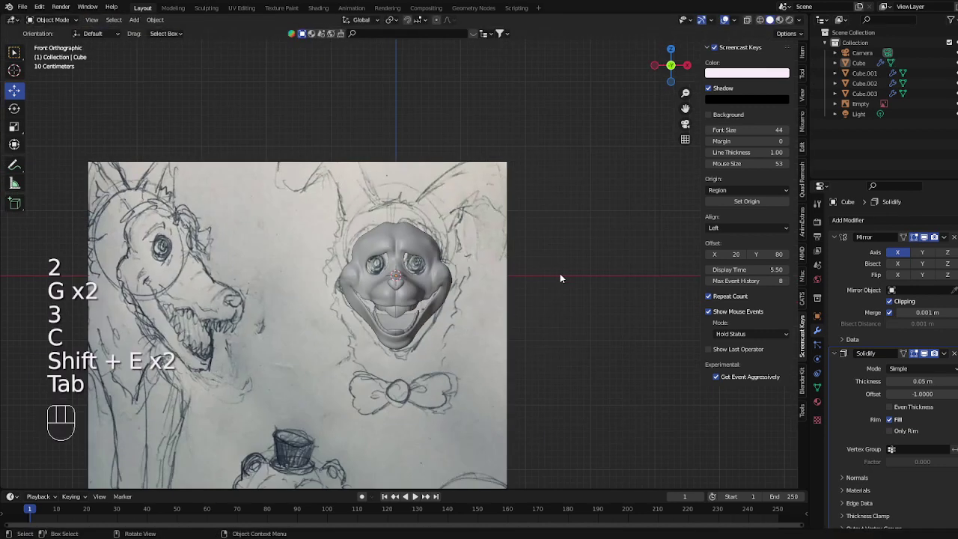
pyautogui.press('Tab')
pyautogui.hotkey('shift', 'e')
pyautogui.press('Tab')
pyautogui.scroll(4, 520, 297)
pyautogui.press('Tab')
# Dissolve the edge loop running down the head's side behind the eye socket
pyautogui.press('2')
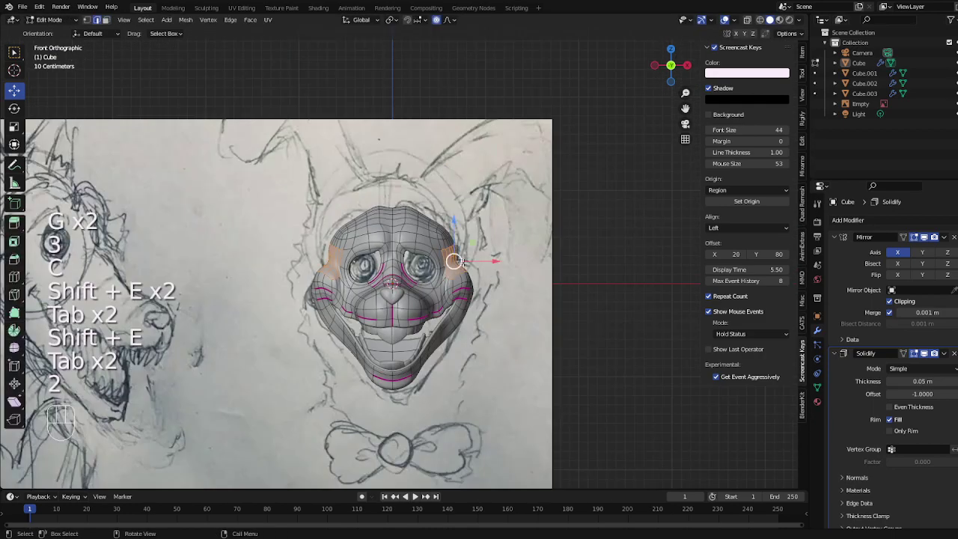
pyautogui.rightClick(566, 305)
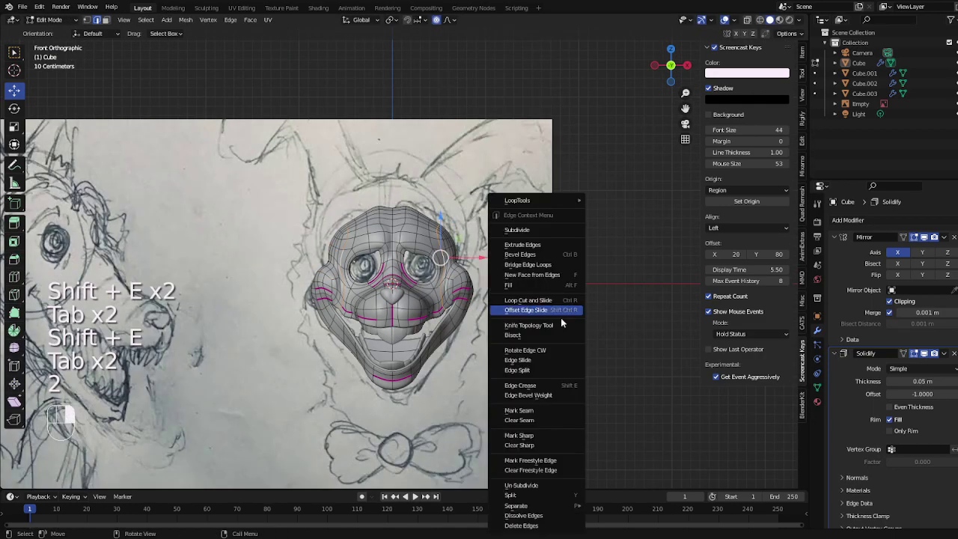
pyautogui.click(537, 520)
pyautogui.scroll(2, 479, 315)
pyautogui.press('Tab')
pyautogui.press('Tab')
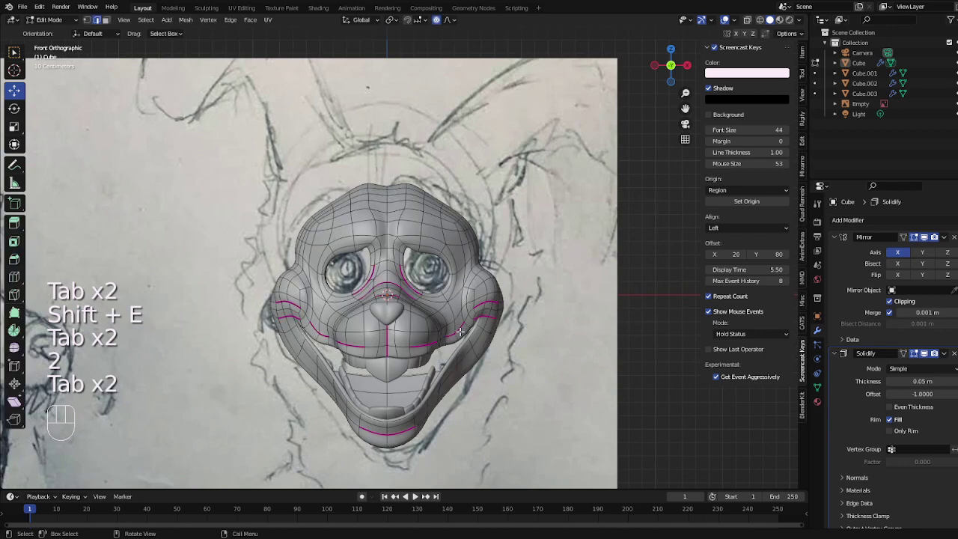
# Move the vertex beside the mouth corner in front view with proportional editing
pyautogui.press('Tab')
pyautogui.press('Tab')
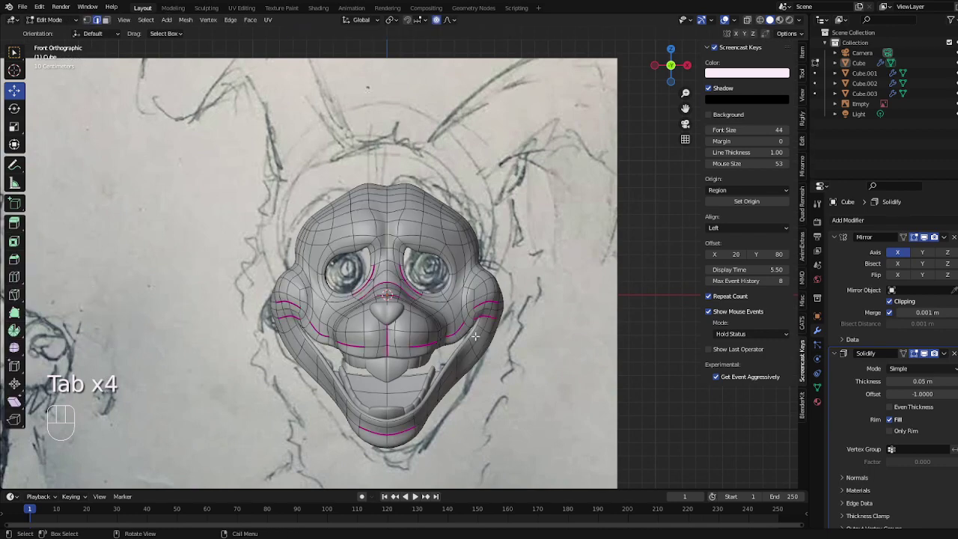
pyautogui.press('g')
pyautogui.press('Tab')
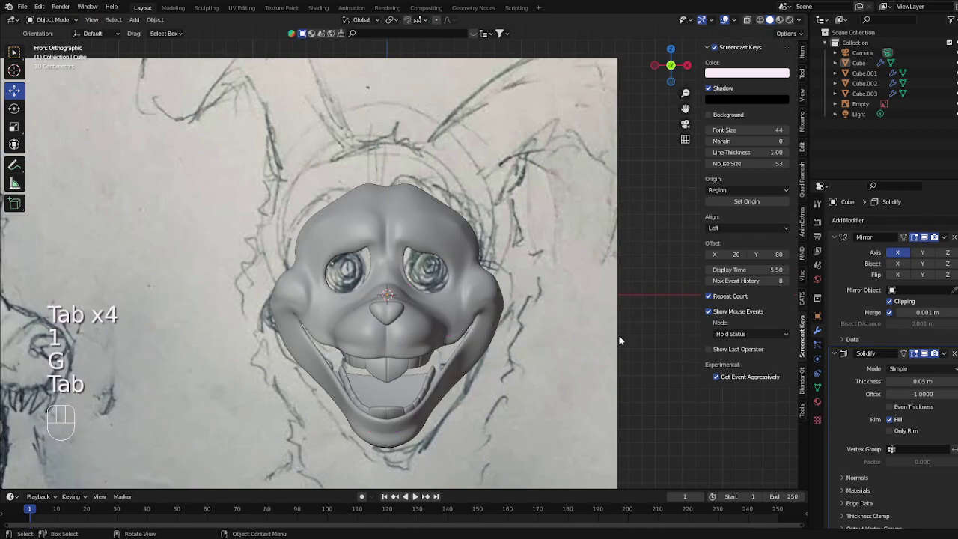
# Give the nose a new material and set its viewport display colour to black
pyautogui.moveTo(652, 348)
pyautogui.mouseDown(button='middle')
pyautogui.moveTo(623, 368)
pyautogui.moveTo(559, 362)
pyautogui.moveTo(658, 351)
pyautogui.moveTo(685, 372)
pyautogui.moveTo(599, 357)
pyautogui.moveTo(627, 374)
pyautogui.moveTo(660, 357)
pyautogui.moveTo(653, 324)
pyautogui.moveTo(616, 365)
pyautogui.moveTo(494, 342)
pyautogui.mouseUp(button='middle')
pyautogui.scroll(2, 493, 343)
pyautogui.click(355, 318)
pyautogui.click(818, 401)
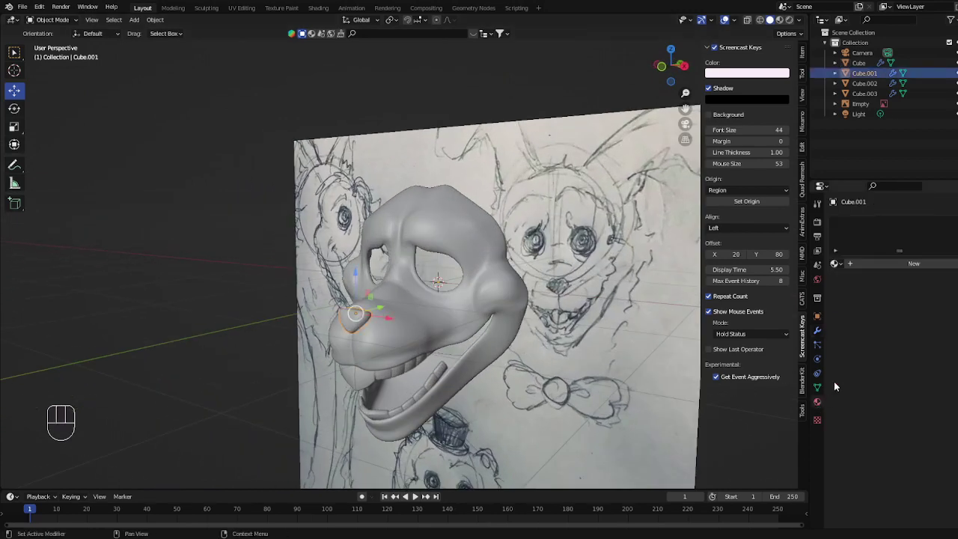
pyautogui.click(898, 268)
pyautogui.click(940, 372)
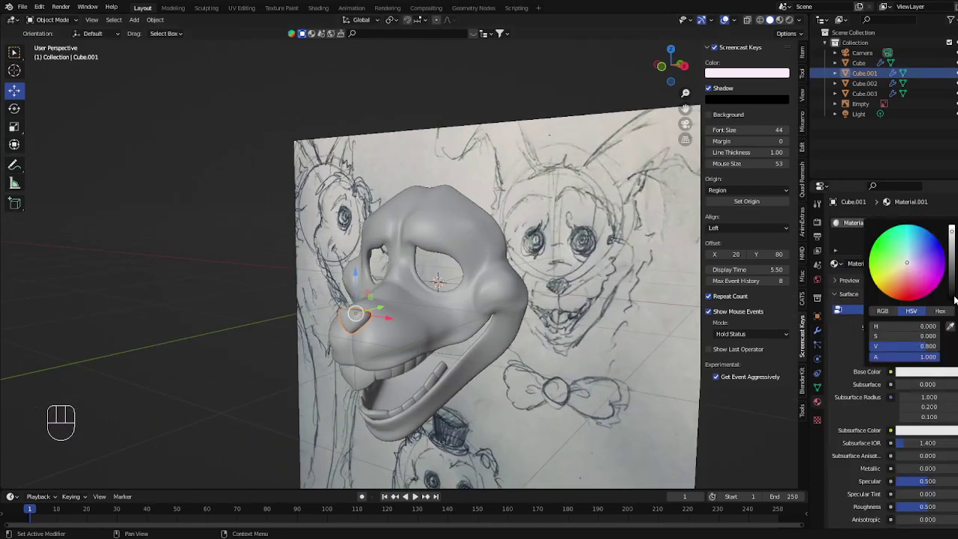
pyautogui.scroll(-15, 924, 494)
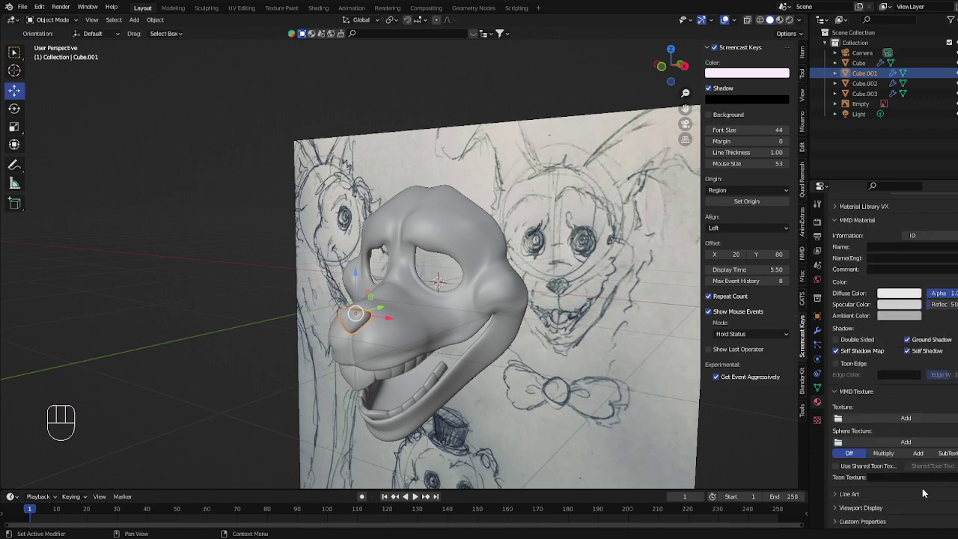
pyautogui.click(956, 523)
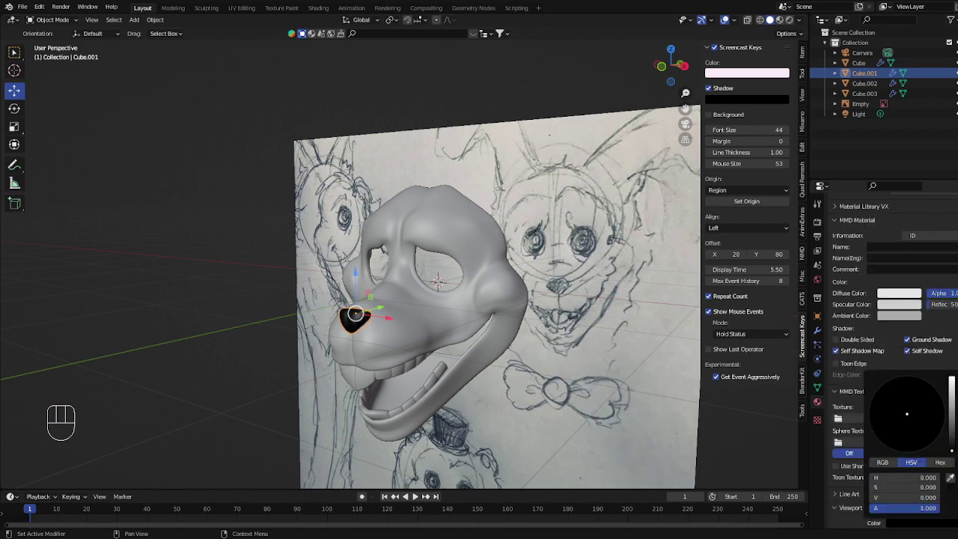
# Give the head a new material and set its viewport display colour to pale beige (HSV 0.071, 0.191, 0.800)
pyautogui.click(491, 327)
pyautogui.click(914, 263)
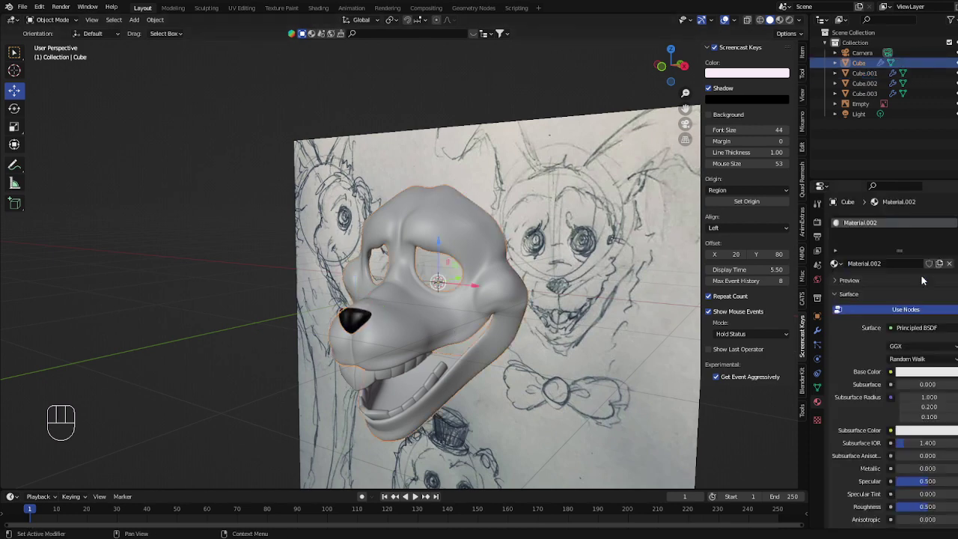
pyautogui.scroll(-12, 903, 332)
pyautogui.scroll(-2, 904, 431)
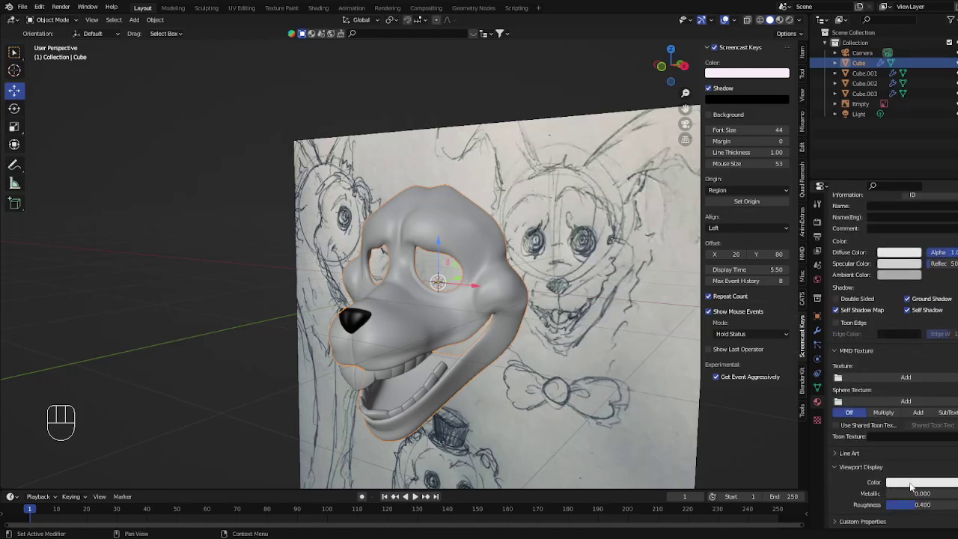
pyautogui.click(910, 483)
pyautogui.click(902, 380)
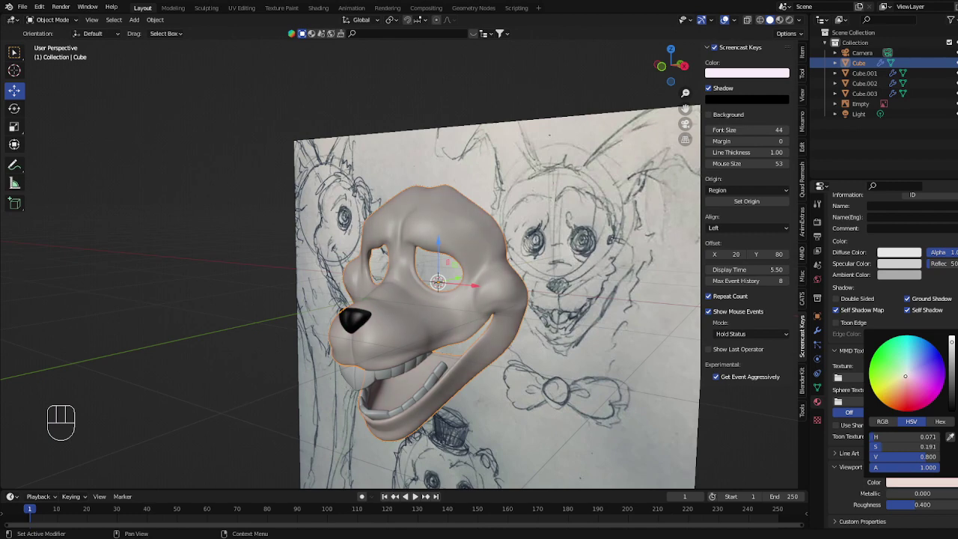
# Set the head material's viewport roughness to 1.000, with the head deselected, and hide the viewport overlays
pyautogui.scroll(-1, 473, 141)
pyautogui.moveTo(473, 141); pyautogui.dragTo(643, 156, button='middle')
pyautogui.click(605, 178)
pyautogui.scroll(-1, 643, 156)
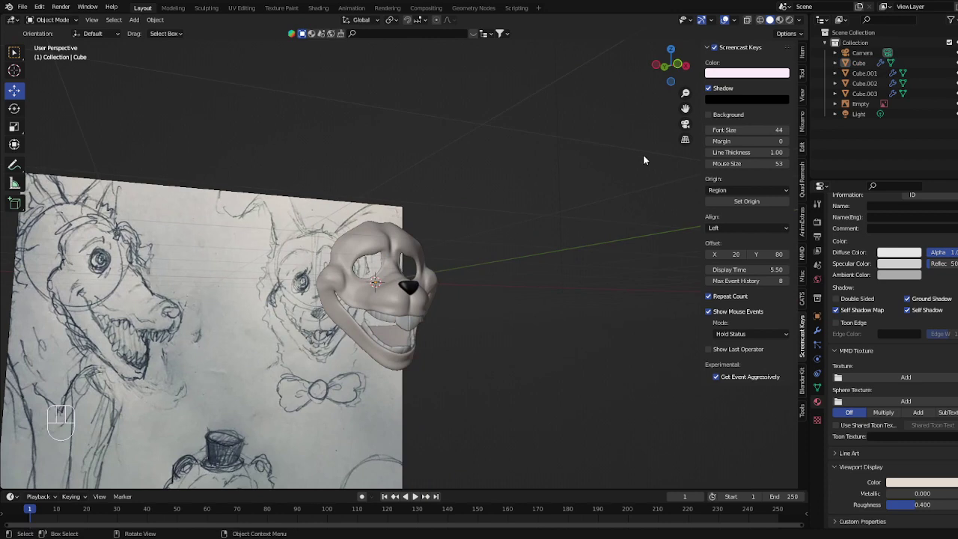
pyautogui.click(725, 20)
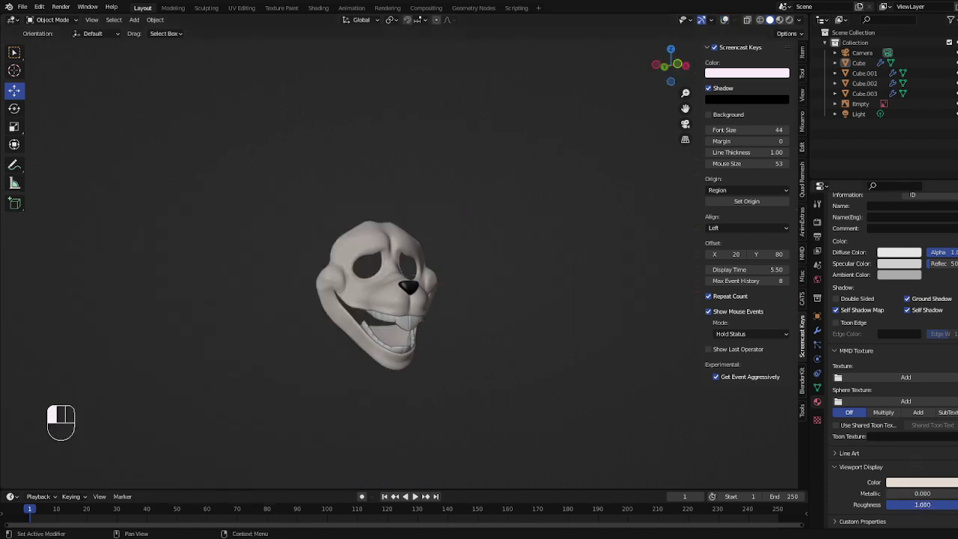
# Change the head material's viewport display colour to a warmer peach (HSV 0.059, 0.400, 0.800)
pyautogui.moveTo(653, 338); pyautogui.dragTo(590, 351, button='middle')
pyautogui.scroll(1, 590, 350)
pyautogui.click(924, 485)
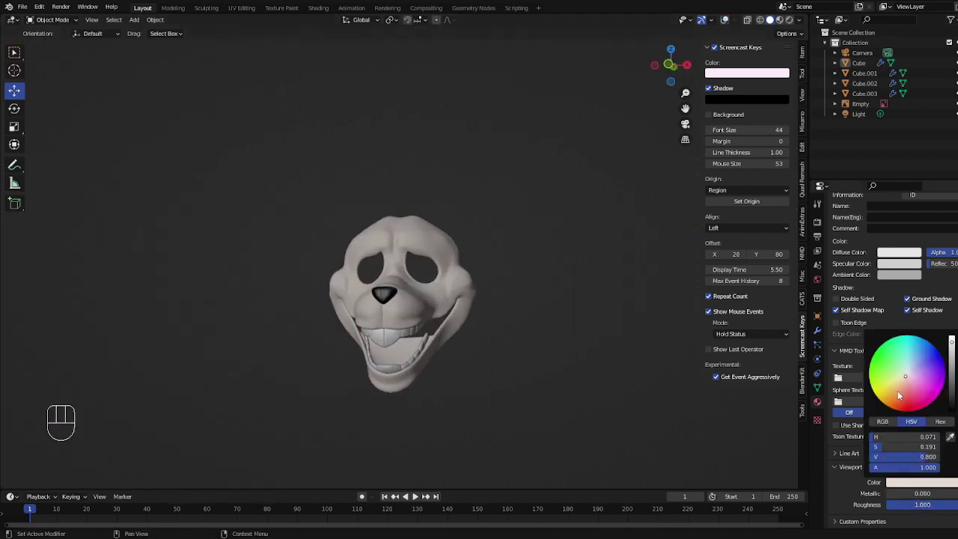
pyautogui.moveTo(907, 382); pyautogui.dragTo(905, 378)
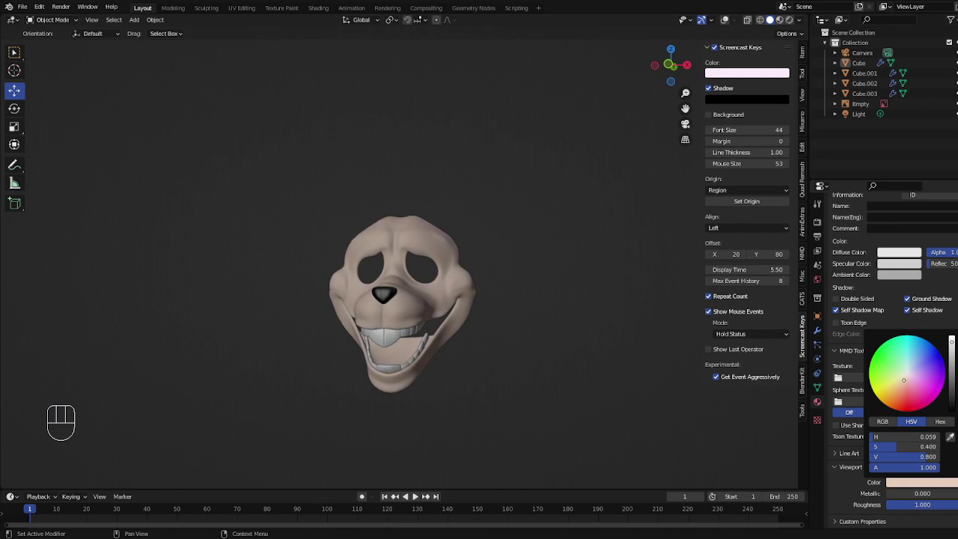
# Inspect the recoloured head, turn the viewport overlays back on and switch to front view
pyautogui.moveTo(574, 246); pyautogui.dragTo(629, 258, button='middle')
pyautogui.scroll(-3, 591, 306)
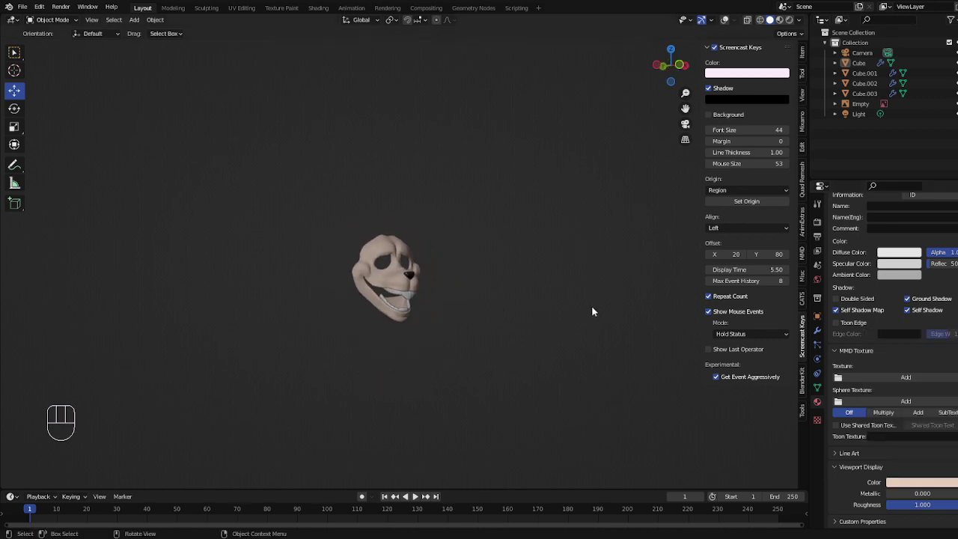
pyautogui.scroll(8, 546, 326)
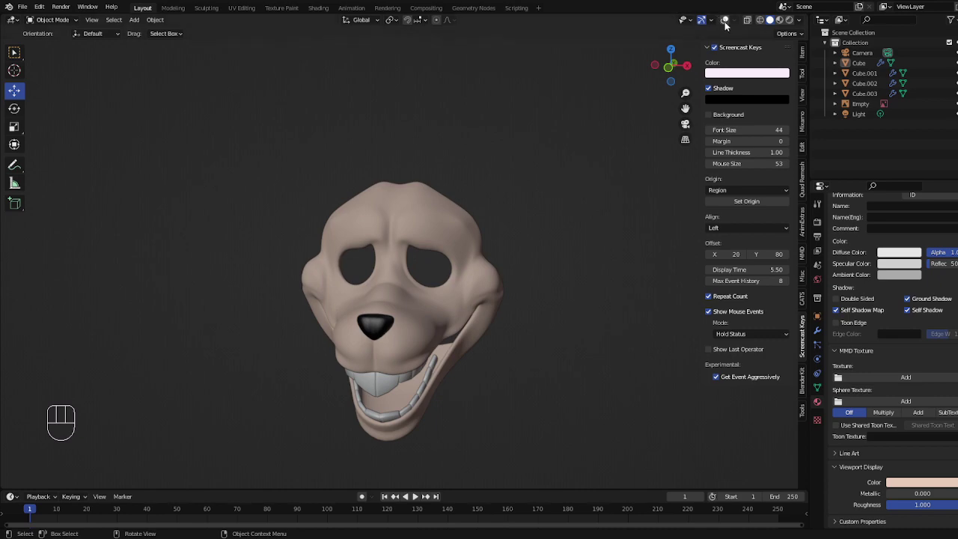
pyautogui.click(725, 20)
pyautogui.press('KP_1')
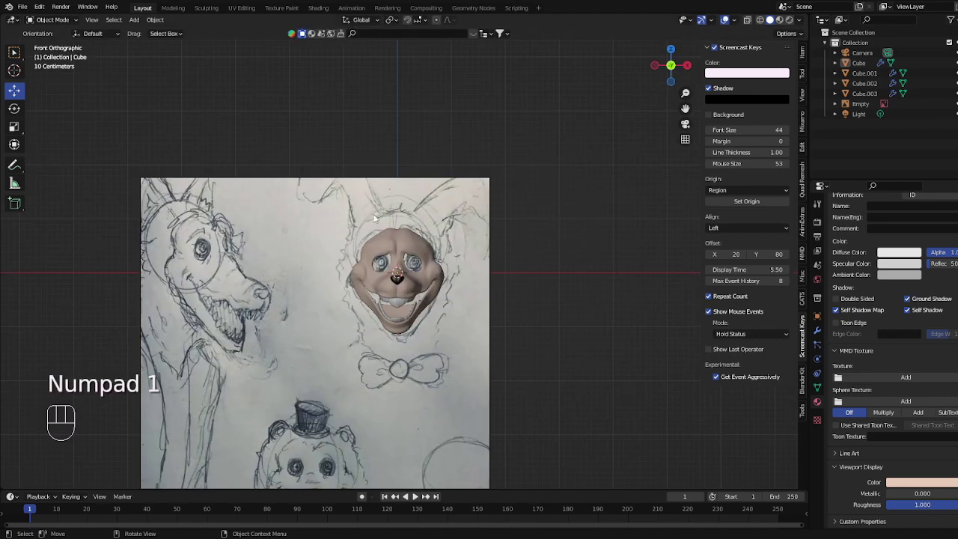
pyautogui.hotkey('shift', 'a')
# Duplicate the head's rear edge loop about 0.04 m back along Y and extrude it about 0.96 m along Y
pyautogui.moveTo(438, 266); pyautogui.dragTo(491, 262, button='middle')
pyautogui.press('Tab')
pyautogui.press('2')
pyautogui.hotkey('shift', 'd')
pyautogui.press('y')
pyautogui.click(499, 263)
pyautogui.press('e')
pyautogui.press('y')
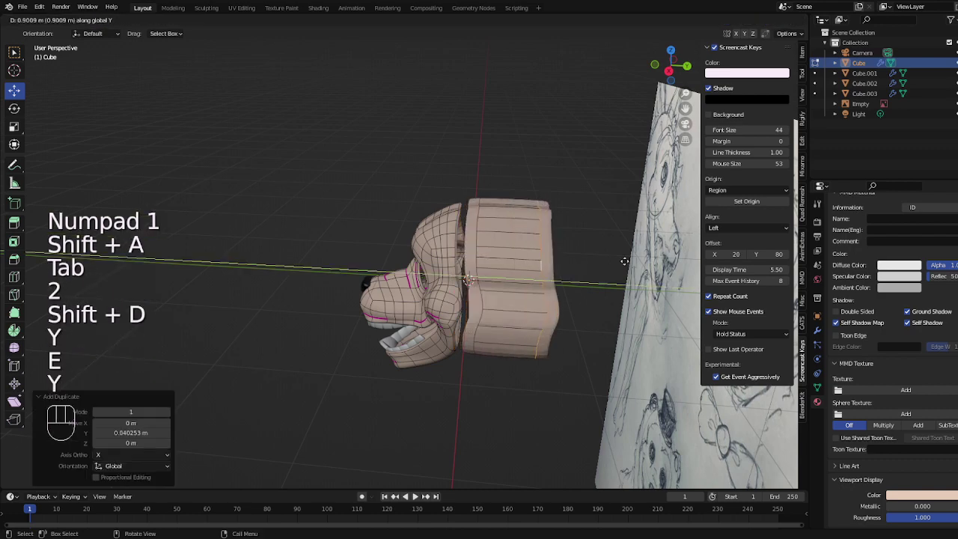
pyautogui.click(562, 278)
# Select the whole extruded shell behind the head and separate it into its own object
pyautogui.hotkey('ctrl', 'f')
pyautogui.moveTo(421, 154); pyautogui.dragTo(457, 184, button='middle')
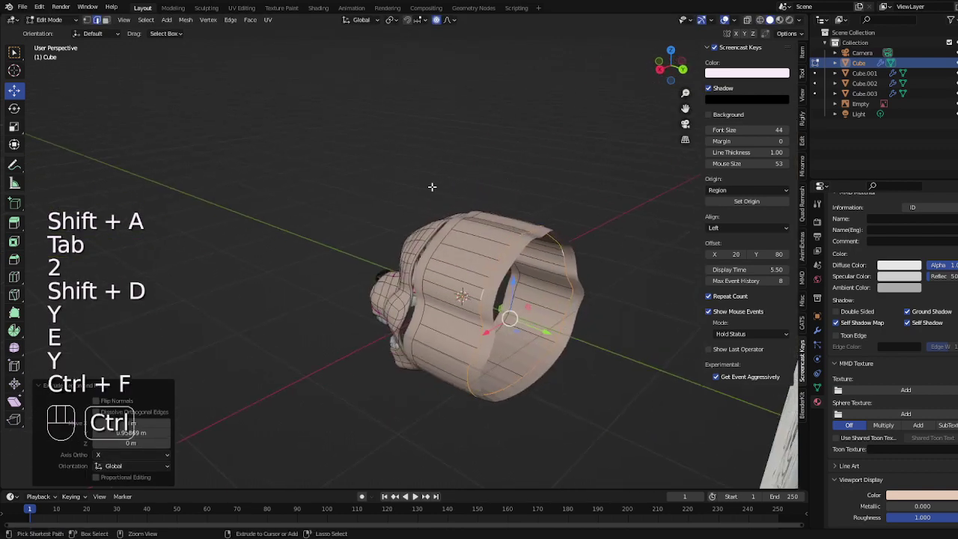
pyautogui.hotkey('ctrl', 'l')
pyautogui.press('p')
pyautogui.click(434, 188)
pyautogui.press('Tab')
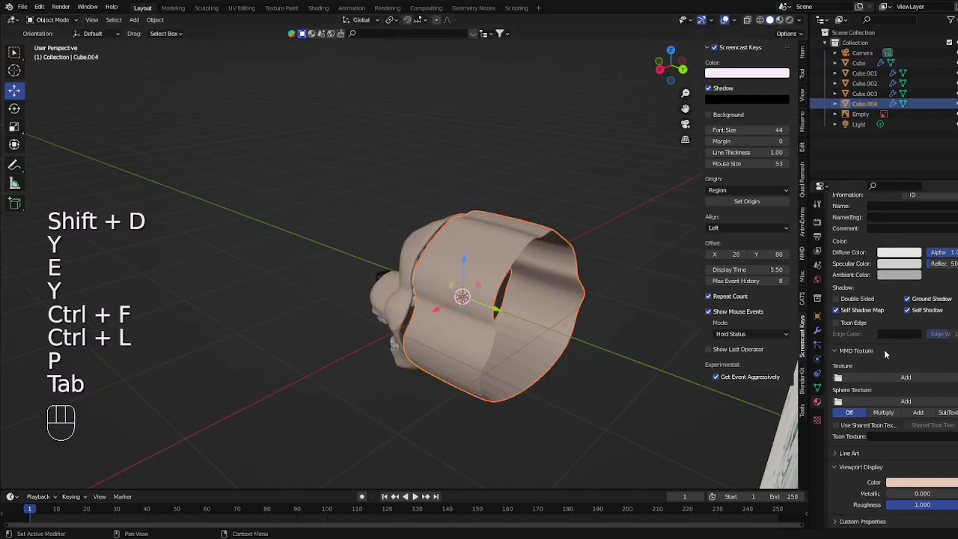
# Apply the separated shell's Mirror modifier and select its open rear edge loop
pyautogui.click(817, 330)
pyautogui.click(899, 242)
pyautogui.press('Tab')
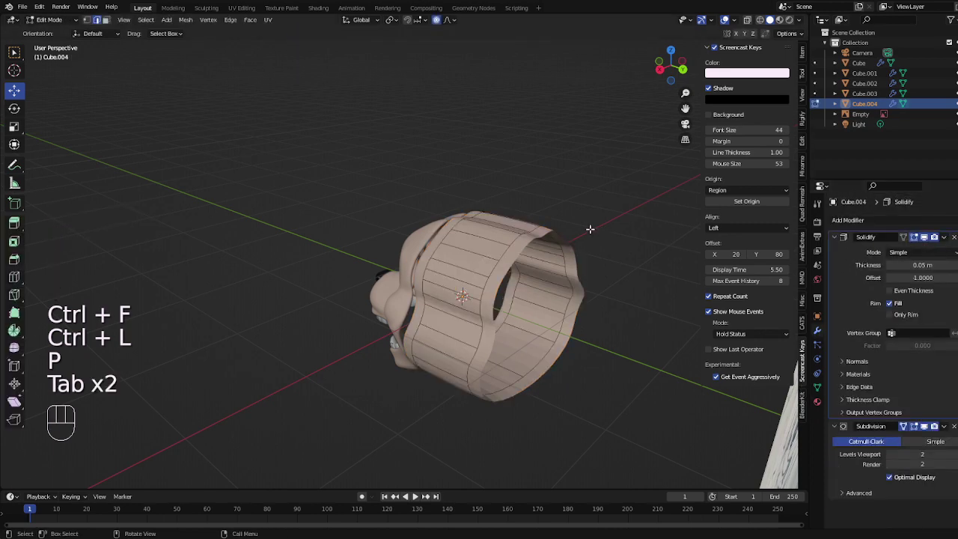
pyautogui.press('2')
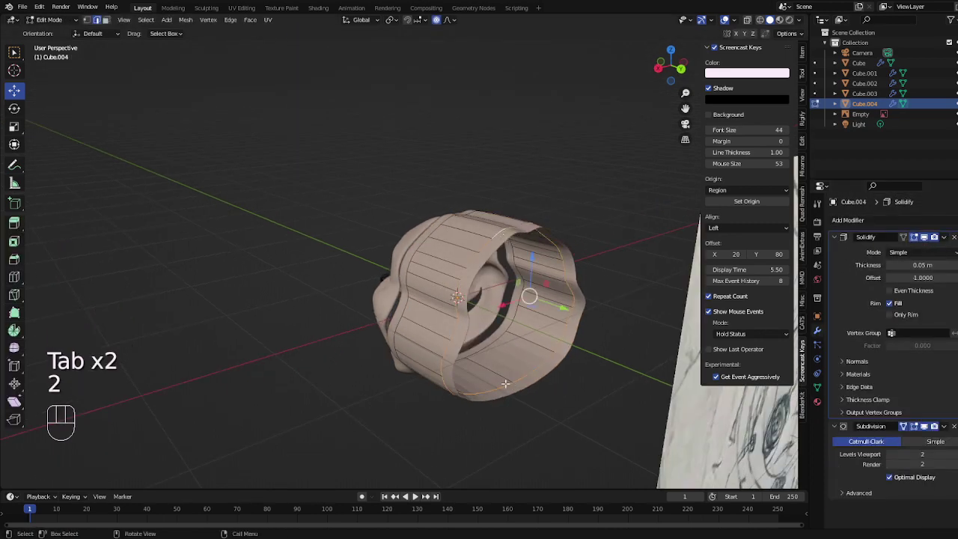
# Try to close the shell's rear opening with a single face
pyautogui.press('f')
pyautogui.hotkey('ctrl', 'z')
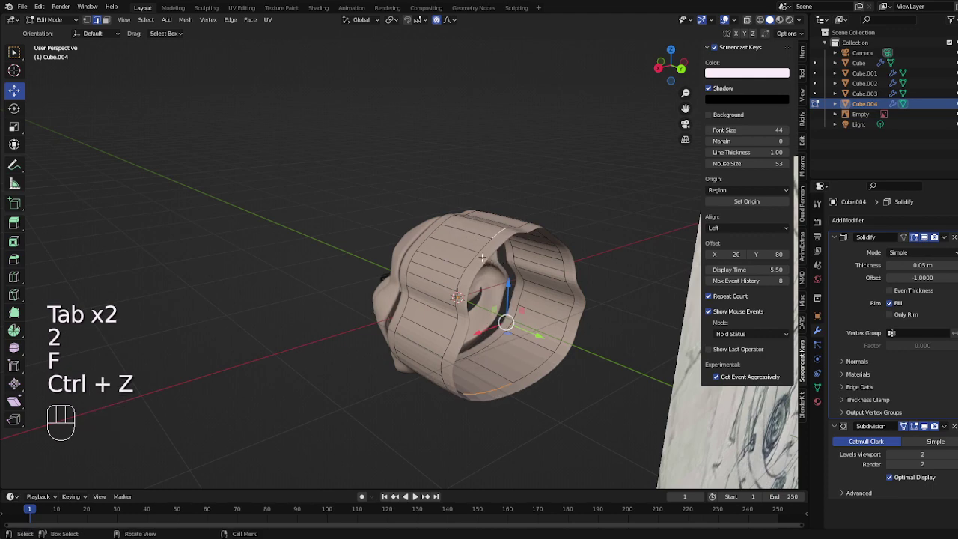
pyautogui.press('f')
pyautogui.moveTo(568, 296); pyautogui.dragTo(588, 277, button='middle')
pyautogui.hotkey('ctrl', 'z')
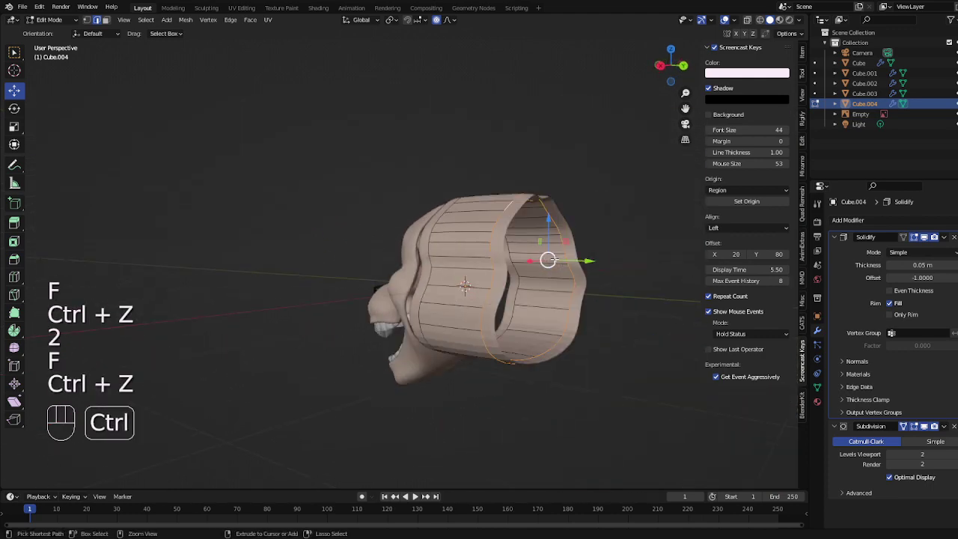
# Grid Fill the shell's rear opening, try a higher span and settle on span 2 with offset 0
pyautogui.hotkey('ctrl', 'f')
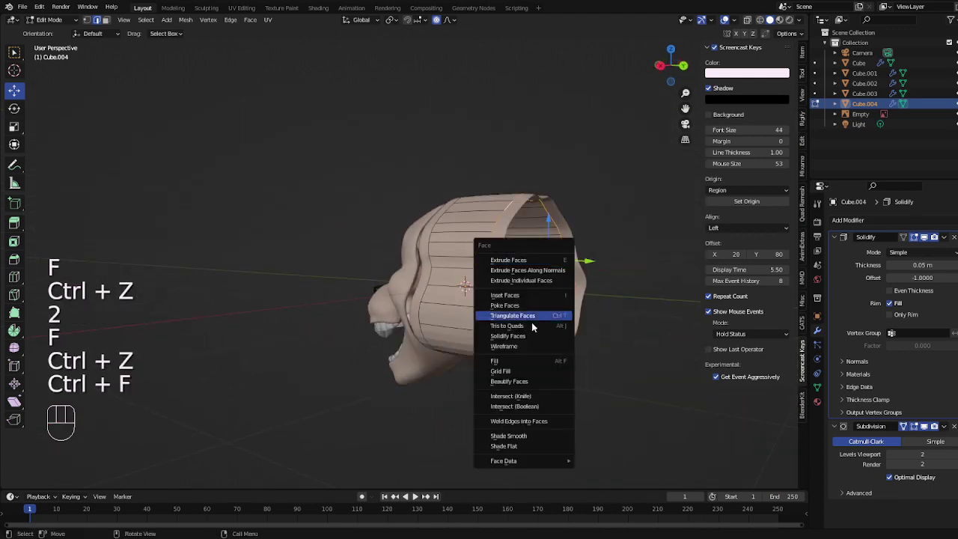
pyautogui.click(502, 371)
pyautogui.hotkey('ctrl', 'f')
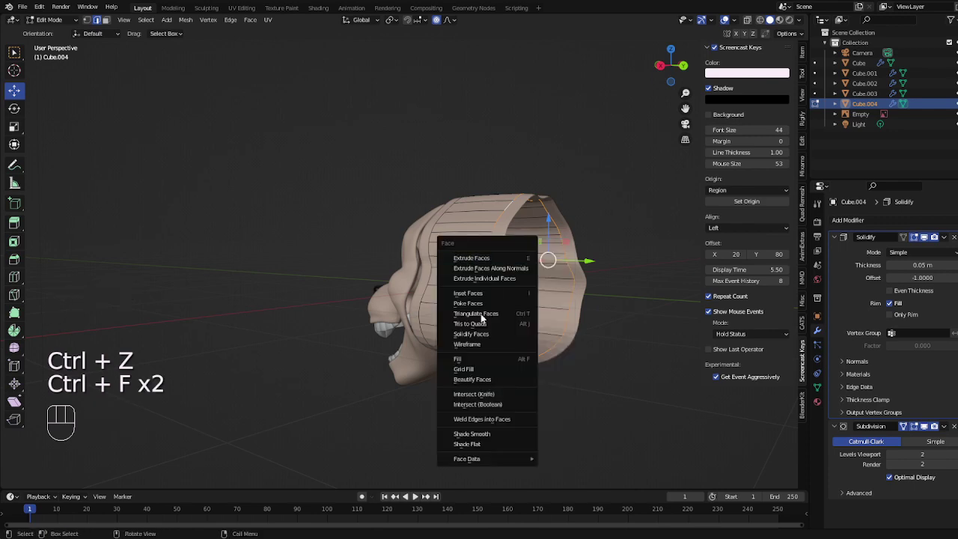
pyautogui.click(474, 369)
pyautogui.moveTo(474, 367)
pyautogui.mouseDown(button='middle')
pyautogui.moveTo(494, 321)
pyautogui.moveTo(483, 296)
pyautogui.moveTo(470, 390)
pyautogui.moveTo(479, 352)
pyautogui.moveTo(449, 314)
pyautogui.mouseUp(button='middle')
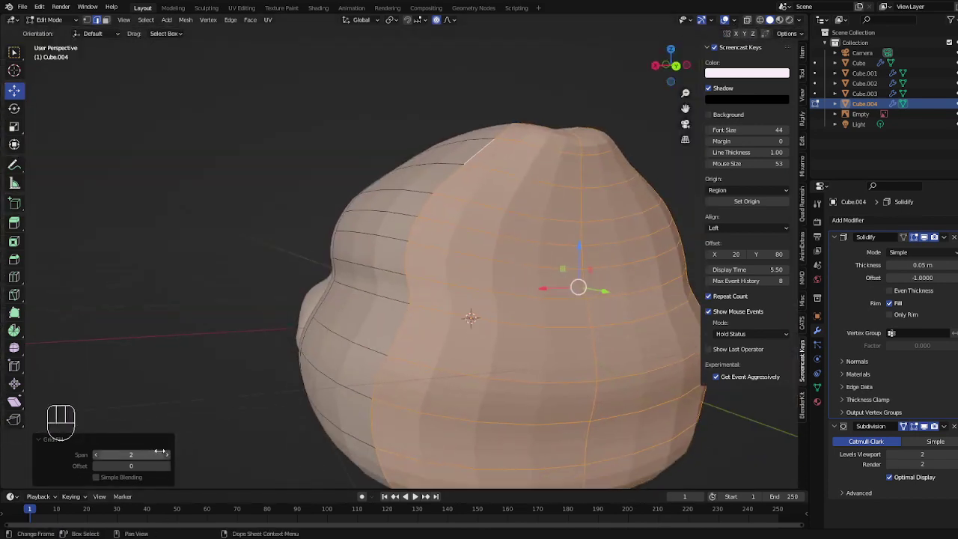
pyautogui.moveTo(159, 452); pyautogui.dragTo(227, 452)
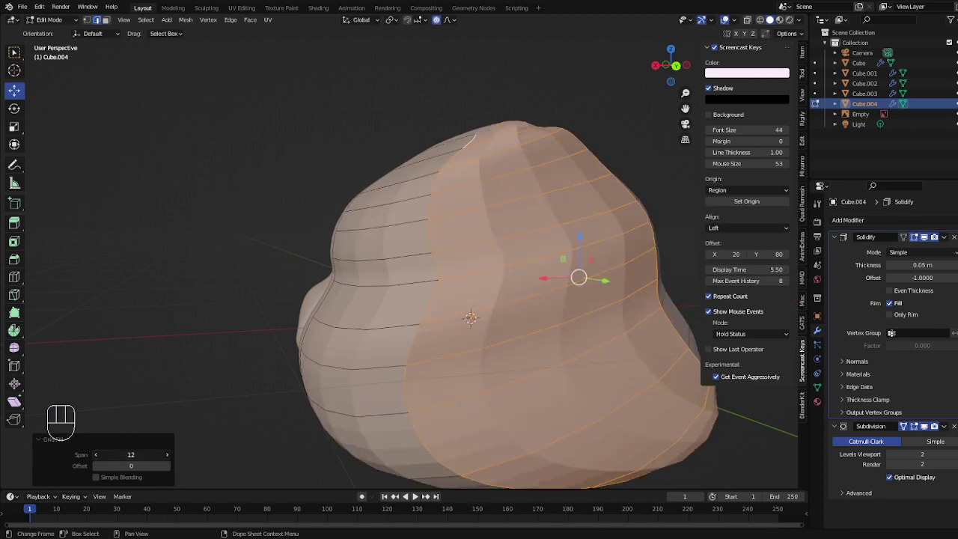
pyautogui.press('Return')
pyautogui.moveTo(126, 467)
pyautogui.mouseDown()
pyautogui.moveTo(204, 466)
pyautogui.moveTo(128, 466)
pyautogui.mouseUp()
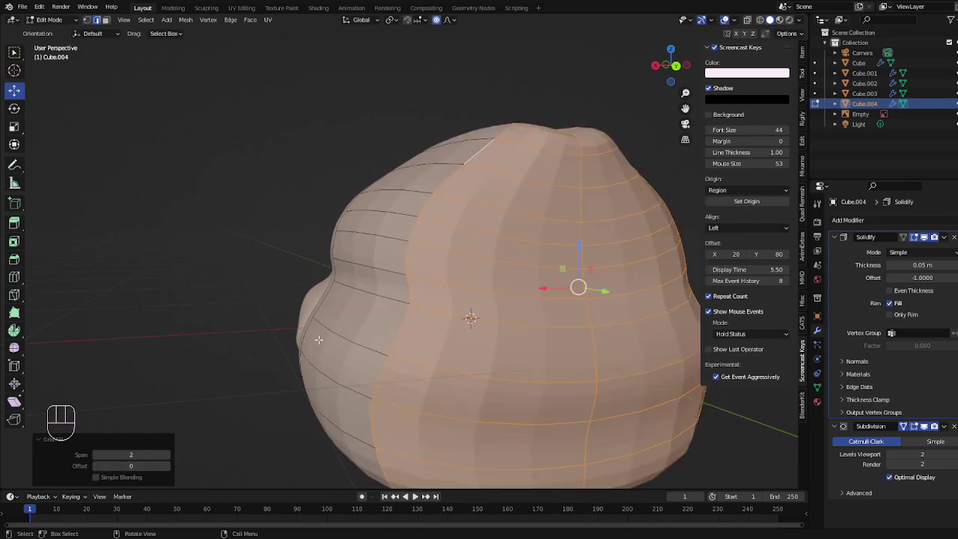
# Leave edit mode, check the filled shell from the side and delete the shell object
pyautogui.moveTo(319, 340); pyautogui.dragTo(386, 349, button='middle')
pyautogui.press('Tab')
pyautogui.scroll(-4, 385, 350)
pyautogui.scroll(-3, 678, 258)
pyautogui.moveTo(678, 258); pyautogui.dragTo(616, 288, button='middle')
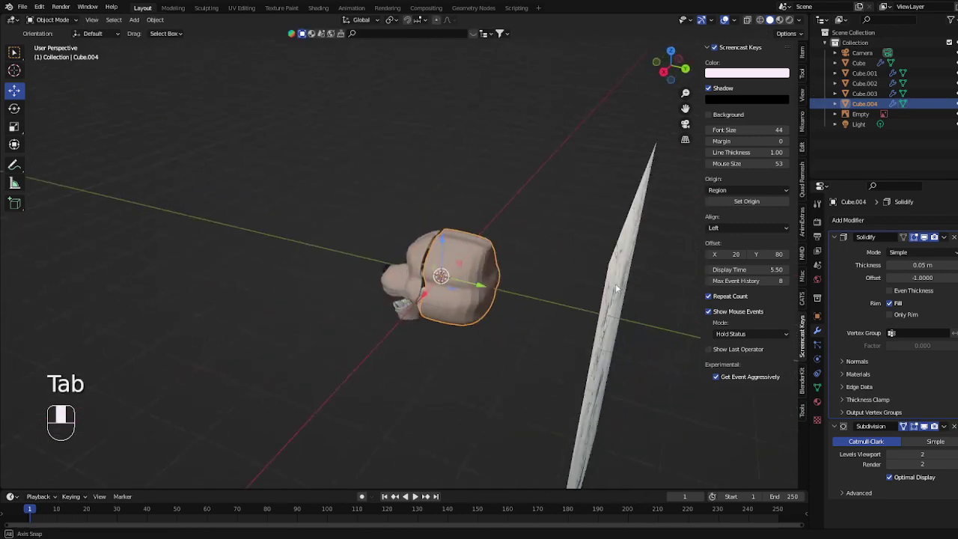
pyautogui.rightClick(447, 327)
# Add a cube with level 1 subdivision and move it back along Y behind the face
pyautogui.hotkey('shift', 'a')
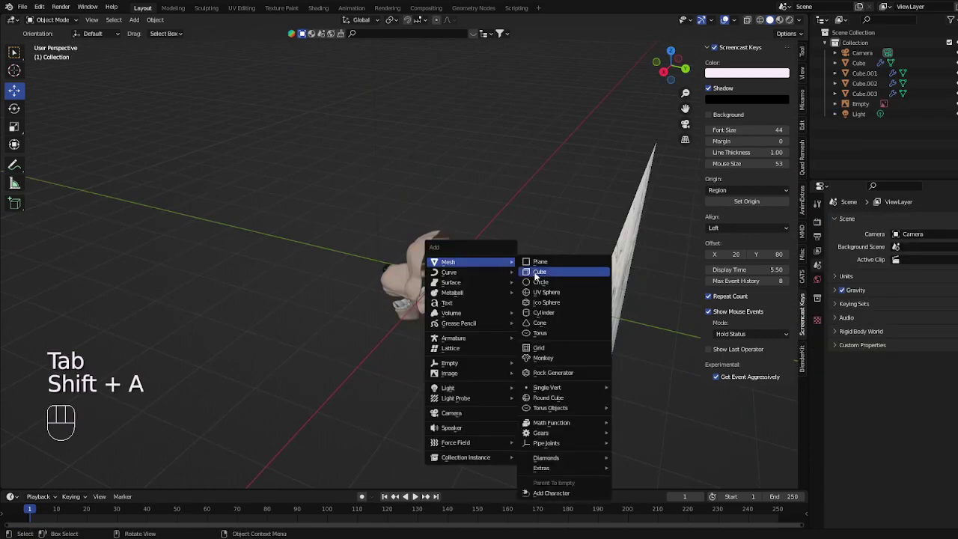
pyautogui.hotkey('ctrl', '1')
pyautogui.press('KP_1')
pyautogui.moveTo(535, 271); pyautogui.dragTo(651, 263, button='middle')
pyautogui.press('g')
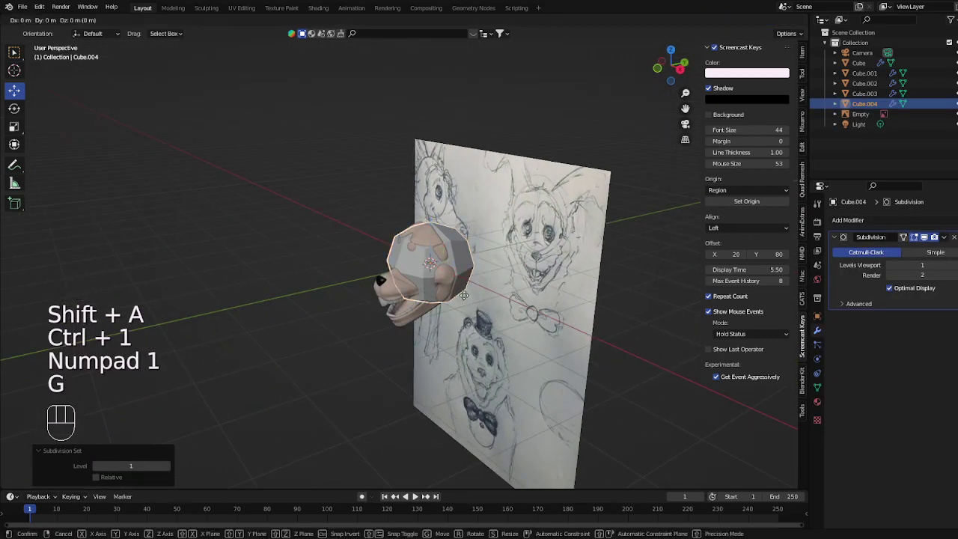
pyautogui.press('y')
pyautogui.click(671, 260)
# Apply the cube's Subdivision modifier and circle-select and delete its faces on the face side
pyautogui.click(946, 241)
pyautogui.click(922, 252)
pyautogui.press('Tab')
pyautogui.moveTo(479, 273); pyautogui.dragTo(531, 256, button='middle')
pyautogui.scroll(1, 420, 266)
pyautogui.press('3')
pyautogui.press('c')
pyautogui.rightClick(403, 275)
pyautogui.rightClick(517, 282)
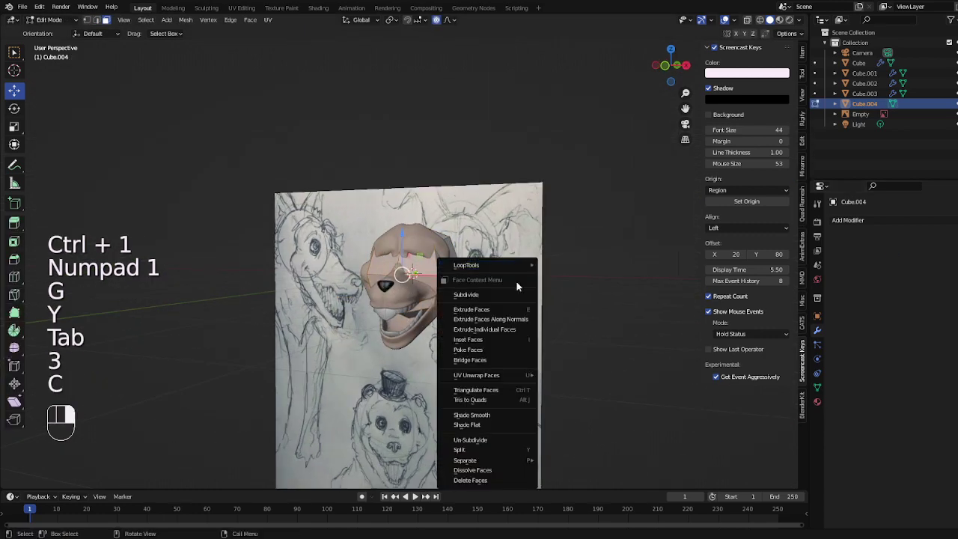
pyautogui.click(480, 482)
# Move the open-fronted shell about 0.13 m back along Y and add a level 1 subdivision to it
pyautogui.press('Tab')
pyautogui.moveTo(548, 280); pyautogui.dragTo(524, 278, button='middle')
pyautogui.press('g')
pyautogui.press('y')
pyautogui.click(519, 277)
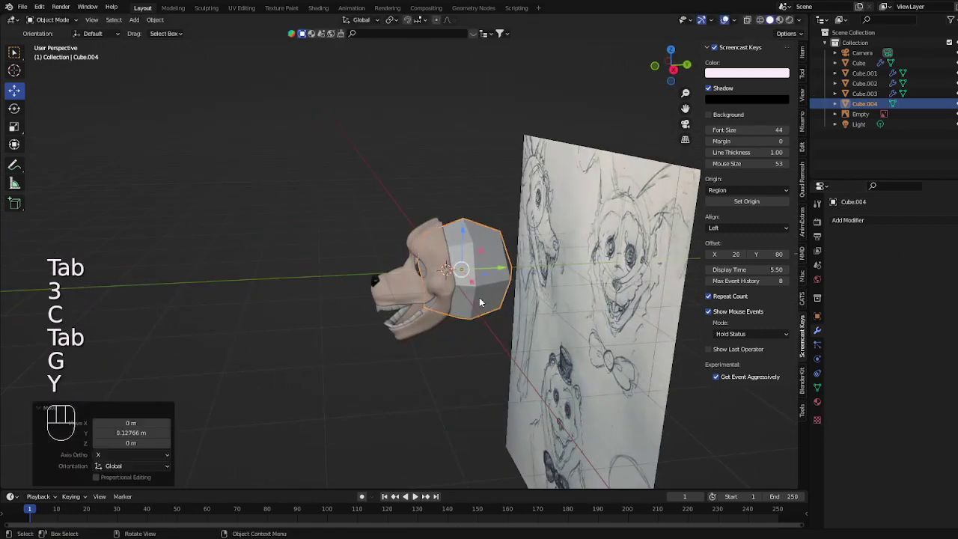
pyautogui.hotkey('ctrl', '1')
# Box-select and delete the left half of the shell's faces in front view with X-ray on
pyautogui.press('KP_1')
pyautogui.press('Tab')
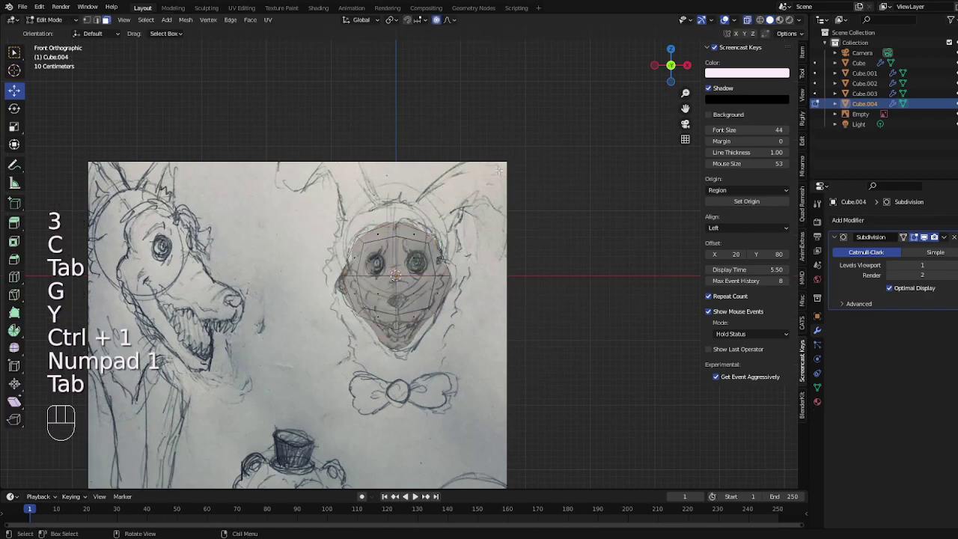
pyautogui.press('3')
pyautogui.moveTo(263, 176); pyautogui.dragTo(395, 355)
pyautogui.rightClick(496, 277)
pyautogui.click(496, 276)
# Add an X-axis Mirror modifier with Clipping above the shell's Subdivision and show the subdivision on the edit cage
pyautogui.click(848, 220)
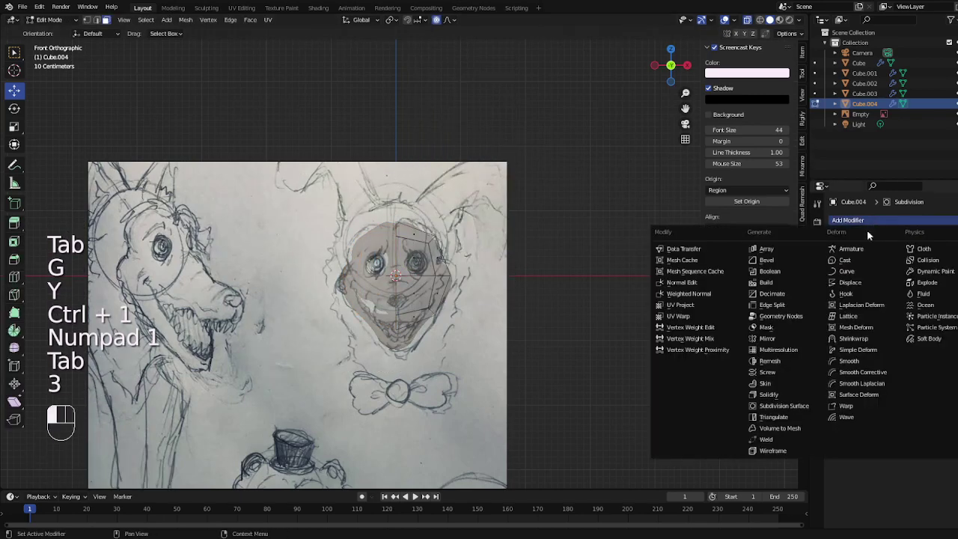
pyautogui.click(788, 340)
pyautogui.moveTo(957, 317); pyautogui.dragTo(957, 238)
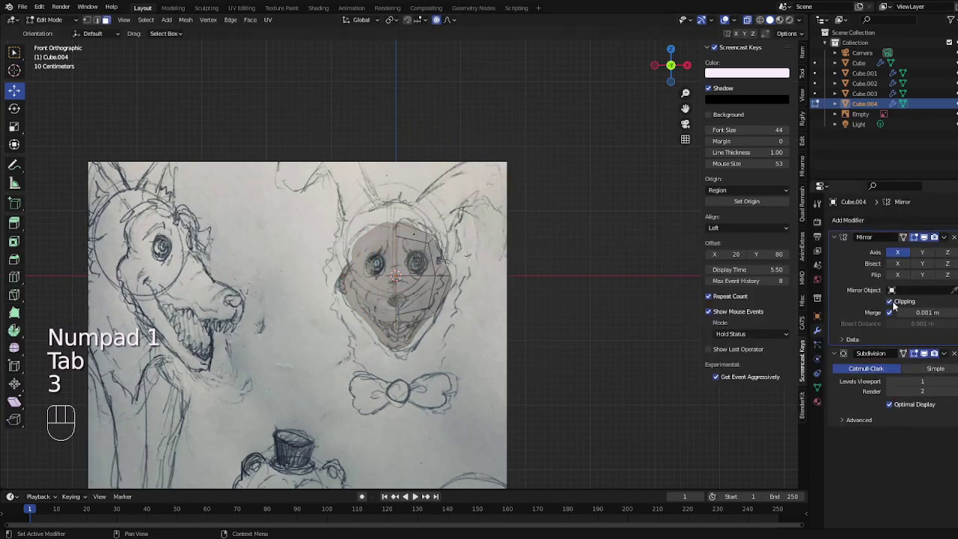
pyautogui.scroll(3, 403, 258)
pyautogui.click(903, 353)
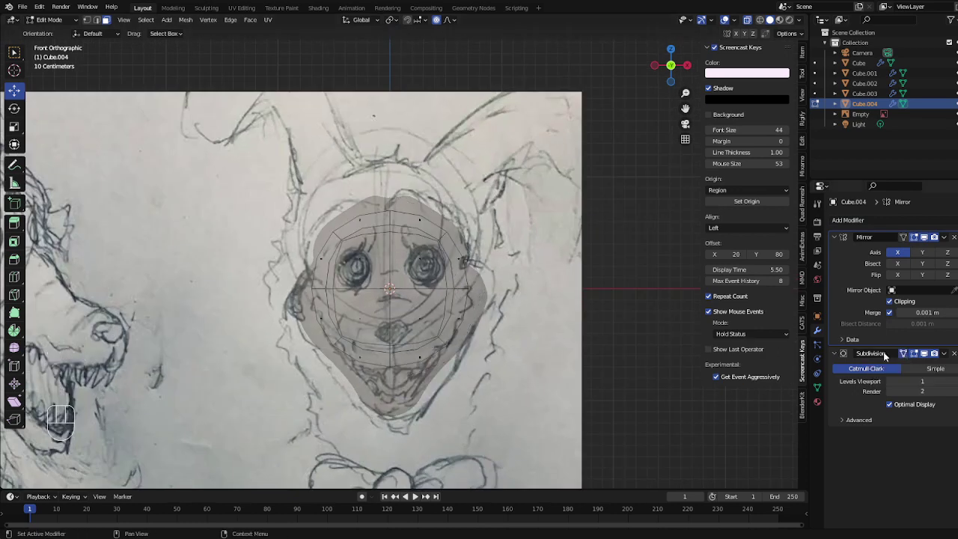
# Turn off X-ray and raise the edge at the shell's top by about 0.43 m along Z with proportional editing
pyautogui.click(748, 20)
pyautogui.moveTo(599, 203); pyautogui.dragTo(473, 218, button='middle')
pyautogui.press('2')
pyautogui.click(469, 223)
pyautogui.press('g')
pyautogui.press('z')
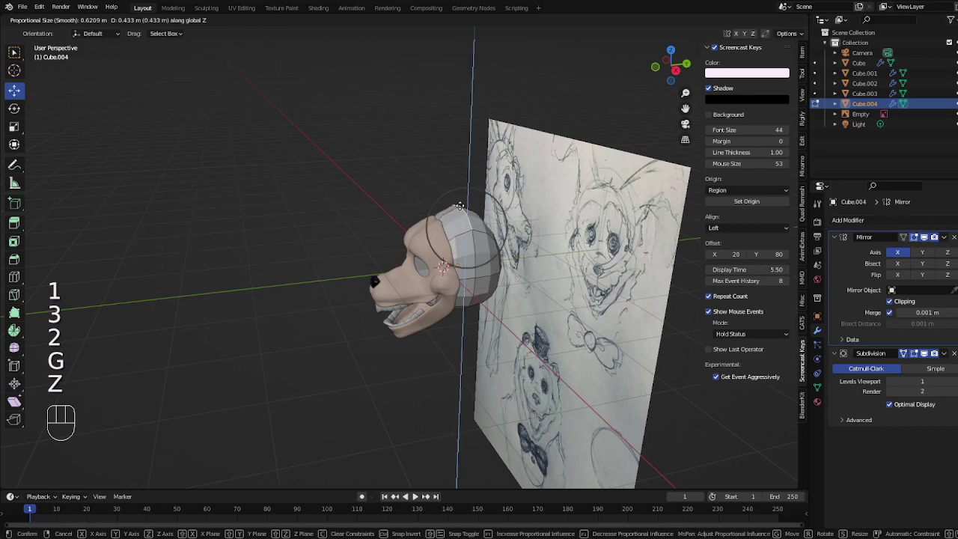
pyautogui.click(460, 206)
# Adjust the shell's front rim vertex above the forehead along Z and Y with proportional editing
pyautogui.press('1')
pyautogui.press('g')
pyautogui.press('z')
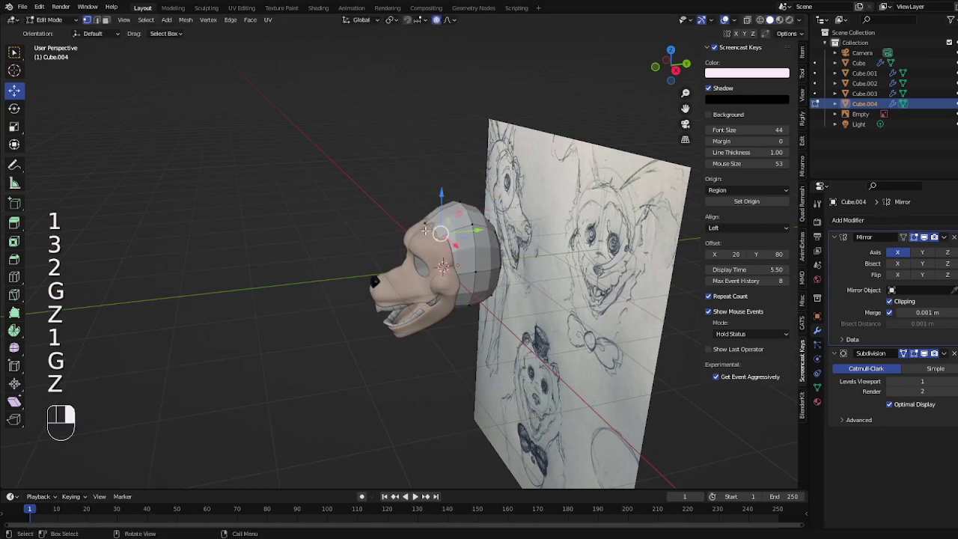
pyautogui.press('g')
pyautogui.scroll(4, 427, 225)
pyautogui.press('z')
pyautogui.click(427, 229)
pyautogui.press('g')
pyautogui.press('y')
pyautogui.click(428, 228)
pyautogui.press('Tab')
# Reshape the back of the shell by moving its edges along Z and Y with proportional editing
pyautogui.press('Tab')
pyautogui.moveTo(499, 239)
pyautogui.mouseDown(button='middle')
pyautogui.moveTo(470, 230)
pyautogui.moveTo(465, 247)
pyautogui.moveTo(518, 217)
pyautogui.moveTo(469, 299)
pyautogui.mouseUp(button='middle')
pyautogui.press('2')
pyautogui.press('g')
pyautogui.press('z')
pyautogui.click(497, 238)
pyautogui.press('Tab')
pyautogui.press('Tab')
pyautogui.press('g')
pyautogui.press('y')
pyautogui.click(522, 218)
pyautogui.press('Tab')
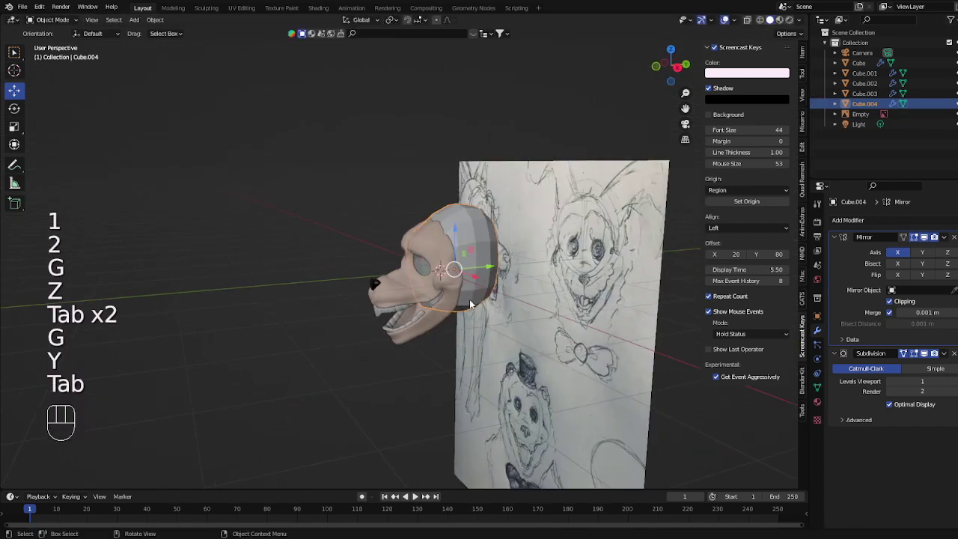
# Move the shell's rear edge along Z with proportional editing to round out the back of the head
pyautogui.scroll(1, 469, 299)
pyautogui.press('Tab')
pyautogui.moveTo(506, 250)
pyautogui.mouseDown(button='middle')
pyautogui.moveTo(533, 243)
pyautogui.moveTo(545, 261)
pyautogui.moveTo(558, 256)
pyautogui.moveTo(472, 251)
pyautogui.mouseUp(button='middle')
pyautogui.press('g')
pyautogui.press('z')
pyautogui.click(529, 266)
pyautogui.press('Tab')
# Hide the reference sketch image and select the back-of-head shell
pyautogui.click(472, 251)
pyautogui.press('h')
pyautogui.click(486, 256)
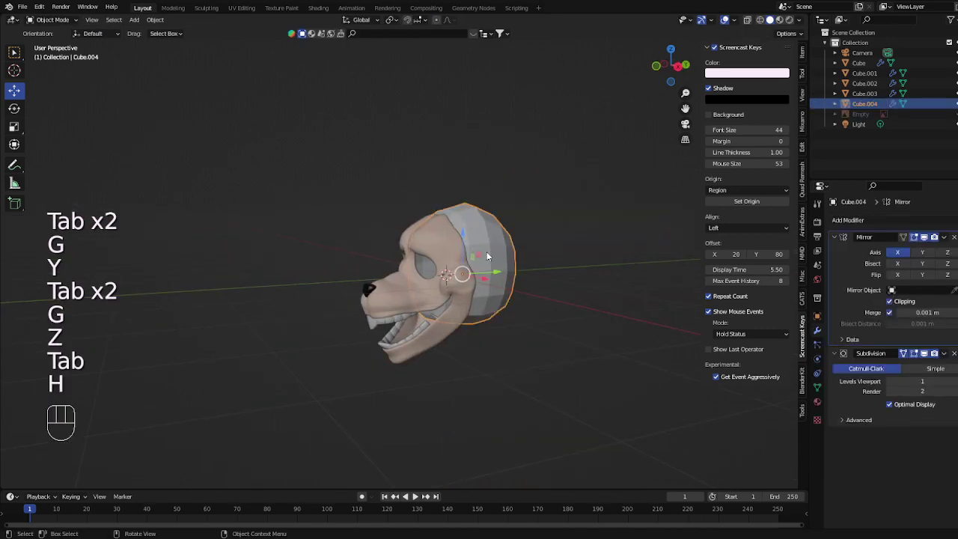
# Hide the back-of-head shell, duplicate the face mesh's rear edge loop along Y, and extrude the copy along Y into a strip
pyautogui.press('h')
pyautogui.click(461, 254)
pyautogui.press('Tab')
pyautogui.hotkey('shift', 'd')
pyautogui.press('y')
pyautogui.press('e')
pyautogui.press('y')
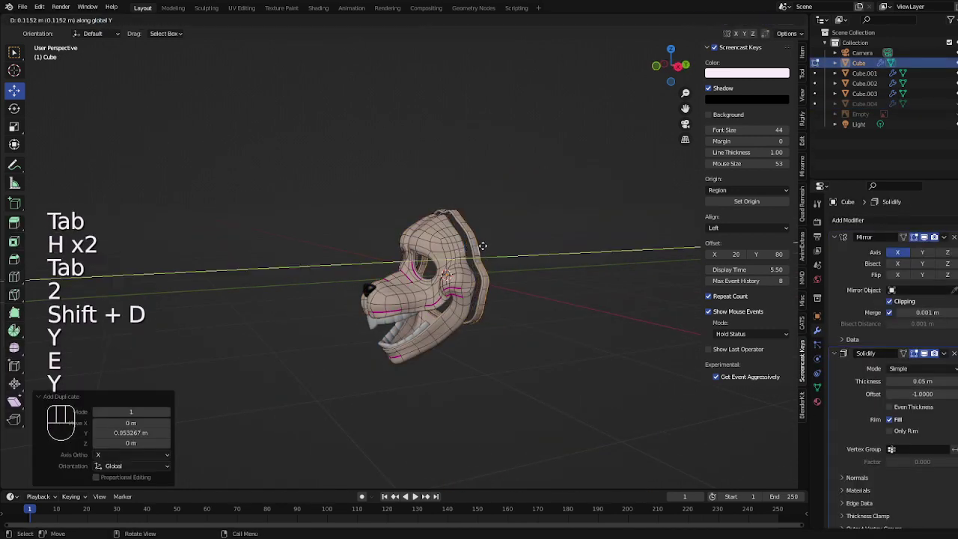
pyautogui.press('Tab')
pyautogui.keyDown('shift'); pyautogui.click(539, 239); pyautogui.keyUp('shift')
pyautogui.scroll(6, 539, 245)
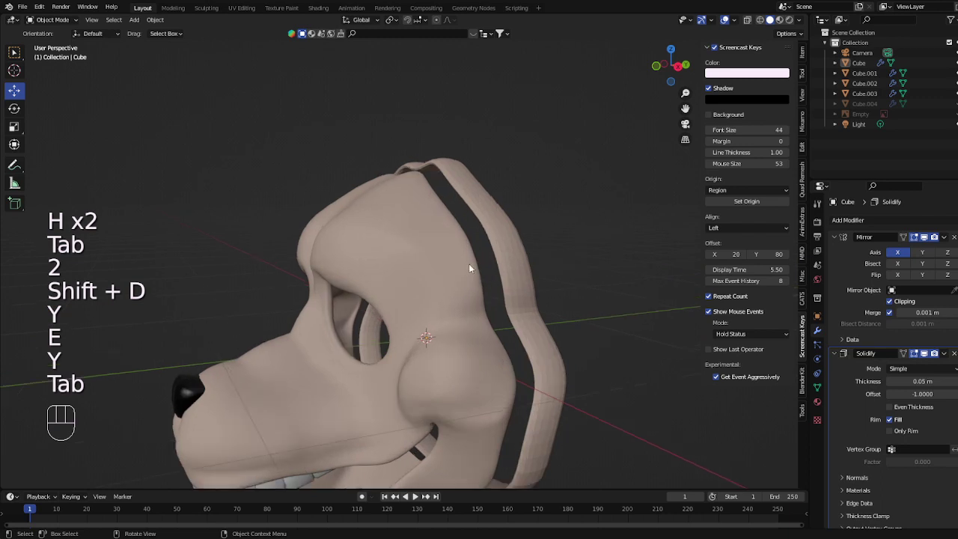
# Turn off proportional editing and move the duplicated strip's edge loop along Y
pyautogui.press('Tab')
pyautogui.press('3')
pyautogui.press('2')
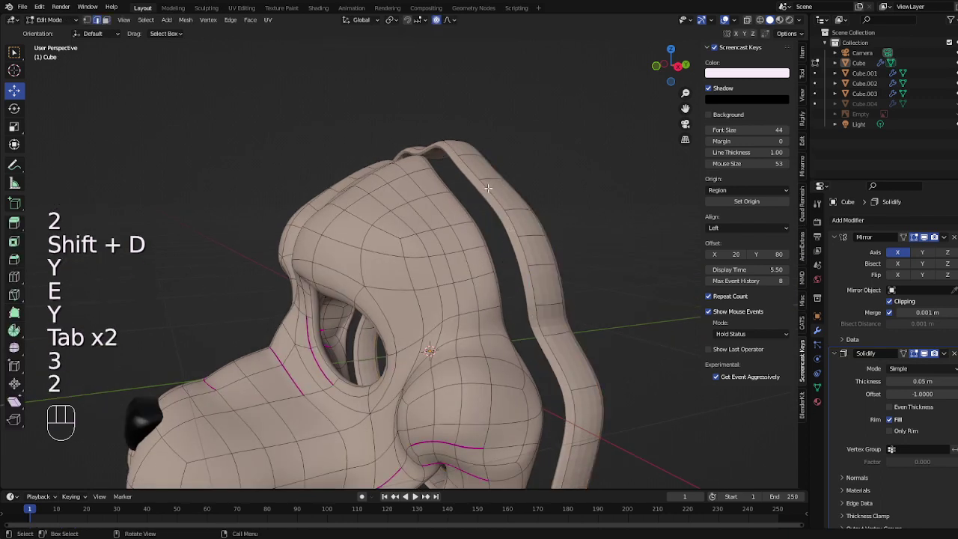
pyautogui.press('g')
pyautogui.press('y')
pyautogui.rightClick(464, 51)
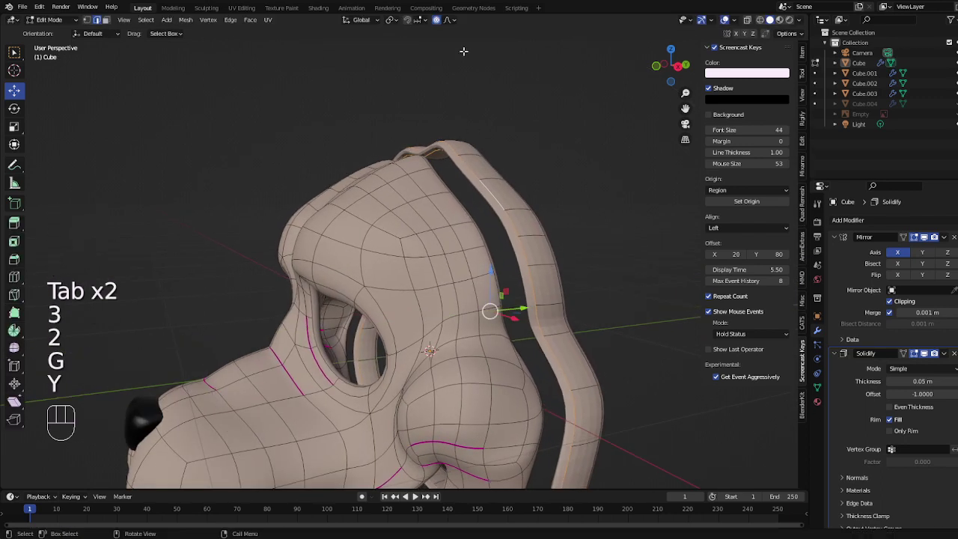
pyautogui.click(438, 22)
pyautogui.press('g')
pyautogui.press('y')
pyautogui.click(517, 172)
pyautogui.press('Tab')
pyautogui.scroll(-2, 528, 184)
pyautogui.moveTo(543, 198); pyautogui.dragTo(629, 255, button='middle')
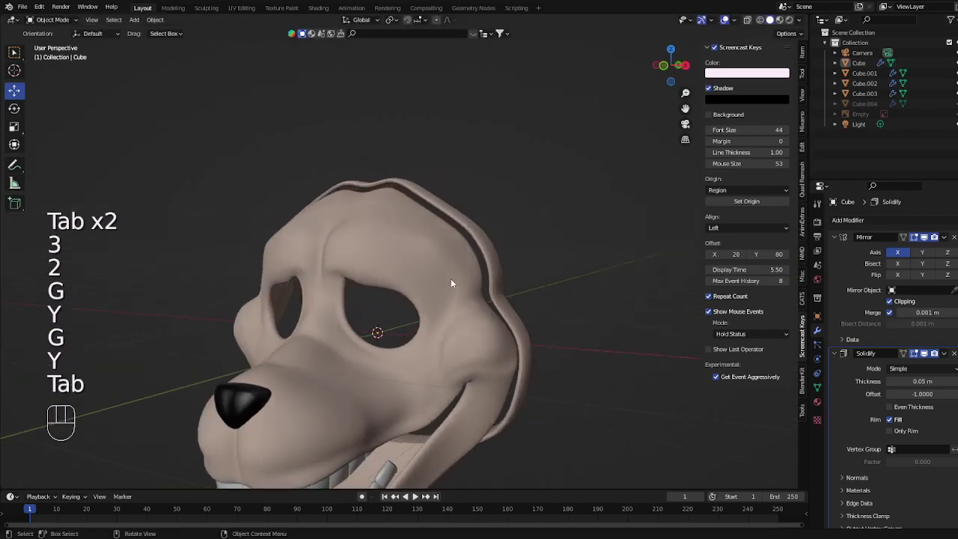
# Undo the duplicated strip and its edits back to the hidden shell
pyautogui.scroll(-3, 464, 255)
pyautogui.hotkey('ctrl', 'z')
pyautogui.hotkey('ctrl', 'z')
pyautogui.hotkey('ctrl', 'z')
pyautogui.hotkey('ctrl', 'z')
pyautogui.hotkey('ctrl', 'z')
pyautogui.hotkey('ctrl', 'z')
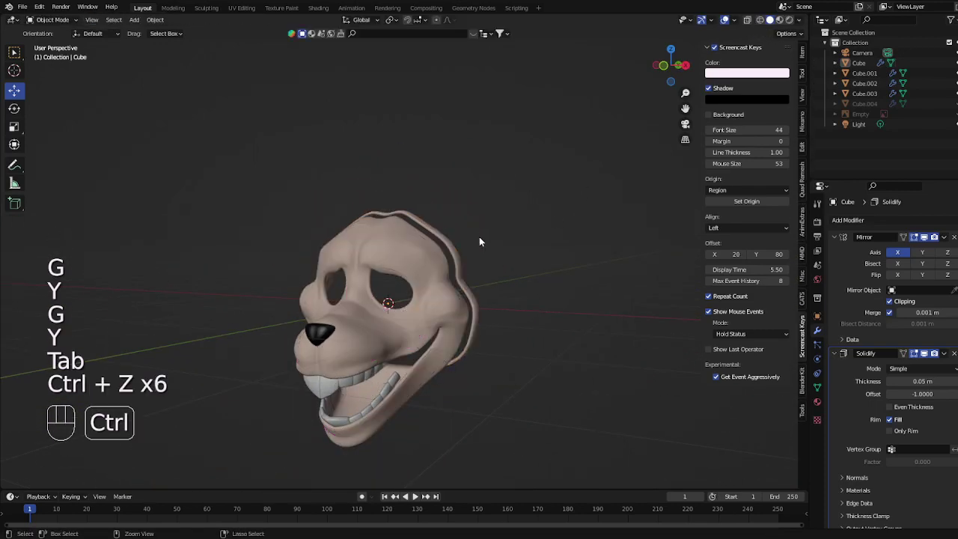
pyautogui.hotkey('ctrl', 'z')
pyautogui.hotkey('ctrl', 'z')
pyautogui.hotkey('ctrl', 'z')
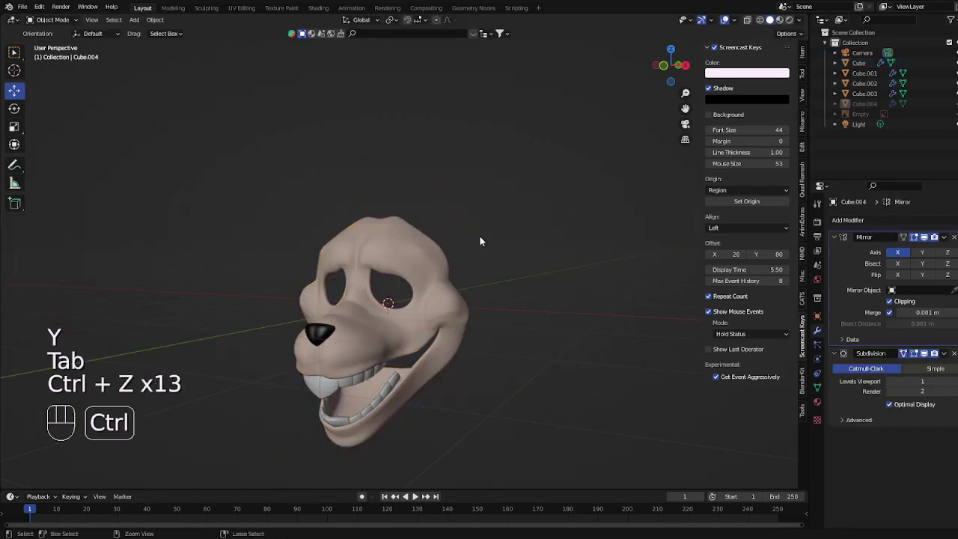
# In front view with X-ray on, move the shell's side vertices outward at eye level
pyautogui.press('Tab')
pyautogui.press('KP_1')
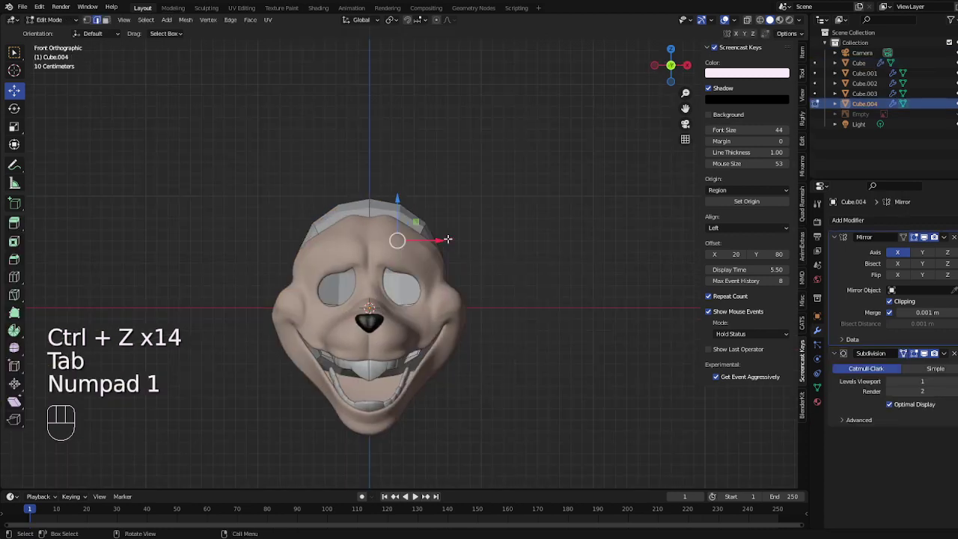
pyautogui.press('1')
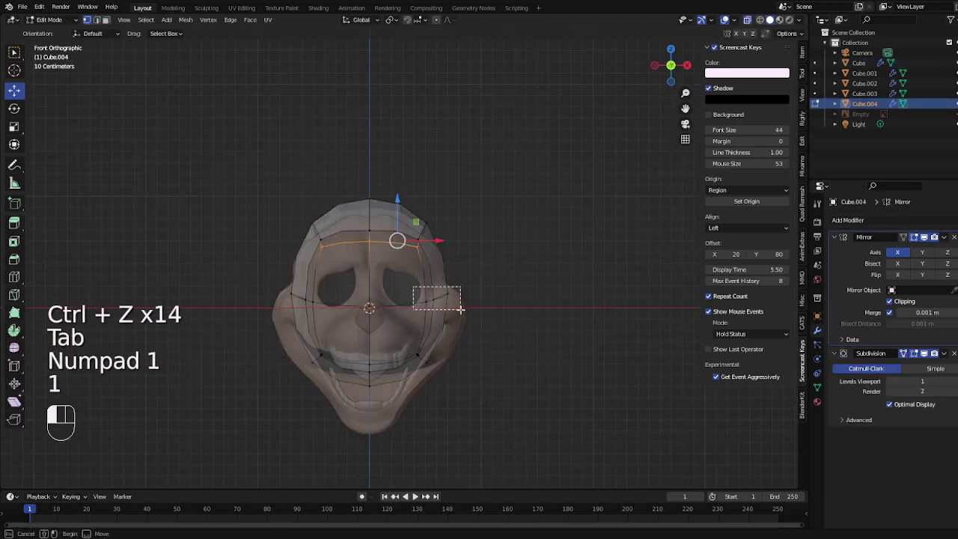
pyautogui.press('g')
pyautogui.click(473, 286)
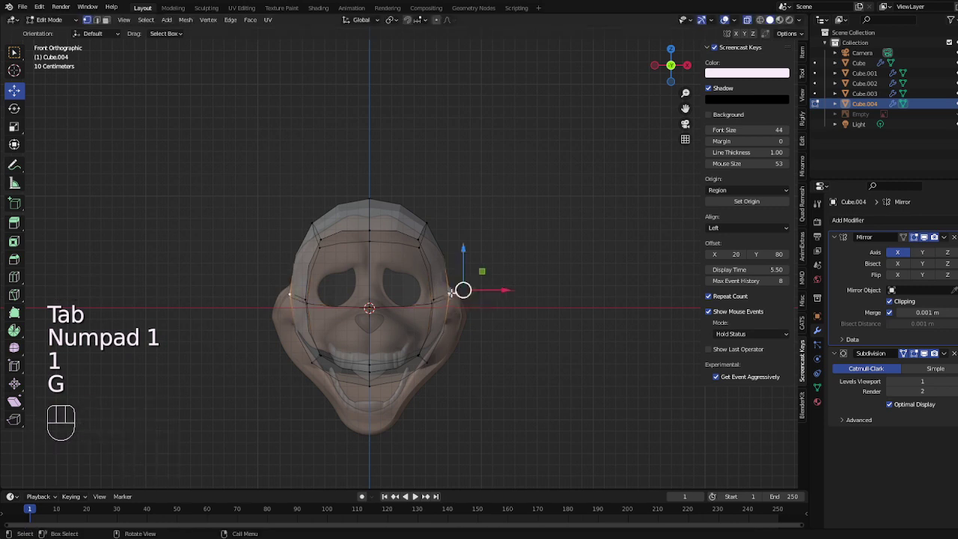
pyautogui.press('g')
pyautogui.click(501, 303)
# Add a loop cut across the shell at mouth level and lower its bottom vertices along Z with proportional editing
pyautogui.hotkey('ctrl', 'r')
pyautogui.click(441, 328)
pyautogui.rightClick(446, 36)
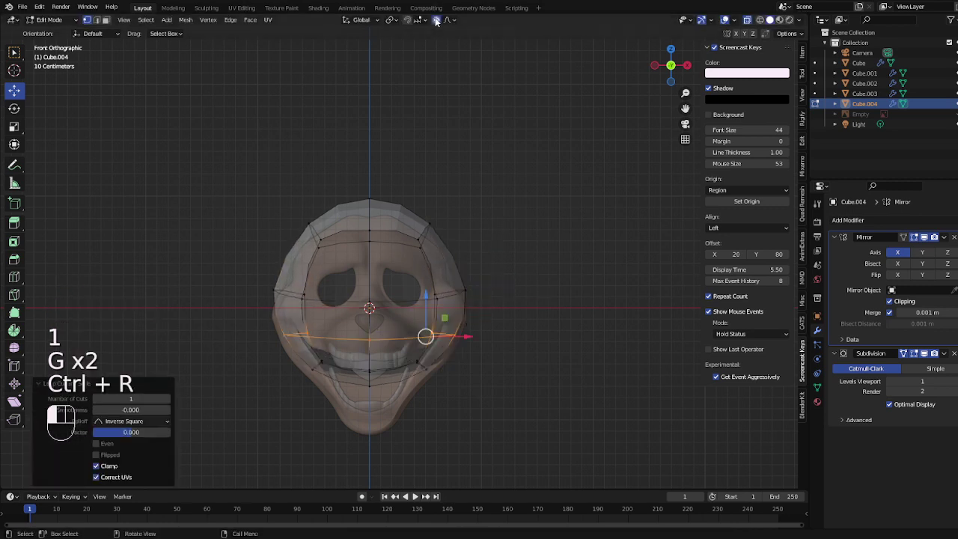
pyautogui.moveTo(381, 427); pyautogui.dragTo(381, 427)
pyautogui.press('g')
pyautogui.press('z')
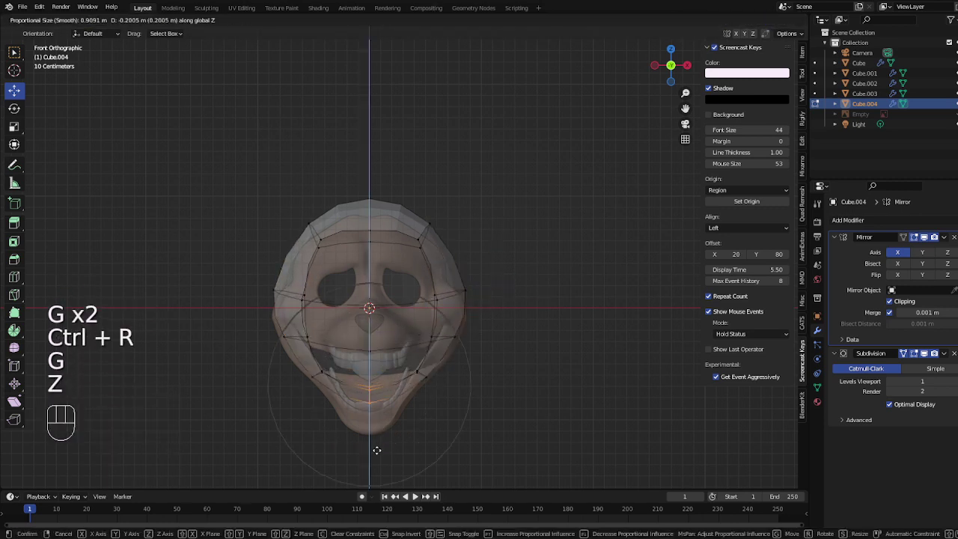
pyautogui.click(377, 452)
# Add a loop cut across the shell at nose level and adjust the side vertices beside the eyes with proportional editing
pyautogui.hotkey('ctrl', 'r')
pyautogui.click(430, 311)
pyautogui.rightClick(430, 310)
pyautogui.press('1')
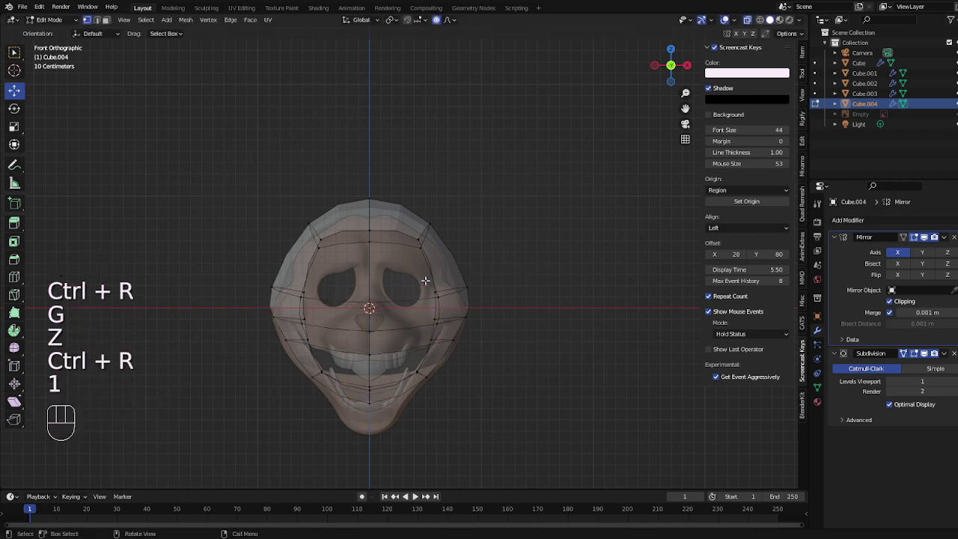
pyautogui.press('g')
pyautogui.click(433, 283)
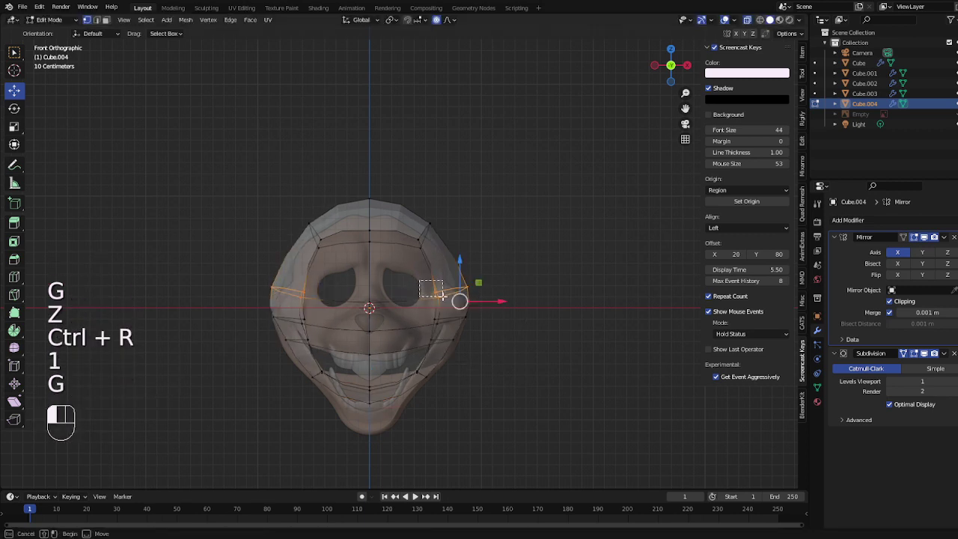
pyautogui.press('g')
pyautogui.click(434, 288)
pyautogui.moveTo(443, 297); pyautogui.dragTo(491, 300)
pyautogui.click(479, 273)
# Add a loop cut above the eyes and reshape the shell's sides, pushing the cheek edges outward with proportional editing
pyautogui.hotkey('ctrl', 'r')
pyautogui.click(465, 265)
pyautogui.rightClick(464, 264)
pyautogui.press('g')
pyautogui.click(467, 288)
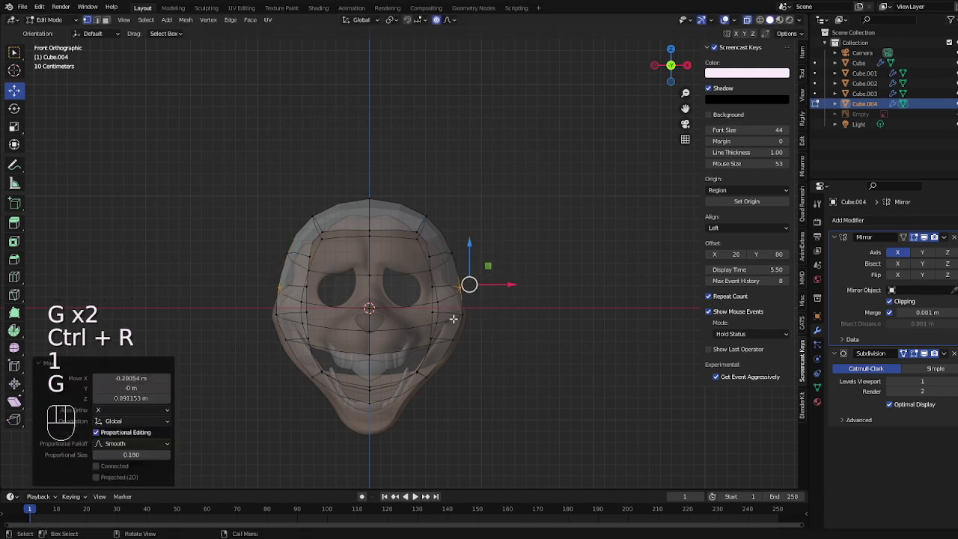
pyautogui.press('g')
pyautogui.press('g')
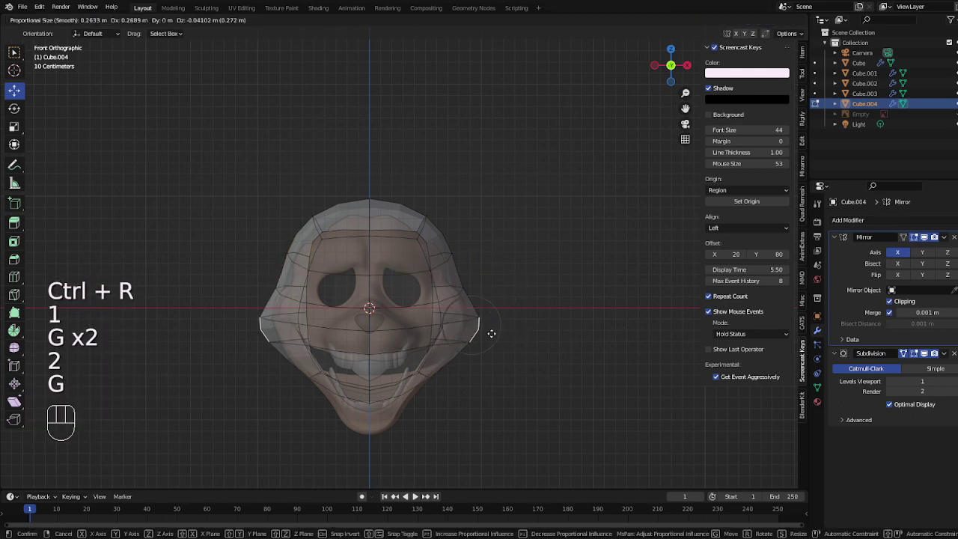
pyautogui.click(491, 333)
# Add a loop cut across the shell's lower part and move its lower side and bottom vertices to follow the jaw
pyautogui.press('1')
pyautogui.hotkey('ctrl', 'r')
pyautogui.doubleClick(426, 357)
pyautogui.press('1')
pyautogui.press('g')
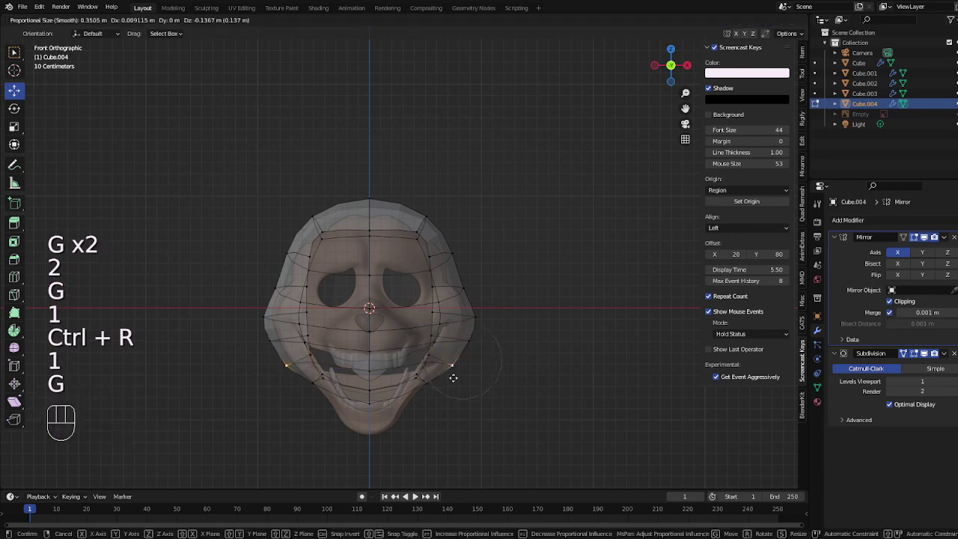
pyautogui.click(453, 378)
pyautogui.press('g')
pyautogui.click(367, 421)
pyautogui.press('g')
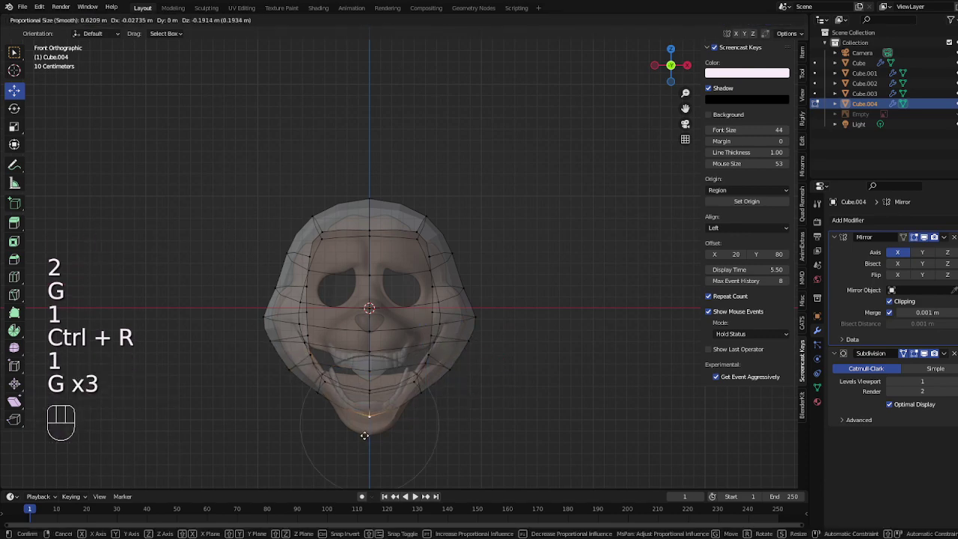
pyautogui.click(364, 436)
# Unhide the reference sketch and move the shell's upper side vertices to match the drawn head outline with proportional editing
pyautogui.press('Tab')
pyautogui.hotkey('alt', 'h')
pyautogui.click(440, 297)
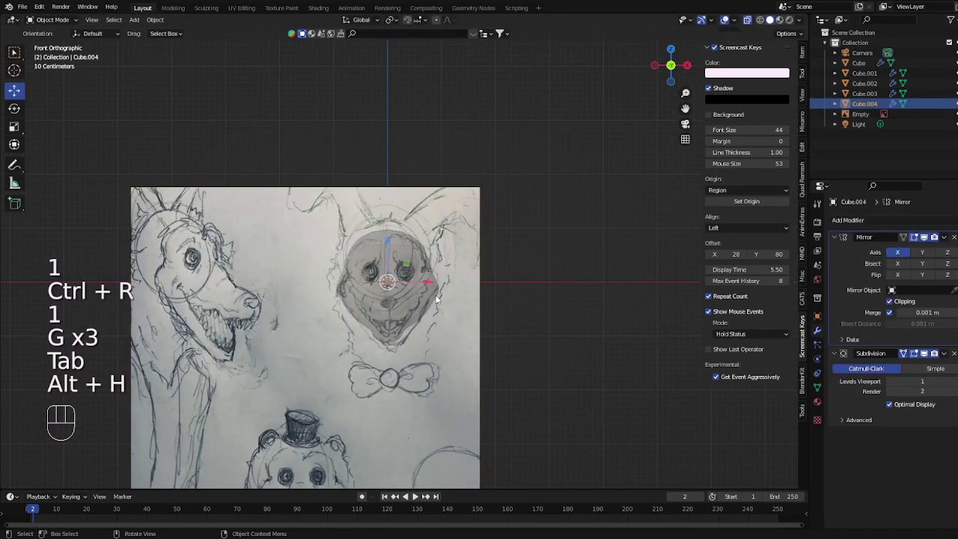
pyautogui.press('Tab')
pyautogui.scroll(3, 441, 297)
pyautogui.press('g')
pyautogui.click(451, 256)
pyautogui.press('g')
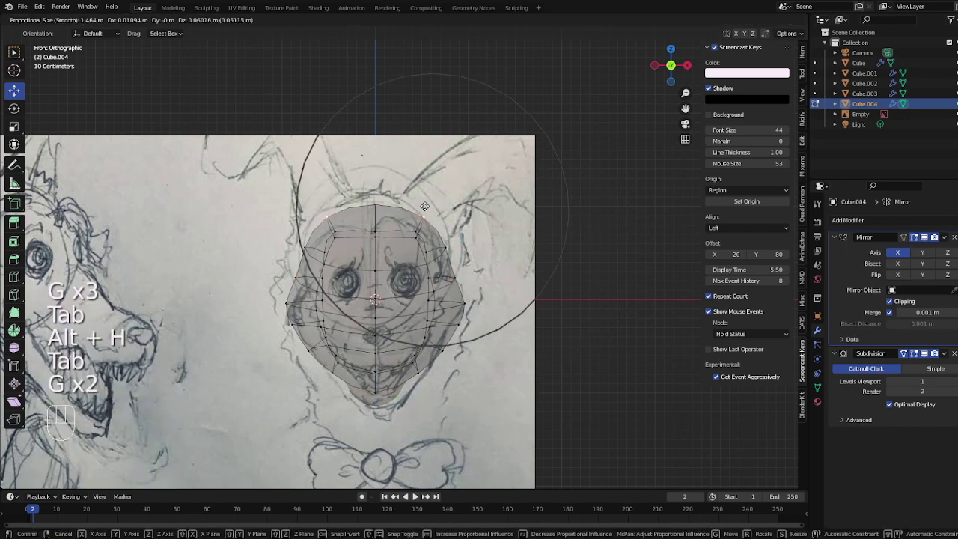
pyautogui.click(449, 252)
# Turn off X-ray and shade the back-of-head shell smooth
pyautogui.press('Tab')
pyautogui.click(747, 19)
pyautogui.rightClick(529, 62)
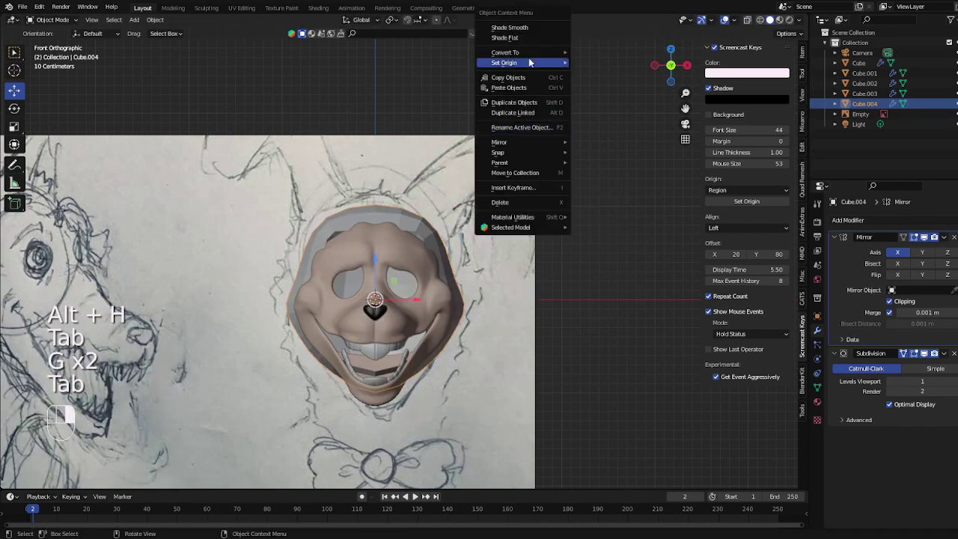
pyautogui.click(524, 28)
# Move the shell's upper front vertices inward and down behind the forehead, and adjust the rim along Y with proportional editing
pyautogui.press('Tab')
pyautogui.press('1')
pyautogui.press('g')
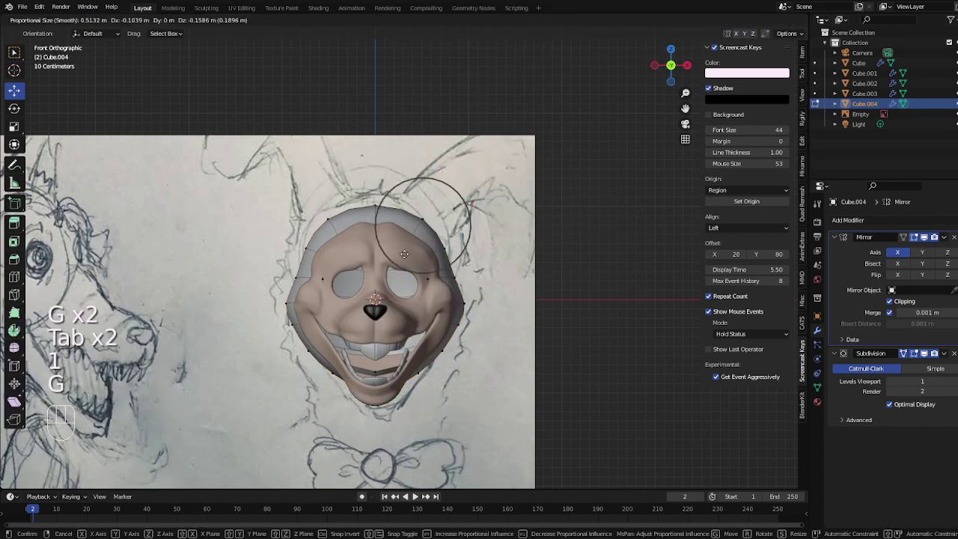
pyautogui.click(409, 264)
pyautogui.moveTo(409, 264); pyautogui.dragTo(445, 232, button='middle')
pyautogui.press('g')
pyautogui.press('y')
pyautogui.click(352, 307)
# Adjust the shell's lower side vertices and move its underside vertex along Z with proportional editing
pyautogui.press('1')
pyautogui.click(425, 317)
pyautogui.press('g')
pyautogui.moveTo(429, 316); pyautogui.dragTo(544, 308, button='middle')
pyautogui.press('Tab')
pyautogui.press('Tab')
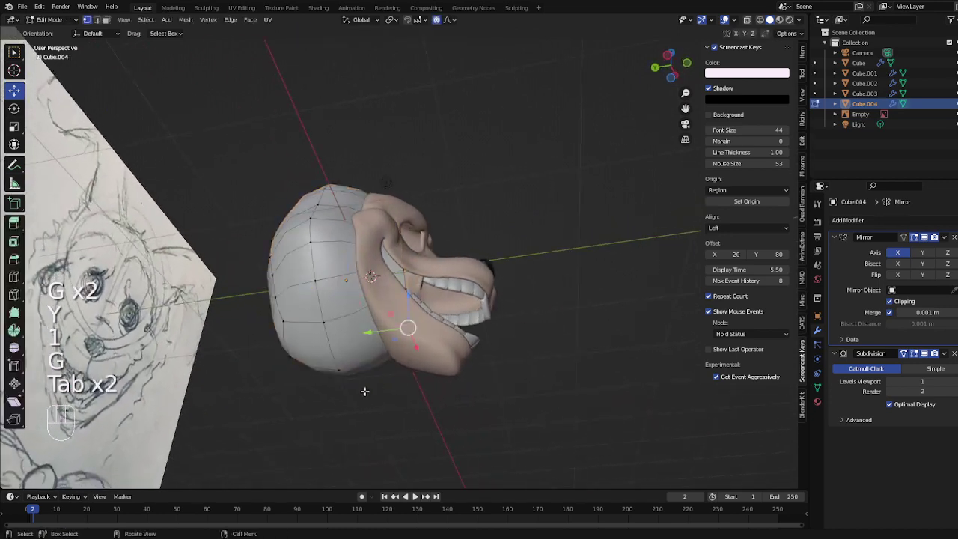
pyautogui.press('g')
pyautogui.press('z')
pyautogui.click(353, 365)
pyautogui.press('Tab')
pyautogui.scroll(-2, 355, 362)
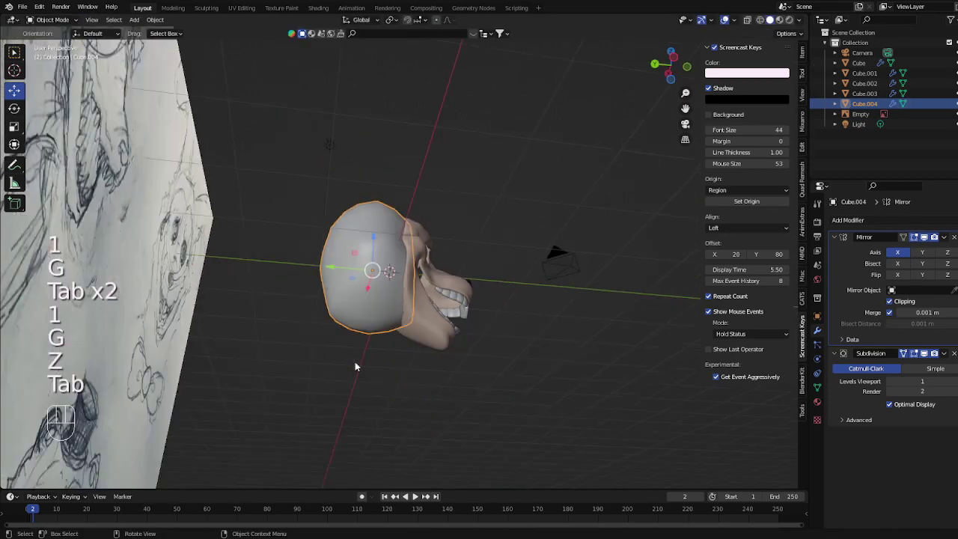
# Move the shell's lower rear vertex along Y with proportional editing to round out the back of the head
pyautogui.moveTo(355, 361); pyautogui.dragTo(94, 402, button='middle')
pyautogui.press('Tab')
pyautogui.press('1')
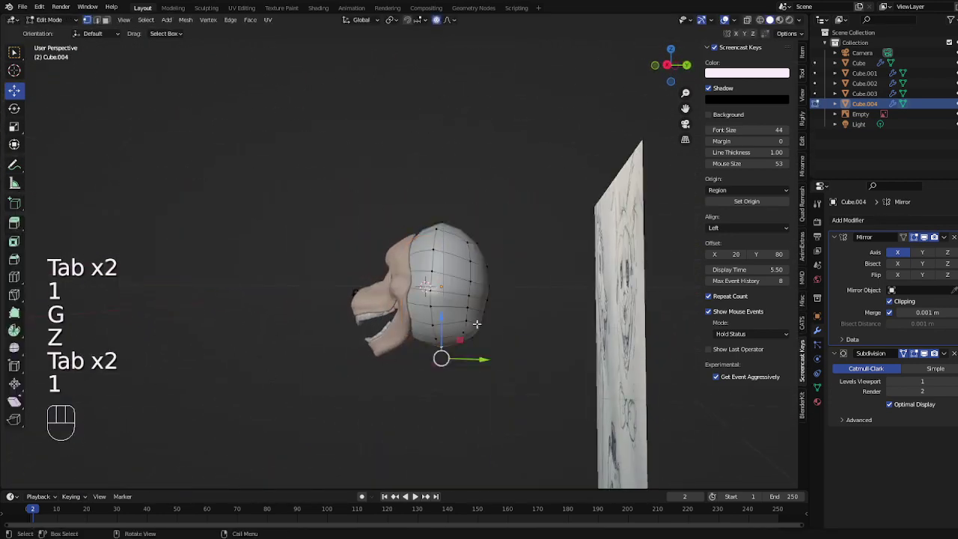
pyautogui.press('g')
pyautogui.press('y')
pyautogui.click(495, 313)
pyautogui.press('Tab')
pyautogui.moveTo(495, 313); pyautogui.dragTo(595, 307, button='middle')
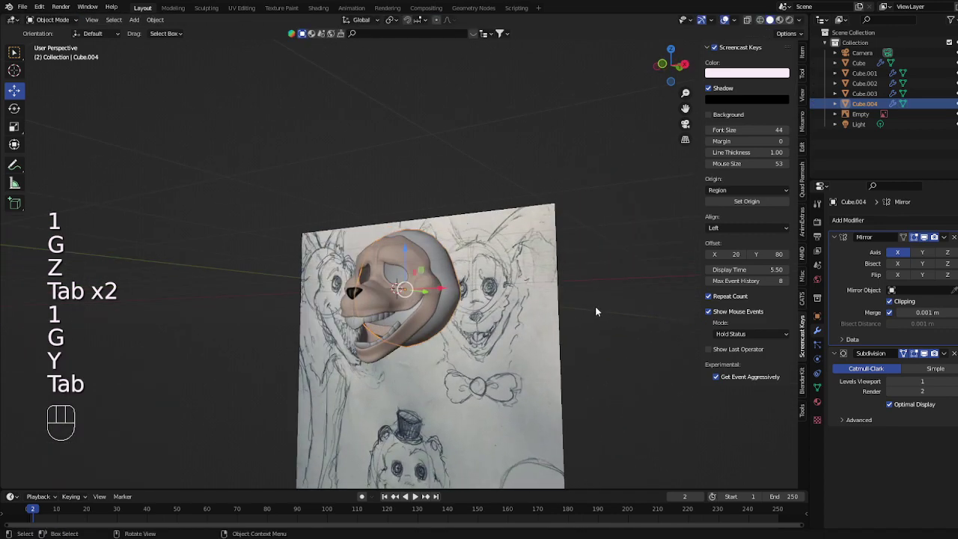
# Add a new material to the shell and give it a muted purple viewport colour with a roughness of 1.000
pyautogui.press('KP_1')
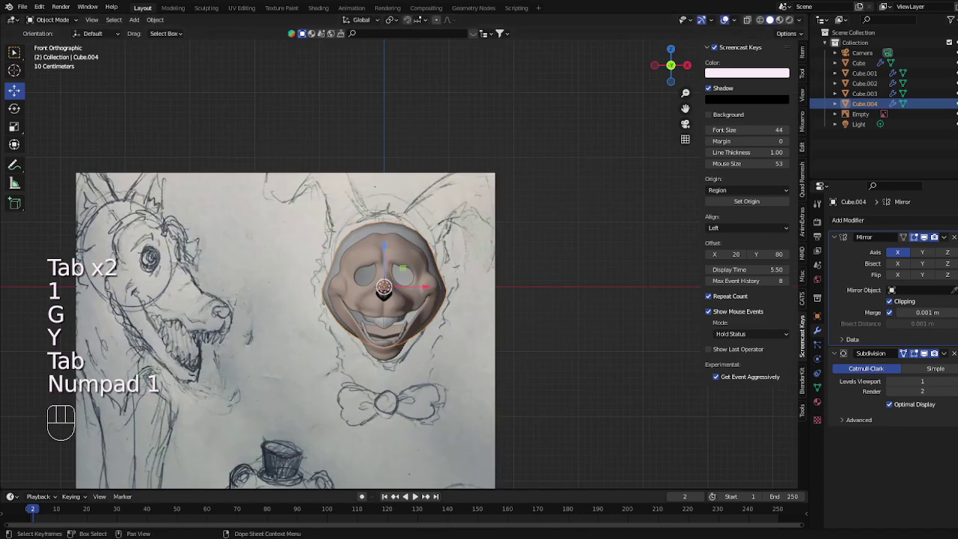
pyautogui.scroll(3, 438, 282)
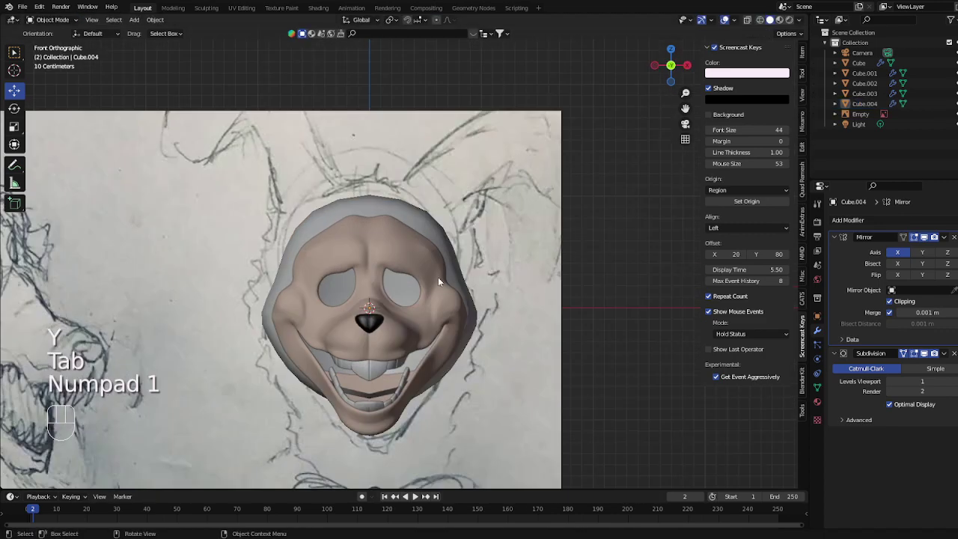
pyautogui.scroll(-2, 470, 233)
pyautogui.click(817, 402)
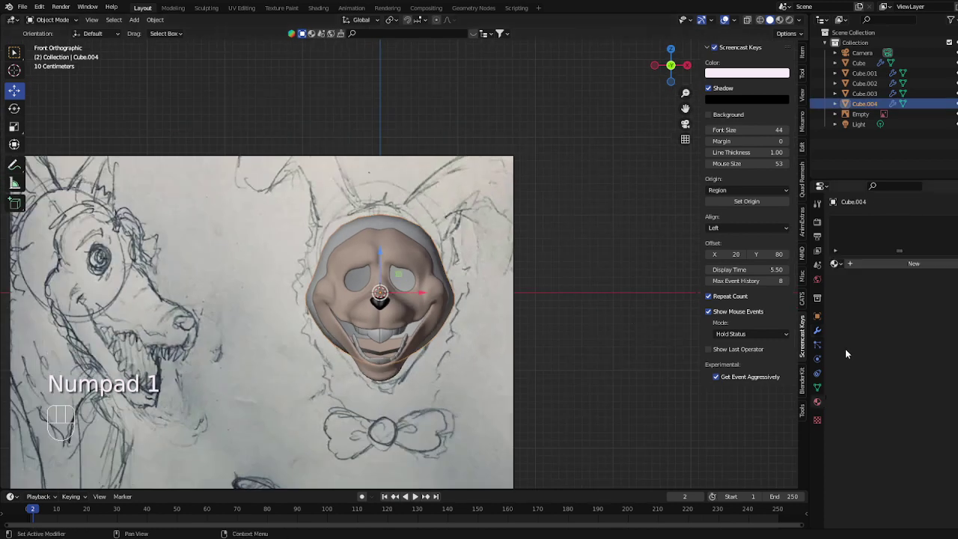
pyautogui.click(878, 264)
pyautogui.scroll(-10, 888, 395)
pyautogui.click(913, 482)
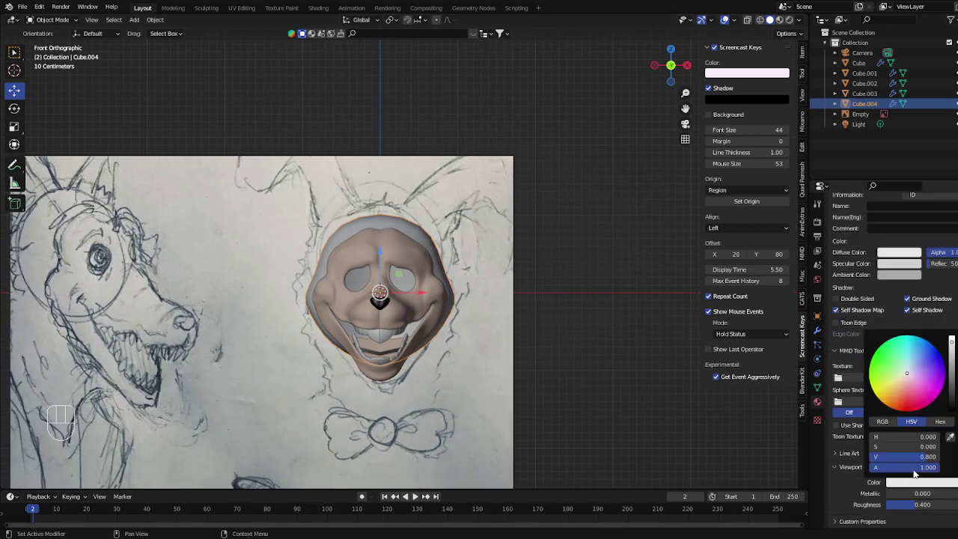
pyautogui.moveTo(915, 363); pyautogui.dragTo(914, 369)
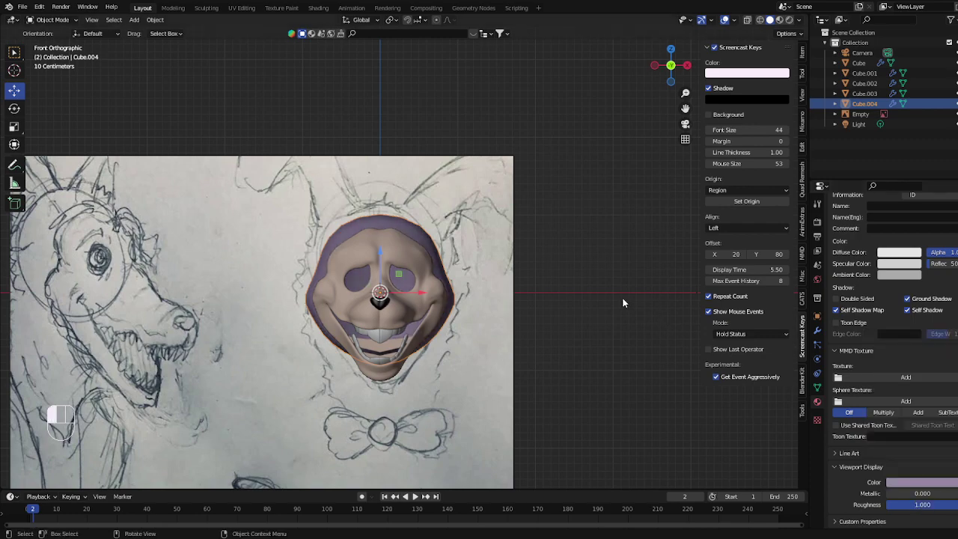
# Apply the shell's Mirror and Subdivision modifiers
pyautogui.moveTo(624, 303); pyautogui.dragTo(479, 188, button='middle')
pyautogui.press('Tab')
pyautogui.press('KP_1')
pyautogui.press('Tab')
pyautogui.click(818, 330)
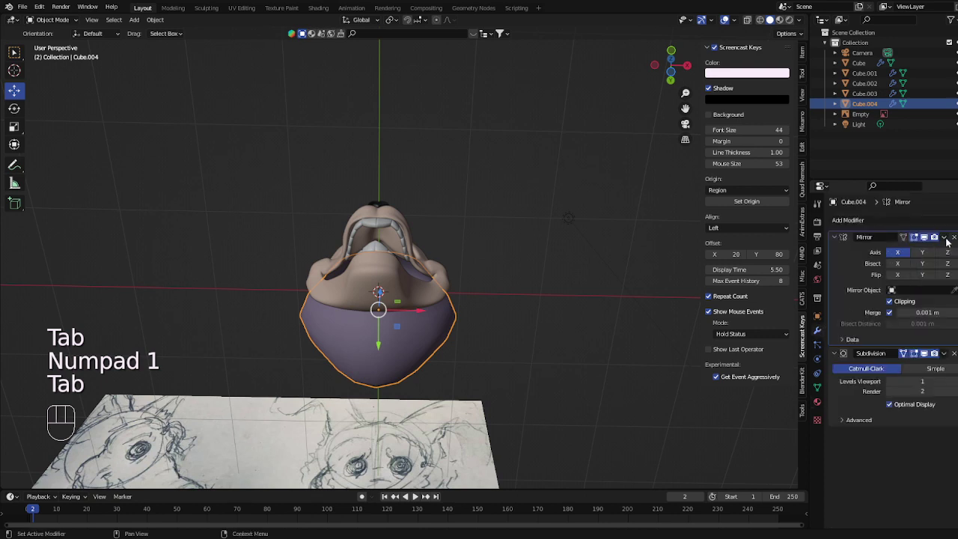
pyautogui.click(901, 249)
pyautogui.click(944, 238)
pyautogui.click(907, 255)
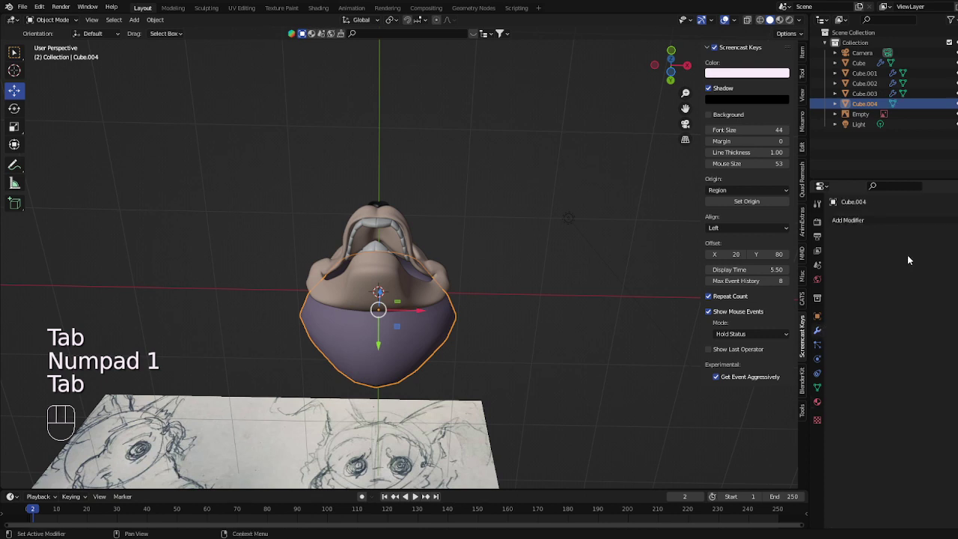
# Undo the applied modifiers to restore Mirror and Subdivision on the shell
pyautogui.press('Tab')
pyautogui.press('Tab')
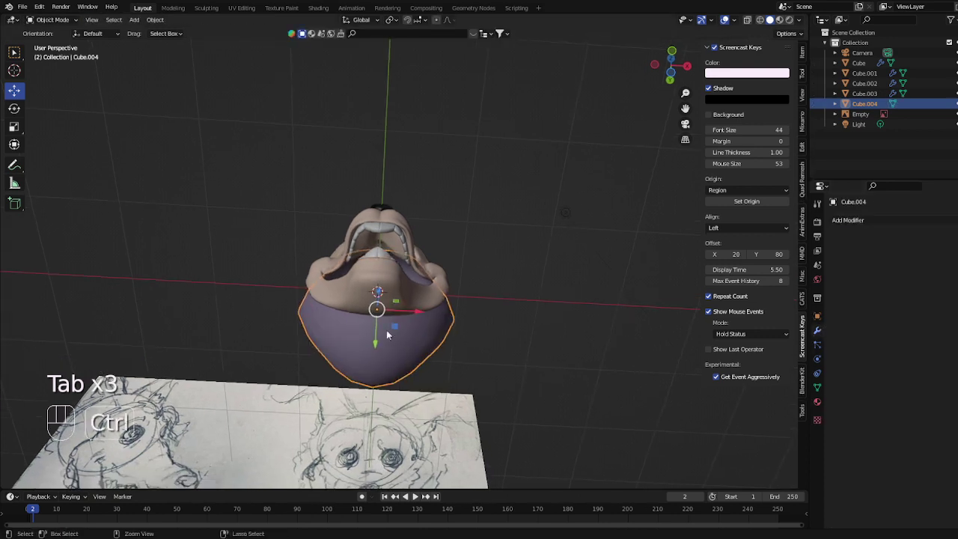
pyautogui.hotkey('ctrl', 'z')
pyautogui.hotkey('ctrl', 'z')
pyautogui.hotkey('ctrl', 'z')
pyautogui.hotkey('ctrl', 'z')
pyautogui.hotkey('ctrl', 'z')
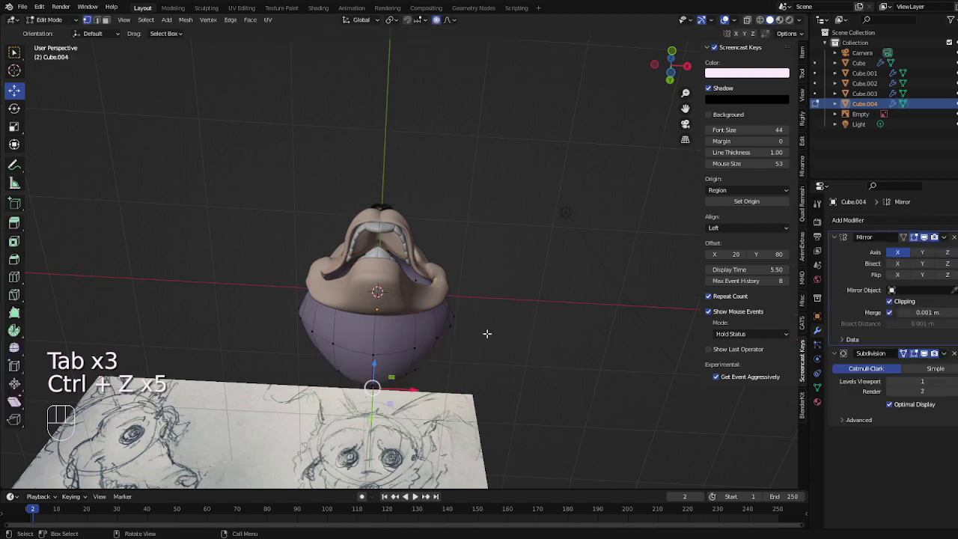
# Add two single loop cuts across the underside of the purple shell
pyautogui.press('3')
pyautogui.moveTo(485, 333); pyautogui.dragTo(396, 323, button='middle')
pyautogui.hotkey('ctrl', 'r')
pyautogui.click(396, 323)
pyautogui.click(395, 324)
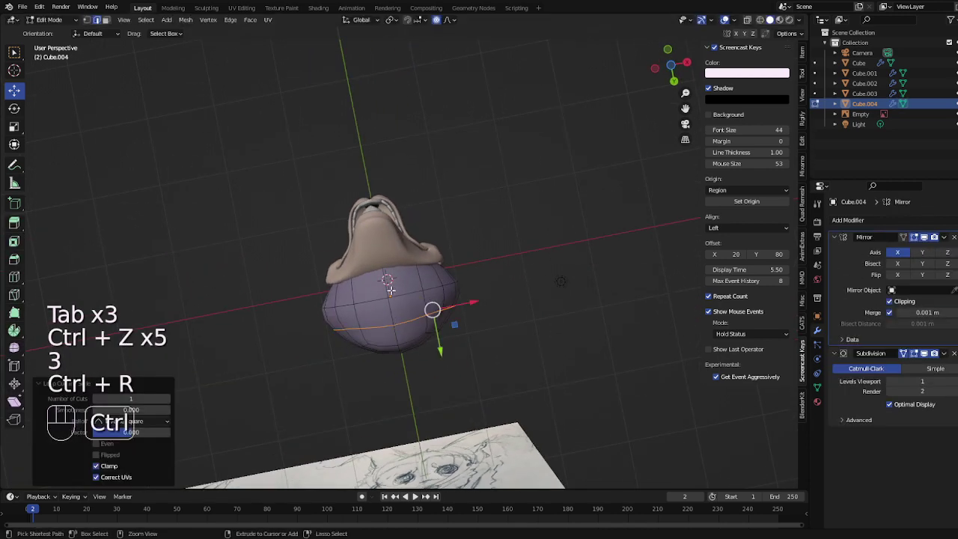
pyautogui.hotkey('ctrl', 'r')
pyautogui.click(390, 286)
pyautogui.click(390, 286)
# Scale the shell's front underside edge along X and move it along Z with proportional editing
pyautogui.press('3')
pyautogui.press('2')
pyautogui.press('s')
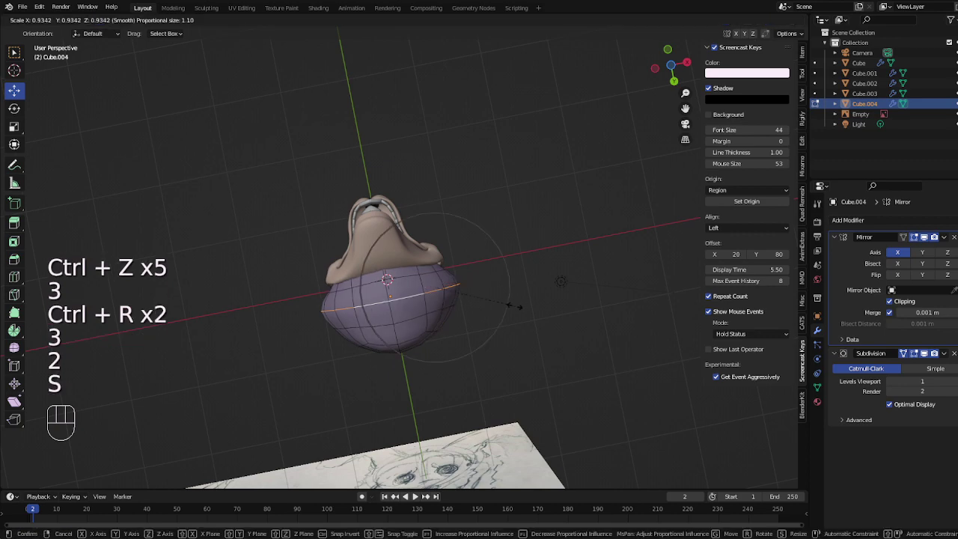
pyautogui.press('x')
pyautogui.click(507, 310)
pyautogui.press('g')
pyautogui.press('x')
pyautogui.press('z')
pyautogui.click(490, 310)
# Select all of the shell's vertices and smooth them
pyautogui.press('Tab')
pyautogui.moveTo(444, 310); pyautogui.dragTo(525, 317, button='middle')
pyautogui.press('Tab')
pyautogui.press('a')
pyautogui.press('1')
pyautogui.rightClick(539, 283)
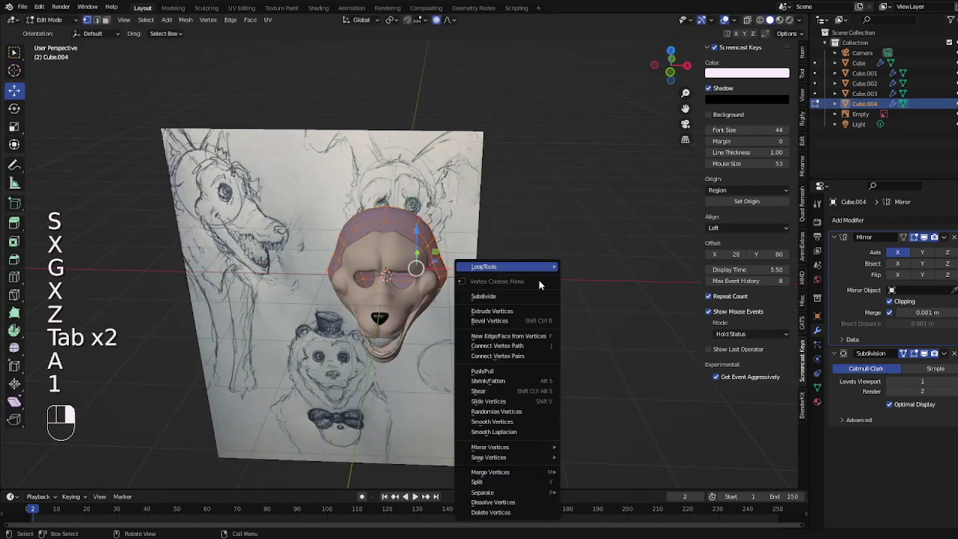
pyautogui.click(503, 422)
# Fatten the whole shell by about 0.018 m with Shrink/Fatten in the front view
pyautogui.press('Tab')
pyautogui.press('KP_1')
pyautogui.press('Tab')
pyautogui.scroll(3, 479, 321)
pyautogui.hotkey('alt', 's')
pyautogui.click(492, 281)
pyautogui.press('1')
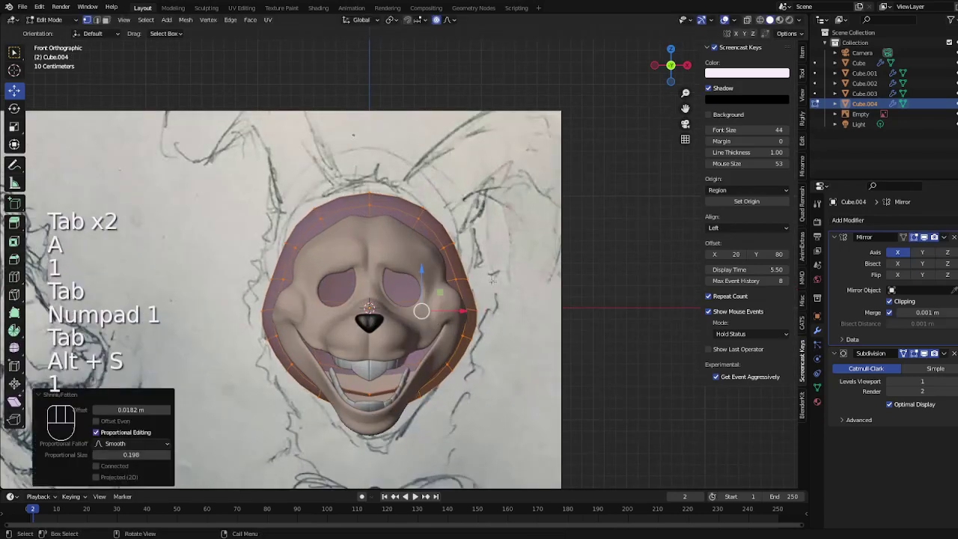
# Move the shell's side vertex inward and the upper side vertex outward by about 0.073 m along X with proportional editing
pyautogui.press('2')
pyautogui.press('1')
pyautogui.click(470, 279)
pyautogui.press('g')
pyautogui.click(449, 237)
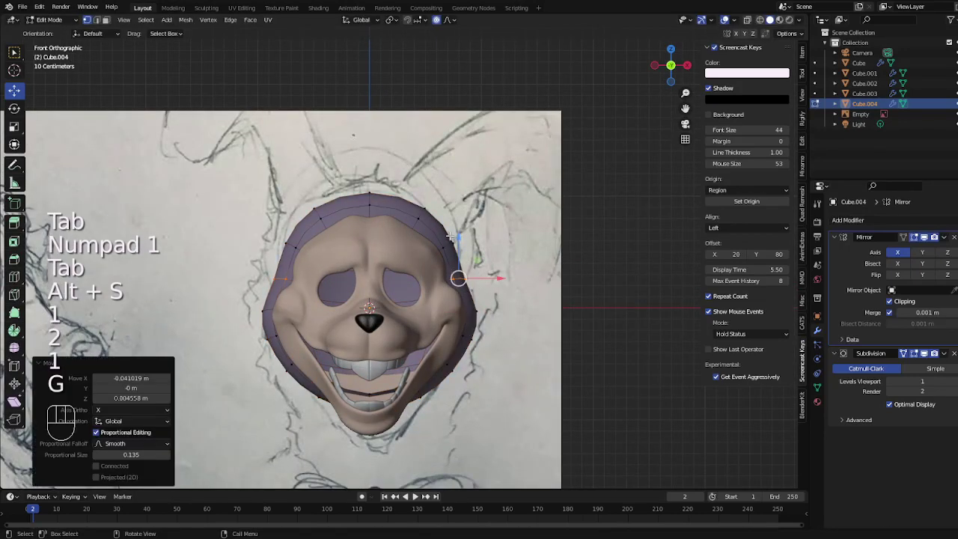
pyautogui.press('g')
pyautogui.scroll(-4, 453, 235)
pyautogui.click(459, 232)
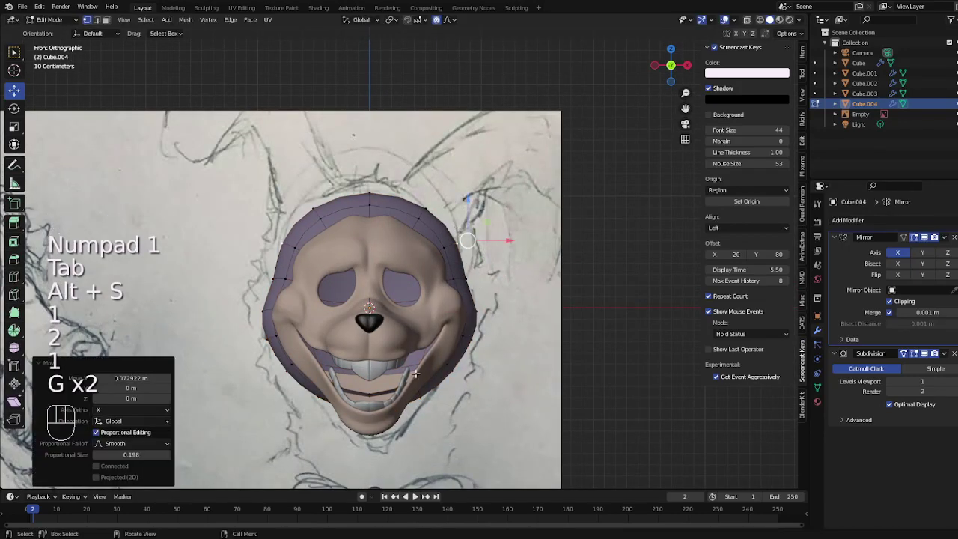
# Select the shell's underside faces, extrude them downward as a neck, and rotate the extruded faces about -20° in the front view
pyautogui.moveTo(416, 373); pyautogui.dragTo(460, 272, button='middle')
pyautogui.press('3')
pyautogui.press('c')
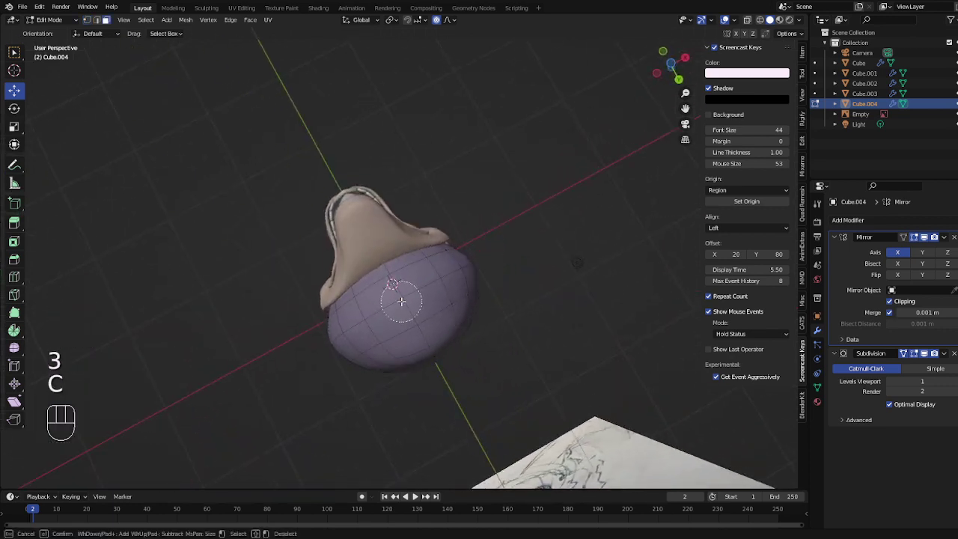
pyautogui.moveTo(401, 301); pyautogui.dragTo(403, 305)
pyautogui.scroll(-3, 416, 274)
pyautogui.press('KP_1')
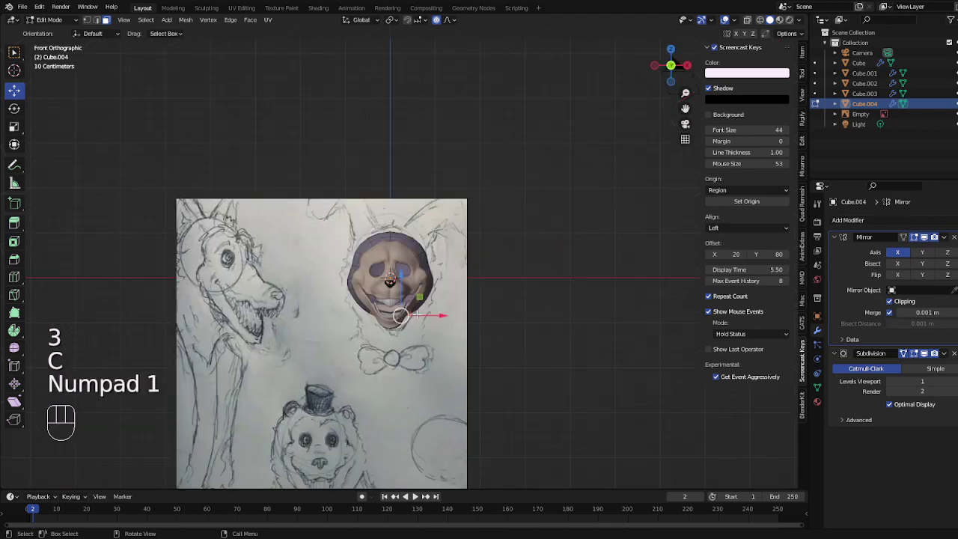
pyautogui.press('e')
pyautogui.press('g')
pyautogui.click(459, 329)
pyautogui.press('r')
pyautogui.click(458, 304)
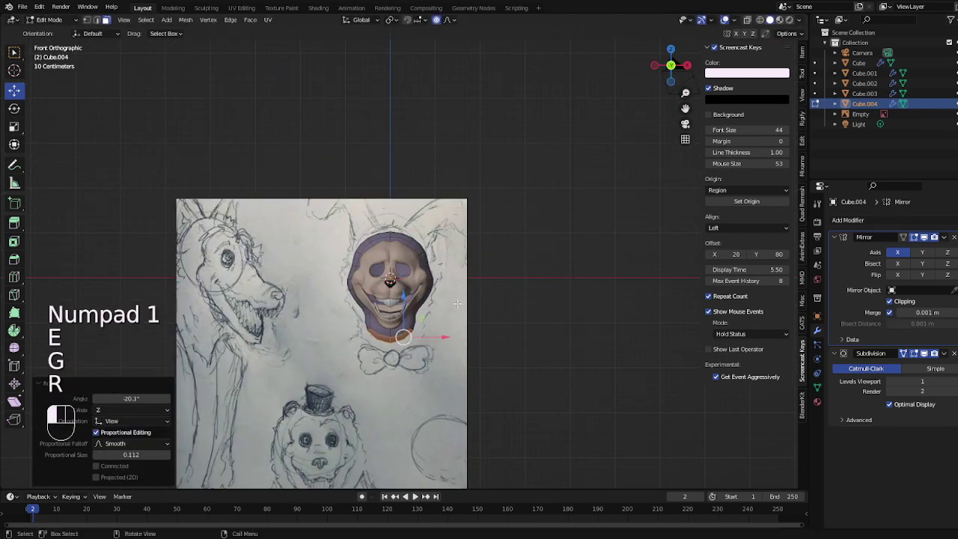
# Reposition the neck's bottom faces, extrude them about 0.40 m, and move the new section downward
pyautogui.press('g')
pyautogui.click(462, 298)
pyautogui.keyDown('shift'); pyautogui.moveTo(465, 325); pyautogui.dragTo(461, 246, button='middle'); pyautogui.keyUp('shift')
pyautogui.scroll(3, 461, 247)
pyautogui.press('e')
pyautogui.click(475, 274)
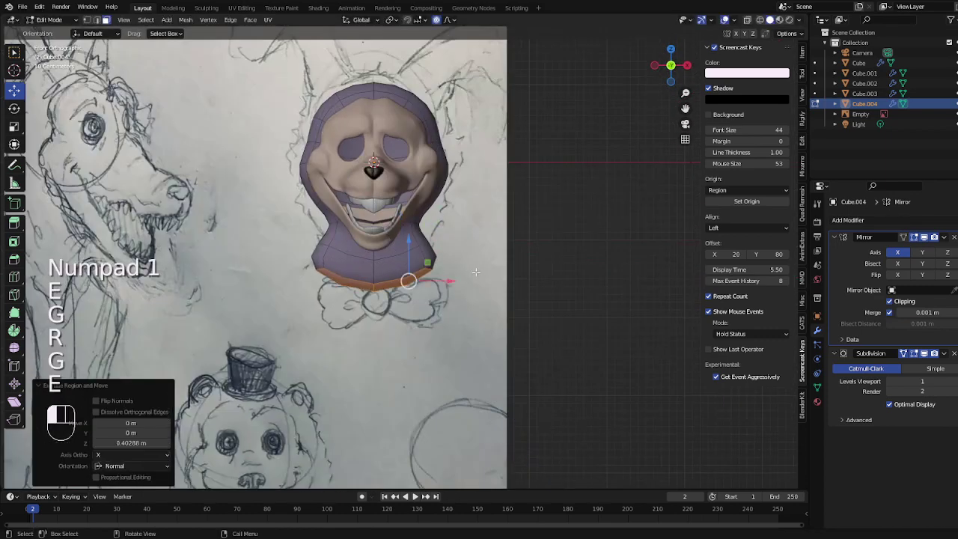
pyautogui.press('g')
pyautogui.click(516, 310)
# Delete the faces closing the neck's lower end and adjust the neck's side edge
pyautogui.press('3')
pyautogui.rightClick(523, 380)
pyautogui.click(479, 511)
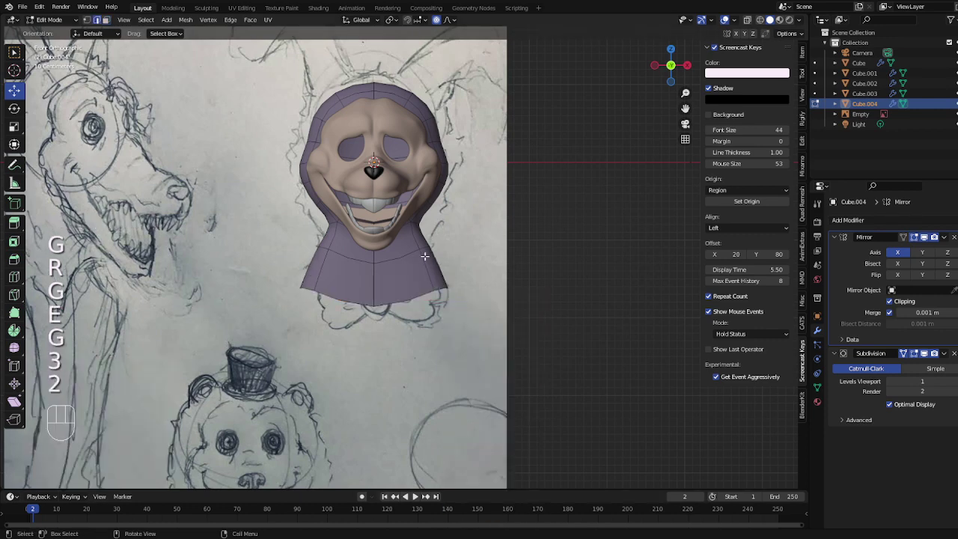
pyautogui.press('g')
pyautogui.click(475, 278)
# Smooth the neck's vertices, including its lower ring, and raise that ring by about 0.046 m
pyautogui.press('1')
pyautogui.rightClick(515, 249)
pyautogui.click(491, 396)
pyautogui.press('3')
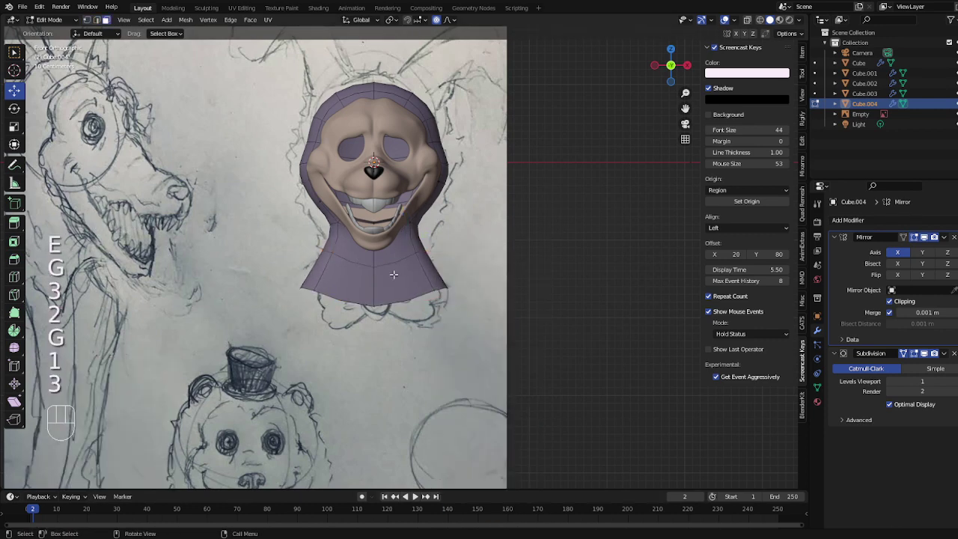
pyautogui.keyDown('alt'); pyautogui.click(429, 276); pyautogui.keyUp('alt')
pyautogui.press('1')
pyautogui.rightClick(485, 418)
pyautogui.click(485, 390)
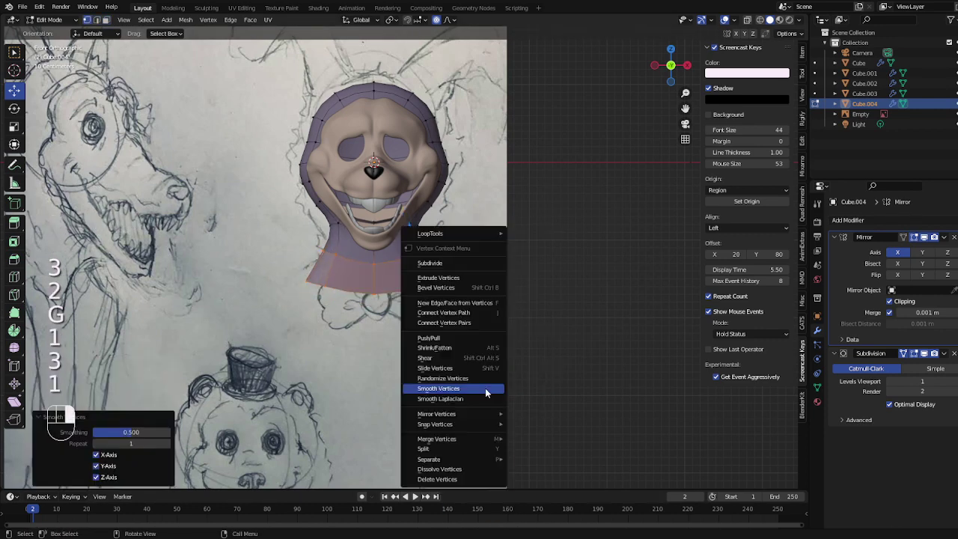
pyautogui.press('g')
pyautogui.click(441, 271)
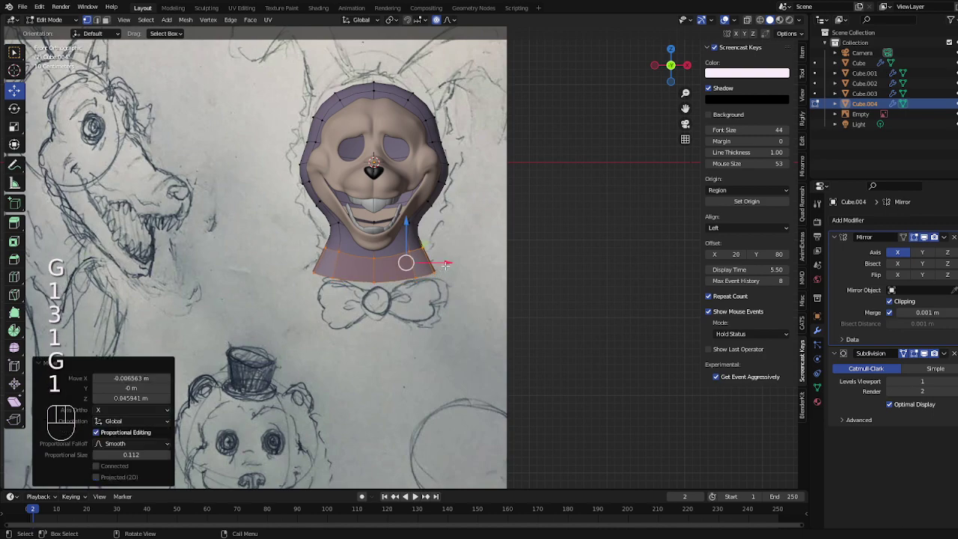
# Move the lower neck along Y to align it beneath the back of the head
pyautogui.press('Tab')
pyautogui.click(461, 252)
pyautogui.moveTo(461, 251); pyautogui.dragTo(330, 292, button='middle')
pyautogui.press('g')
pyautogui.press('y')
pyautogui.click(408, 295)
pyautogui.click(449, 239)
# Turn on X-ray, select the neck's lower rim, and scale it by about 1.915 along Y with proportional editing
pyautogui.press('Tab')
pyautogui.moveTo(524, 269); pyautogui.dragTo(505, 264, button='middle')
pyautogui.press('s')
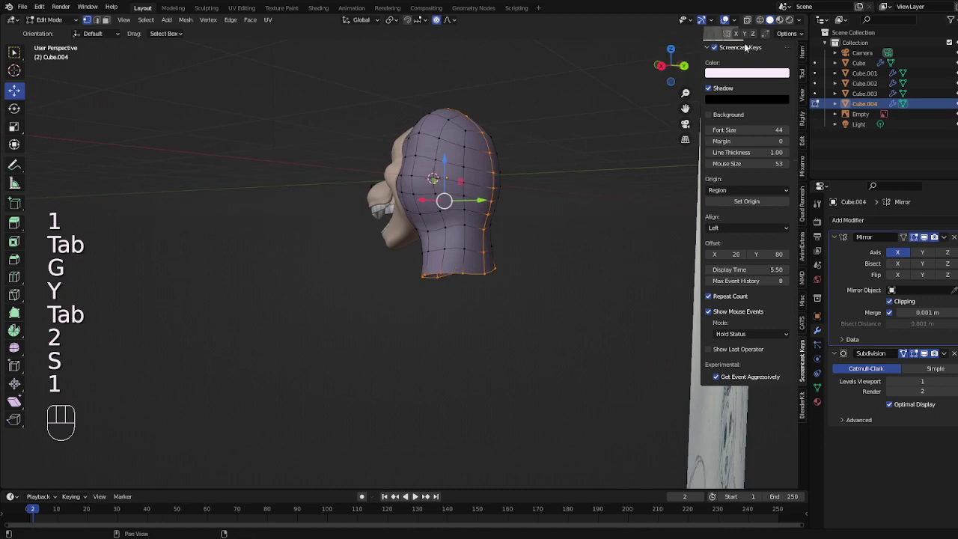
pyautogui.click(747, 21)
pyautogui.scroll(-2, 449, 174)
pyautogui.moveTo(426, 176); pyautogui.dragTo(517, 167, button='middle')
pyautogui.click(517, 167)
pyautogui.moveTo(457, 348); pyautogui.dragTo(492, 362, button='middle')
pyautogui.scroll(3, 493, 362)
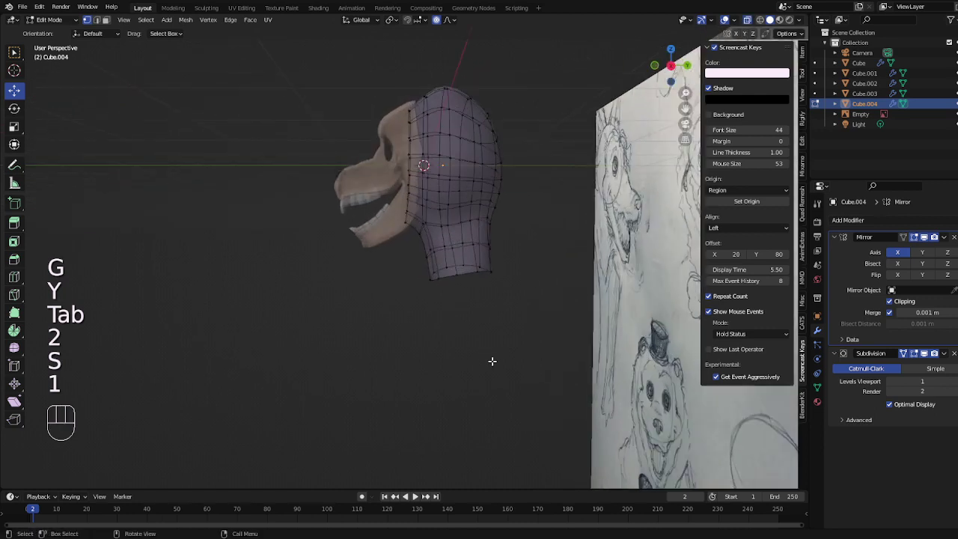
pyautogui.press('s')
pyautogui.press('y')
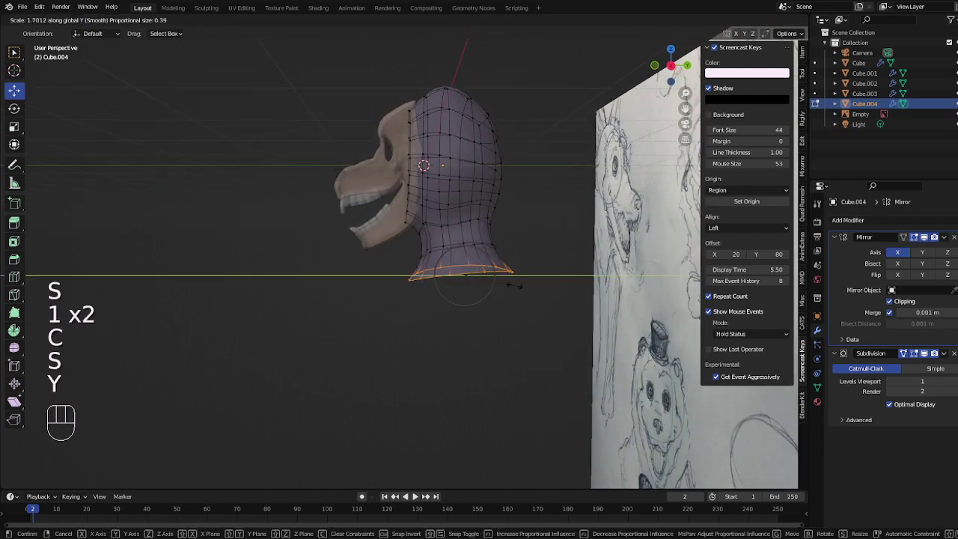
pyautogui.click(521, 285)
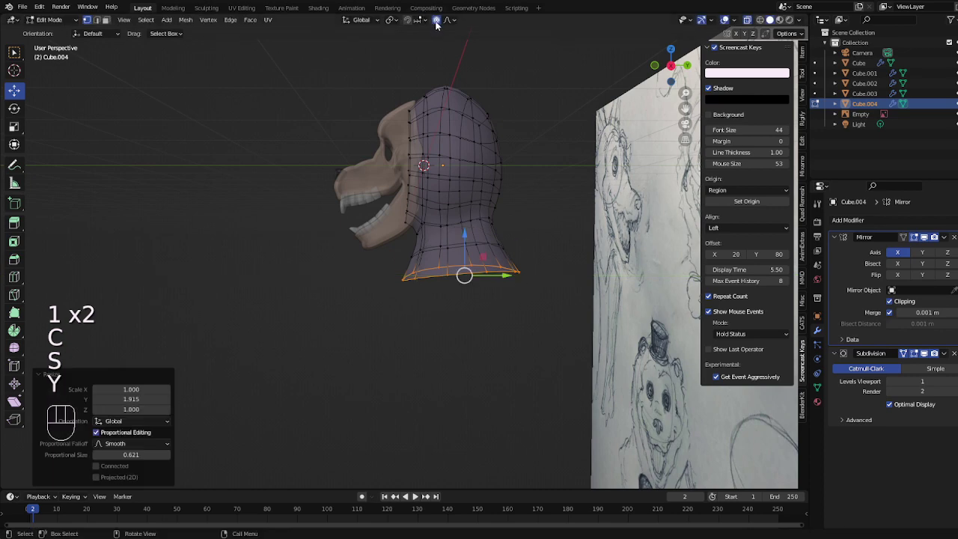
# Scale the neck's lower rim in slightly along Y in the right view
pyautogui.press('KP_3')
pyautogui.press('s')
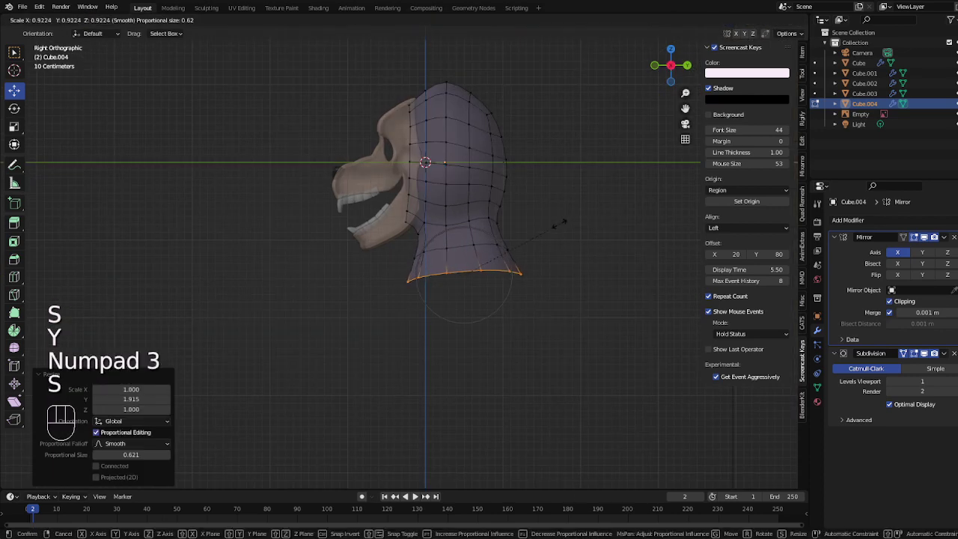
pyautogui.press('y')
pyautogui.click(544, 225)
# Pull the nape and the rear head vertex backward with proportional editing to fill out the rear profile
pyautogui.press('g')
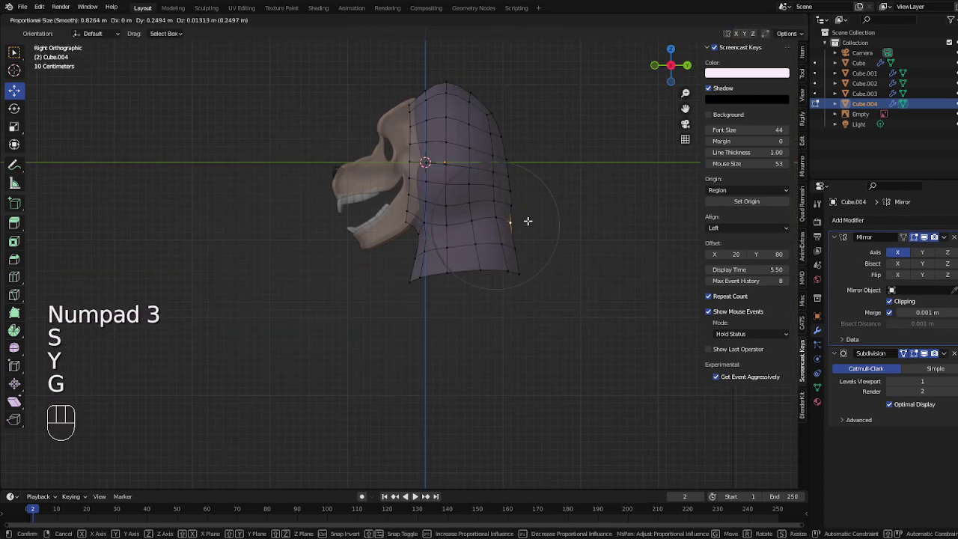
pyautogui.press('Tab')
pyautogui.press('Tab')
pyautogui.press('g')
pyautogui.click(524, 179)
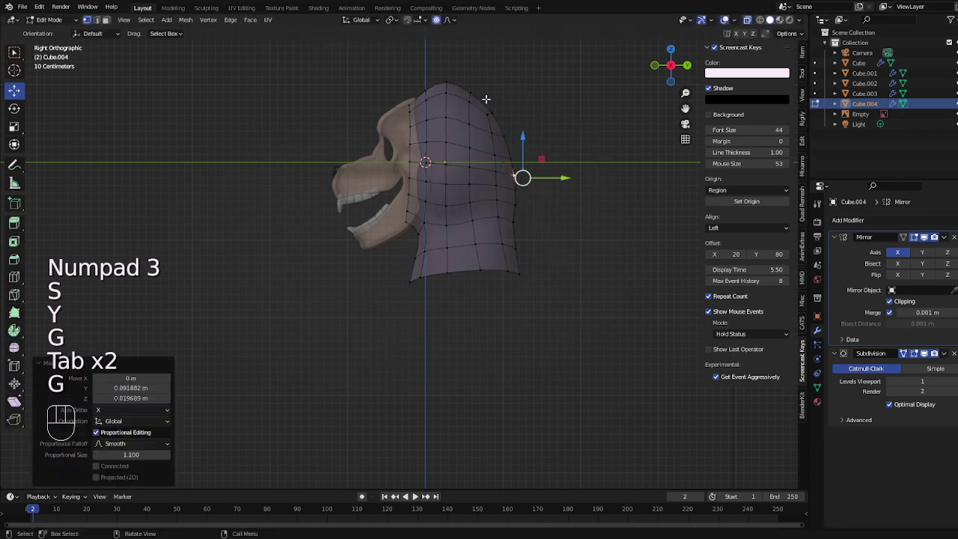
# Move the shell's upper rear, crown and middle rear vertices outward to round the back of the head
pyautogui.press('g')
pyautogui.click(524, 119)
pyautogui.moveTo(483, 104); pyautogui.dragTo(484, 105)
pyautogui.press('g')
pyautogui.click(489, 101)
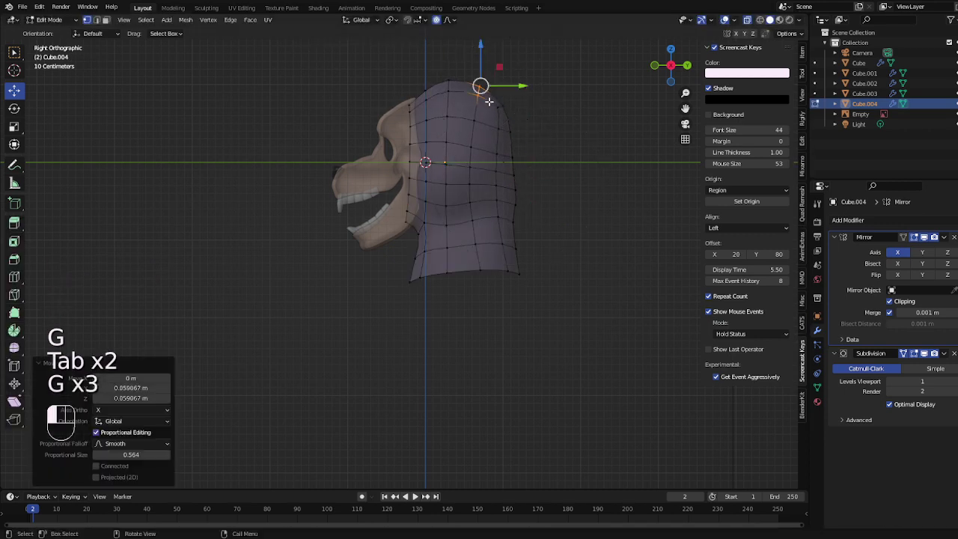
pyautogui.moveTo(492, 146); pyautogui.dragTo(539, 192)
pyautogui.press('g')
pyautogui.click(556, 190)
# Select the faces along the shell's rear and smooth their vertices
pyautogui.press('3')
pyautogui.press('c')
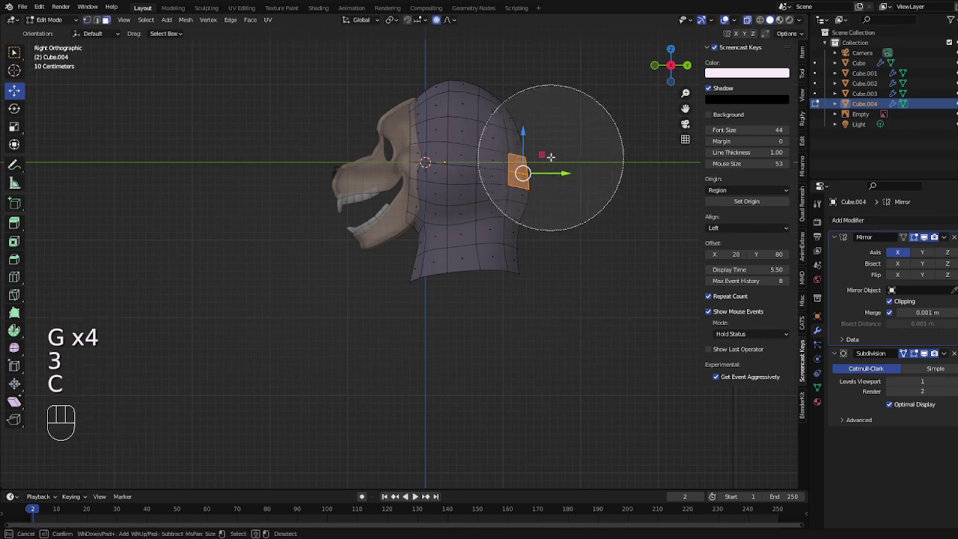
pyautogui.scroll(-4, 551, 149)
pyautogui.click(547, 123)
pyautogui.press('1')
pyautogui.rightClick(613, 240)
pyautogui.press('Tab')
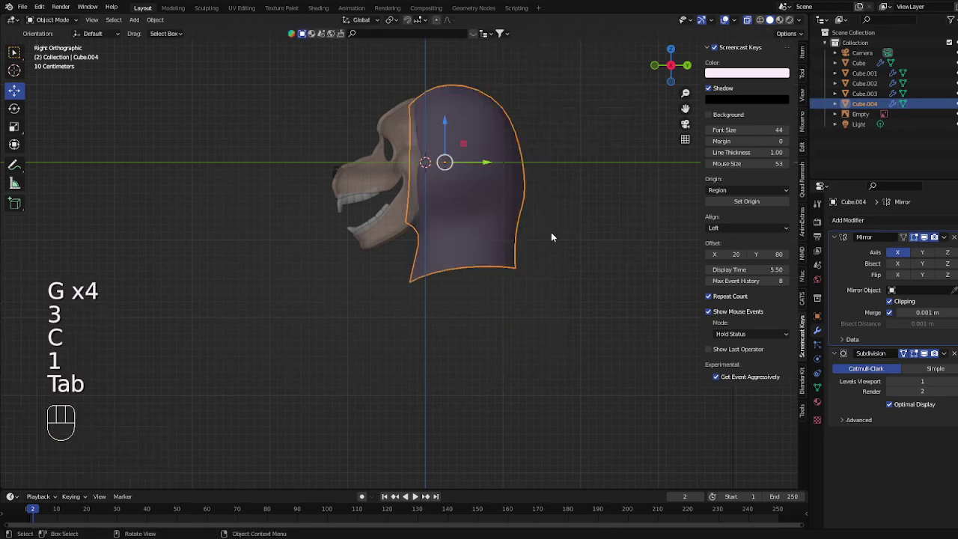
# Turn off X-ray and move the upper neck's side vertex about 0.197 m outward and 0.098 m down in the front view
pyautogui.press('KP_1')
pyautogui.click(745, 20)
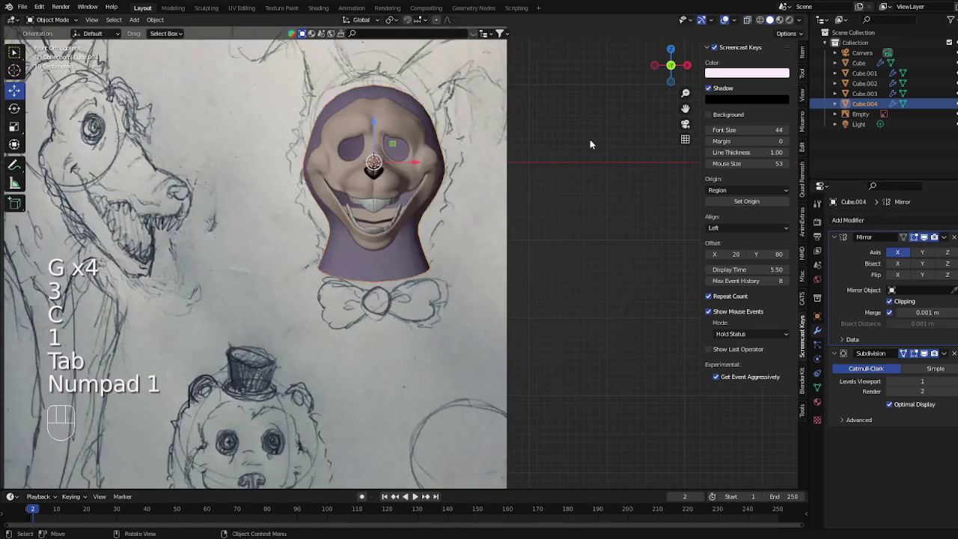
pyautogui.press('Tab')
pyautogui.press('g')
pyautogui.click(450, 238)
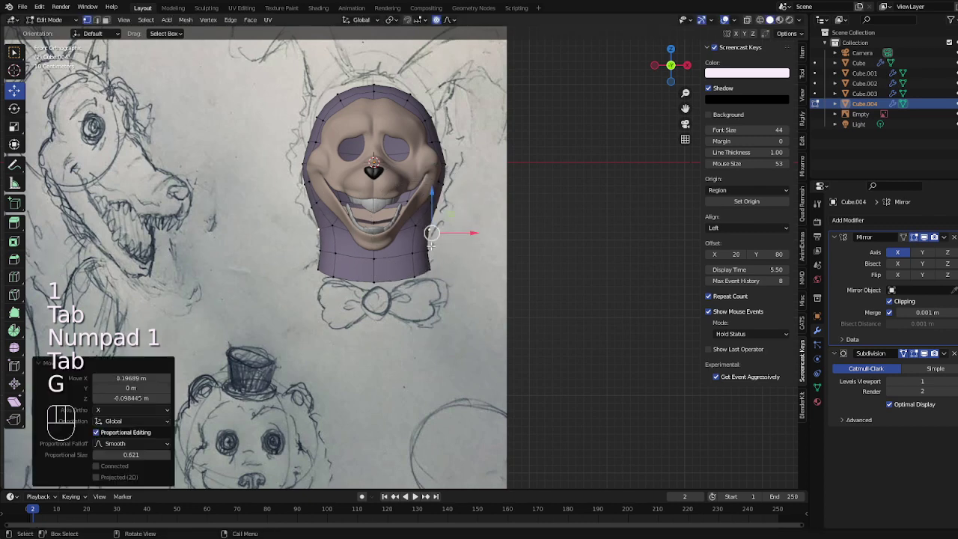
# Add a loop cut around the neck, raise the rim's outer corners, and lower the rim's centre vertex toward the bow tie
pyautogui.hotkey('ctrl', 'r')
pyautogui.click(425, 241)
pyautogui.press('g')
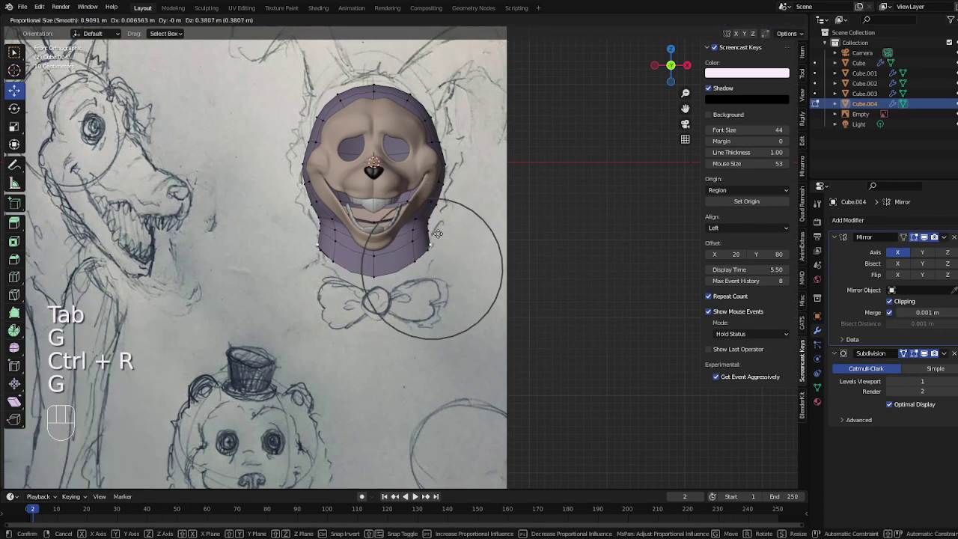
pyautogui.click(445, 225)
pyautogui.press('g')
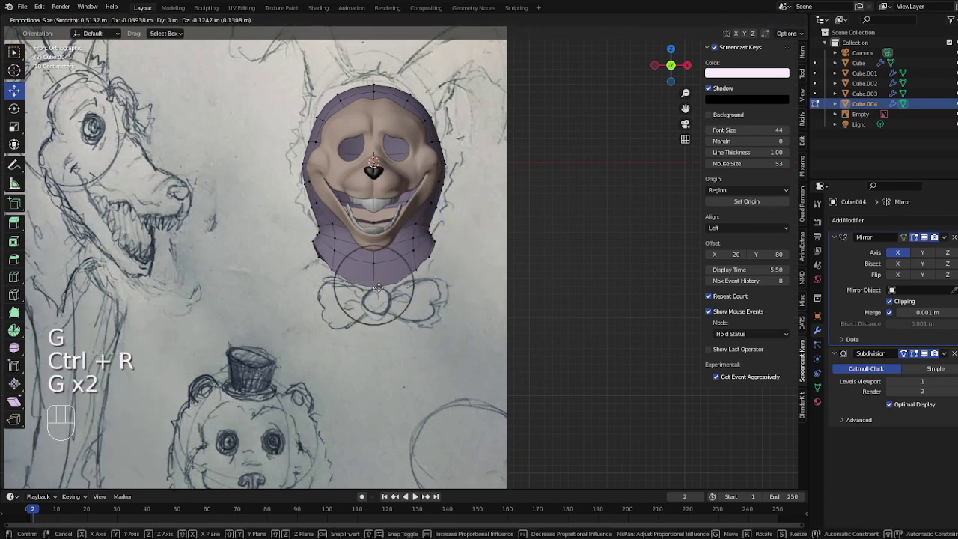
pyautogui.click(375, 299)
pyautogui.press('g')
pyautogui.click(404, 281)
# Add a vertical loop cut beside the neck's centre line and adjust its lower vertex inward
pyautogui.hotkey('ctrl', 'r')
pyautogui.press('1')
pyautogui.press('g')
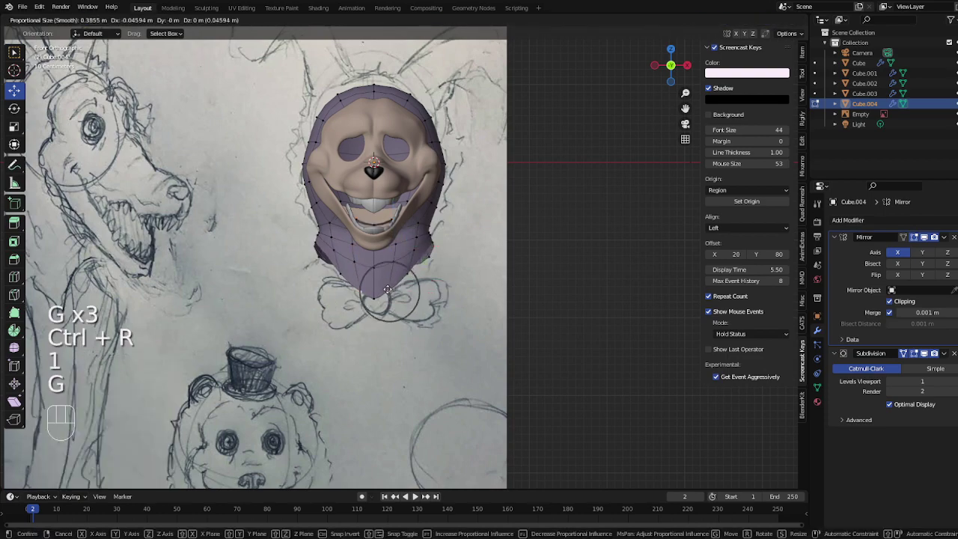
pyautogui.press('Tab')
pyautogui.press('Tab')
# Move the neck rim's front centre vertex along Y with proportional editing
pyautogui.moveTo(419, 285); pyautogui.dragTo(270, 285, button='middle')
pyautogui.press('Tab')
pyautogui.press('Tab')
pyautogui.press('1')
pyautogui.press('g')
pyautogui.press('y')
pyautogui.click(384, 301)
# Raise the neck rim's front centre vertex about 0.16 m along Z in the front view
pyautogui.press('Tab')
pyautogui.press('KP_1')
pyautogui.press('Tab')
pyautogui.press('g')
pyautogui.press('z')
pyautogui.click(392, 269)
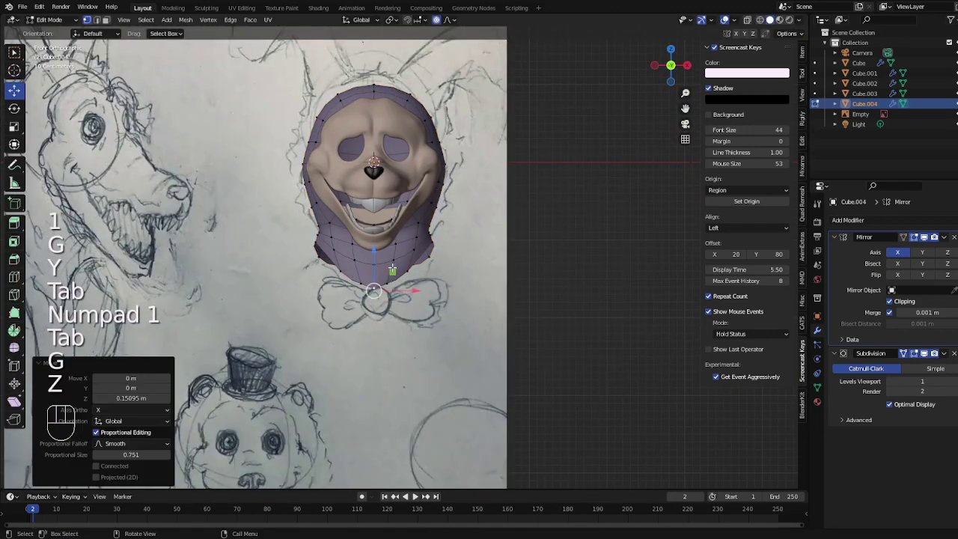
# Reshape the neck rim's side vertices with proportional editing to round its lower outline
pyautogui.press('g')
pyautogui.click(431, 251)
pyautogui.press('g')
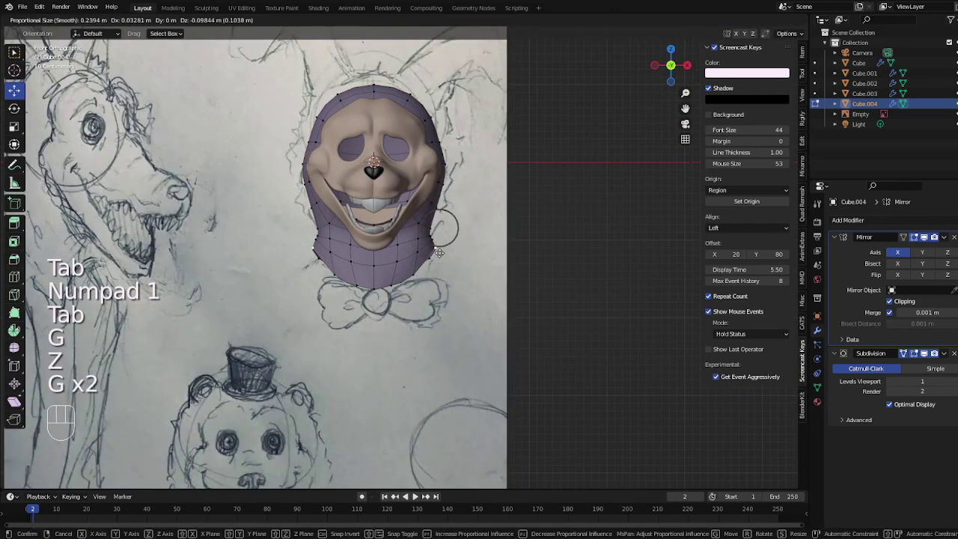
pyautogui.click(439, 253)
# Add a loop cut through the neck and crease the lower edges at its front sides
pyautogui.hotkey('ctrl', 'r')
pyautogui.press('2')
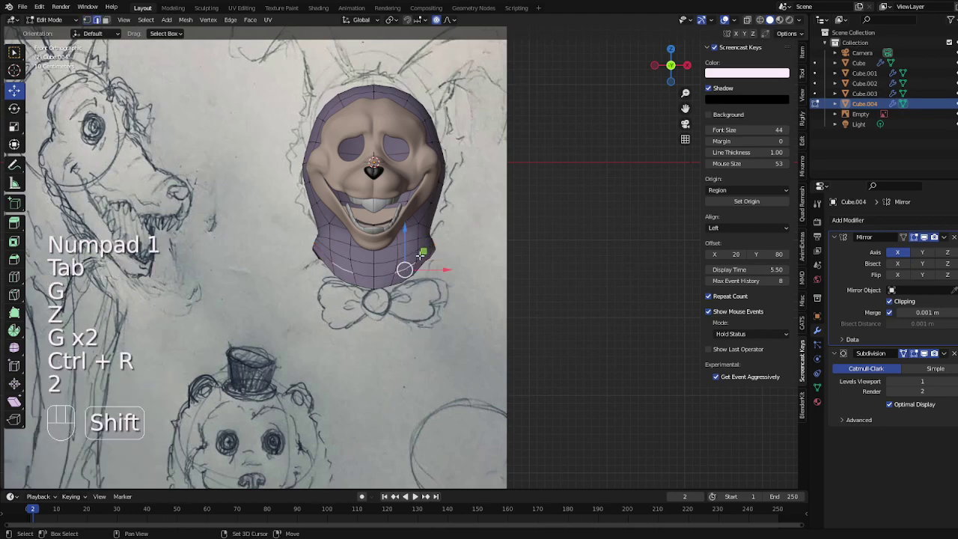
pyautogui.hotkey('shift', 'e')
pyautogui.click(466, 245)
# Move the creased lower neck edges along X and then along Y with proportional editing
pyautogui.press('g')
pyautogui.press('x')
pyautogui.click(477, 243)
pyautogui.press('Tab')
pyautogui.moveTo(476, 246); pyautogui.dragTo(431, 250, button='middle')
pyautogui.press('Tab')
pyautogui.press('g')
pyautogui.press('y')
pyautogui.click(402, 271)
pyautogui.press('Tab')
pyautogui.press('Tab')
pyautogui.scroll(2, 471, 244)
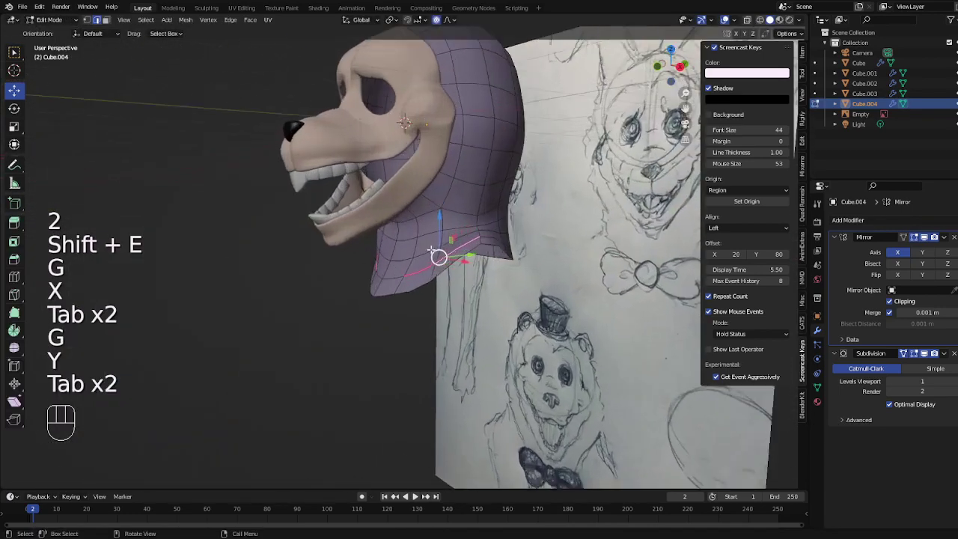
# Reposition a side neck vertex and crease the neck edges above the first creased pair
pyautogui.press('g')
pyautogui.click(480, 209)
pyautogui.press('2')
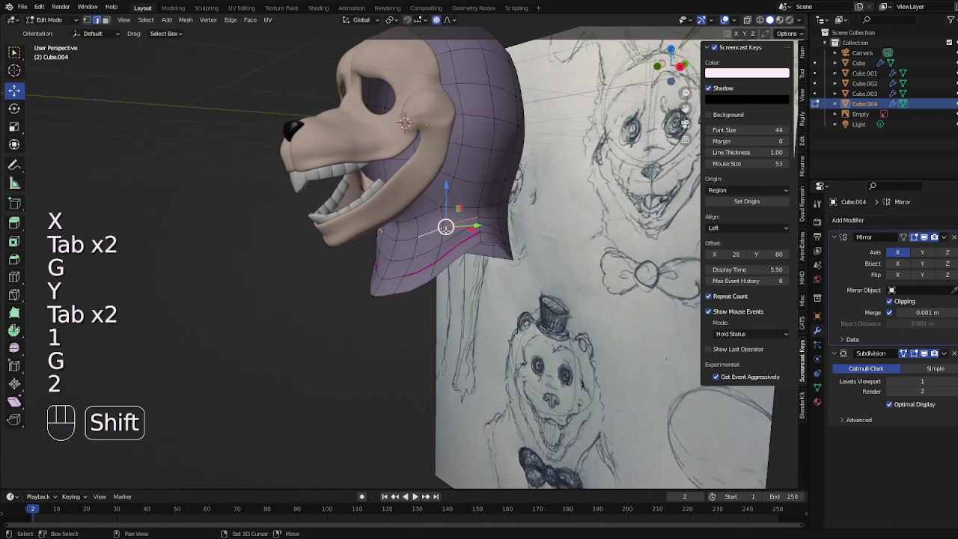
pyautogui.hotkey('shift', 'e')
pyautogui.click(491, 231)
# Move the upper creased neck edges along Y and fine-tune their position from the front
pyautogui.moveTo(490, 230); pyautogui.dragTo(568, 216, button='middle')
pyautogui.press('g')
pyautogui.press('y')
pyautogui.click(397, 249)
pyautogui.press('Tab')
pyautogui.press('Tab')
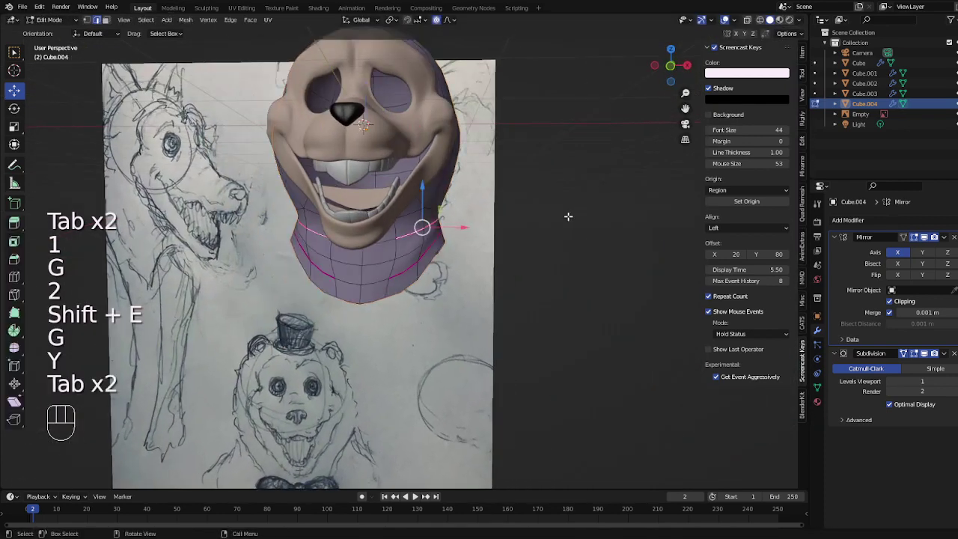
pyautogui.press('g')
pyautogui.rightClick(564, 221)
pyautogui.press('Tab')
pyautogui.press('Tab')
pyautogui.press('g')
pyautogui.click(546, 222)
# Move the neck vertex between the two creases about 0.06 m upward and slightly inward
pyautogui.press('1')
pyautogui.click(420, 245)
pyautogui.press('g')
pyautogui.click(418, 235)
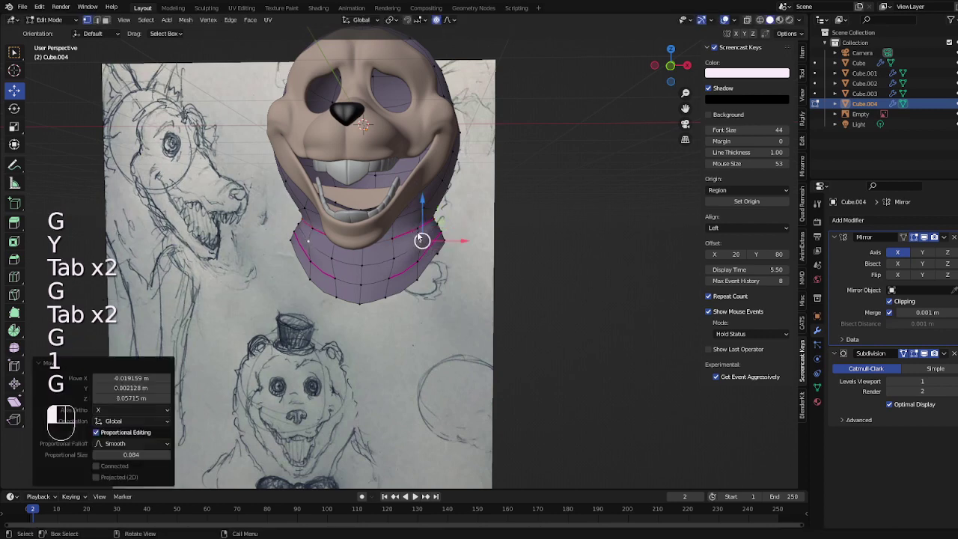
# Lower the neck rim's front centre vertex about 0.23 m in the front view to form a point above the bow tie
pyautogui.press('Tab')
pyautogui.press('KP_1')
pyautogui.press('Tab')
pyautogui.press('g')
pyautogui.scroll(-3, 389, 310)
pyautogui.click(389, 309)
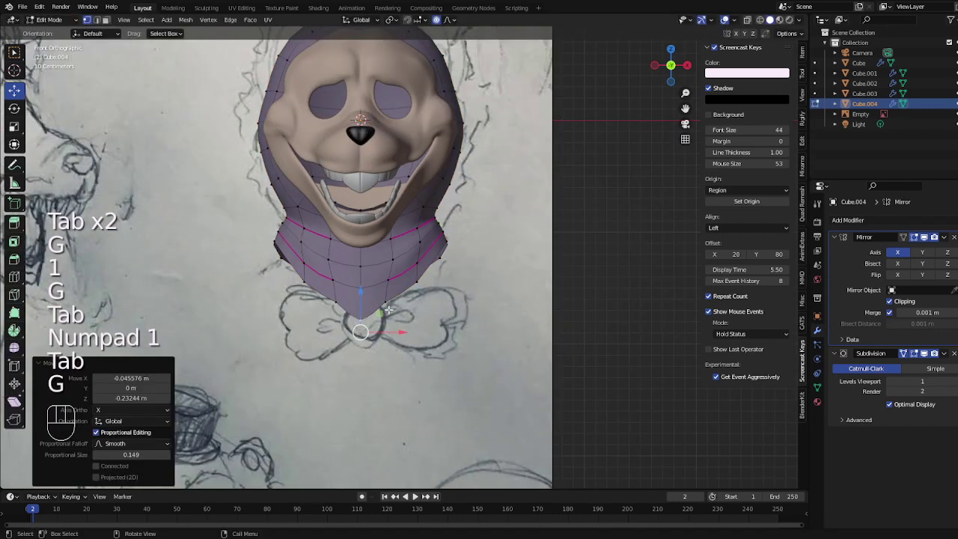
# Move the two rim vertices beside the neck's front point slightly inward and upward
pyautogui.click(387, 307)
pyautogui.press('g')
pyautogui.click(383, 299)
pyautogui.click(419, 288)
pyautogui.press('g')
pyautogui.click(414, 283)
# Shift the neck's upper side vertex outward in X, then pull it back about 0.04 m with proportional editing
pyautogui.click(436, 218)
pyautogui.press('g')
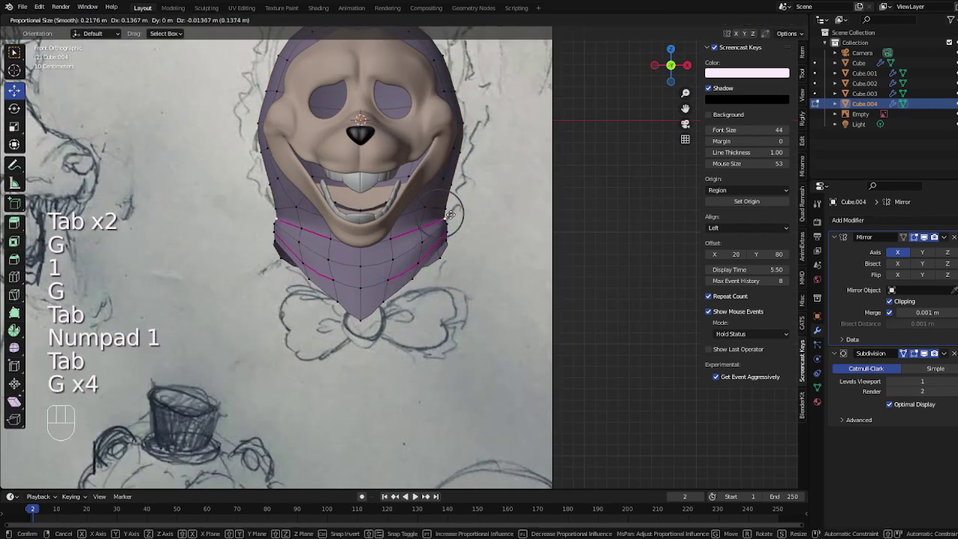
pyautogui.click(451, 215)
pyautogui.press('Tab')
pyautogui.scroll(-3, 444, 213)
pyautogui.press('Tab')
pyautogui.press('g')
pyautogui.click(432, 227)
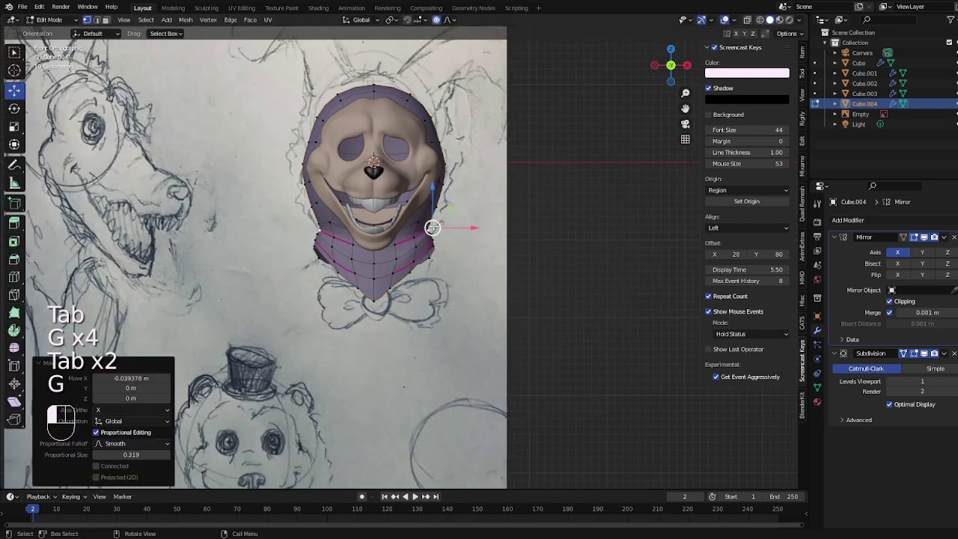
# Add a loop cut where the neck meets the head and reposition its side vertex and edge
pyautogui.click(433, 216)
pyautogui.press('1')
pyautogui.click(436, 215)
pyautogui.press('g')
pyautogui.click(428, 213)
pyautogui.press('2')
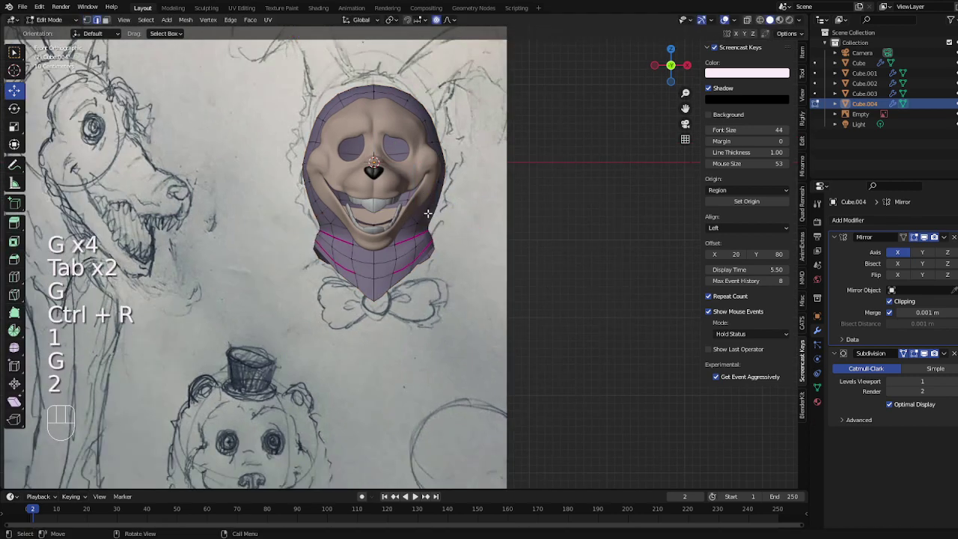
pyautogui.press('g')
pyautogui.click(427, 211)
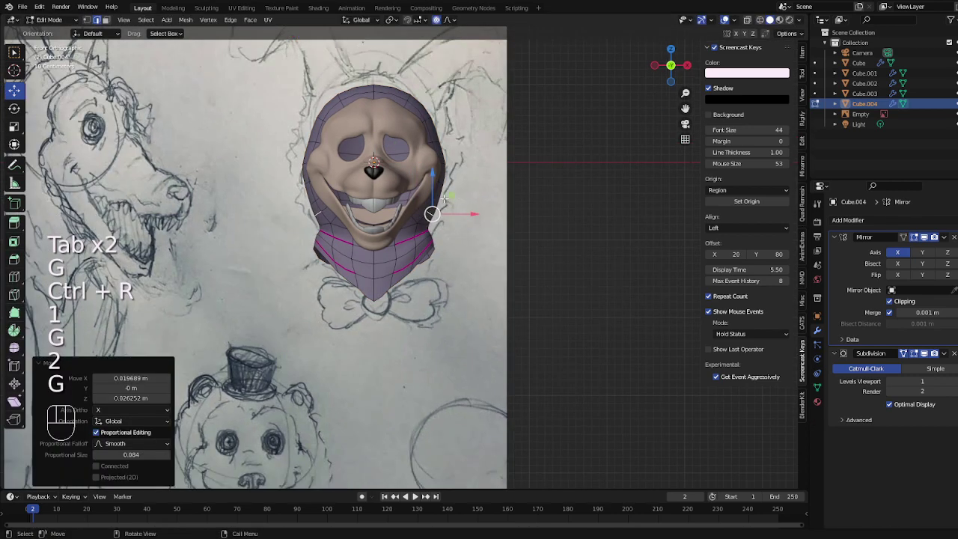
# Move the head's side face beside the jaw about 0.07 m outward along X and refine its position
pyautogui.press('2')
pyautogui.press('3')
pyautogui.press('g')
pyautogui.click(445, 192)
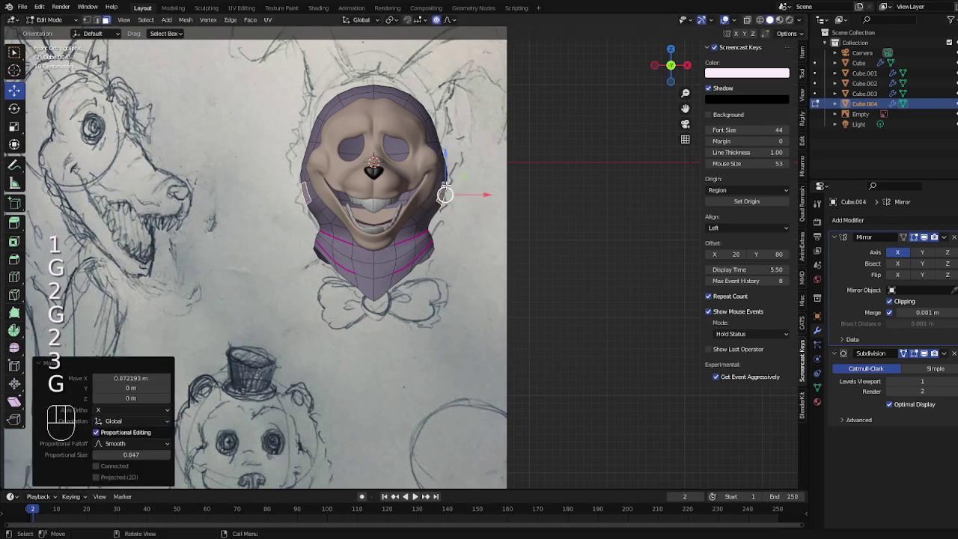
pyautogui.press('g')
pyautogui.click(445, 189)
# Move the rim face on the rear side of the neck along Y with proportional editing
pyautogui.press('2')
pyautogui.press('Tab')
pyautogui.scroll(-3, 513, 185)
pyautogui.moveTo(512, 185); pyautogui.dragTo(360, 217, button='middle')
pyautogui.press('Tab')
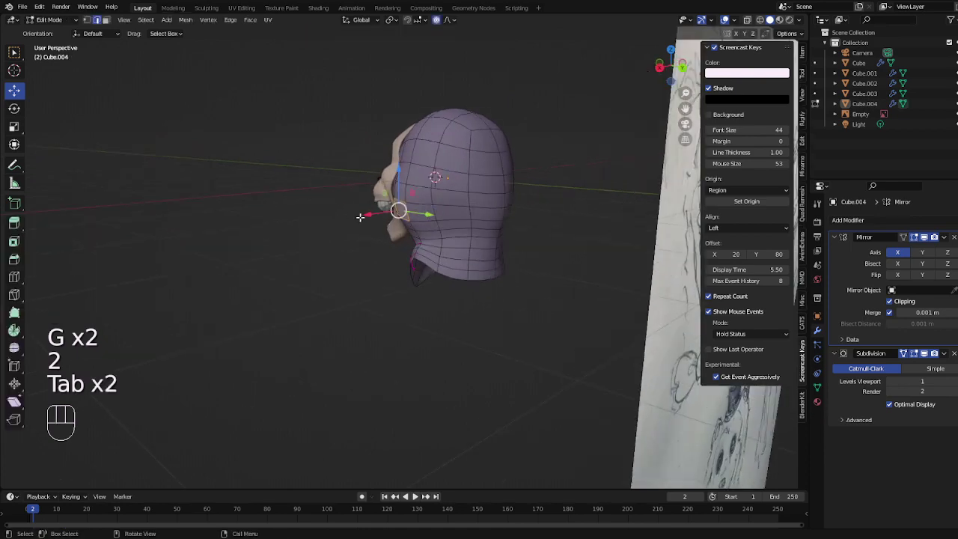
pyautogui.moveTo(416, 227); pyautogui.dragTo(462, 235, button='middle')
pyautogui.press('g')
pyautogui.press('y')
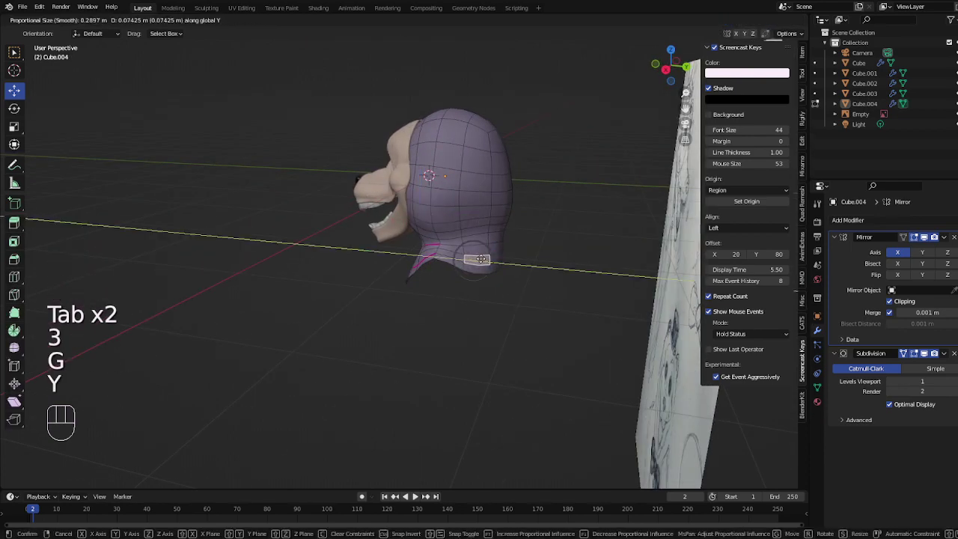
pyautogui.click(480, 259)
# Move an edge on the rear side of the neck rim along Y
pyautogui.press('1')
pyautogui.press('2')
pyautogui.press('g')
pyautogui.press('y')
pyautogui.click(483, 264)
pyautogui.press('Tab')
pyautogui.moveTo(483, 263)
pyautogui.mouseDown(button='middle')
pyautogui.moveTo(592, 270)
pyautogui.moveTo(422, 259)
pyautogui.mouseUp(button='middle')
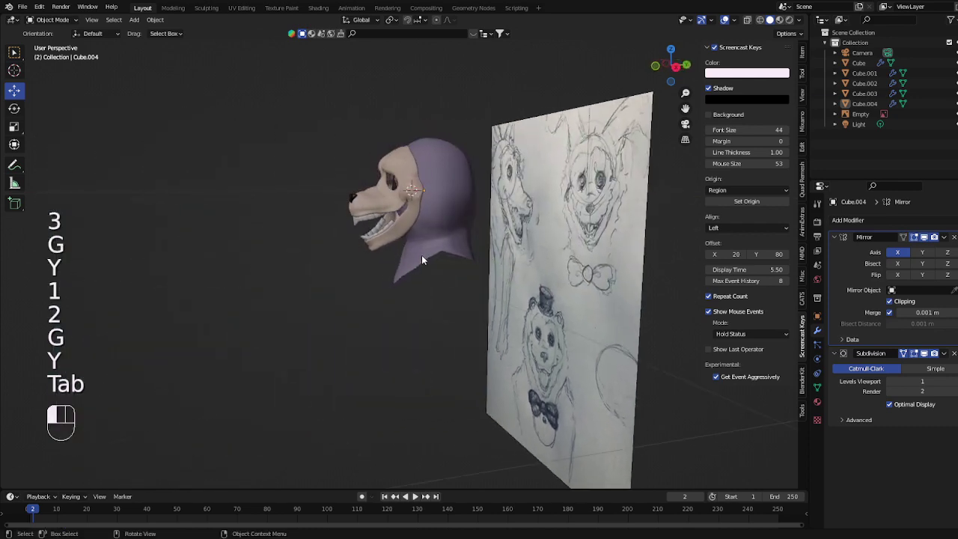
# Add a loop cut over the side and top of the purple head shell
pyautogui.press('Tab')
pyautogui.press('KP_1')
pyautogui.press('Tab')
pyautogui.keyDown('shift'); pyautogui.moveTo(489, 261); pyautogui.dragTo(464, 344, button='middle'); pyautogui.keyUp('shift')
pyautogui.scroll(3, 464, 344)
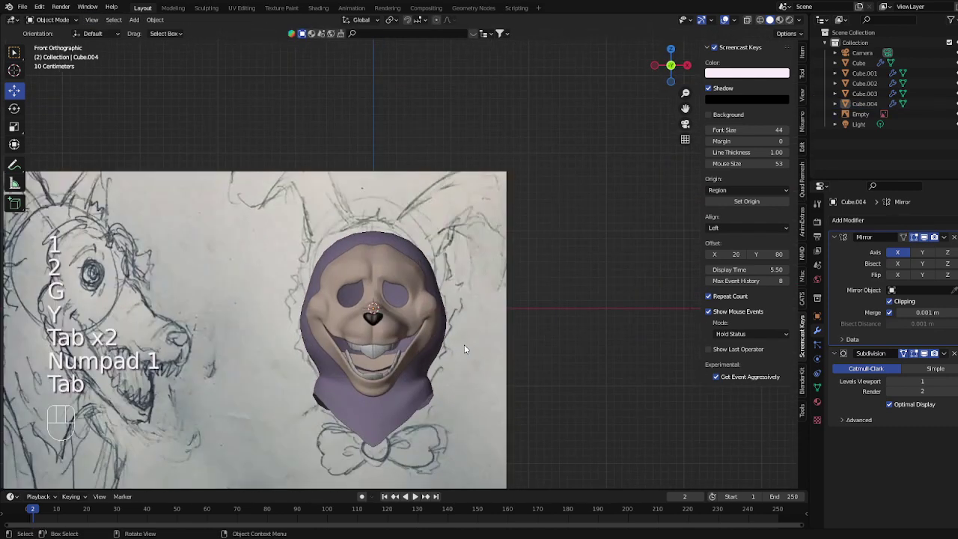
pyautogui.press('Tab')
pyautogui.moveTo(409, 244); pyautogui.dragTo(374, 294, button='middle')
pyautogui.scroll(-3, 374, 294)
pyautogui.moveTo(473, 230); pyautogui.dragTo(464, 244, button='middle')
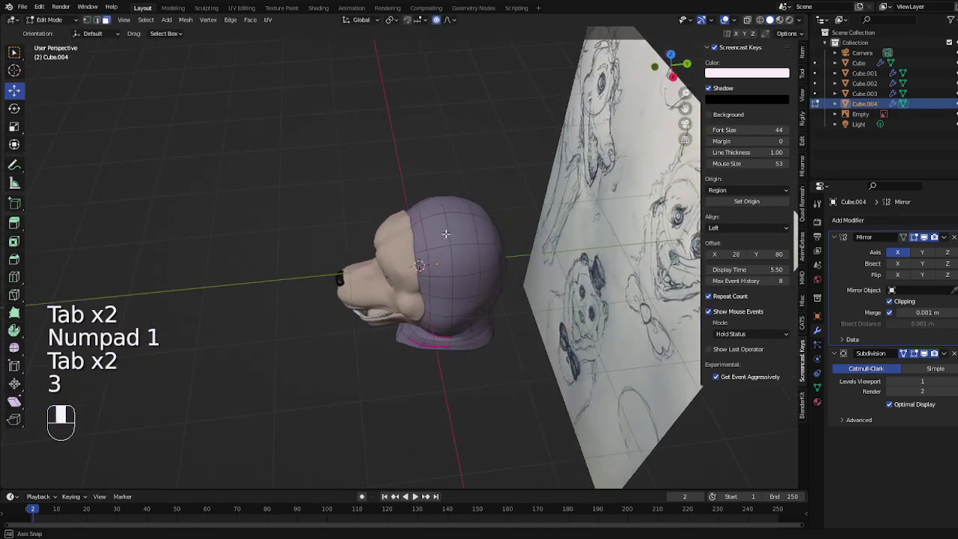
pyautogui.hotkey('ctrl', 'r')
pyautogui.press('3')
# Select the faces on top of the head with circle select and extrude them upward as ear stubs without proportional editing
pyautogui.press('c')
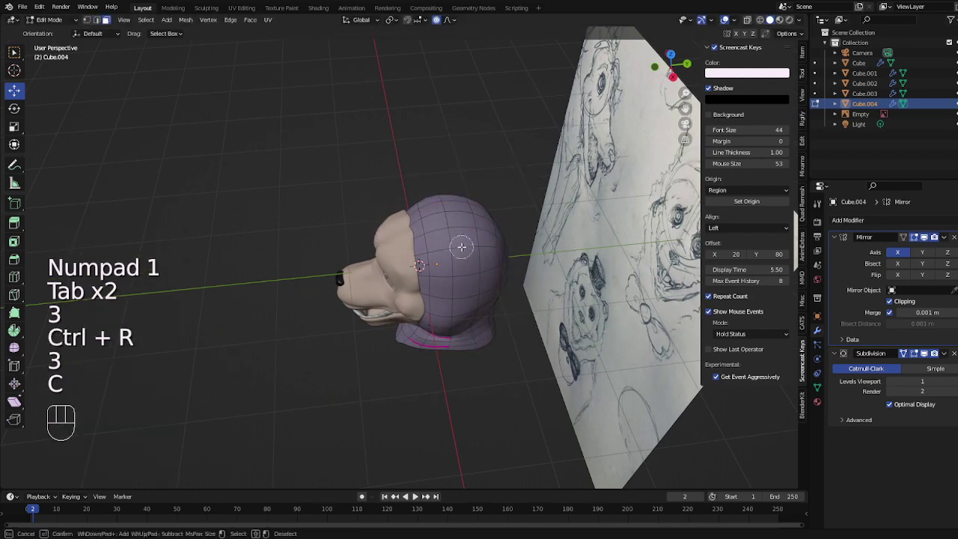
pyautogui.press('KP_1')
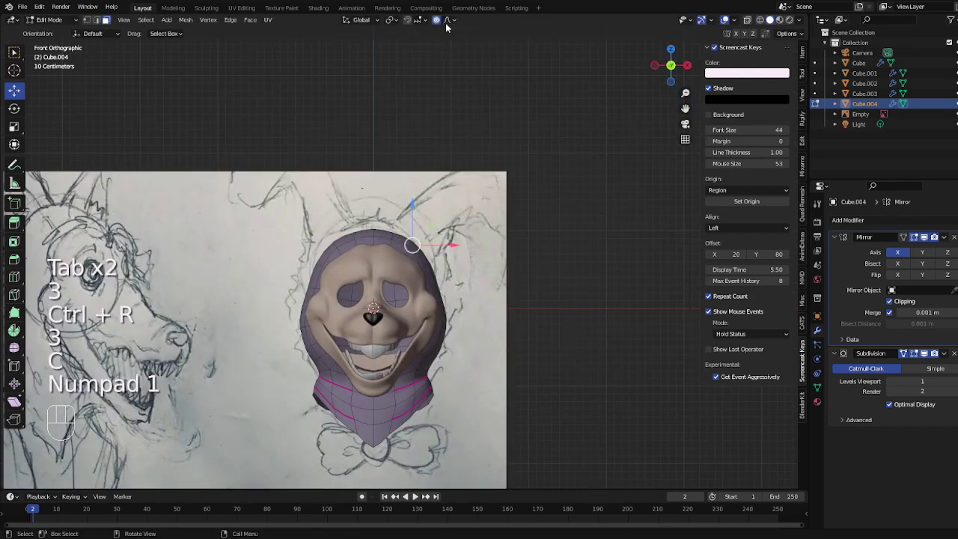
pyautogui.scroll(2, 430, 244)
pyautogui.press('e')
pyautogui.click(453, 217)
pyautogui.press('g')
pyautogui.click(465, 213)
# Rotate the ear stubs' end faces about -9° in the front view and shift them slightly inward
pyautogui.press('r')
pyautogui.click(472, 214)
pyautogui.press('g')
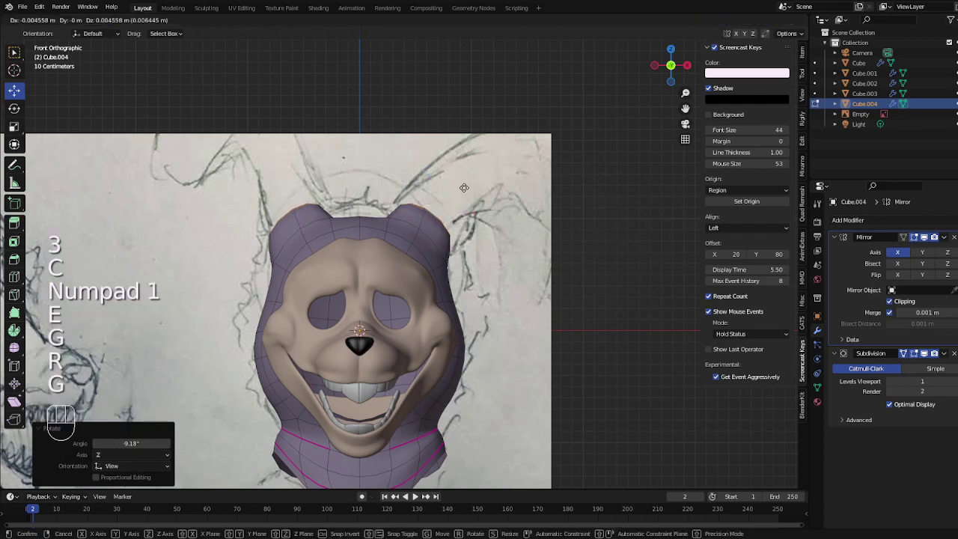
pyautogui.click(470, 213)
pyautogui.press('g')
pyautogui.click(469, 235)
# Extrude the ears about 0.54 m and reposition and rotate their end faces forward in the side view
pyautogui.press('e')
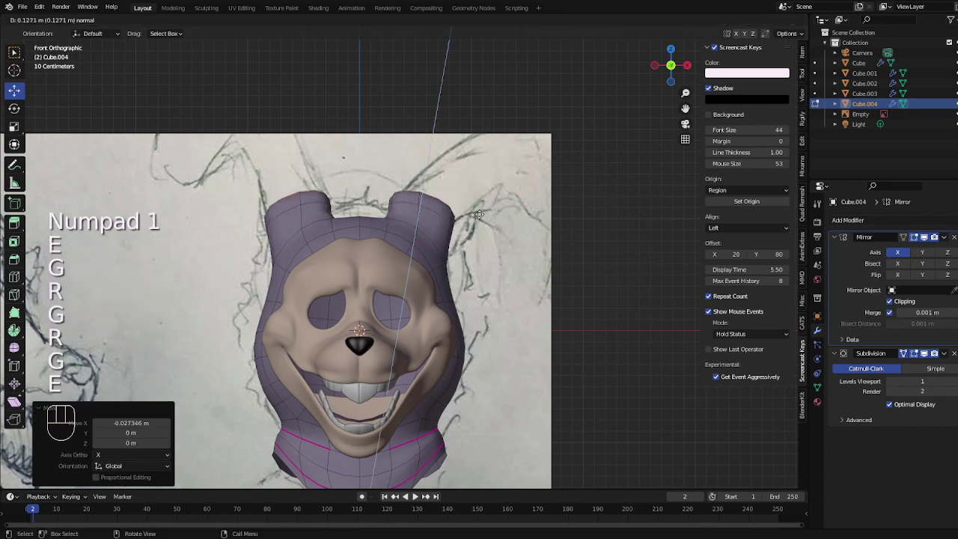
pyautogui.click(479, 200)
pyautogui.press('KP_3')
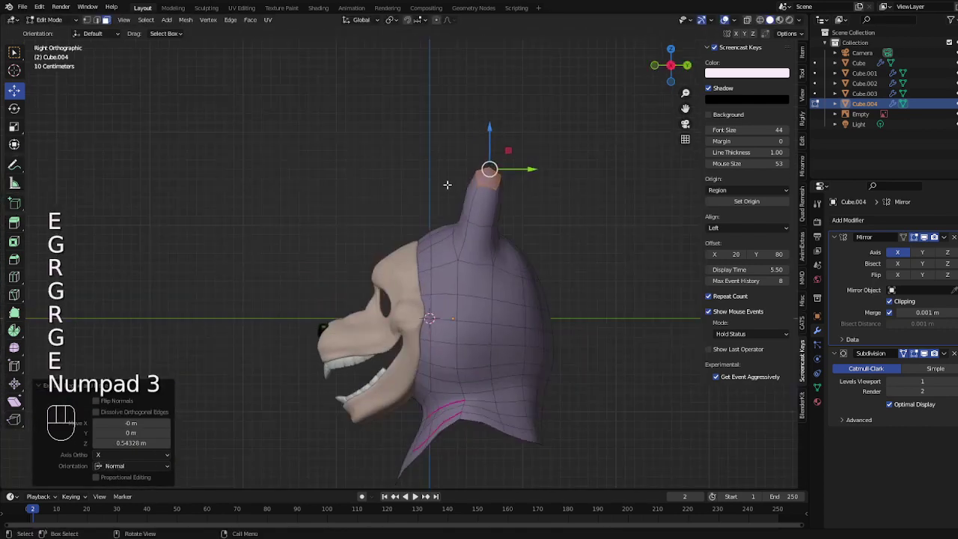
pyautogui.press('g')
pyautogui.click(456, 176)
pyautogui.press('r')
pyautogui.click(468, 162)
pyautogui.press('g')
pyautogui.click(463, 160)
pyautogui.press('r')
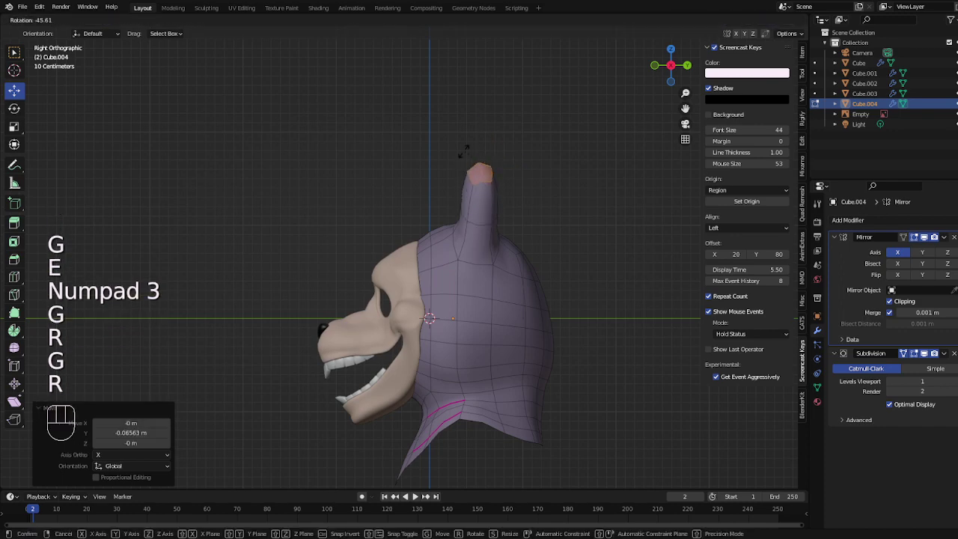
pyautogui.click(465, 151)
# Sketch branching annotation lines over one ear in the front view
pyautogui.press('KP_1')
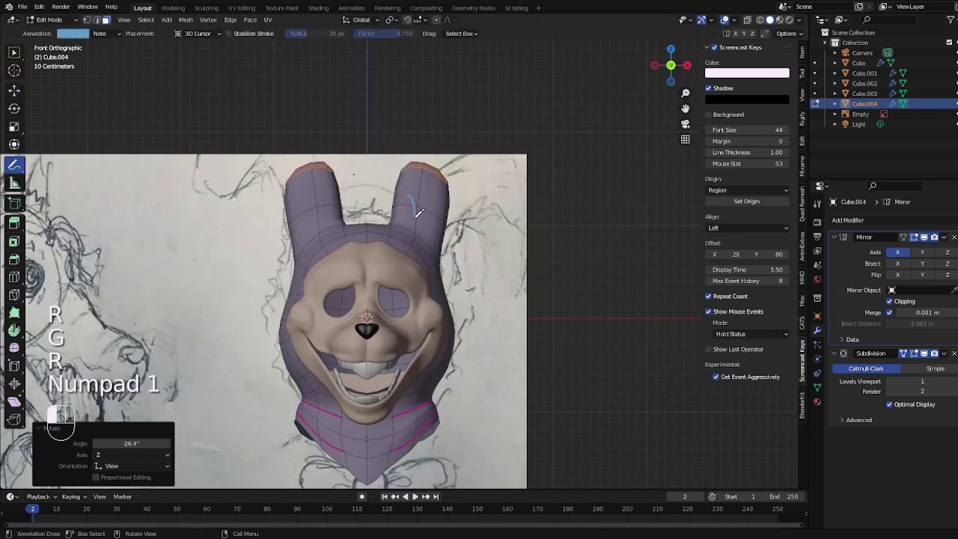
pyautogui.moveTo(416, 226); pyautogui.dragTo(418, 229)
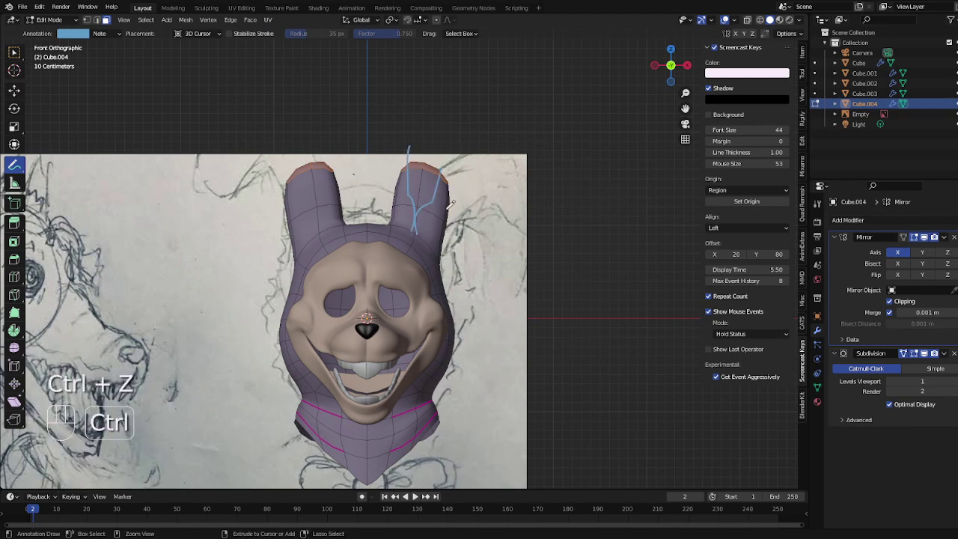
pyautogui.moveTo(26, 167); pyautogui.dragTo(66, 228)
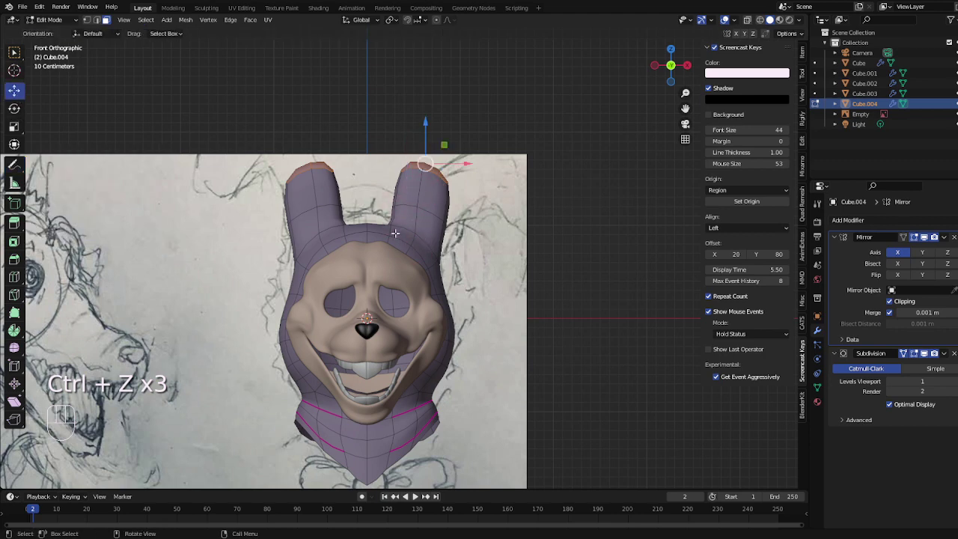
# Adjust the position and rotation of the ears' end faces in the front view
pyautogui.press('g')
pyautogui.press('r')
pyautogui.press('g')
pyautogui.press('Tab')
pyautogui.press('Tab')
# Extrude the ears' end faces about 0.61 m, then extrude them again to lengthen the ears
pyautogui.press('KP_3')
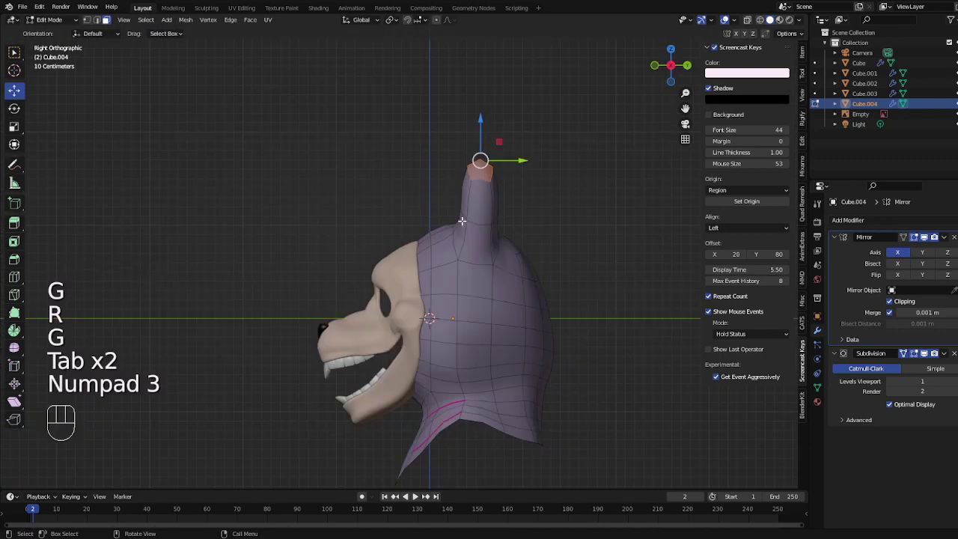
pyautogui.press('KP_1')
pyautogui.press('e')
pyautogui.click(503, 141)
pyautogui.keyDown('shift'); pyautogui.moveTo(505, 142); pyautogui.dragTo(500, 271, button='middle'); pyautogui.keyUp('shift')
pyautogui.press('e')
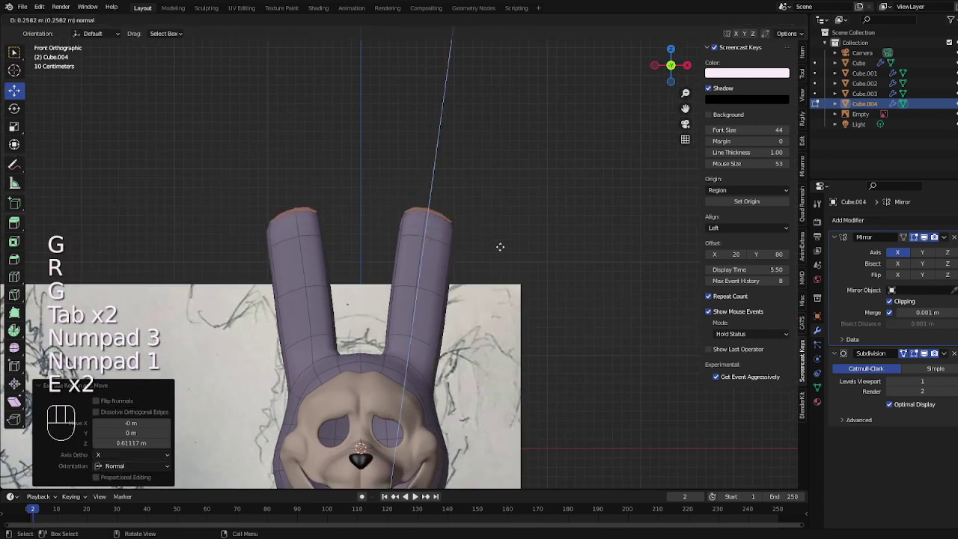
pyautogui.press('Tab')
pyautogui.scroll(-2, 504, 216)
# Scale down the ring of faces around the base of the ears
pyautogui.press('Tab')
pyautogui.press('3')
pyautogui.keyDown('alt'); pyautogui.click(427, 300); pyautogui.keyUp('alt')
pyautogui.press('s')
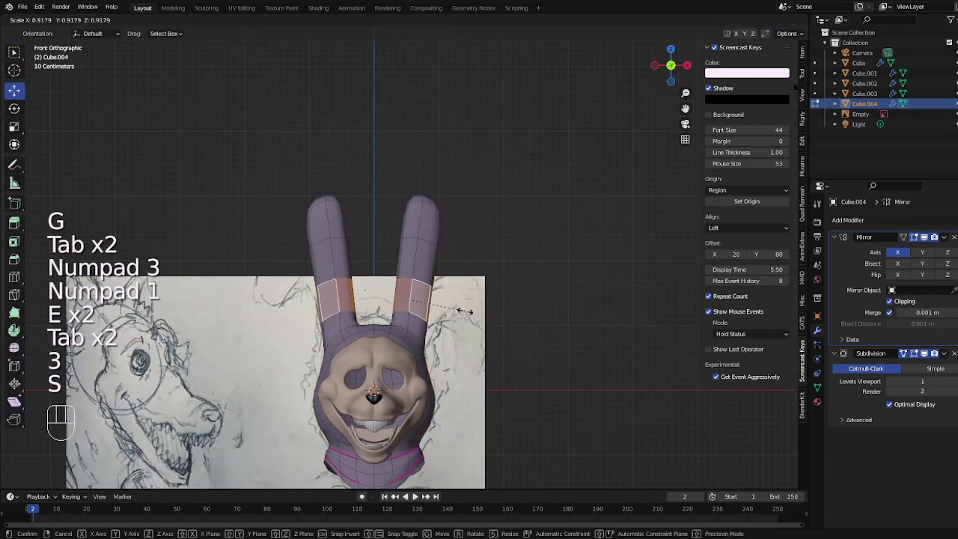
pyautogui.click(459, 316)
pyautogui.press('Tab')
pyautogui.press('Tab')
# Slide the lengthwise edge loop along the front of the ears sideways
pyautogui.press('2')
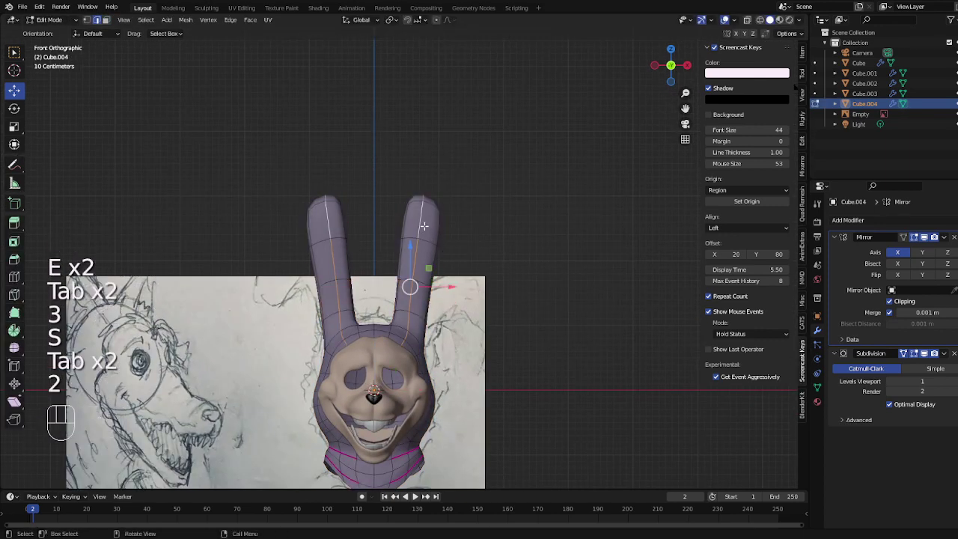
pyautogui.press('g')
pyautogui.press('g')
pyautogui.click(447, 255)
pyautogui.press('Tab')
pyautogui.press('Tab')
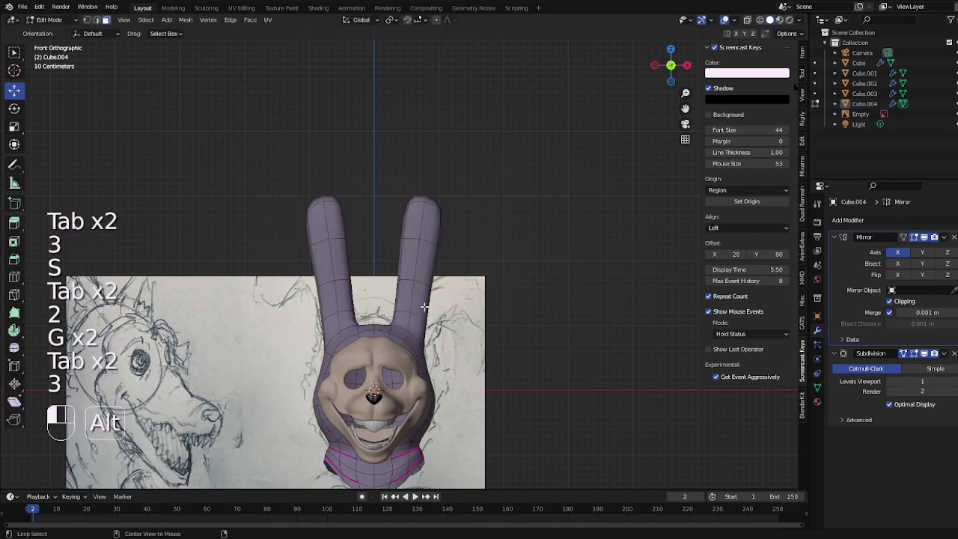
# Enlarge the ring of faces around the lower part of the ears with several uniform scalings
pyautogui.keyDown('alt'); pyautogui.click(424, 307); pyautogui.keyUp('alt')
pyautogui.press('s')
pyautogui.click(438, 304)
pyautogui.press('Tab')
pyautogui.press('Tab')
pyautogui.press('s')
pyautogui.click(467, 304)
pyautogui.press('Tab')
pyautogui.scroll(-1, 468, 303)
pyautogui.press('Tab')
pyautogui.press('s')
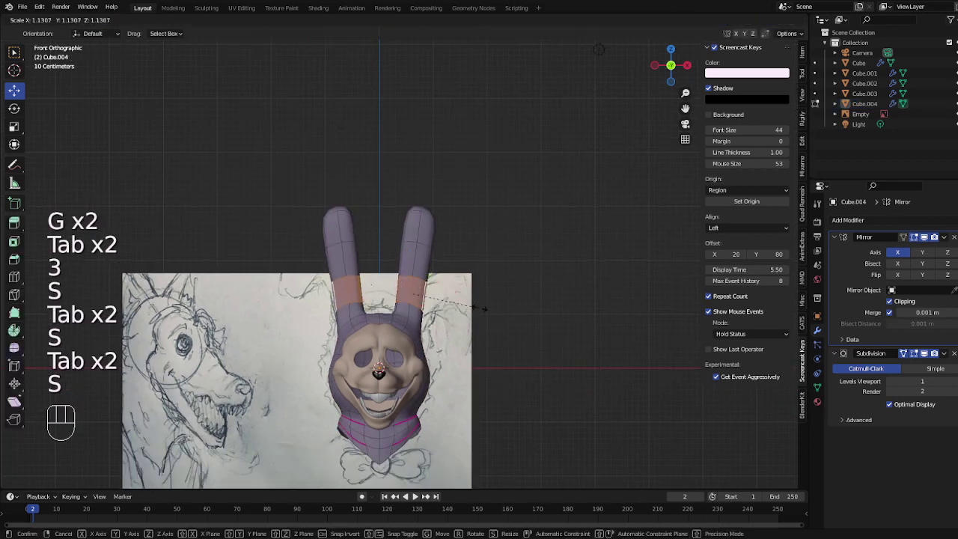
pyautogui.click(481, 308)
pyautogui.press('Tab')
pyautogui.scroll(2, 467, 309)
pyautogui.press('Tab')
pyautogui.press('s')
pyautogui.click(451, 321)
pyautogui.press('Tab')
pyautogui.press('Tab')
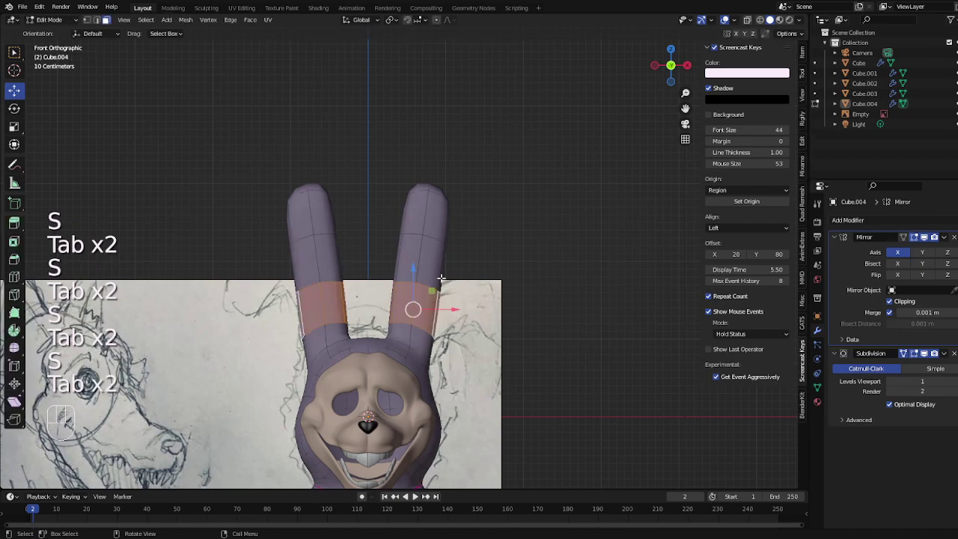
# Add an edge loop around the middle of the ears and scale it uniformly
pyautogui.hotkey('ctrl', 'r')
pyautogui.click(441, 278)
pyautogui.click(442, 278)
pyautogui.press('s')
pyautogui.click(454, 286)
pyautogui.press('Tab')
pyautogui.press('Tab')
# Scale another edge loop that runs around the ears
pyautogui.press('2')
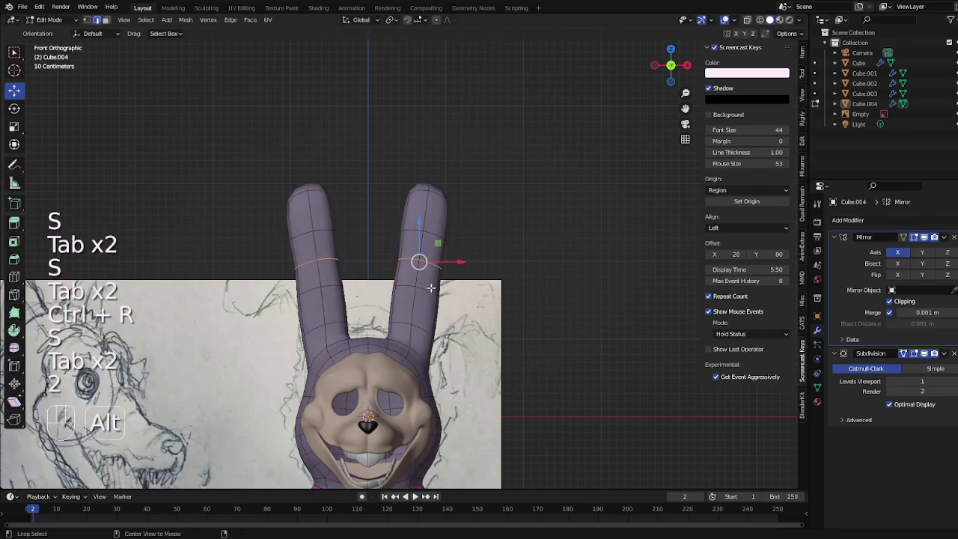
pyautogui.press('s')
pyautogui.press('Tab')
pyautogui.moveTo(458, 304); pyautogui.dragTo(372, 316, button='middle')
# Select all faces of the ears' upper half and shift them along the Y axis
pyautogui.press('Tab')
pyautogui.press('3')
pyautogui.scroll(3, 372, 315)
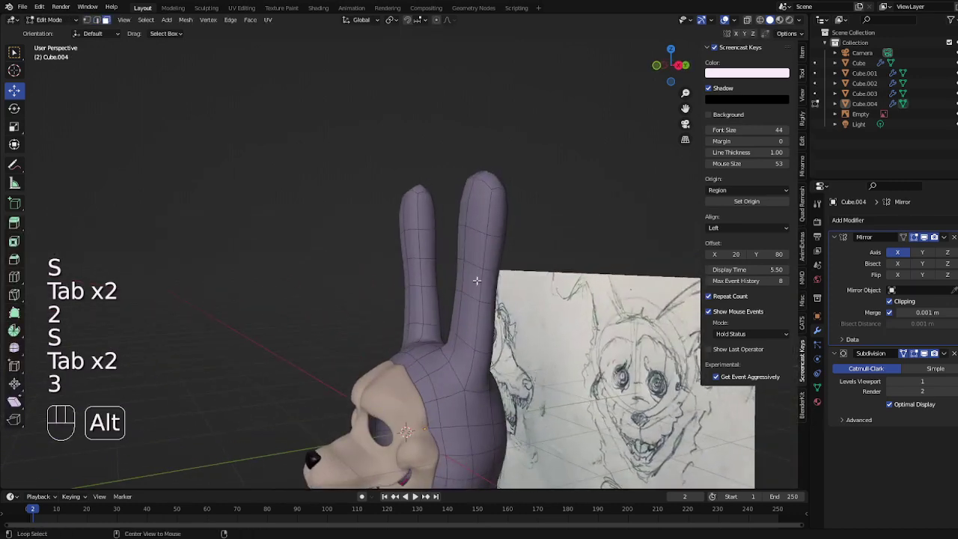
pyautogui.press('g')
pyautogui.press('y')
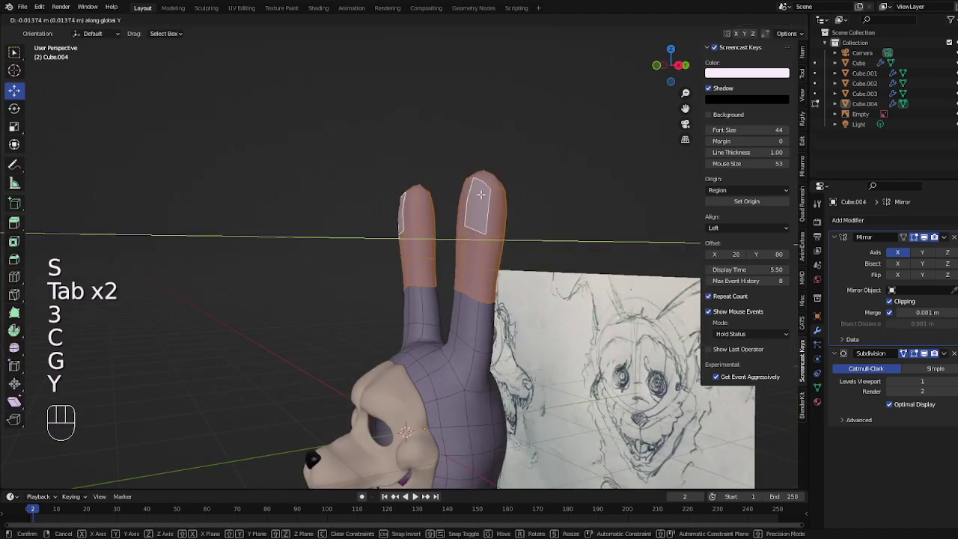
pyautogui.press('Tab')
# Rotate the ears' upper half in the right side view and shift it along Y
pyautogui.press('KP_3')
pyautogui.press('KP_Decimal')
pyautogui.press('Tab')
pyautogui.press('r')
pyautogui.click(537, 175)
pyautogui.press('g')
pyautogui.press('y')
pyautogui.press('Tab')
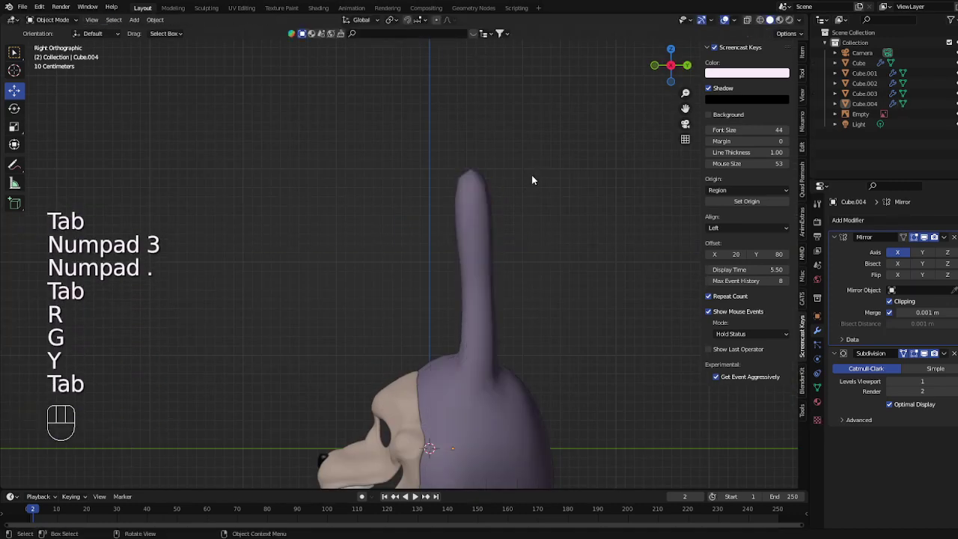
# Reposition an edge of the purple shell in the front view
pyautogui.press('KP_1')
pyautogui.scroll(-3, 498, 261)
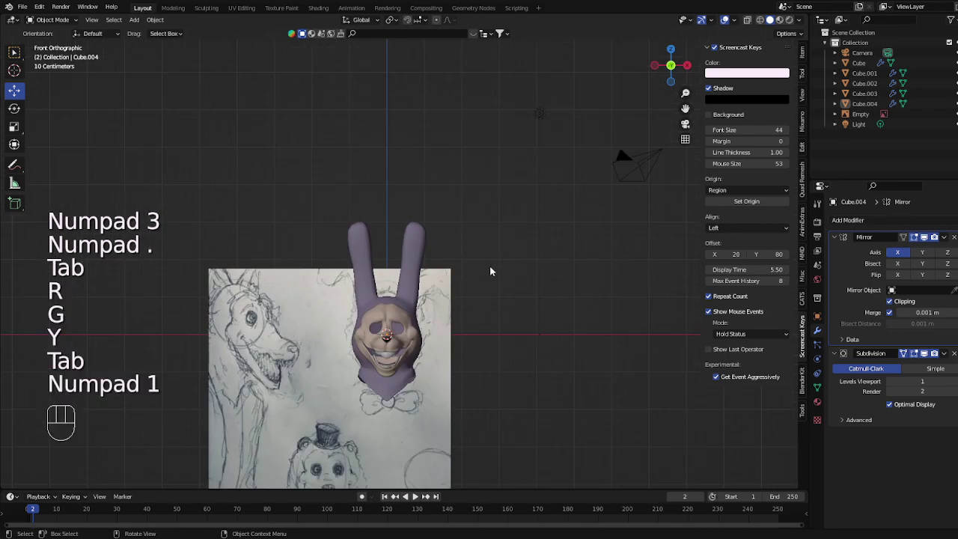
pyautogui.keyDown('shift'); pyautogui.moveTo(490, 265); pyautogui.dragTo(480, 236, button='middle'); pyautogui.keyUp('shift')
pyautogui.press('Tab')
pyautogui.scroll(5, 479, 254)
pyautogui.press('1')
pyautogui.moveTo(477, 276); pyautogui.dragTo(423, 273, button='middle')
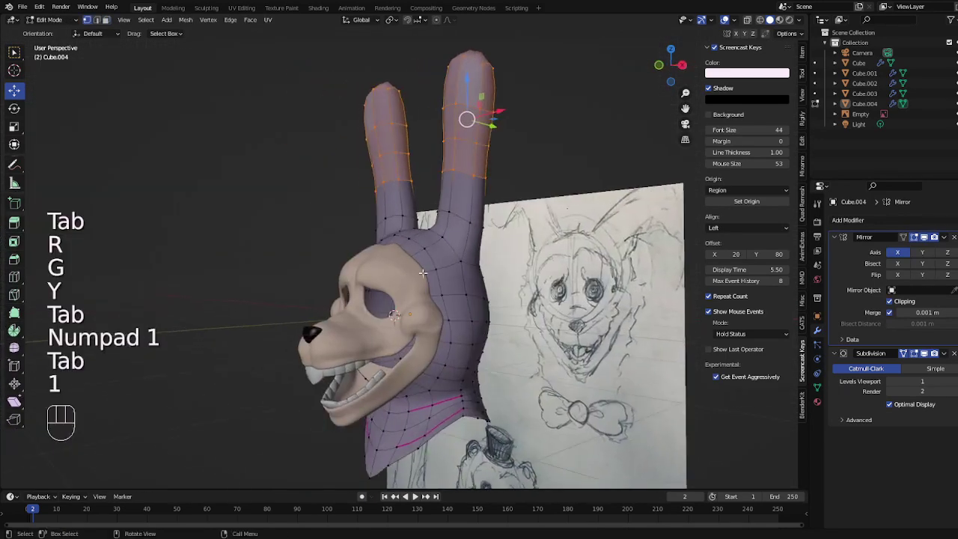
pyautogui.press('KP_1')
pyautogui.press('g')
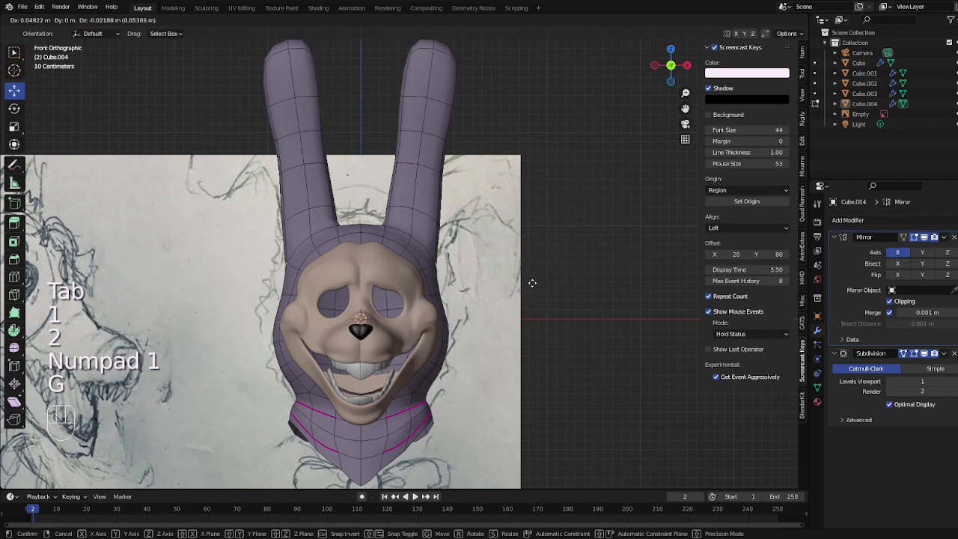
pyautogui.press('Tab')
# Select the front faces along the length of the ears and inset them about 0.04 m
pyautogui.press('Tab')
pyautogui.scroll(-3, 553, 266)
pyautogui.moveTo(553, 266); pyautogui.dragTo(477, 241, button='middle')
pyautogui.press('Tab')
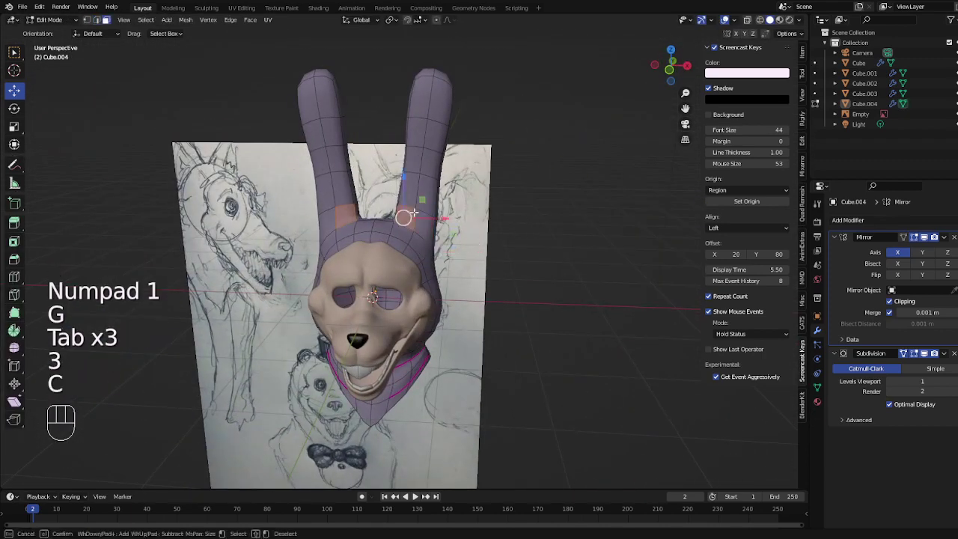
pyautogui.press('i')
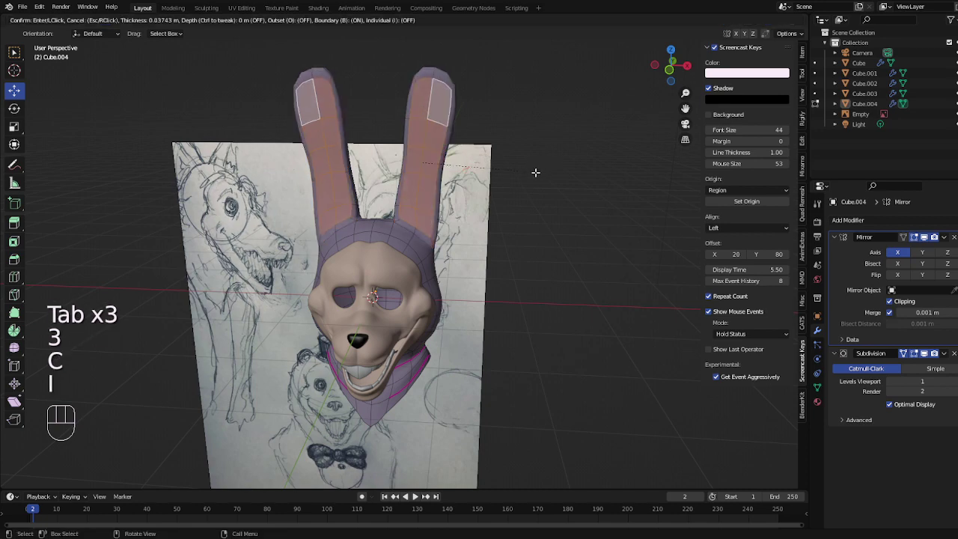
pyautogui.click(527, 174)
# Apply Smooth Vertices to the inset region on the front of the ears
pyautogui.press('1')
pyautogui.rightClick(506, 191)
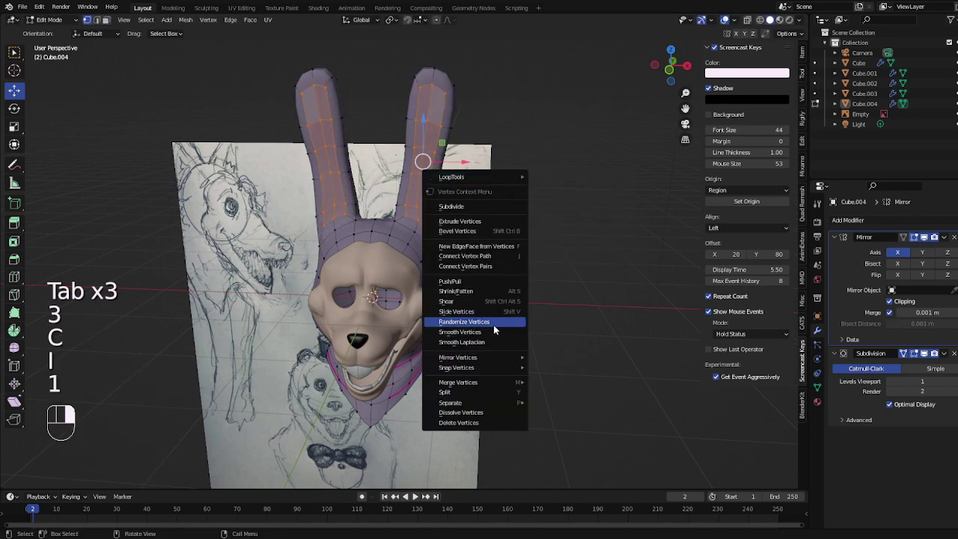
pyautogui.click(494, 333)
pyautogui.press('Tab')
pyautogui.press('Tab')
# Extrude the inset front faces inward to hollow out the ears
pyautogui.moveTo(513, 221); pyautogui.dragTo(487, 217, button='middle')
pyautogui.press('e')
pyautogui.click(428, 218)
pyautogui.press('Tab')
pyautogui.press('Tab')
# Move an edge at the lower end of the ear hollows slightly downward
pyautogui.press('2')
pyautogui.press('g')
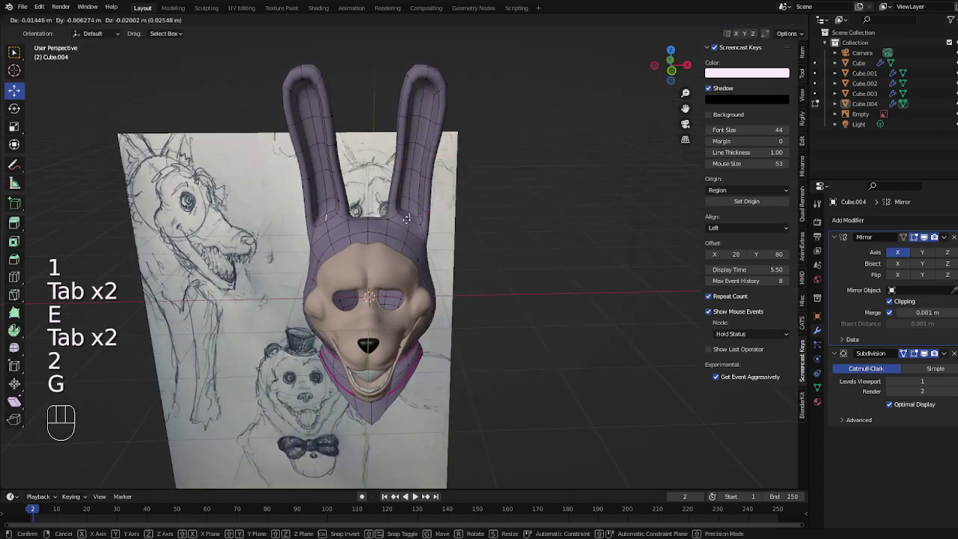
pyautogui.click(404, 229)
pyautogui.press('Tab')
# Select the small faces at the lower end of the ear hollows and lower them in the front view
pyautogui.press('KP_1')
pyautogui.press('Tab')
pyautogui.scroll(2, 390, 212)
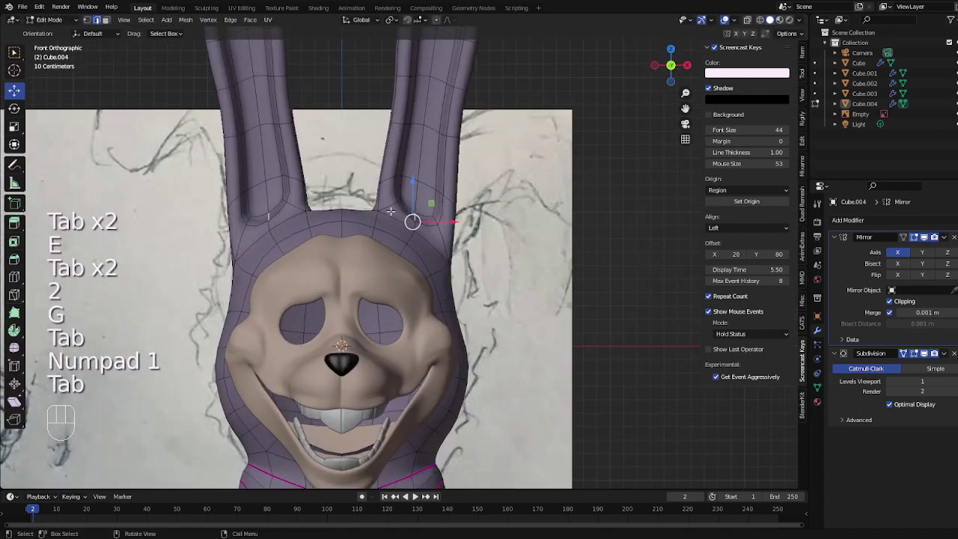
pyautogui.keyDown('shift'); pyautogui.click(423, 220); pyautogui.keyUp('shift')
pyautogui.press('g')
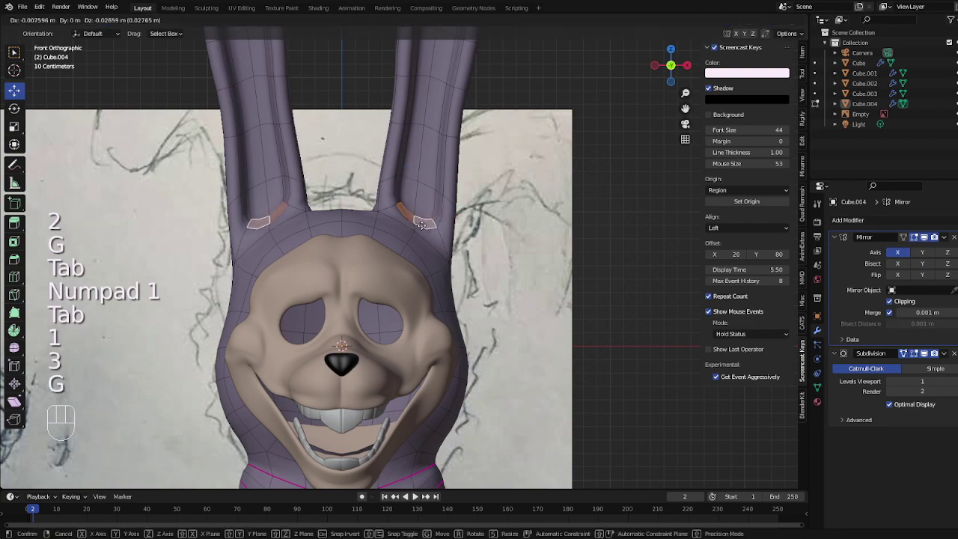
pyautogui.click(426, 224)
# Move a vertex at the lower edge of the ear hollows downward
pyautogui.press('1')
pyautogui.click(412, 227)
pyautogui.press('g')
pyautogui.click(410, 243)
pyautogui.press('Tab')
pyautogui.press('Tab')
# Adjust the selected geometry at the base of the ear hollows along Y and along Z
pyautogui.press('g')
pyautogui.press('y')
pyautogui.moveTo(425, 249)
pyautogui.mouseDown(button='middle')
pyautogui.moveTo(477, 268)
pyautogui.moveTo(339, 246)
pyautogui.moveTo(414, 246)
pyautogui.mouseUp(button='middle')
pyautogui.click(477, 266)
pyautogui.press('g')
pyautogui.press('z')
pyautogui.click(476, 258)
pyautogui.press('Tab')
pyautogui.scroll(-5, 391, 251)
# Scale down the edge loop outlining the ear hollows and shift it along X
pyautogui.scroll(4, 413, 246)
pyautogui.press('Tab')
pyautogui.press('s')
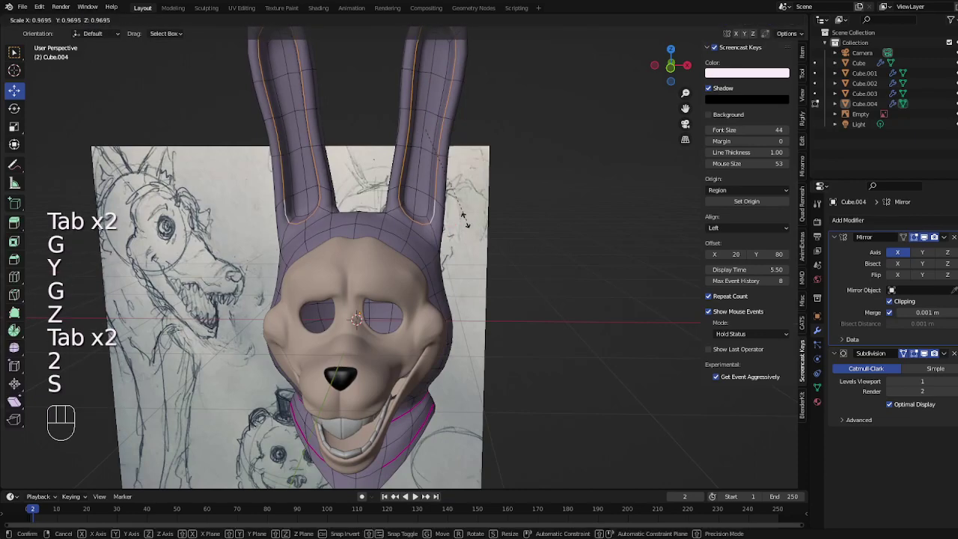
pyautogui.click(449, 215)
pyautogui.press('g')
pyautogui.press('x')
pyautogui.click(457, 217)
# Scale the ear hollows' edge loop to 0.852 along X and shift it along X again
pyautogui.press('s')
pyautogui.press('x')
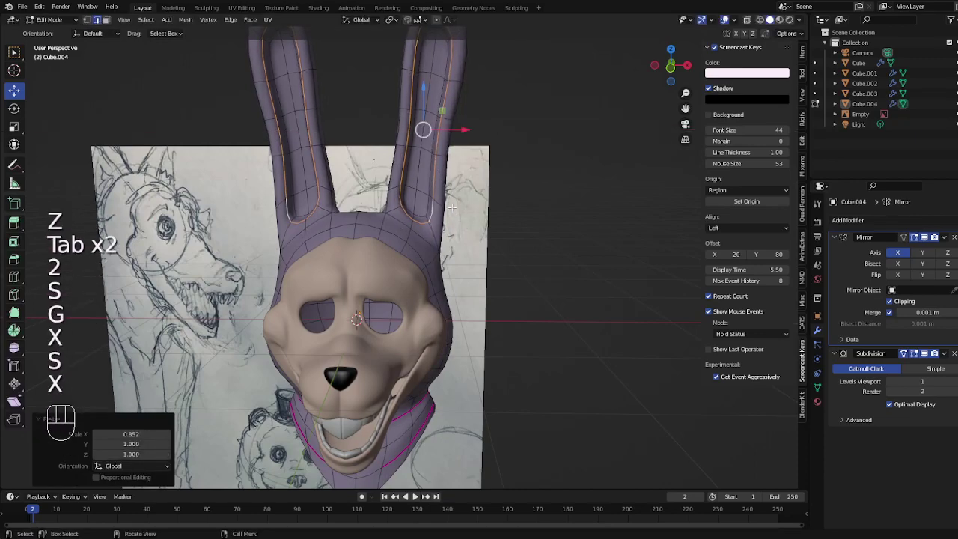
pyautogui.click(424, 128)
pyautogui.press('g')
pyautogui.press('x')
pyautogui.click(467, 205)
pyautogui.press('Tab')
pyautogui.scroll(-3, 467, 205)
# Try to move the faces on the floor of the ear hollows
pyautogui.moveTo(467, 205); pyautogui.dragTo(414, 188, button='middle')
pyautogui.press('Tab')
pyautogui.scroll(3, 492, 212)
pyautogui.press('3')
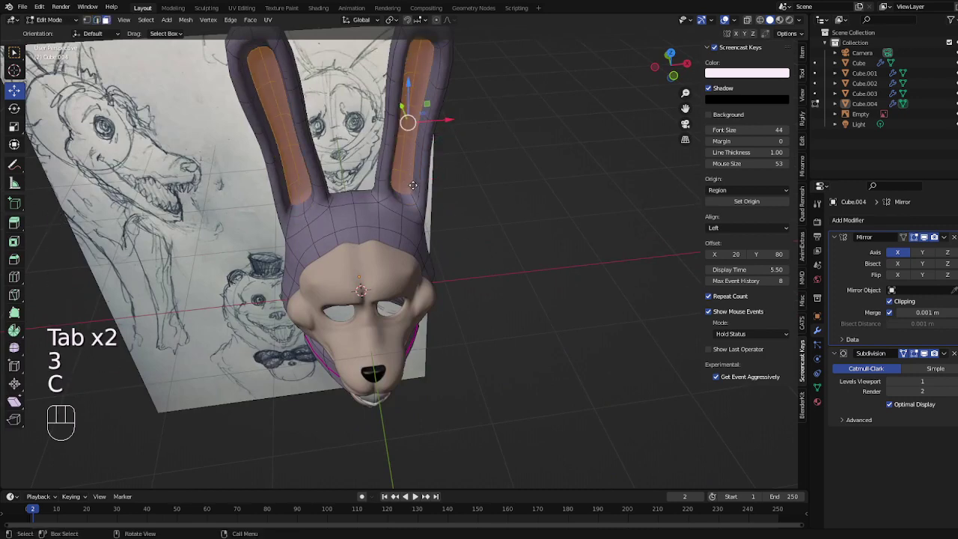
pyautogui.click(417, 187)
pyautogui.press('Tab')
pyautogui.moveTo(449, 199); pyautogui.dragTo(556, 199, button='middle')
pyautogui.press('Tab')
pyautogui.press('g')
pyautogui.press('Tab')
# Undo the move and selection of the ear hollows' floor faces
pyautogui.hotkey('ctrl', 'z')
pyautogui.hotkey('ctrl', 'z')
pyautogui.hotkey('ctrl', 'z')
pyautogui.hotkey('ctrl', 'z')
pyautogui.hotkey('ctrl', 'z')
# Select the floor faces of the ear hollows and move them along Y
pyautogui.press('Tab')
pyautogui.scroll(-3, 519, 190)
pyautogui.scroll(2, 524, 195)
pyautogui.press('Tab')
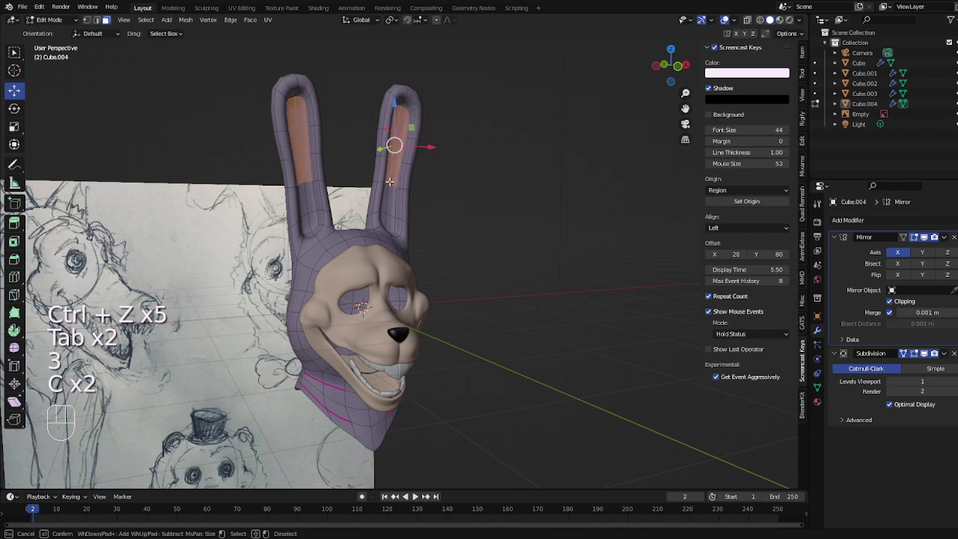
pyautogui.press('g')
pyautogui.moveTo(385, 217); pyautogui.dragTo(560, 185, button='middle')
pyautogui.press('y')
pyautogui.click(437, 233)
pyautogui.press('Tab')
# Shift the ear hollows' floor faces along Y a second time to refine their depth
pyautogui.press('Tab')
pyautogui.press('g')
pyautogui.press('y')
pyautogui.press('Tab')
pyautogui.press('Tab')
pyautogui.press('1')
pyautogui.rightClick(561, 186)
pyautogui.press('Tab')
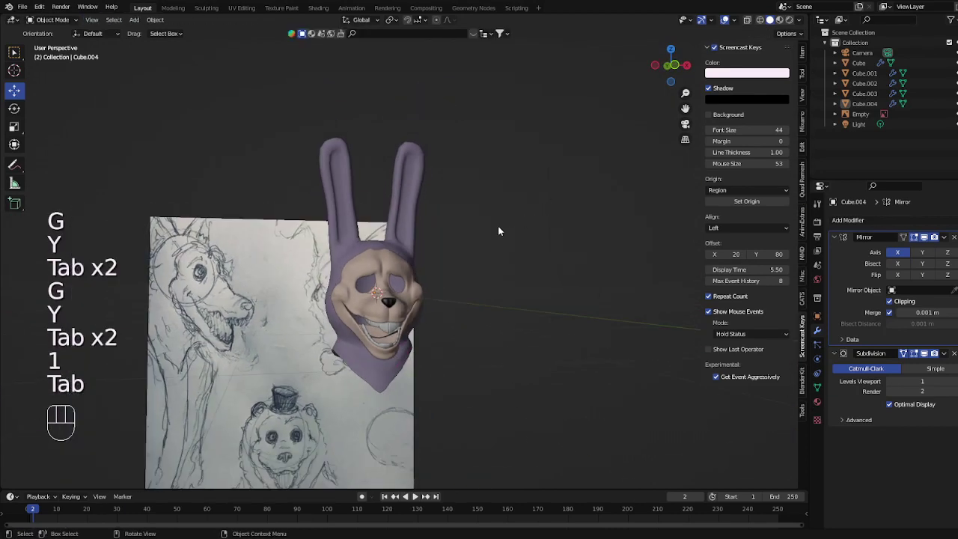
# Reposition the edges in the lower part of the ear hollows in the front view
pyautogui.press('KP_1')
pyautogui.press('Tab')
pyautogui.scroll(5, 397, 167)
pyautogui.press('2')
pyautogui.press('g')
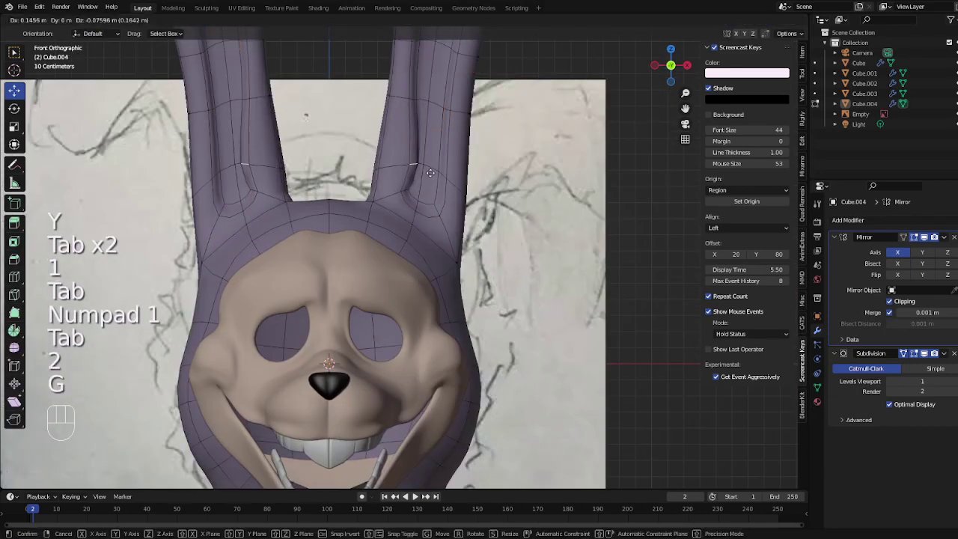
pyautogui.click(420, 168)
pyautogui.press('g')
pyautogui.press('Tab')
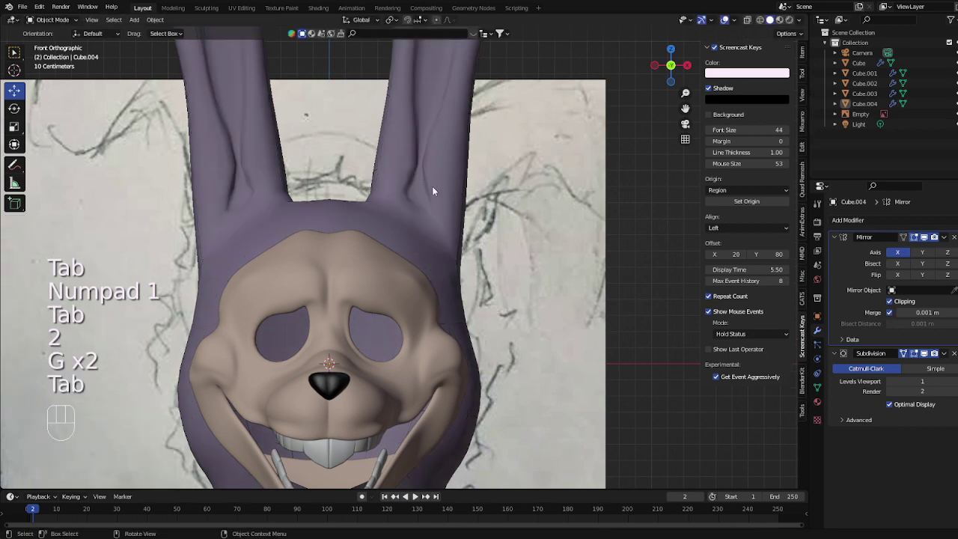
# Move the vertices at the bottom of the ear hollows inward to narrow their lower end
pyautogui.scroll(-3, 441, 210)
pyautogui.scroll(3, 449, 236)
pyautogui.press('Tab')
pyautogui.press('g')
pyautogui.click(429, 222)
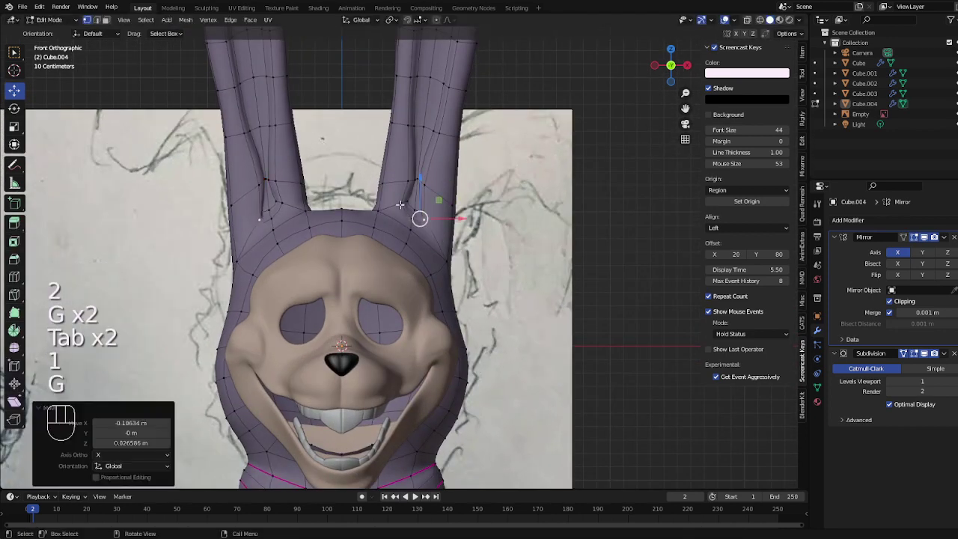
pyautogui.press('g')
pyautogui.click(423, 217)
# Reposition the vertices on the inner rim of the ear hollows, just above their lower end
pyautogui.press('Tab')
pyautogui.press('Tab')
pyautogui.press('g')
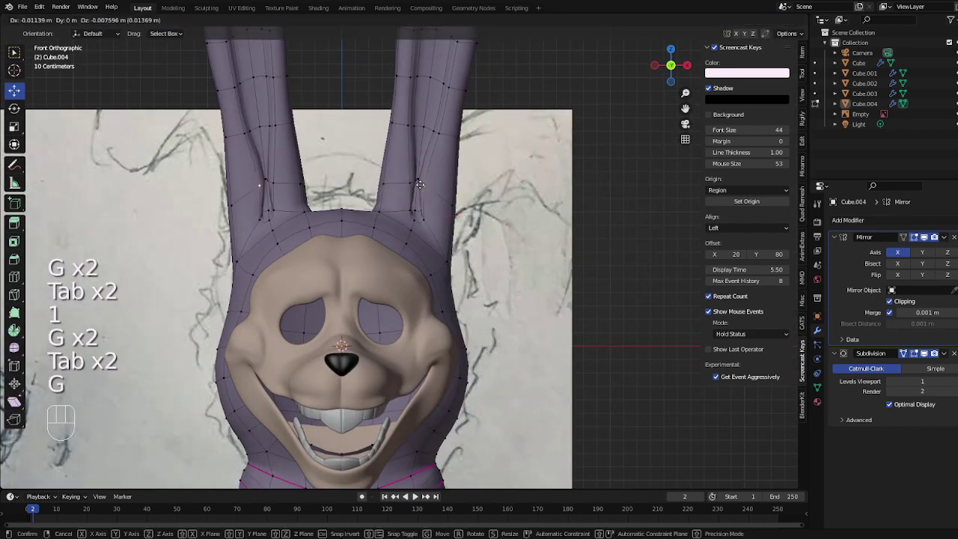
pyautogui.click(423, 176)
# Select the faces around the lower part of the ears with circle select and smooth their vertices
pyautogui.press('1')
pyautogui.press('3')
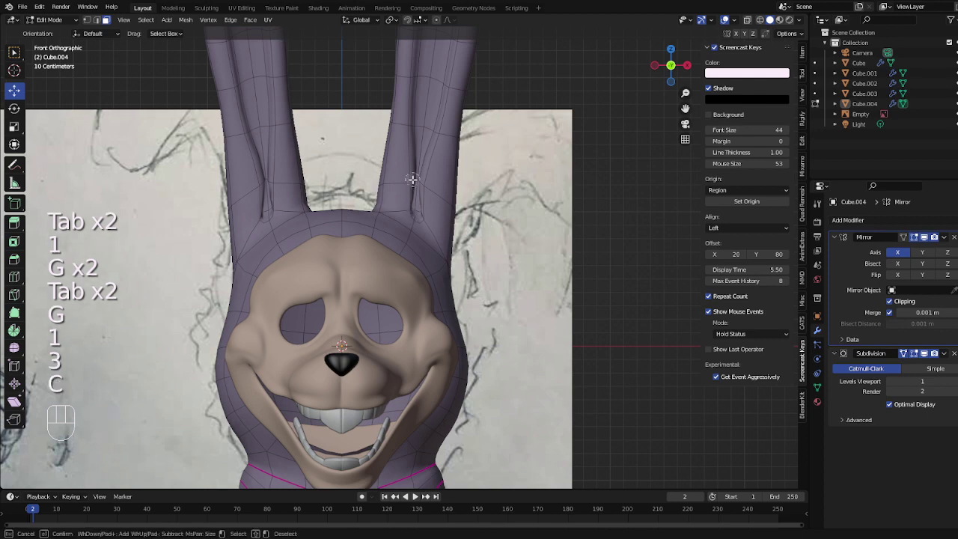
pyautogui.moveTo(412, 180); pyautogui.dragTo(427, 217)
pyautogui.press('1')
pyautogui.press('c')
pyautogui.press('1')
pyautogui.rightClick(518, 184)
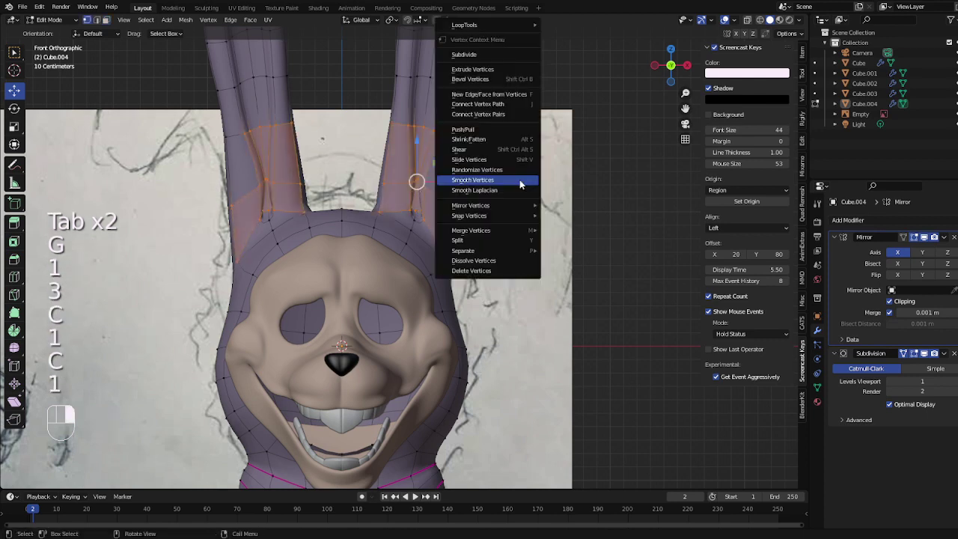
pyautogui.click(520, 184)
pyautogui.press('Tab')
pyautogui.scroll(-4, 599, 217)
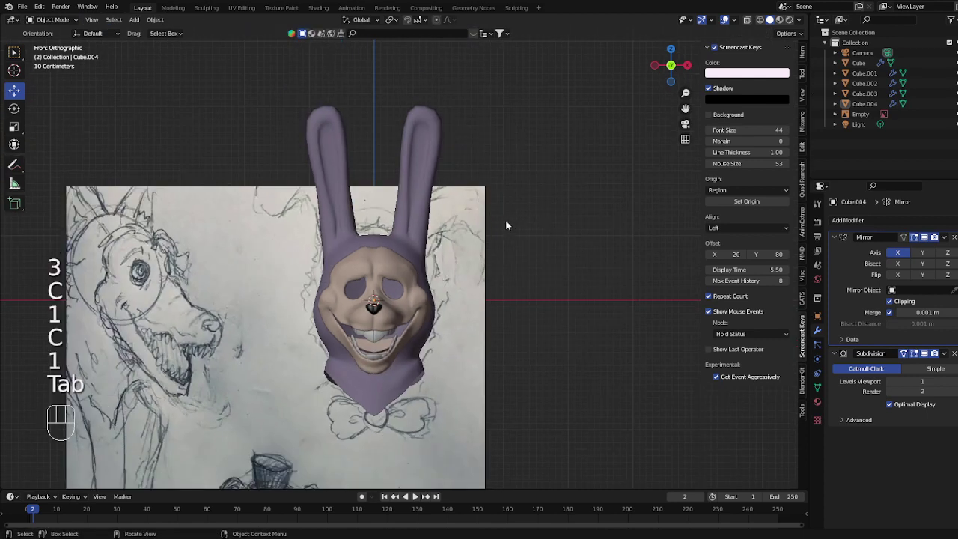
# Adjust the position of the edges beside the lower end of the ear hollows in the front view
pyautogui.press('Tab')
pyautogui.scroll(4, 441, 204)
pyautogui.press('2')
pyautogui.click(419, 182)
pyautogui.press('g')
pyautogui.click(419, 182)
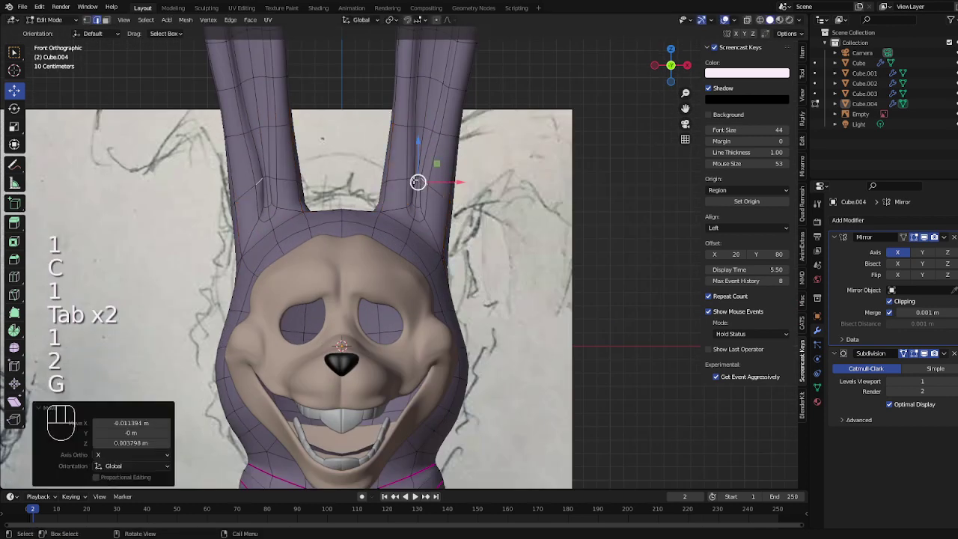
pyautogui.press('g')
pyautogui.click(412, 179)
# Add a loop cut across the lower ears and reposition the hollow edges just below it
pyautogui.hotkey('ctrl', 'r')
pyautogui.click(405, 166)
pyautogui.click(409, 177)
pyautogui.press('1')
pyautogui.press('2')
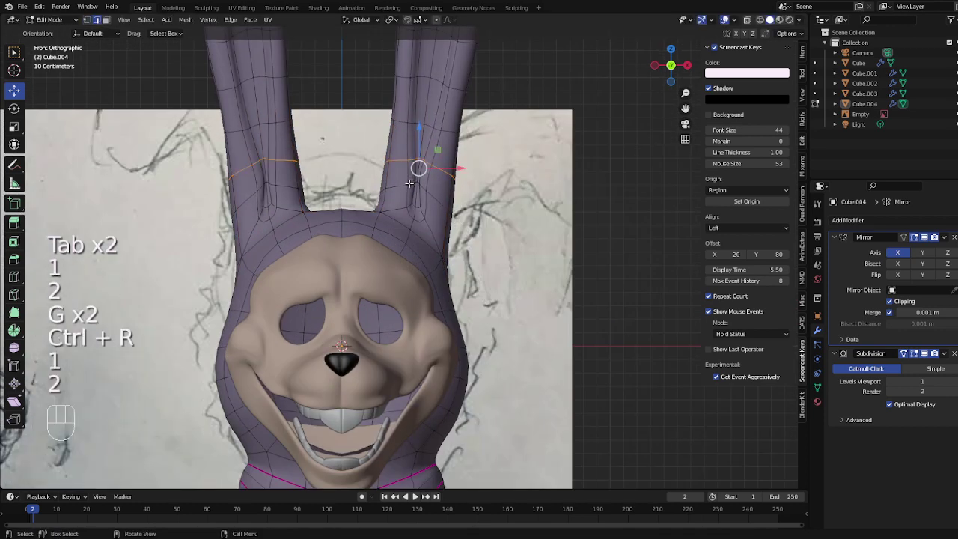
pyautogui.click(411, 184)
pyautogui.press('g')
pyautogui.click(416, 185)
pyautogui.click(421, 185)
pyautogui.press('g')
pyautogui.click(421, 186)
pyautogui.press('Tab')
pyautogui.scroll(-4, 569, 227)
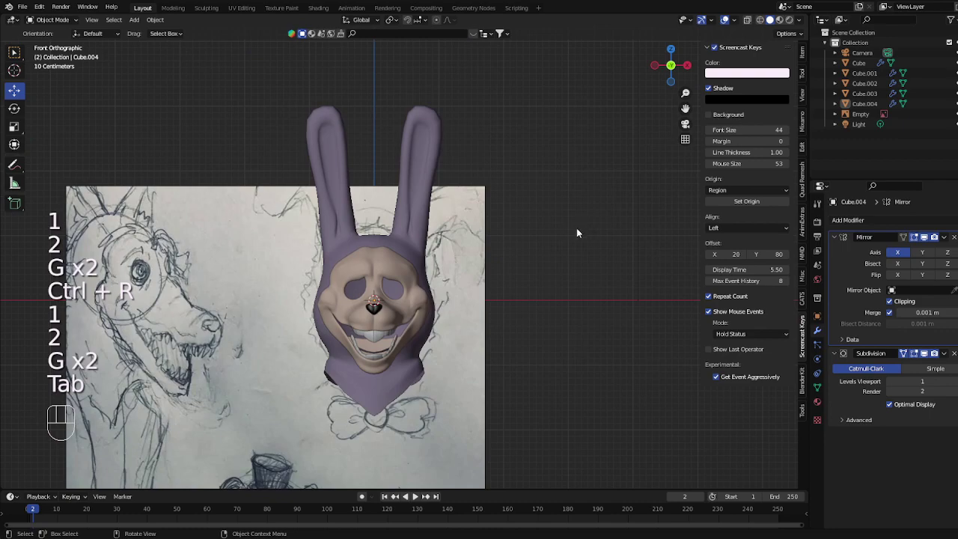
# Examine the hollowed ears and the whole head from several angles, ending in the front view
pyautogui.moveTo(576, 232); pyautogui.dragTo(539, 231, button='middle')
pyautogui.press('Tab')
pyautogui.scroll(2, 544, 254)
pyautogui.press('Tab')
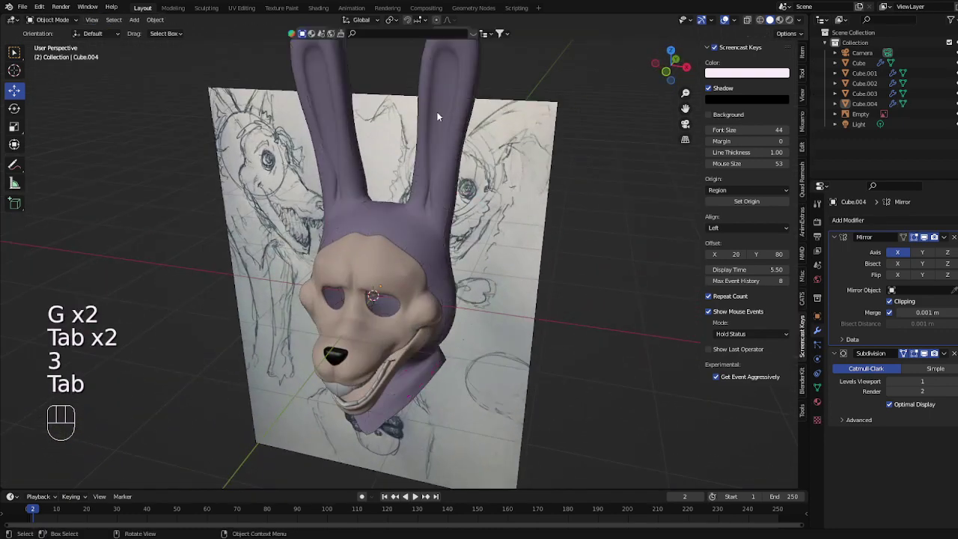
pyautogui.moveTo(442, 165); pyautogui.dragTo(451, 241, button='middle')
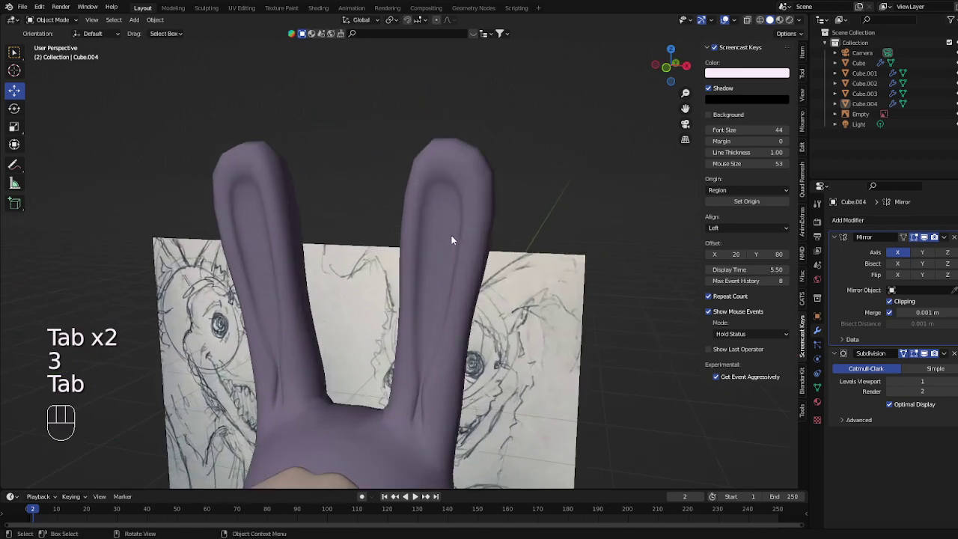
pyautogui.scroll(-4, 376, 299)
pyautogui.keyDown('shift'); pyautogui.moveTo(414, 301); pyautogui.dragTo(421, 253, button='middle'); pyautogui.keyUp('shift')
pyautogui.click(437, 264)
pyautogui.press('Tab')
pyautogui.scroll(-3, 442, 255)
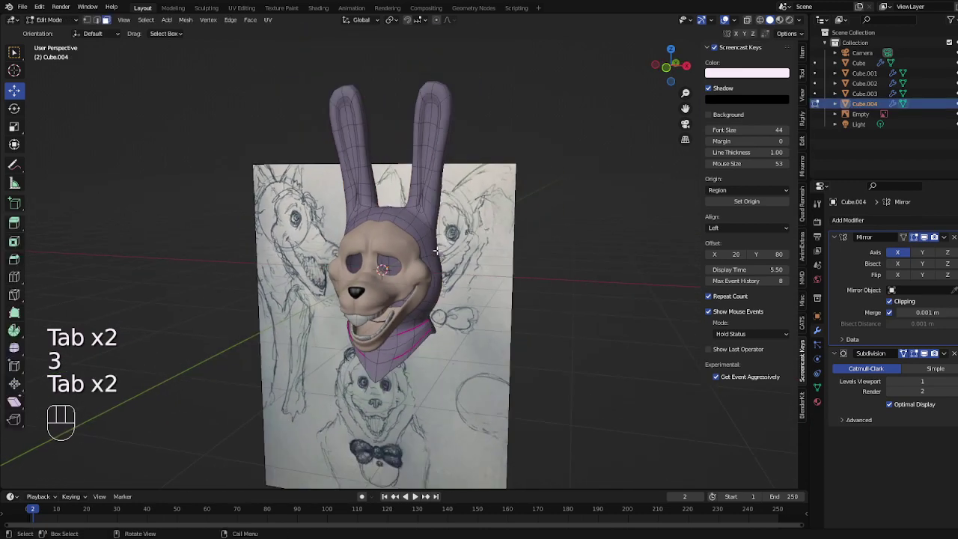
pyautogui.moveTo(457, 217); pyautogui.dragTo(488, 143, button='middle')
pyautogui.press('Tab')
pyautogui.click(488, 142)
pyautogui.scroll(-3, 488, 173)
pyautogui.moveTo(490, 221); pyautogui.dragTo(527, 204, button='middle')
pyautogui.press('KP_1')
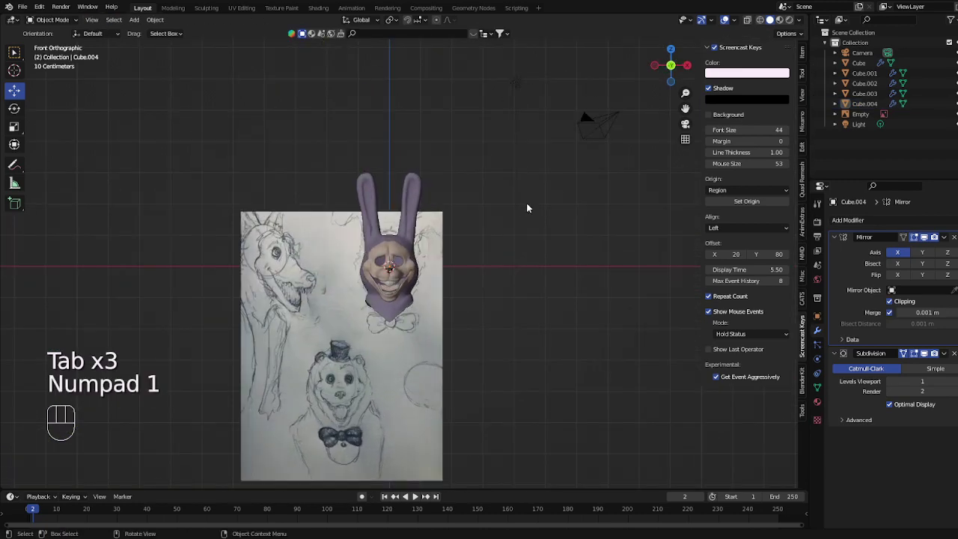
# Move the vertices at the sides of the neck's upper crease in the front view
pyautogui.scroll(6, 440, 285)
pyautogui.press('Tab')
pyautogui.press('1')
pyautogui.click(422, 232)
pyautogui.press('g')
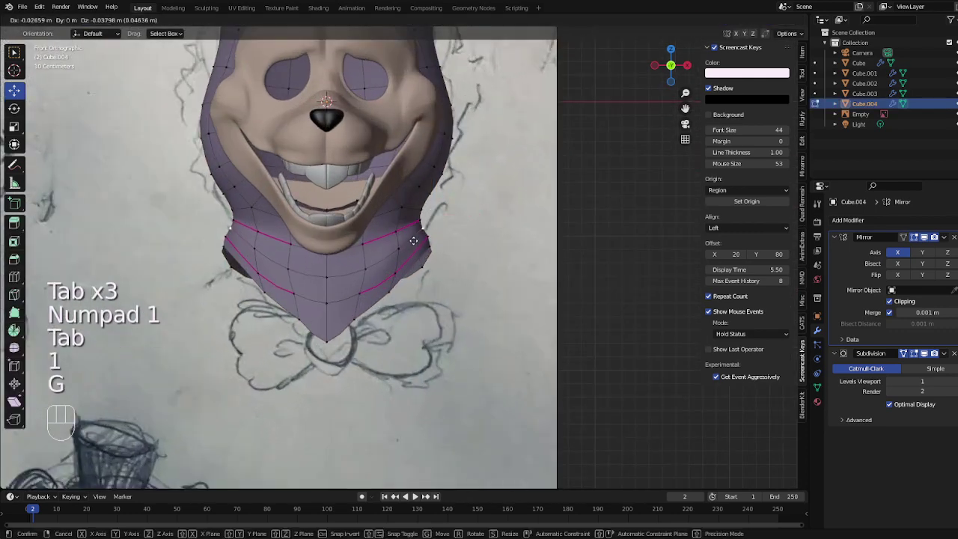
pyautogui.click(416, 234)
pyautogui.click(422, 222)
pyautogui.press('g')
pyautogui.click(420, 223)
# Reposition the side vertices just above the upper neck crease to refine the neck's silhouette
pyautogui.click(421, 223)
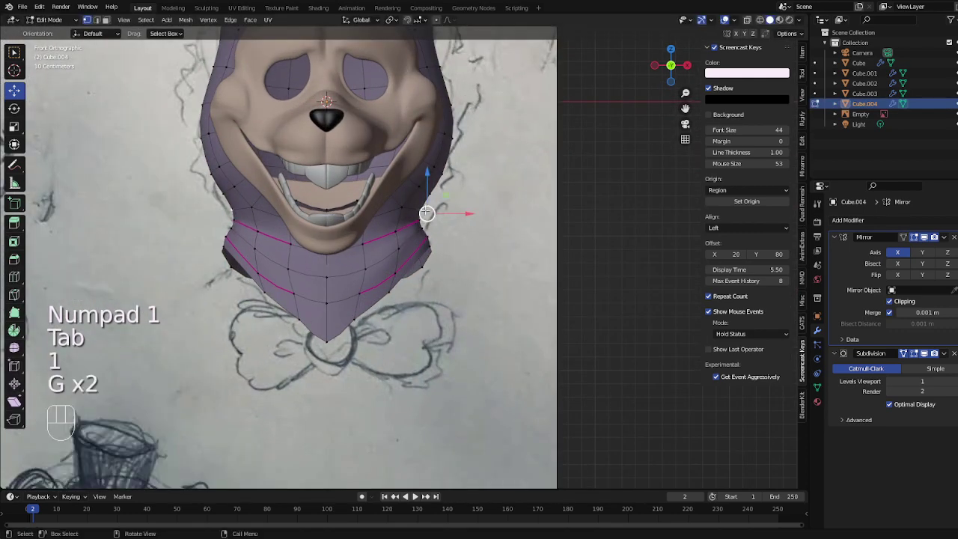
pyautogui.press('g')
pyautogui.click(423, 230)
pyautogui.press('Tab')
pyautogui.press('Tab')
pyautogui.press('g')
pyautogui.click(425, 226)
pyautogui.press('Tab')
pyautogui.press('Tab')
pyautogui.press('g')
pyautogui.press('Tab')
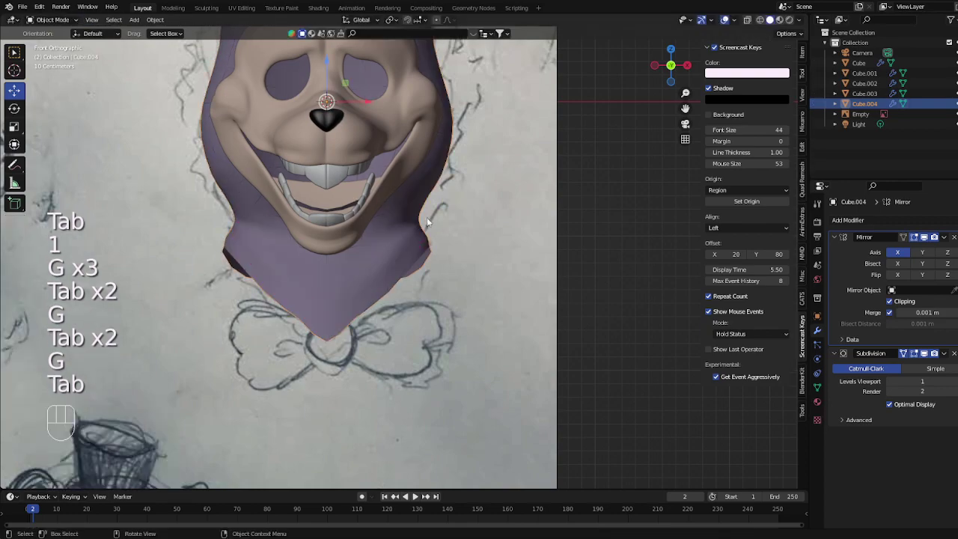
# Add a UV sphere in the front view and rotate it 90° about X
pyautogui.scroll(-6, 426, 219)
pyautogui.click(570, 282)
pyautogui.moveTo(570, 282); pyautogui.dragTo(487, 306, button='middle')
pyautogui.scroll(2, 487, 307)
pyautogui.press('KP_1')
pyautogui.hotkey('shift', 'a')
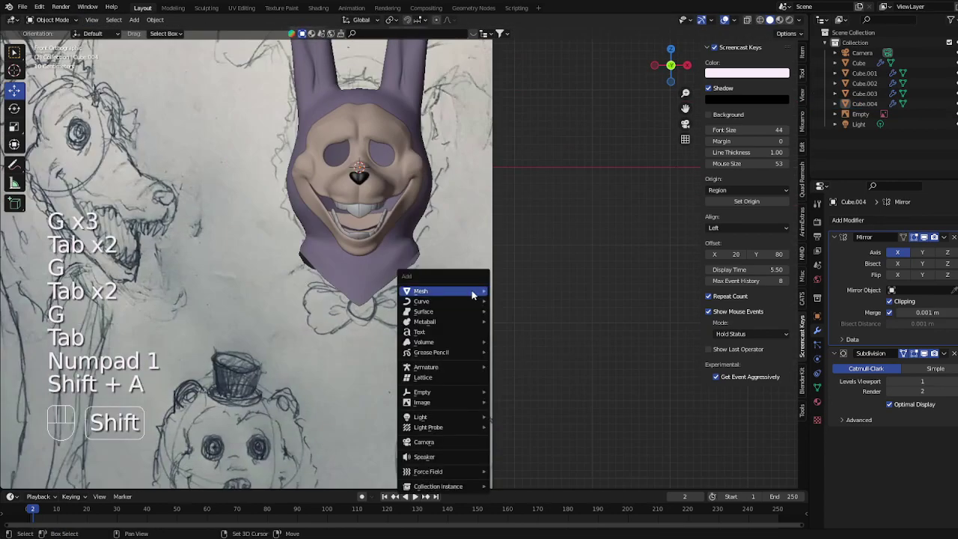
pyautogui.moveTo(471, 291)
pyautogui.click(514, 90)
pyautogui.scroll(-1, 496, 171)
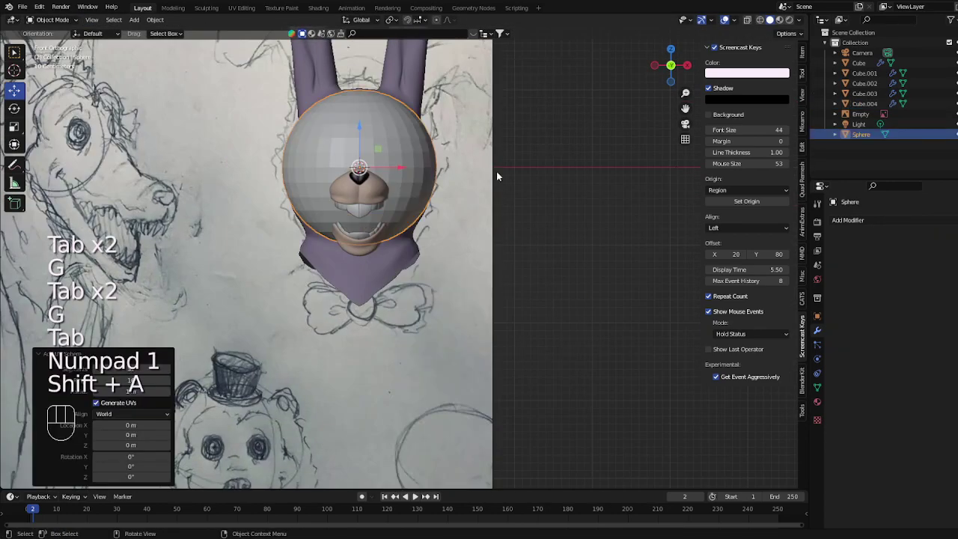
pyautogui.write('rx90')
pyautogui.press('Return')
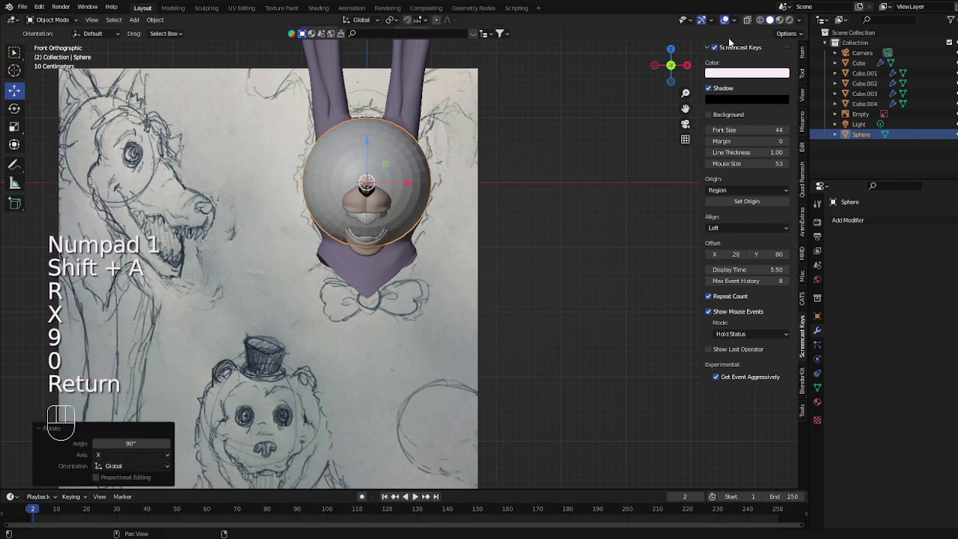
# Shrink the sphere to eyeball size and place it over the sketched eye, using X-ray to see the reference
pyautogui.click(748, 21)
pyautogui.press('s')
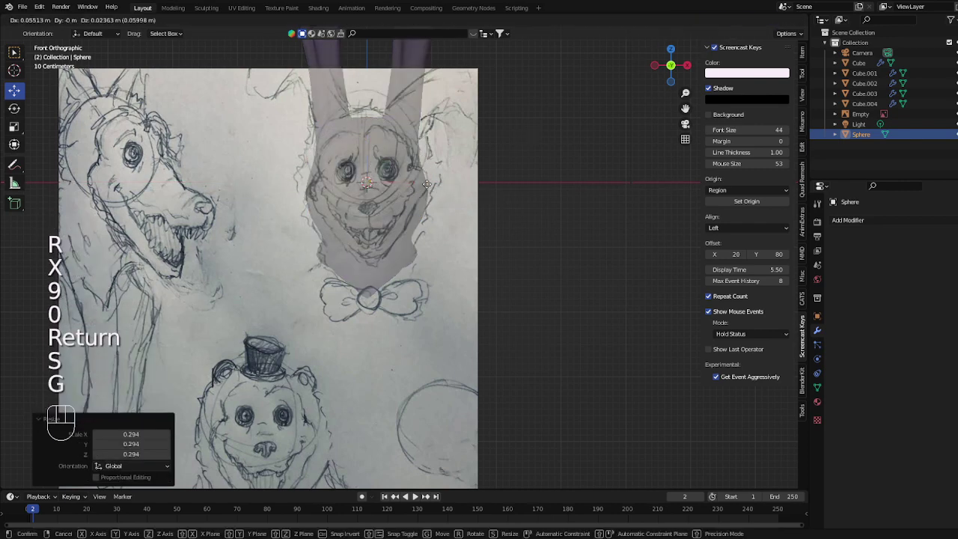
pyautogui.click(423, 173)
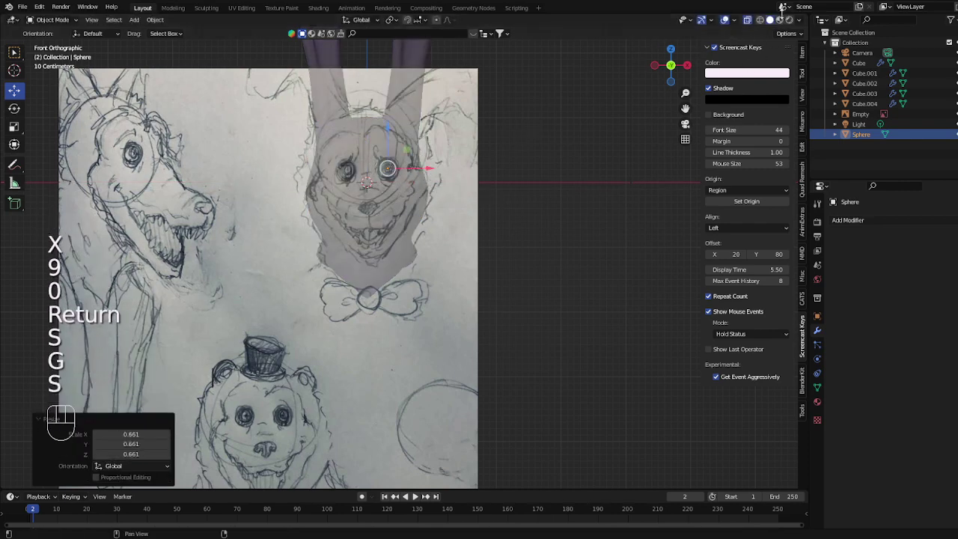
pyautogui.click(747, 21)
pyautogui.scroll(5, 499, 149)
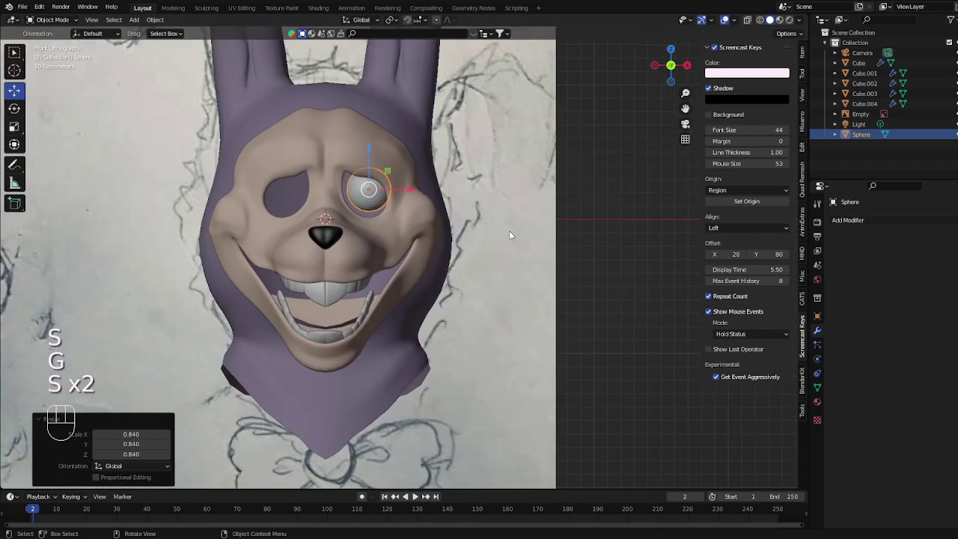
pyautogui.scroll(3, 420, 224)
pyautogui.press('s')
pyautogui.click(446, 231)
# Select the edge loop of the face mask's eye opening and move it along X with proportional editing enabled
pyautogui.click(446, 232)
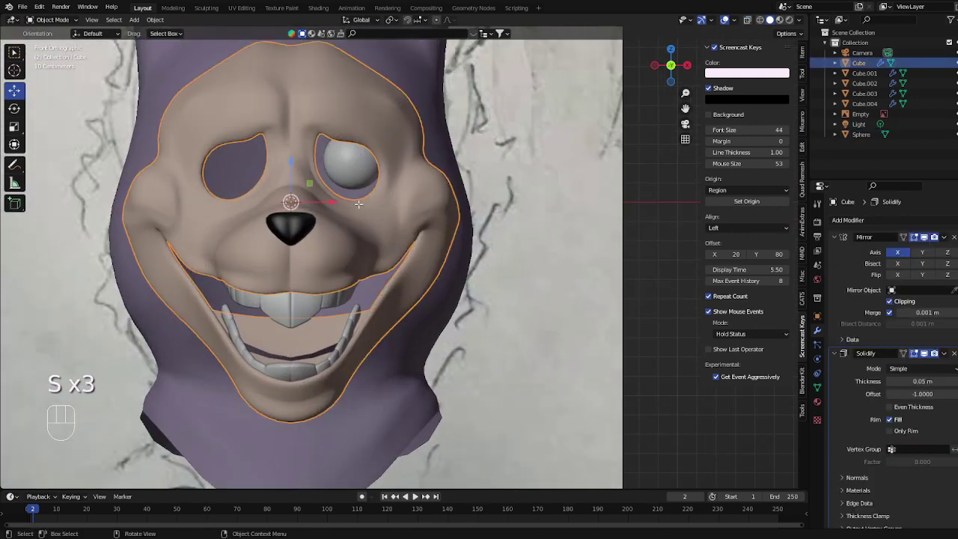
pyautogui.press('Tab')
pyautogui.press('2')
pyautogui.keyDown('alt'); pyautogui.click(341, 186); pyautogui.keyUp('alt')
pyautogui.press('g')
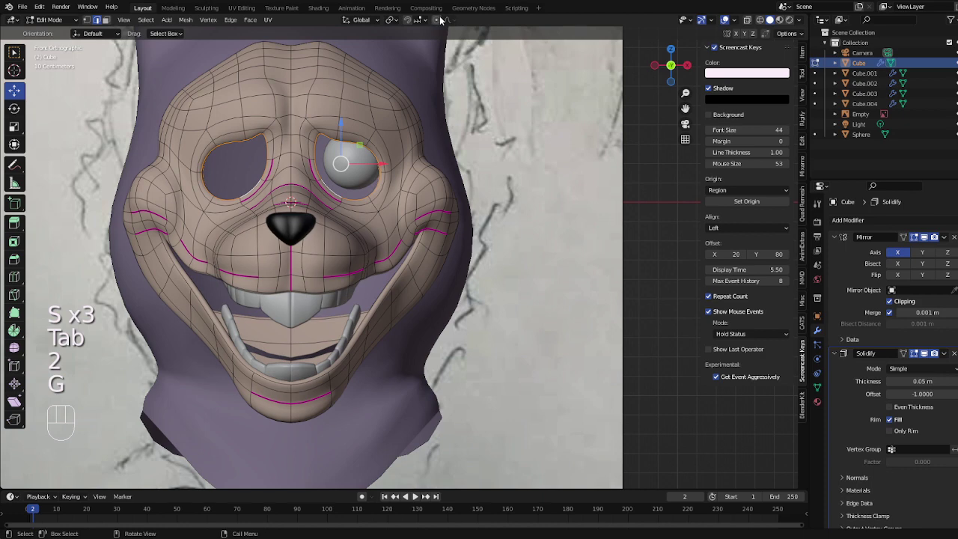
pyautogui.click(440, 20)
pyautogui.press('g')
pyautogui.press('x')
pyautogui.click(438, 212)
# Scale the eye opening's loop by 0.983 along X and shift it along X with an adjusted proportional size
pyautogui.press('Tab')
pyautogui.press('Tab')
pyautogui.press('s')
pyautogui.press('x')
pyautogui.click(439, 211)
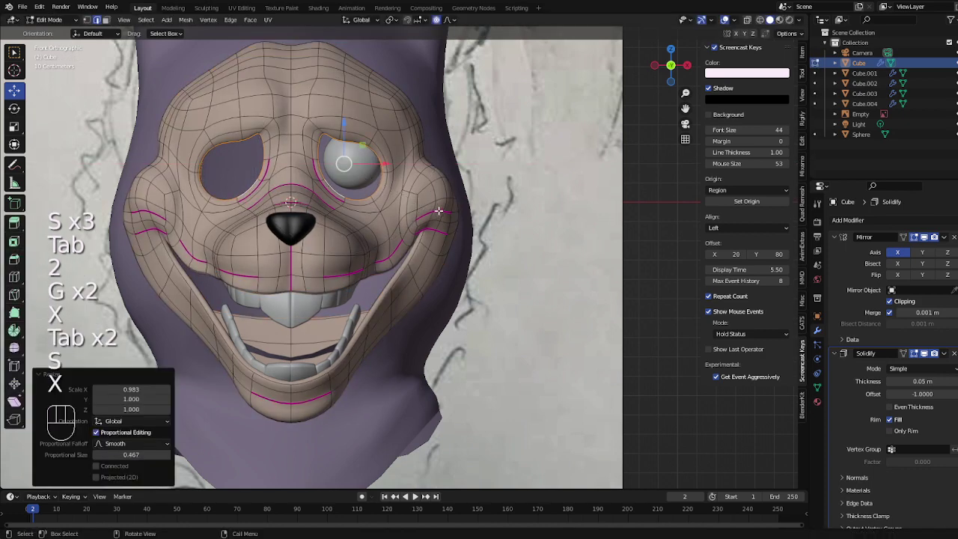
pyautogui.press('1')
pyautogui.press('g')
pyautogui.press('x')
pyautogui.scroll(-3, 455, 222)
pyautogui.click(452, 247)
pyautogui.press('Tab')
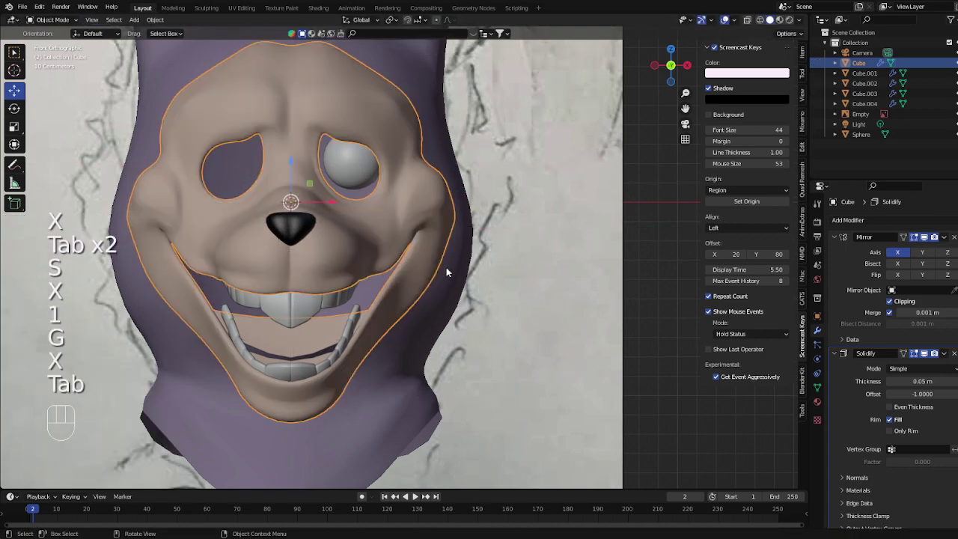
# Select the entire face mask mesh and scale it along X
pyautogui.press('Tab')
pyautogui.press('a')
pyautogui.press('s')
pyautogui.press('x')
pyautogui.click(491, 264)
pyautogui.press('Tab')
# Move the reference image about -0.008 m along X
pyautogui.click(508, 266)
pyautogui.press('g')
pyautogui.press('x')
pyautogui.click(501, 262)
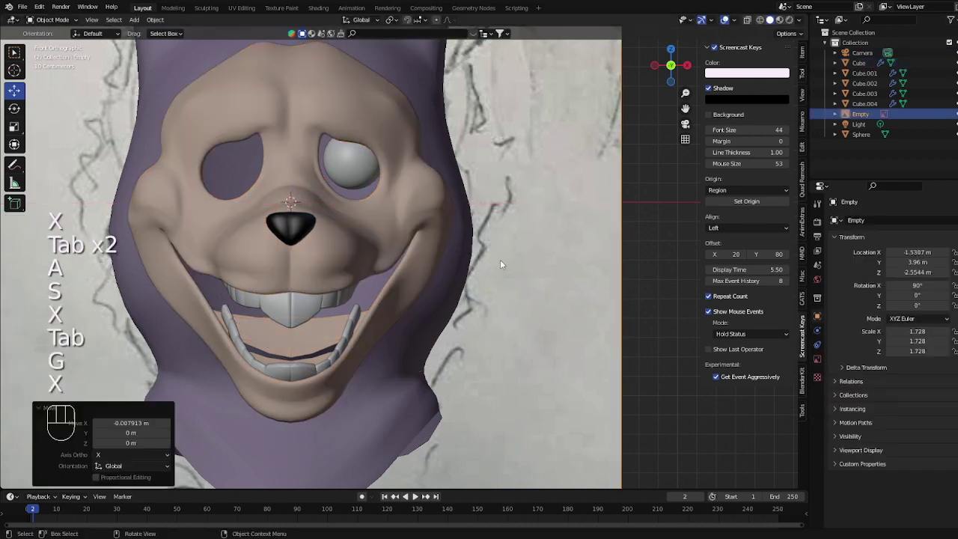
# Move the eyeball about -0.011 m in both X and Z within the eye opening
pyautogui.click(338, 154)
pyautogui.scroll(-2, 599, 258)
pyautogui.press('g')
pyautogui.click(621, 250)
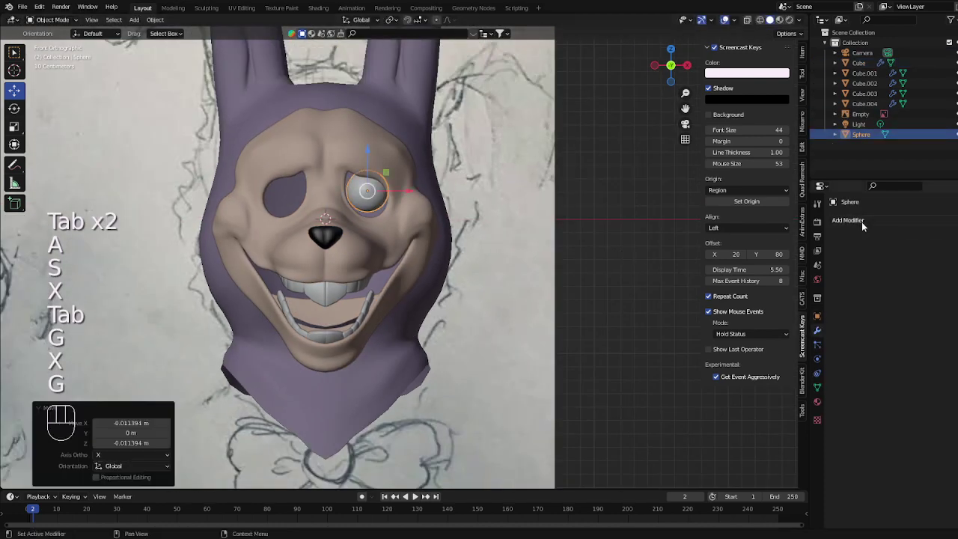
# Add a Mirror modifier to the eyeball with the face mask, Cube, as its mirror object
pyautogui.click(848, 220)
pyautogui.click(797, 338)
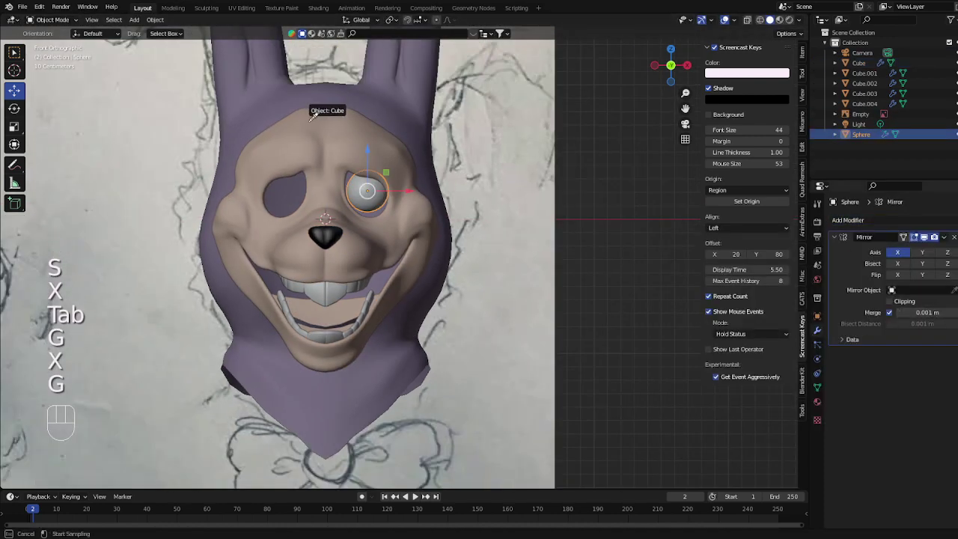
pyautogui.keyDown('shift'); pyautogui.moveTo(443, 200); pyautogui.dragTo(468, 270, button='middle'); pyautogui.keyUp('shift')
pyautogui.scroll(3, 479, 262)
# Move the mirrored eyeballs along X to fit them in the eye openings
pyautogui.press('Tab')
pyautogui.click(511, 259)
pyautogui.scroll(3, 512, 259)
pyautogui.press('Tab')
pyautogui.press('g')
pyautogui.press('x')
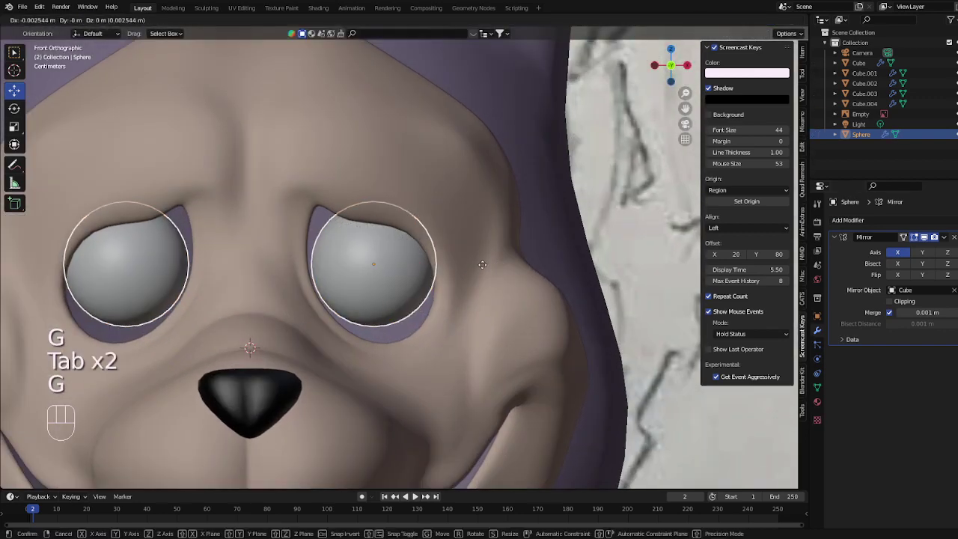
pyautogui.click(480, 264)
# Inset the eyeball's front centre faces by about 0.049 m and scale them along Y
pyautogui.press('Tab')
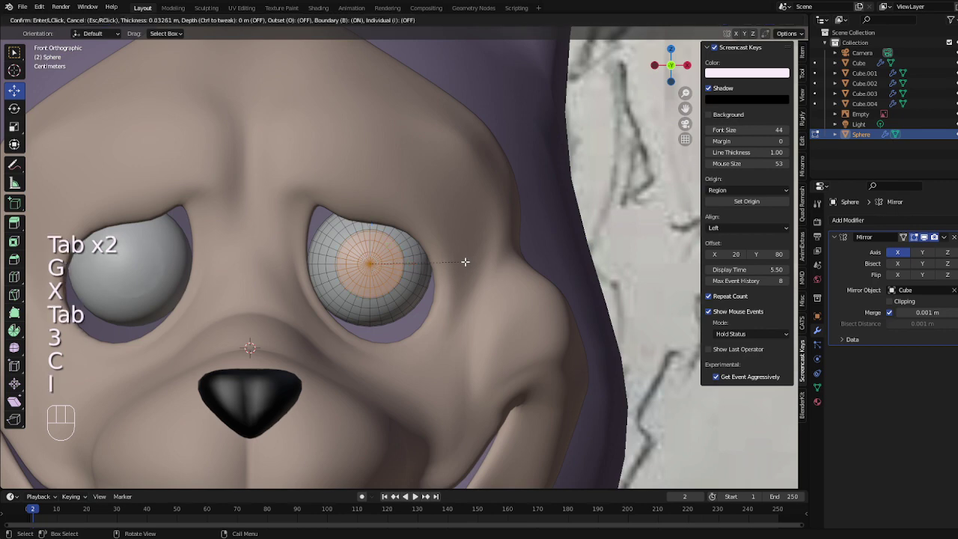
pyautogui.click(463, 191)
pyautogui.moveTo(462, 174); pyautogui.dragTo(546, 225, button='middle')
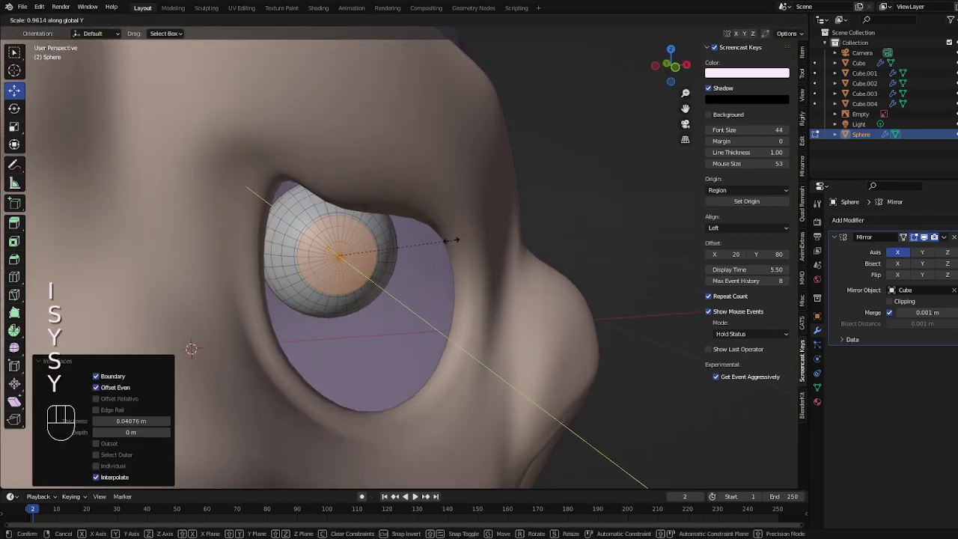
pyautogui.click(140, 239)
# Move the inset eyeball faces about 0.026 m along Y and scale them by 1.769 along Y
pyautogui.press('Tab')
pyautogui.press('Tab')
pyautogui.press('g')
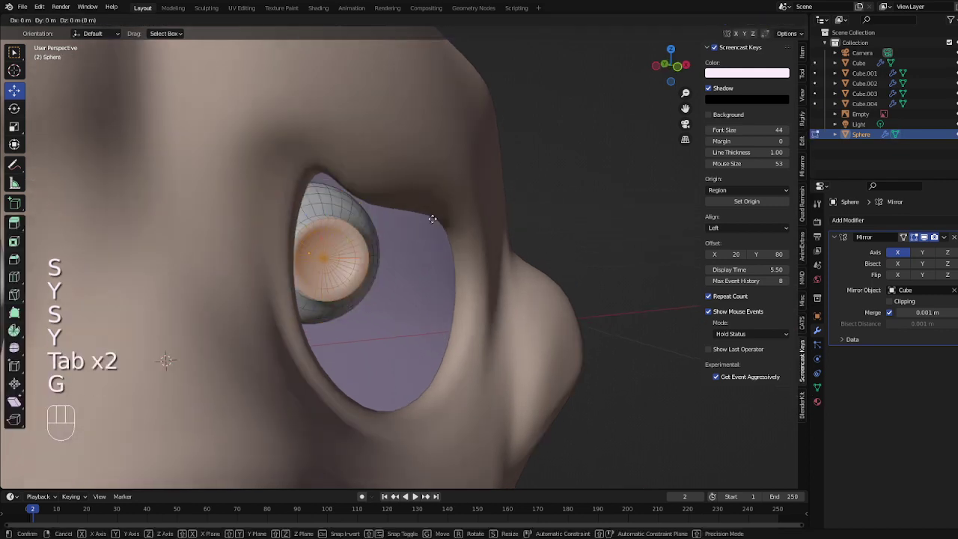
pyautogui.click(427, 220)
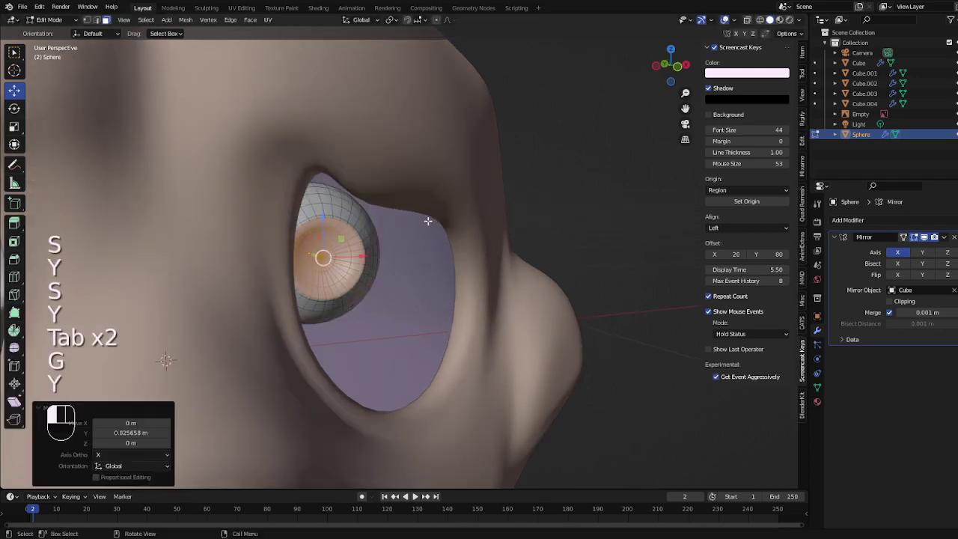
pyautogui.click(516, 232)
# Try to shift the inset eyeball faces along Y again and undo the move
pyautogui.press('g')
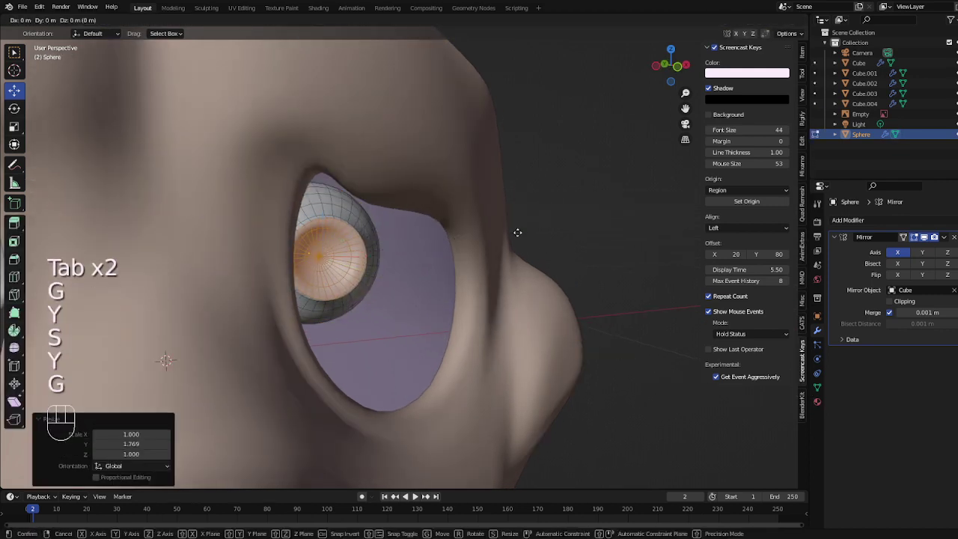
pyautogui.click(515, 232)
pyautogui.press('Tab')
pyautogui.moveTo(513, 232); pyautogui.dragTo(543, 252, button='middle')
pyautogui.hotkey('ctrl', 'z')
pyautogui.hotkey('ctrl', 'z')
# Scale the inset eyeball faces down slightly along Y
pyautogui.scroll(2, 539, 252)
pyautogui.press('s')
pyautogui.press('y')
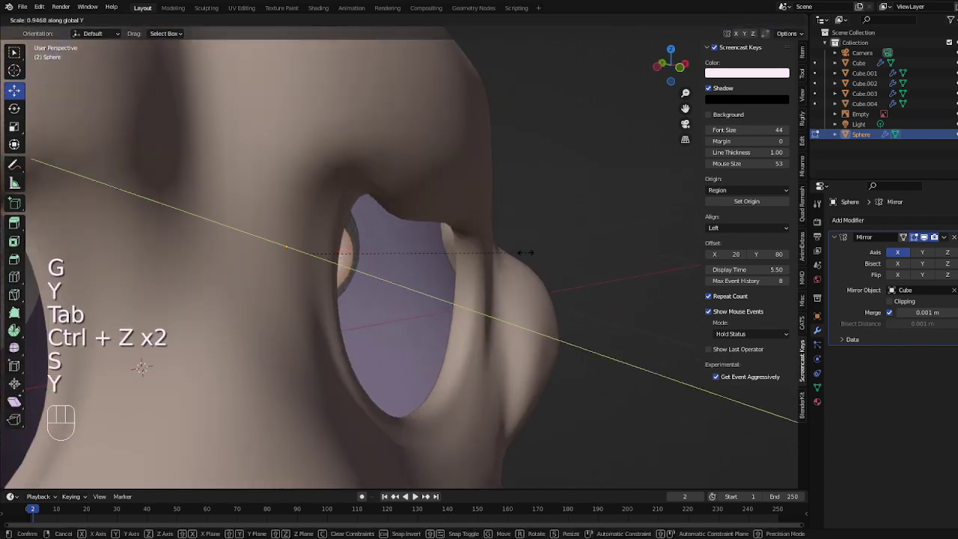
pyautogui.click(477, 247)
pyautogui.press('Tab')
pyautogui.moveTo(478, 252)
pyautogui.mouseDown(button='middle')
pyautogui.moveTo(445, 250)
pyautogui.moveTo(462, 244)
pyautogui.mouseUp(button='middle')
pyautogui.press('Tab')
# Shift the inset eyeball faces along X and Y and scale them by 0.686 along Y
pyautogui.press('g')
pyautogui.press('x')
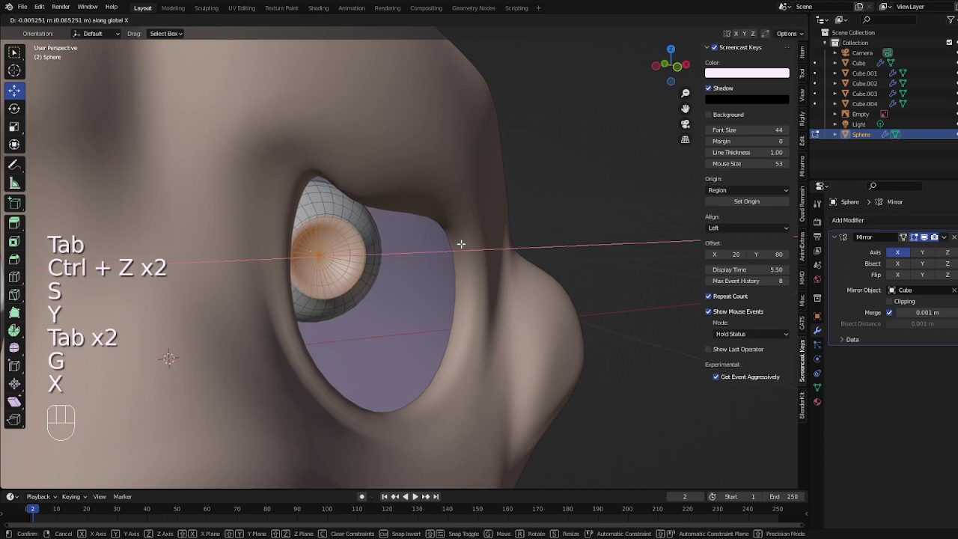
pyautogui.press('g')
pyautogui.press('y')
pyautogui.click(459, 243)
pyautogui.press('s')
pyautogui.press('y')
pyautogui.click(417, 243)
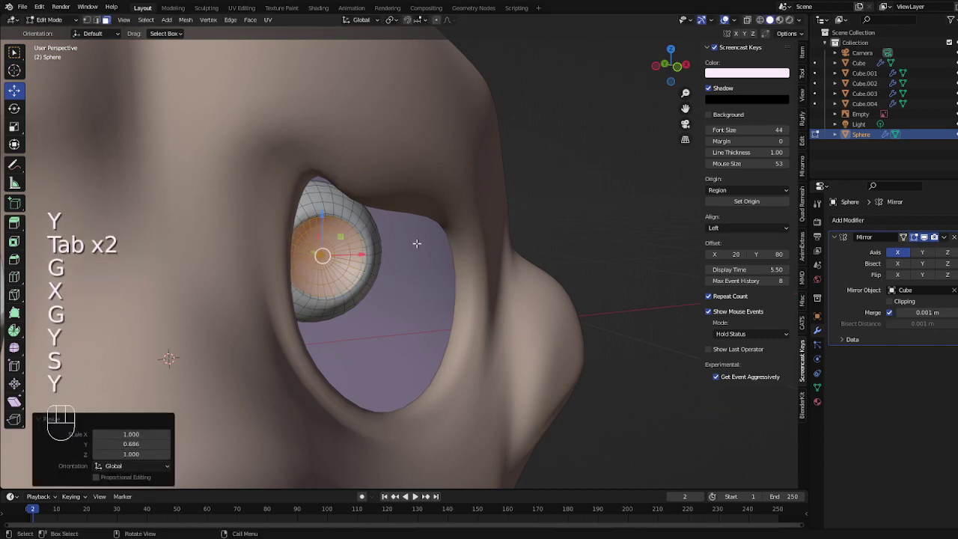
pyautogui.click(417, 244)
pyautogui.press('Tab')
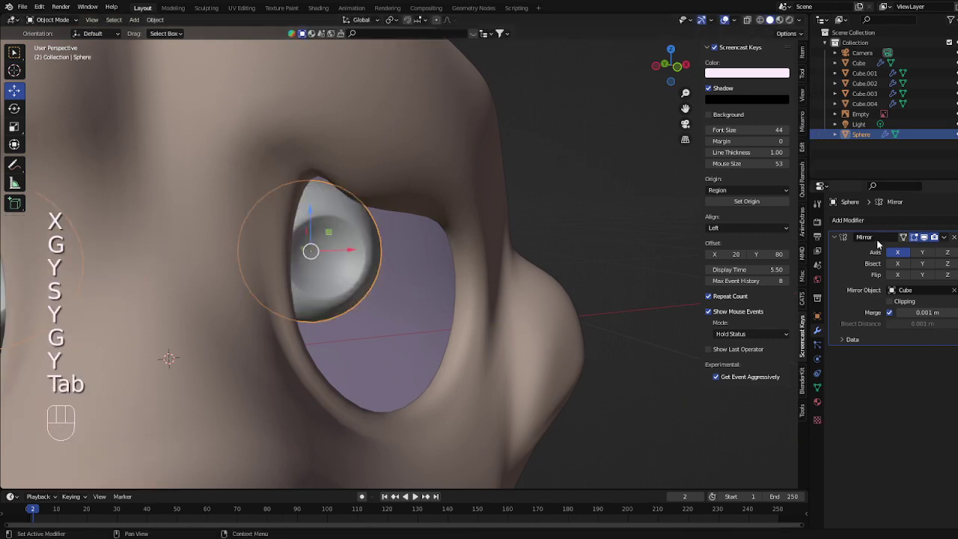
# Add an Edge Split modifier with a 30° edge angle to the eyeball
pyautogui.click(840, 221)
pyautogui.click(775, 305)
pyautogui.scroll(-5, 500, 271)
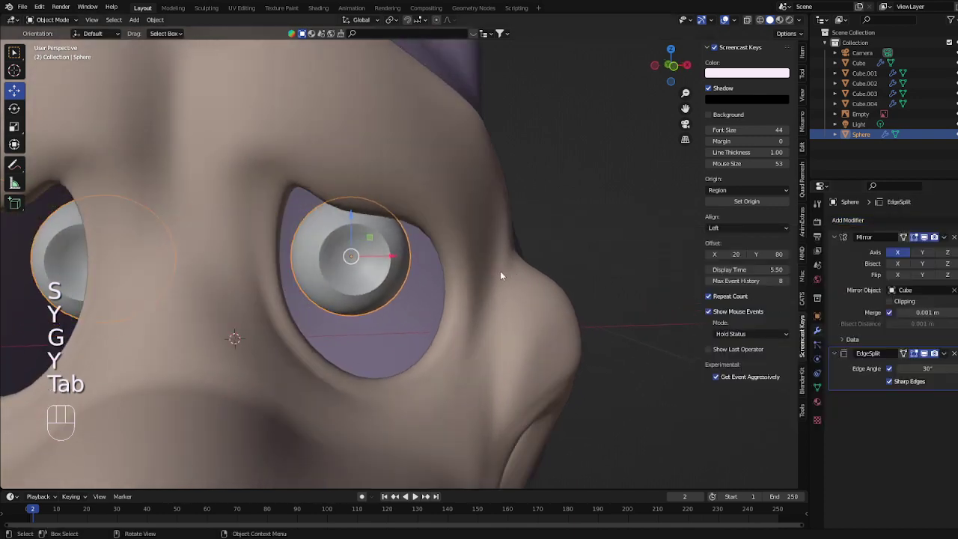
pyautogui.press('Tab')
pyautogui.press('Tab')
# Edge-slide the loop bordering the eyeball's recessed iris
pyautogui.scroll(6, 364, 267)
pyautogui.press('Tab')
pyautogui.press('2')
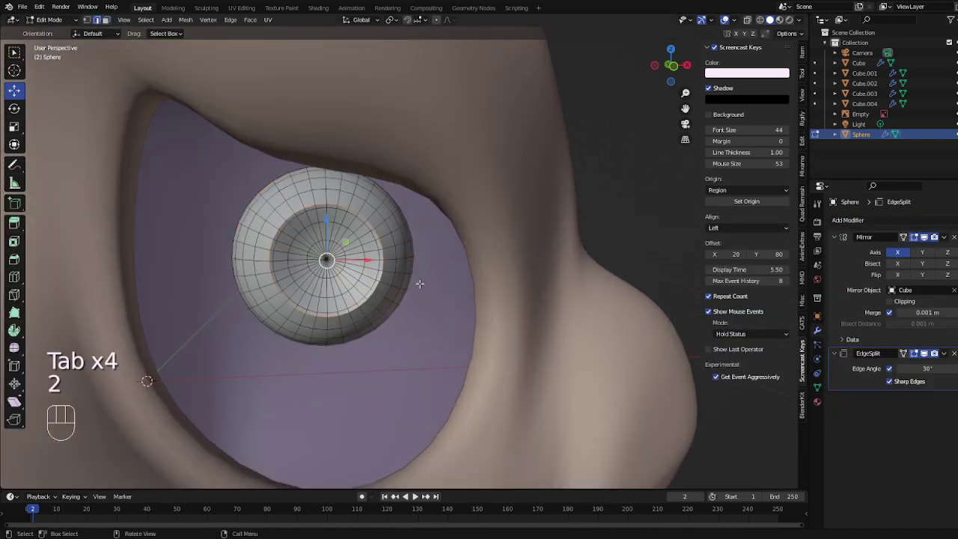
pyautogui.click(423, 284)
pyautogui.press('Tab')
pyautogui.moveTo(393, 284)
pyautogui.mouseDown(button='middle')
pyautogui.moveTo(456, 283)
pyautogui.moveTo(387, 289)
pyautogui.mouseUp(button='middle')
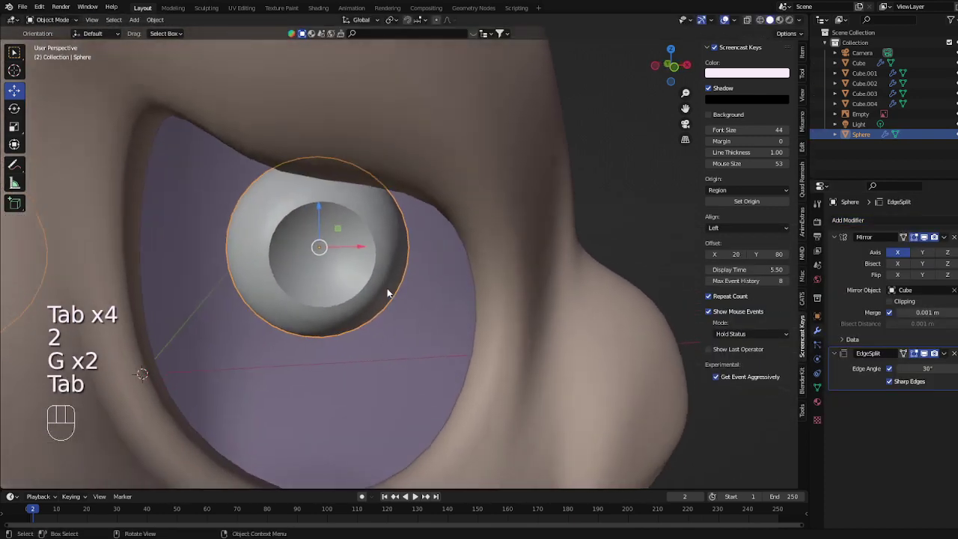
pyautogui.scroll(-7, 449, 270)
pyautogui.press('Tab')
pyautogui.press('Tab')
pyautogui.click(510, 250)
# Select the faces of the recessed iris in front view and scale them
pyautogui.scroll(-5, 511, 250)
pyautogui.moveTo(511, 250); pyautogui.dragTo(489, 231, button='middle')
pyautogui.press('KP_1')
pyautogui.press('Tab')
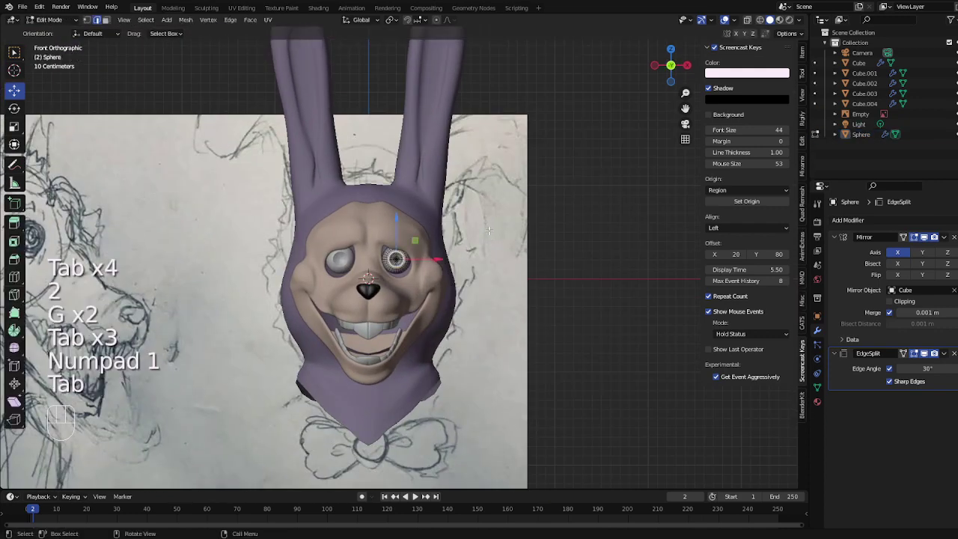
pyautogui.scroll(10, 483, 265)
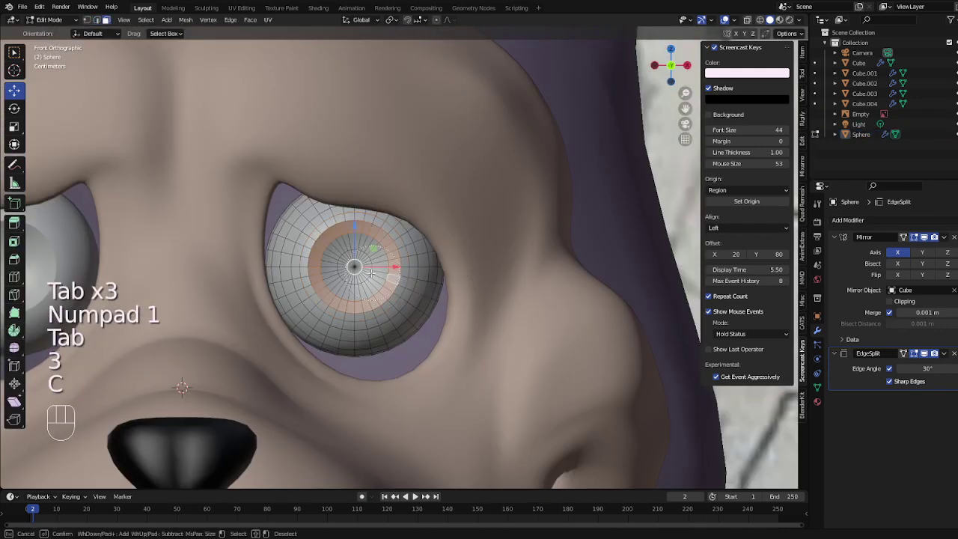
pyautogui.press('s')
pyautogui.press('Tab')
pyautogui.moveTo(428, 274); pyautogui.dragTo(443, 278, button='middle')
pyautogui.press('Tab')
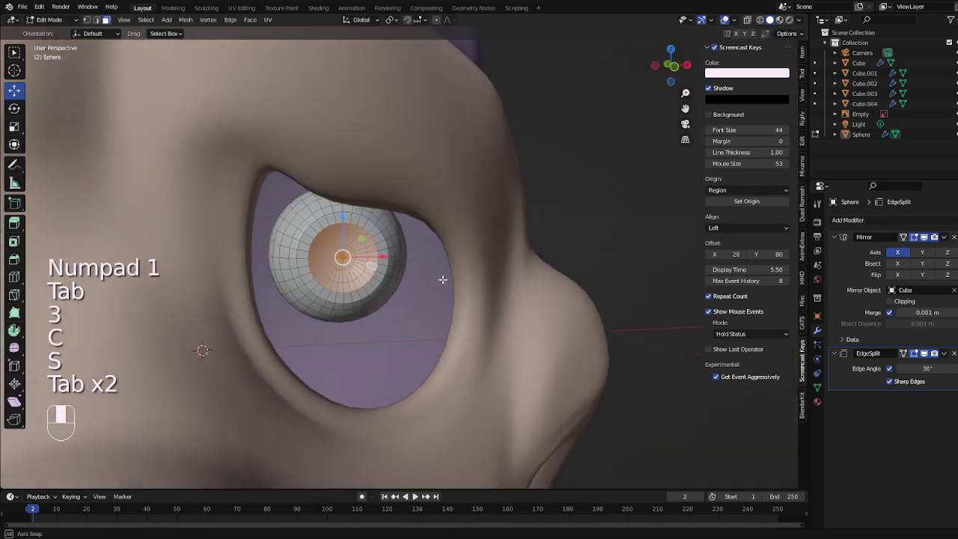
# Move the selected iris faces along Y to adjust the recess depth
pyautogui.press('g')
pyautogui.press('y')
pyautogui.click(444, 285)
pyautogui.press('Tab')
pyautogui.scroll(-6, 443, 285)
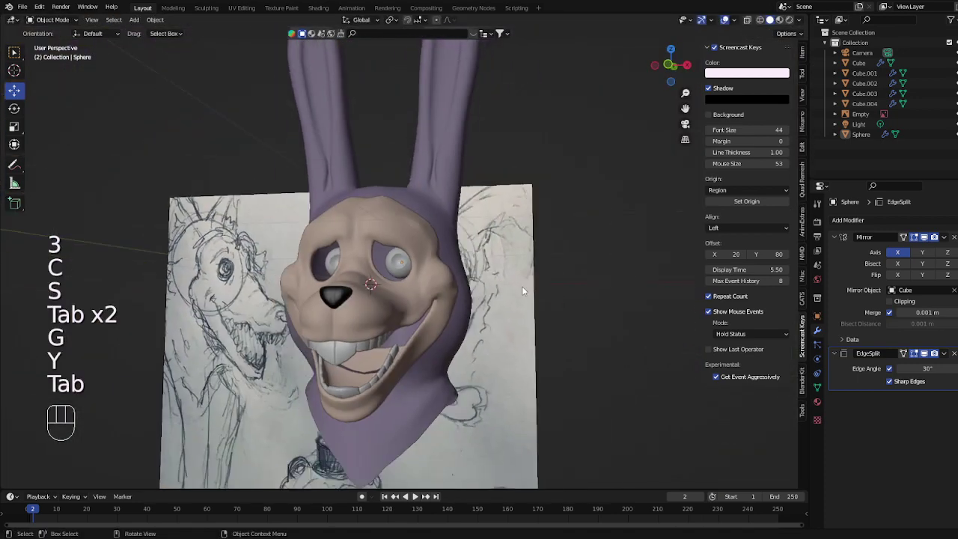
# Add a second material to the eyeball and assign it to the iris faces
pyautogui.click(817, 403)
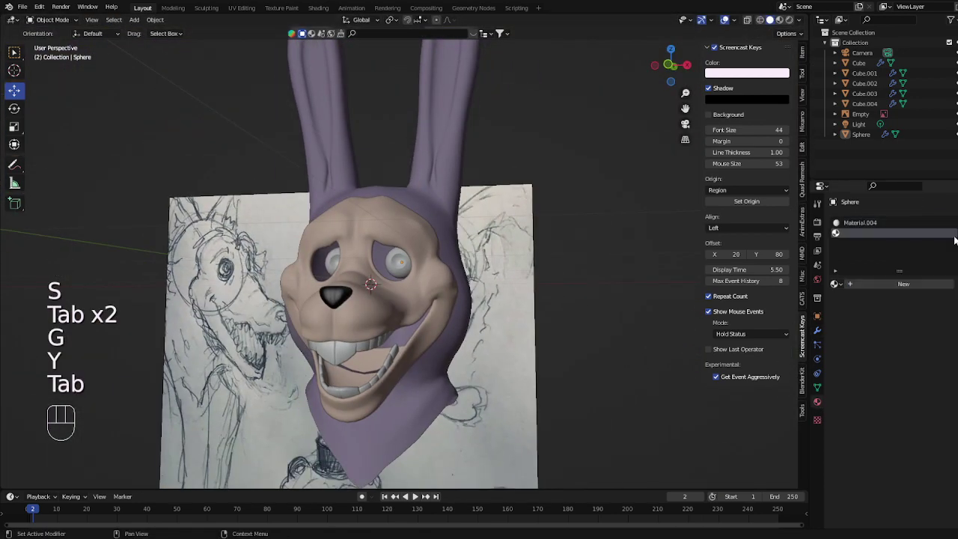
pyautogui.press('Tab')
pyautogui.scroll(6, 406, 259)
pyautogui.scroll(-20, 896, 449)
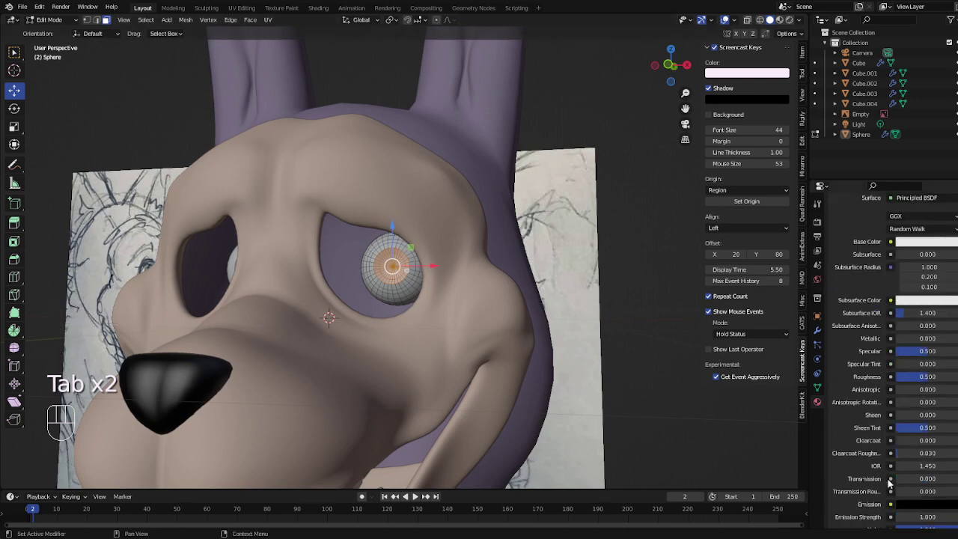
# Give the iris material a deep pink viewport colour with metallic 0.483 and roughness 0.795
pyautogui.click(918, 483)
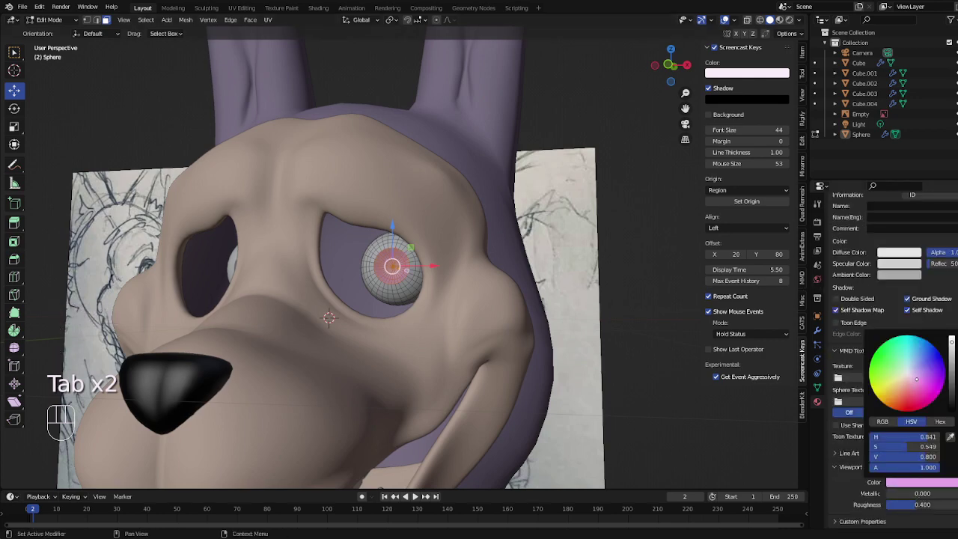
pyautogui.press('Tab')
pyautogui.moveTo(509, 322); pyautogui.dragTo(556, 322, button='middle')
pyautogui.click(929, 483)
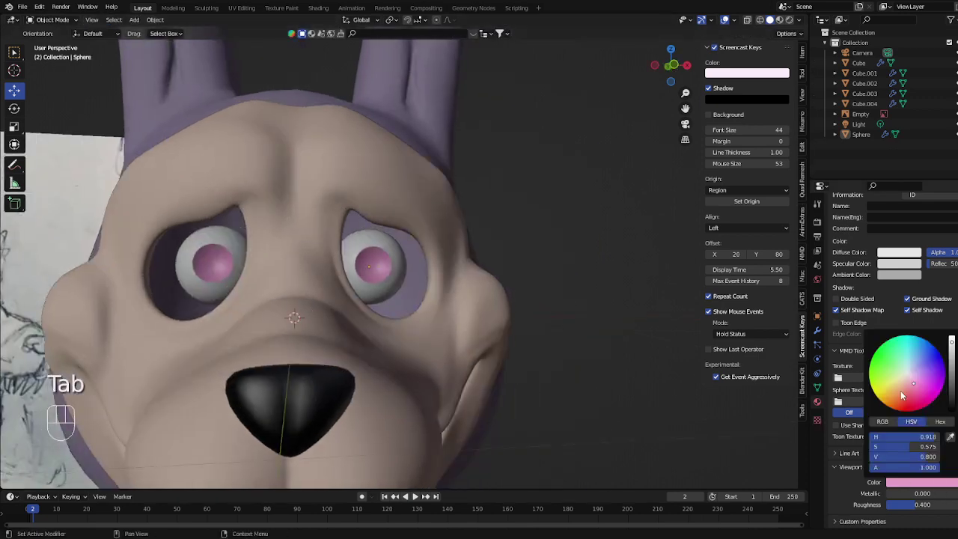
pyautogui.scroll(-4, 584, 337)
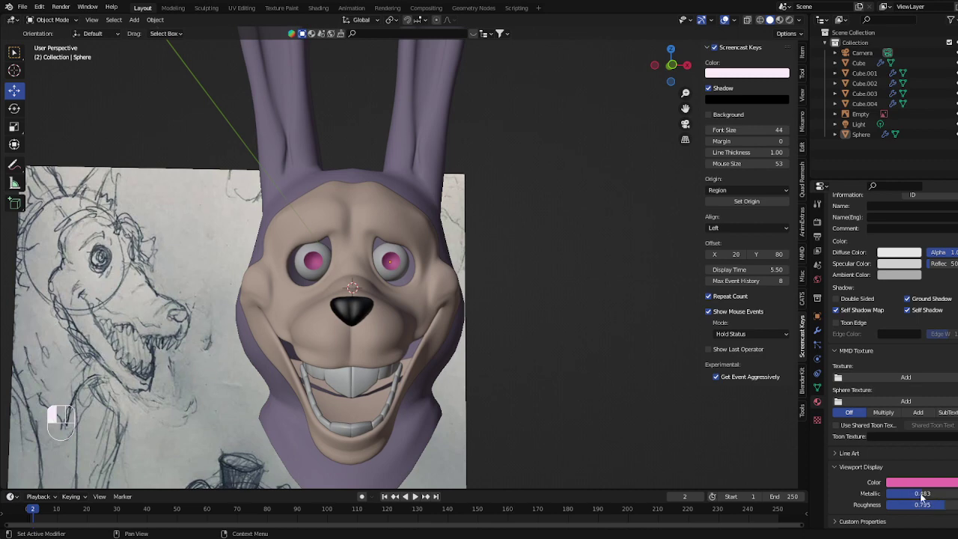
# Select the iris's centre faces as the pupil and assign them a new third material
pyautogui.press('Tab')
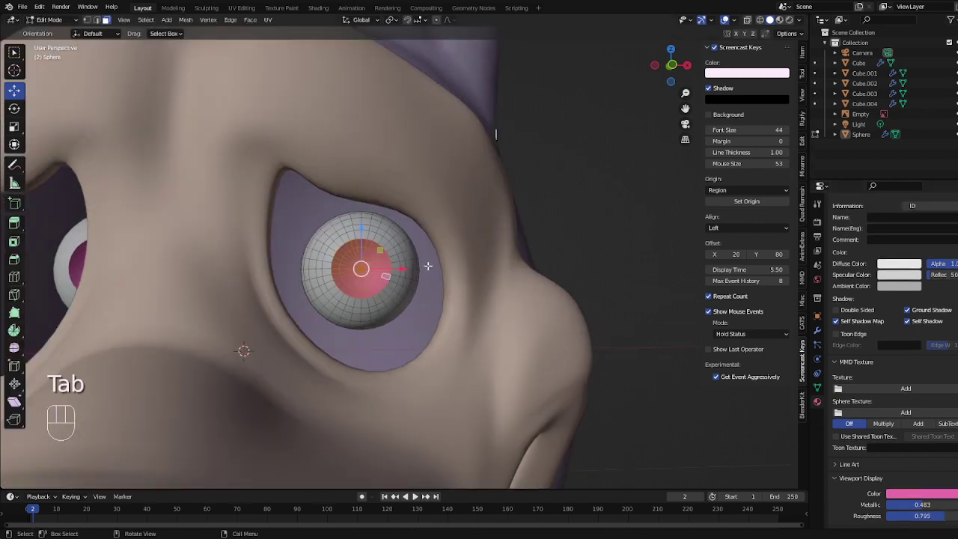
pyautogui.press('3')
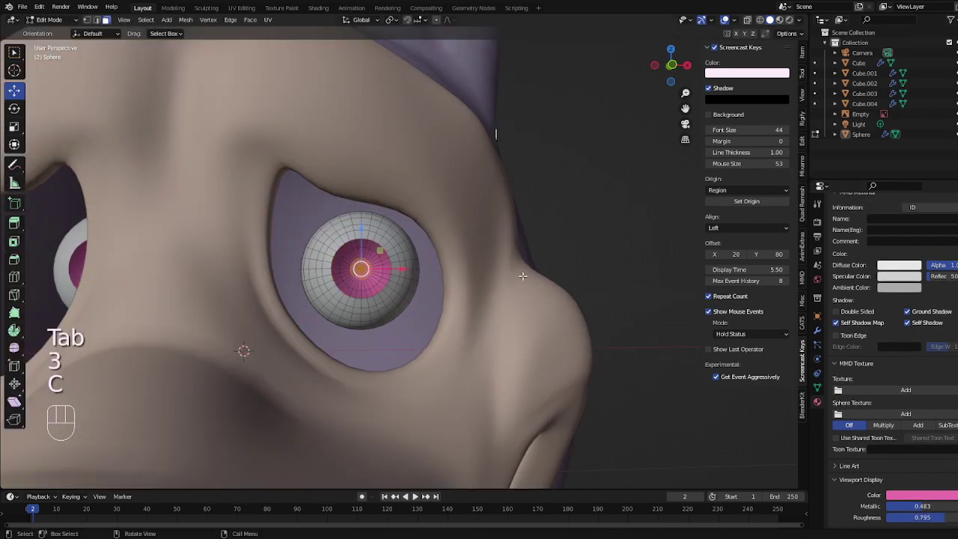
pyautogui.click(818, 401)
pyautogui.scroll(10, 928, 314)
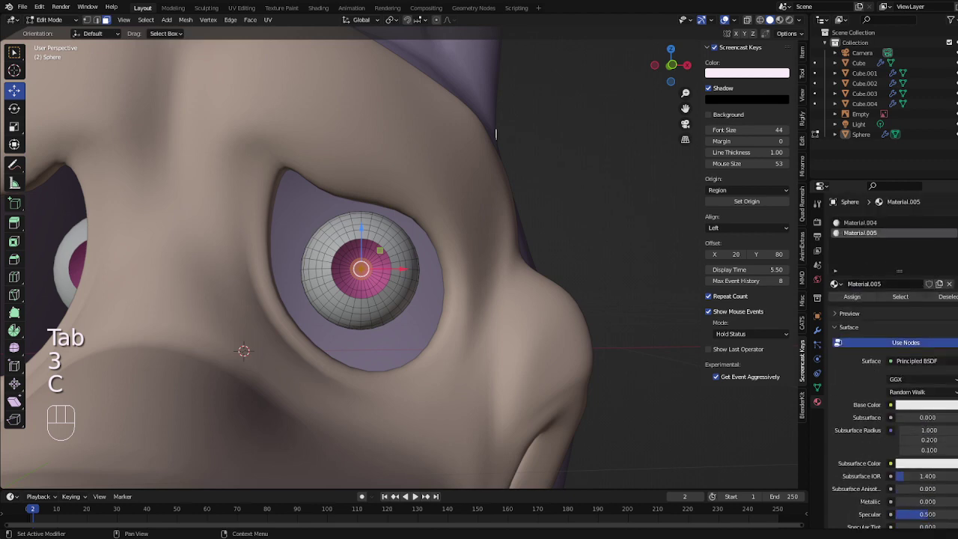
pyautogui.click(956, 222)
pyautogui.click(905, 284)
pyautogui.click(864, 297)
pyautogui.press('Tab')
pyautogui.scroll(-8, 659, 321)
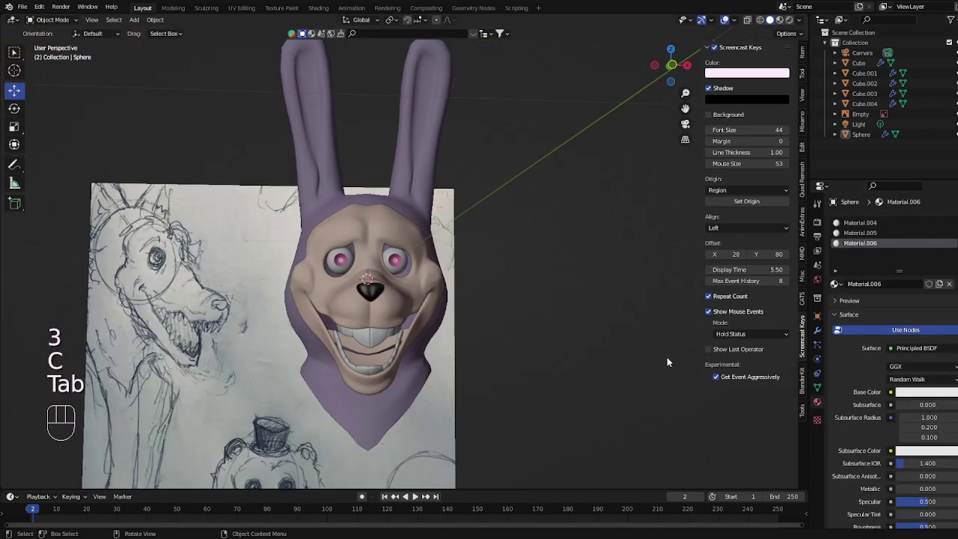
# Set the pupil material's viewport colour to black
pyautogui.scroll(-15, 913, 374)
pyautogui.click(927, 487)
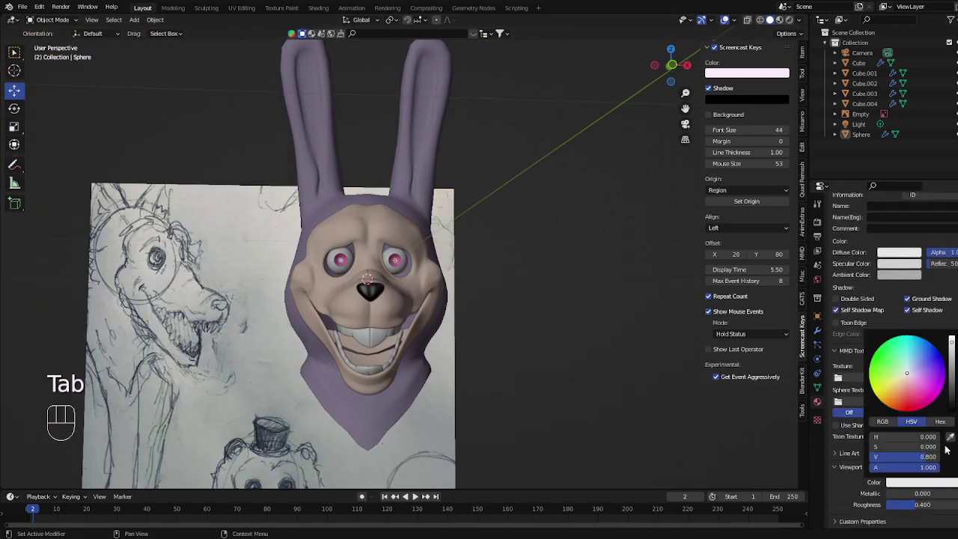
# Move the eyeballs down about 0.011 m in front view, then refine their scale and position
pyautogui.press('KP_1')
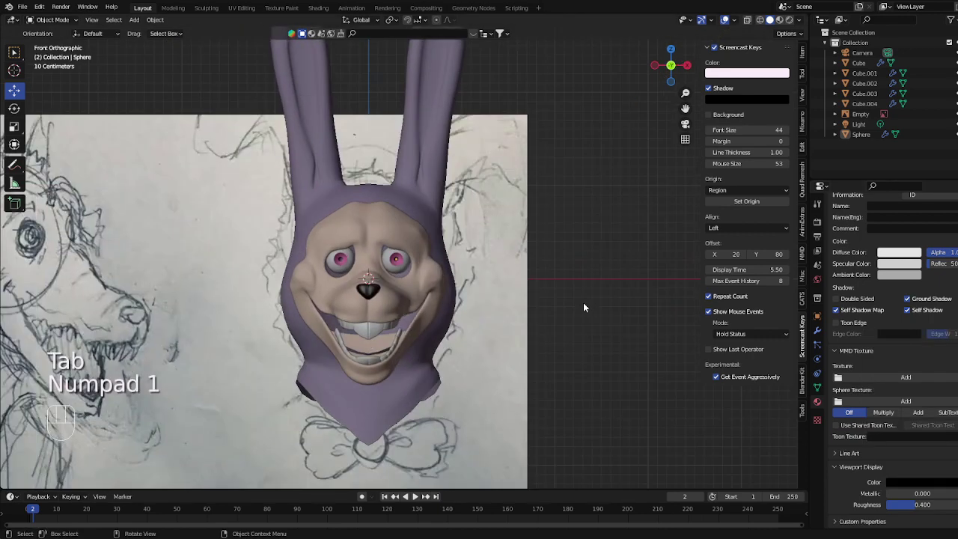
pyautogui.scroll(5, 392, 263)
pyautogui.click(392, 262)
pyautogui.press('g')
pyautogui.click(394, 263)
pyautogui.scroll(-5, 613, 292)
pyautogui.scroll(3, 438, 282)
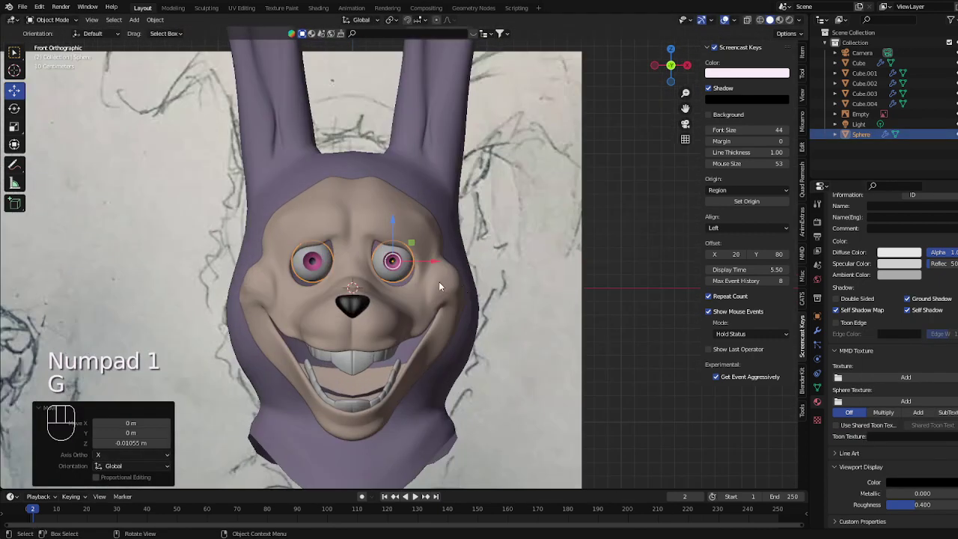
pyautogui.press('s')
pyautogui.press('g')
pyautogui.press('s')
# Edge-slide the loop around the pink iris by a factor of about 0.156
pyautogui.press('Tab')
pyautogui.scroll(5, 439, 277)
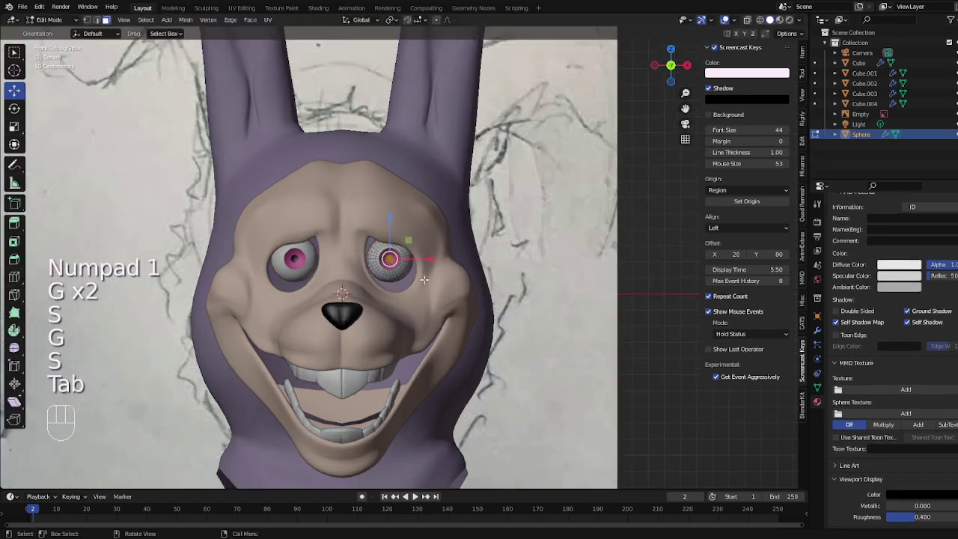
pyautogui.keyDown('alt'); pyautogui.click(390, 279); pyautogui.keyUp('alt')
pyautogui.scroll(3, 399, 279)
pyautogui.press('g')
pyautogui.press('g')
pyautogui.click(436, 284)
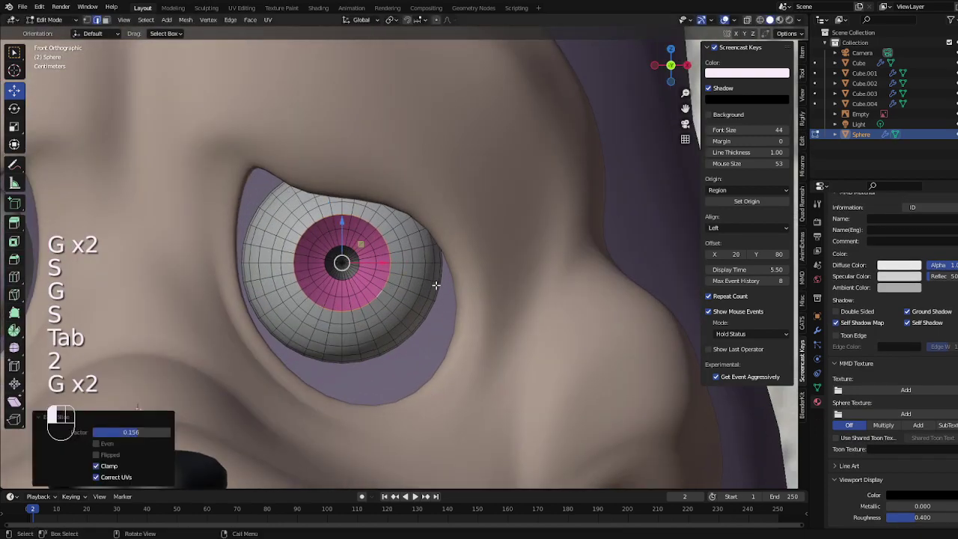
pyautogui.press('Tab')
pyautogui.scroll(-12, 437, 284)
pyautogui.click(584, 295)
# Move the eyeballs along Y to adjust their depth in the sockets
pyautogui.scroll(-5, 462, 304)
pyautogui.moveTo(462, 303); pyautogui.dragTo(427, 291, button='middle')
pyautogui.scroll(5, 451, 312)
pyautogui.click(397, 266)
pyautogui.press('g')
pyautogui.click(495, 295)
pyautogui.click(427, 292)
# Extrude the face mesh's eye-opening edge loop about 0.14 m inward along Y
pyautogui.scroll(3, 419, 292)
pyautogui.press('Tab')
pyautogui.press('2')
pyautogui.keyDown('alt'); pyautogui.click(404, 295); pyautogui.keyUp('alt')
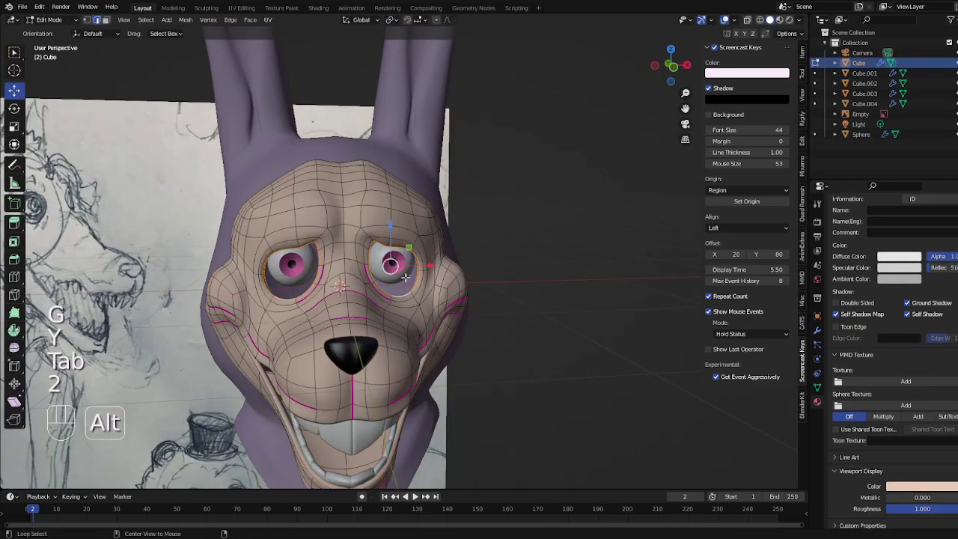
pyautogui.moveTo(424, 28); pyautogui.dragTo(424, 329, button='middle')
pyautogui.press('e')
pyautogui.press('y')
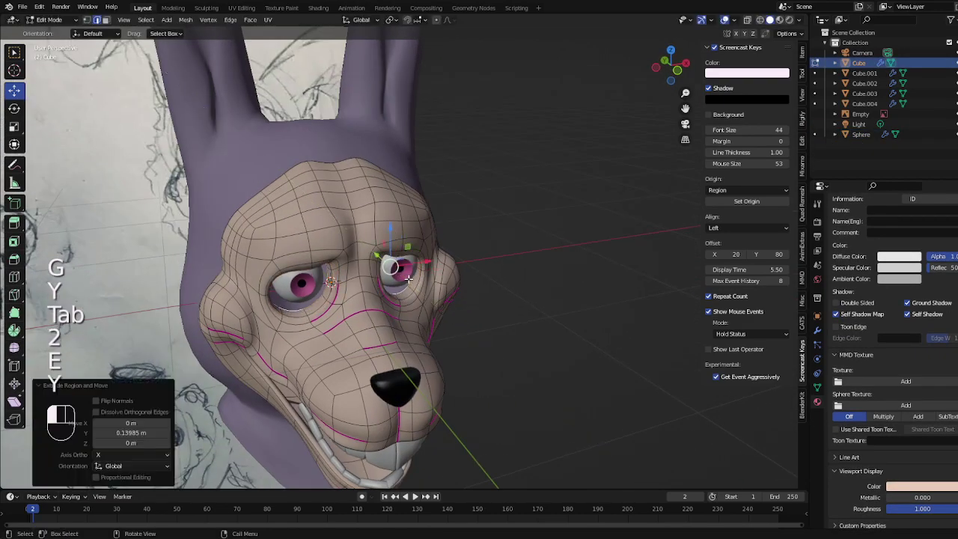
# Scale the extruded eye-socket loop and move it up about 0.032 m along Z
pyautogui.press('s')
pyautogui.press('Tab')
pyautogui.press('KP_1')
pyautogui.press('Tab')
pyautogui.press('g')
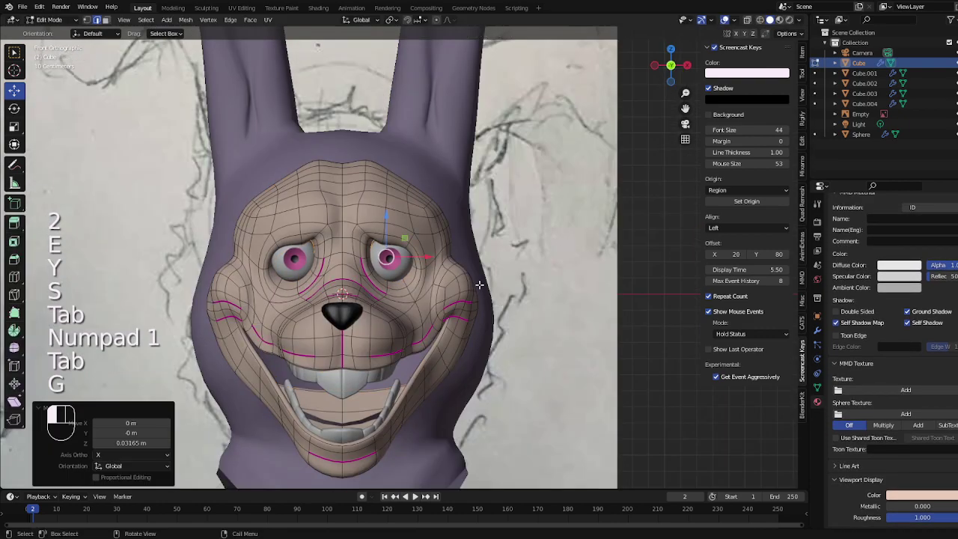
pyautogui.press('Tab')
# Try to edge-slide a loop near the eye socket and undo it
pyautogui.scroll(-4, 557, 290)
pyautogui.moveTo(561, 289); pyautogui.dragTo(510, 320, button='middle')
pyautogui.press('Tab')
pyautogui.press('2')
pyautogui.scroll(3, 380, 301)
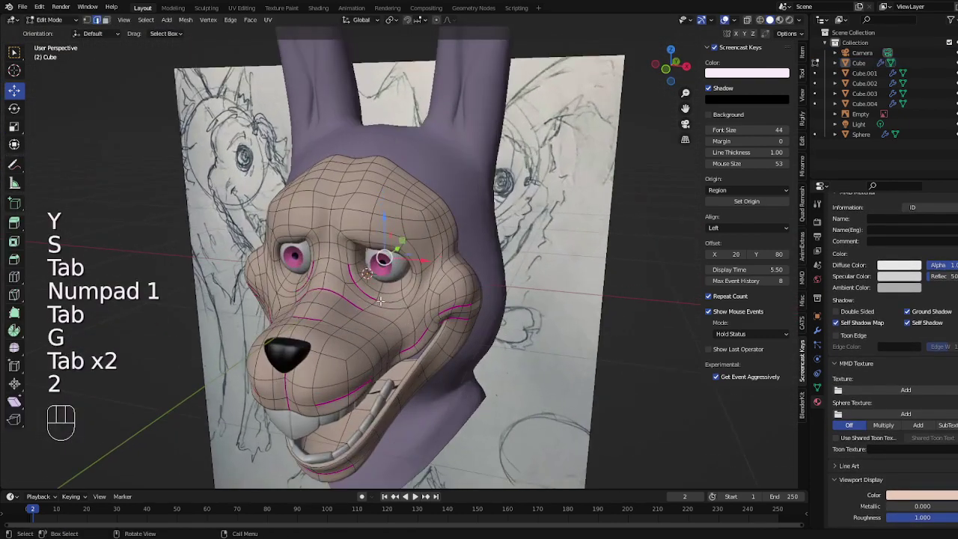
pyautogui.click(384, 287)
pyautogui.press('Tab')
pyautogui.moveTo(387, 289); pyautogui.dragTo(388, 268, button='middle')
pyautogui.hotkey('ctrl', 'z')
pyautogui.hotkey('ctrl', 'z')
pyautogui.press('Tab')
# Move the eyeballs down about 0.013 m, scale them and shift them along Y
pyautogui.click(388, 268)
pyautogui.press('g')
pyautogui.click(441, 271)
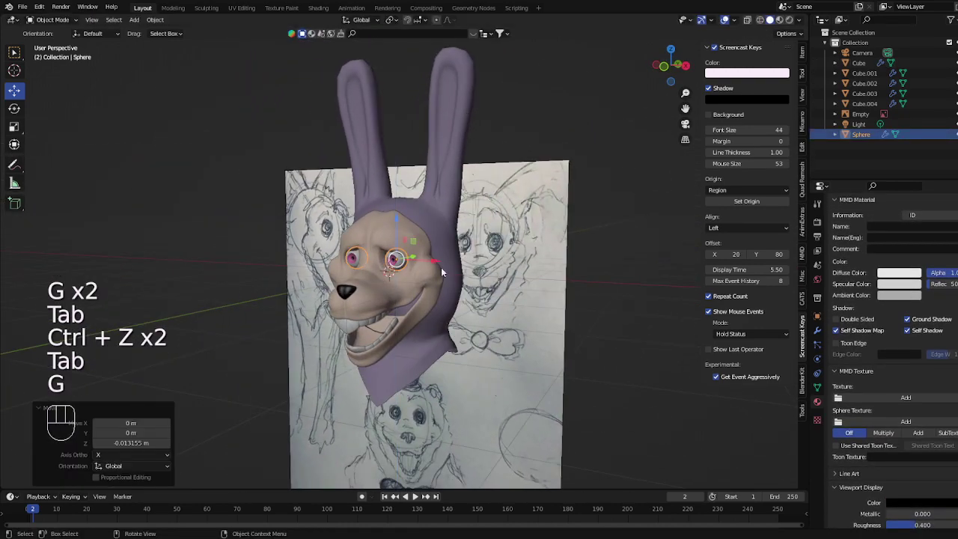
pyautogui.moveTo(474, 273); pyautogui.dragTo(401, 271, button='middle')
pyautogui.press('g')
pyautogui.press('y')
pyautogui.click(395, 257)
# Try to move the brow edge above the eye opening upward on the face mesh and undo it
pyautogui.click(404, 232)
pyautogui.press('Tab')
pyautogui.moveTo(374, 234); pyautogui.dragTo(437, 227, button='middle')
pyautogui.press('Tab')
pyautogui.press('KP_1')
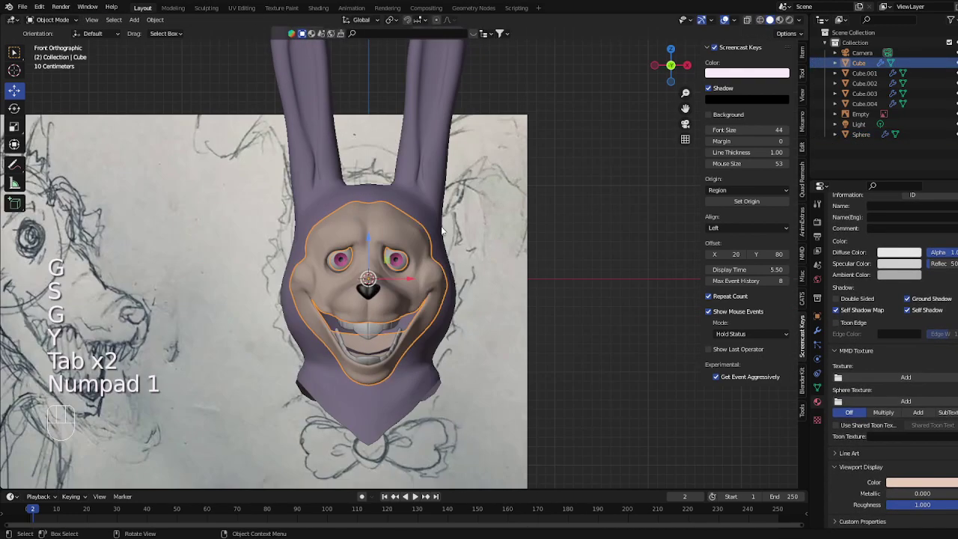
pyautogui.press('Tab')
pyautogui.scroll(3, 424, 228)
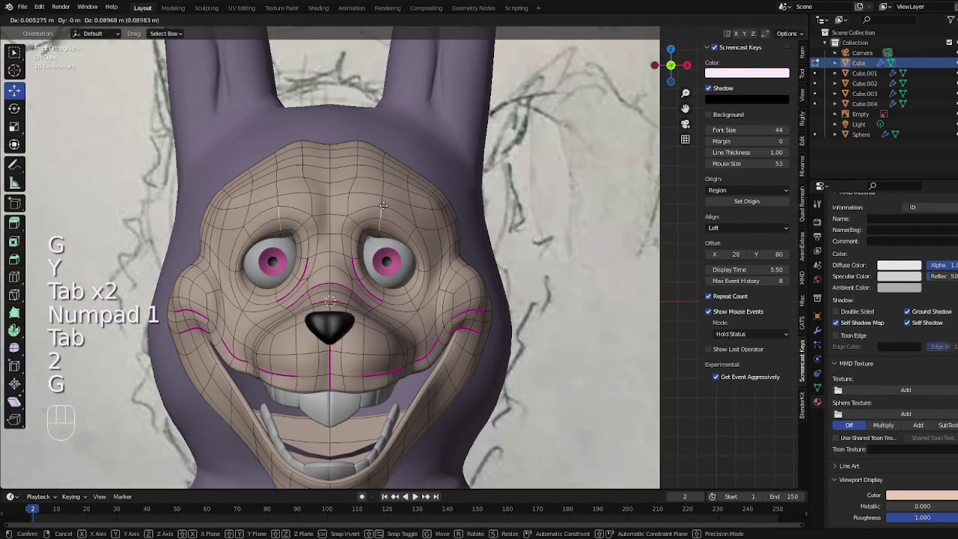
pyautogui.click(382, 208)
pyautogui.press('Tab')
pyautogui.hotkey('ctrl', 'z')
pyautogui.hotkey('ctrl', 'z')
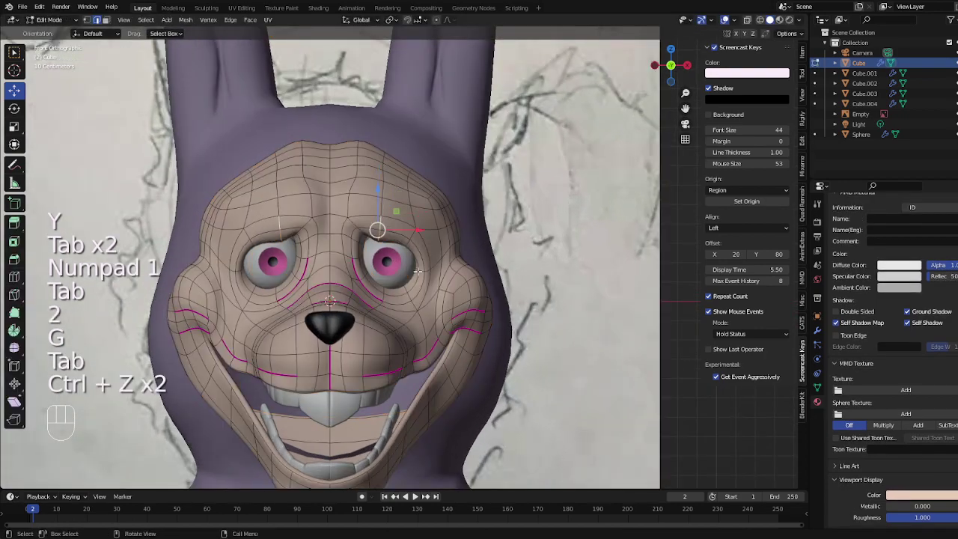
# Move the edge at the eye opening's inner upper corner slightly to reshape the eyelid
pyautogui.press('Tab')
pyautogui.press('Tab')
pyautogui.press('1')
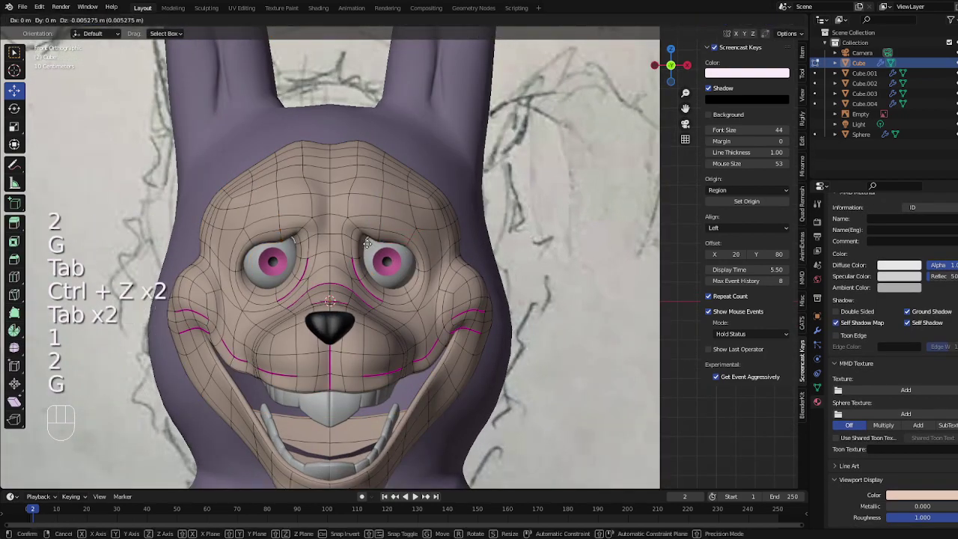
pyautogui.click(367, 244)
pyautogui.press('Tab')
pyautogui.scroll(-3, 424, 268)
pyautogui.click(535, 268)
pyautogui.scroll(-3, 534, 268)
pyautogui.click(534, 268)
pyautogui.scroll(1, 509, 279)
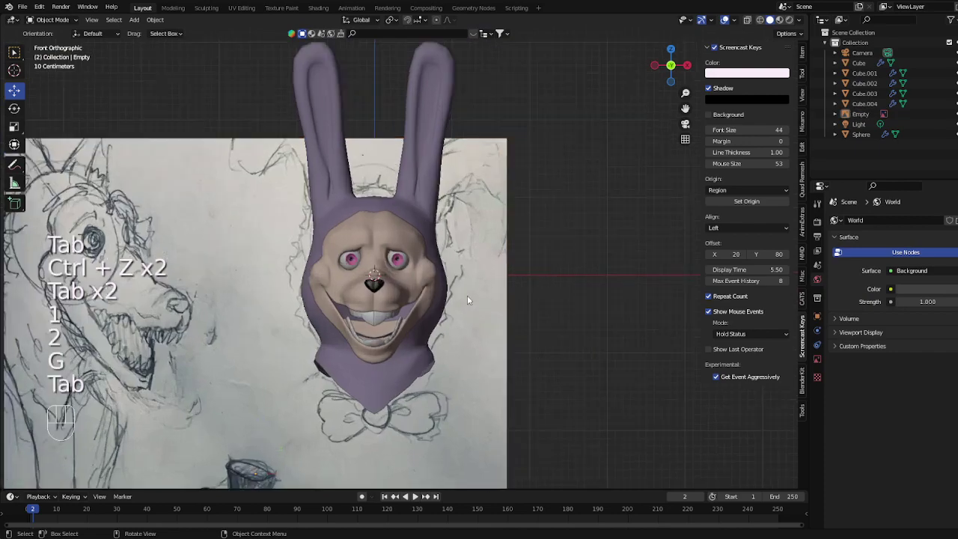
# Crease the edges along the lower rim of the eye openings on the face mesh with a factor of 1.000
pyautogui.scroll(3, 449, 300)
pyautogui.click(420, 298)
pyautogui.press('Tab')
pyautogui.scroll(3, 393, 303)
pyautogui.press('2')
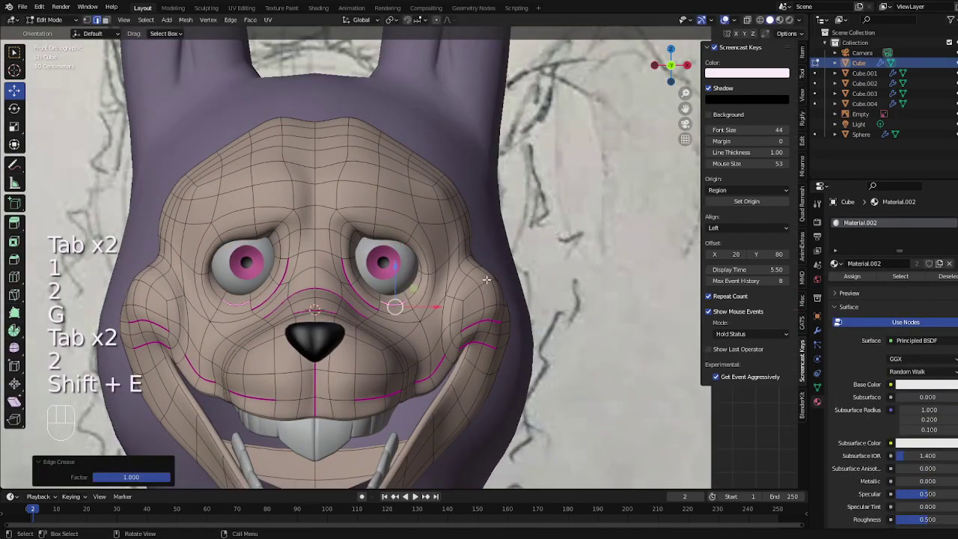
pyautogui.press('Tab')
pyautogui.press('Tab')
pyautogui.keyDown('shift'); pyautogui.click(416, 290); pyautogui.keyUp('shift')
pyautogui.hotkey('shift', 'e')
pyautogui.click(482, 281)
# Try to reposition the creased edges beneath the eye openings slightly to reshape the lower eyelids
pyautogui.press('g')
pyautogui.moveTo(483, 281); pyautogui.dragTo(483, 306, button='middle')
pyautogui.click(426, 307)
pyautogui.press('Tab')
pyautogui.press('Tab')
pyautogui.press('g')
pyautogui.click(468, 295)
pyautogui.press('Tab')
pyautogui.press('Tab')
pyautogui.press('g')
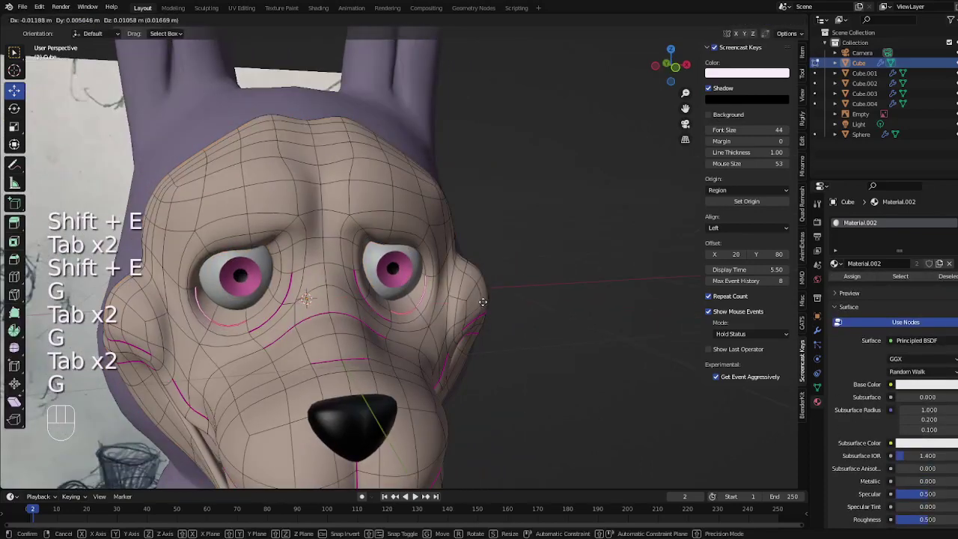
# Undo the latest moves of the edges below the eye openings and return to the front view
pyautogui.press('Tab')
pyautogui.hotkey('ctrl', 'z')
pyautogui.hotkey('ctrl', 'z')
pyautogui.hotkey('ctrl', 'z')
pyautogui.hotkey('ctrl', 'z')
pyautogui.press('KP_1')
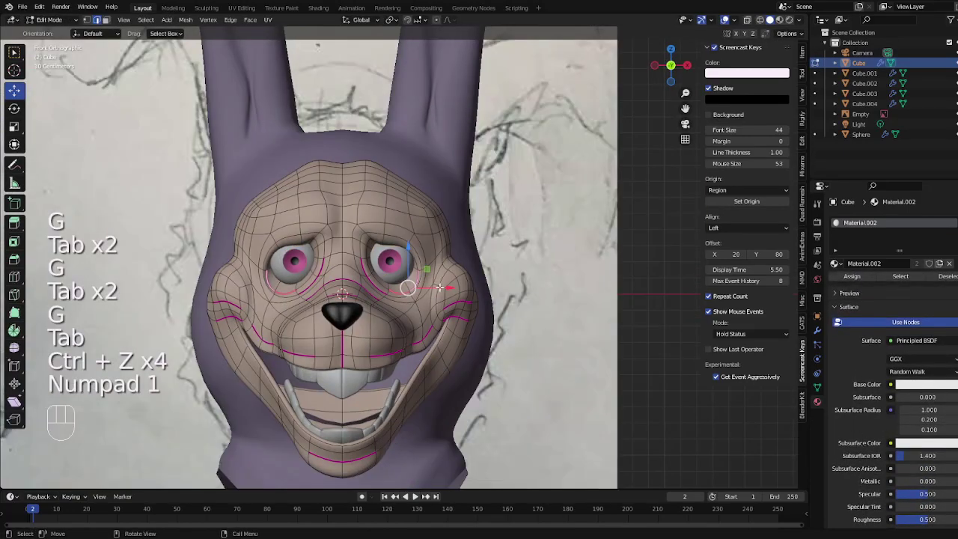
pyautogui.hotkey('ctrl', 'z')
pyautogui.hotkey('ctrl', 'z')
# Dissolve the selected edge loop around the eye openings of the face mesh
pyautogui.press('2')
pyautogui.press('Tab')
pyautogui.press('2')
pyautogui.rightClick(514, 388)
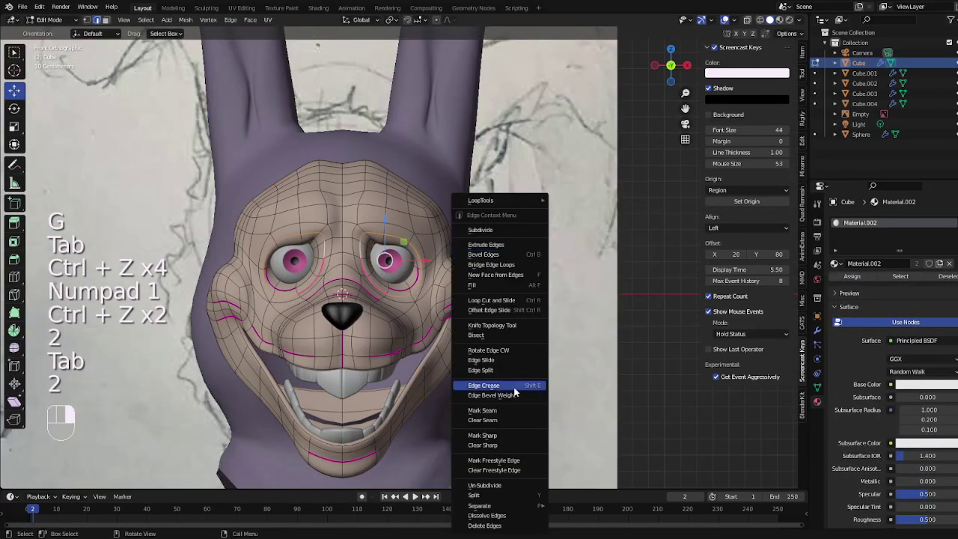
pyautogui.click(494, 516)
# Remove the crease from the edges below the eye openings
pyautogui.press('Tab')
pyautogui.scroll(3, 427, 292)
pyautogui.press('Tab')
pyautogui.press('2')
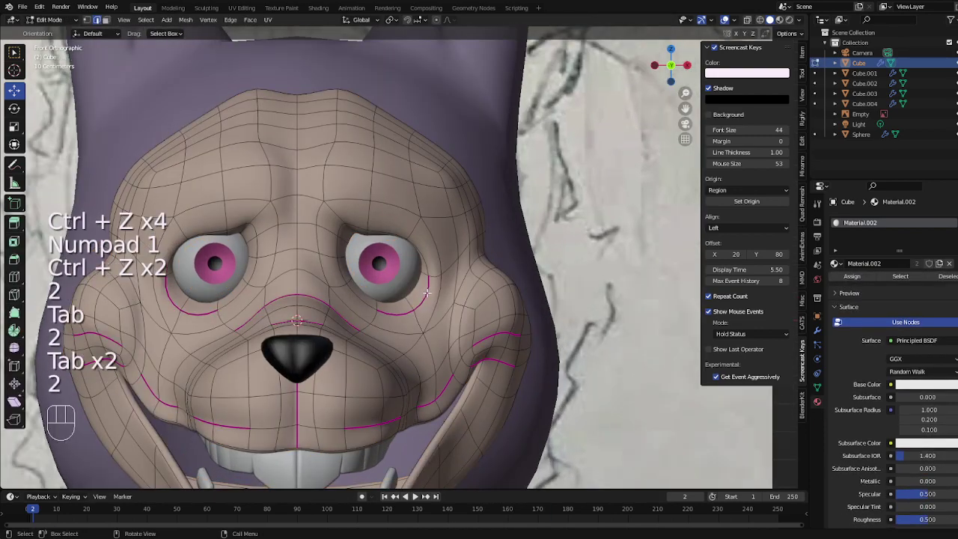
pyautogui.hotkey('shift', 'e')
pyautogui.hotkey('shift', 'e')
pyautogui.press('Tab')
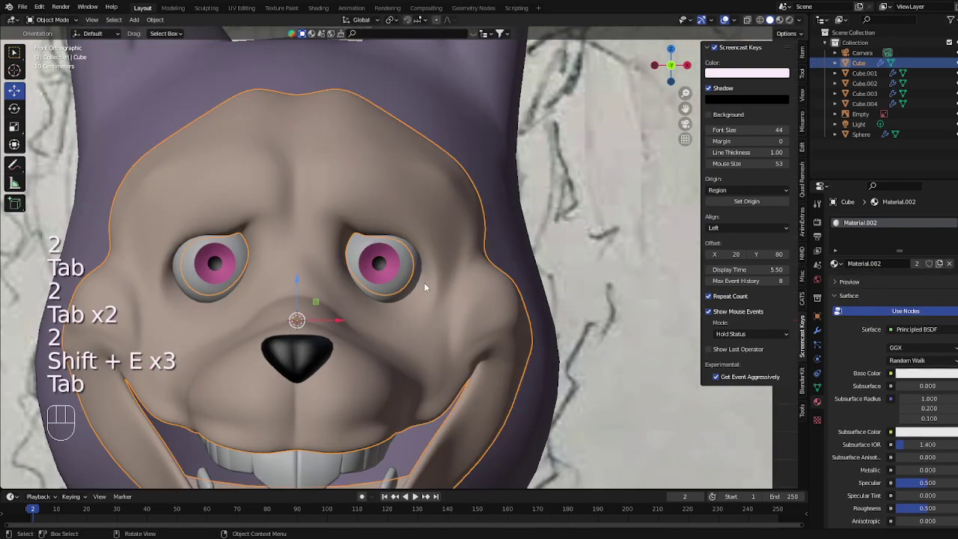
# Smooth the vertices of the loop around the eye openings, undoing the first attempt and repeating the smoothing
pyautogui.press('Tab')
pyautogui.rightClick(557, 250)
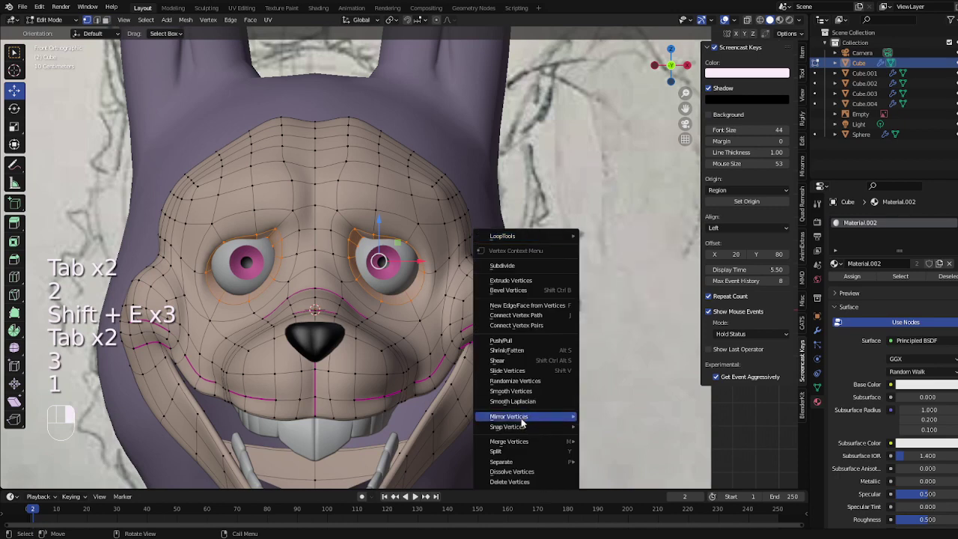
pyautogui.click(522, 388)
pyautogui.rightClick(523, 386)
pyautogui.hotkey('ctrl', 'z')
pyautogui.rightClick(548, 189)
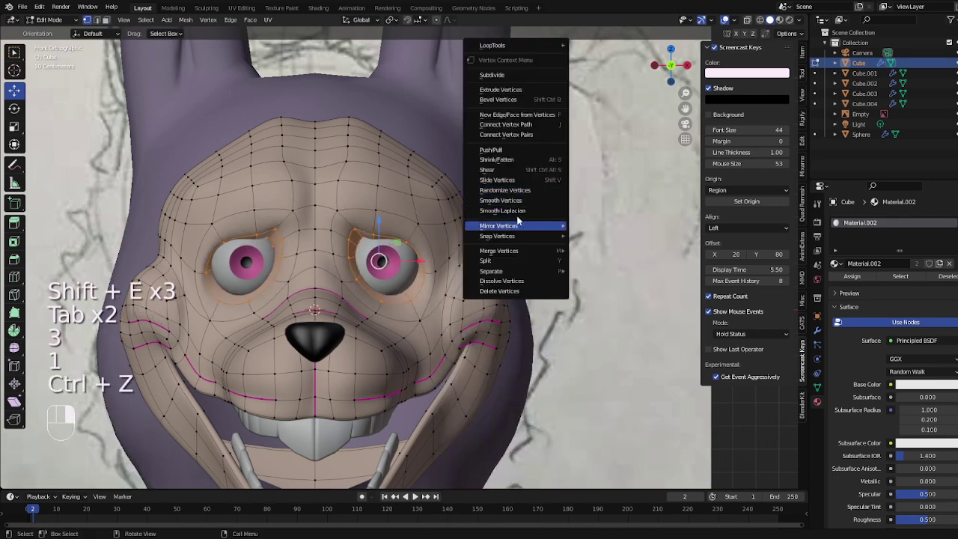
pyautogui.click(508, 201)
pyautogui.rightClick(507, 200)
pyautogui.click(506, 200)
# Try to move the edge above the eye opening up and the faces below it down, about 0.05 m each
pyautogui.press('Tab')
pyautogui.press('Tab')
pyautogui.press('2')
pyautogui.press('g')
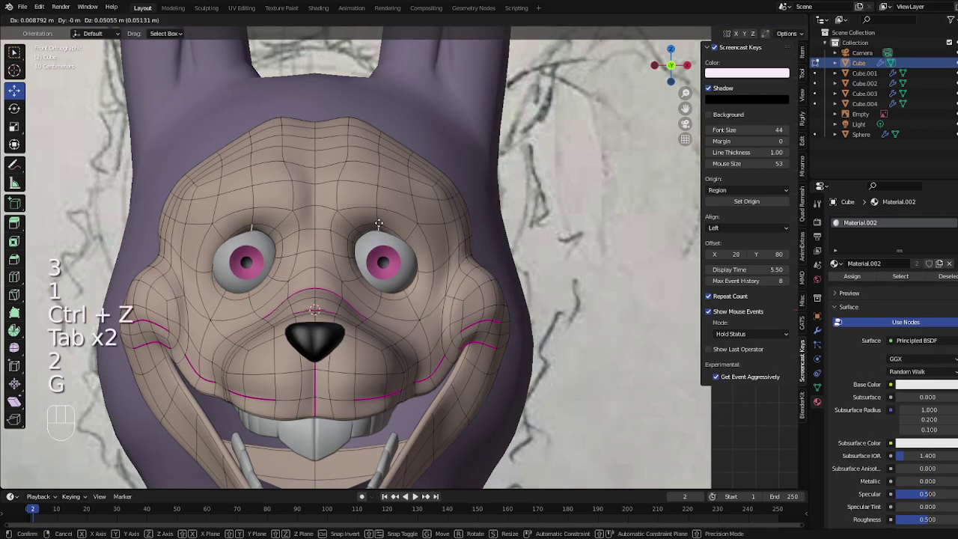
pyautogui.press('Tab')
pyautogui.press('Tab')
pyautogui.press('3')
pyautogui.press('g')
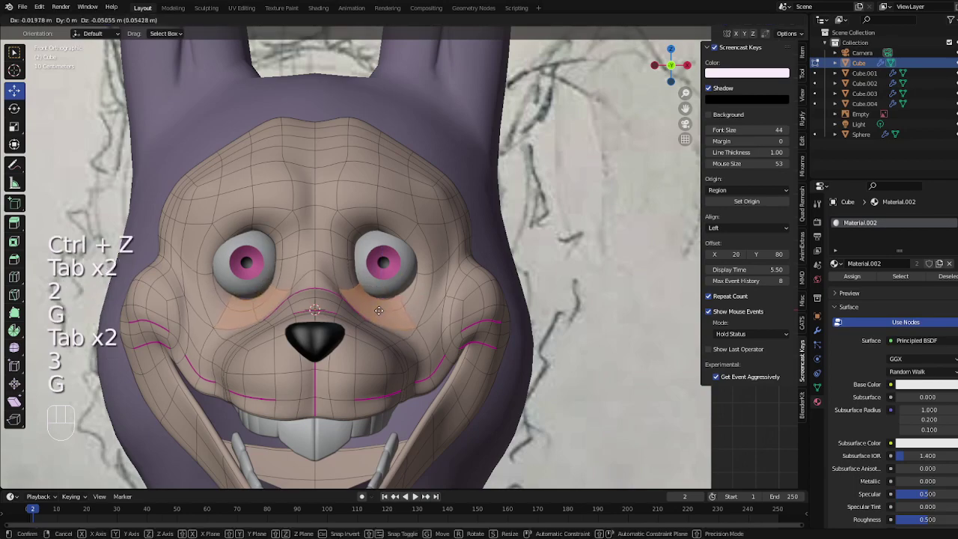
# Undo the recent eye-opening edits on the face mesh, including the moves, smoothing, dissolved loop and crease changes
pyautogui.press('Tab')
pyautogui.scroll(-5, 382, 304)
pyautogui.moveTo(532, 290)
pyautogui.mouseDown(button='middle')
pyautogui.moveTo(548, 294)
pyautogui.moveTo(502, 300)
pyautogui.mouseUp(button='middle')
pyautogui.hotkey('ctrl', 'z')
pyautogui.hotkey('ctrl', 'z')
pyautogui.hotkey('ctrl', 'z')
pyautogui.hotkey('ctrl', 'z')
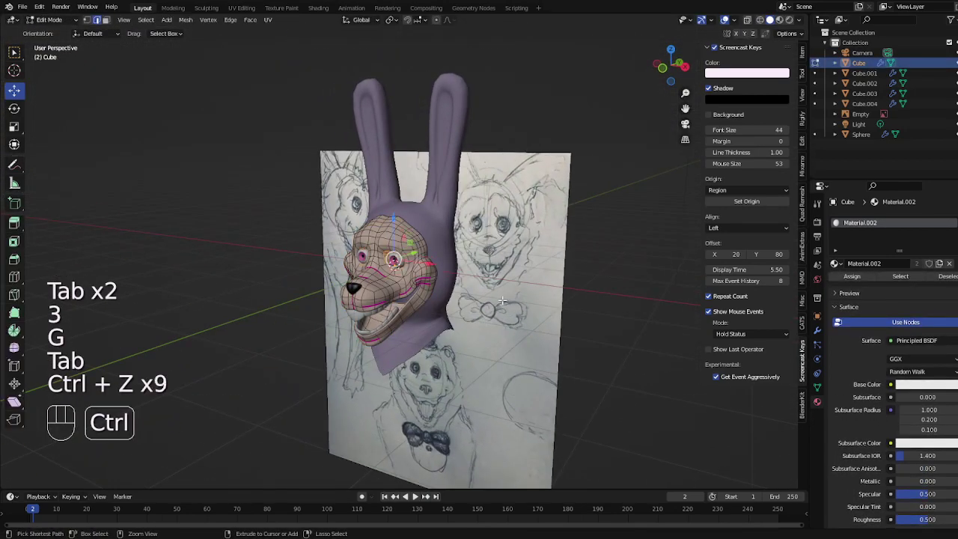
pyautogui.hotkey('ctrl', 'z')
pyautogui.hotkey('ctrl', 'z')
pyautogui.hotkey('ctrl', 'z')
pyautogui.hotkey('ctrl', 'z')
pyautogui.hotkey('ctrl', 'z')
# Move the temple vertex beside the eye about -0.022 m along Y, using smooth proportional editing with size 0.239
pyautogui.moveTo(503, 299); pyautogui.dragTo(421, 255, button='middle')
pyautogui.press('Tab')
pyautogui.scroll(3, 535, 270)
pyautogui.press('Tab')
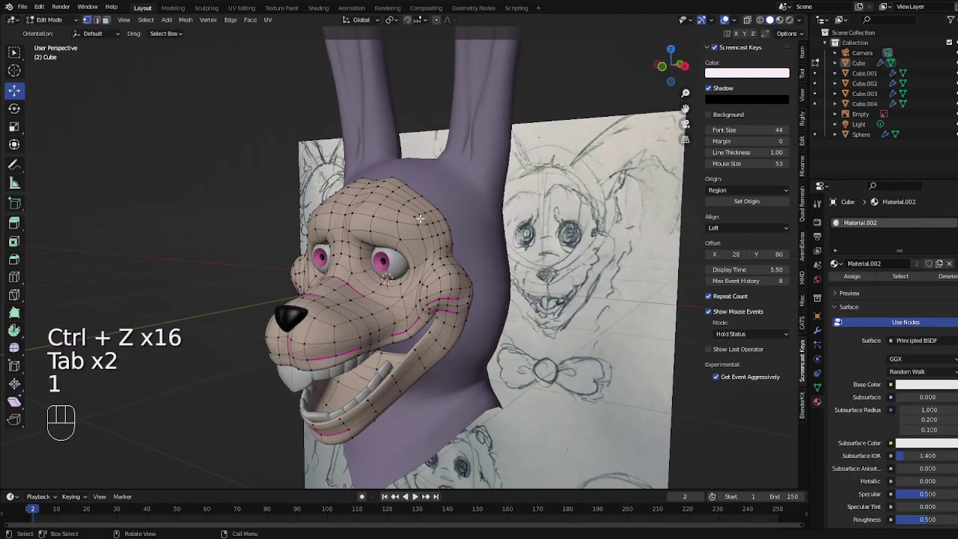
pyautogui.press('2')
pyautogui.moveTo(420, 218); pyautogui.dragTo(457, 229, button='middle')
pyautogui.press('KP_1')
pyautogui.press('Tab')
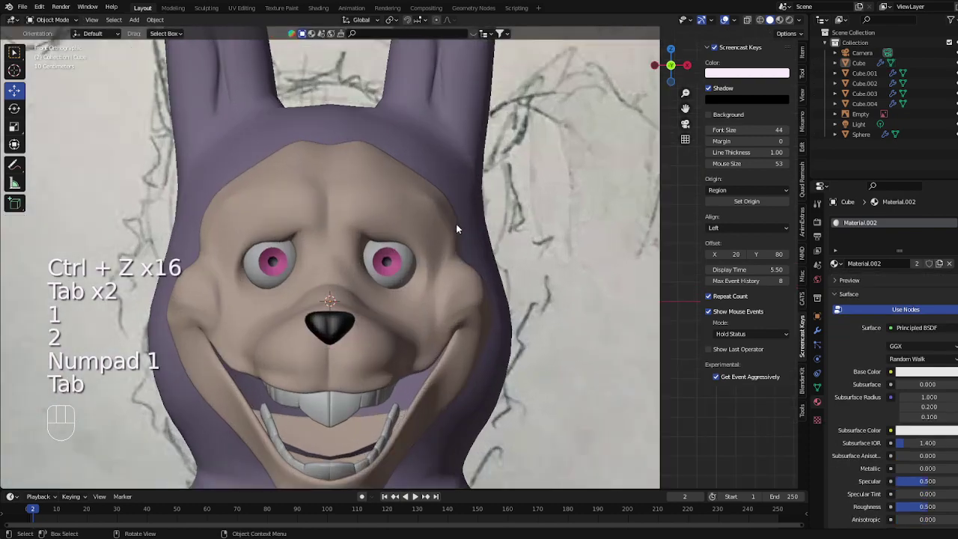
pyautogui.scroll(-3, 608, 255)
pyautogui.moveTo(557, 209); pyautogui.dragTo(449, 229, button='middle')
pyautogui.scroll(2, 447, 229)
pyautogui.press('Tab')
pyautogui.press('1')
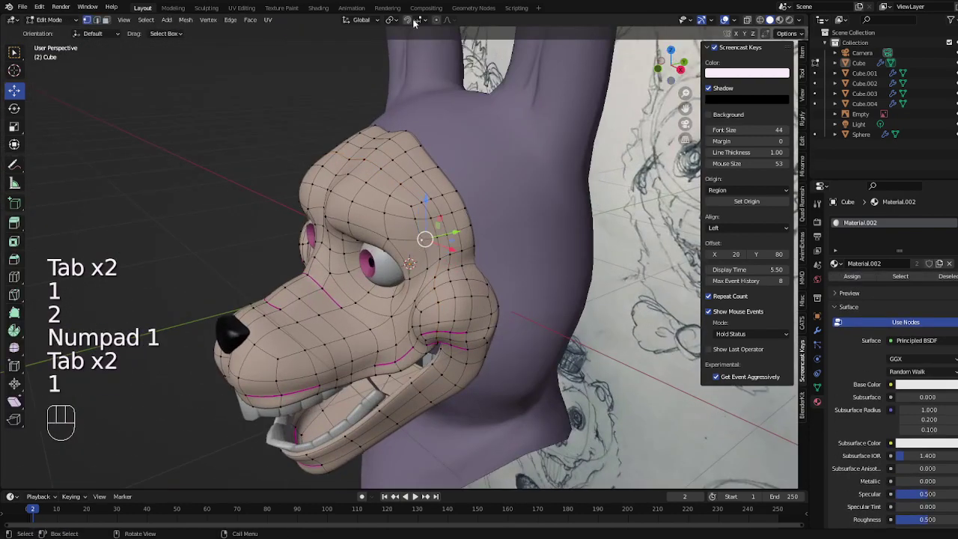
pyautogui.press('g')
pyautogui.press('y')
pyautogui.click(422, 183)
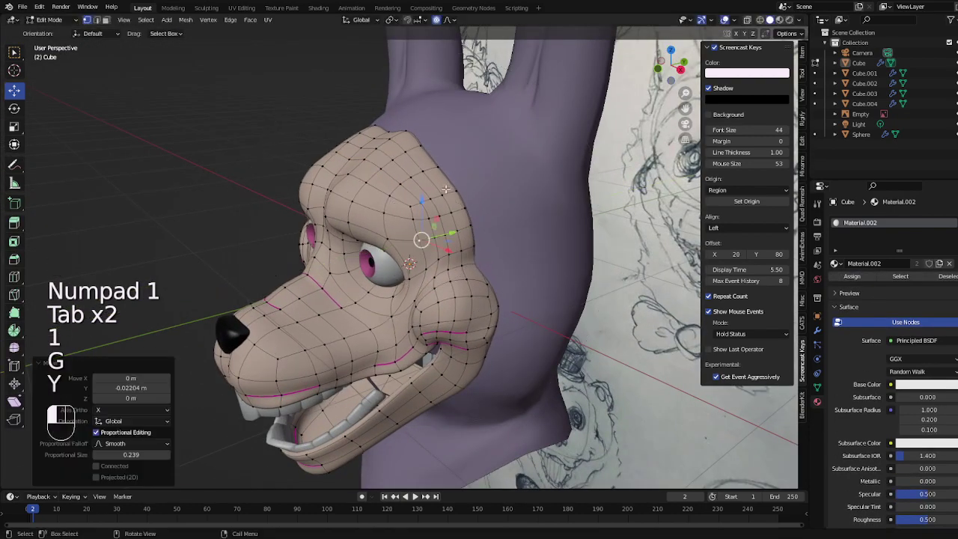
# Nudge the vertex at the eye opening's lower inner corner and the edge beneath it with proportional editing
pyautogui.press('Tab')
pyautogui.moveTo(423, 183); pyautogui.dragTo(542, 167, button='middle')
pyautogui.press('KP_1')
pyautogui.press('Tab')
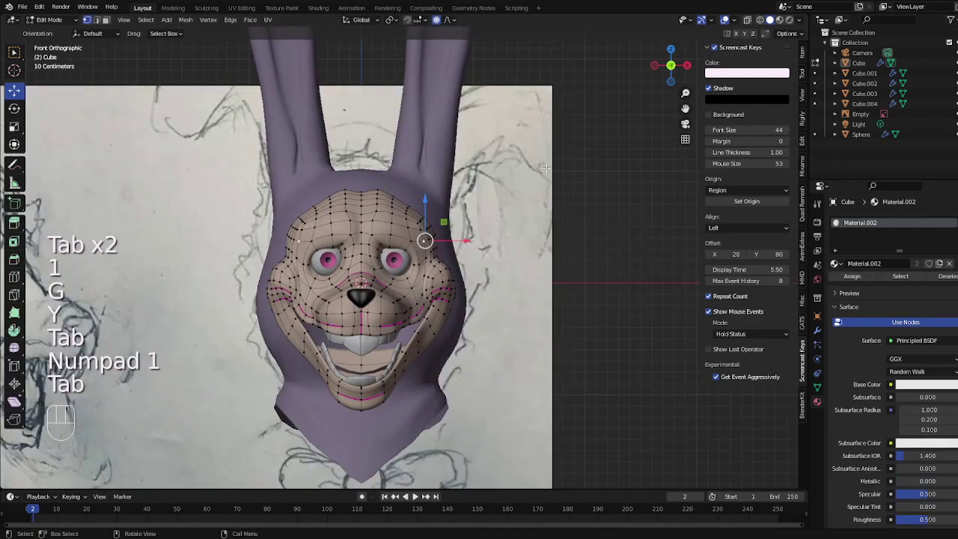
pyautogui.scroll(3, 370, 275)
pyautogui.scroll(1, 370, 276)
pyautogui.press('g')
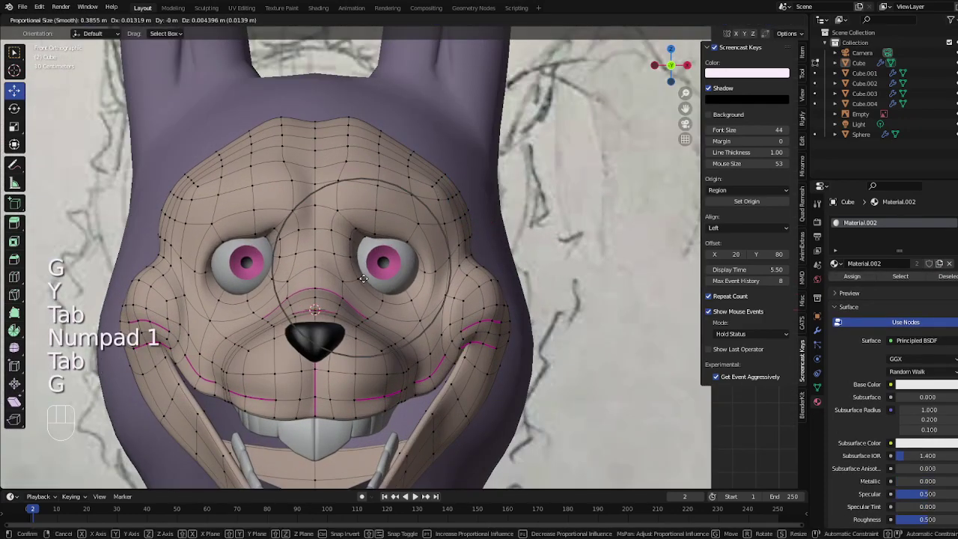
pyautogui.press('Tab')
pyautogui.press('Tab')
pyautogui.press('g')
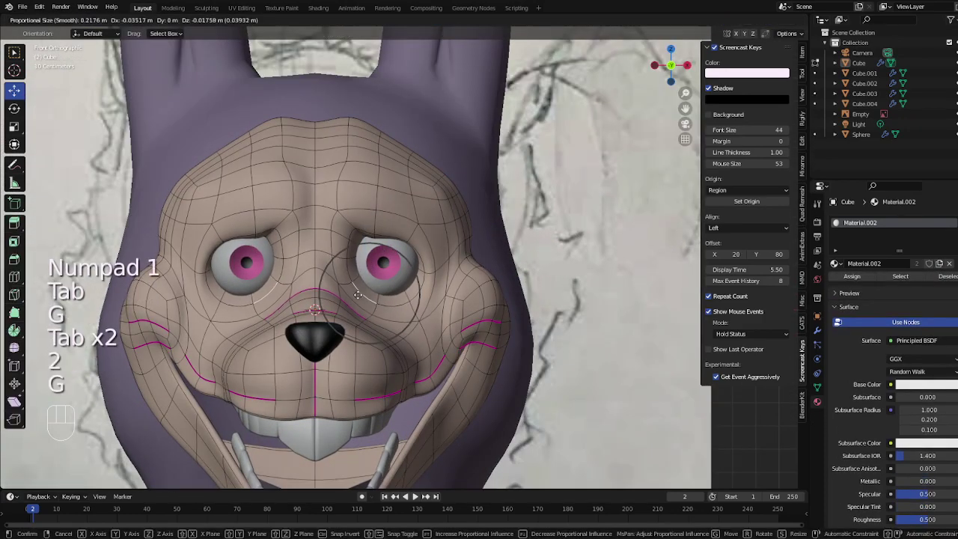
pyautogui.press('Tab')
pyautogui.scroll(-6, 363, 291)
pyautogui.click(507, 287)
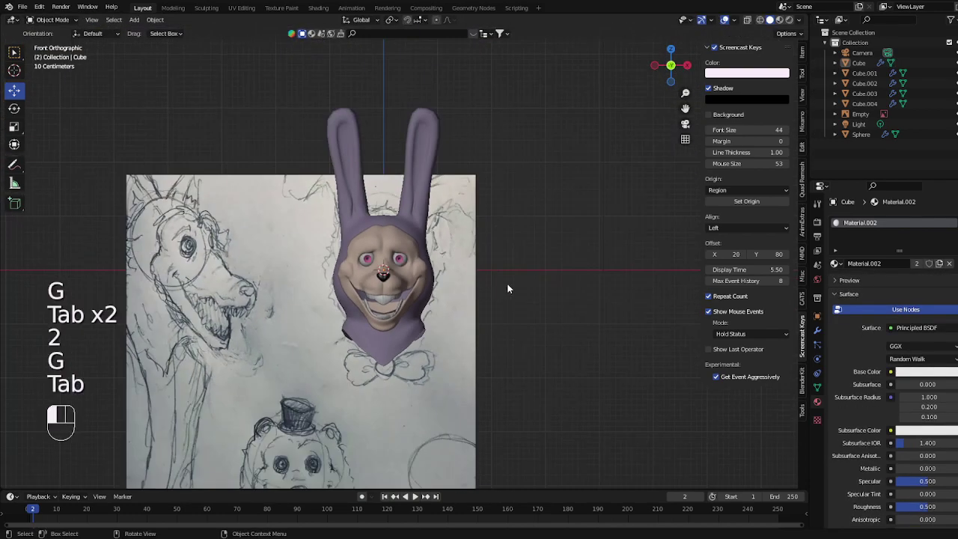
# Try to scale the eyeballs and undo it
pyautogui.scroll(6, 462, 317)
pyautogui.moveTo(507, 287)
pyautogui.mouseDown(button='middle')
pyautogui.moveTo(462, 317)
pyautogui.moveTo(378, 295)
pyautogui.moveTo(452, 269)
pyautogui.moveTo(383, 277)
pyautogui.moveTo(430, 270)
pyautogui.mouseUp(button='middle')
pyautogui.press('Tab')
pyautogui.press('Tab')
pyautogui.scroll(-3, 407, 288)
pyautogui.scroll(4, 431, 270)
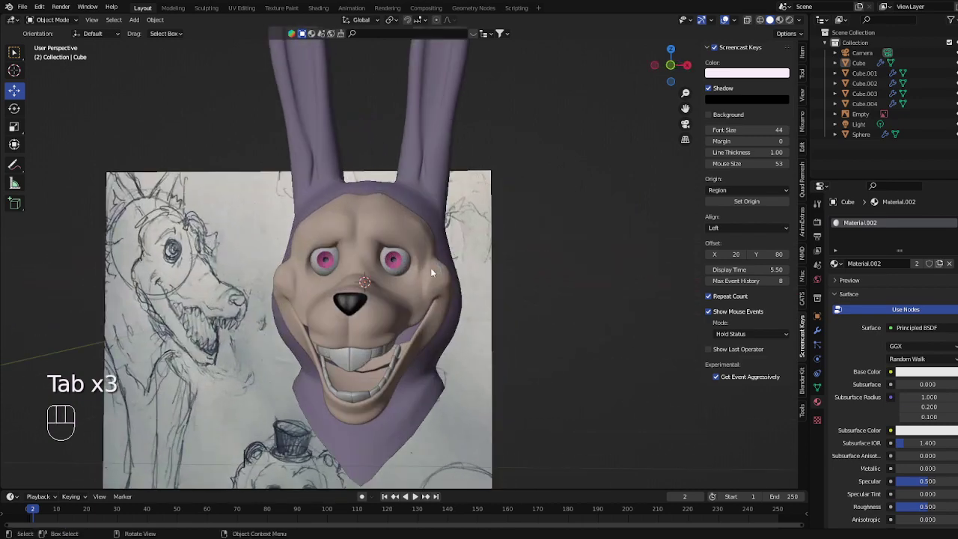
pyautogui.click(404, 259)
pyautogui.press('s')
pyautogui.click(464, 263)
pyautogui.hotkey('ctrl', 'z')
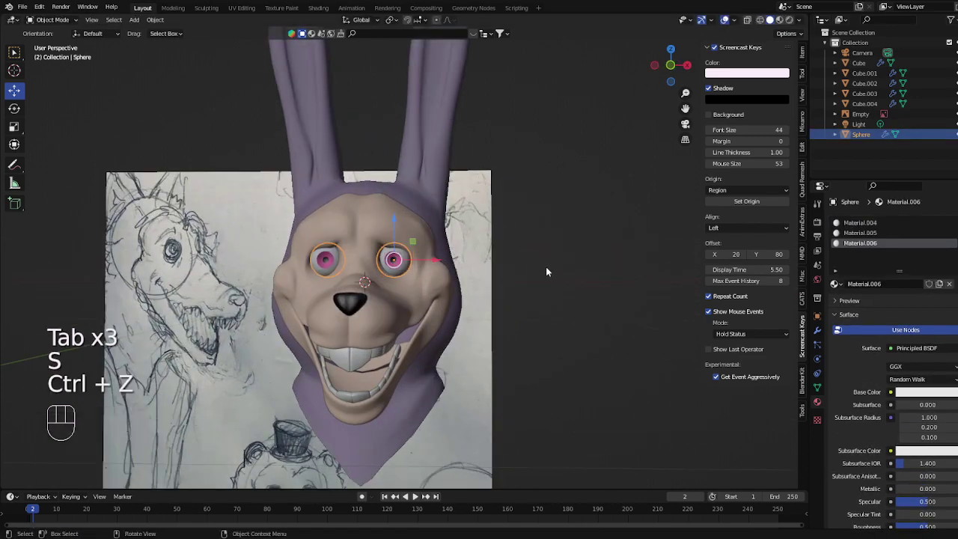
# Examine the head's proportions and eye area from the front and at an angle
pyautogui.moveTo(546, 267); pyautogui.dragTo(472, 287, button='middle')
pyautogui.press('Tab')
pyautogui.press('KP_1')
pyautogui.press('Tab')
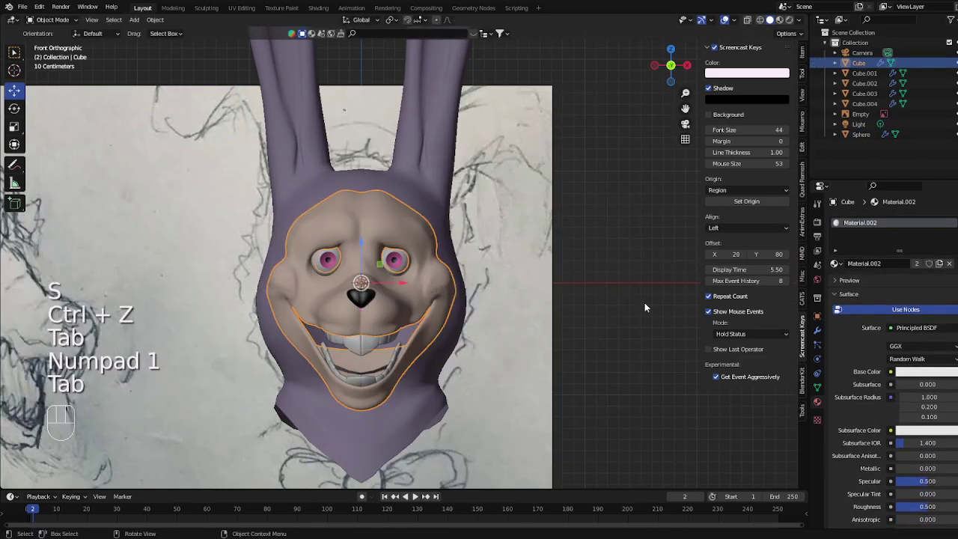
pyautogui.scroll(-3, 645, 303)
pyautogui.moveTo(576, 310); pyautogui.dragTo(533, 311, button='middle')
pyautogui.scroll(2, 451, 279)
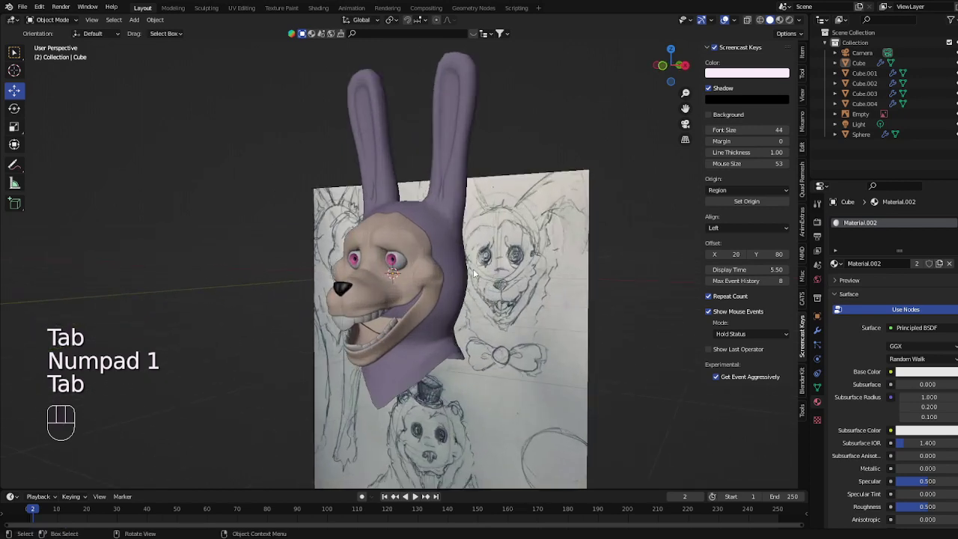
pyautogui.moveTo(473, 268); pyautogui.dragTo(481, 269, button='middle')
pyautogui.scroll(2, 324, 301)
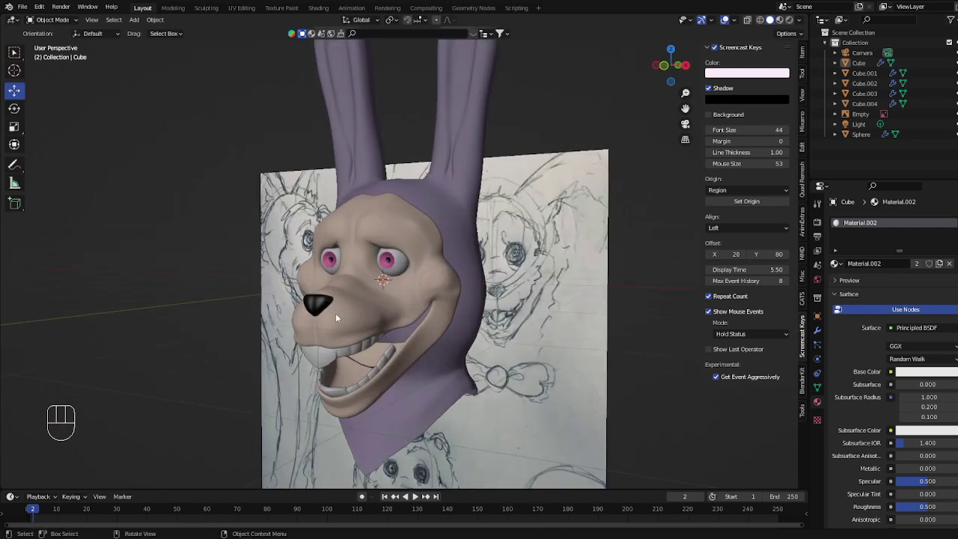
# Move the face vertex beside the nose about 0.042 m upward with proportional editing
pyautogui.press('Tab')
pyautogui.press('KP_1')
pyautogui.press('1')
pyautogui.press('g')
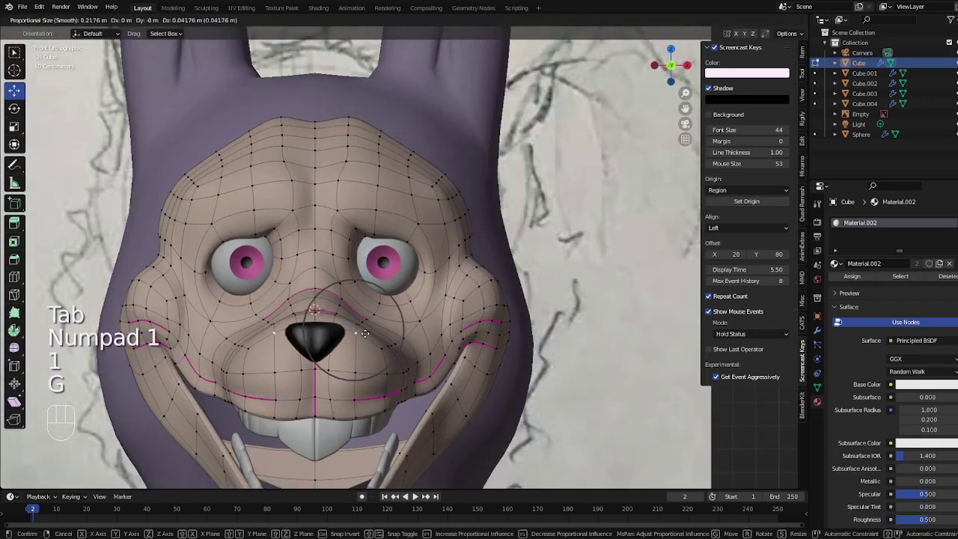
# Move the faces along the muzzle's sides about -0.031 m in X and -0.015 m in Z with proportional editing, and scale them
pyautogui.press('3')
pyautogui.press('g')
pyautogui.click(375, 354)
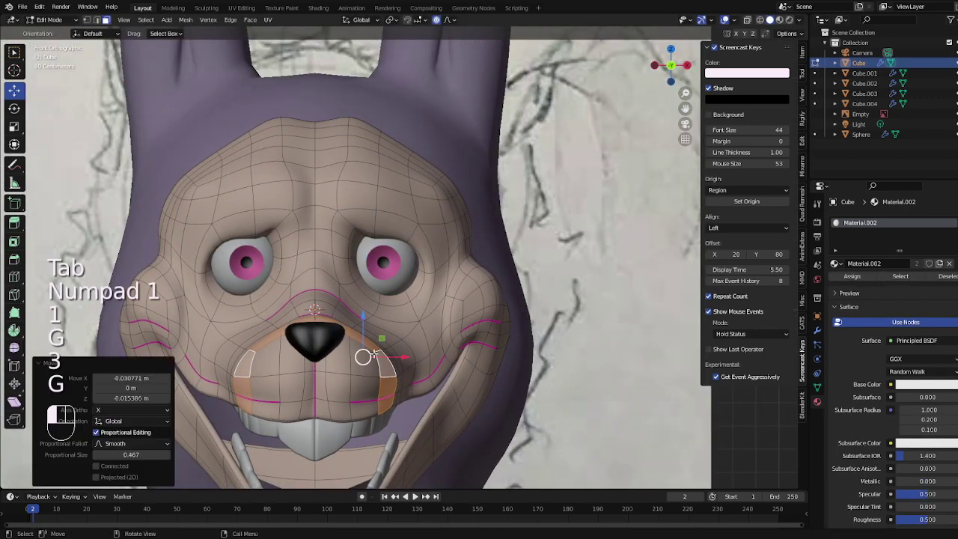
pyautogui.press('s')
pyautogui.click(398, 363)
# Move the vertex on the upper lip's edge slightly outward and down with a small proportional editing radius
pyautogui.press('Tab')
pyautogui.press('Tab')
pyautogui.press('1')
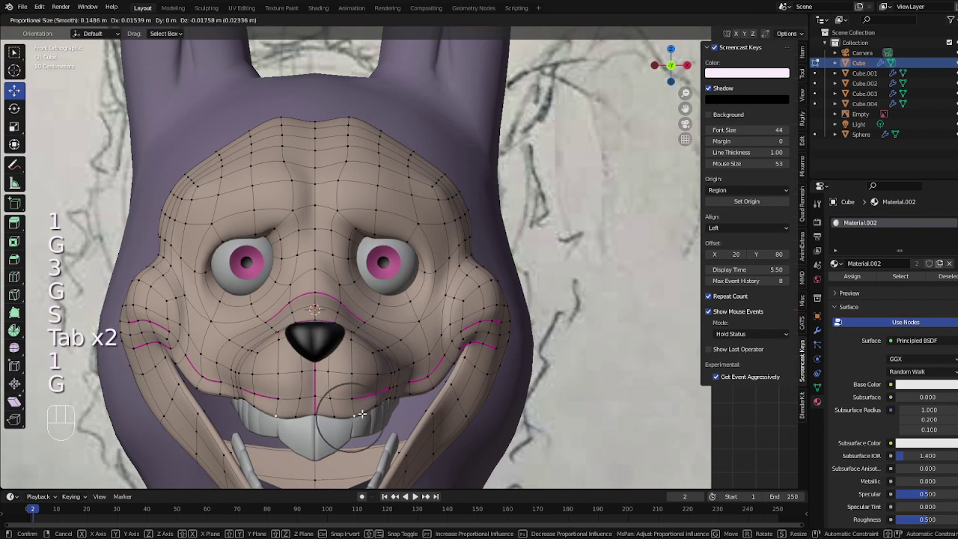
pyautogui.click(361, 410)
pyautogui.press('Tab')
# Scale the upper teeth, move them about -0.011 m in X and 0.008 m in Z, and scale them along Z
pyautogui.click(360, 408)
pyautogui.press('s')
pyautogui.click(371, 410)
pyautogui.press('g')
pyautogui.click(374, 412)
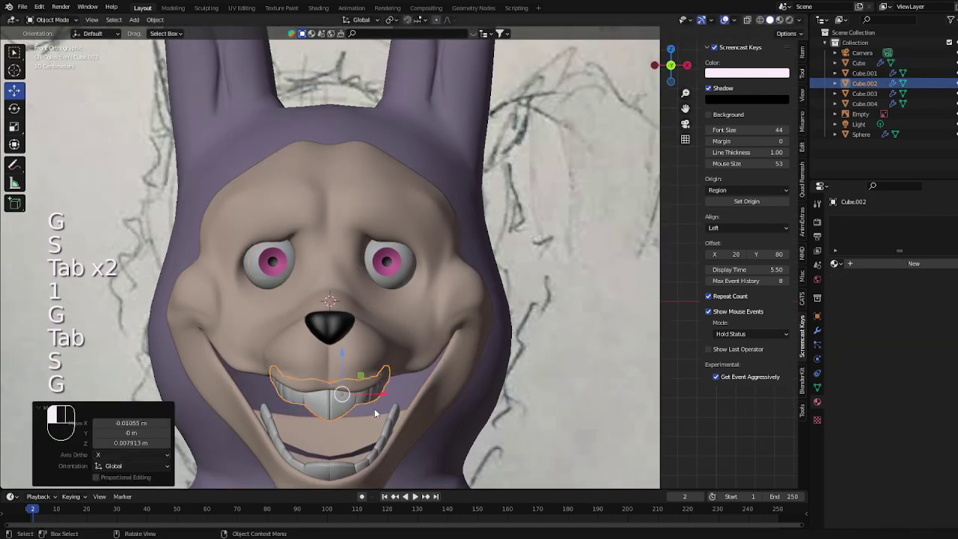
pyautogui.press('s')
pyautogui.press('z')
pyautogui.click(377, 413)
# Scale the lower teeth to 0.913, reposition them inside the jaw and scale them again to 0.936
pyautogui.click(379, 441)
pyautogui.press('s')
pyautogui.click(402, 438)
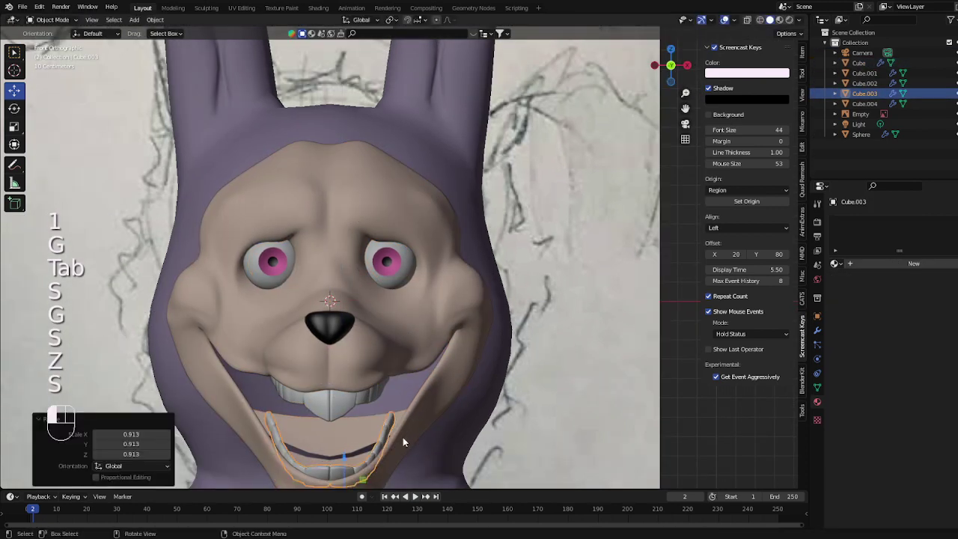
pyautogui.press('g')
pyautogui.click(398, 438)
pyautogui.press('s')
pyautogui.click(395, 441)
pyautogui.scroll(-6, 603, 365)
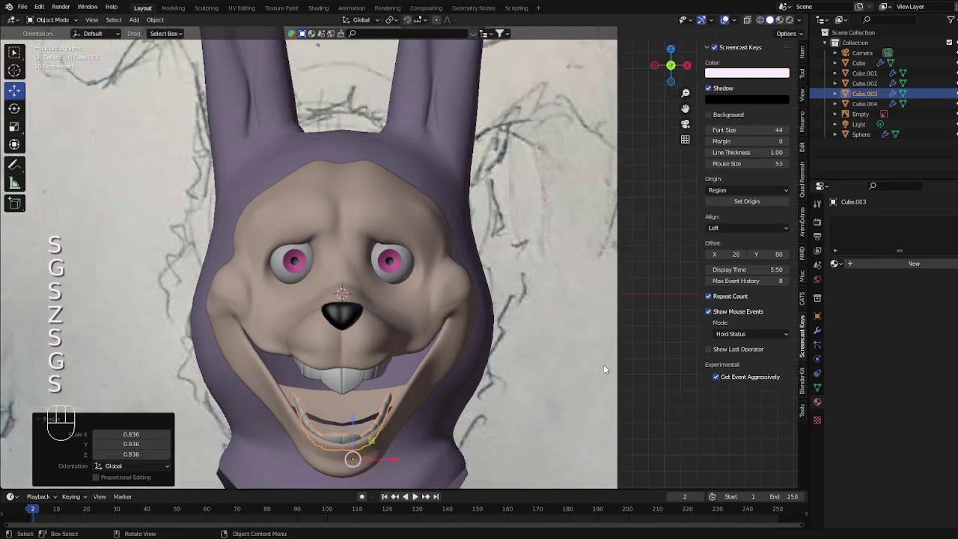
# Undo the last 15 operations to revert the recent adjustments to the teeth and muzzle
pyautogui.moveTo(540, 366)
pyautogui.mouseDown(button='middle')
pyautogui.moveTo(485, 371)
pyautogui.moveTo(565, 368)
pyautogui.moveTo(450, 354)
pyautogui.moveTo(479, 361)
pyautogui.moveTo(620, 342)
pyautogui.moveTo(532, 285)
pyautogui.mouseUp(button='middle')
pyautogui.hotkey('ctrl', 'z')
pyautogui.hotkey('ctrl', 'z')
pyautogui.hotkey('ctrl', 'z')
pyautogui.hotkey('ctrl', 'z')
pyautogui.hotkey('ctrl', 'z')
pyautogui.hotkey('ctrl', 'z')
pyautogui.hotkey('ctrl', 'z')
pyautogui.hotkey('ctrl', 'z')
pyautogui.hotkey('ctrl', 'z')
pyautogui.hotkey('ctrl', 'z')
pyautogui.hotkey('ctrl', 'z')
pyautogui.hotkey('ctrl', 'z')
pyautogui.hotkey('ctrl', 'z')
pyautogui.hotkey('ctrl', 'z')
pyautogui.hotkey('ctrl', 'z')
# Deselect all objects and save the current file
pyautogui.click(562, 367)
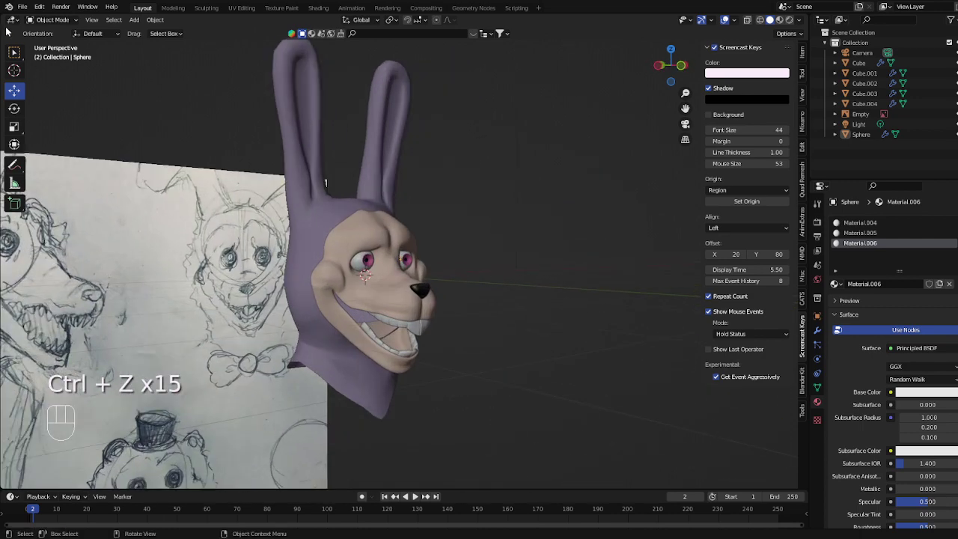
pyautogui.click(22, 7)
pyautogui.click(50, 79)
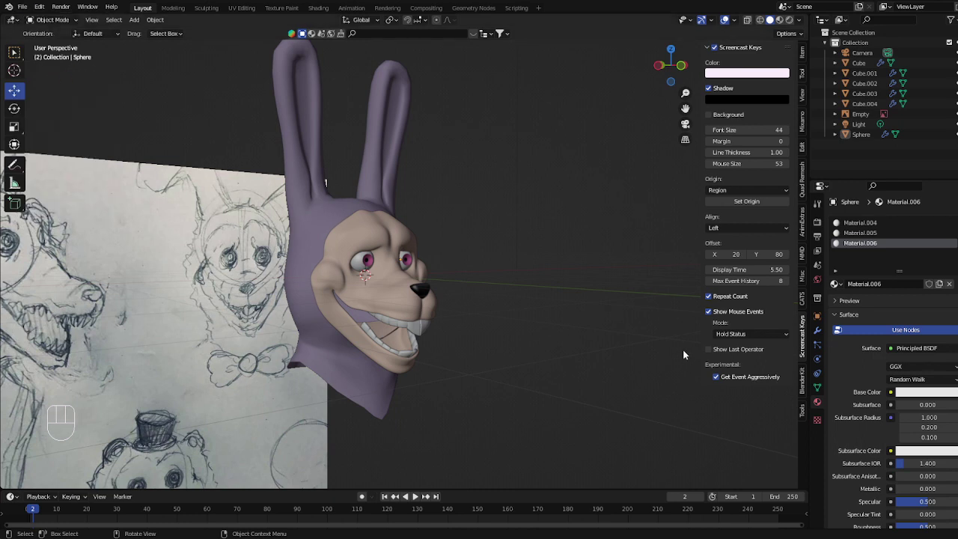